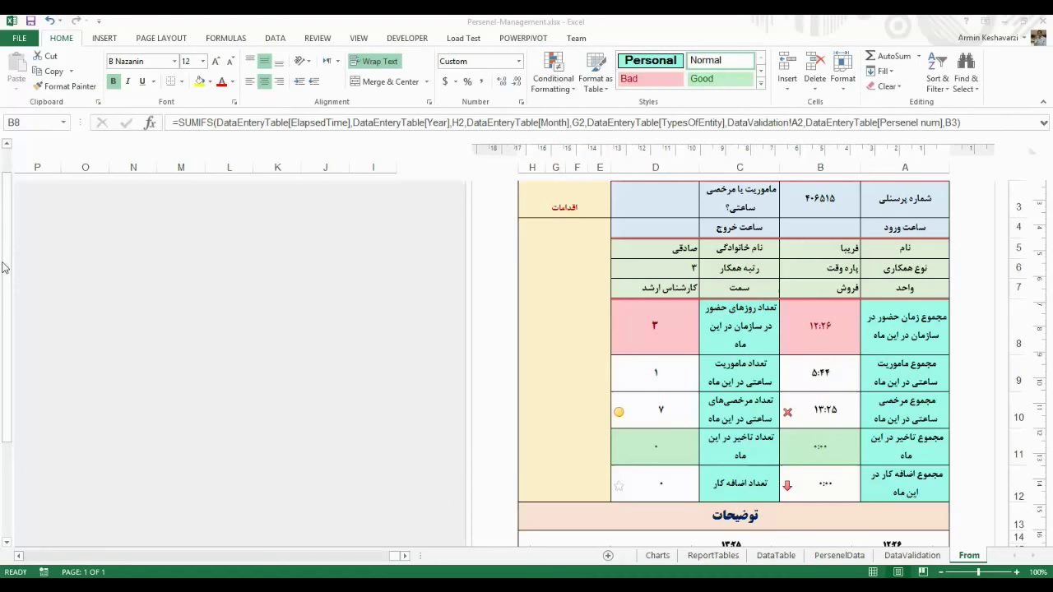
# In the attendance workbook, inspect the yellow time-totals and orange counts charts, then select B8.
pyautogui.click(7, 256)
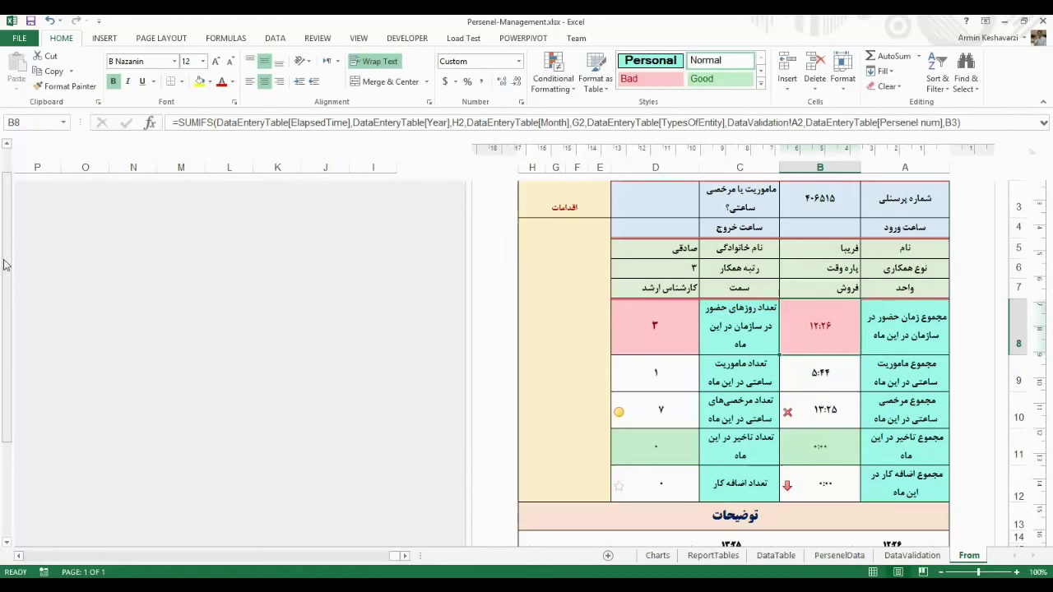
pyautogui.moveTo(6, 256)
pyautogui.mouseDown()
pyautogui.moveTo(10, 228)
pyautogui.moveTo(4, 283)
pyautogui.mouseUp()
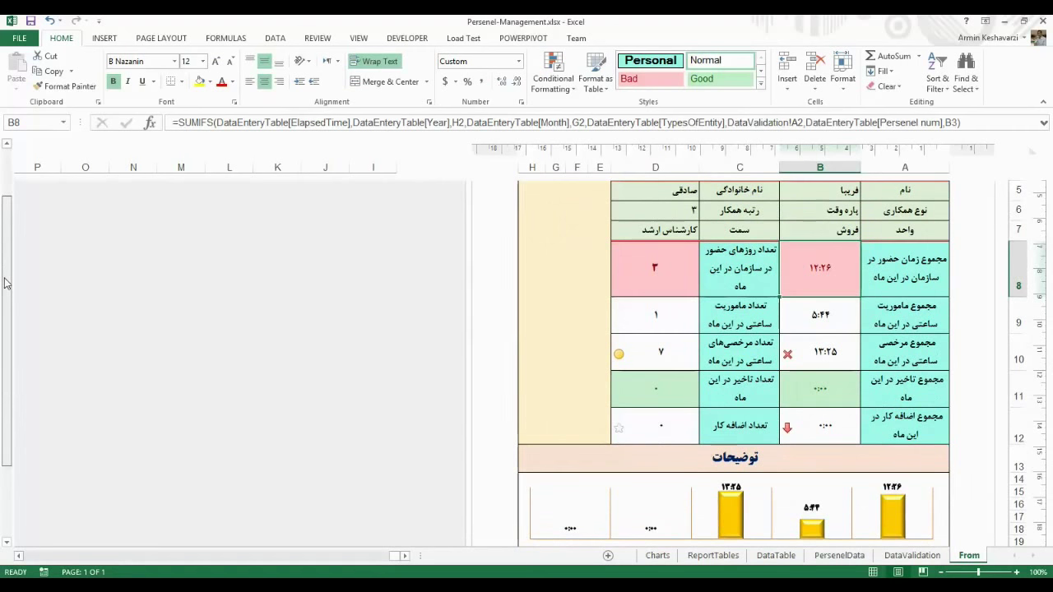
pyautogui.moveTo(4, 283); pyautogui.dragTo(7, 335)
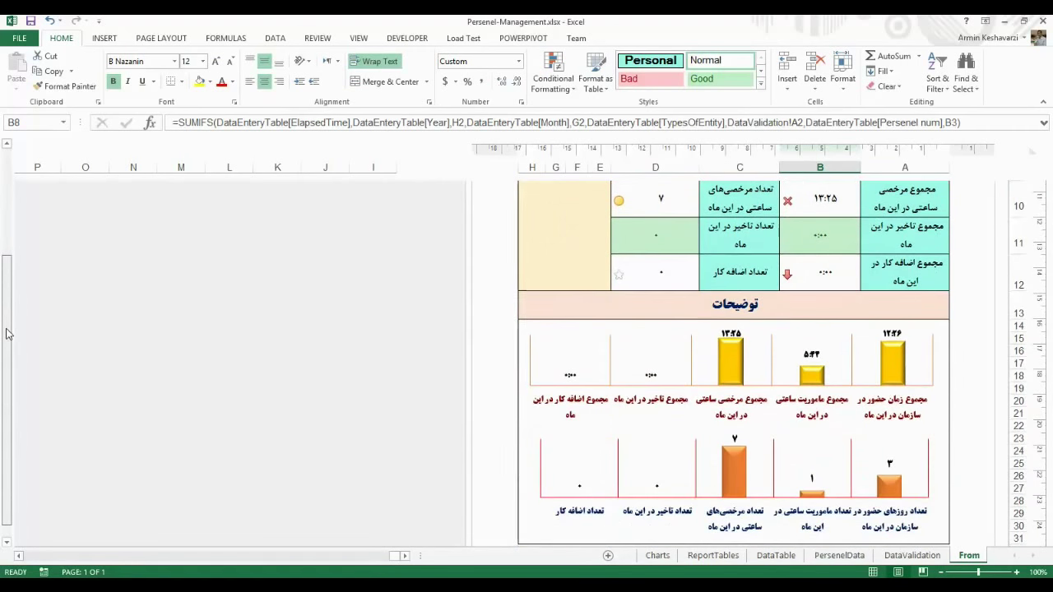
pyautogui.click(797, 358)
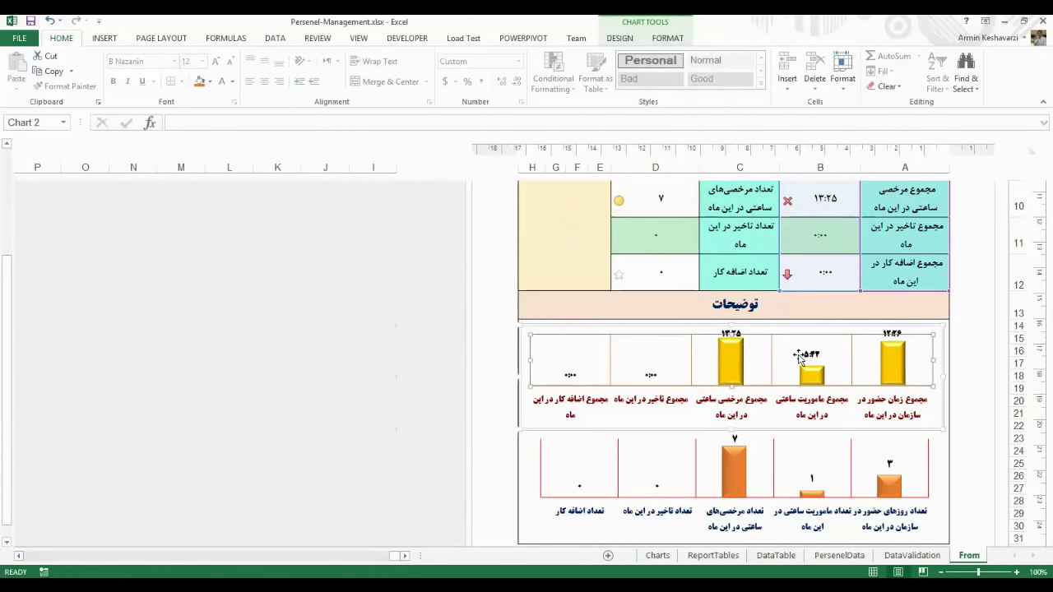
pyautogui.click(799, 437)
pyautogui.click(796, 352)
pyautogui.click(690, 329)
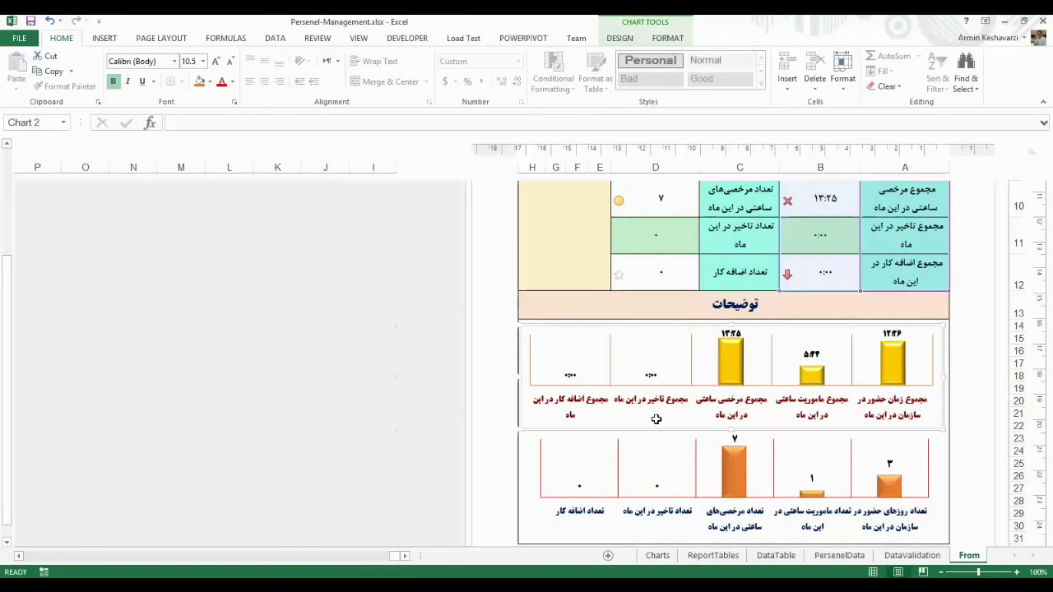
pyautogui.click(544, 475)
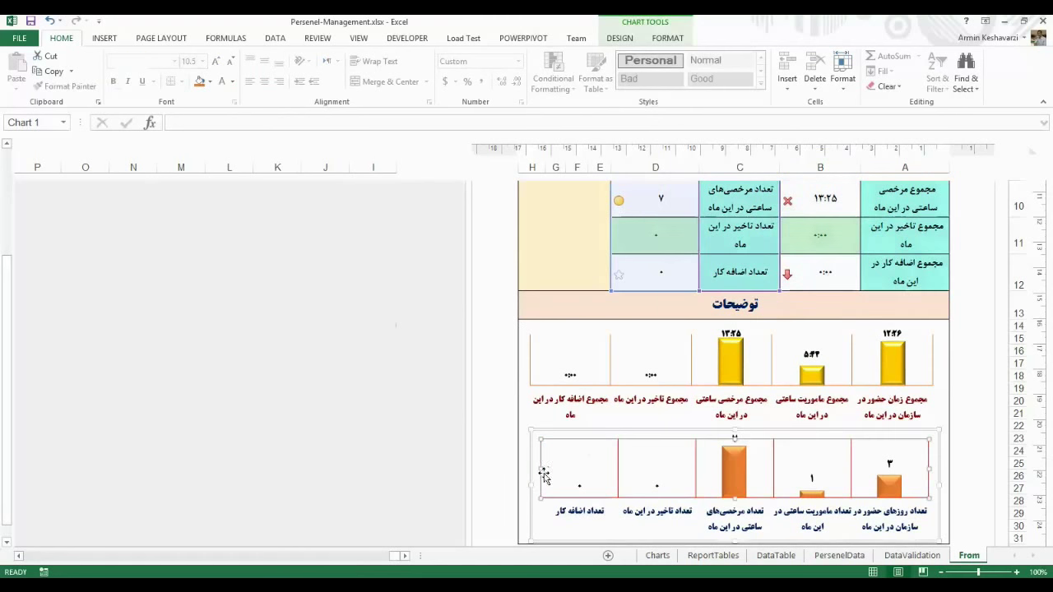
pyautogui.click(549, 434)
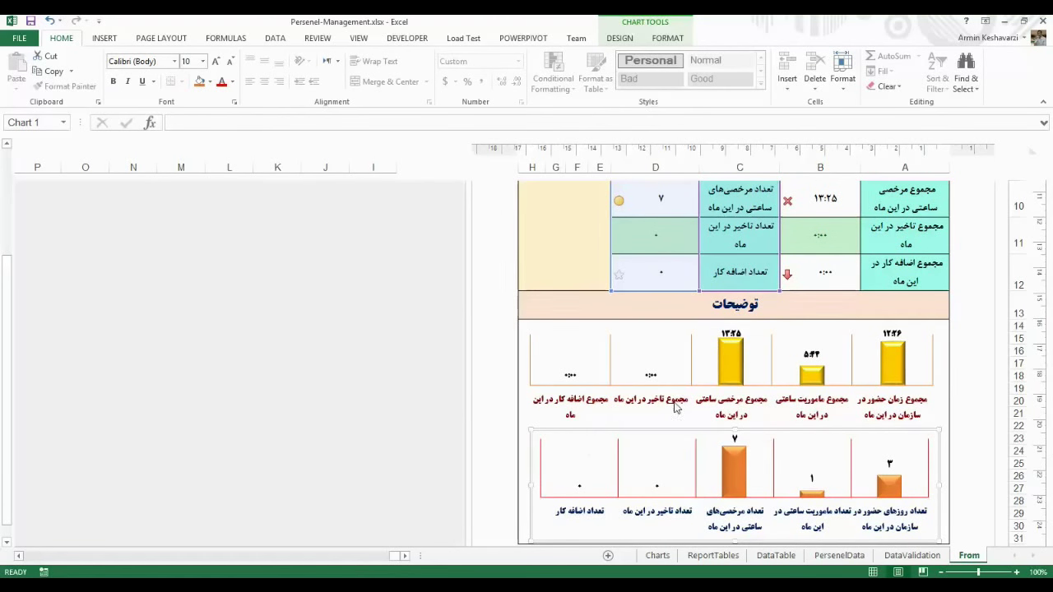
pyautogui.moveTo(7, 280); pyautogui.dragTo(8, 200)
pyautogui.click(824, 317)
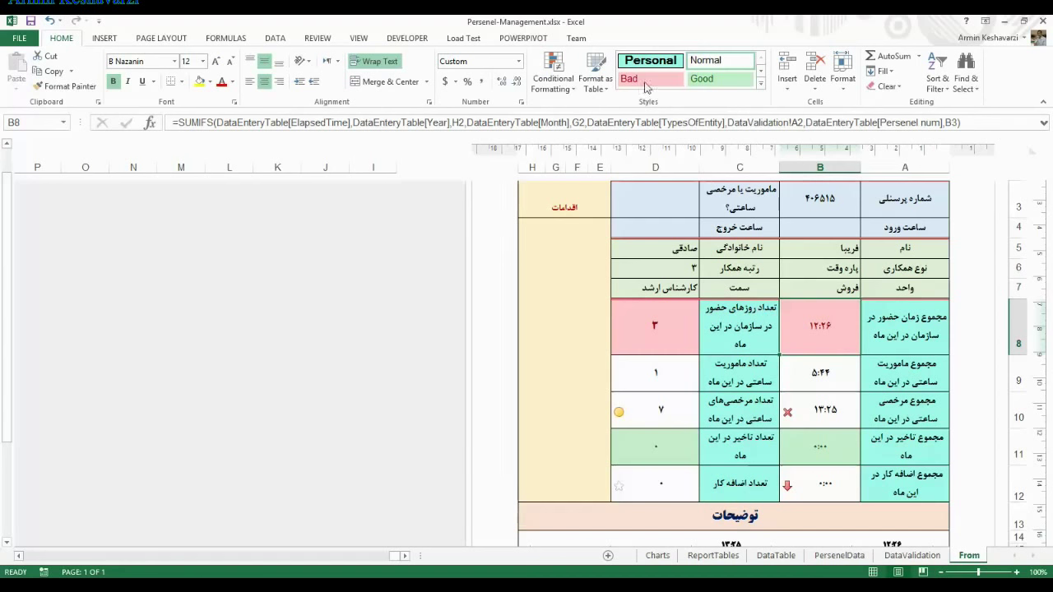
# Browse the Conditional Formatting rule options for B8 without applying any rule.
pyautogui.click(565, 82)
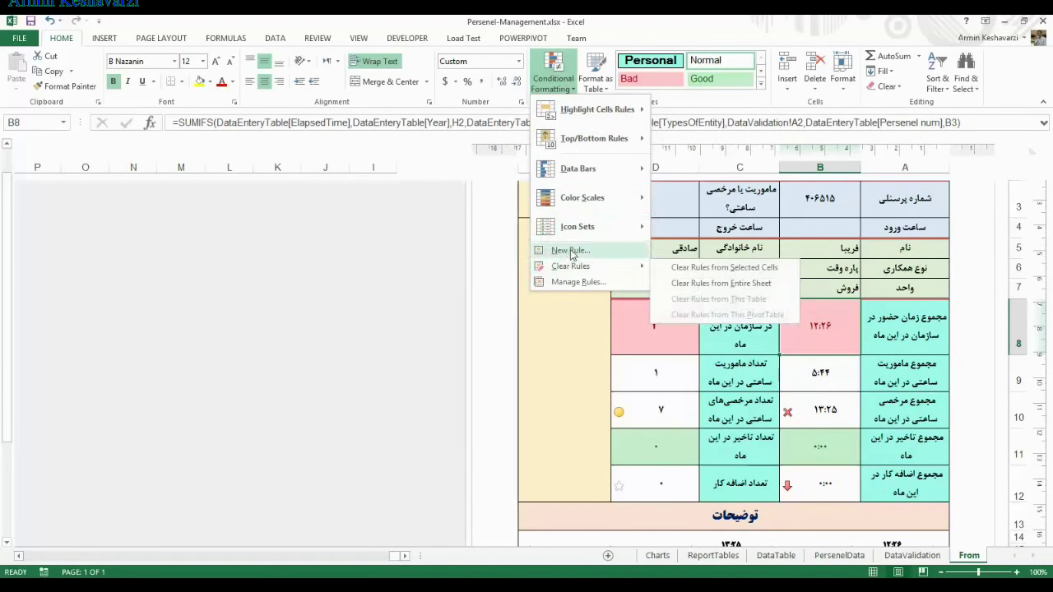
pyautogui.moveTo(576, 124)
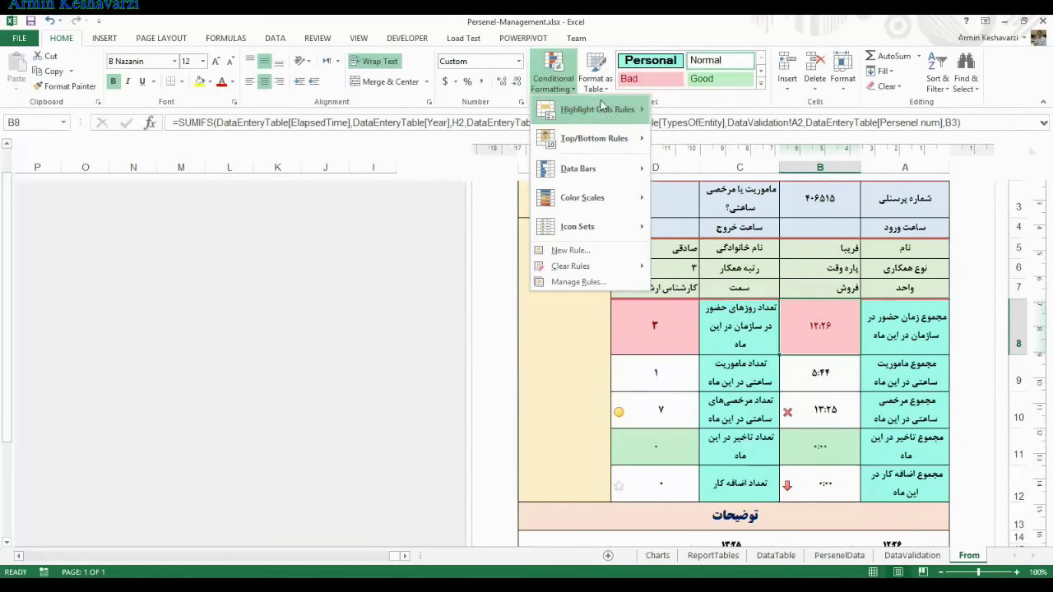
pyautogui.moveTo(604, 109)
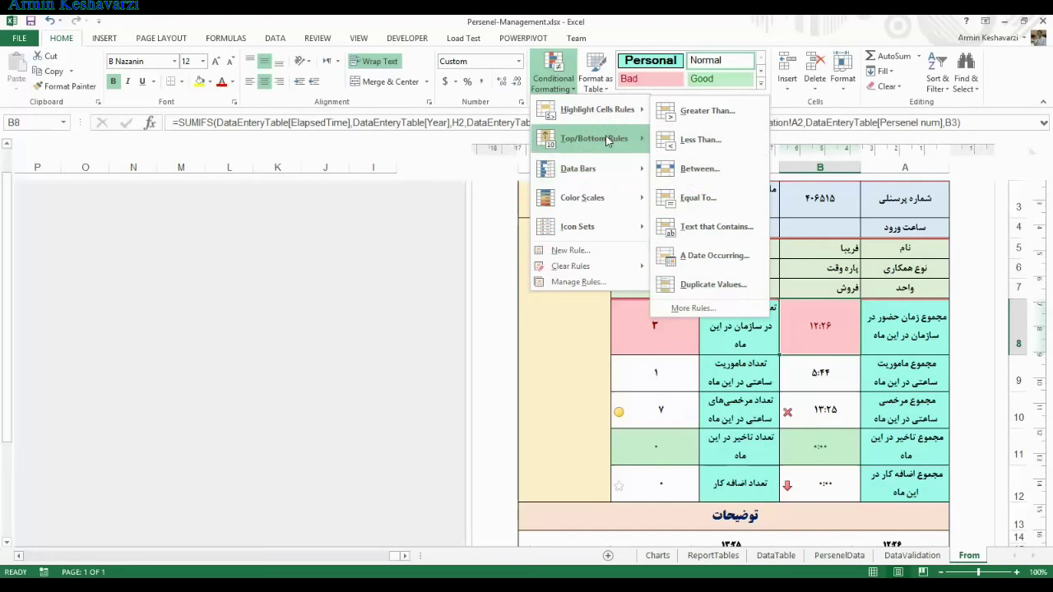
pyautogui.moveTo(605, 137)
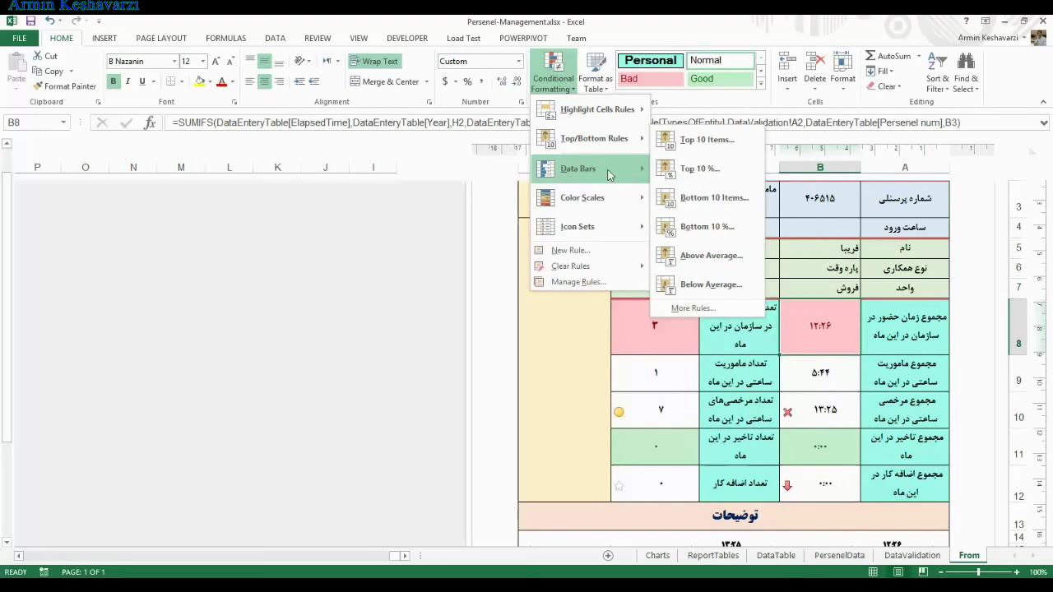
pyautogui.moveTo(613, 169)
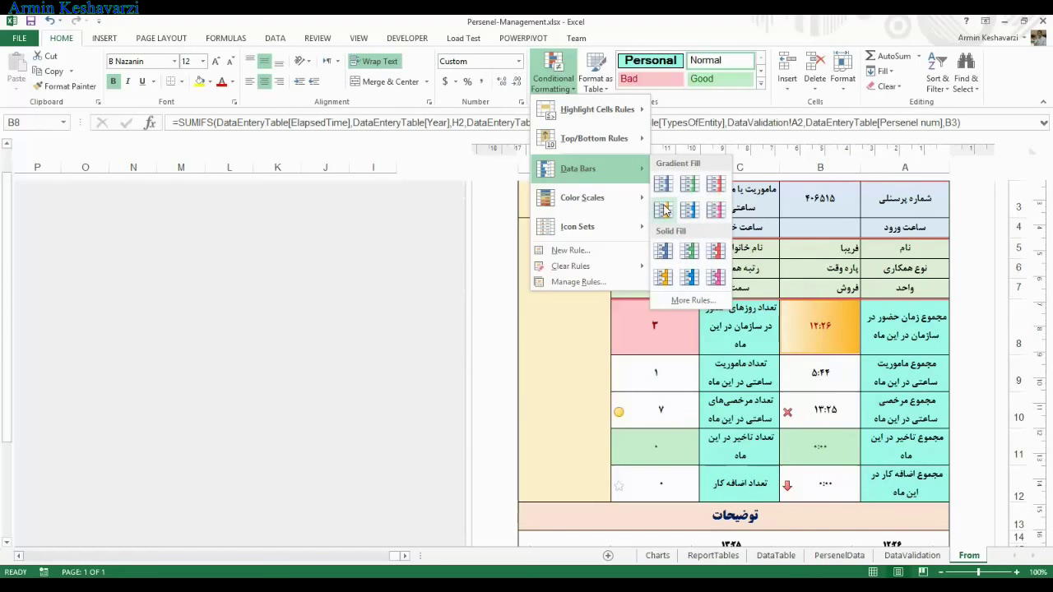
pyautogui.moveTo(609, 191)
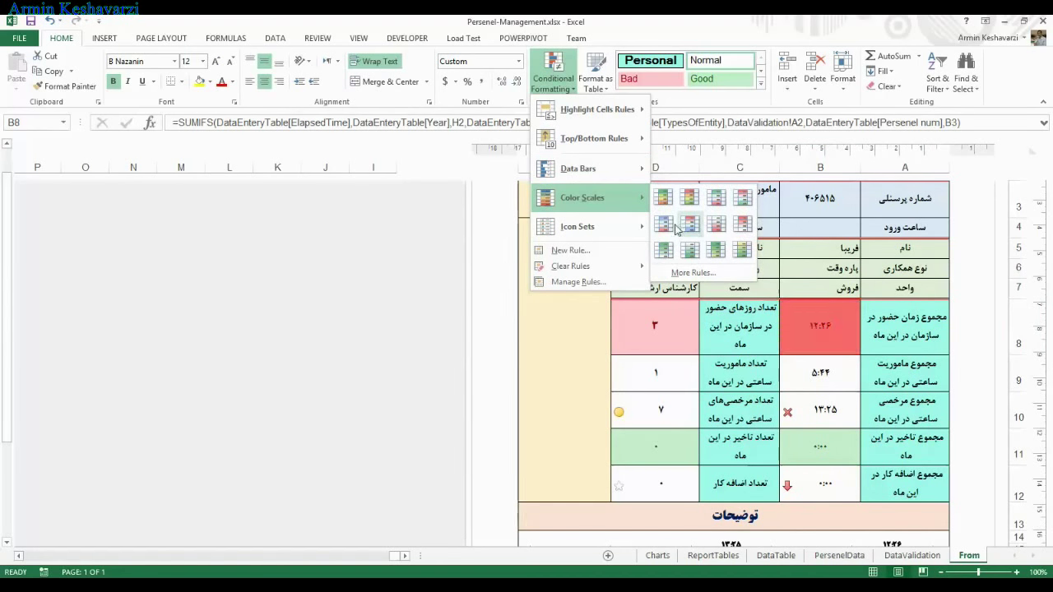
pyautogui.click(830, 377)
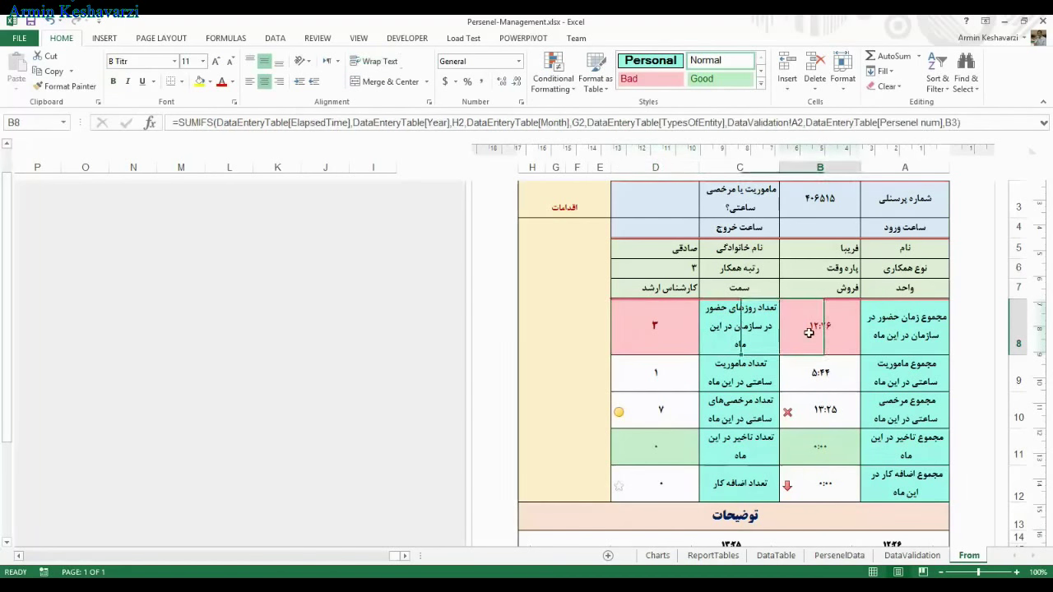
# Compare the SUMIFS and COUNTIFS formulas in B8/D8, B10/D10 and B12/D12.
pyautogui.click(668, 330)
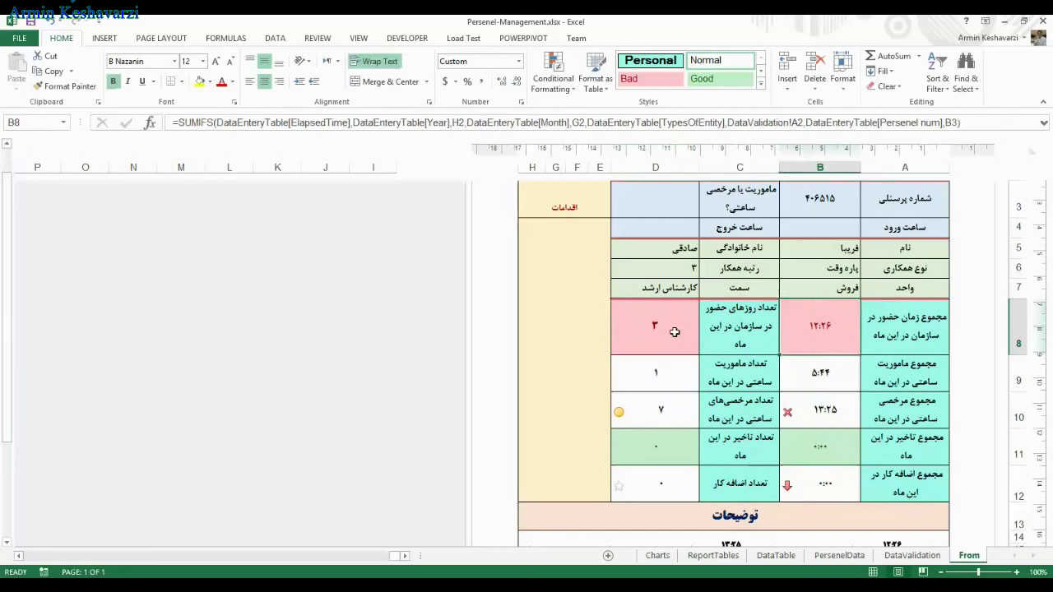
pyautogui.click(820, 334)
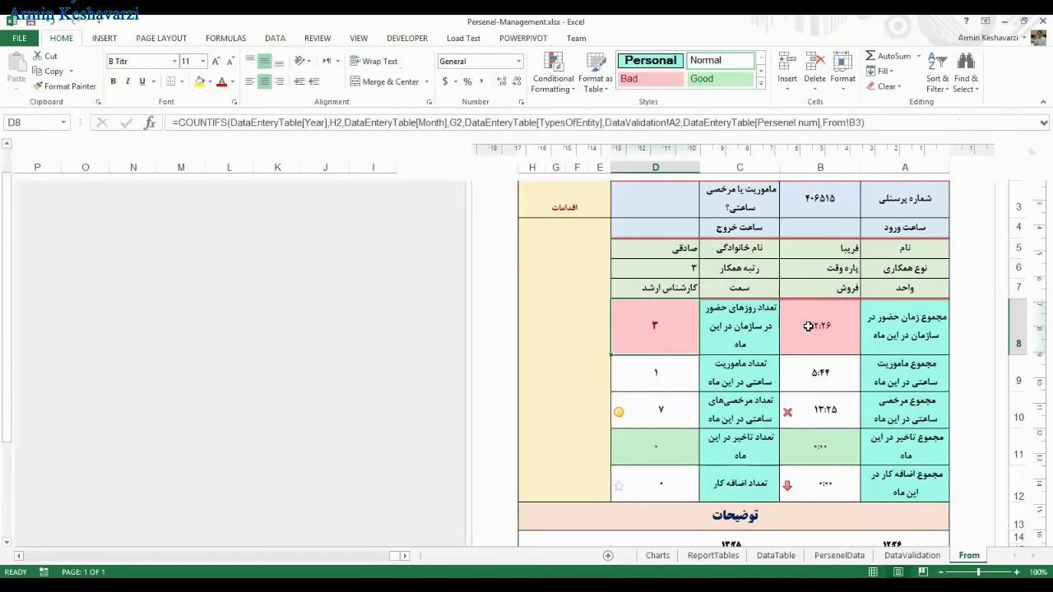
pyautogui.click(674, 332)
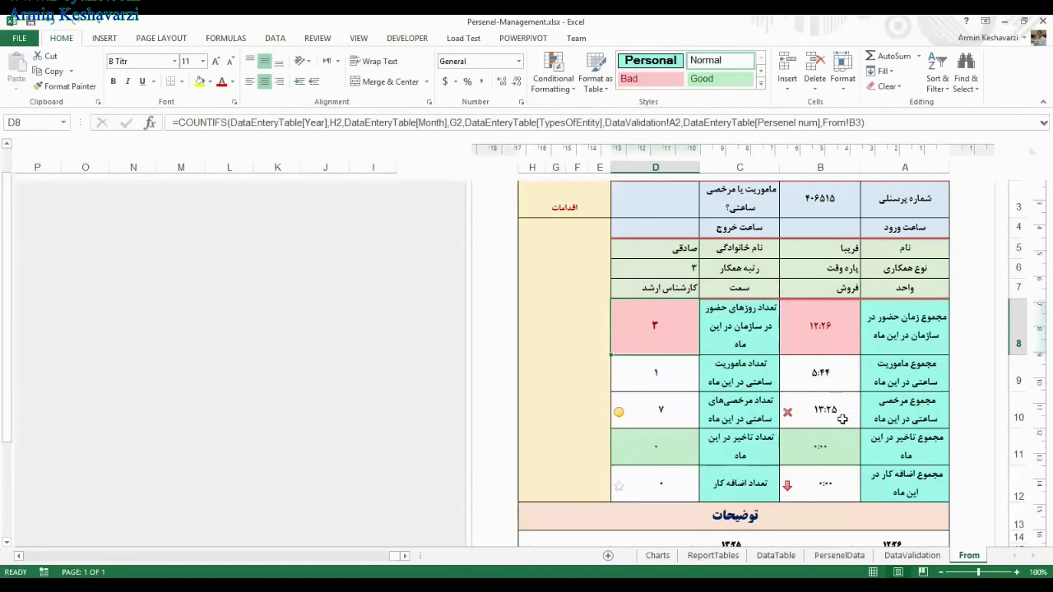
pyautogui.click(820, 405)
pyautogui.press('Left')
pyautogui.press('Left')
pyautogui.click(828, 407)
pyautogui.click(670, 409)
pyautogui.click(810, 411)
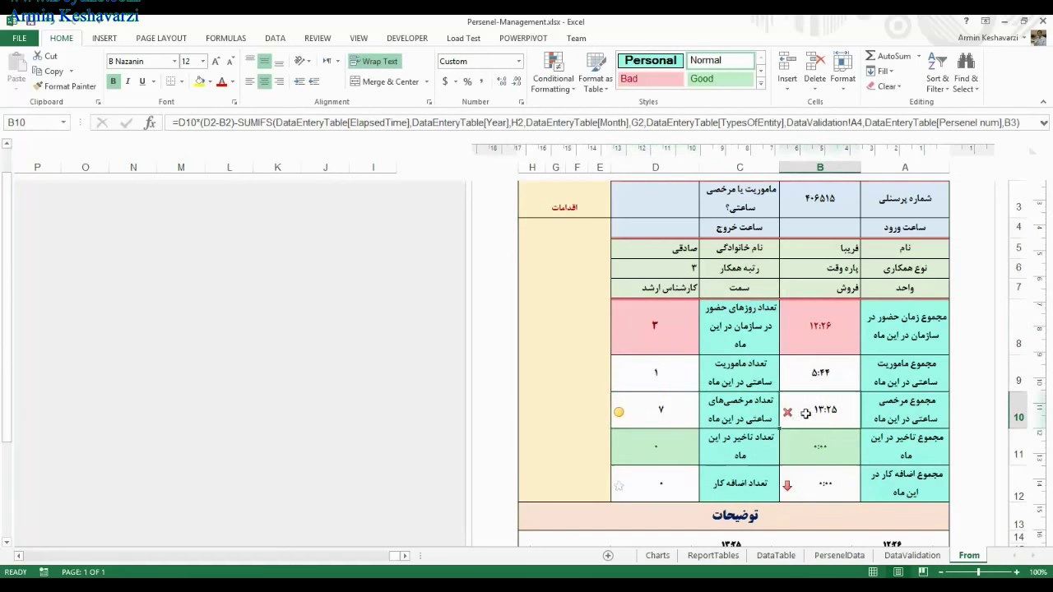
pyautogui.click(652, 411)
pyautogui.click(788, 416)
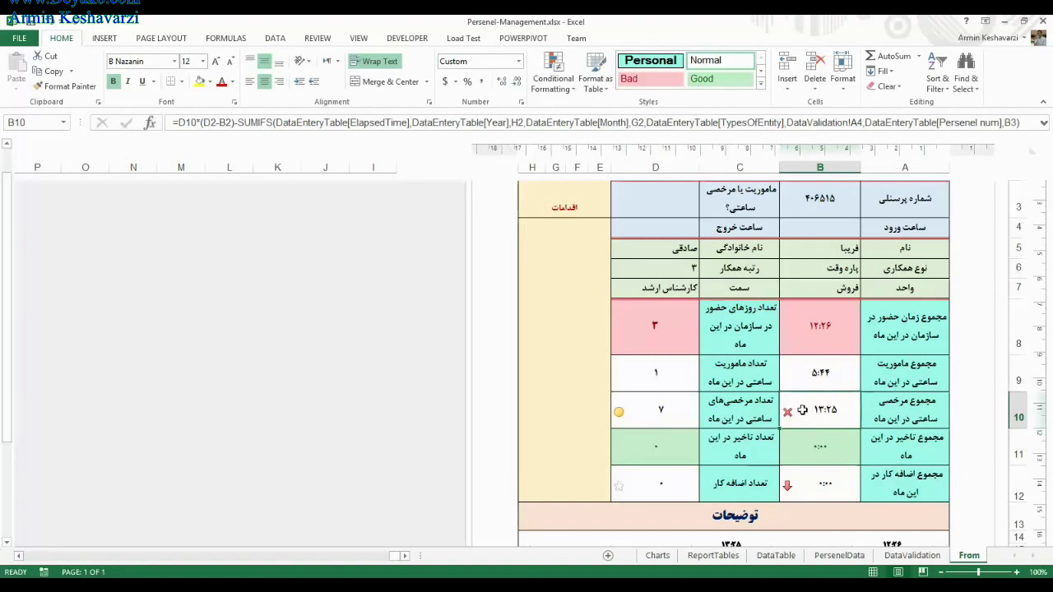
pyautogui.click(673, 406)
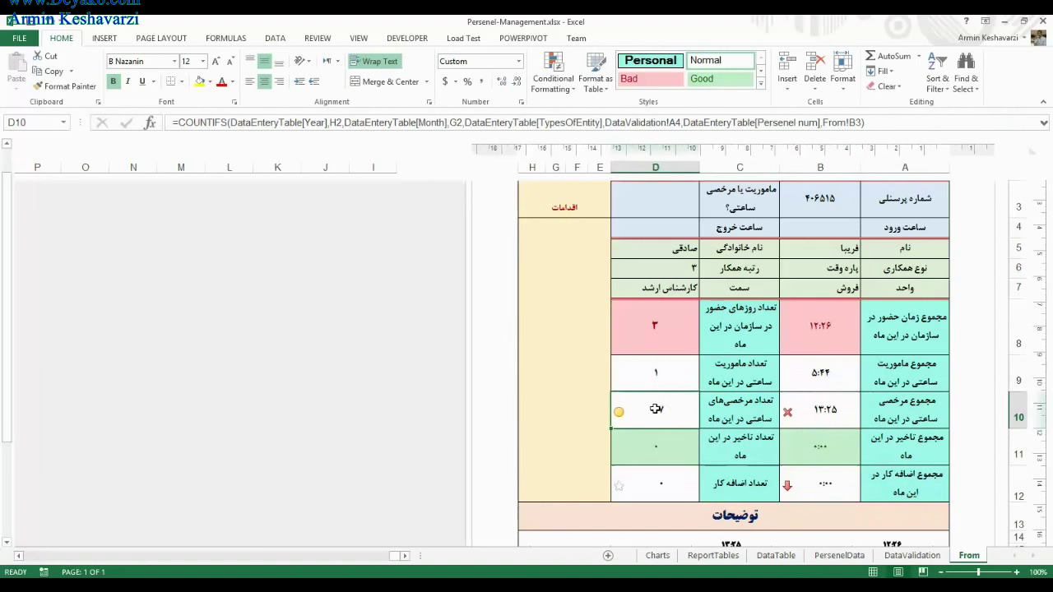
pyautogui.click(823, 487)
pyautogui.click(670, 489)
pyautogui.click(805, 482)
pyautogui.click(685, 474)
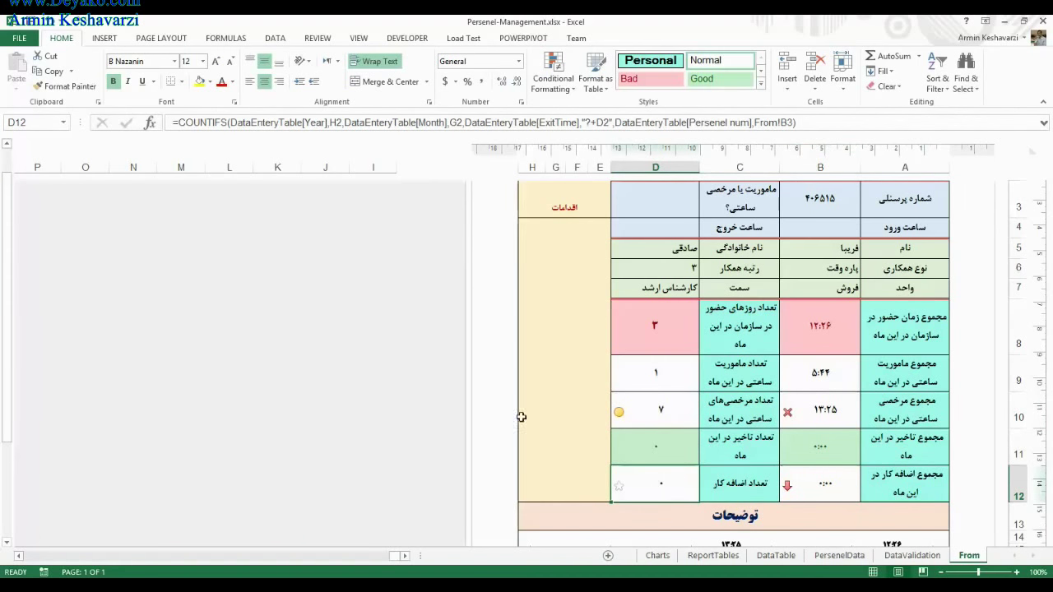
# Switch to the 08-08-Conditional Formatting workbook, zoom to 120% and select B8 at the top.
pyautogui.moveTo(257, 586)
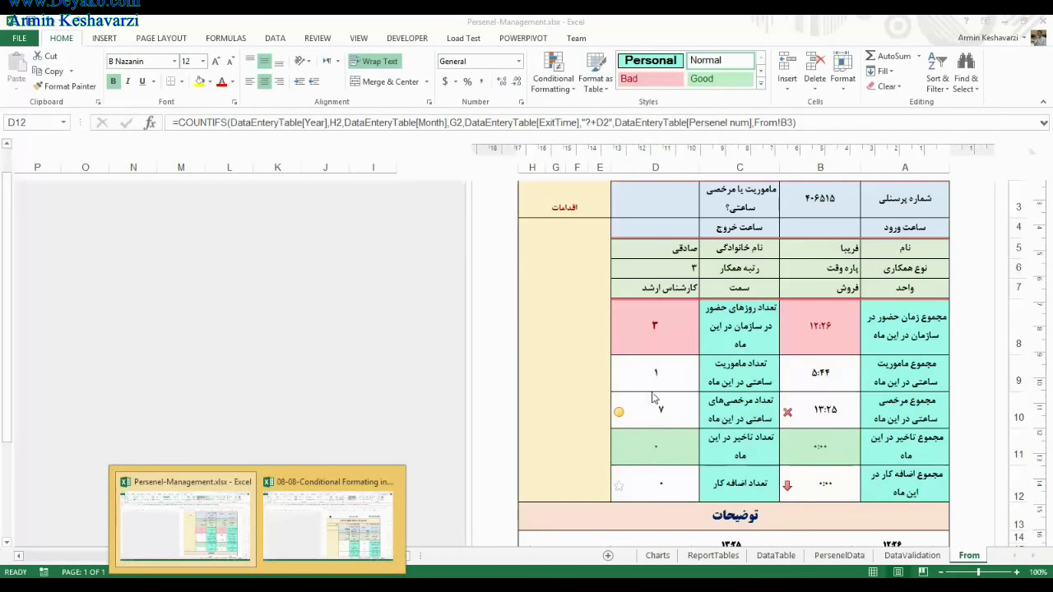
pyautogui.click(327, 518)
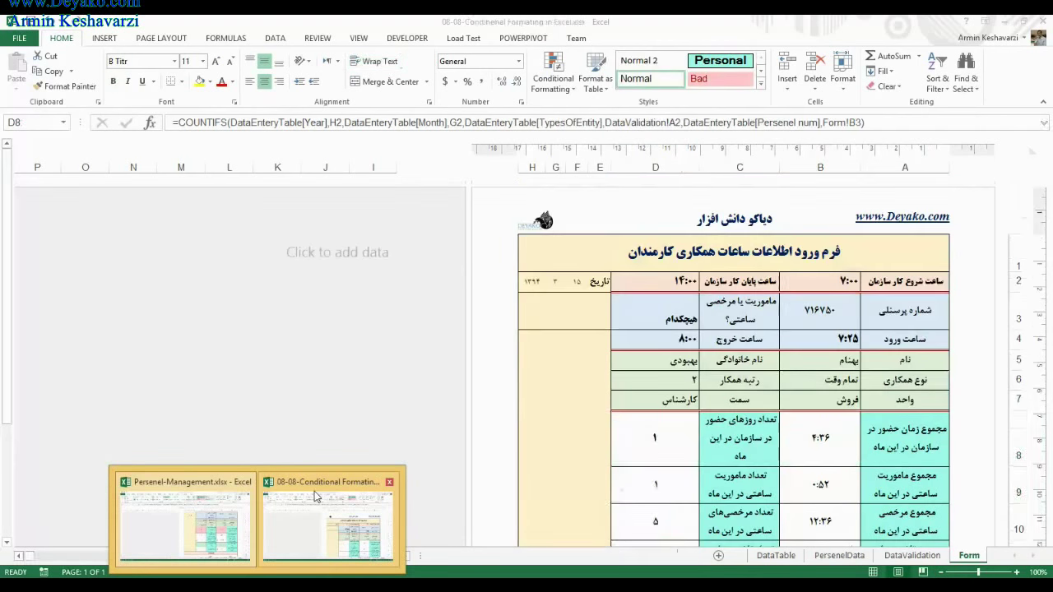
pyautogui.click(845, 421)
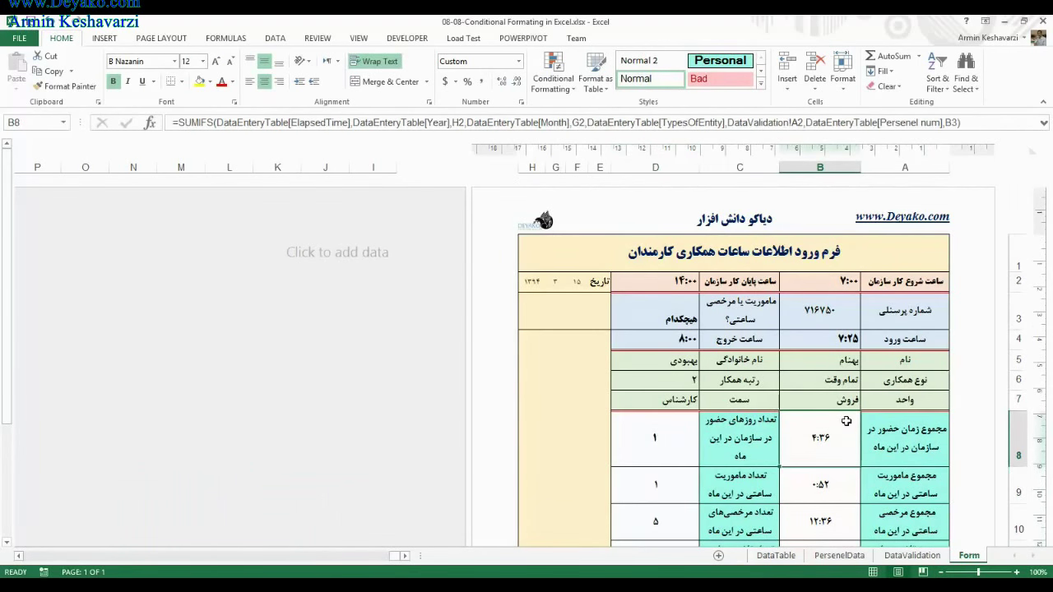
pyautogui.press('Down')
pyautogui.press('Down')
pyautogui.press('Down')
pyautogui.press('Down')
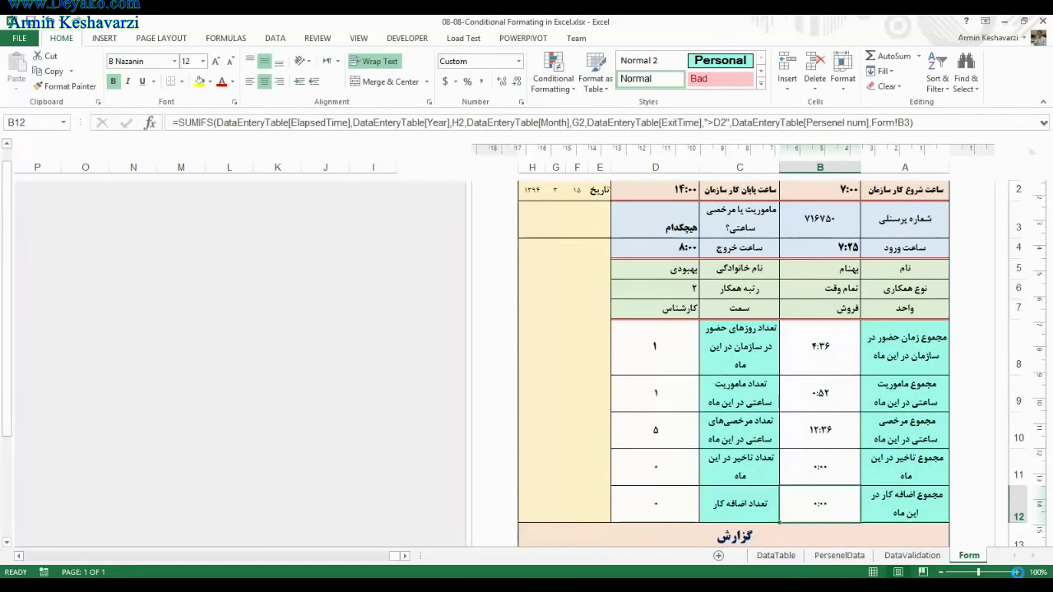
pyautogui.click(1017, 573)
pyautogui.click(1017, 573)
pyautogui.click(779, 325)
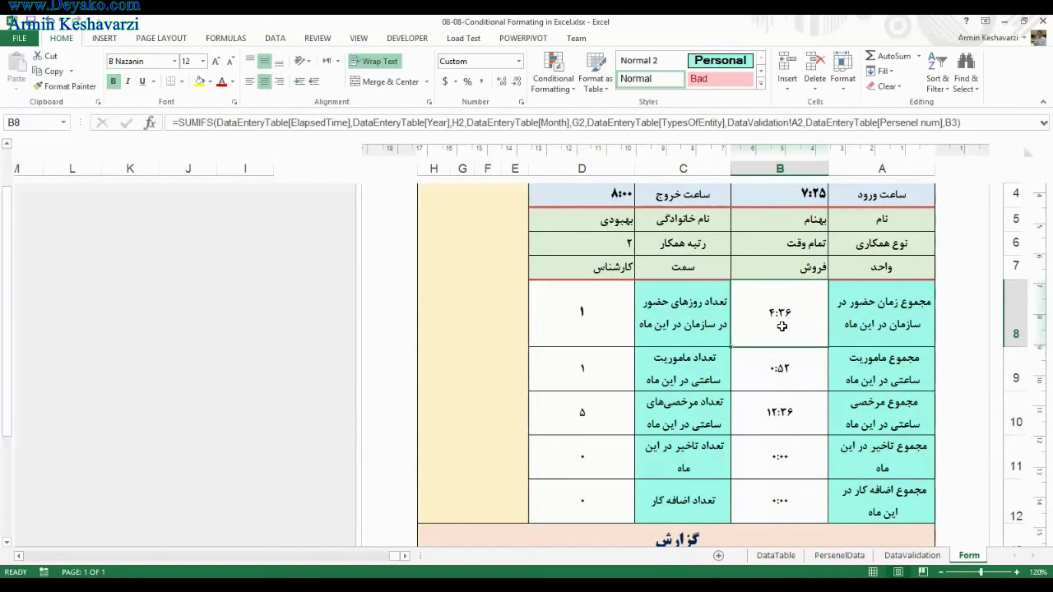
pyautogui.moveTo(5, 270)
pyautogui.mouseDown()
pyautogui.moveTo(6, 238)
pyautogui.moveTo(6, 254)
pyautogui.mouseUp()
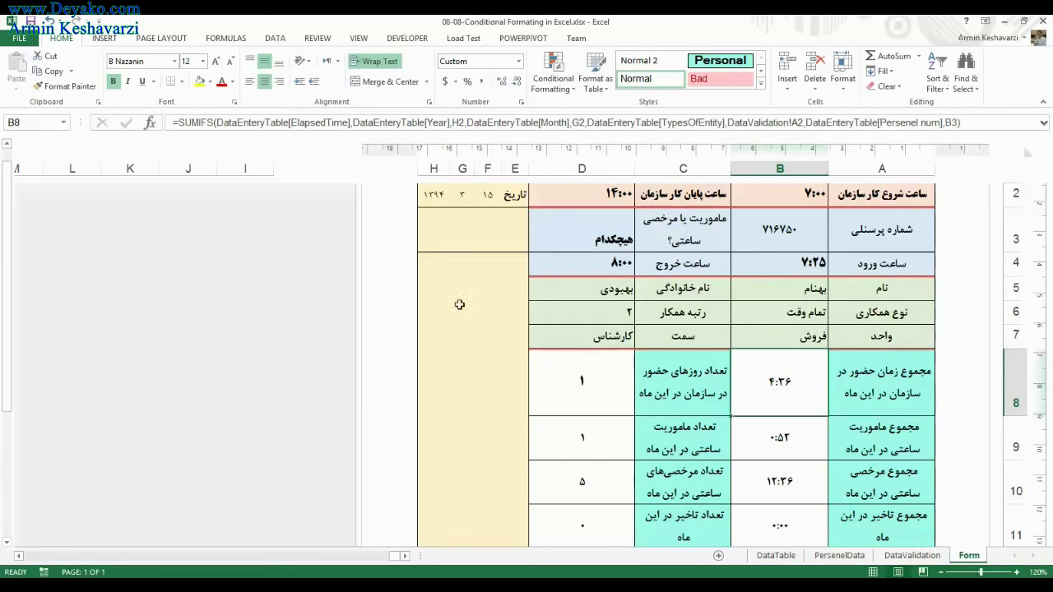
# Enter the formula =7*5 in H4 so it shows 35.
pyautogui.click(460, 265)
pyautogui.click(440, 273)
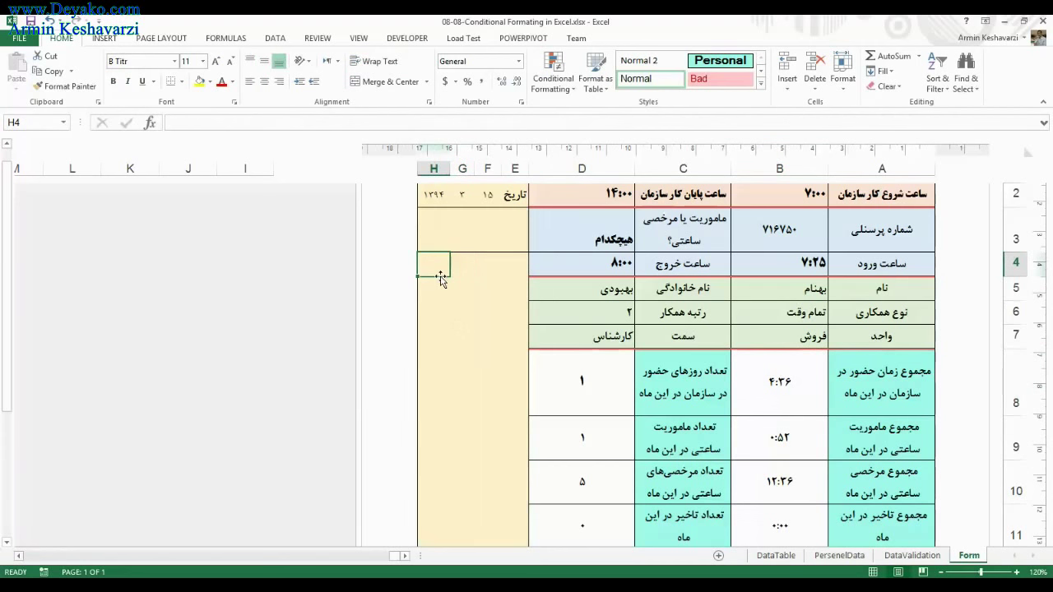
pyautogui.write('=7*5')
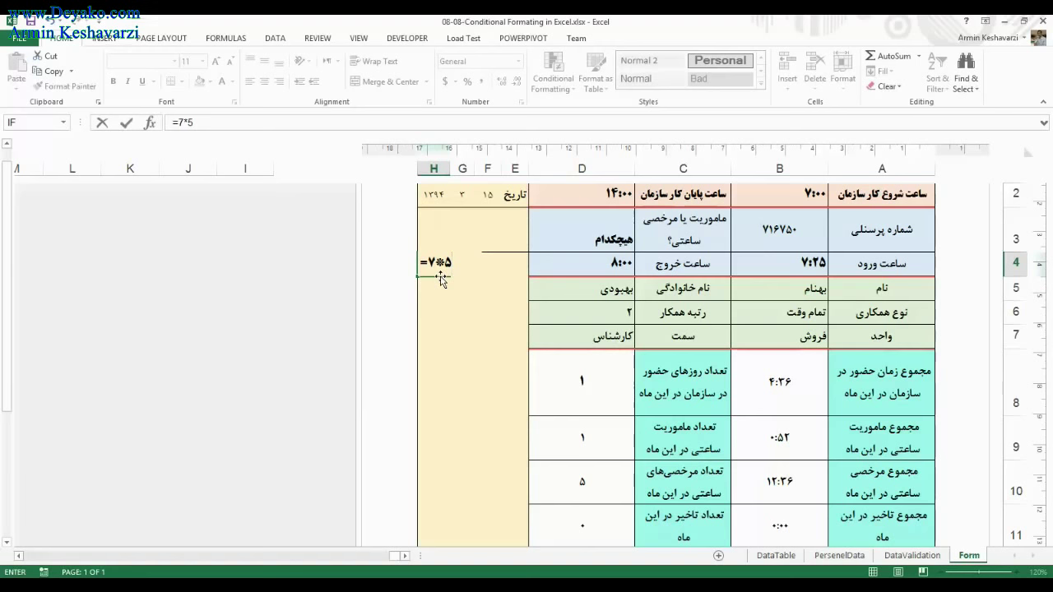
pyautogui.press('Return')
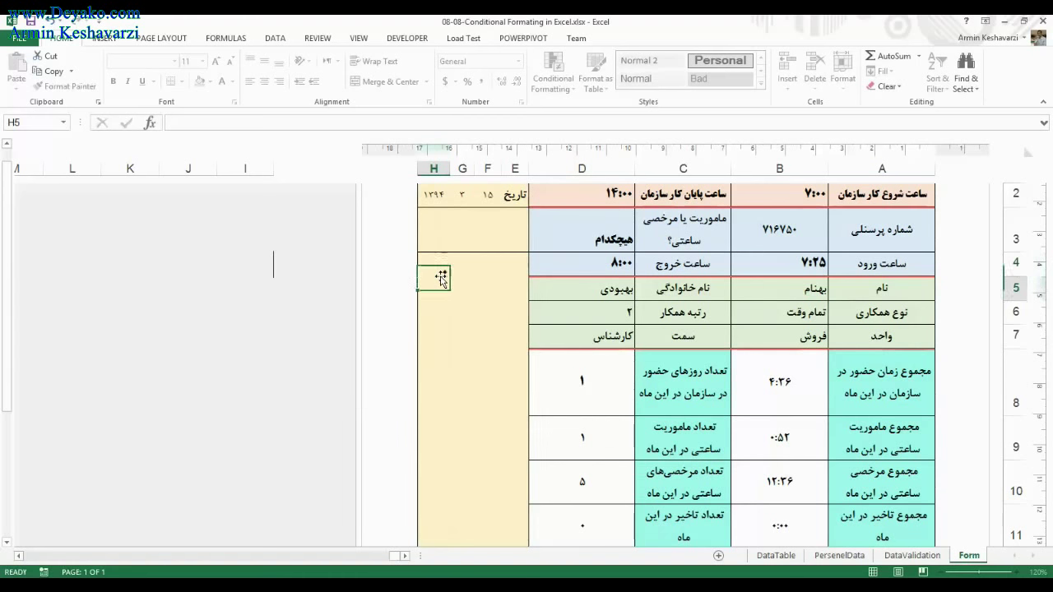
# Enter =H4*25 in G4 for 875, shrink its font to fit, and select B8.
pyautogui.click(443, 265)
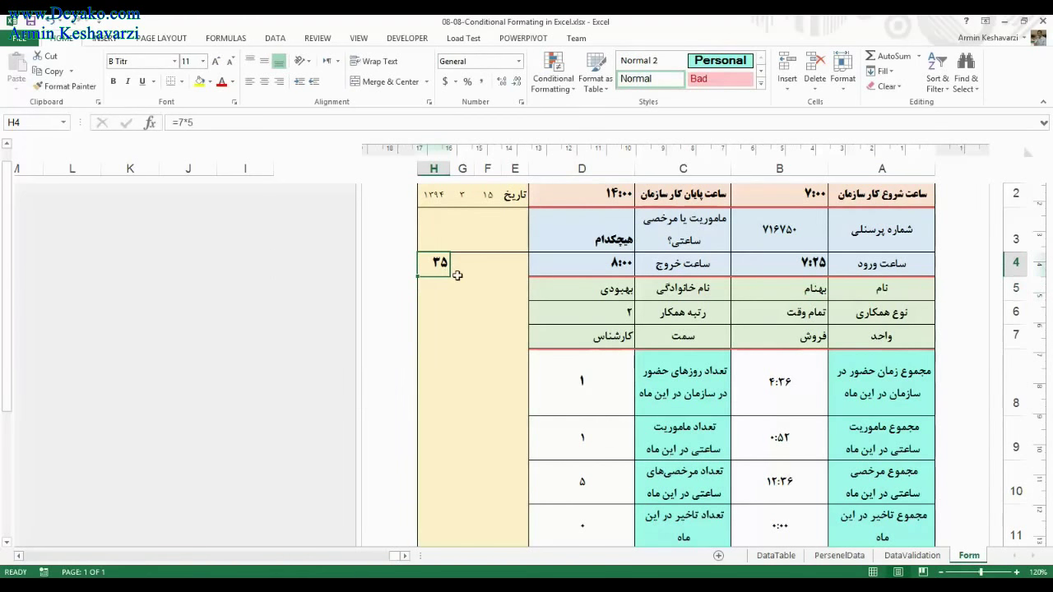
pyautogui.click(462, 276)
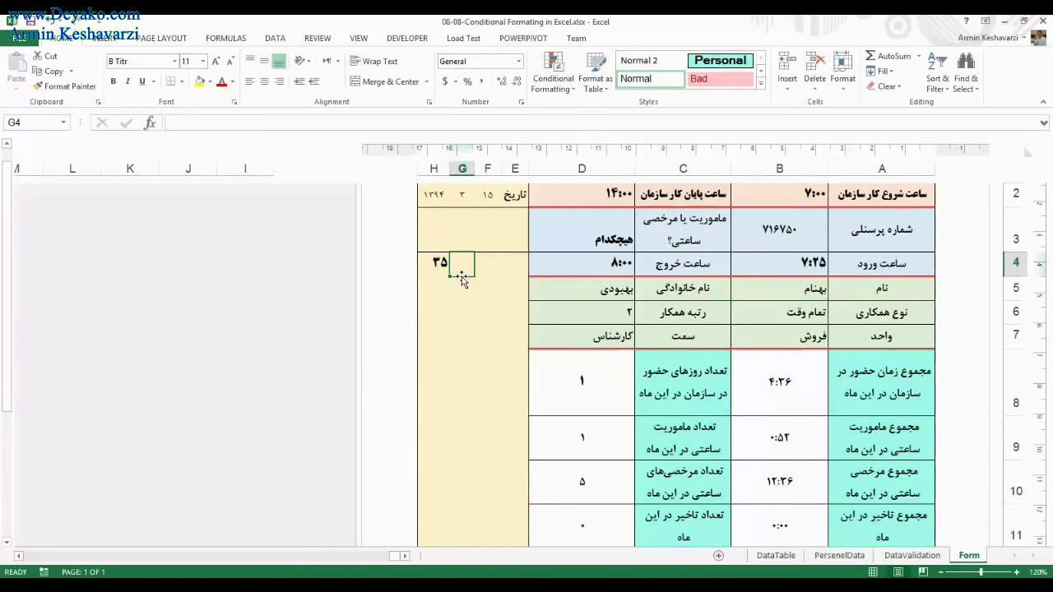
pyautogui.write('=')
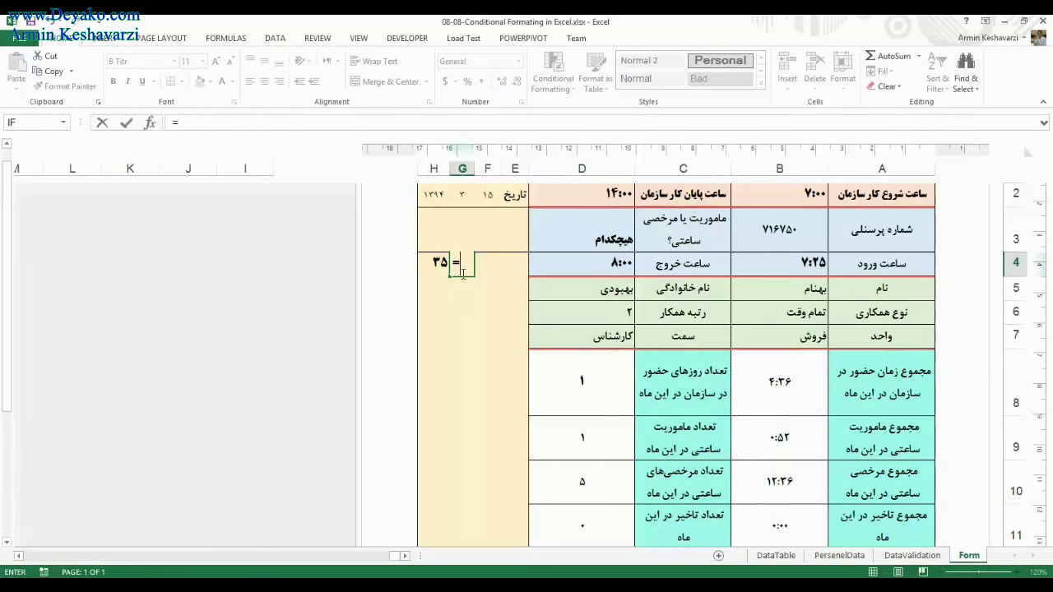
pyautogui.click(442, 267)
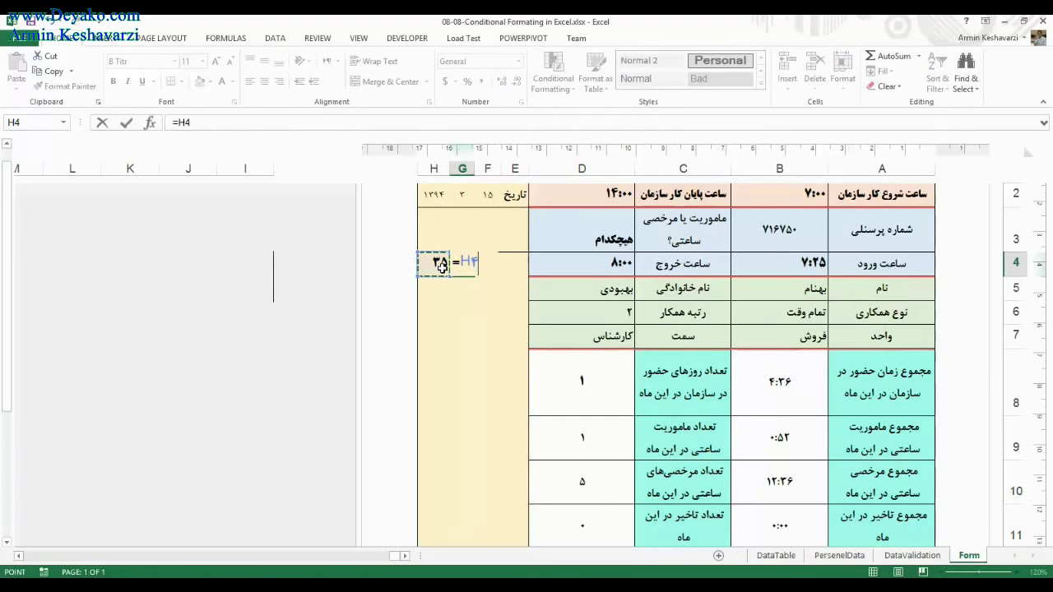
pyautogui.write('*25')
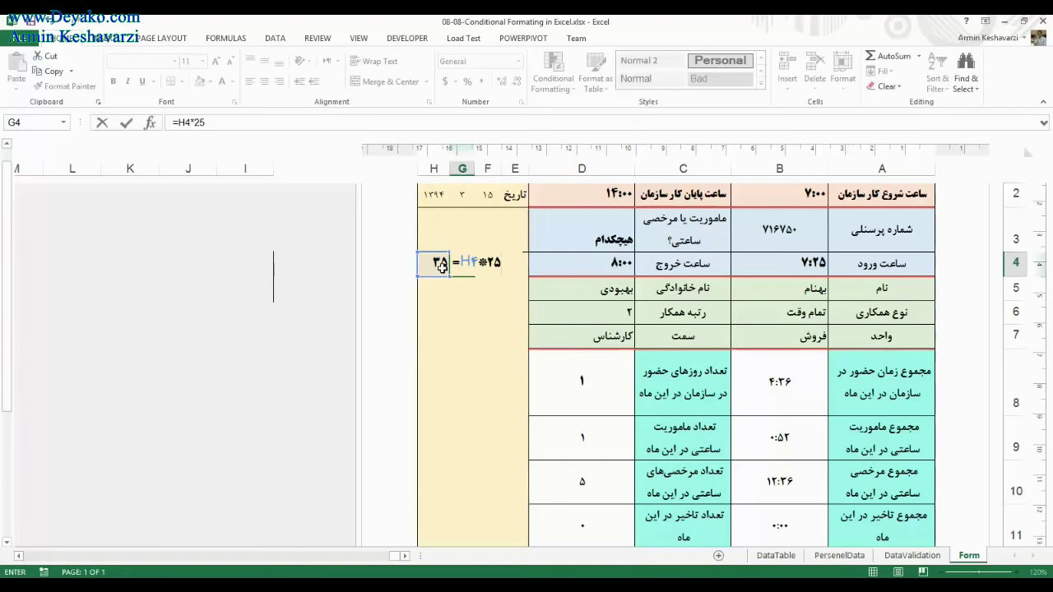
pyautogui.press('Return')
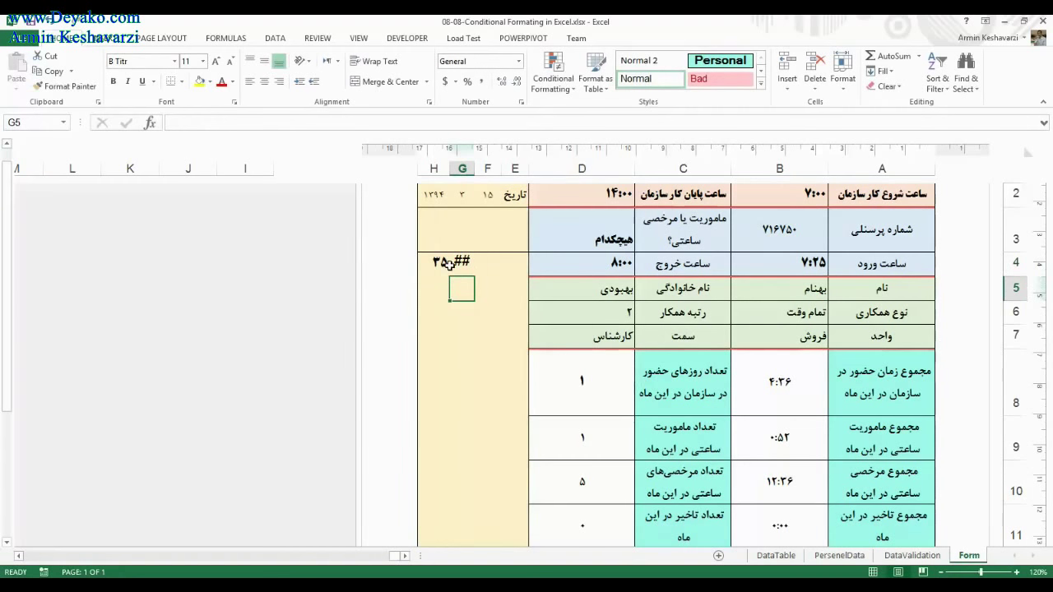
pyautogui.press('Up')
pyautogui.click(229, 61)
pyautogui.click(229, 61)
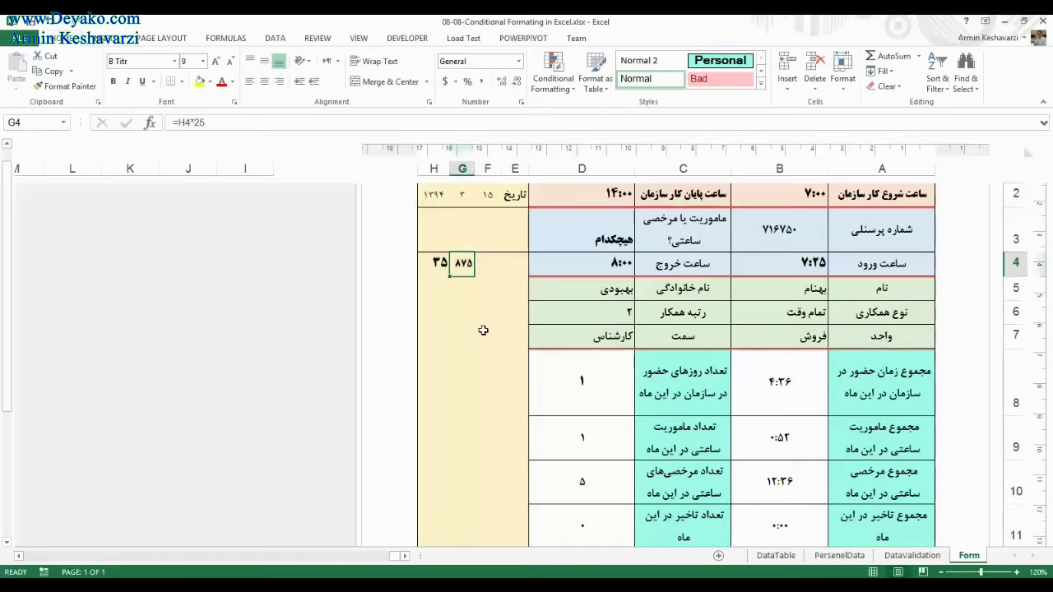
pyautogui.click(769, 372)
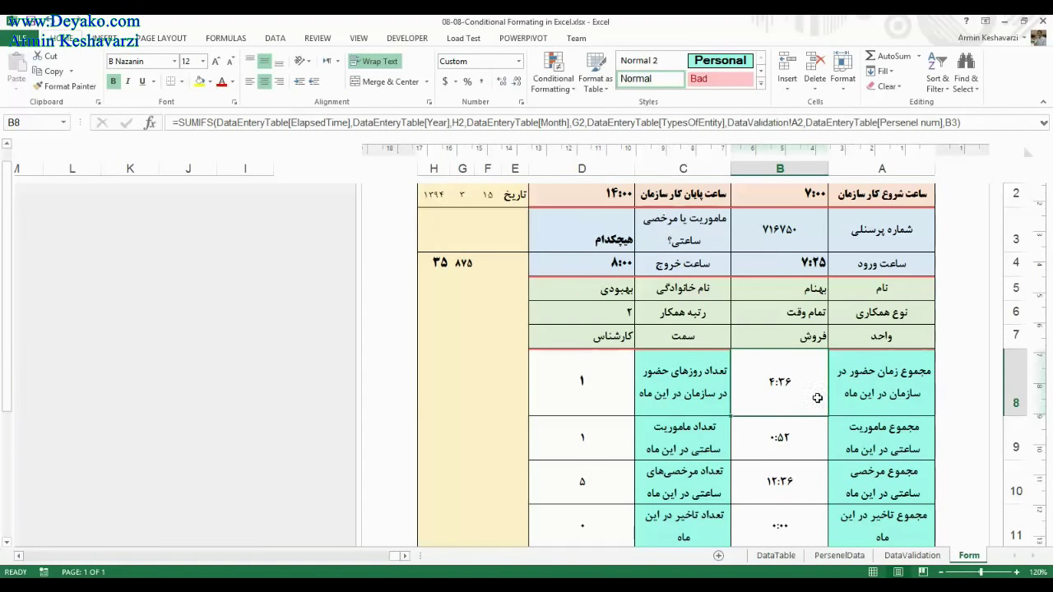
# After visiting DataTable, undo the G4 and H4 entries on Form, then redo them back.
pyautogui.click(775, 555)
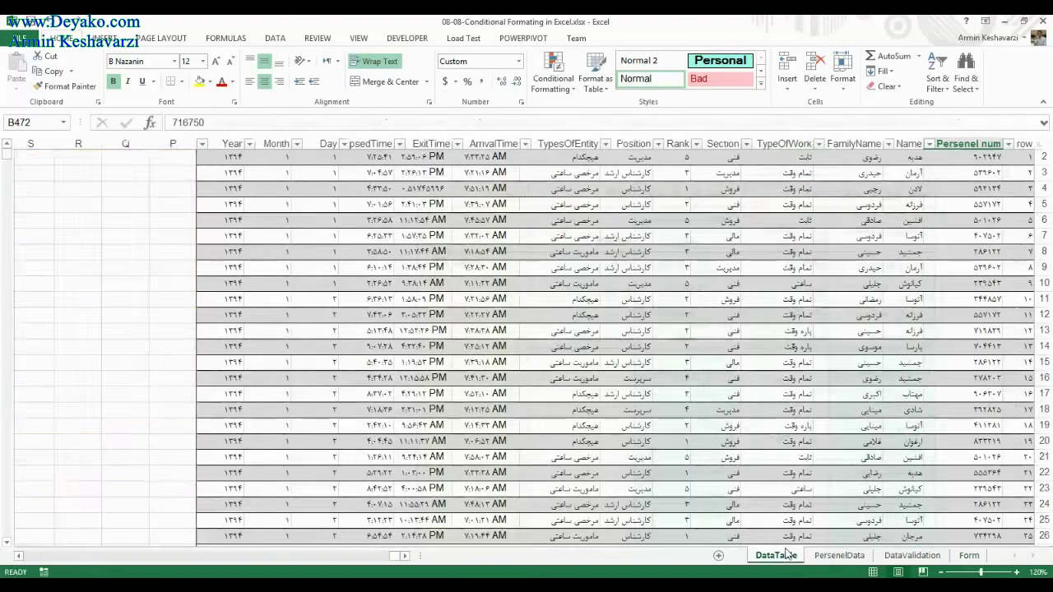
pyautogui.click(969, 556)
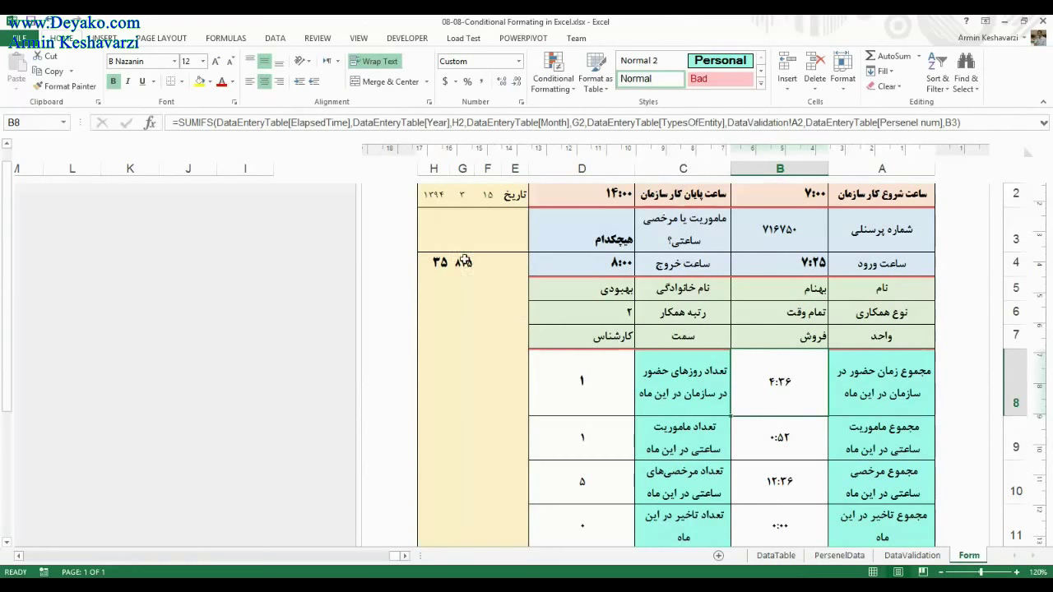
pyautogui.click(464, 261)
pyautogui.hotkey('ctrl', 'z')
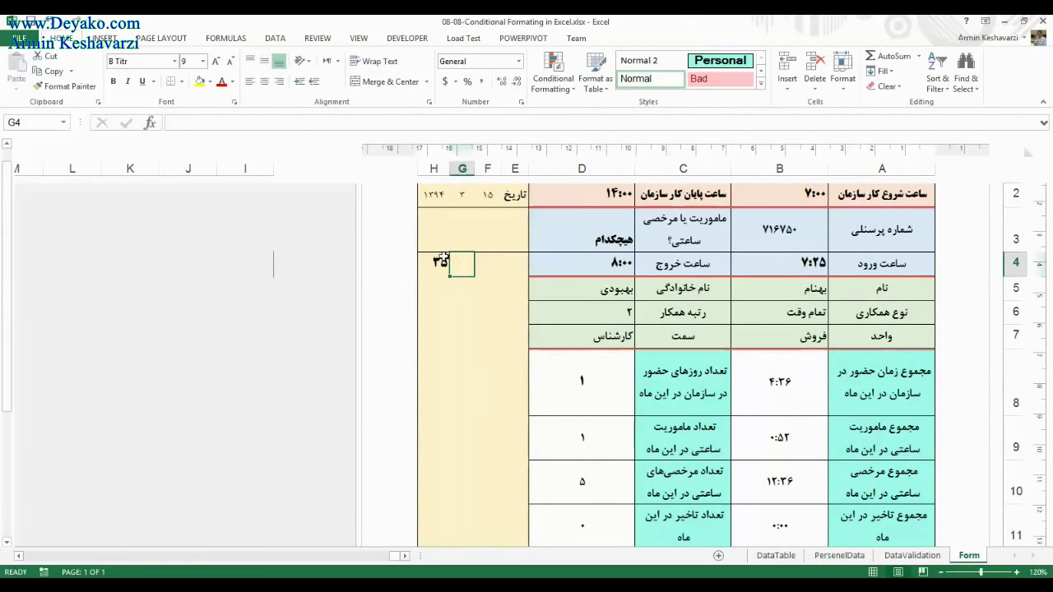
pyautogui.hotkey('ctrl', 'z')
pyautogui.click(811, 395)
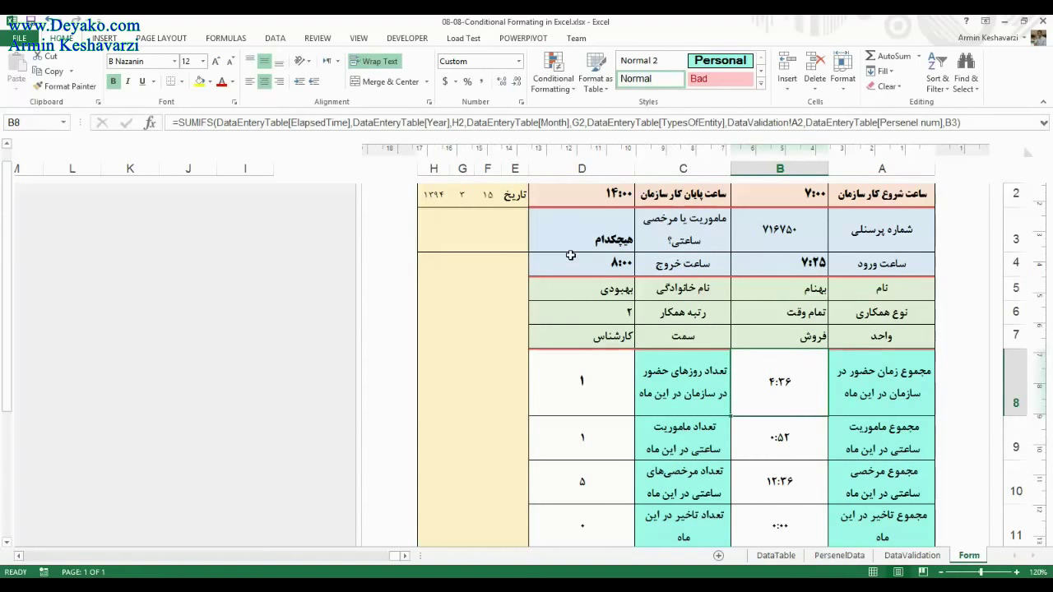
pyautogui.click(482, 262)
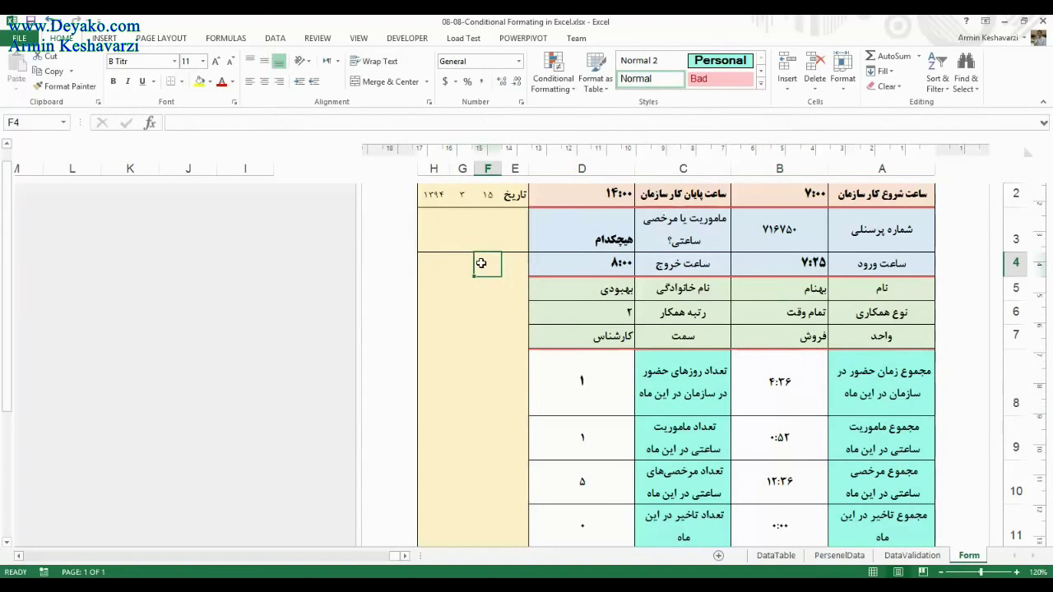
pyautogui.hotkey('ctrl', 'y')
pyautogui.hotkey('ctrl', 'y')
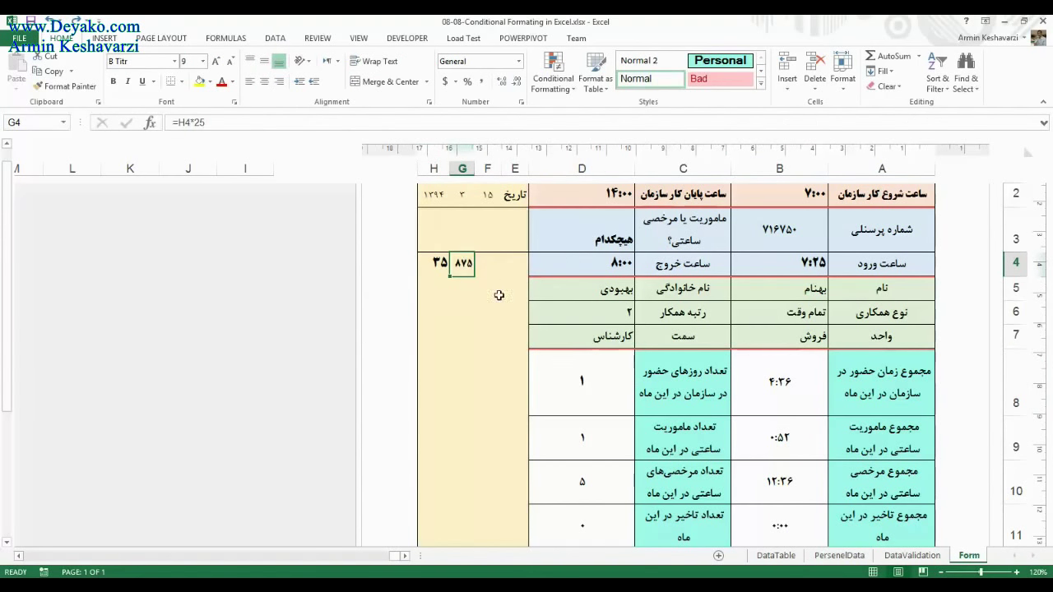
pyautogui.press('Return')
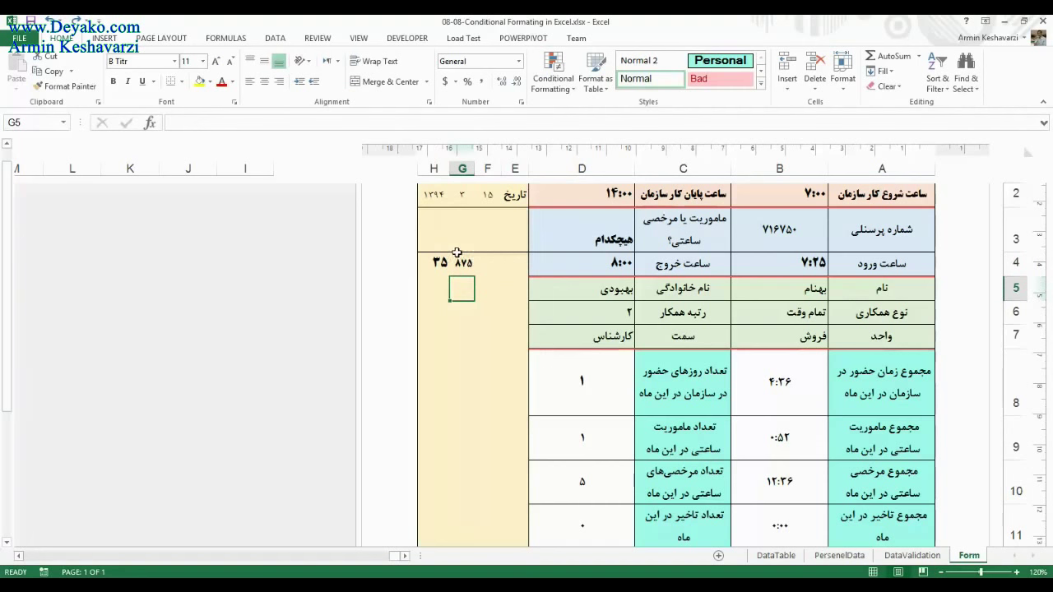
# Enter 6:00 in F4 and 300 in E4.
pyautogui.click(463, 263)
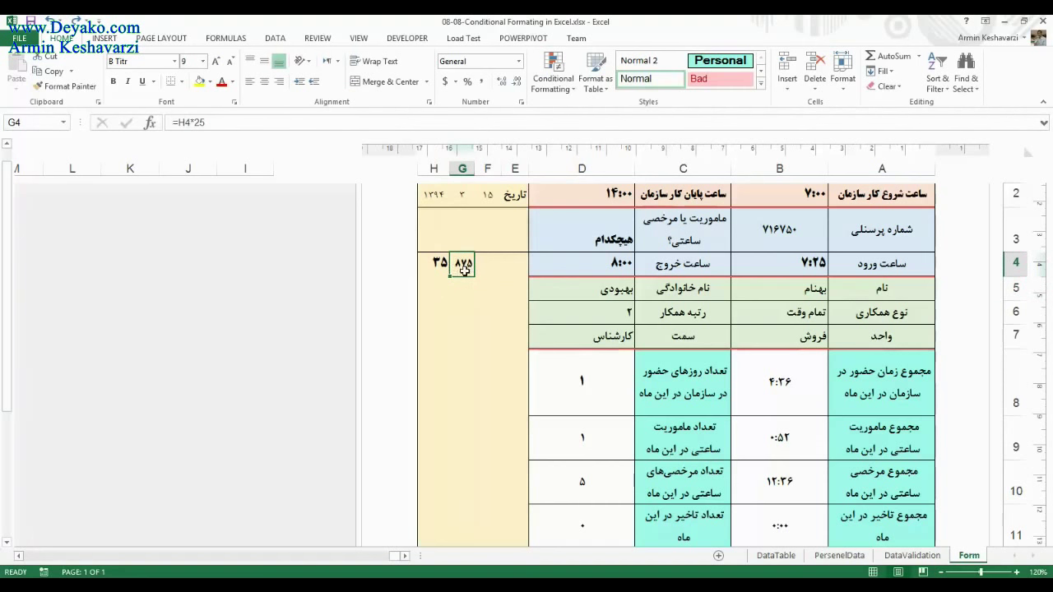
pyautogui.click(775, 383)
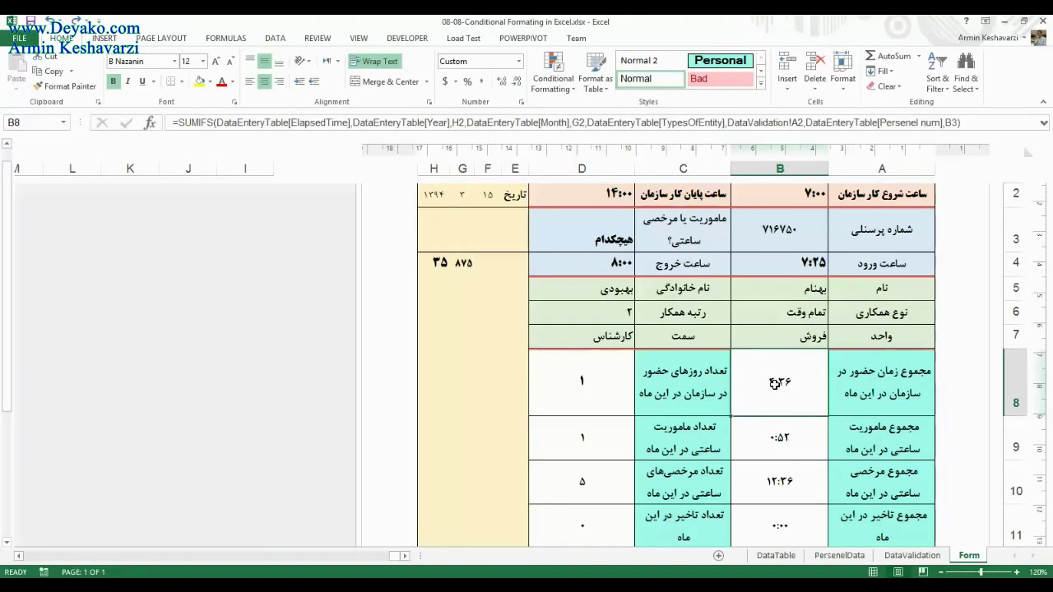
pyautogui.click(464, 269)
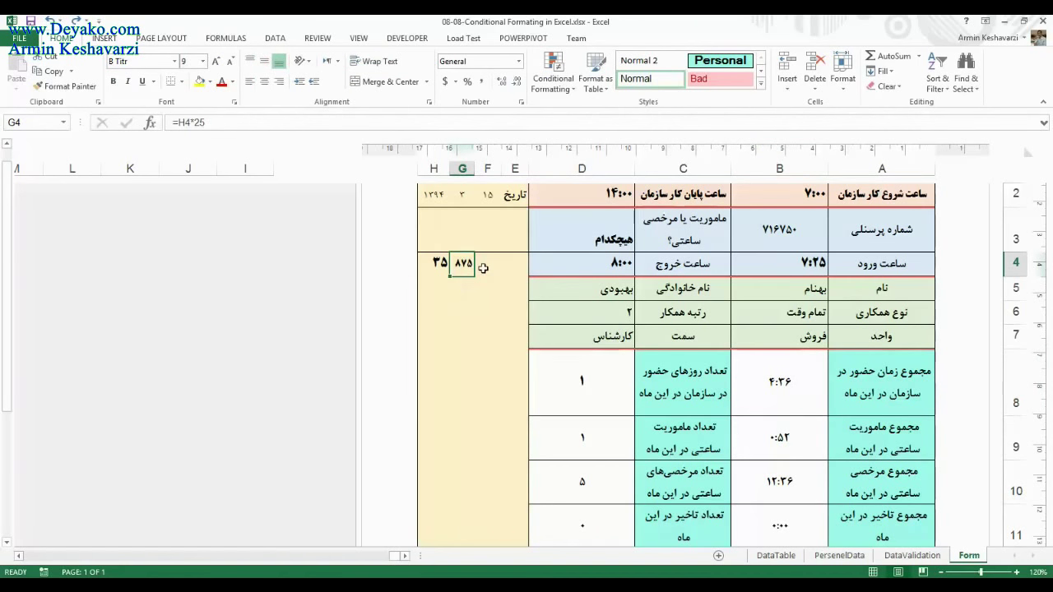
pyautogui.click(485, 263)
pyautogui.write('6:00')
pyautogui.press('Return')
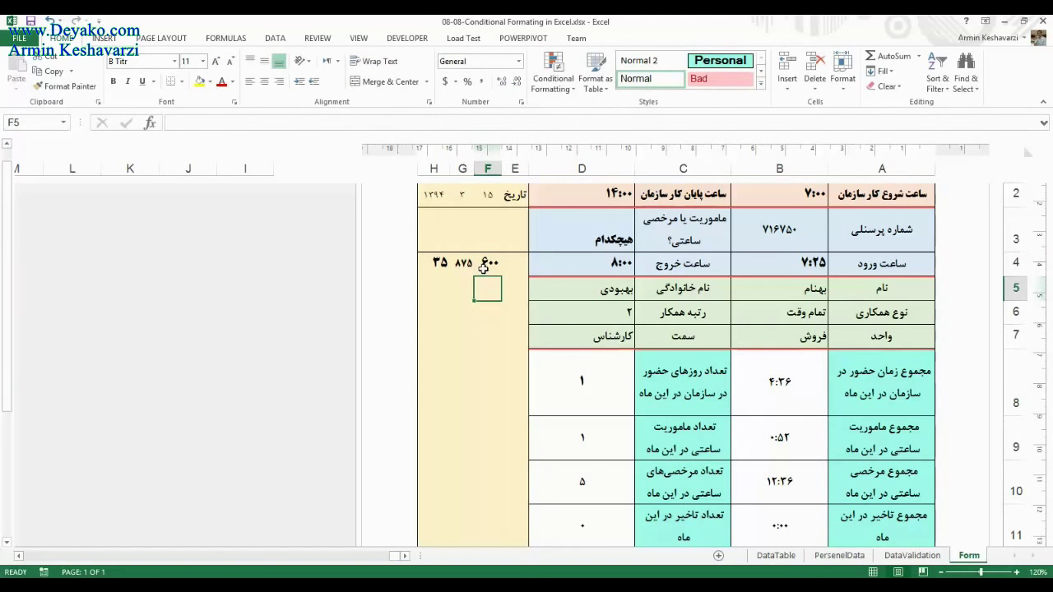
pyautogui.click(495, 265)
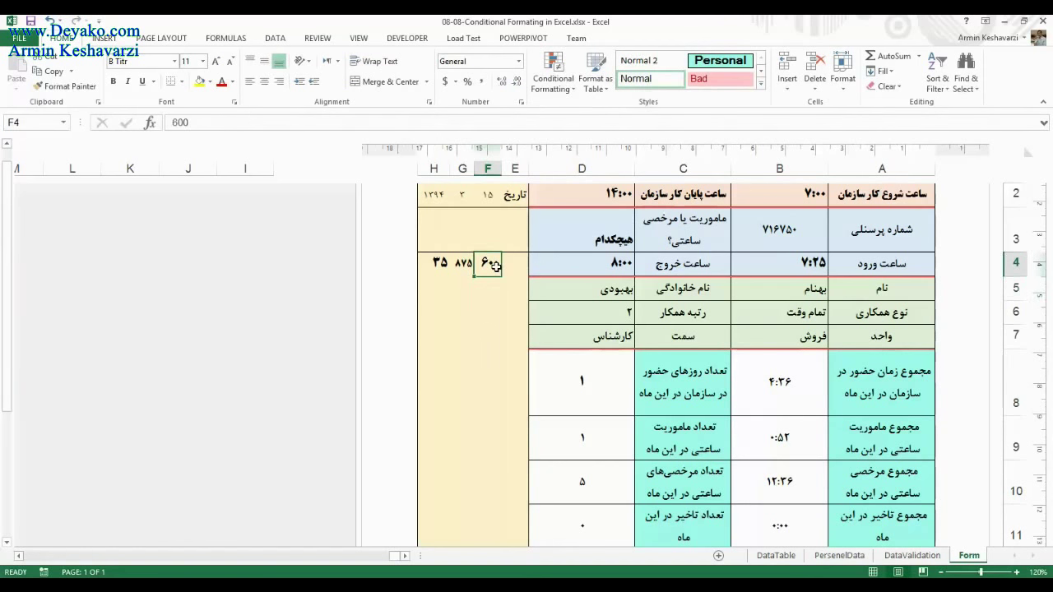
pyautogui.click(515, 265)
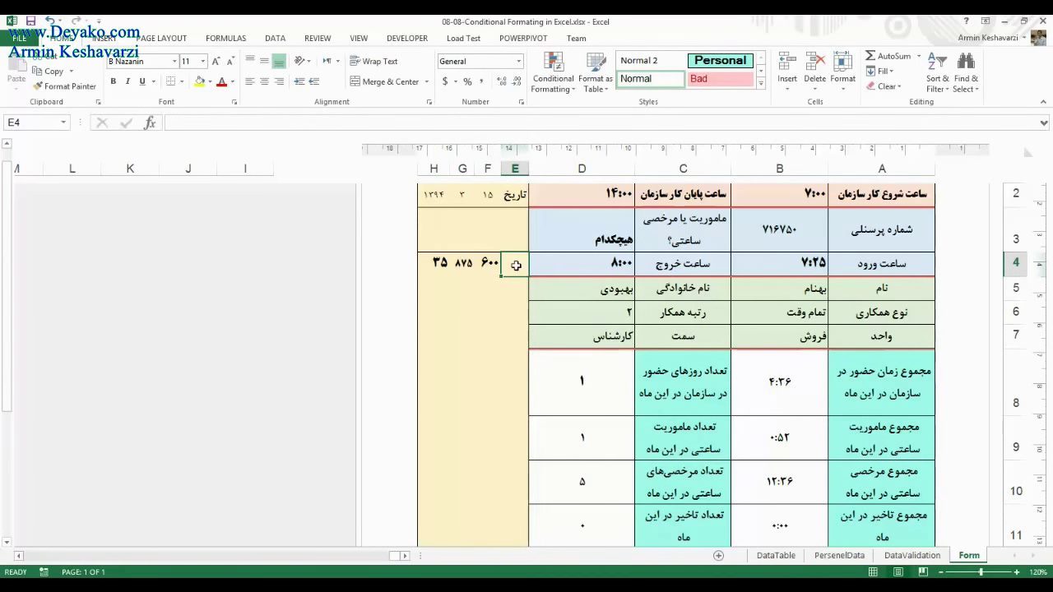
pyautogui.write('300')
pyautogui.press('Return')
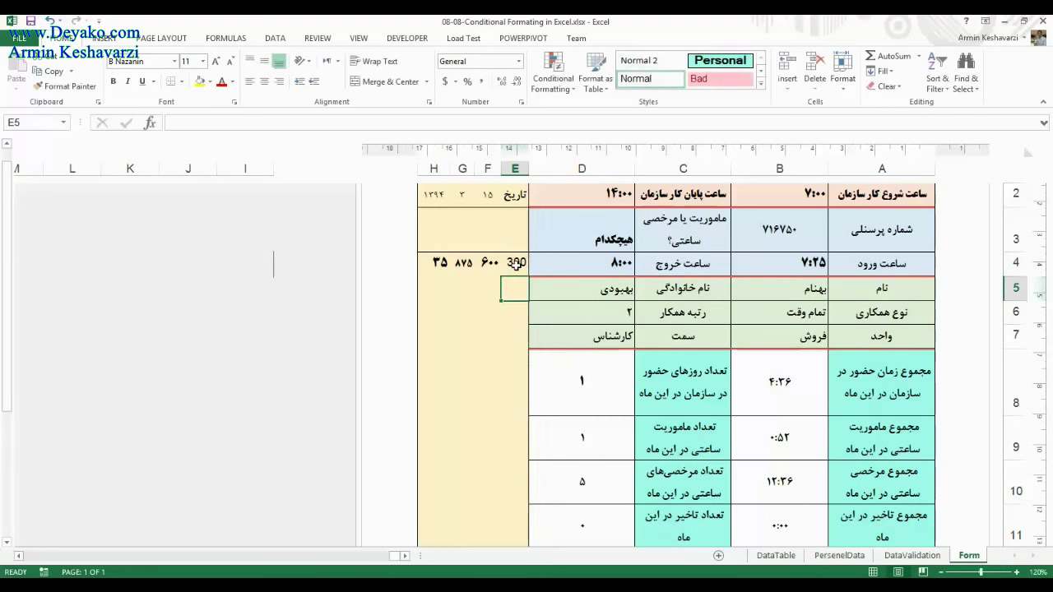
# Copy F4's formatting onto E4 with Format Painter and select E4:G4.
pyautogui.click(488, 263)
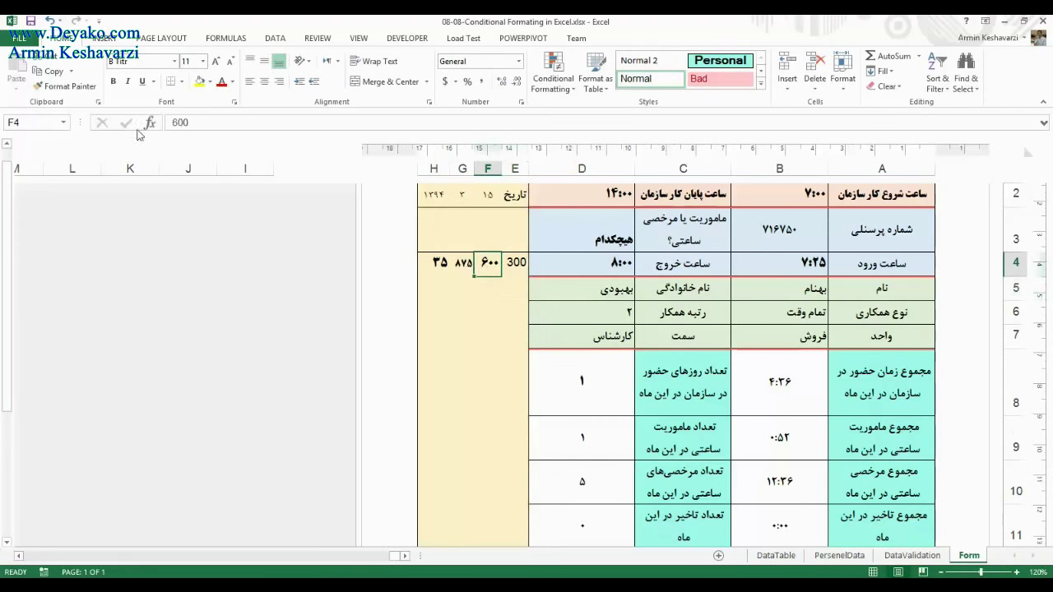
pyautogui.click(66, 85)
pyautogui.click(514, 263)
pyautogui.moveTo(463, 263); pyautogui.dragTo(516, 261)
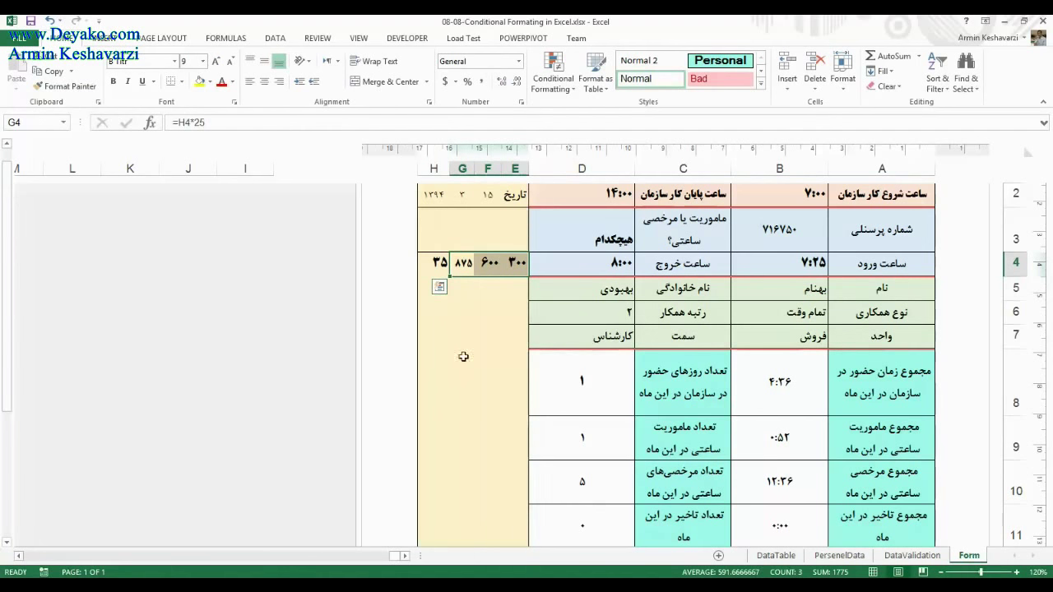
# Replace G4's =H4*25 formula with the value 800.
pyautogui.click(458, 270)
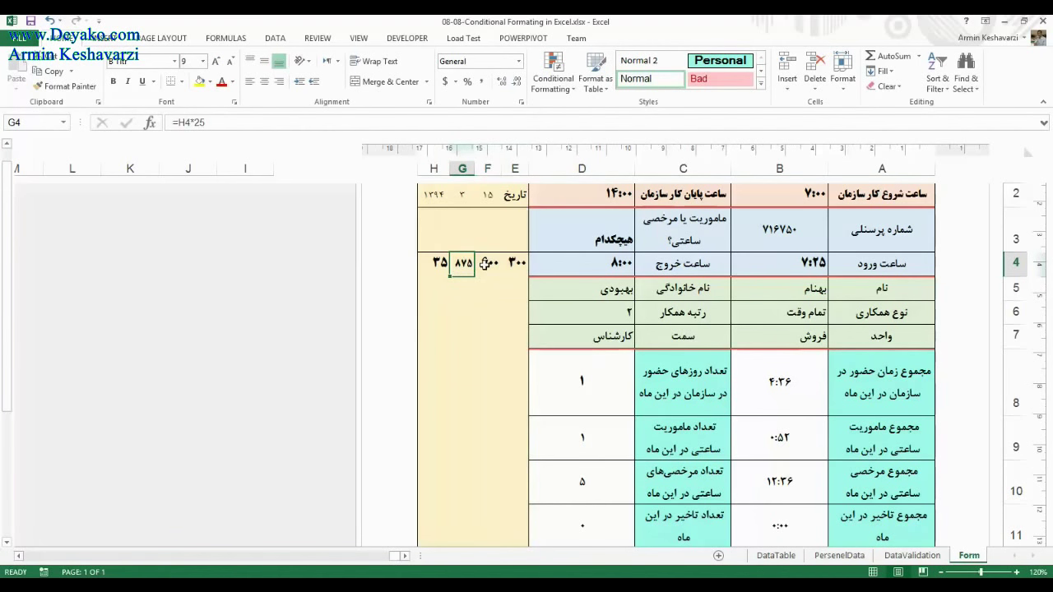
pyautogui.click(485, 262)
pyautogui.click(462, 263)
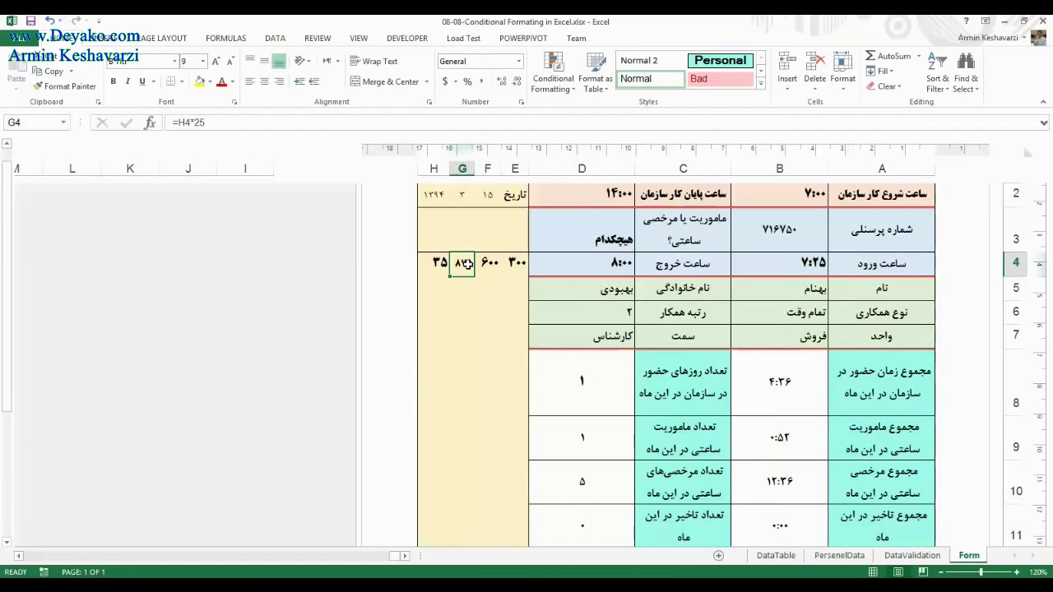
pyautogui.write('800')
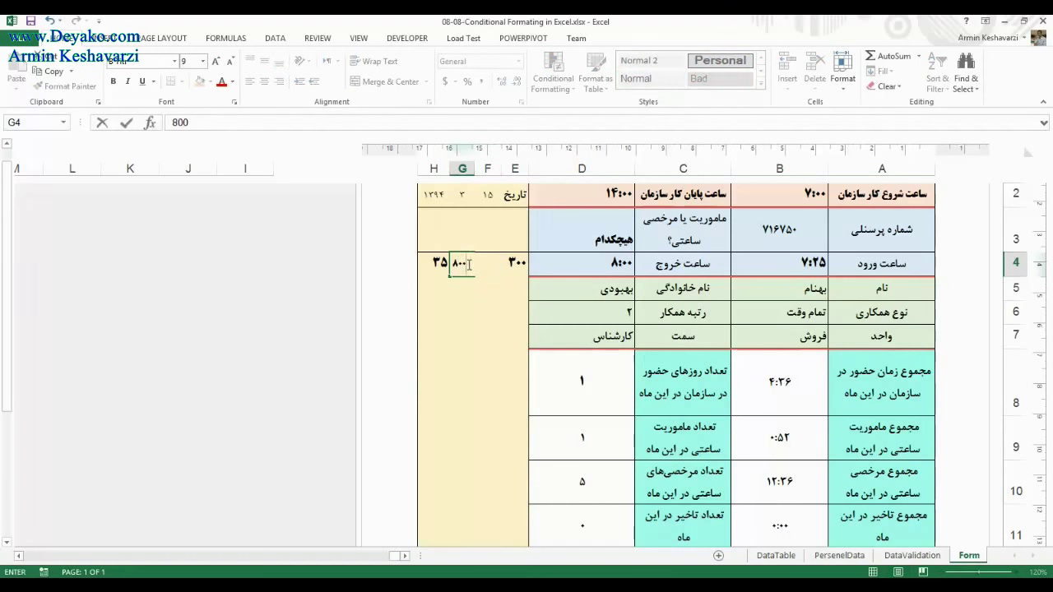
pyautogui.press('Return')
pyautogui.click(467, 263)
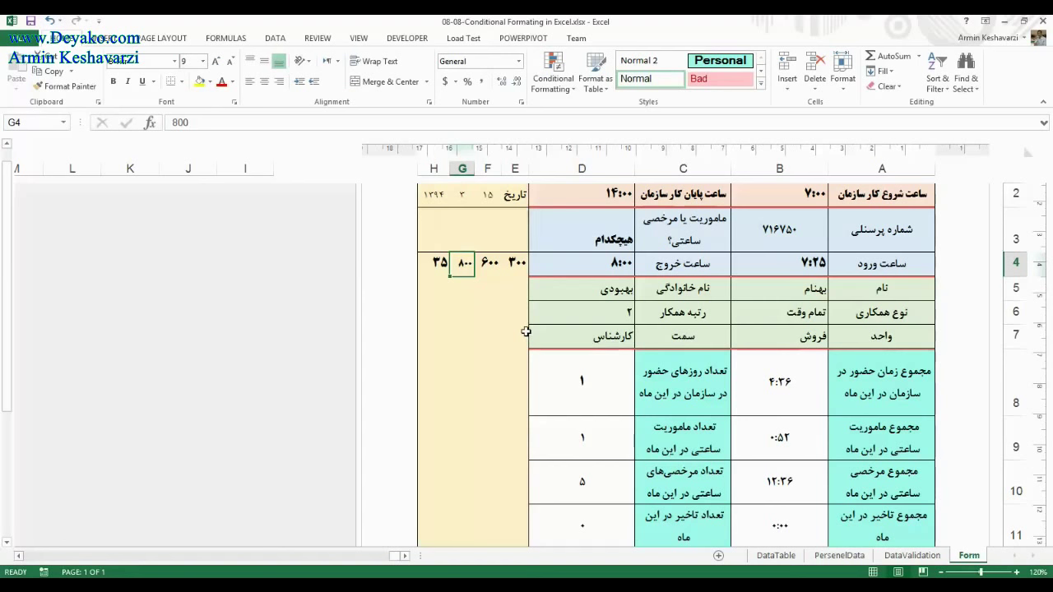
# Clear the 300 from E4, undo to restore it, and select B8.
pyautogui.click(488, 271)
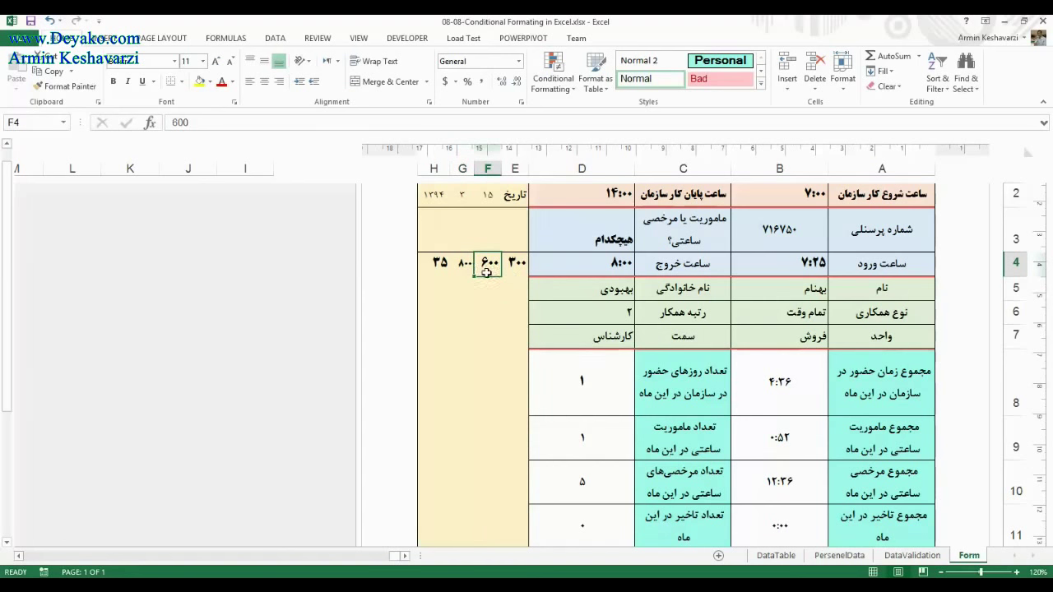
pyautogui.click(514, 265)
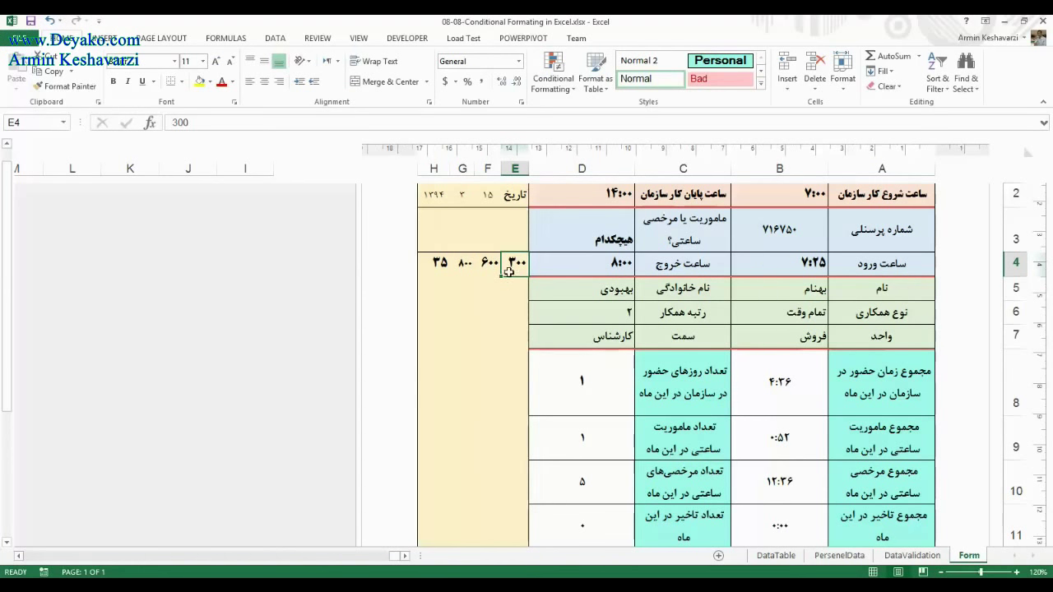
pyautogui.moveTo(515, 264)
pyautogui.mouseDown()
pyautogui.moveTo(440, 265)
pyautogui.moveTo(462, 265)
pyautogui.mouseUp()
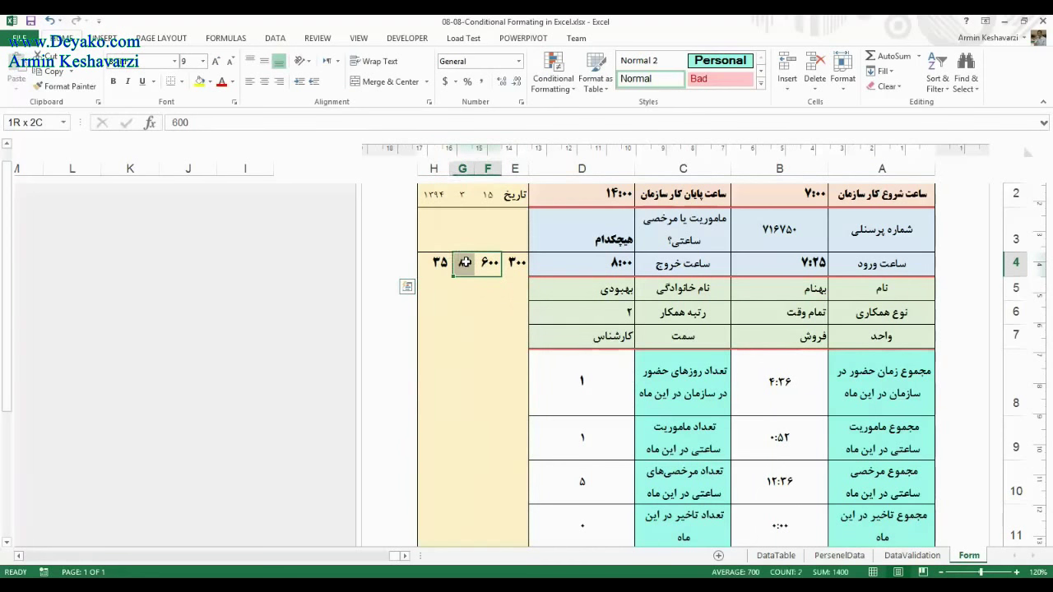
pyautogui.click(496, 266)
pyautogui.click(513, 266)
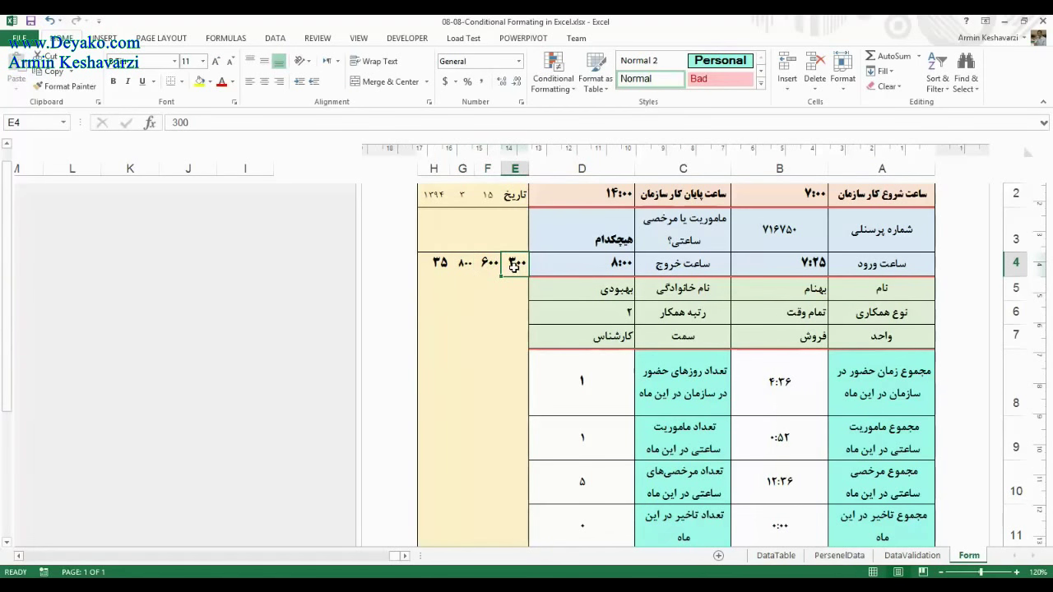
pyautogui.press('Delete')
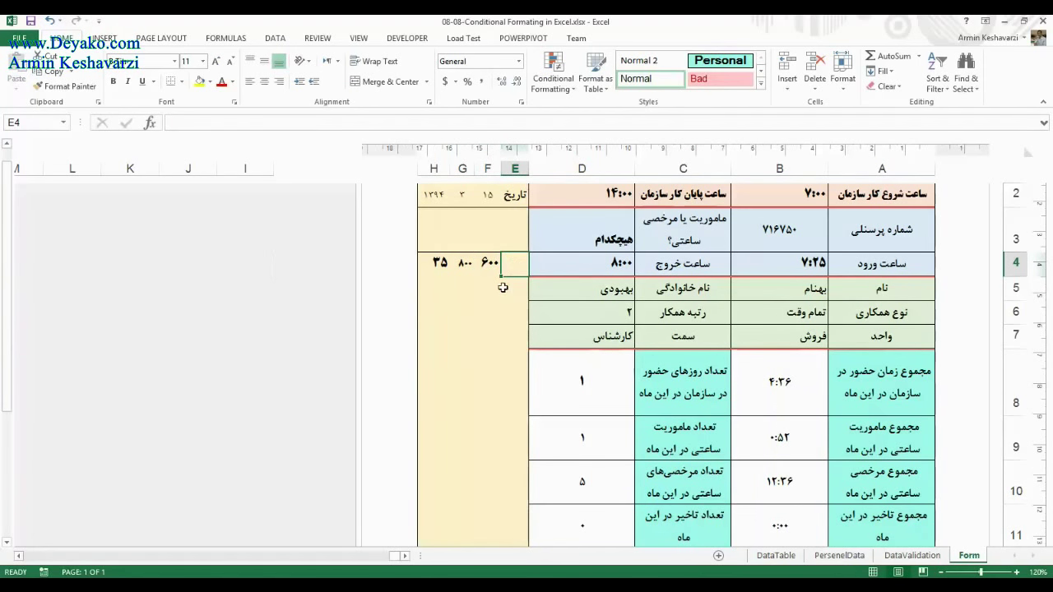
pyautogui.click(488, 270)
pyautogui.click(506, 270)
pyautogui.hotkey('ctrl', 'z')
pyautogui.click(780, 387)
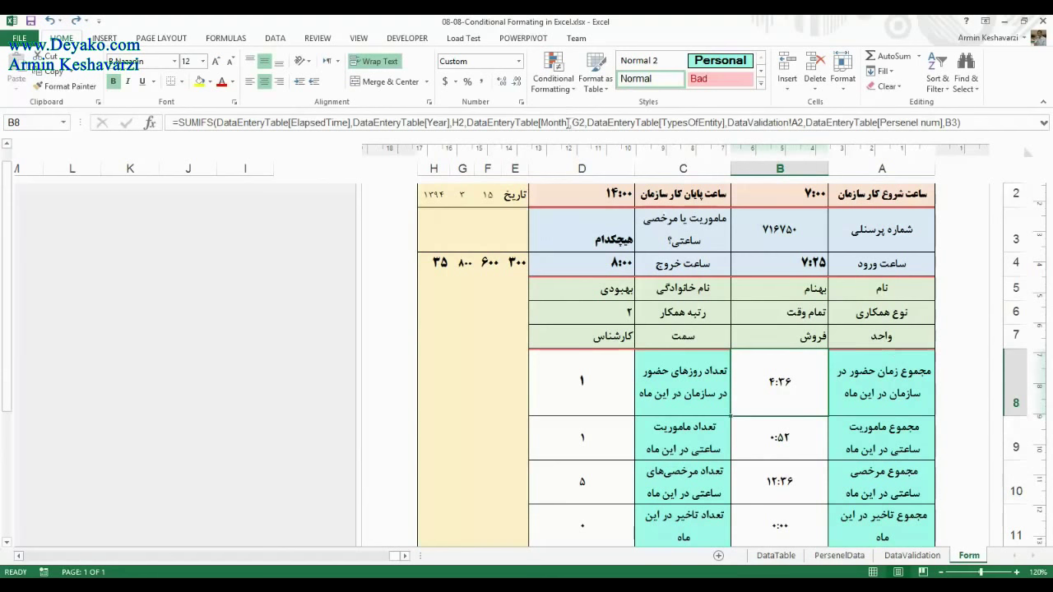
pyautogui.click(541, 78)
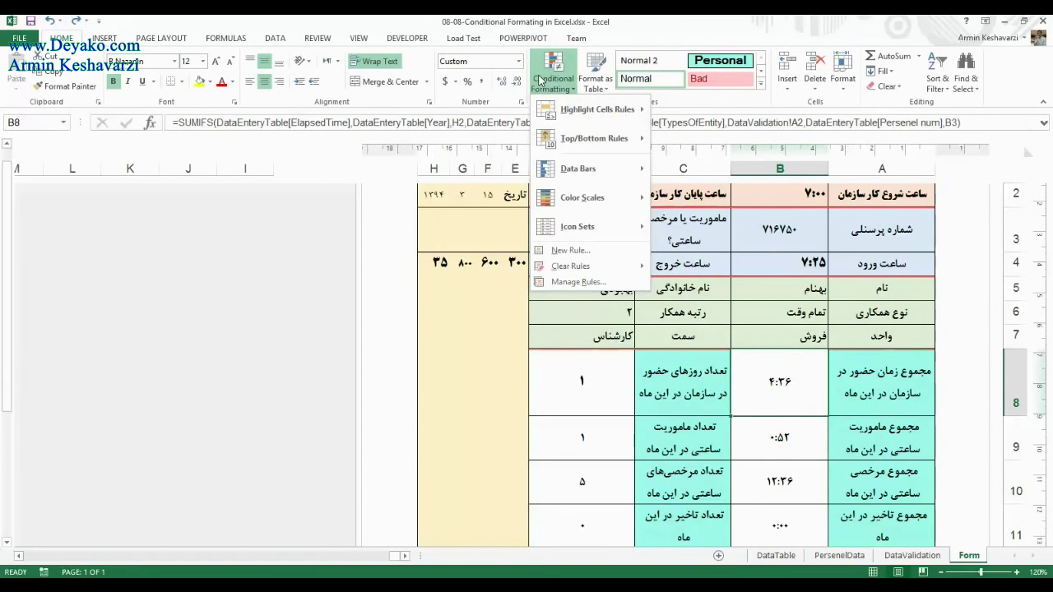
pyautogui.moveTo(570, 102)
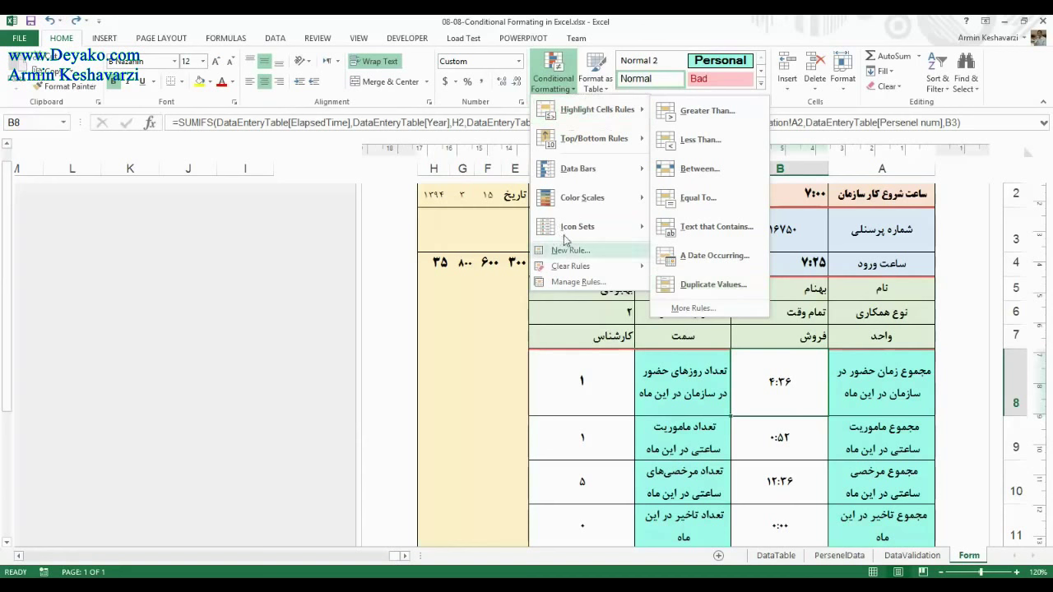
pyautogui.click(446, 244)
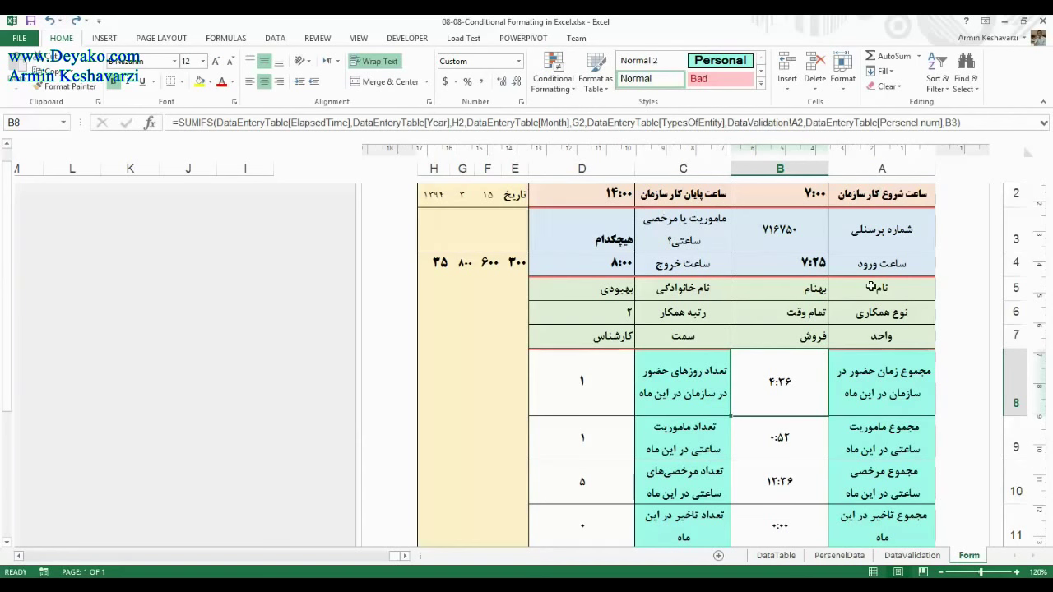
pyautogui.click(270, 38)
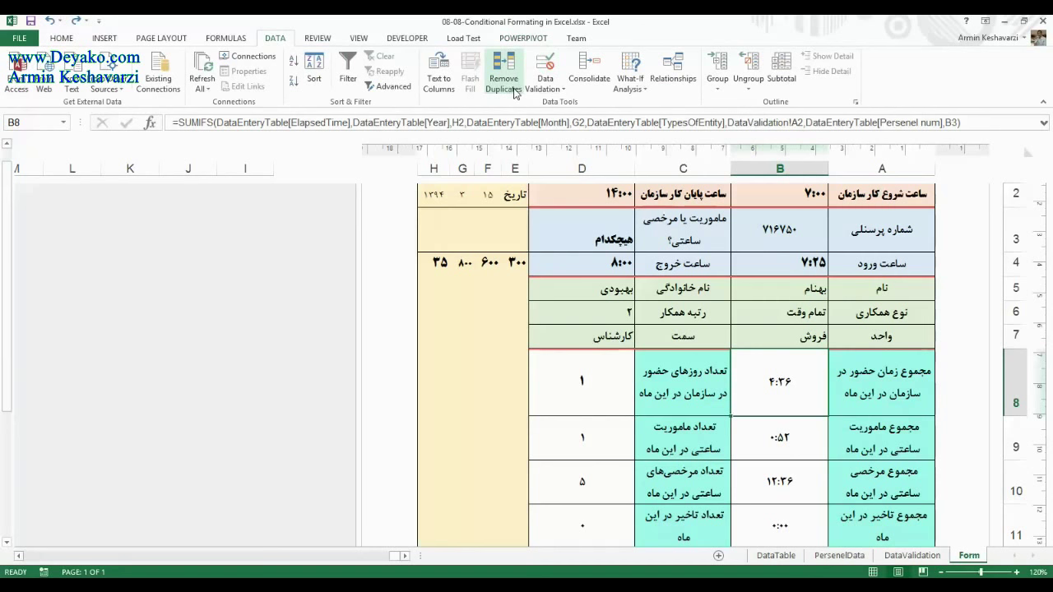
pyautogui.click(62, 38)
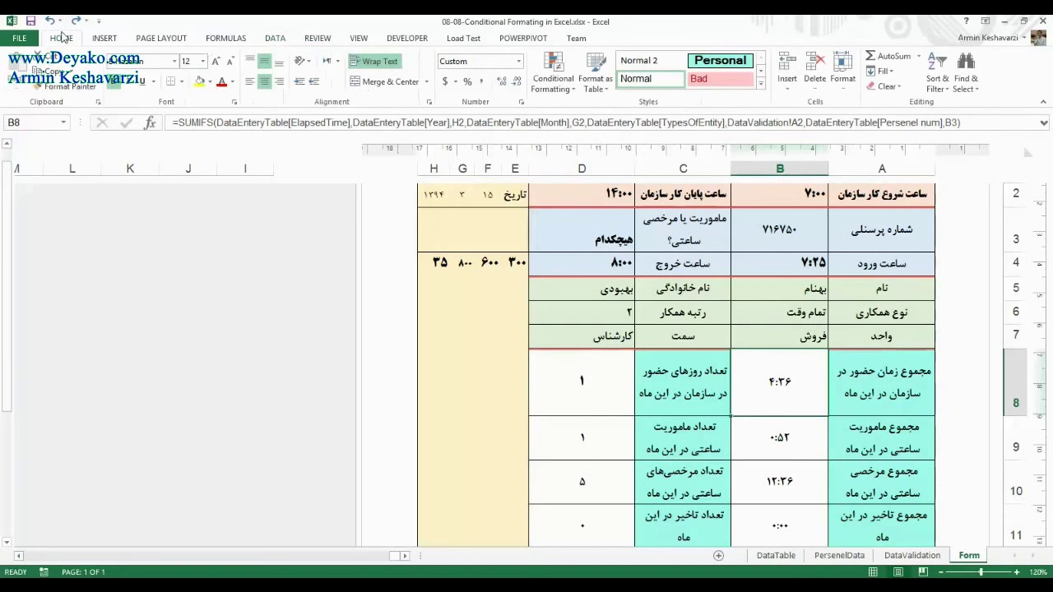
pyautogui.click(553, 66)
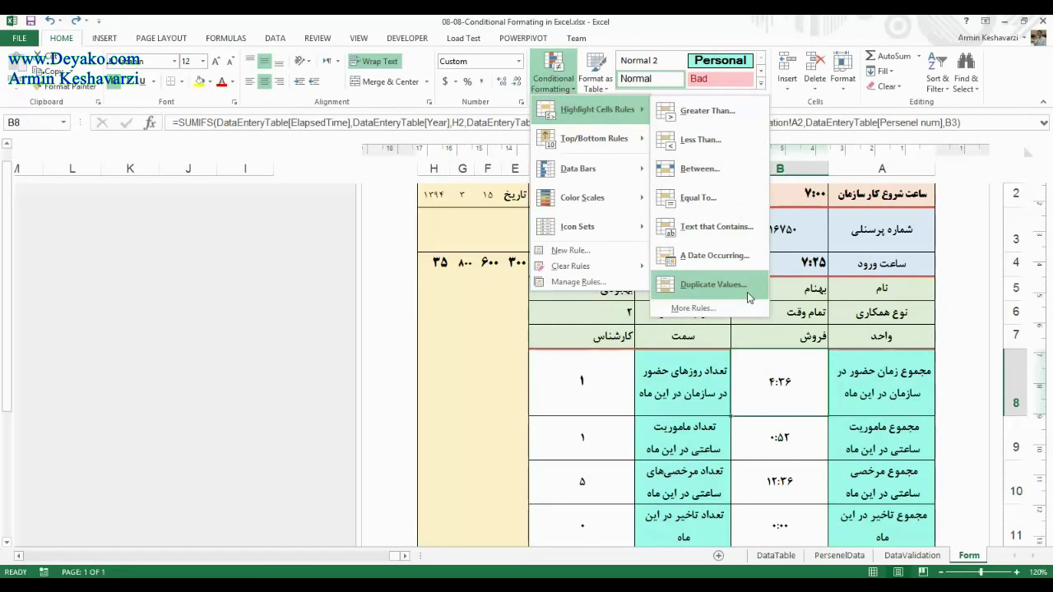
# Check the Conditional Formatting options for column B, then close them and select B8.
pyautogui.click(796, 169)
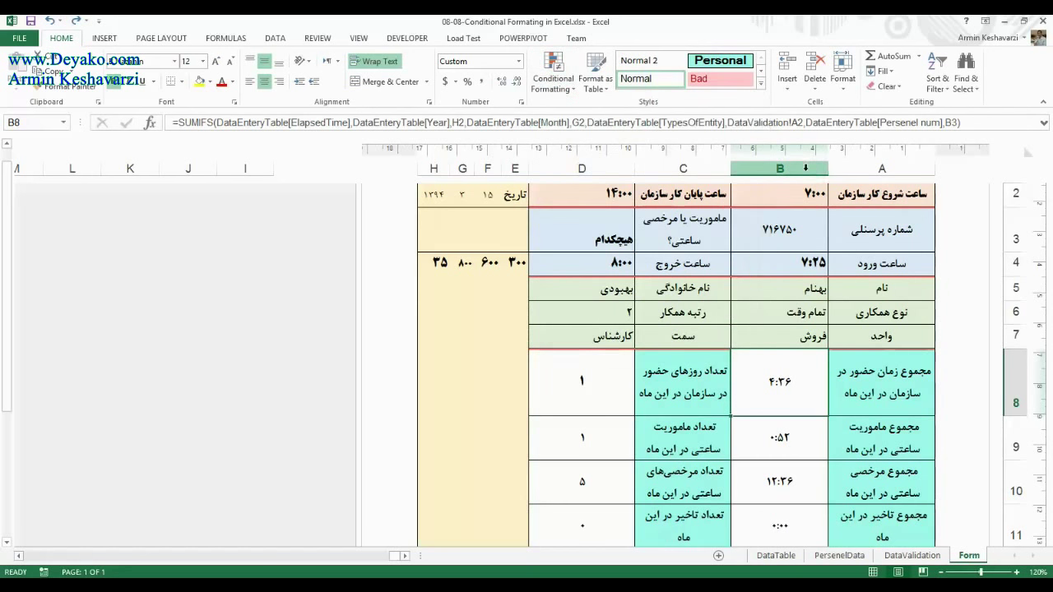
pyautogui.click(796, 168)
pyautogui.click(553, 70)
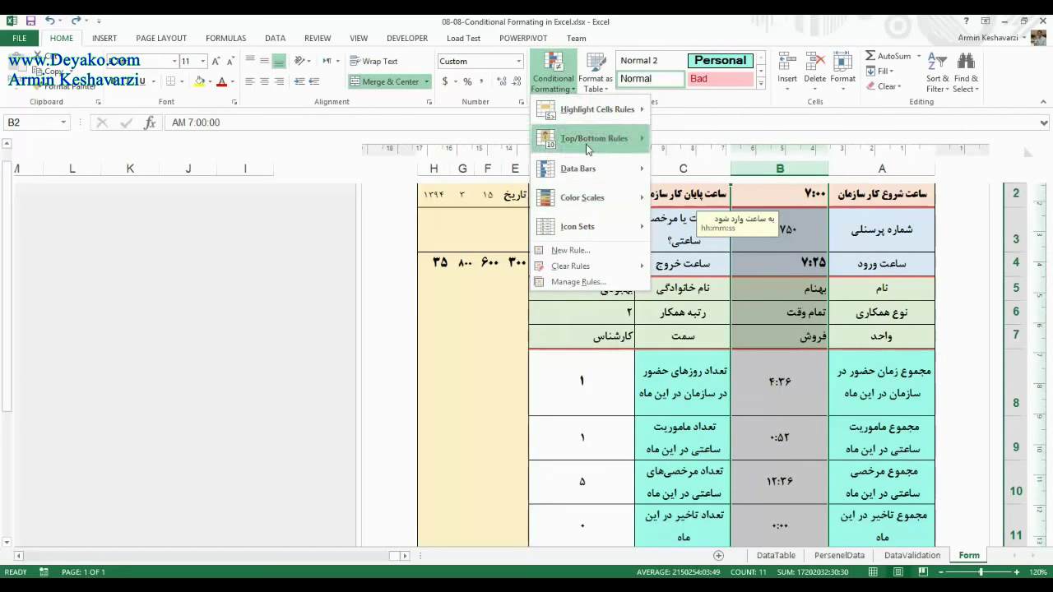
pyautogui.moveTo(609, 110)
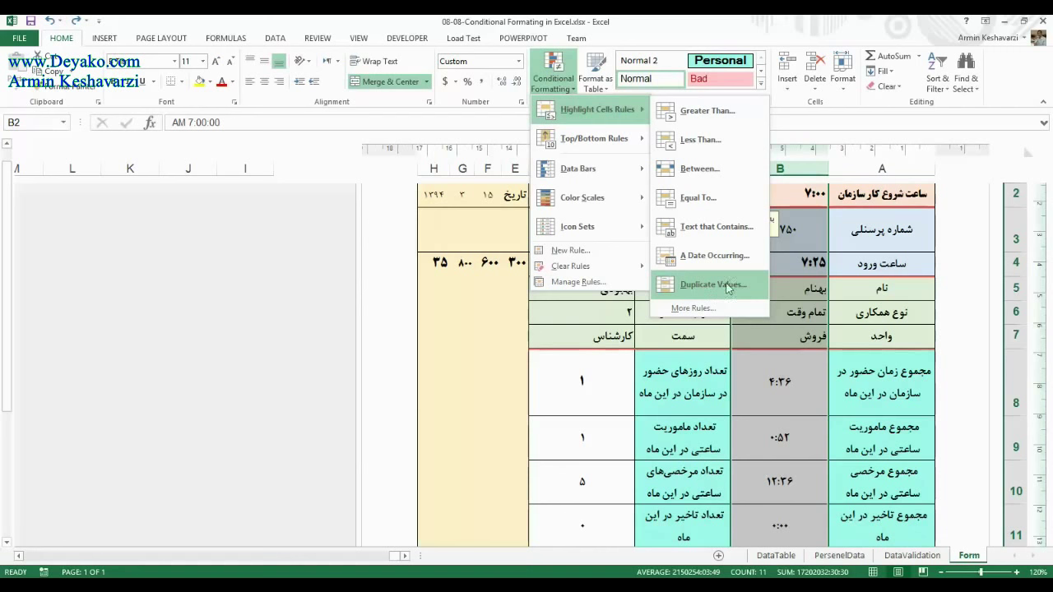
pyautogui.press('Escape')
pyautogui.click(780, 383)
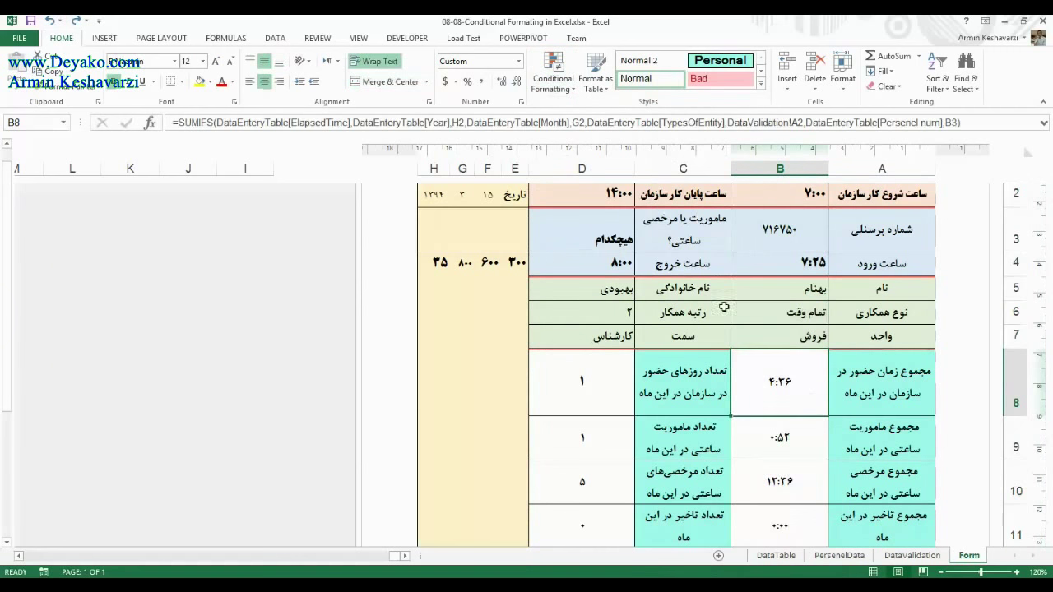
# Edit G4, replacing the leading 8 with 7 to make 700, then select B8.
pyautogui.click(487, 263)
pyautogui.click(464, 268)
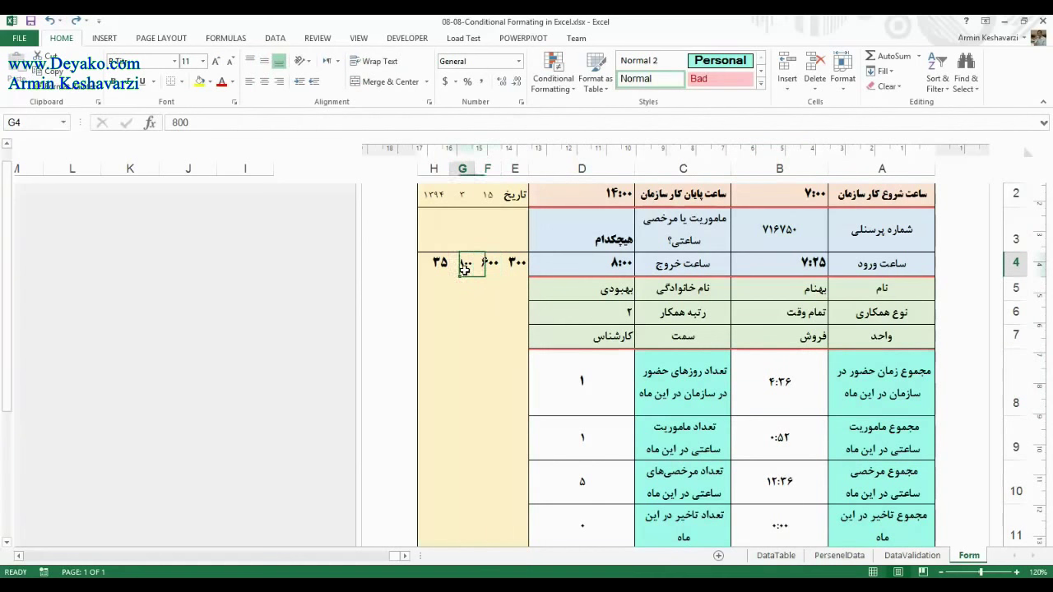
pyautogui.doubleClick(464, 268)
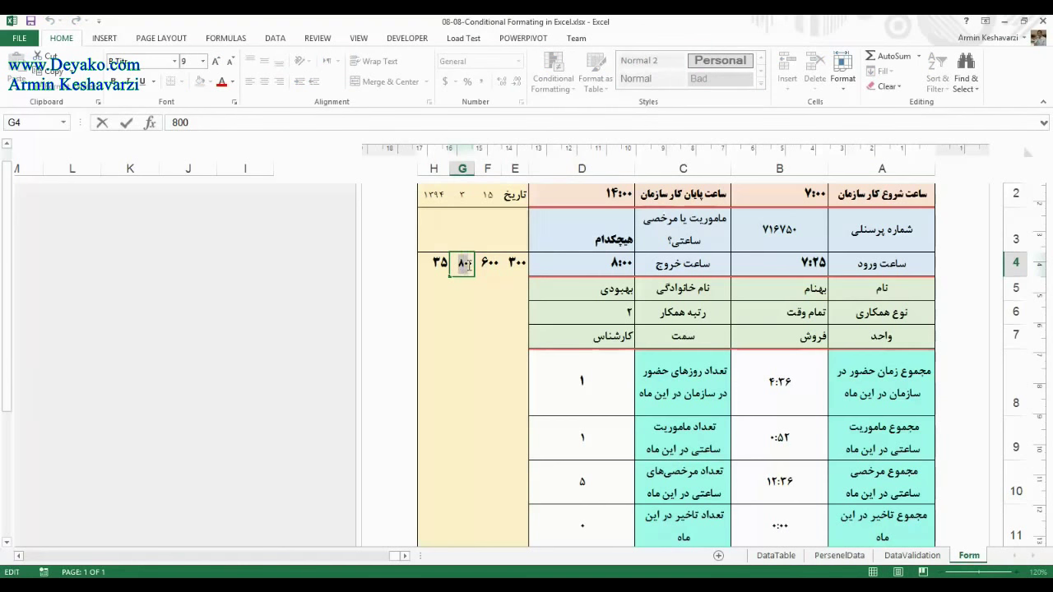
pyautogui.moveTo(463, 264); pyautogui.dragTo(465, 264)
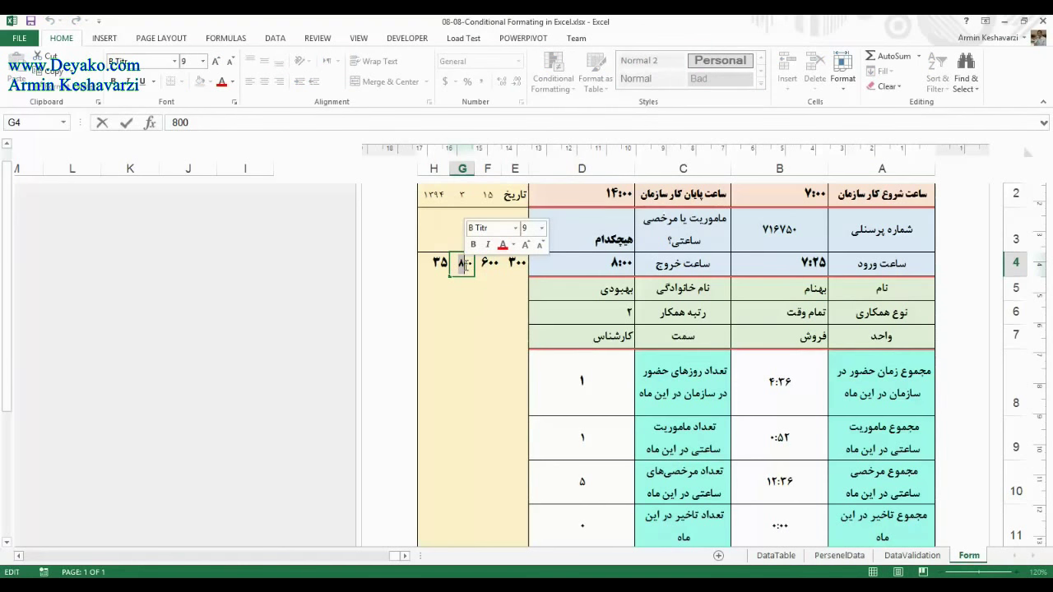
pyautogui.write('7')
pyautogui.press('Return')
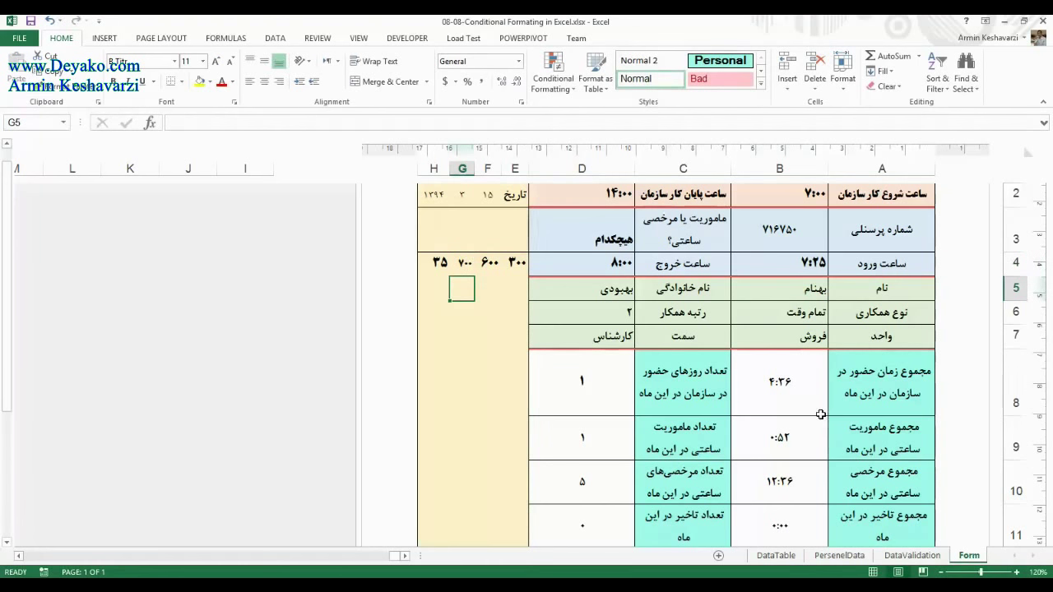
pyautogui.click(819, 409)
pyautogui.click(545, 64)
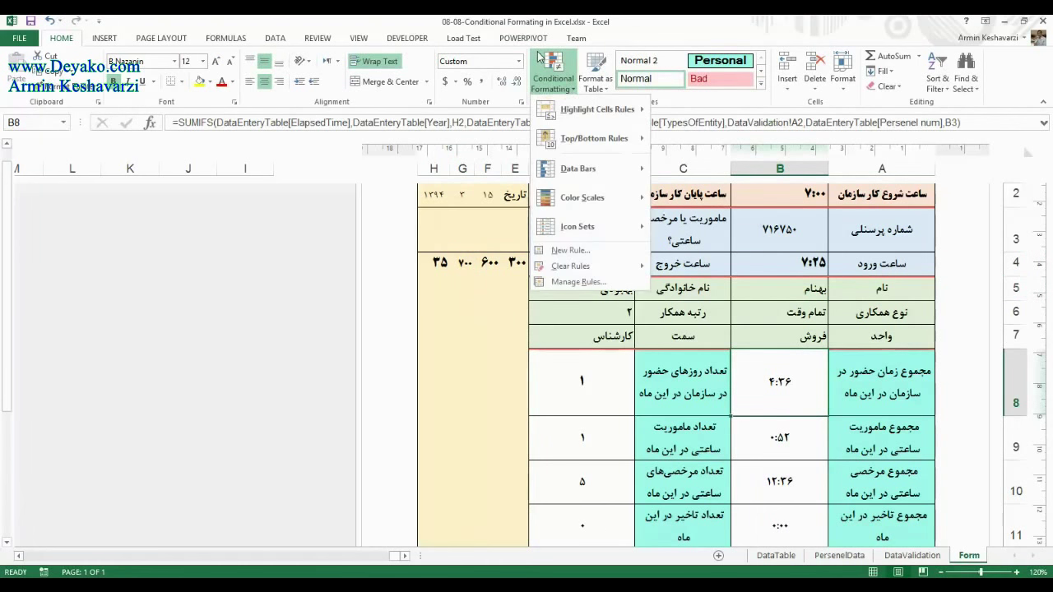
pyautogui.moveTo(654, 115)
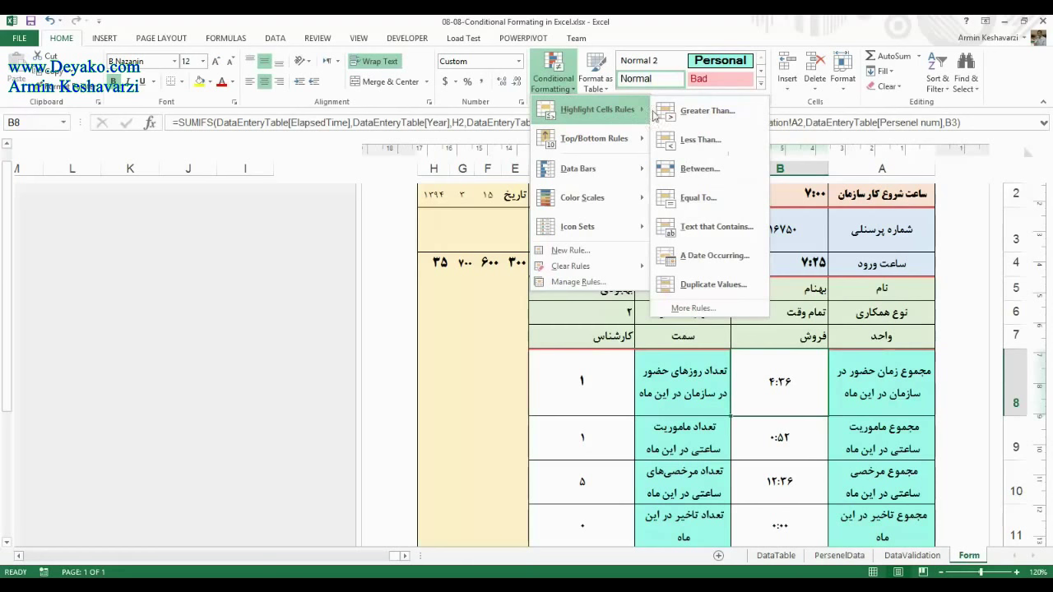
pyautogui.click(703, 120)
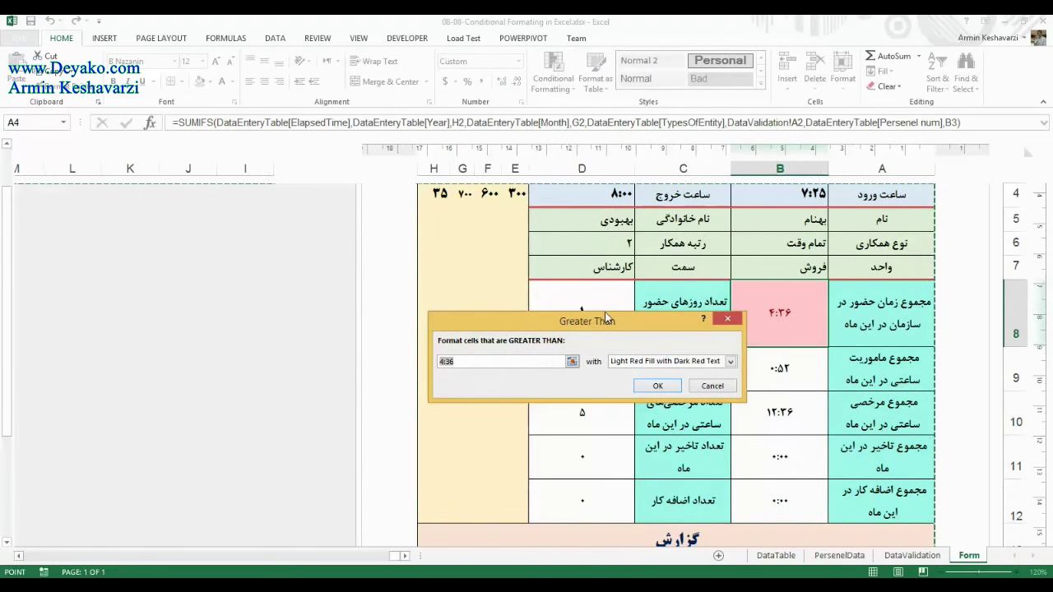
pyautogui.click(493, 360)
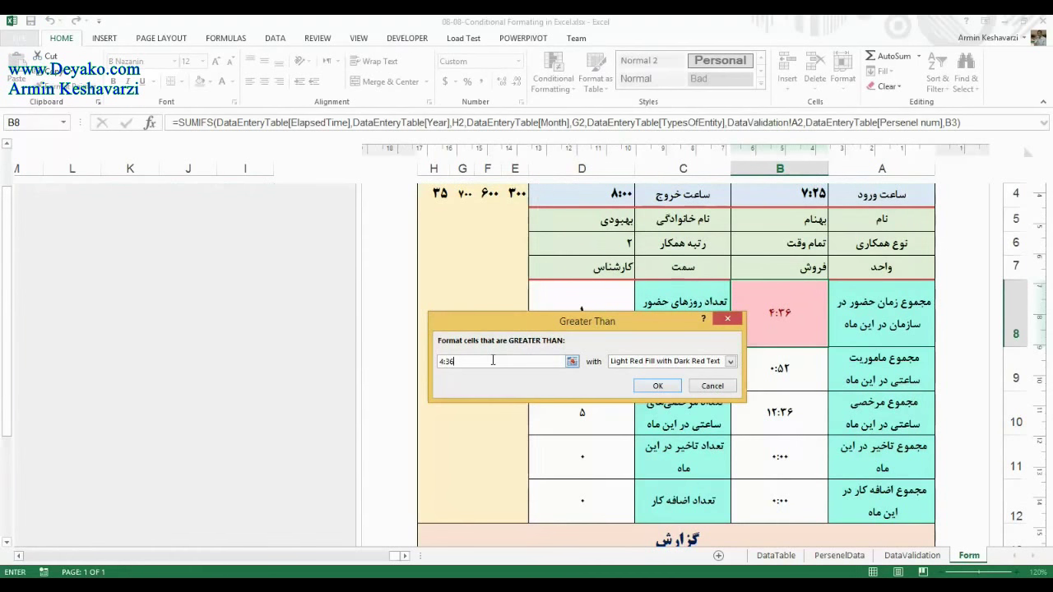
pyautogui.moveTo(482, 361); pyautogui.dragTo(439, 361)
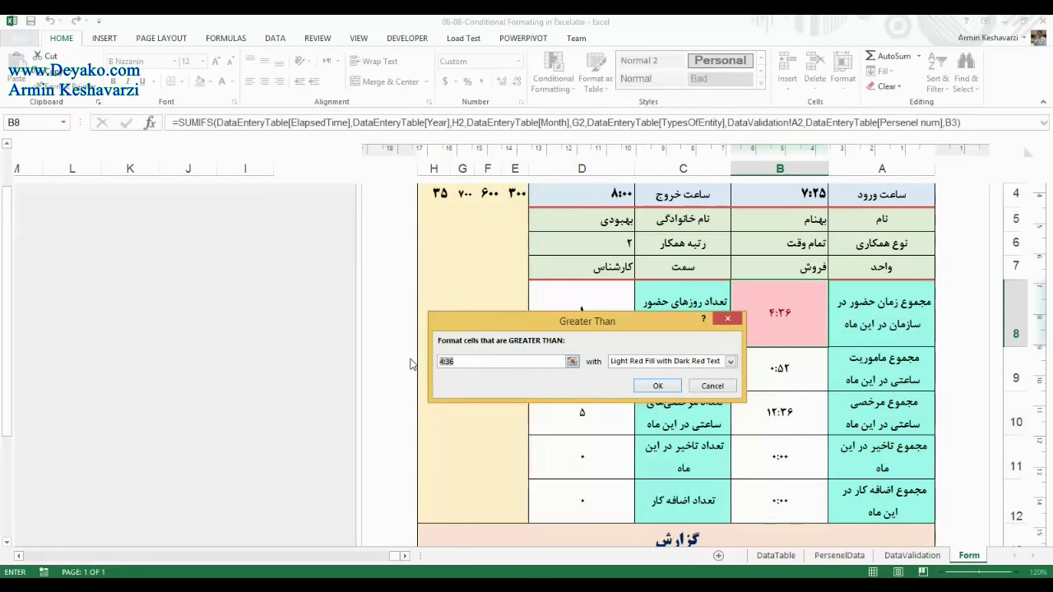
pyautogui.write('700')
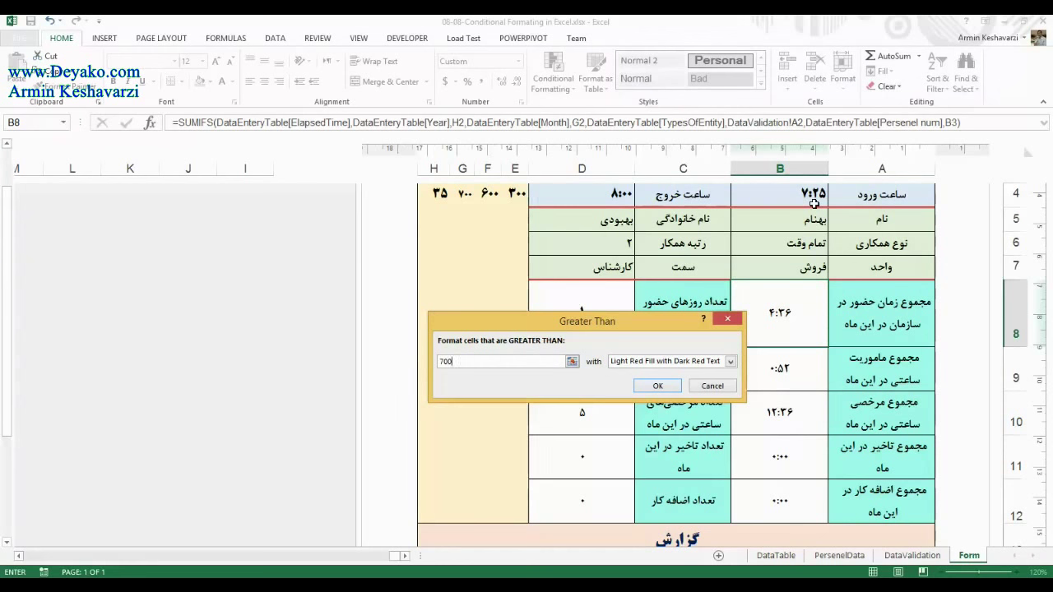
pyautogui.doubleClick(452, 362)
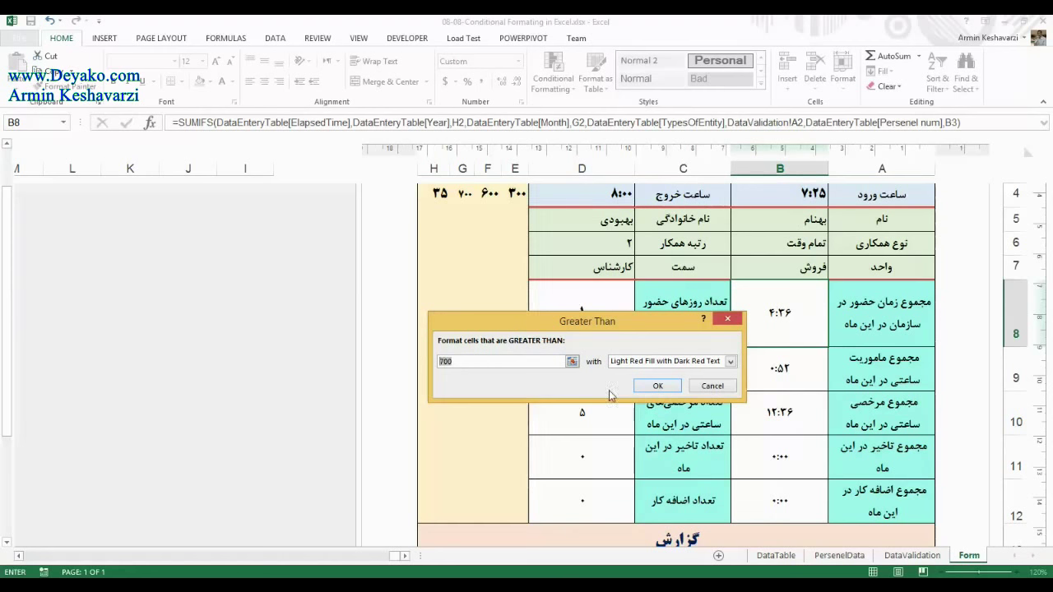
pyautogui.click(713, 387)
# Preview B4's 7:25 and B8's total as General decimals, undoing each format change.
pyautogui.click(809, 201)
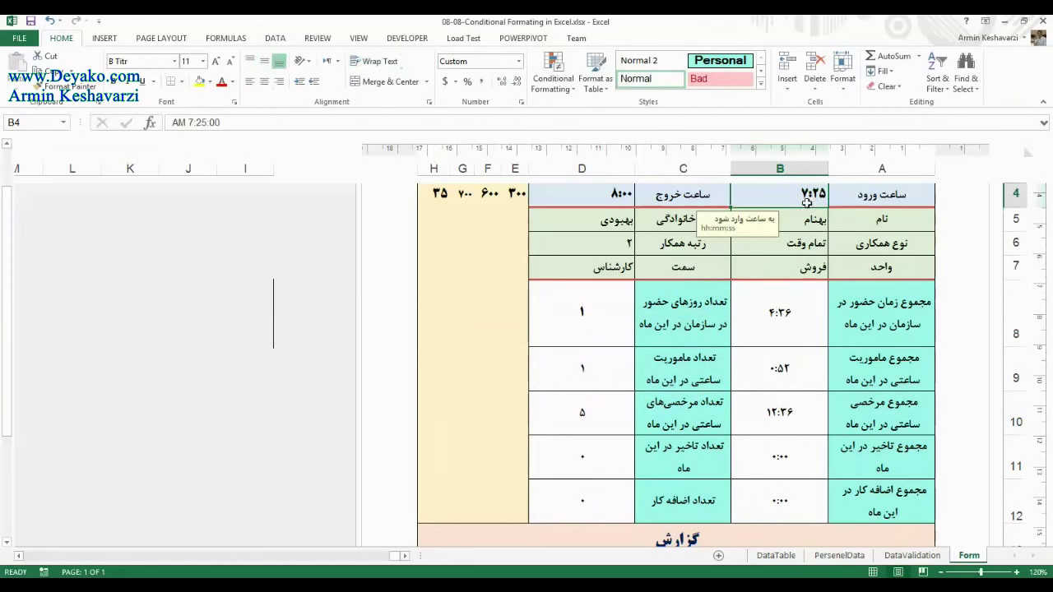
pyautogui.click(449, 235)
pyautogui.write('=')
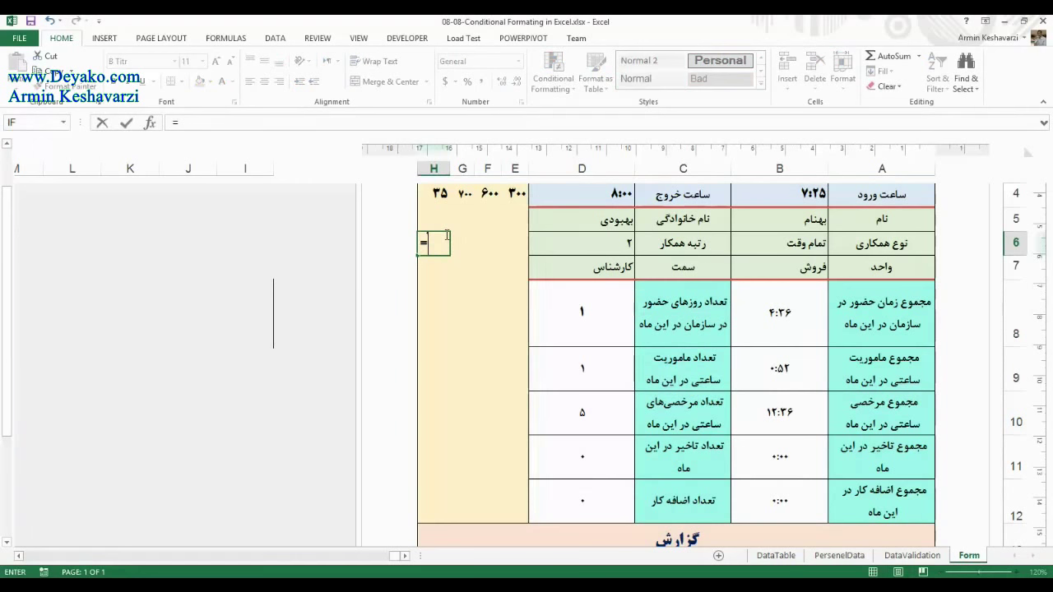
pyautogui.press('Escape')
pyautogui.click(738, 200)
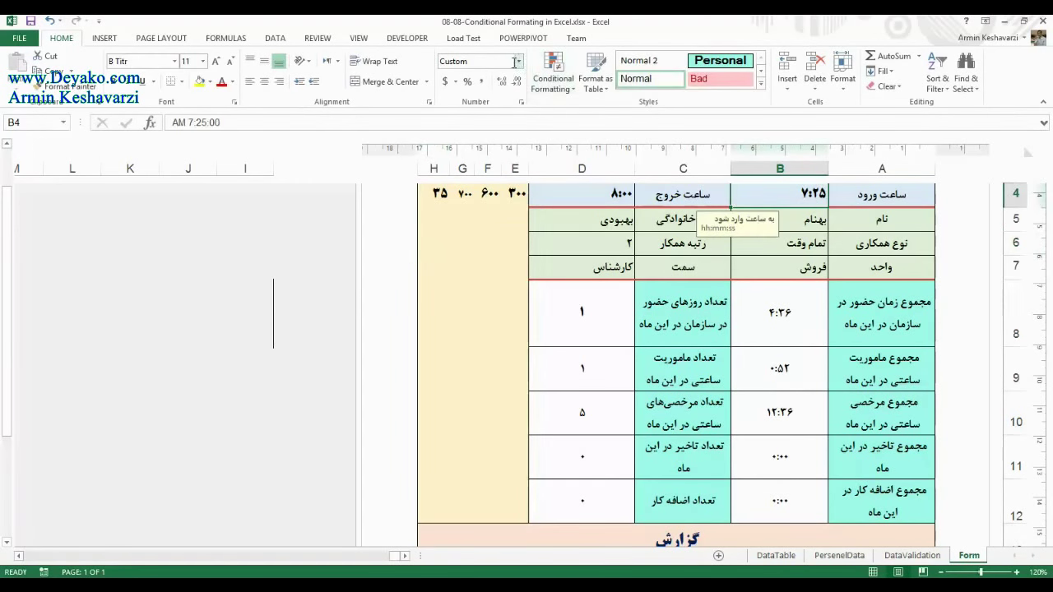
pyautogui.click(519, 61)
pyautogui.click(502, 89)
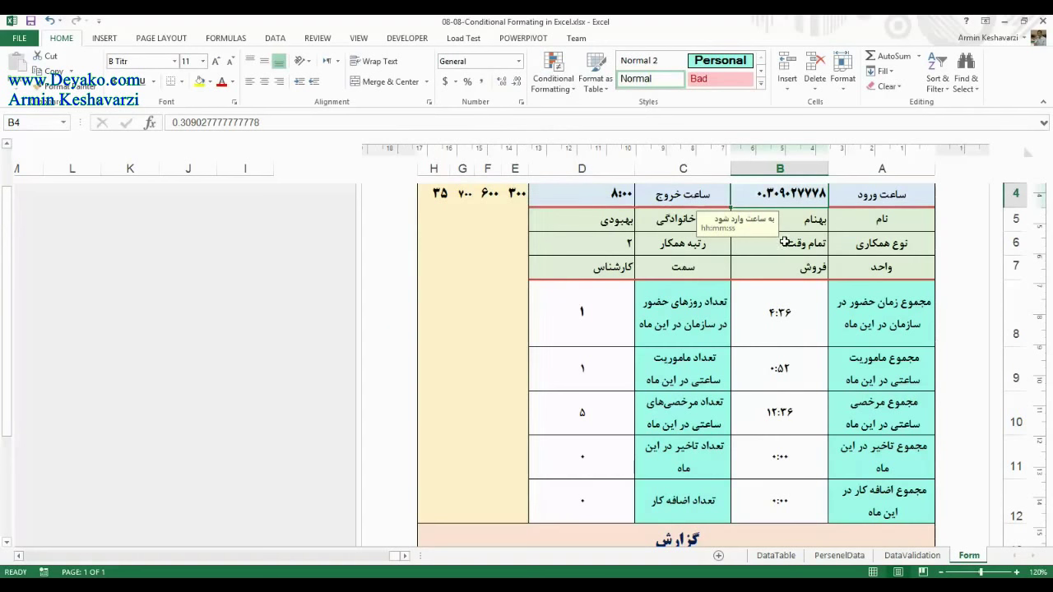
pyautogui.hotkey('ctrl', 'z')
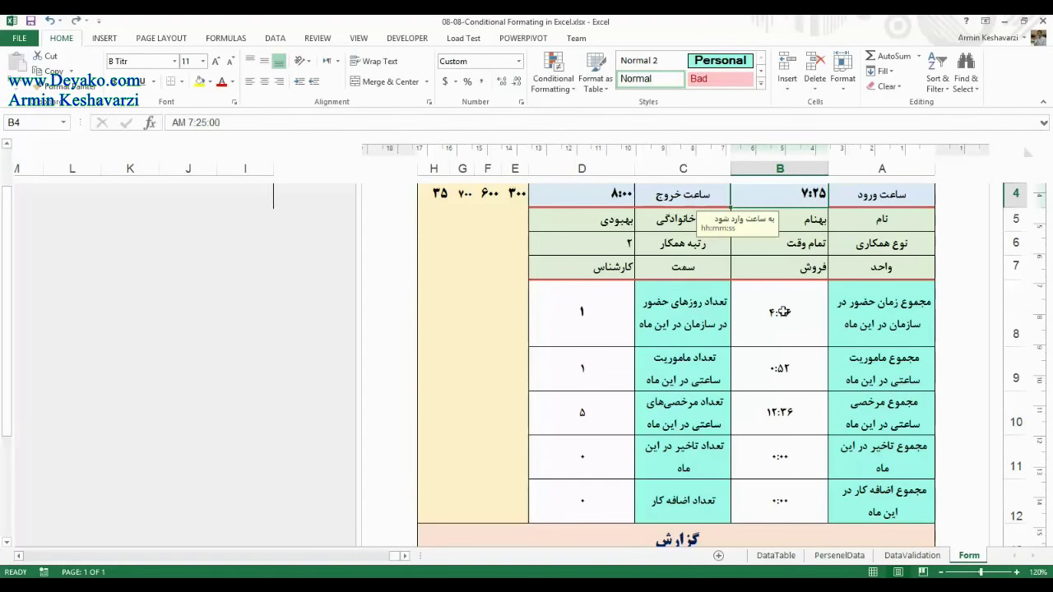
pyautogui.click(780, 311)
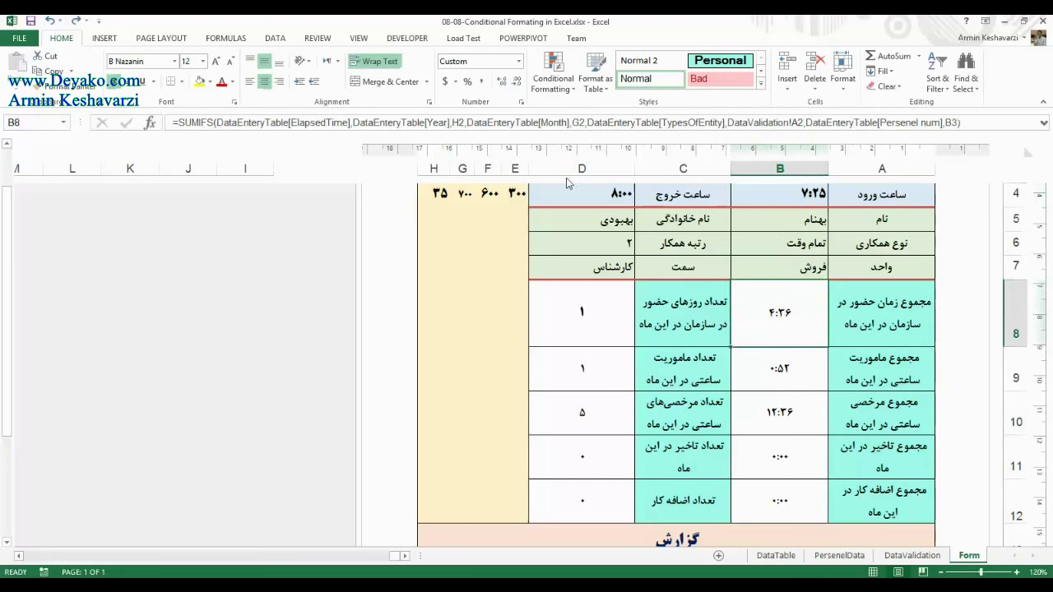
pyautogui.click(518, 61)
pyautogui.click(494, 84)
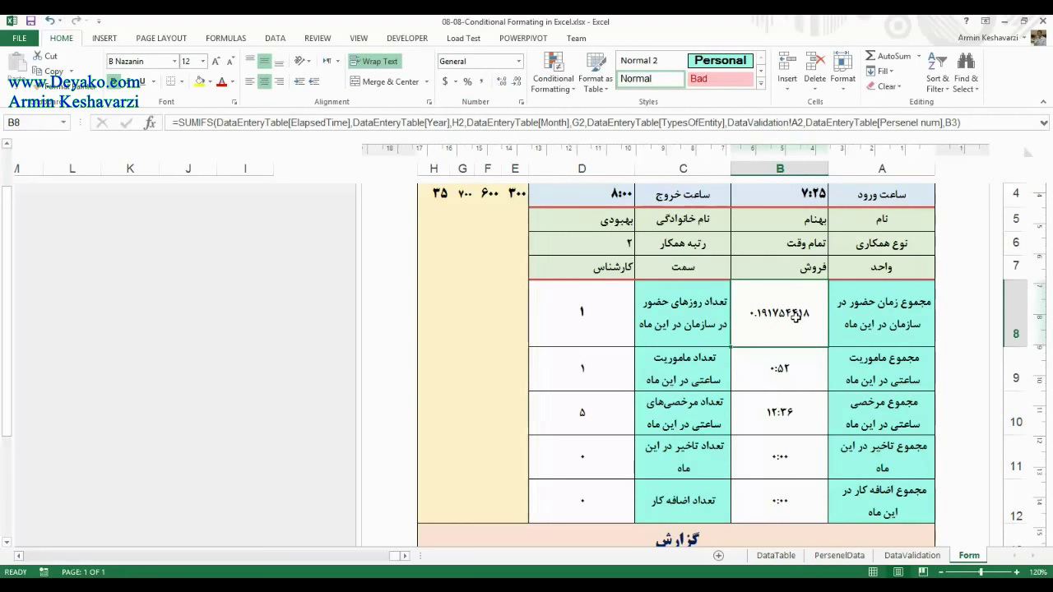
pyautogui.hotkey('ctrl', 'z')
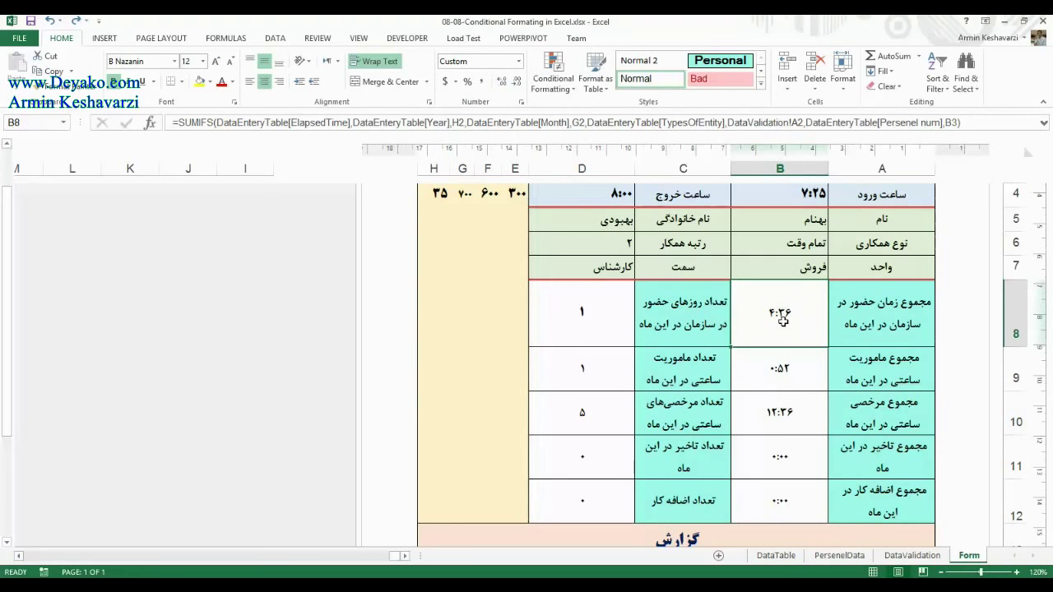
# Type 700:00 in B8, format it as Number to read 29.17, then undo to the formula.
pyautogui.write('700')
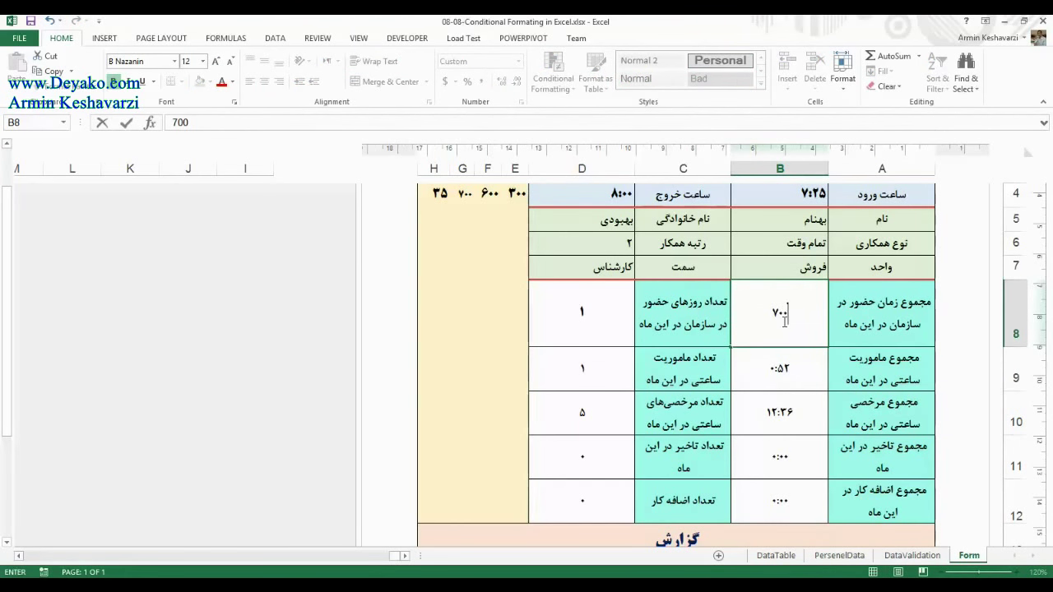
pyautogui.write(':00')
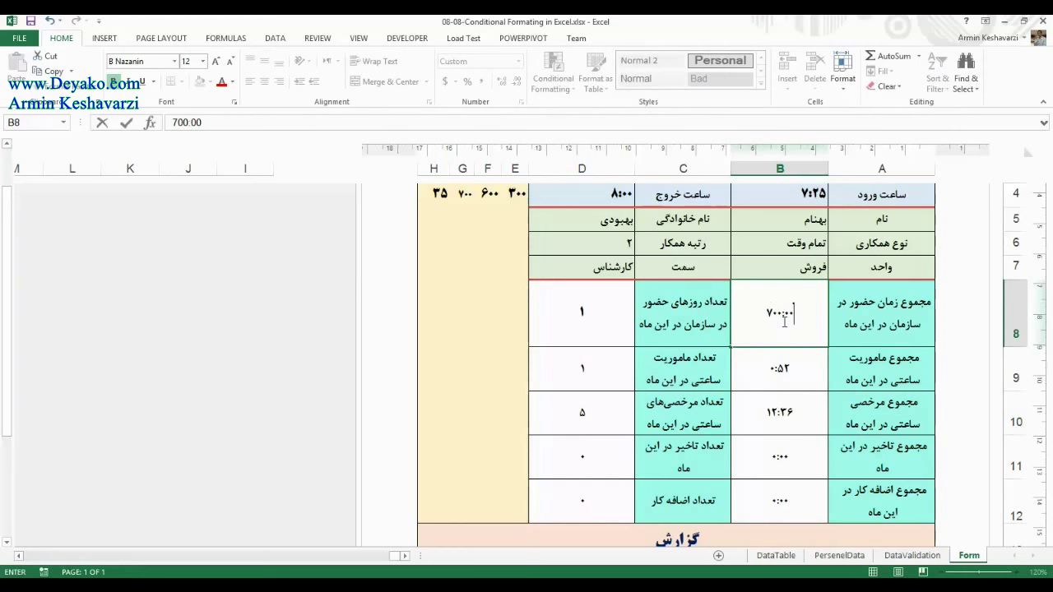
pyautogui.press('Return')
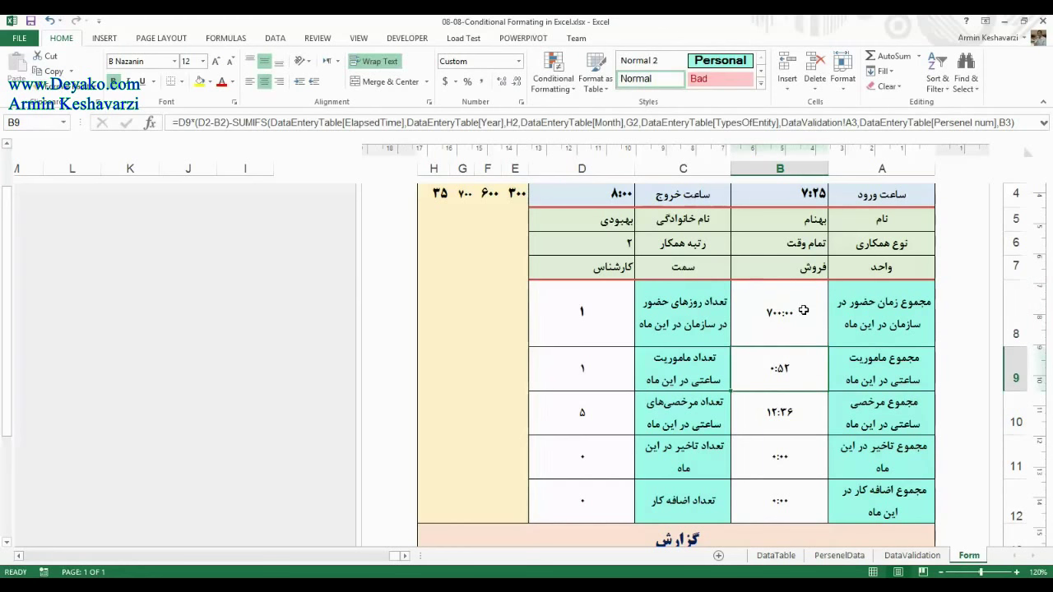
pyautogui.click(803, 310)
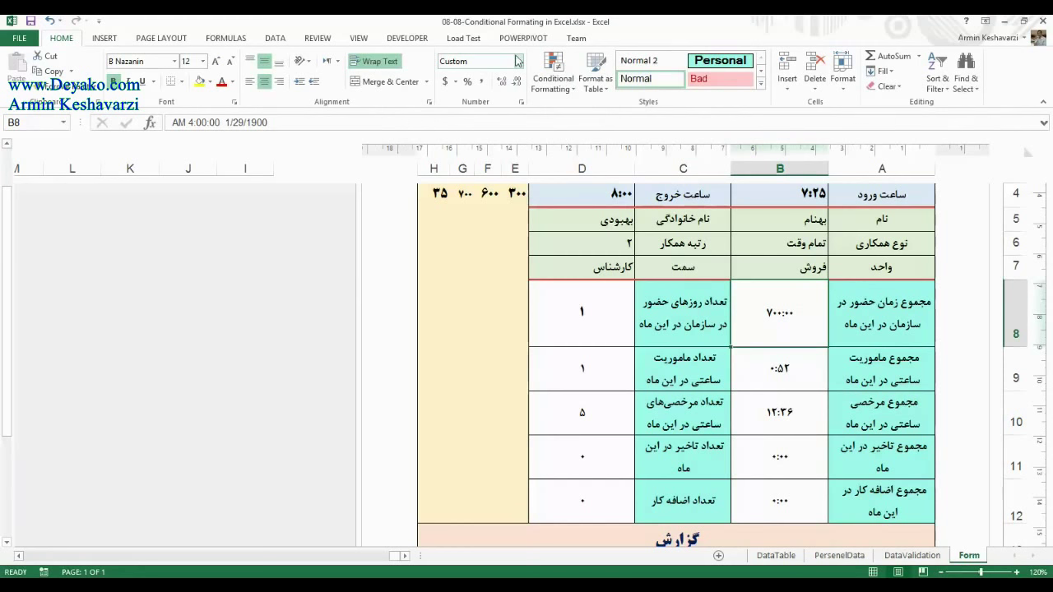
pyautogui.click(516, 60)
pyautogui.click(518, 110)
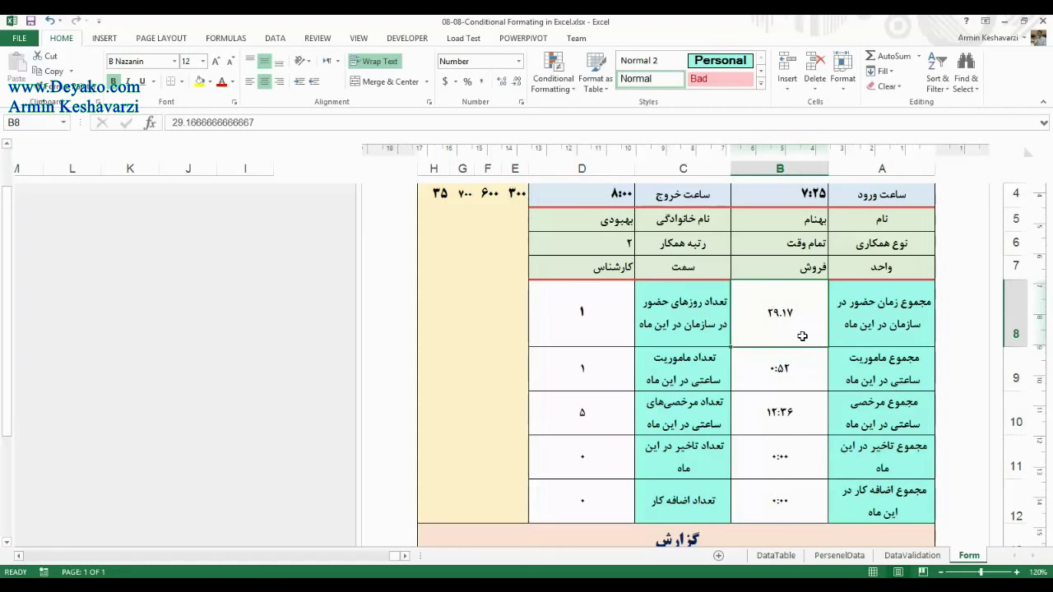
pyautogui.hotkey('ctrl', 'z')
pyautogui.hotkey('ctrl', 'z')
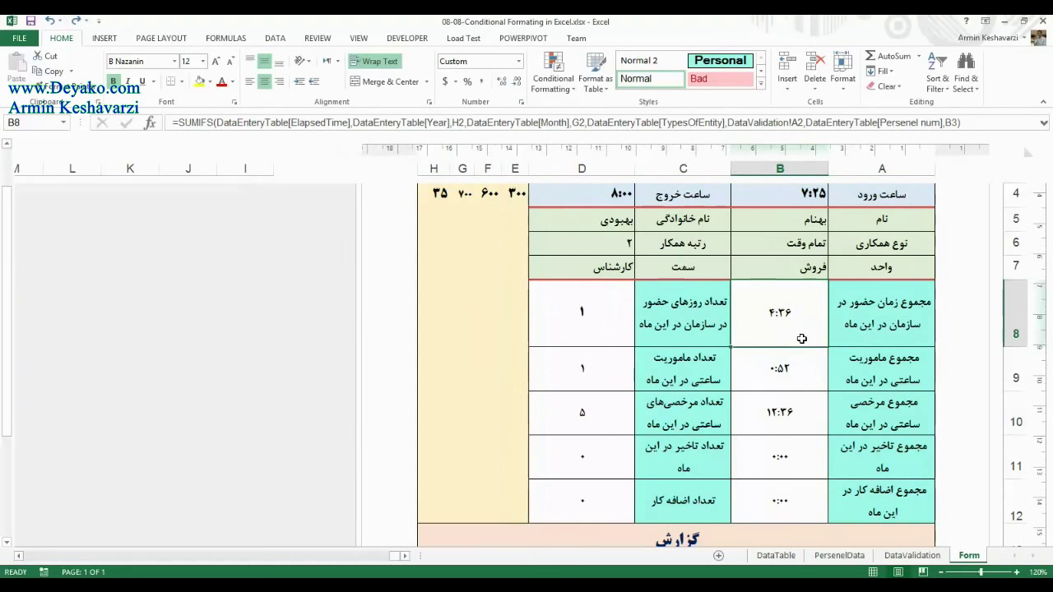
# Start a Greater Than rule for B8 at 29.14 with green fill and dark green text.
pyautogui.click(544, 79)
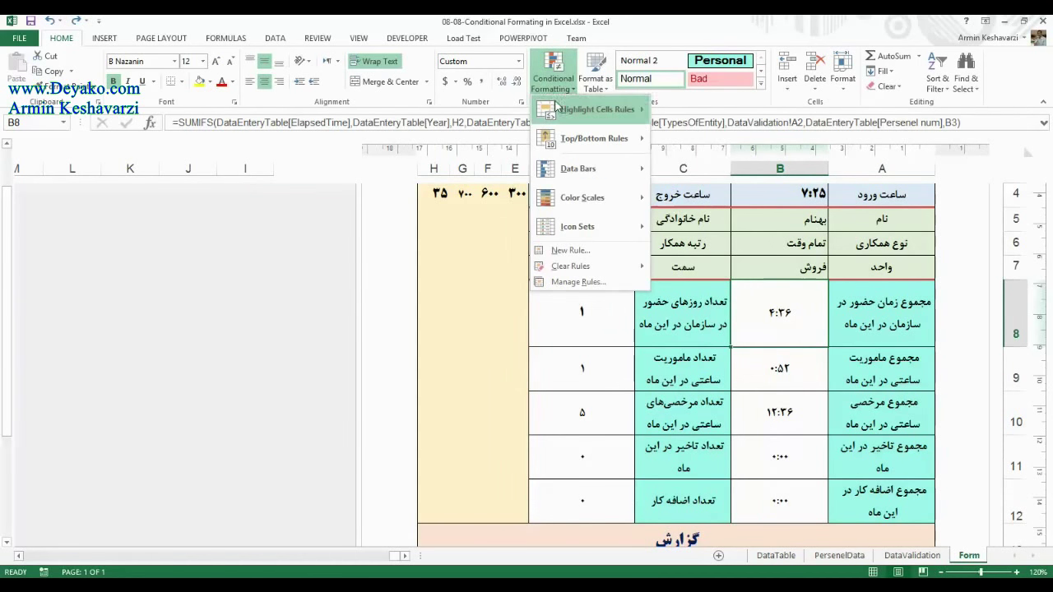
pyautogui.moveTo(578, 113)
pyautogui.click(705, 118)
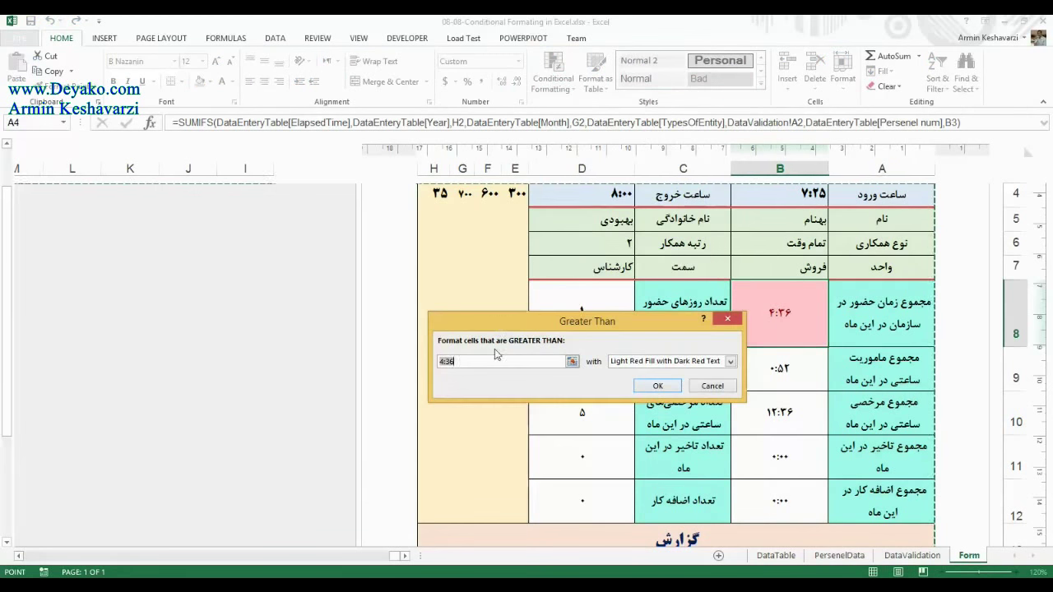
pyautogui.write('29.14')
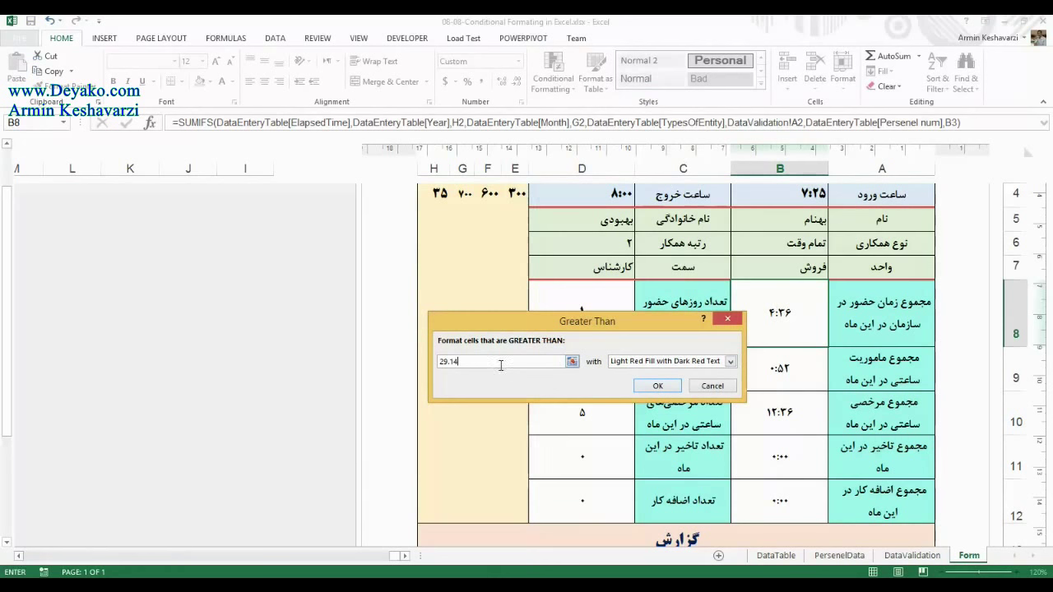
pyautogui.click(731, 362)
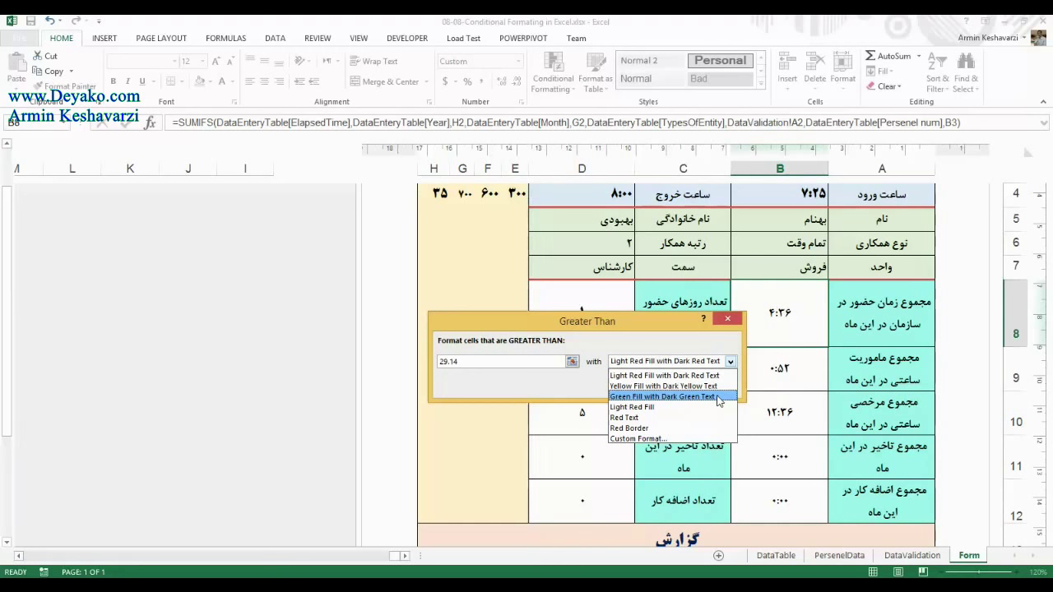
pyautogui.click(718, 401)
pyautogui.click(730, 361)
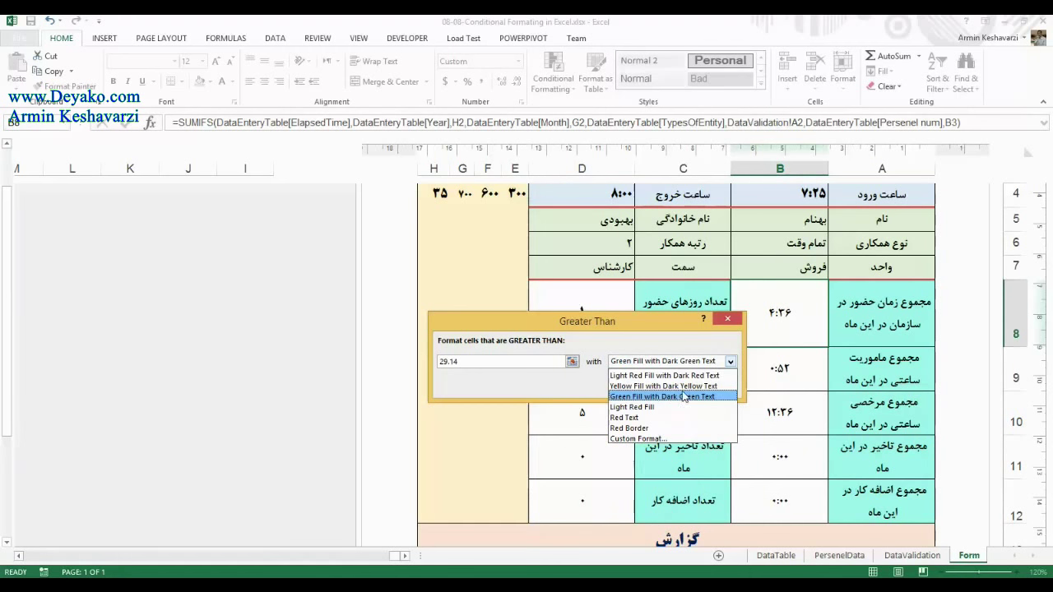
# Browse the rule's custom number, font, border and fill options, then discard the custom format.
pyautogui.click(672, 438)
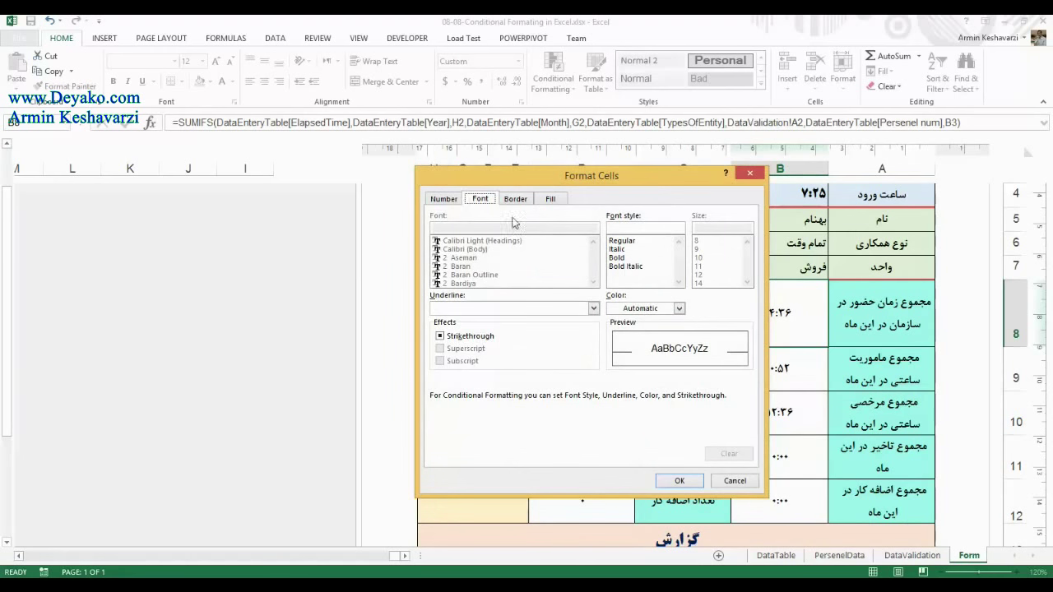
pyautogui.click(443, 198)
pyautogui.click(480, 198)
pyautogui.click(515, 198)
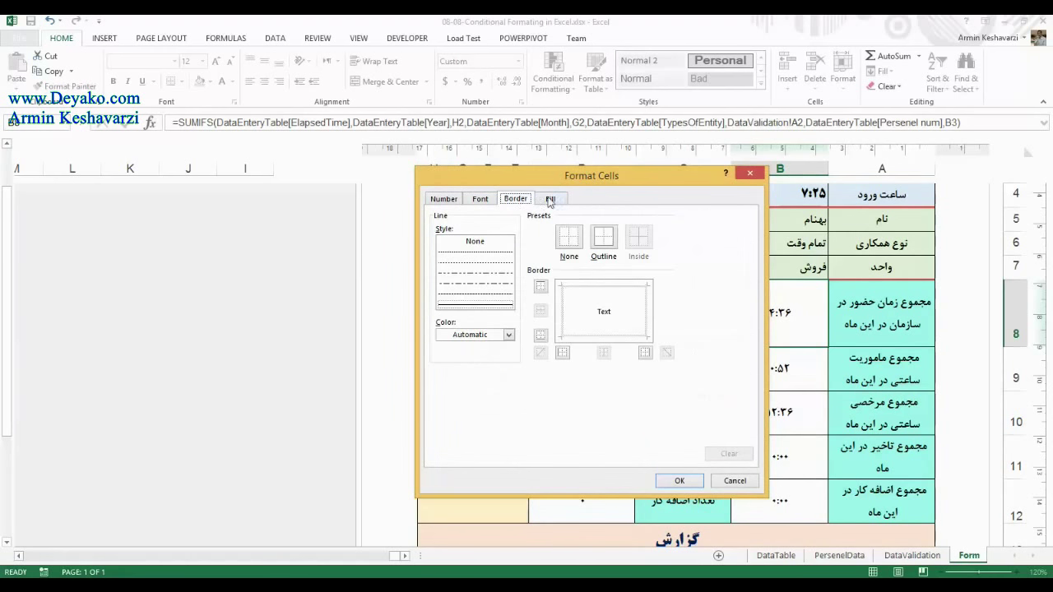
pyautogui.click(549, 200)
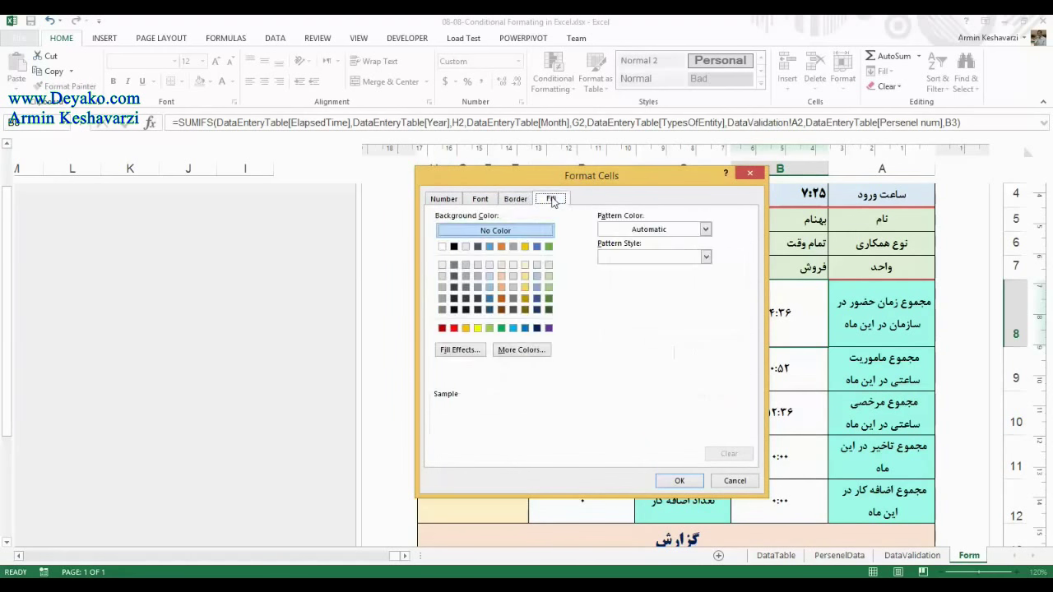
pyautogui.click(481, 201)
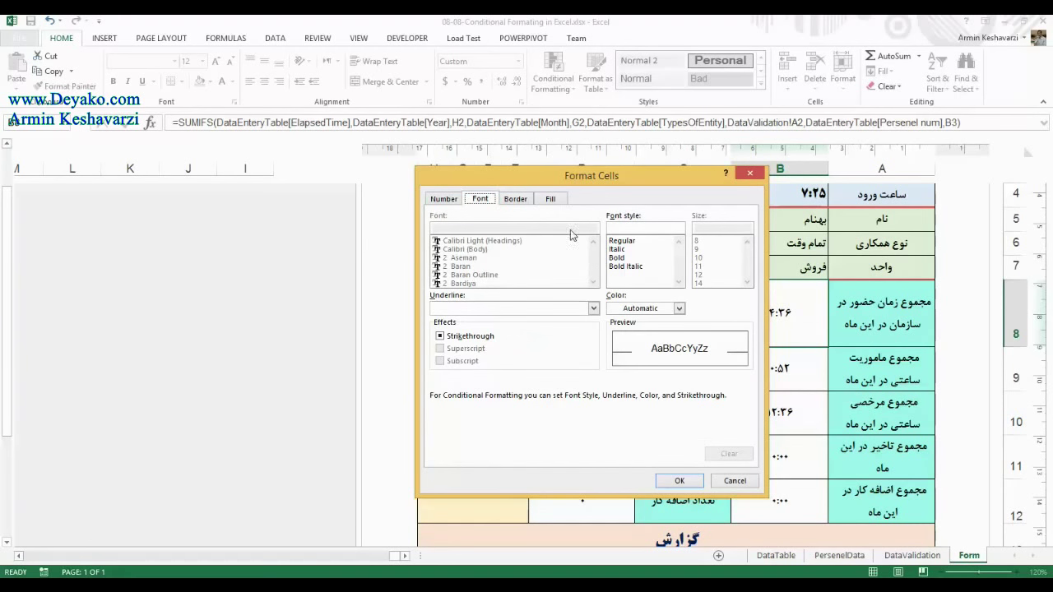
pyautogui.click(516, 201)
pyautogui.click(509, 335)
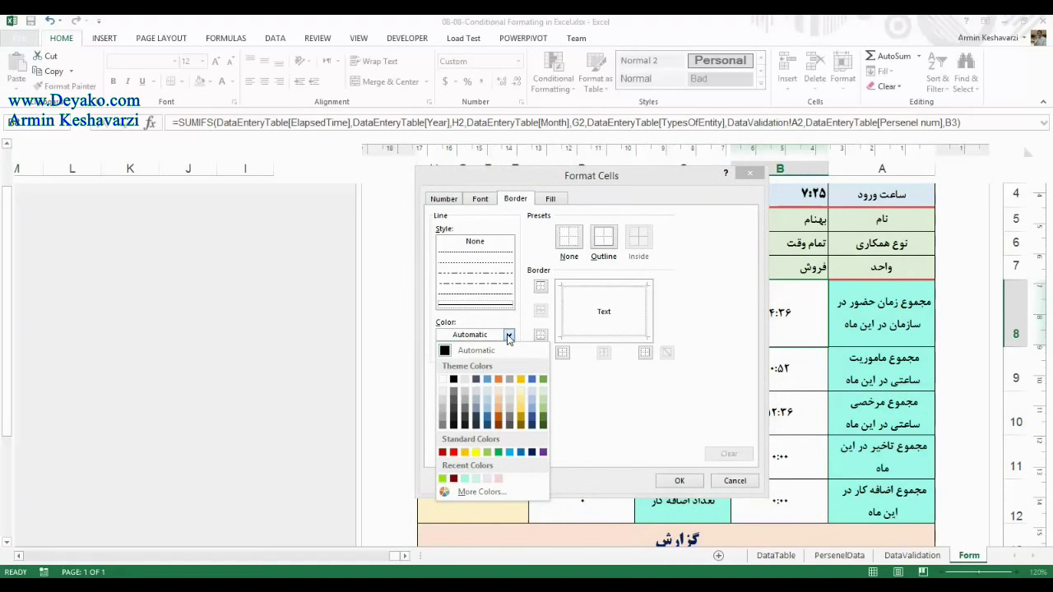
pyautogui.click(443, 200)
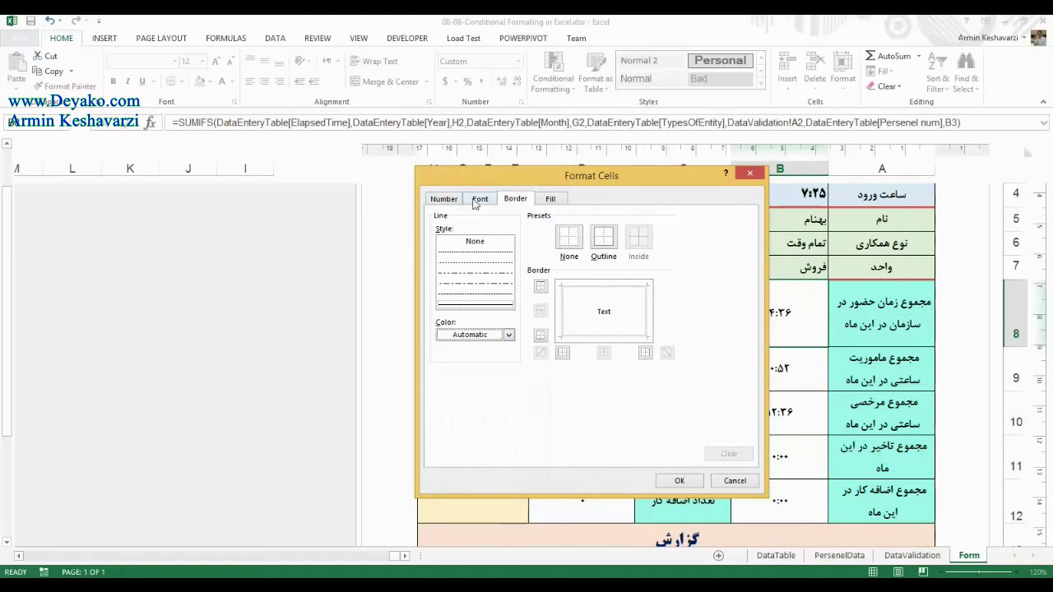
pyautogui.click(479, 199)
pyautogui.click(442, 199)
pyautogui.click(480, 199)
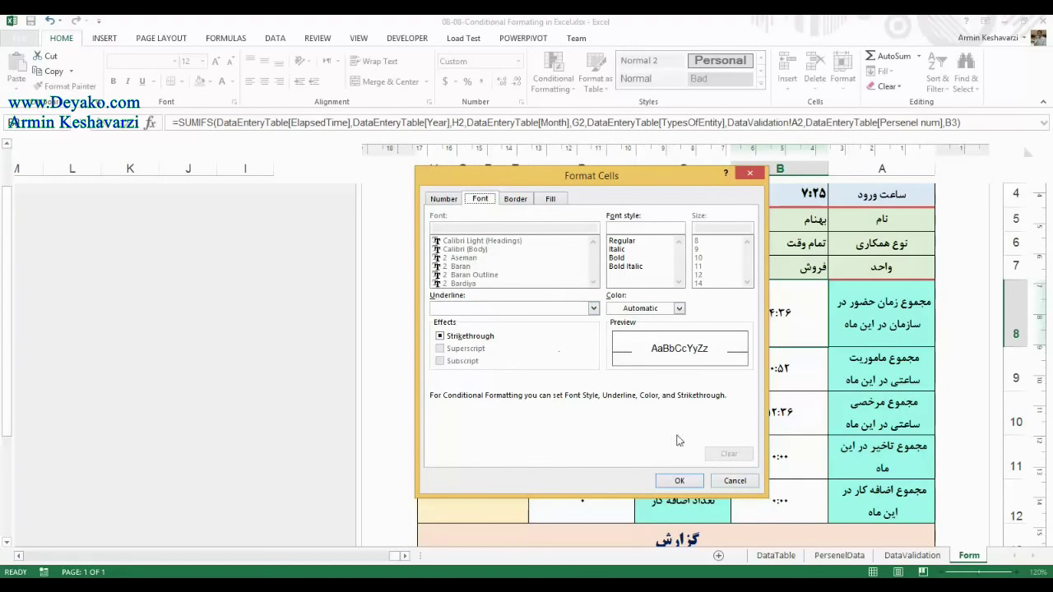
pyautogui.click(737, 484)
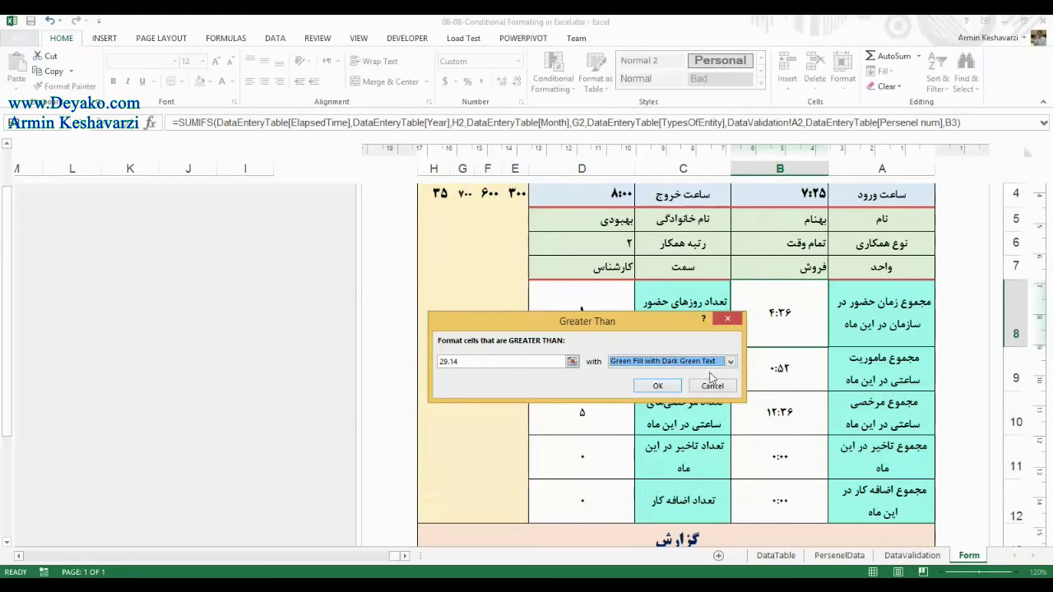
# Keep the green fill with dark green text preset and apply the rule to B8.
pyautogui.click(730, 363)
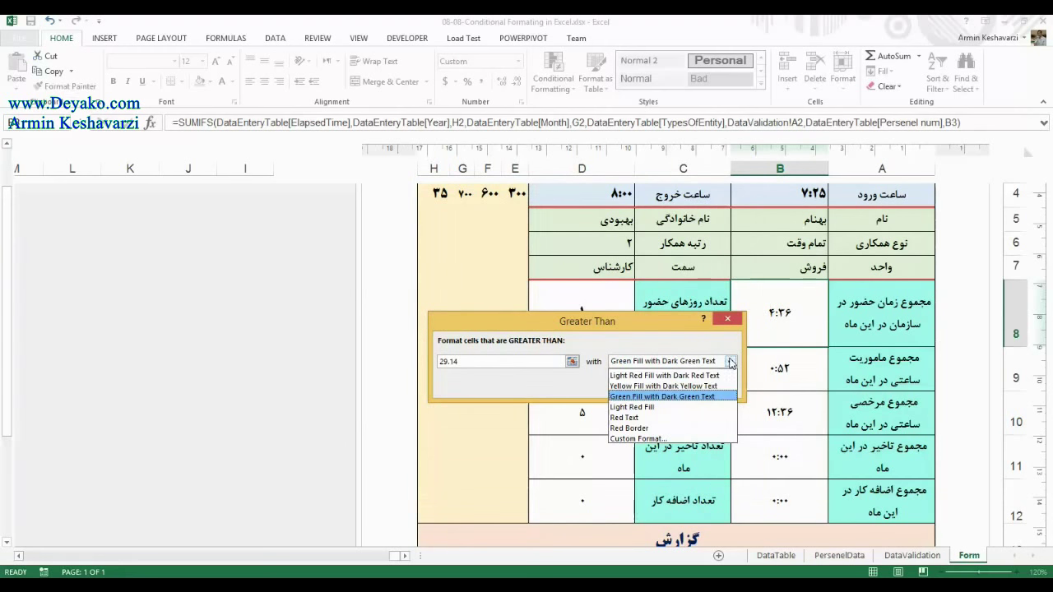
pyautogui.click(666, 393)
pyautogui.click(657, 386)
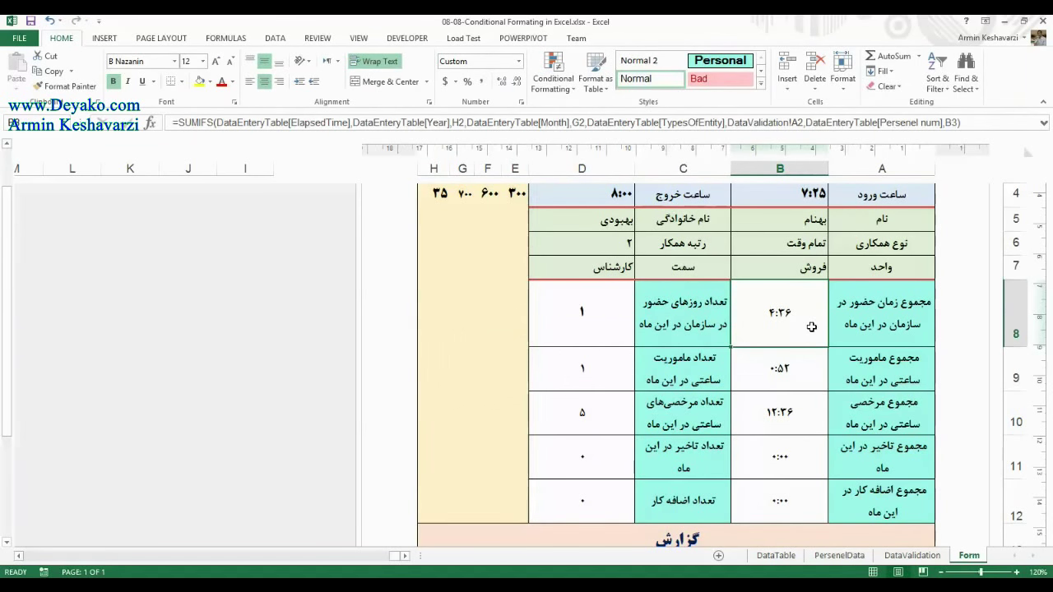
# Test B8 with a 700:00 entry, then undo it to restore the formula.
pyautogui.write('700')
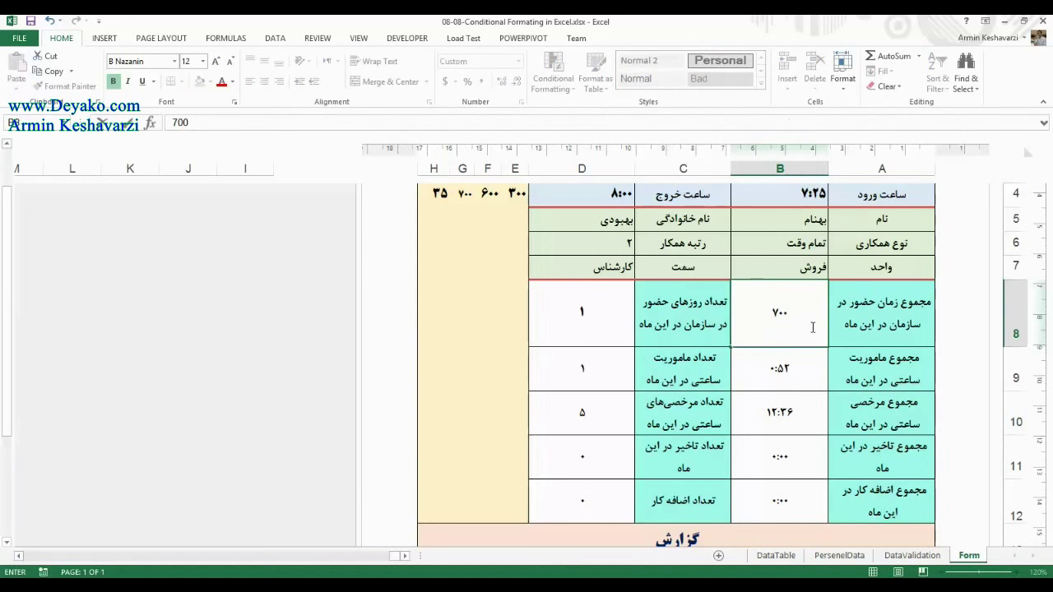
pyautogui.write(':00')
pyautogui.press('Return')
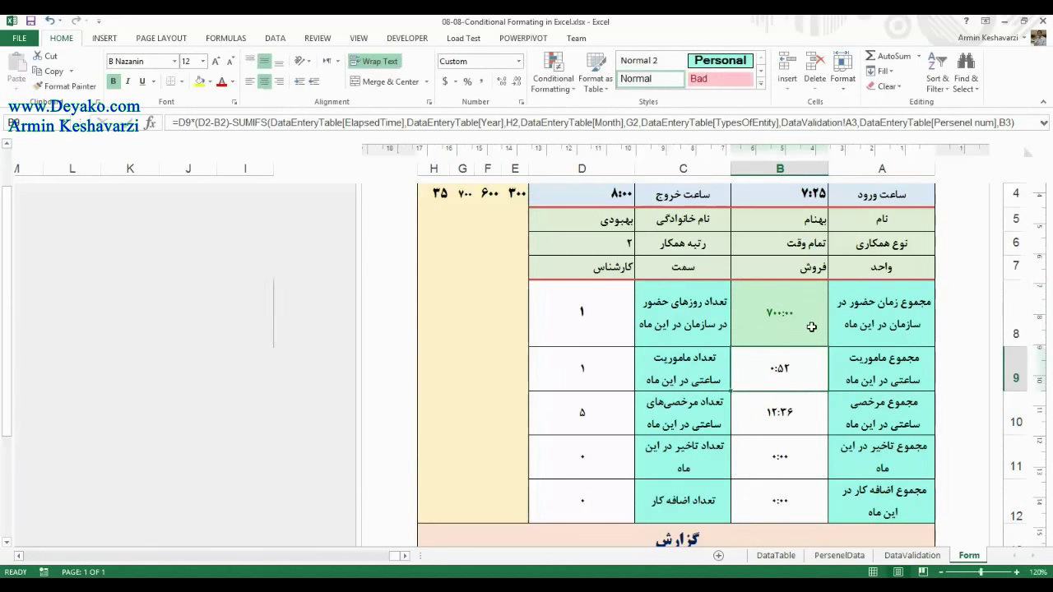
pyautogui.click(793, 306)
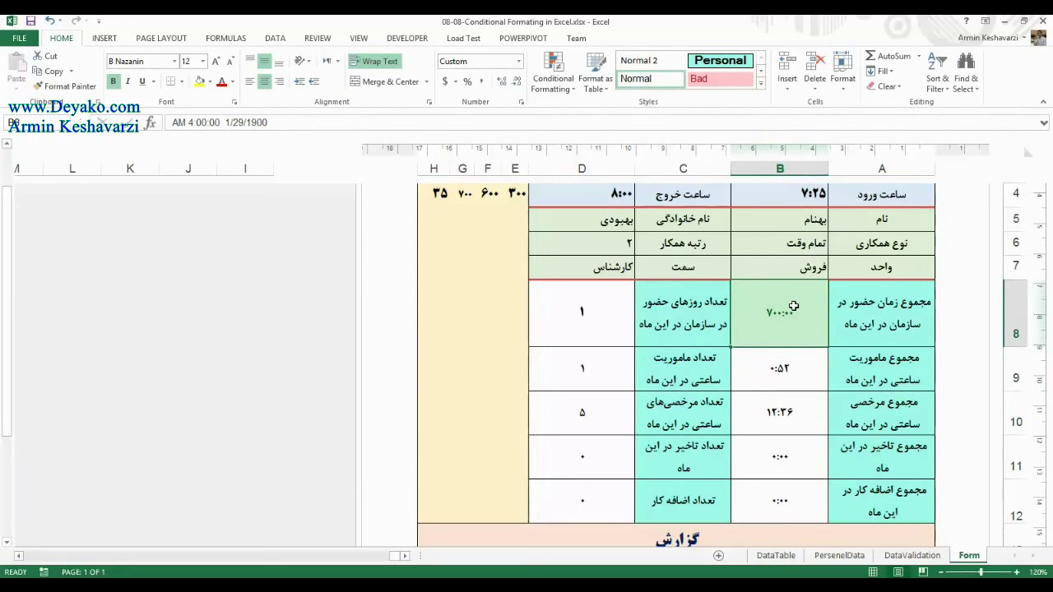
pyautogui.hotkey('ctrl', 'z')
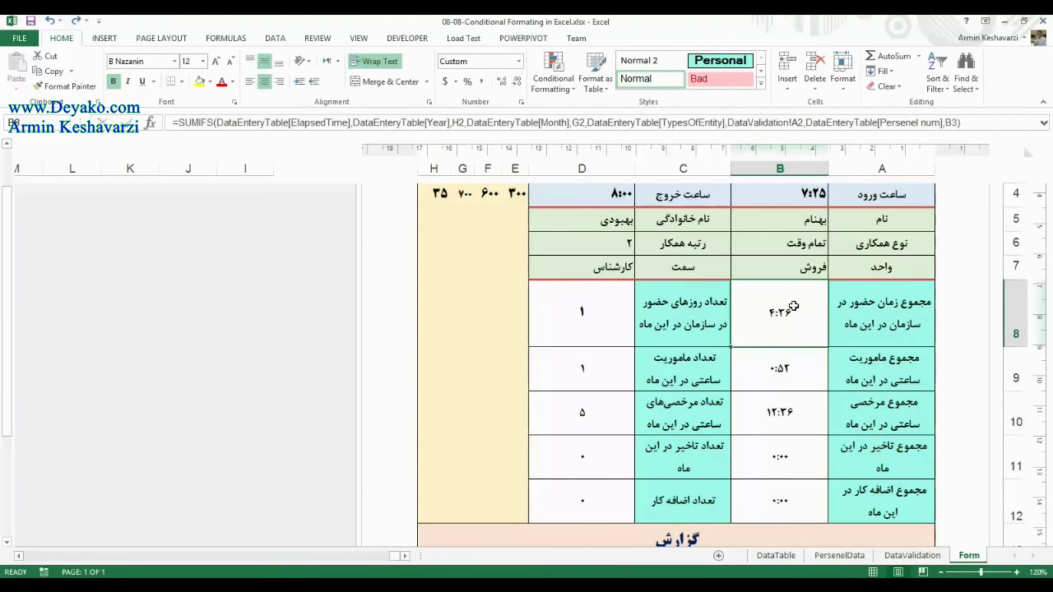
# Glance at the Conditional Formatting menu, then select G4 holding 700.
pyautogui.click(553, 73)
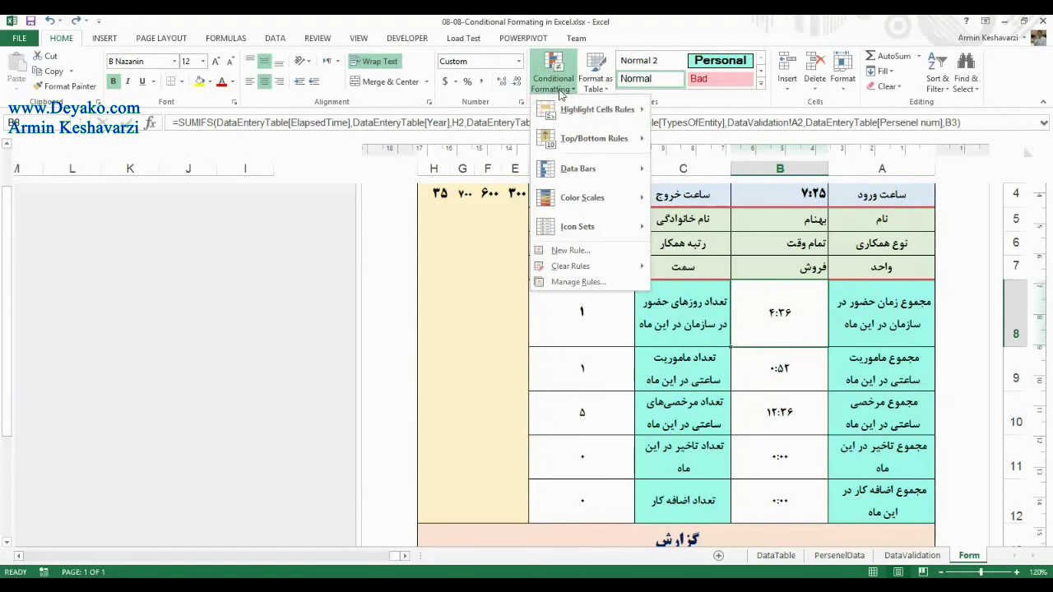
pyautogui.moveTo(611, 120)
pyautogui.click(472, 208)
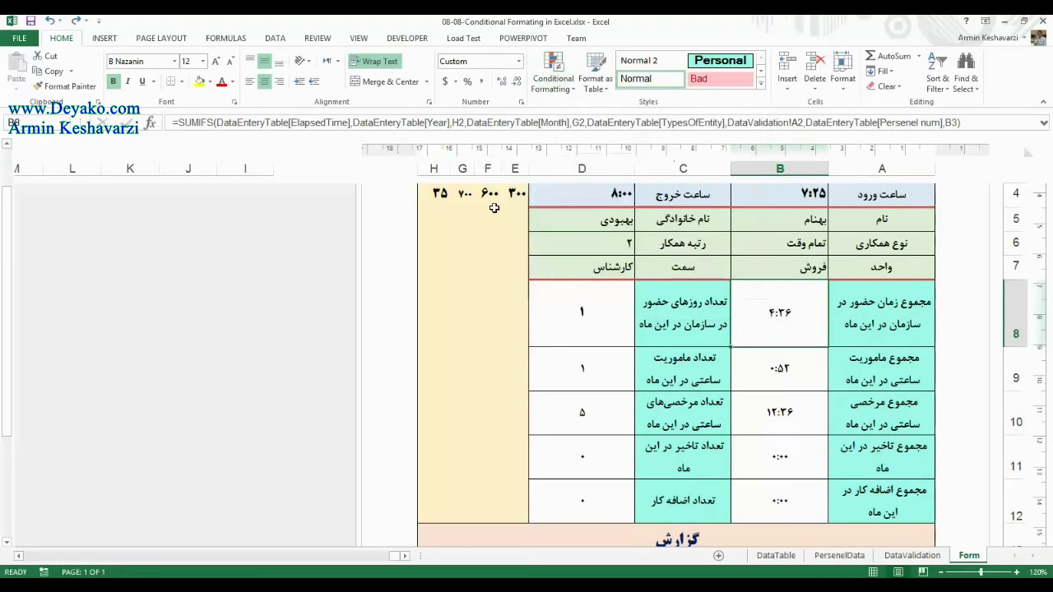
pyautogui.click(477, 215)
pyautogui.click(463, 194)
pyautogui.scroll(3, 465, 198)
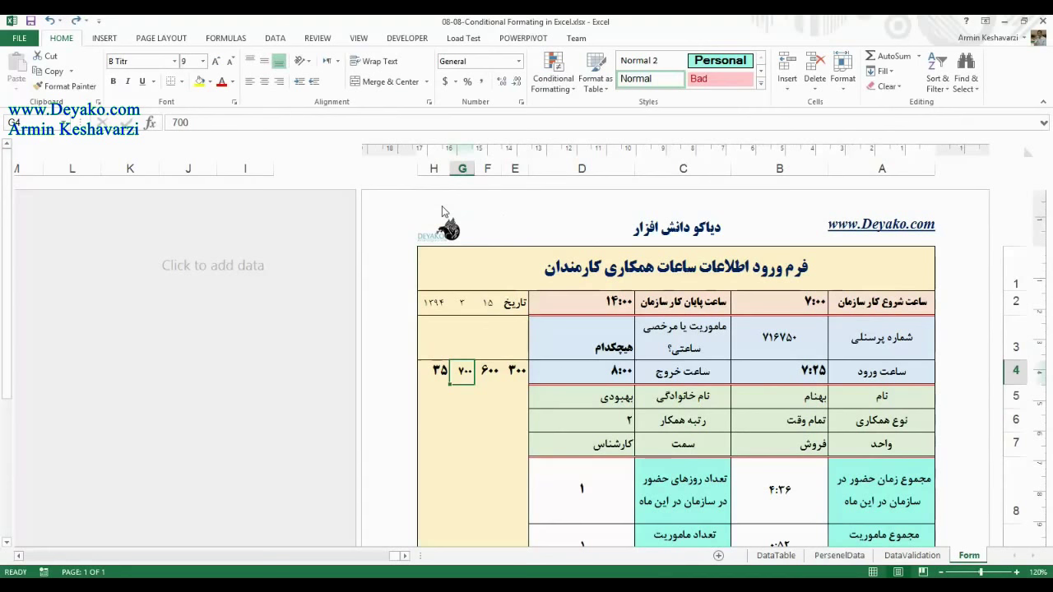
# Look over the DataValidation sheet, then return to the Form sheet.
pyautogui.click(911, 555)
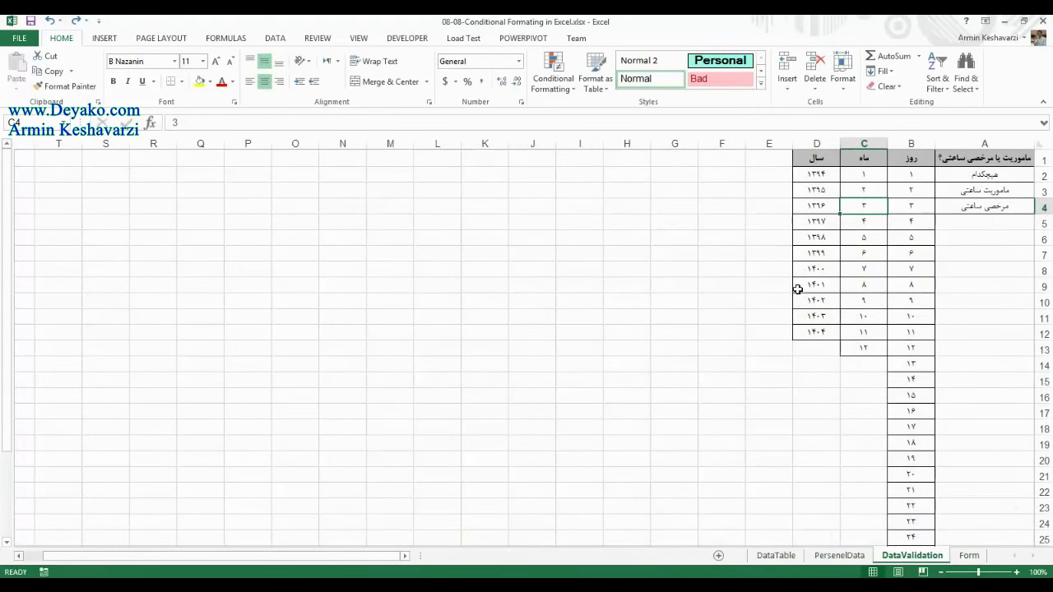
pyautogui.moveTo(734, 156); pyautogui.dragTo(717, 184)
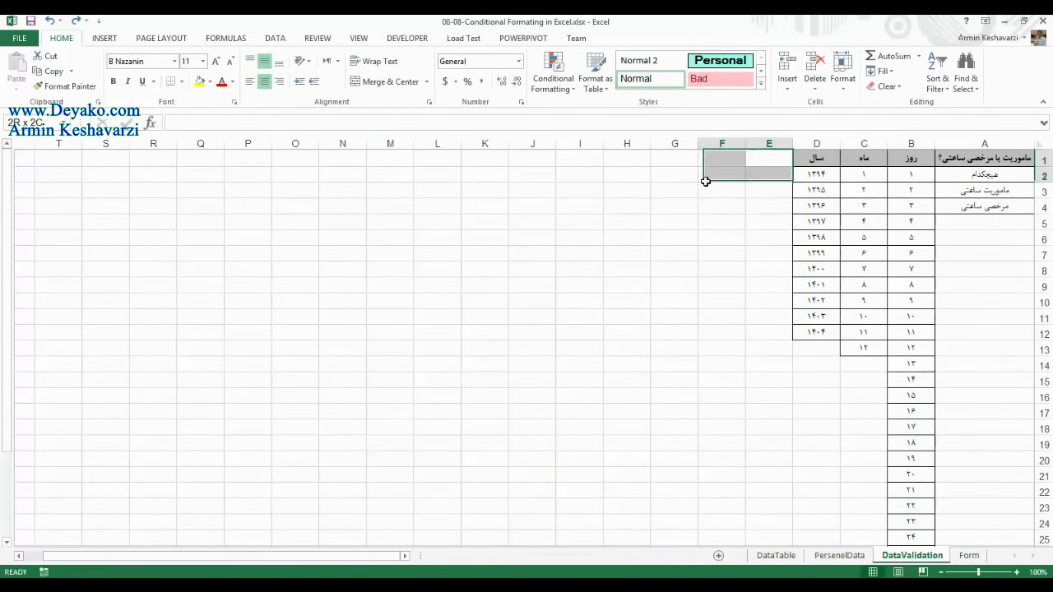
pyautogui.click(779, 160)
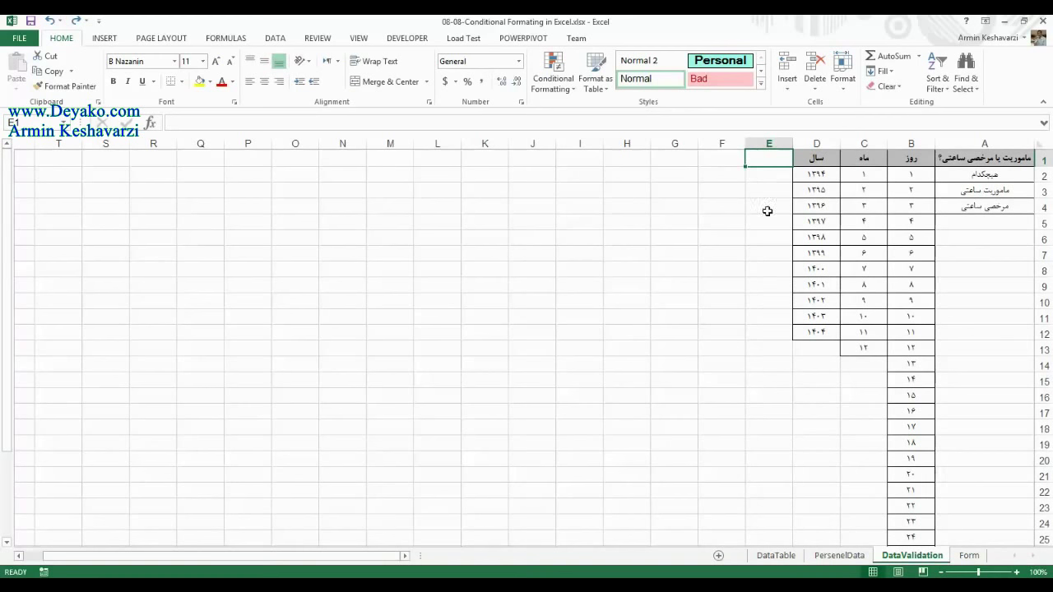
pyautogui.click(968, 556)
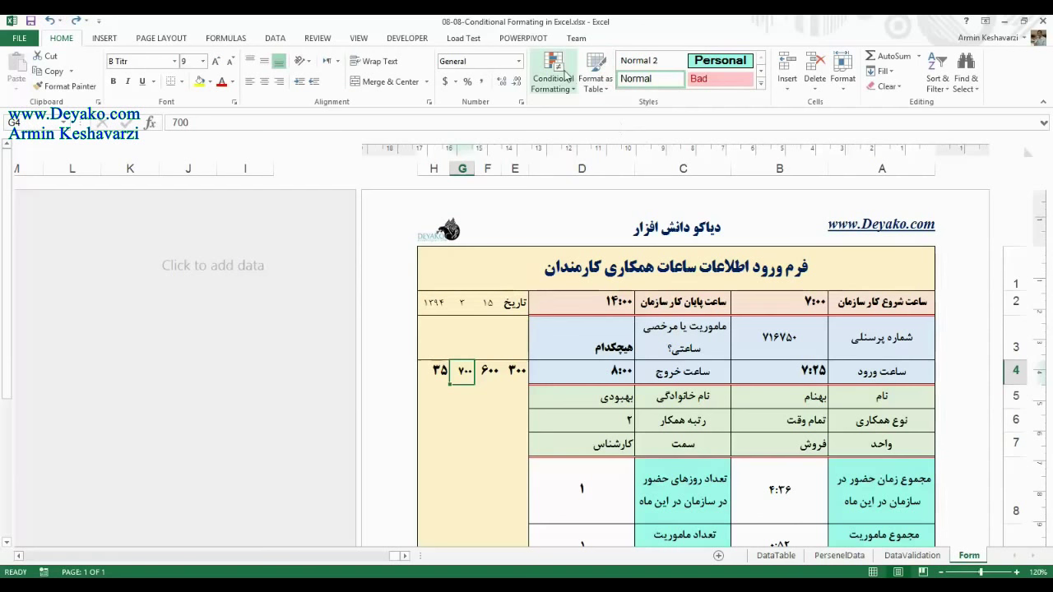
# Select B8 and add a Greater Than rule using =$G$4 with green fill and dark green text.
pyautogui.click(565, 73)
pyautogui.moveTo(565, 99)
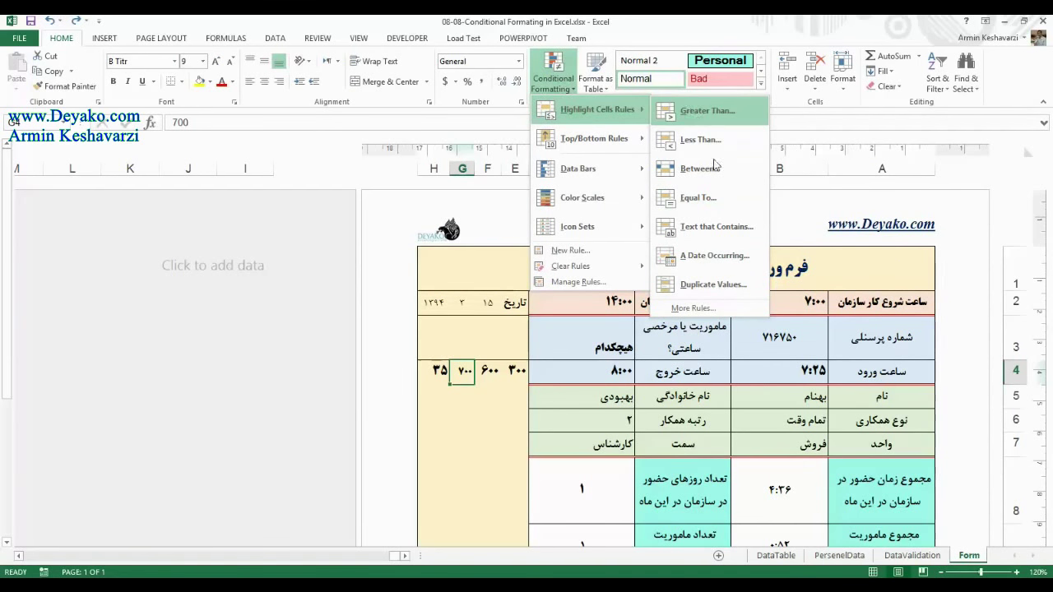
pyautogui.click(781, 493)
pyautogui.click(781, 493)
pyautogui.click(547, 82)
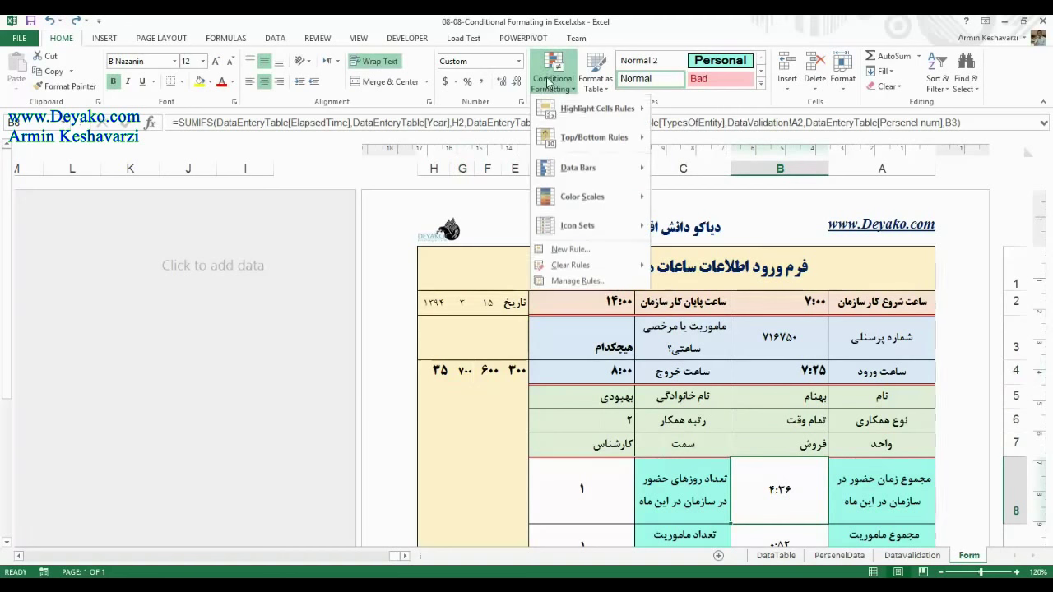
pyautogui.moveTo(596, 108)
pyautogui.click(716, 108)
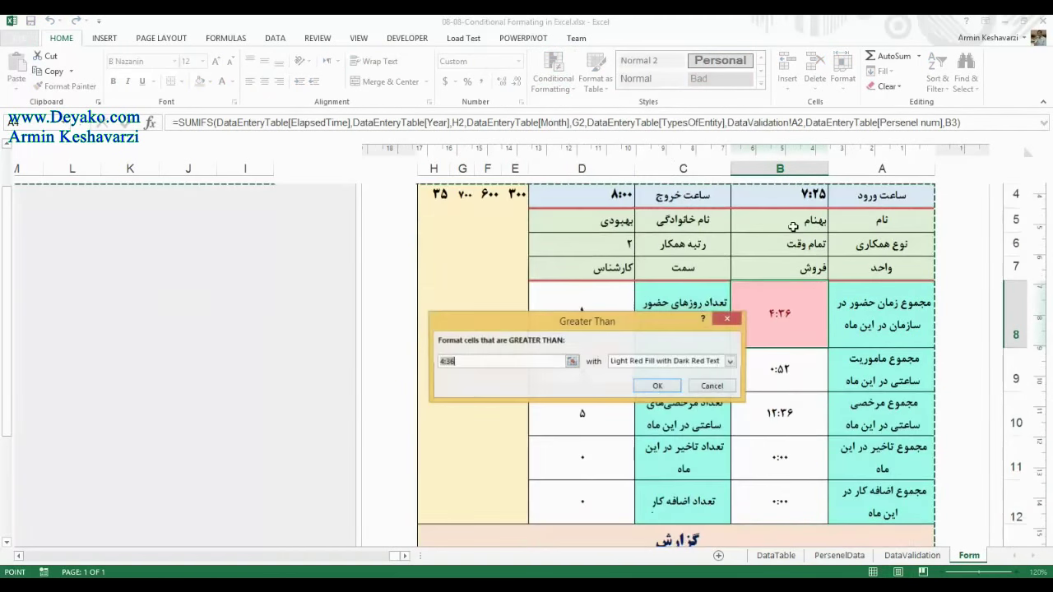
pyautogui.click(472, 201)
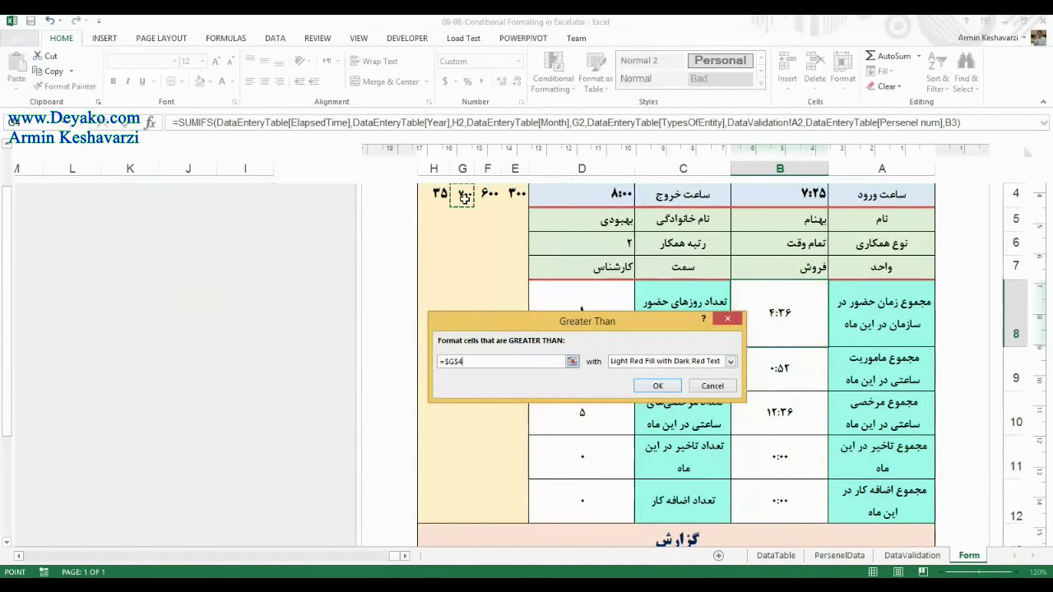
pyautogui.click(731, 361)
pyautogui.click(662, 396)
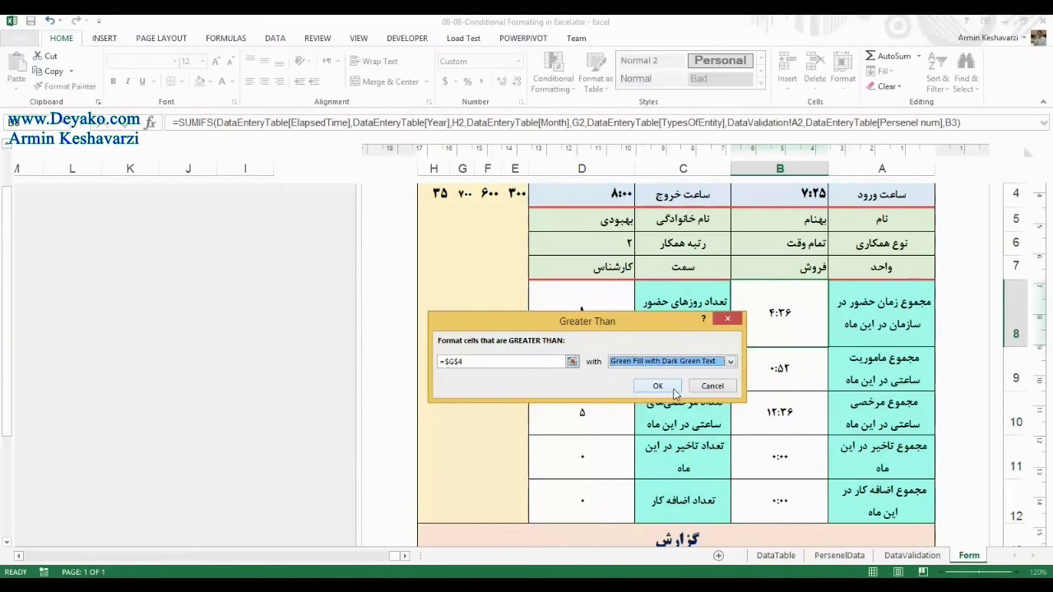
pyautogui.click(655, 384)
# Give G4 the custom [h]:mm:ss hours number format.
pyautogui.moveTo(512, 306); pyautogui.dragTo(469, 369)
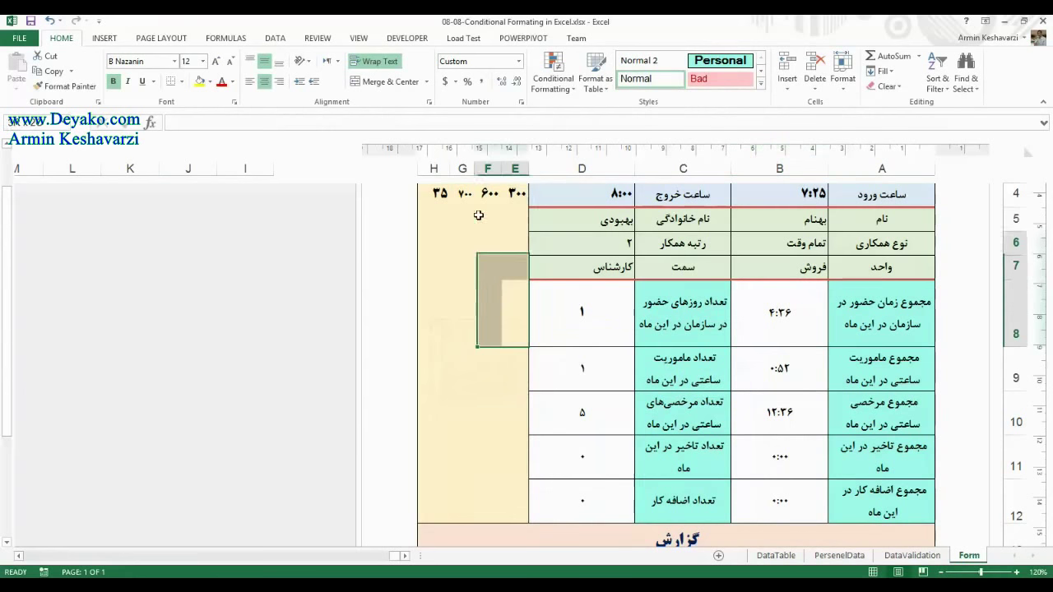
pyautogui.click(466, 370)
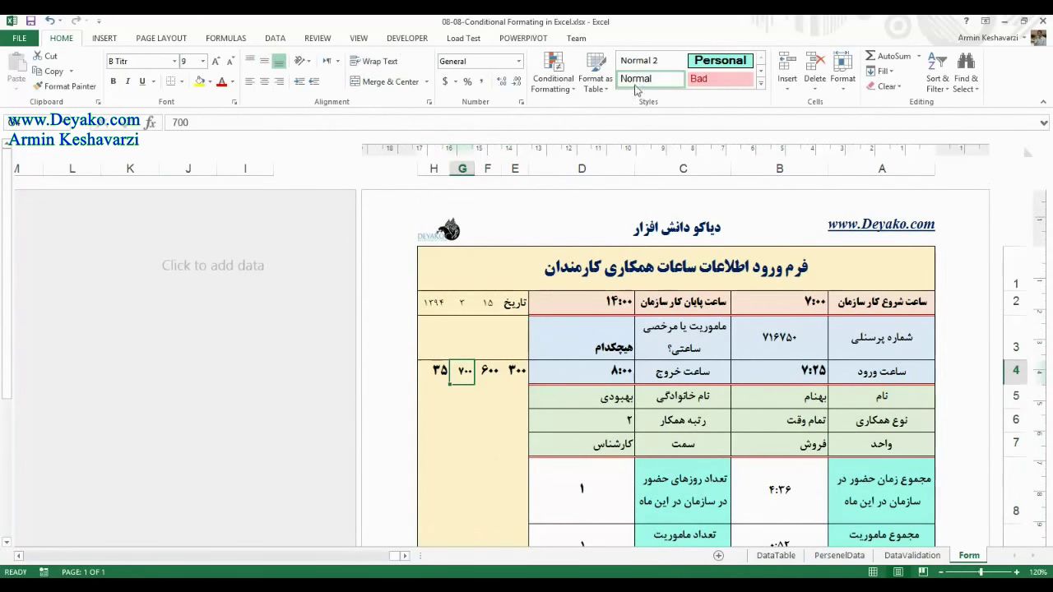
pyautogui.click(519, 62)
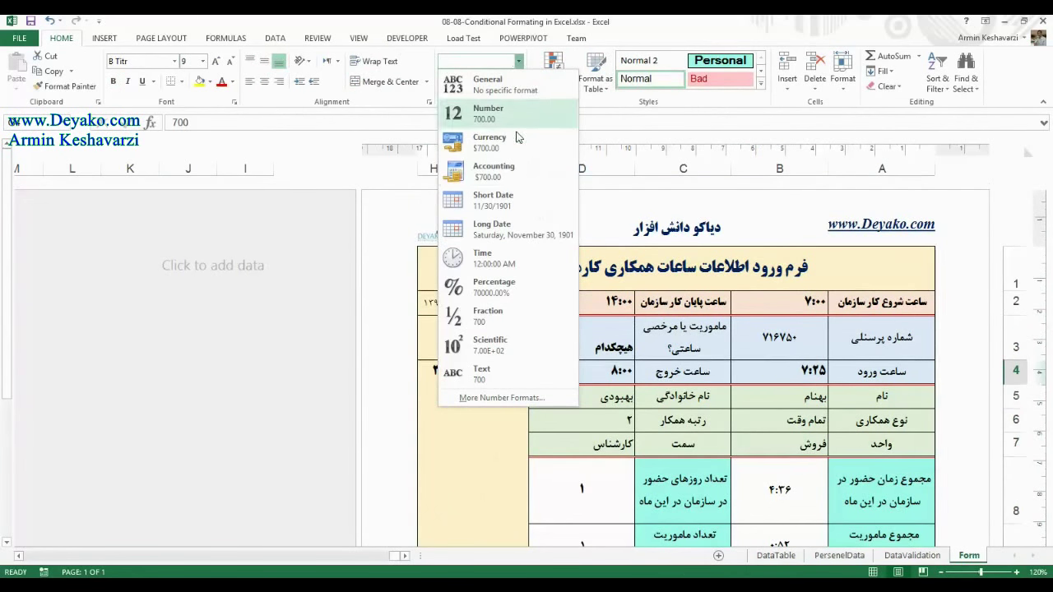
pyautogui.click(499, 398)
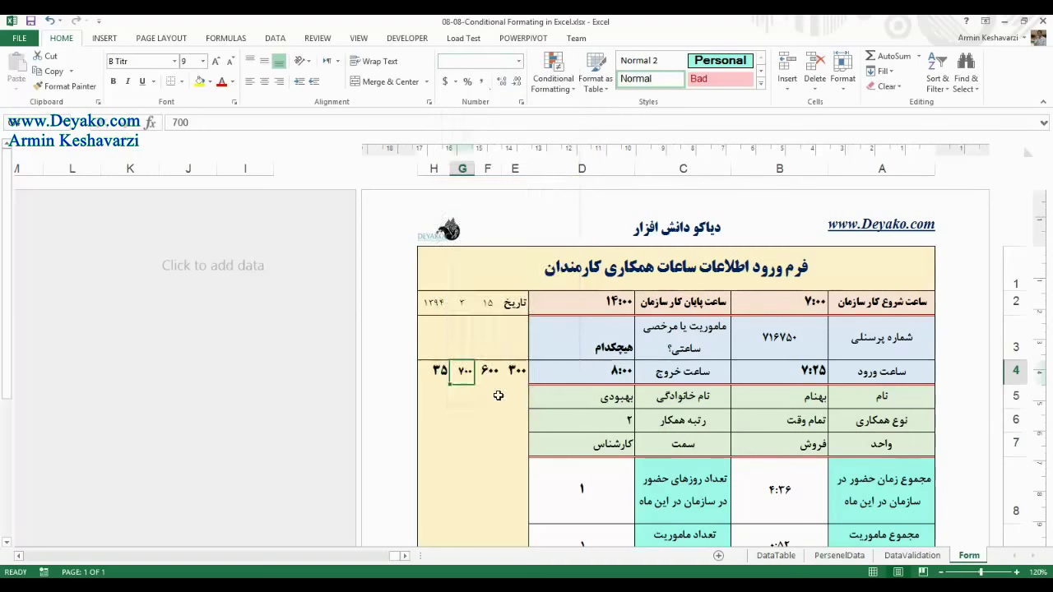
pyautogui.click(447, 332)
pyautogui.moveTo(750, 301); pyautogui.dragTo(750, 354)
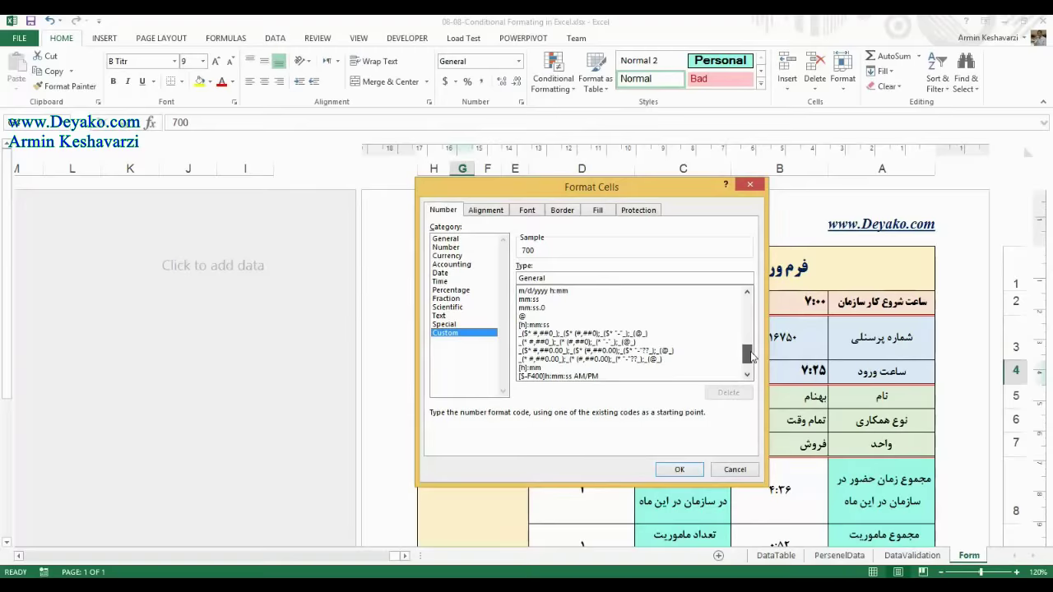
pyautogui.click(521, 325)
pyautogui.click(680, 470)
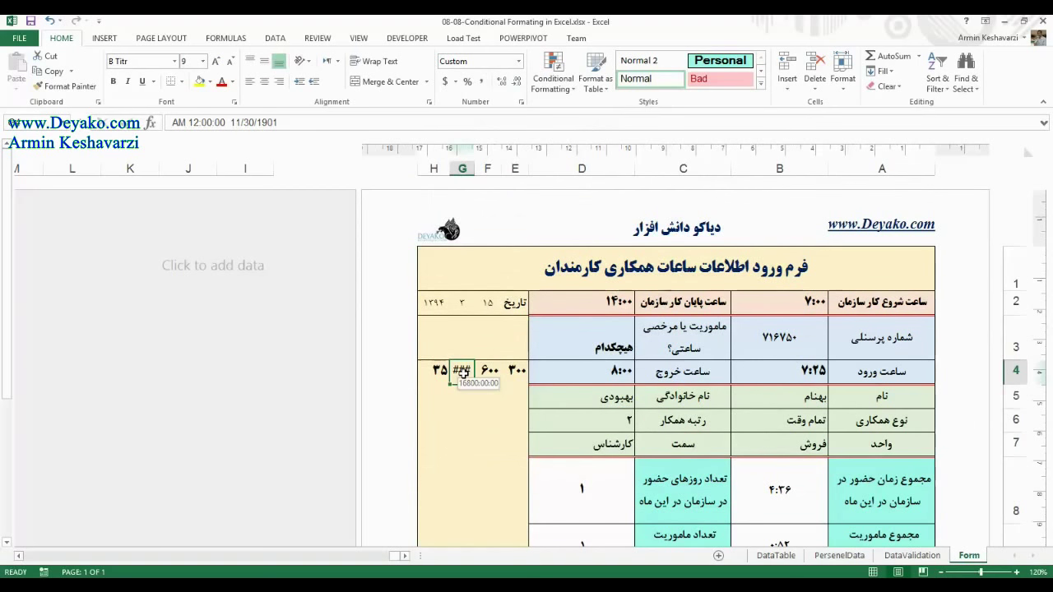
# Enter 700 in G4 and reduce its font one size.
pyautogui.write('700')
pyautogui.press('Return')
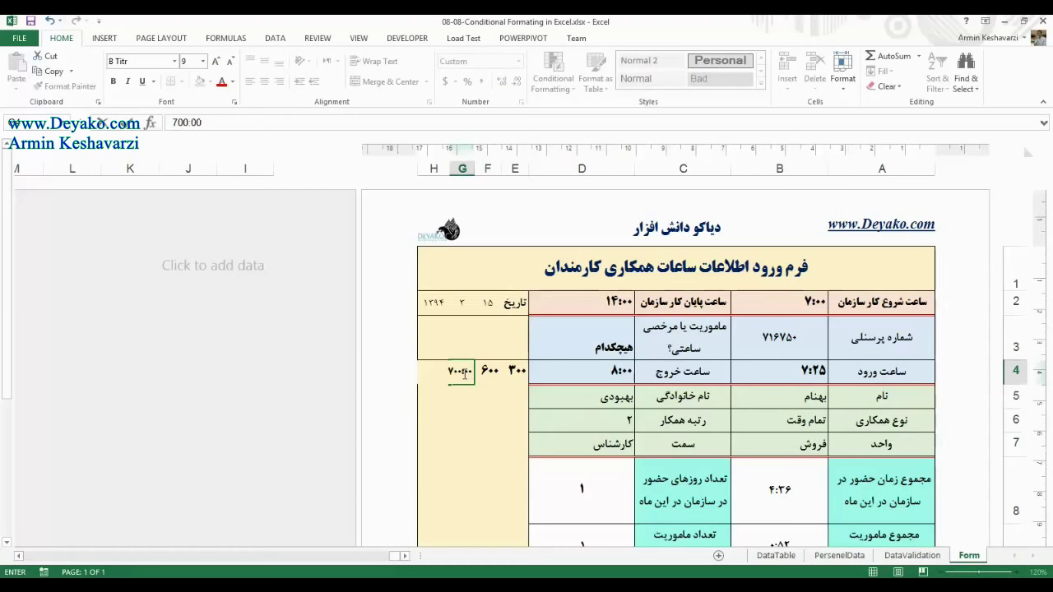
pyautogui.click(463, 371)
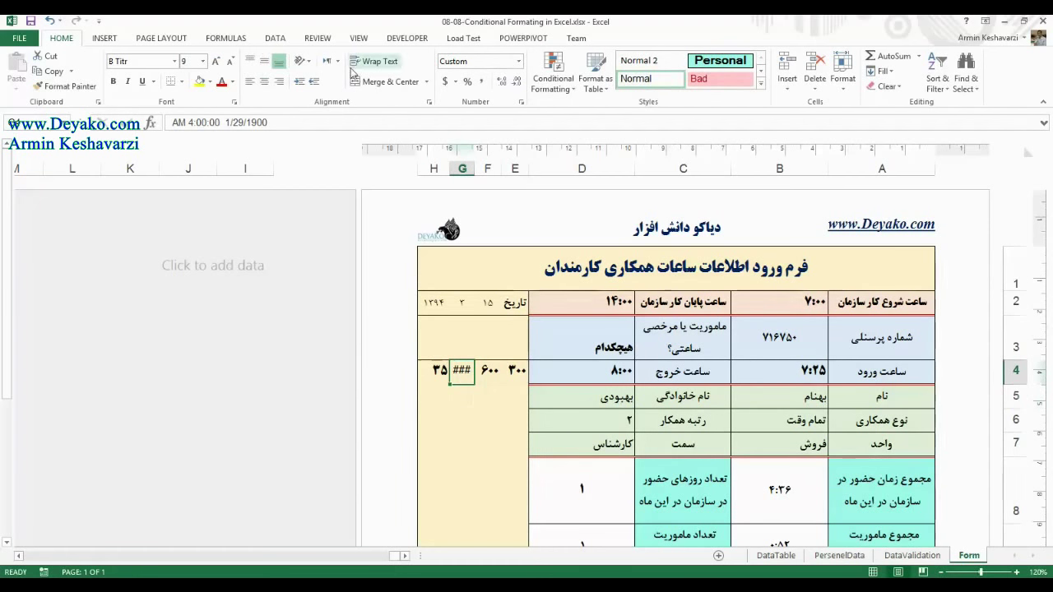
pyautogui.click(231, 63)
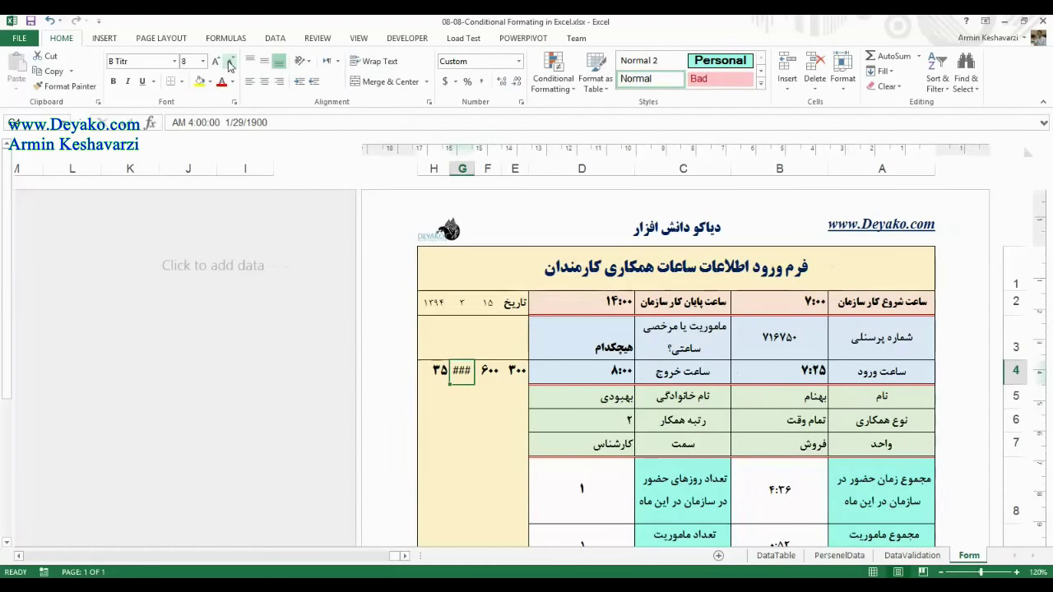
# Enter 700:00 in G4 and auto-fit column G so 700:00:00 shows in full.
pyautogui.moveTo(449, 169); pyautogui.dragTo(438, 168)
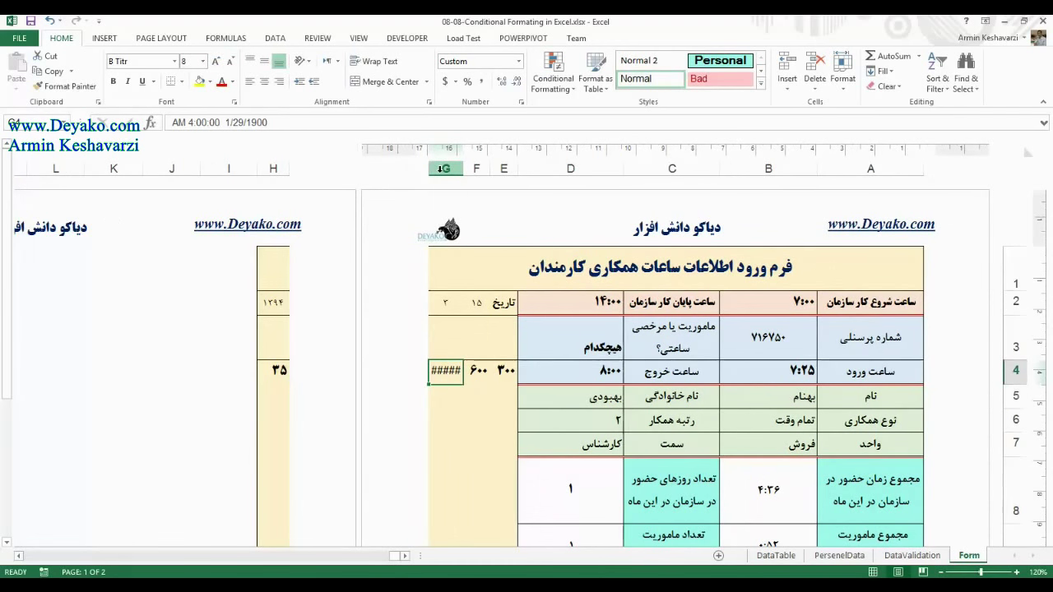
pyautogui.hotkey('ctrl', 'z')
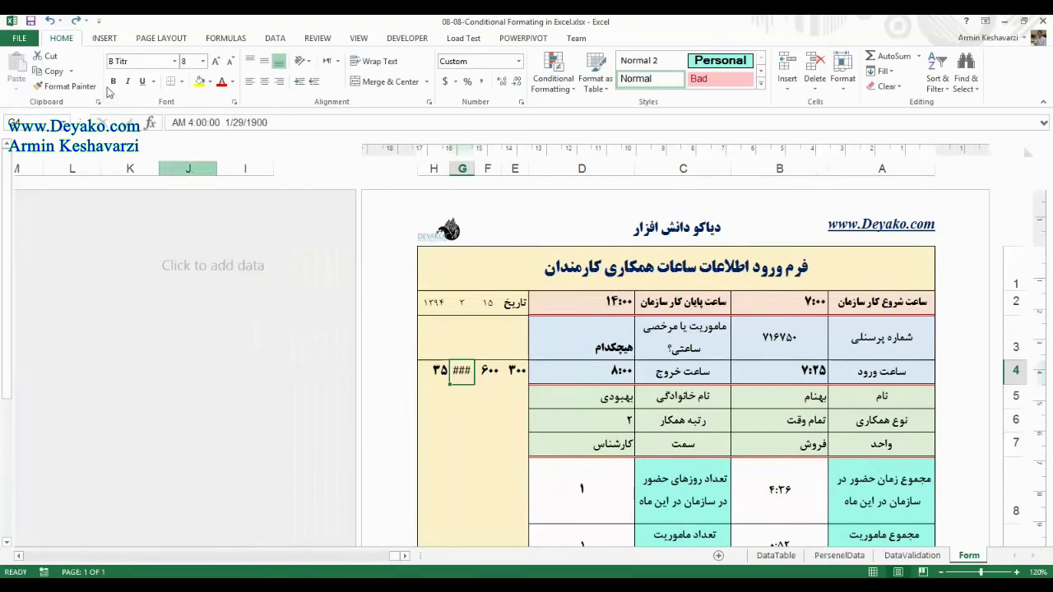
pyautogui.moveTo(463, 373)
pyautogui.write('700')
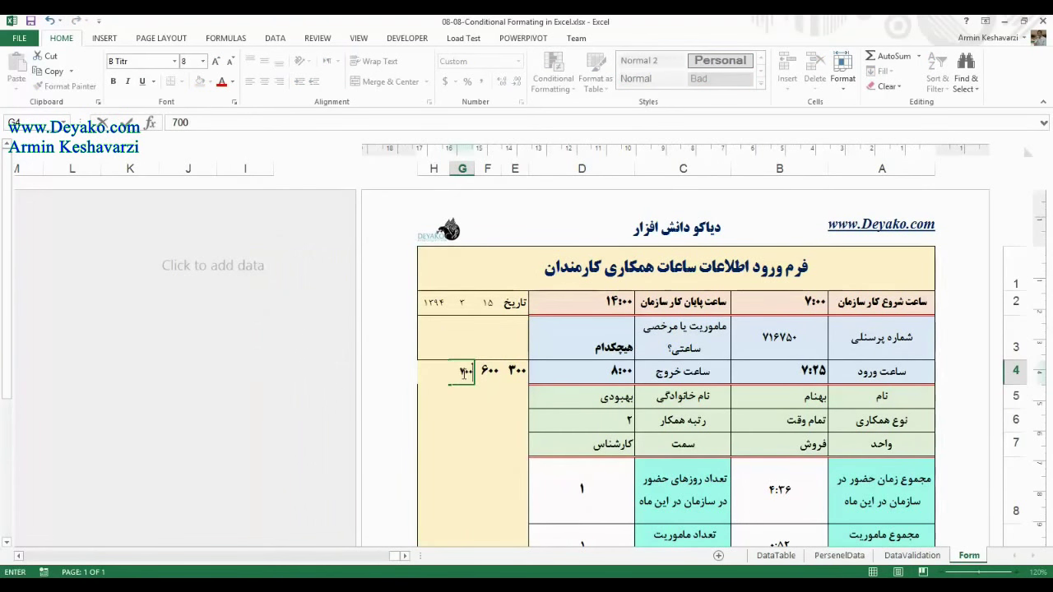
pyautogui.write(':00:00')
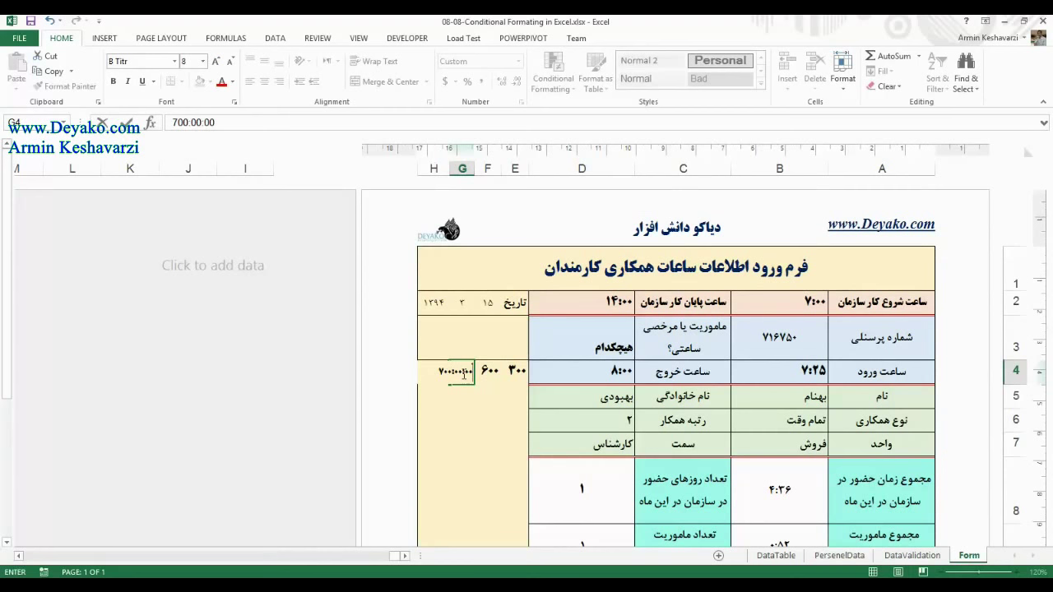
pyautogui.press('Return')
pyautogui.click(461, 371)
pyautogui.doubleClick(449, 169)
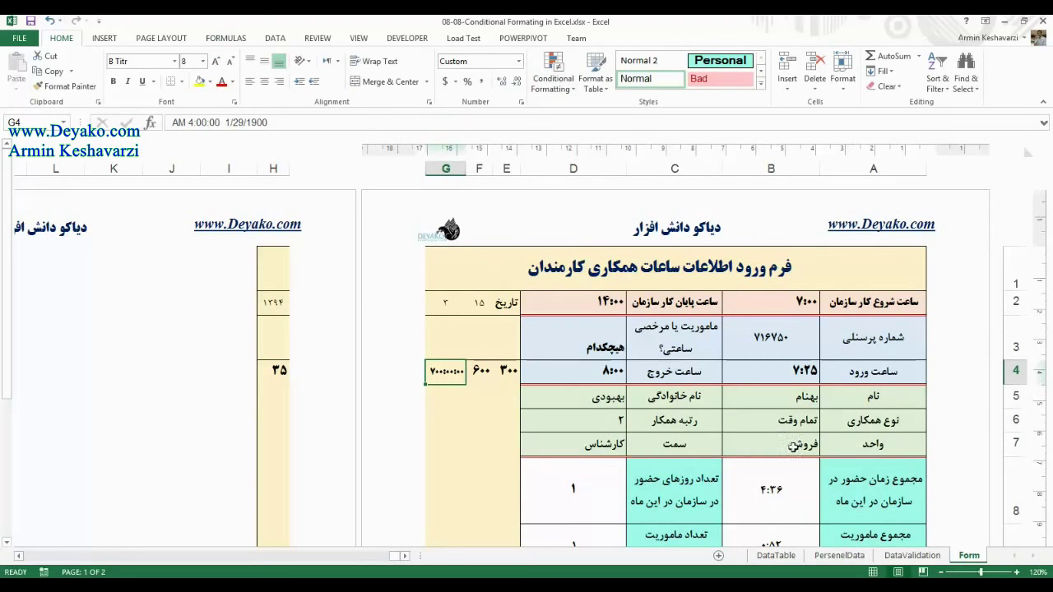
# Test B8 with 700:00, then undo the entry and the column G auto-fit.
pyautogui.click(773, 474)
pyautogui.write('700:00')
pyautogui.press('Return')
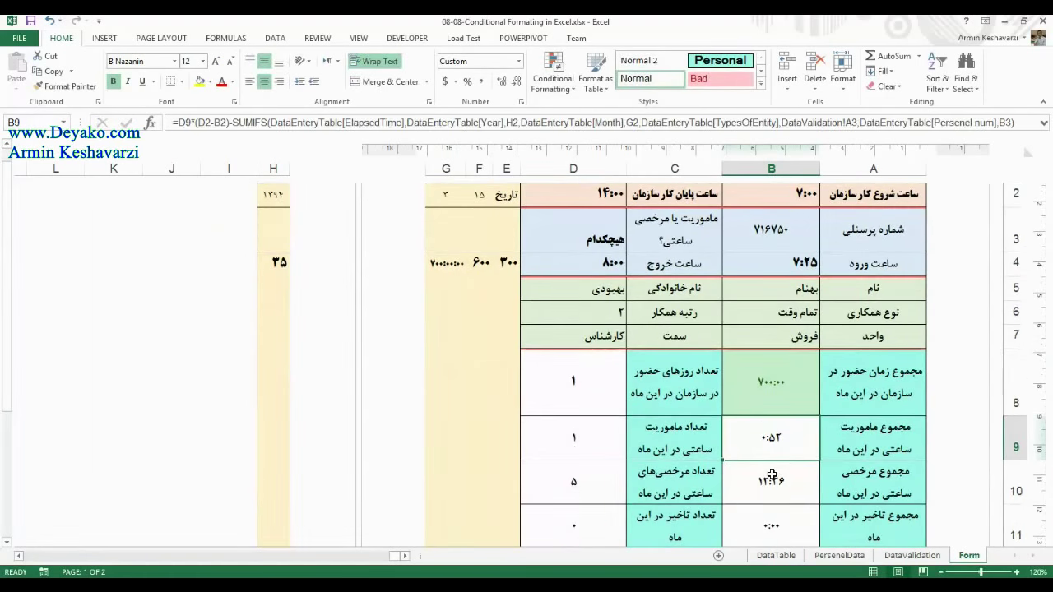
pyautogui.hotkey('ctrl', 'z')
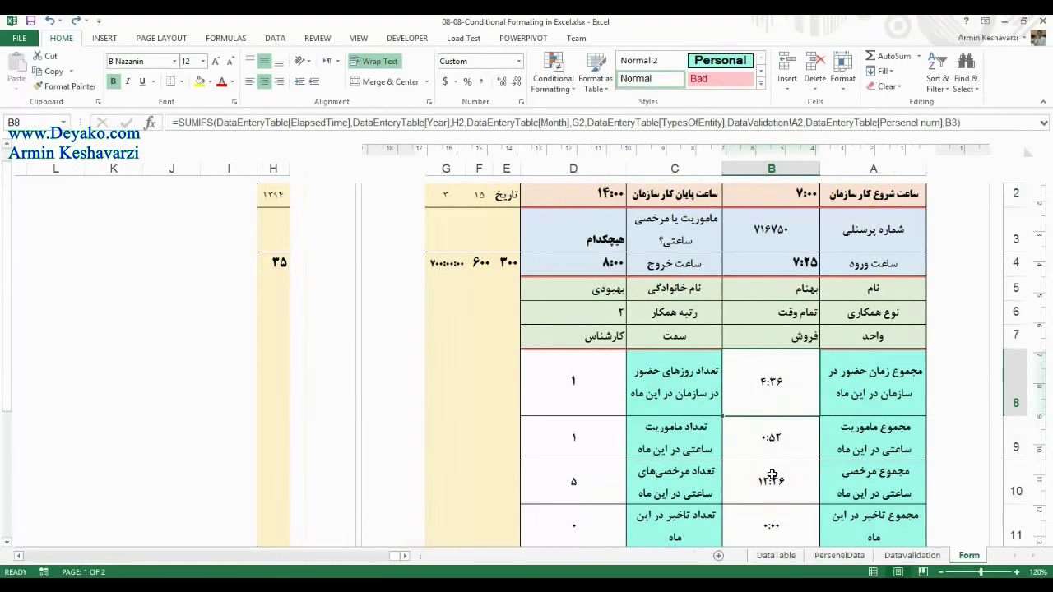
pyautogui.hotkey('ctrl', 'z')
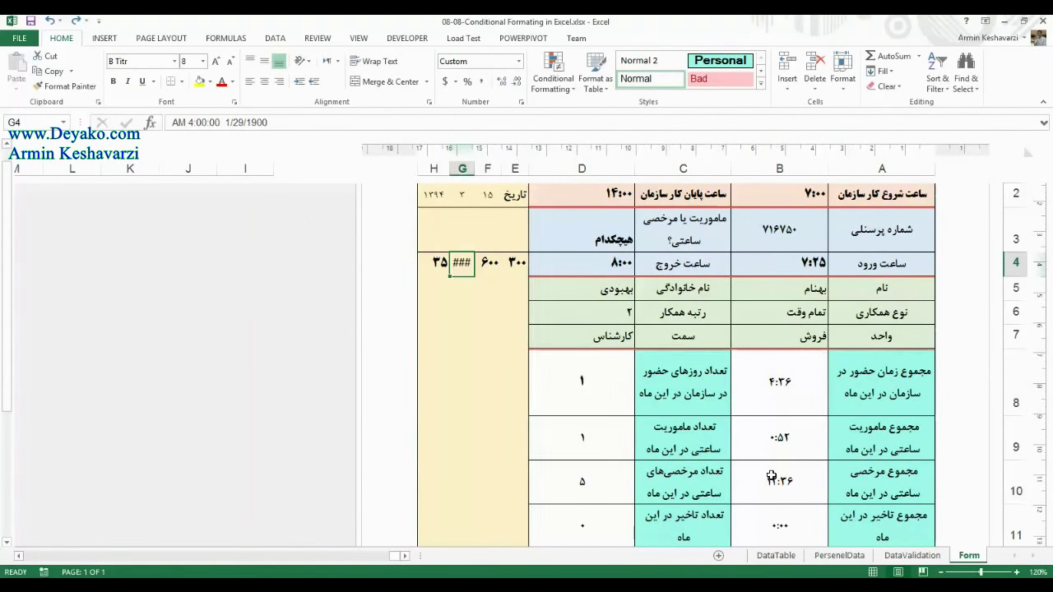
# Add a Greater Than rule on B8 using G4 as the threshold.
pyautogui.click(745, 410)
pyautogui.click(553, 81)
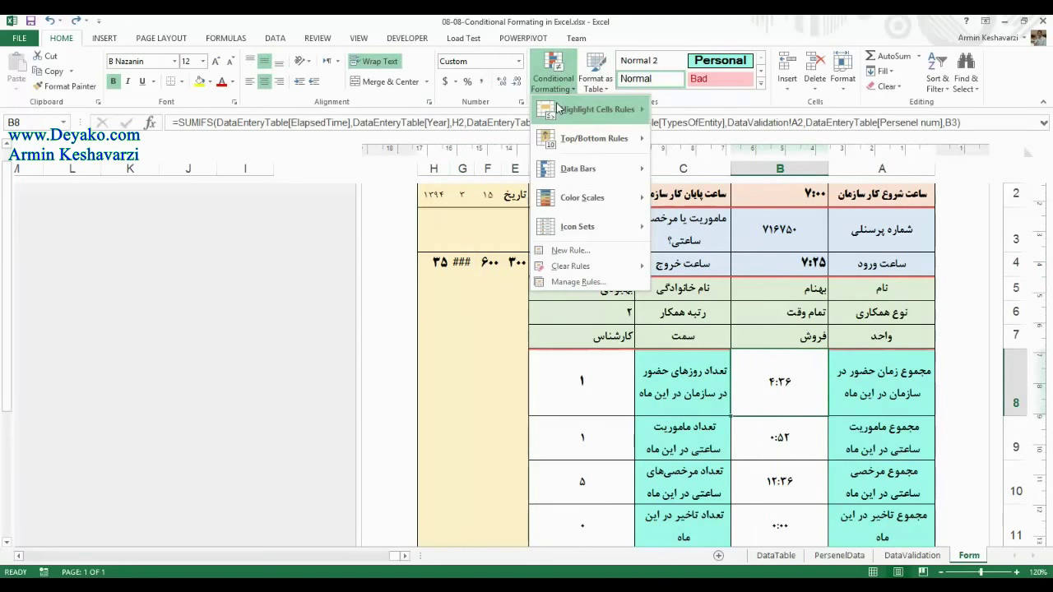
pyautogui.moveTo(557, 108)
pyautogui.click(706, 111)
pyautogui.scroll(-1, 777, 367)
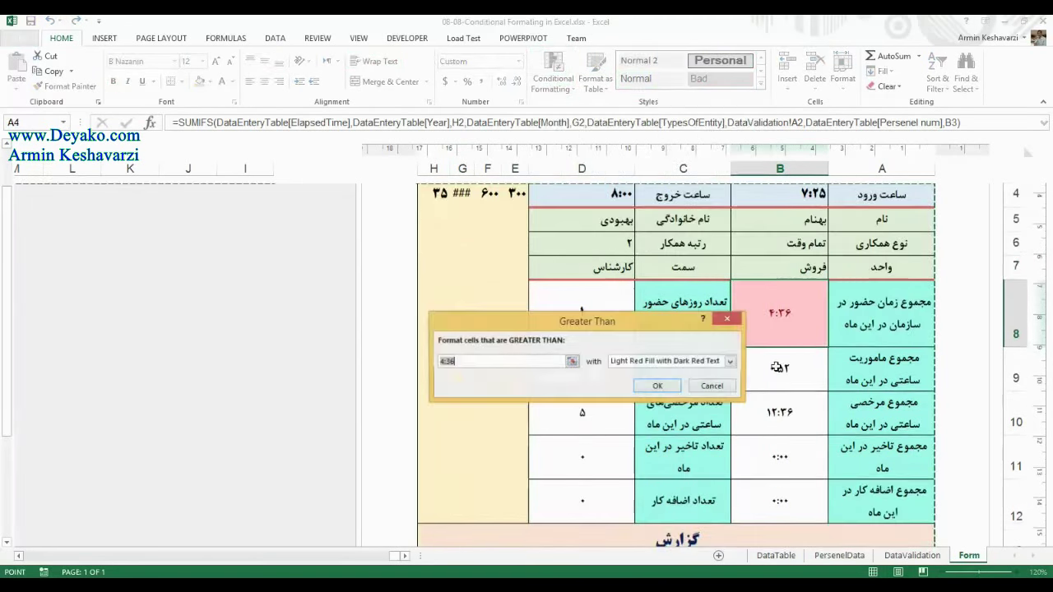
pyautogui.click(464, 196)
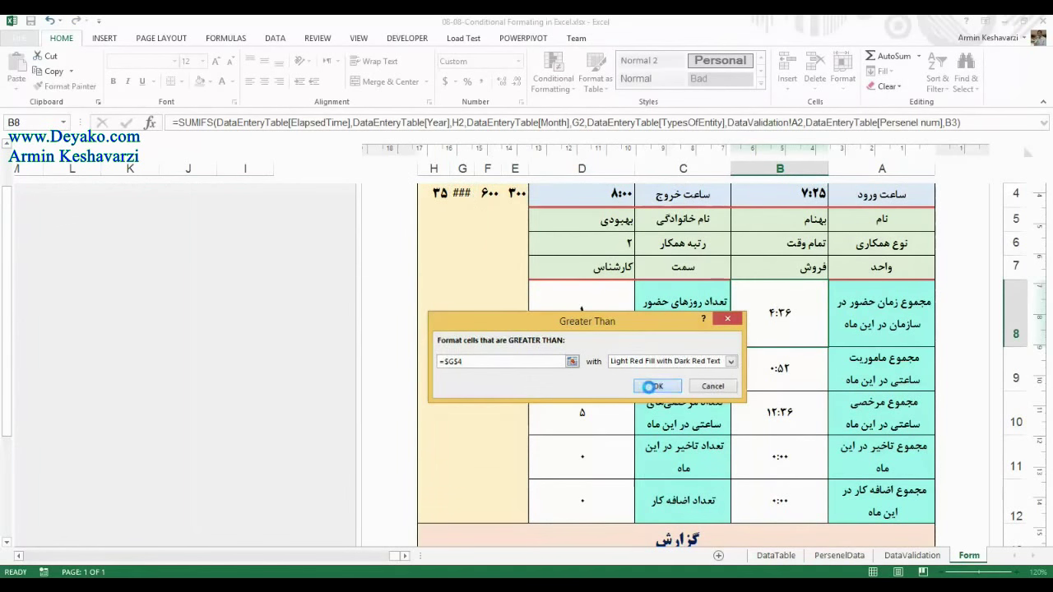
pyautogui.click(652, 387)
# Test the highlight with 700:00 in B8, undo it, and check G4's value.
pyautogui.write('7')
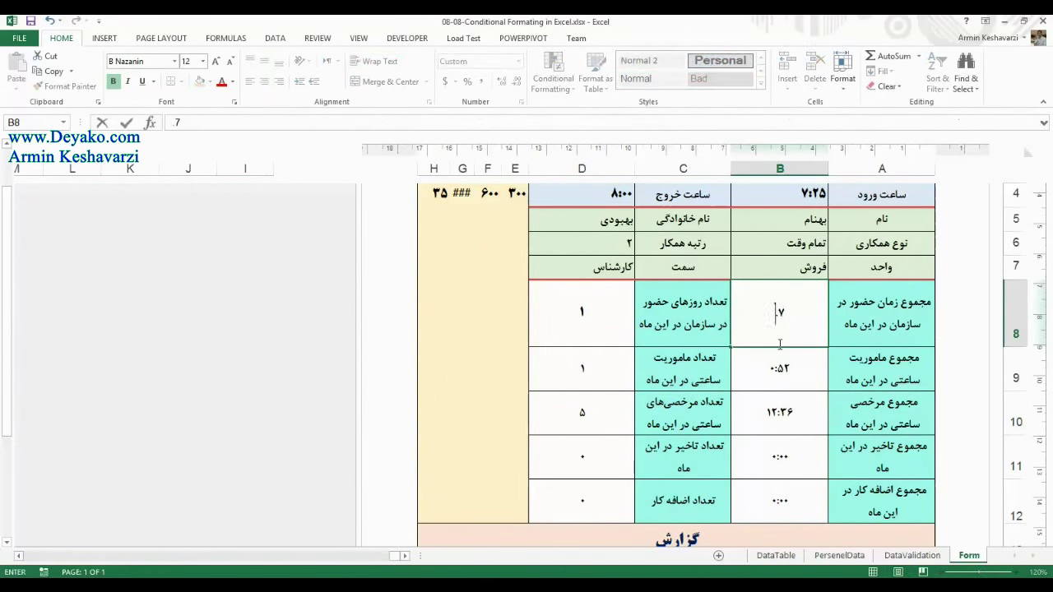
pyautogui.write('00')
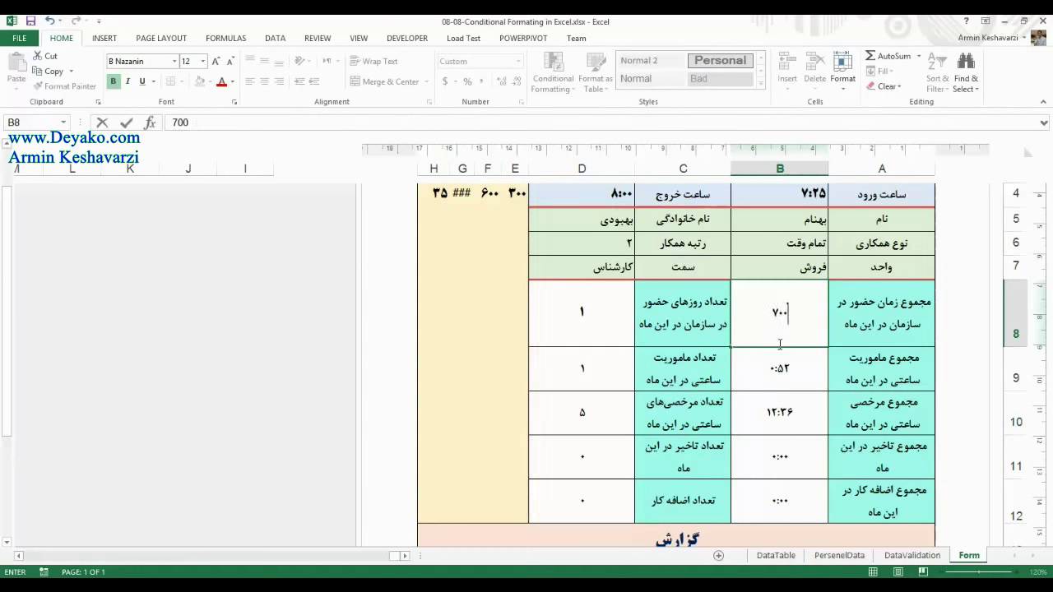
pyautogui.write(':00')
pyautogui.press('Return')
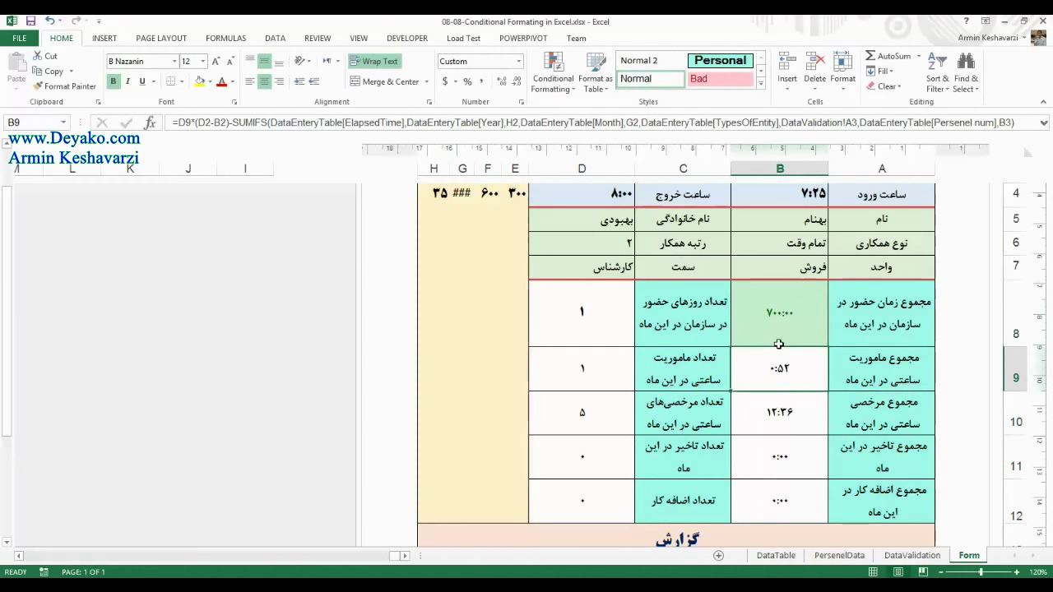
pyautogui.hotkey('ctrl', 'z')
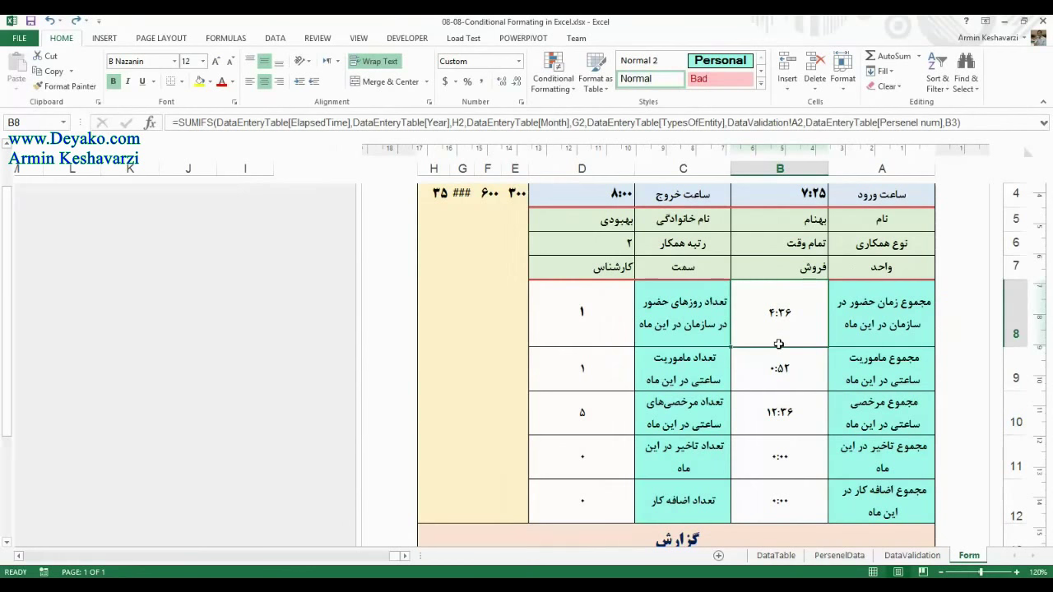
pyautogui.scroll(2, 454, 348)
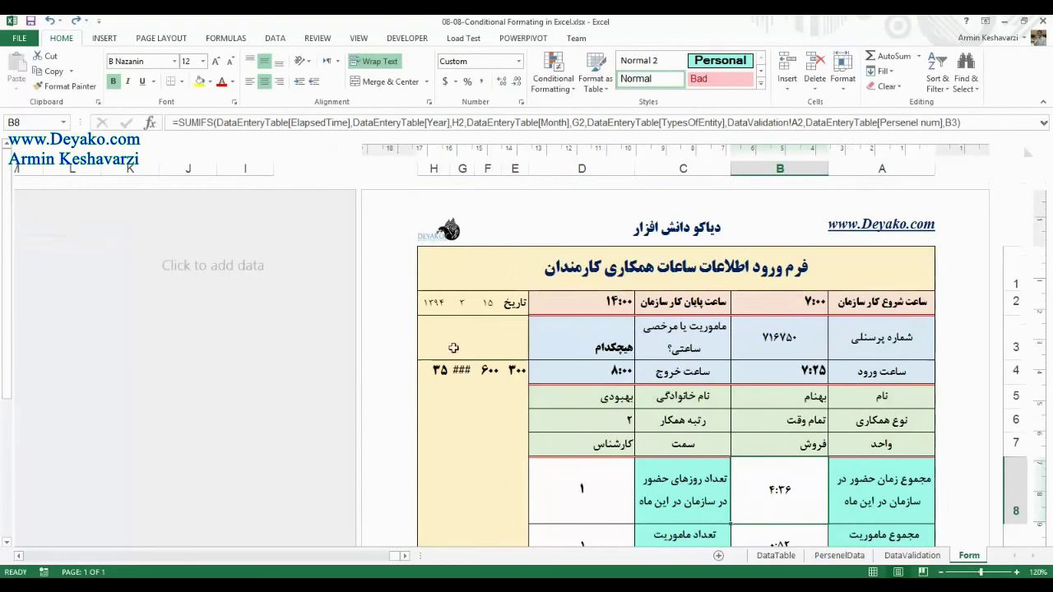
pyautogui.click(462, 376)
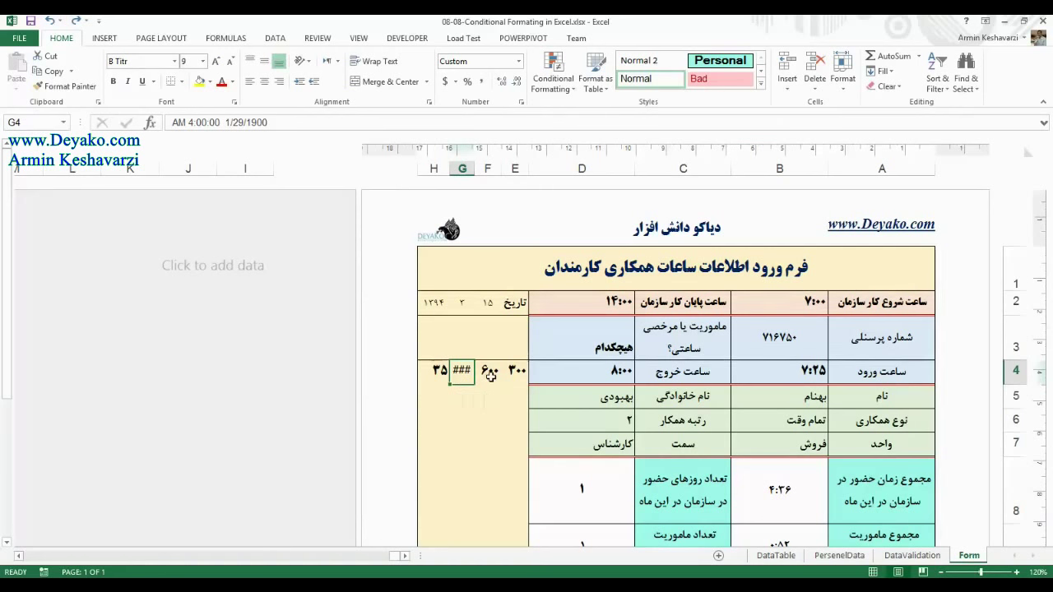
# Start a Between rule on B8 with G4 as lower and F4 as upper bound.
pyautogui.moveTo(490, 374); pyautogui.dragTo(465, 376)
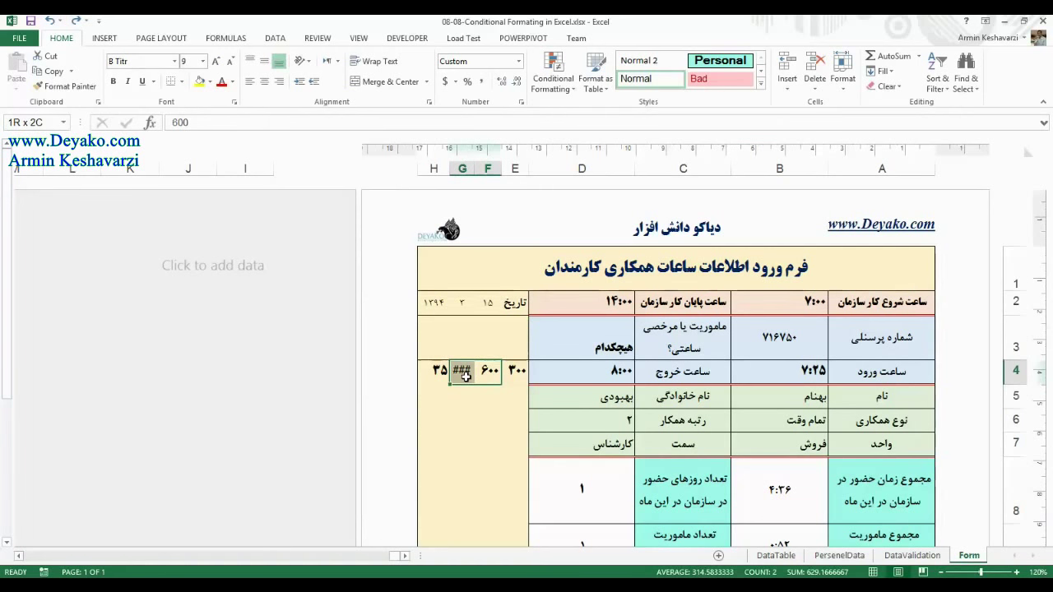
pyautogui.click(732, 461)
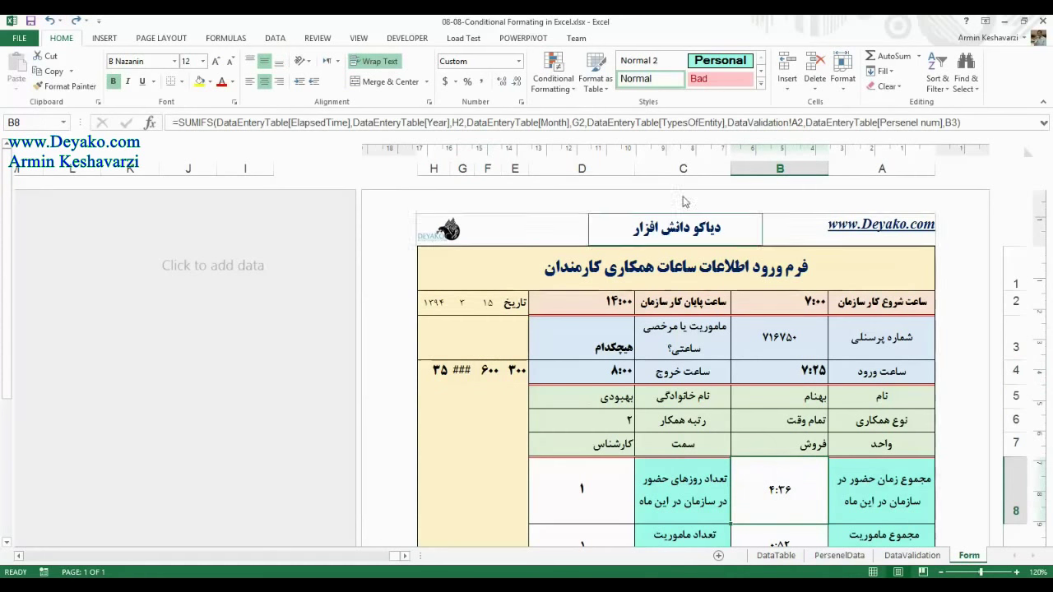
pyautogui.click(559, 82)
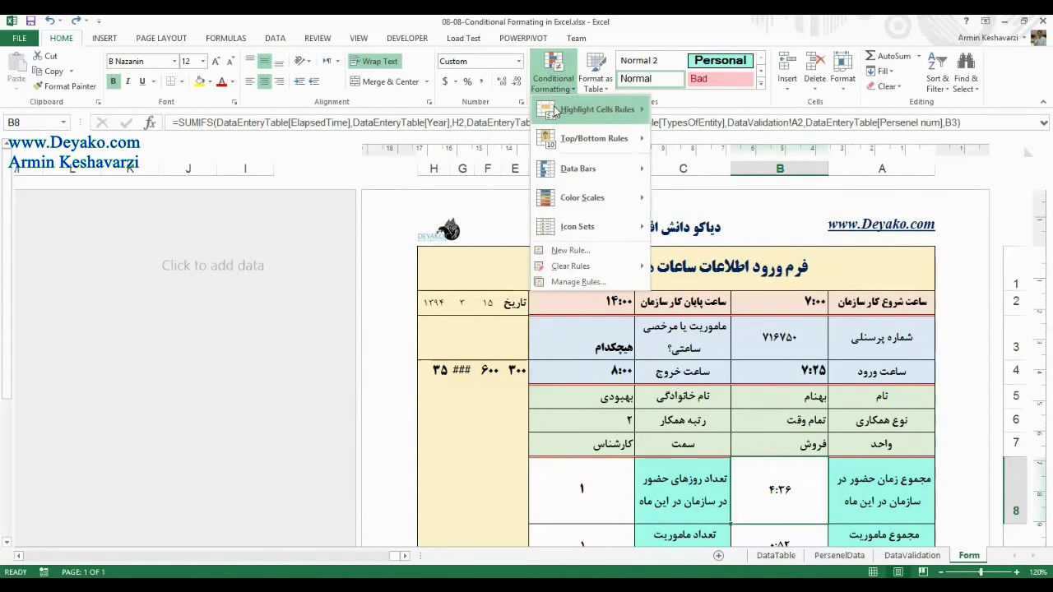
pyautogui.moveTo(556, 111)
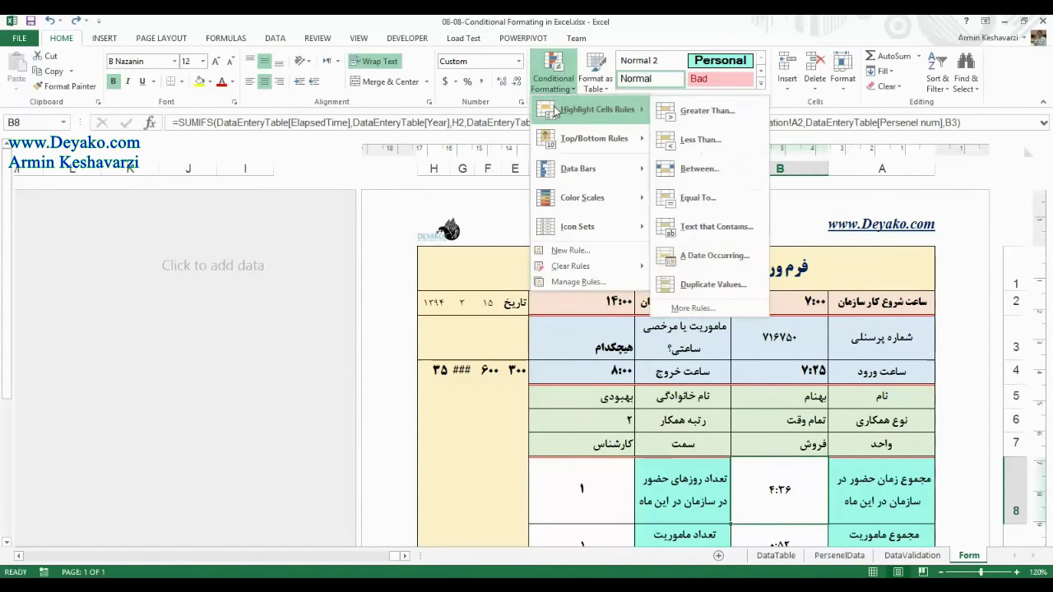
pyautogui.click(754, 176)
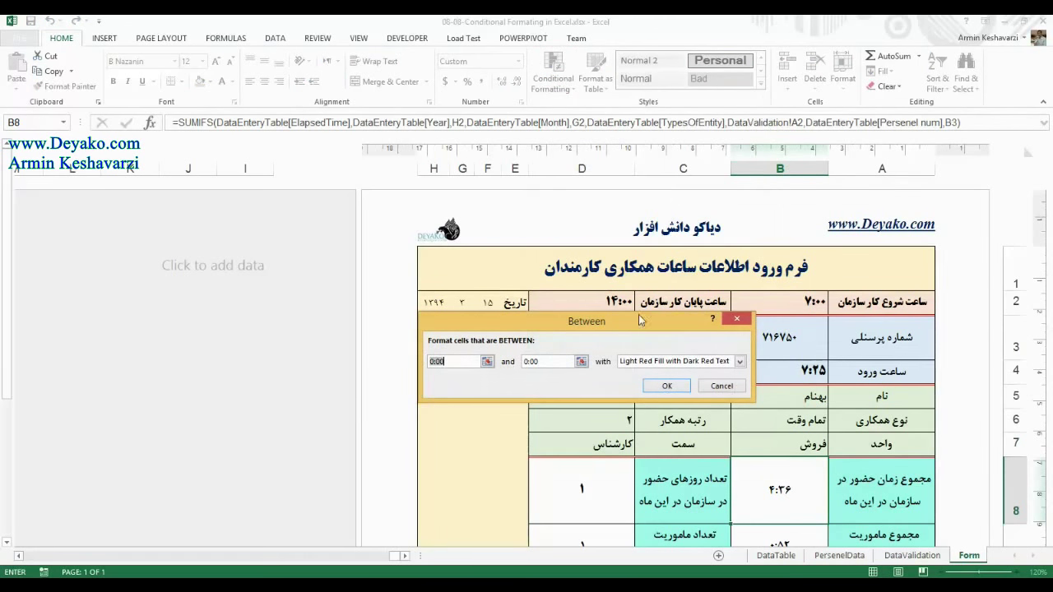
pyautogui.moveTo(636, 320); pyautogui.dragTo(767, 298)
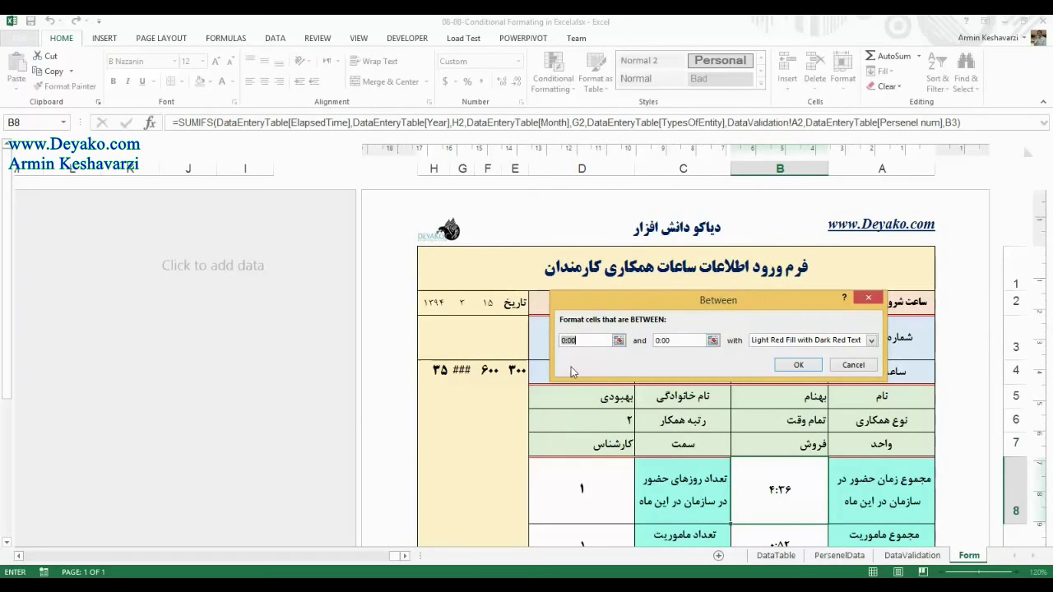
pyautogui.click(463, 370)
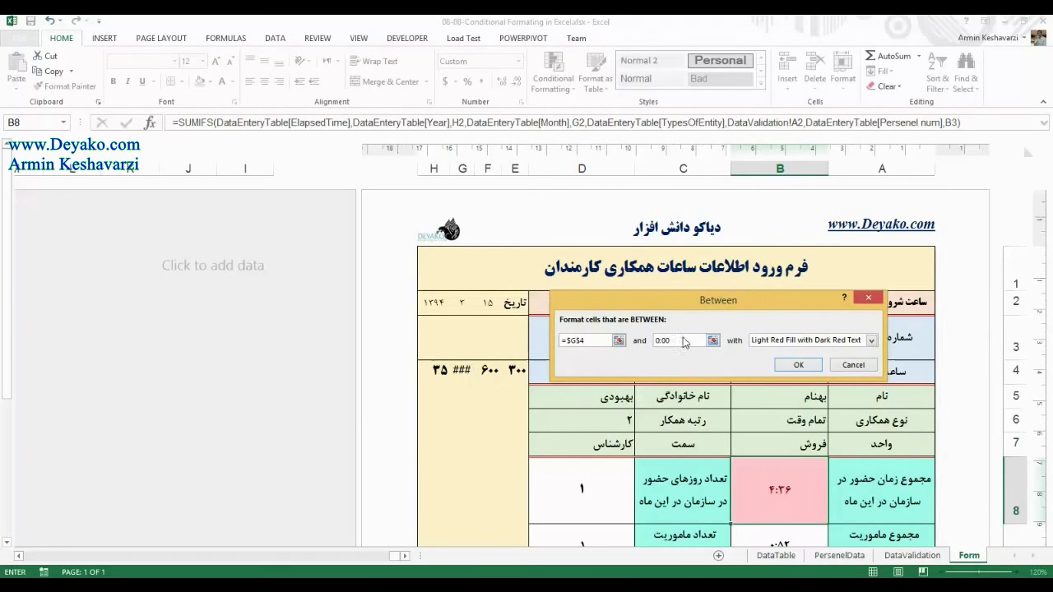
pyautogui.moveTo(682, 343); pyautogui.dragTo(655, 343)
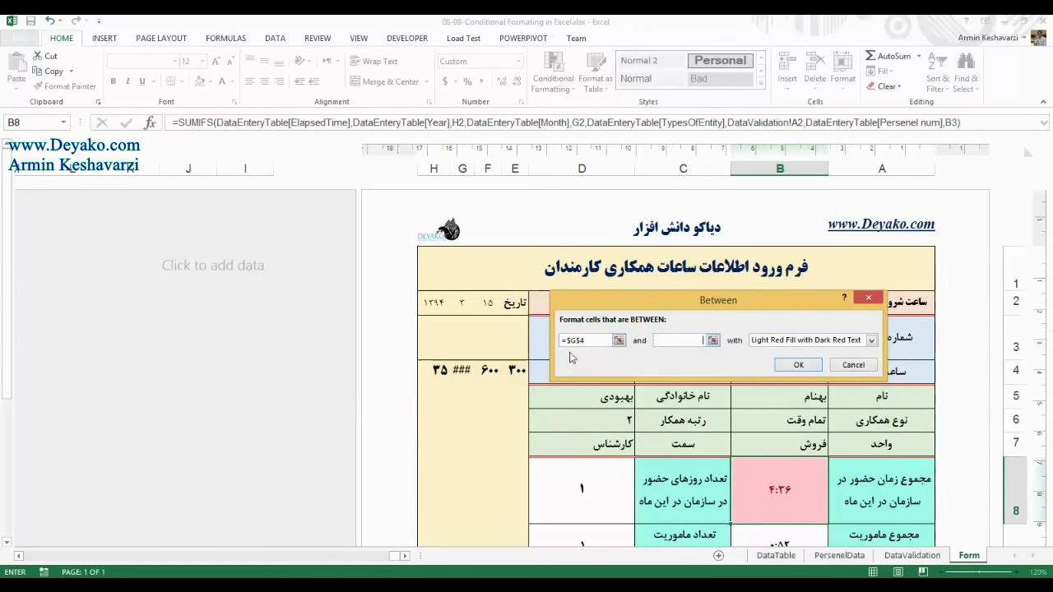
pyautogui.click(488, 370)
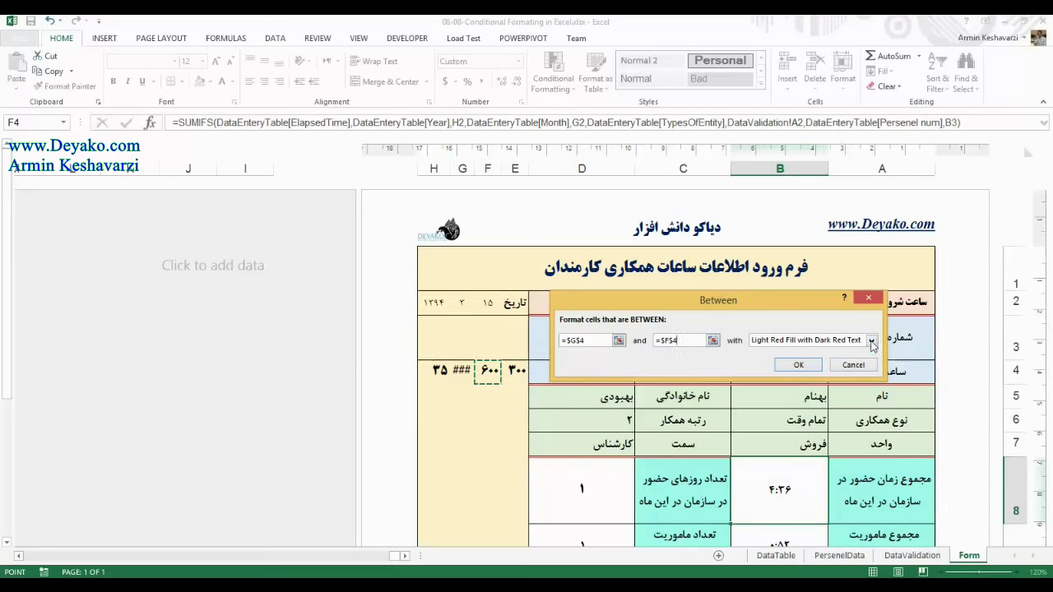
# Choose yellow fill with dark yellow text and confirm the Between rule.
pyautogui.click(870, 341)
pyautogui.click(839, 360)
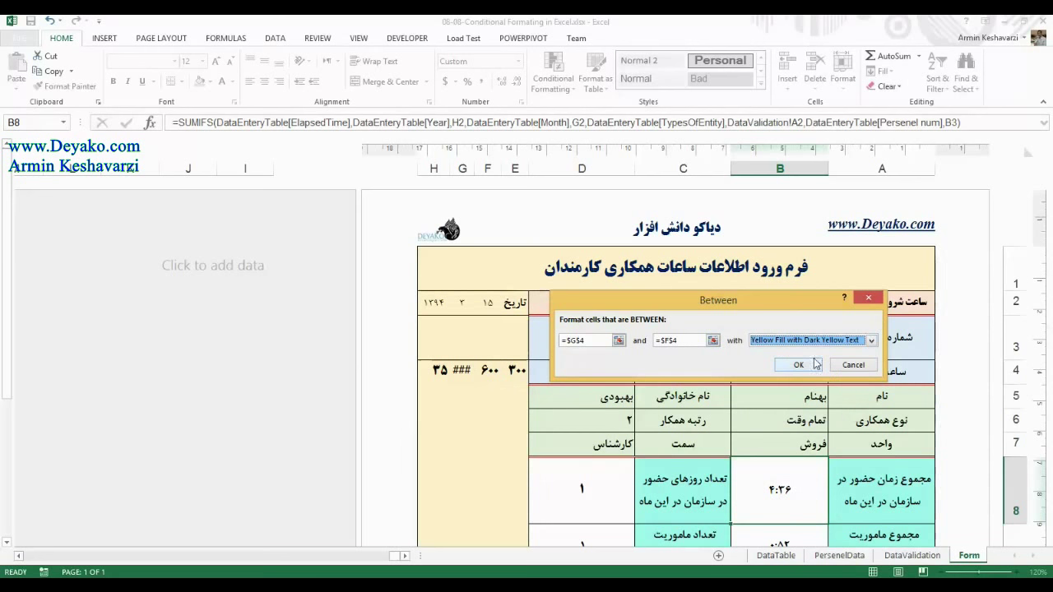
pyautogui.click(870, 341)
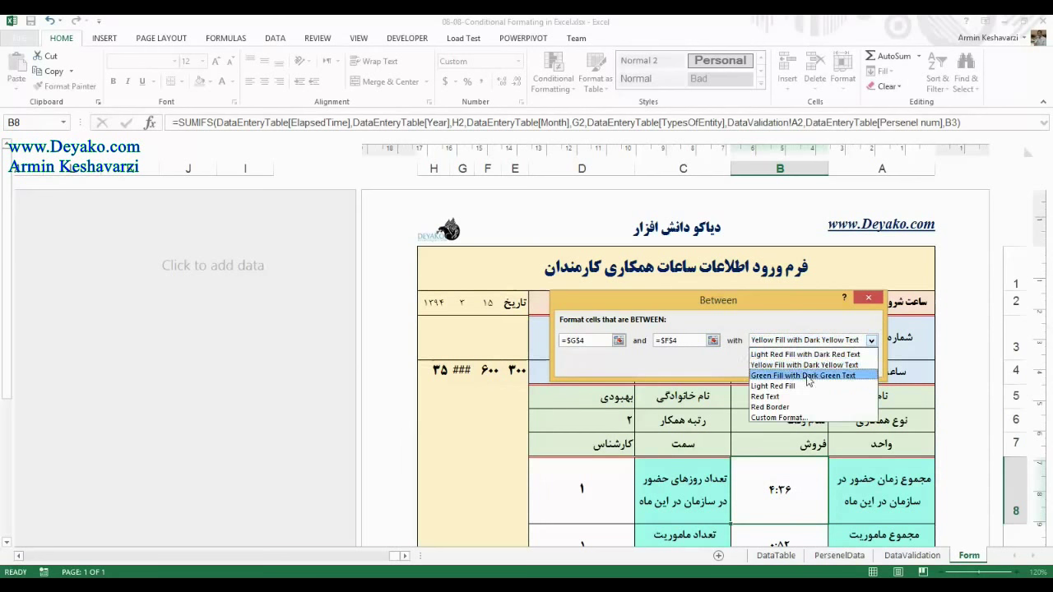
pyautogui.click(872, 342)
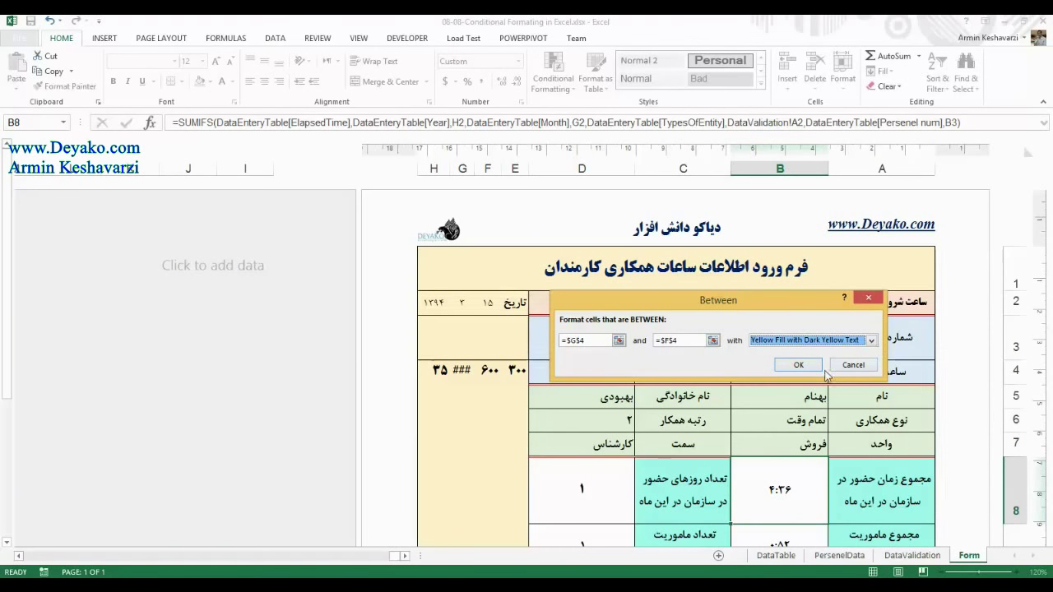
pyautogui.click(800, 367)
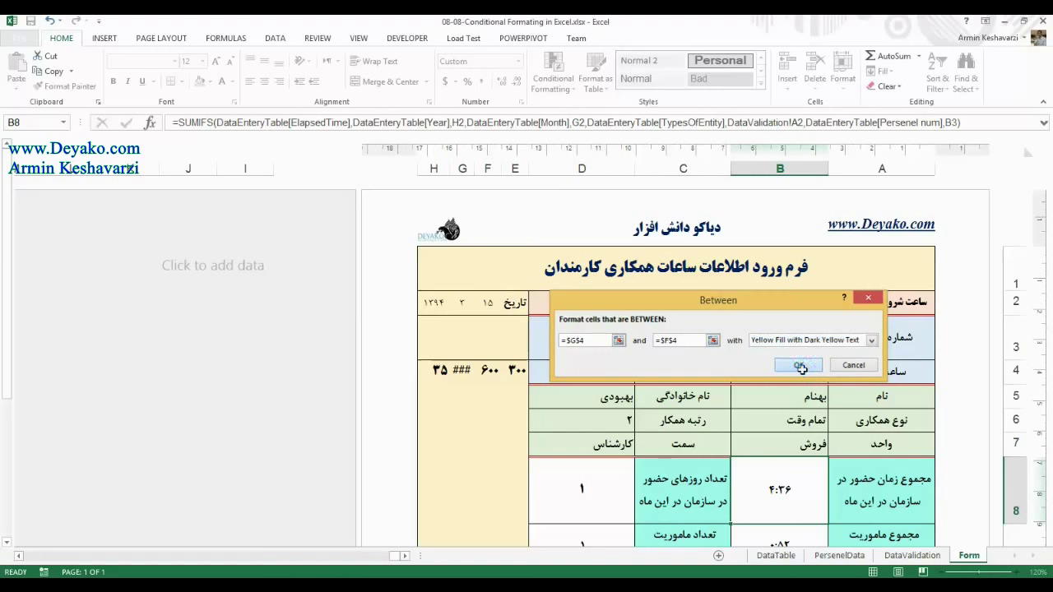
# Format F4 with the custom [h]:mm:ss format and begin entering 600:00.
pyautogui.click(514, 370)
pyautogui.click(487, 370)
pyautogui.click(517, 62)
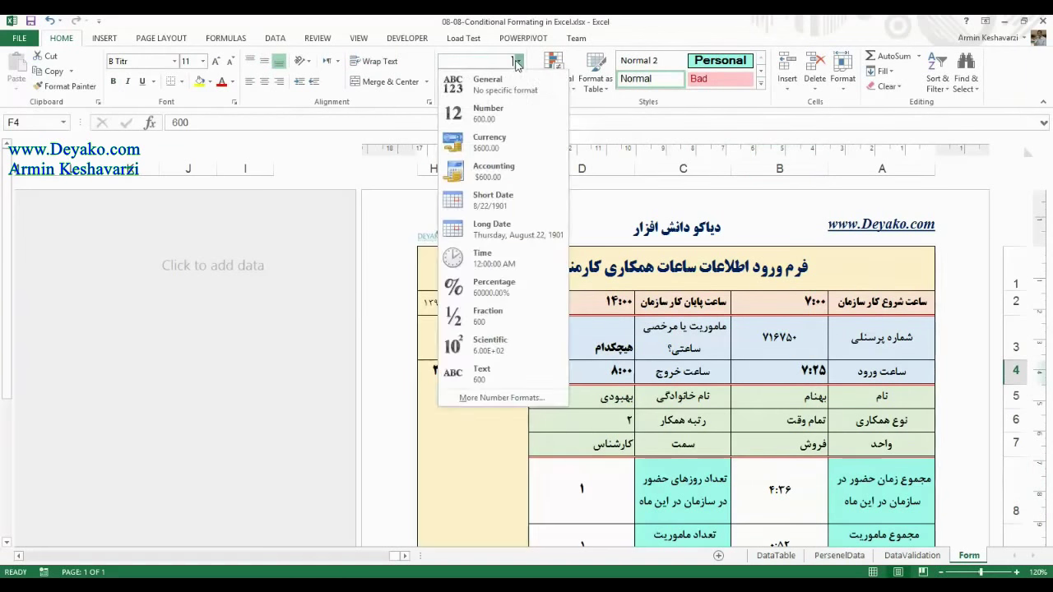
pyautogui.click(511, 398)
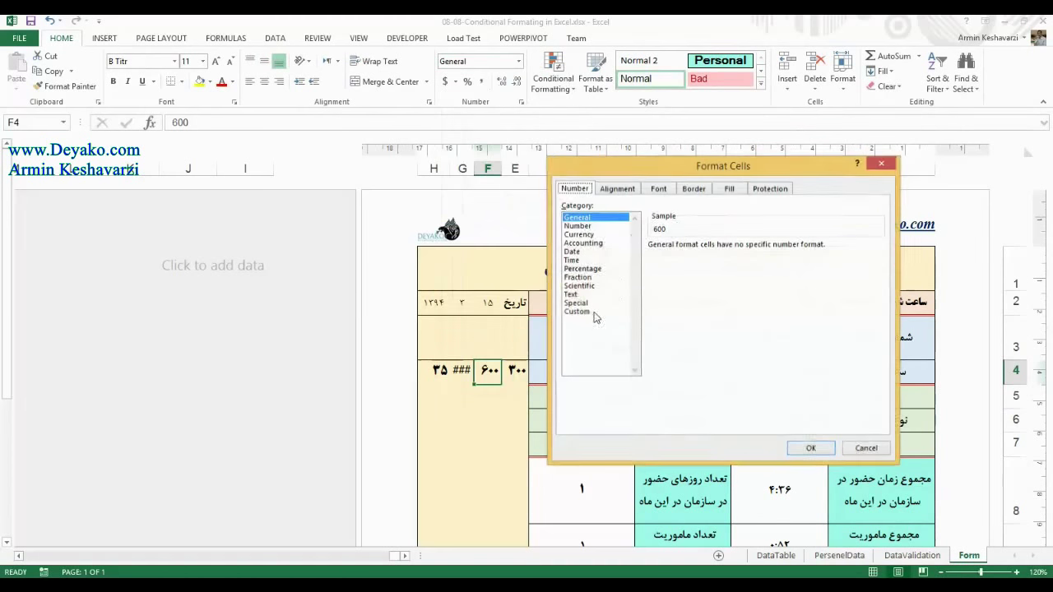
pyautogui.click(598, 313)
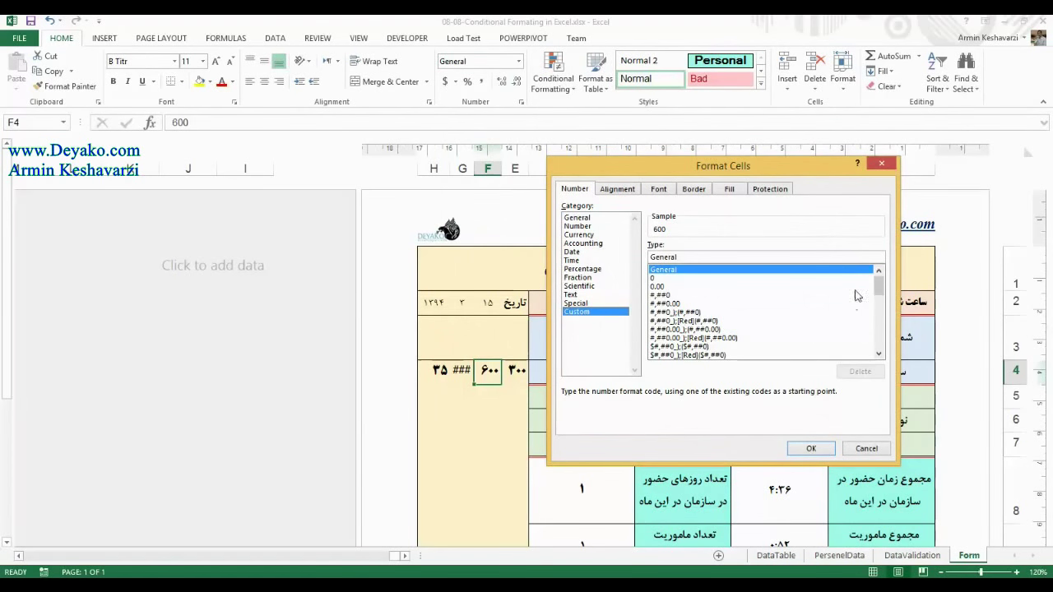
pyautogui.moveTo(879, 286); pyautogui.dragTo(885, 329)
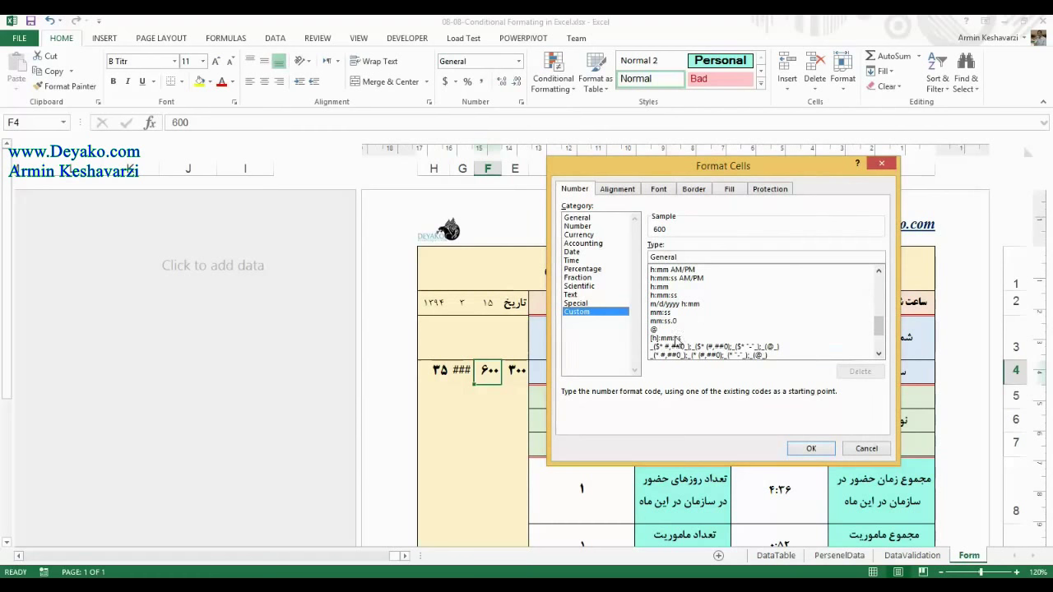
pyautogui.click(674, 338)
pyautogui.click(809, 447)
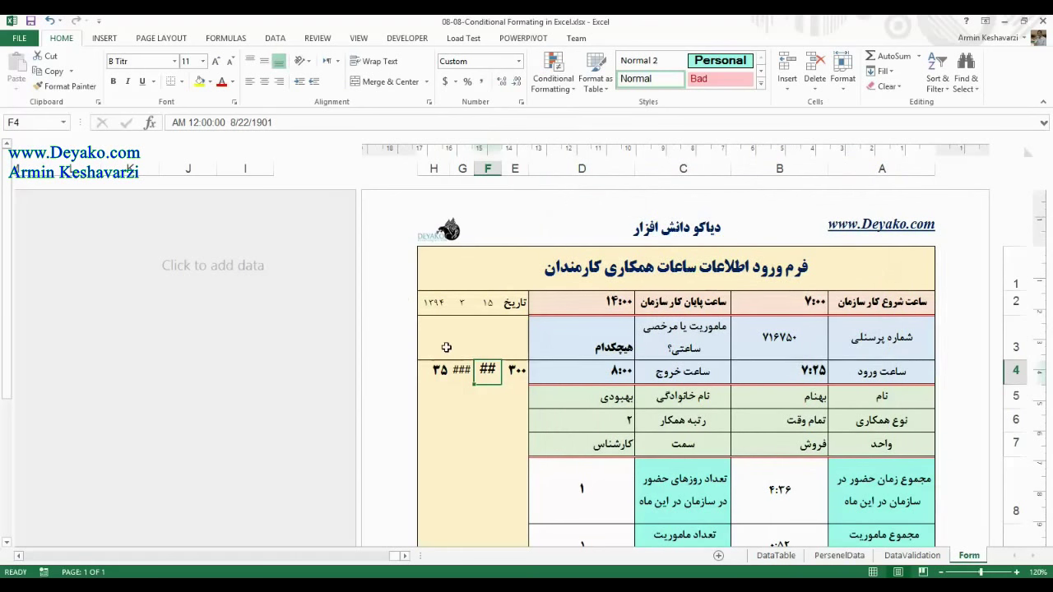
pyautogui.write('600:00')
# Commit F4's value and fill its hour format across to G4.
pyautogui.hotkey('ctrl', 'Return')
pyautogui.scroll(-2, 576, 411)
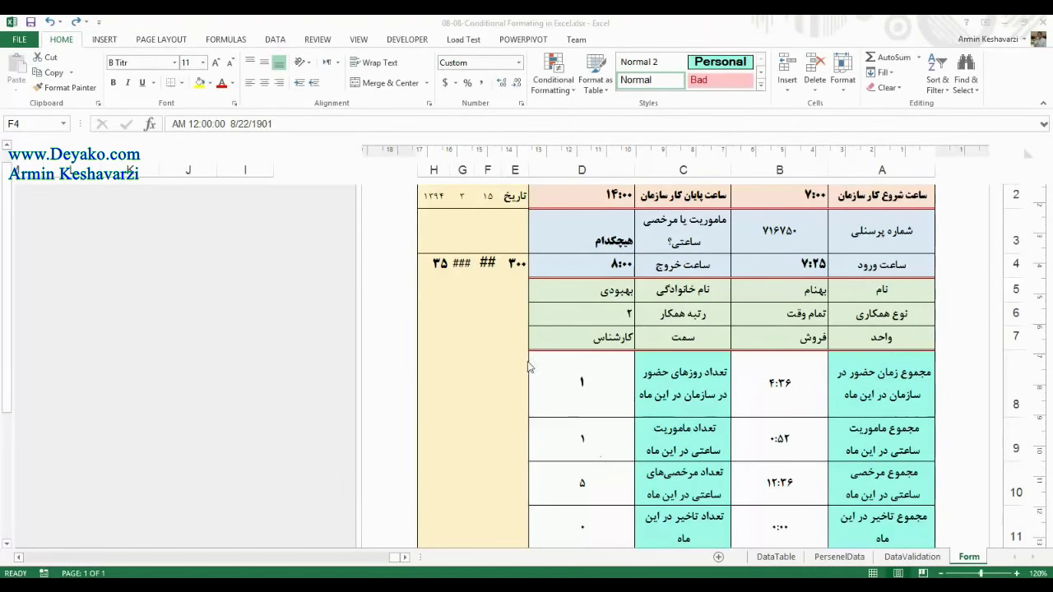
pyautogui.click(483, 274)
pyautogui.moveTo(475, 278); pyautogui.dragTo(463, 270)
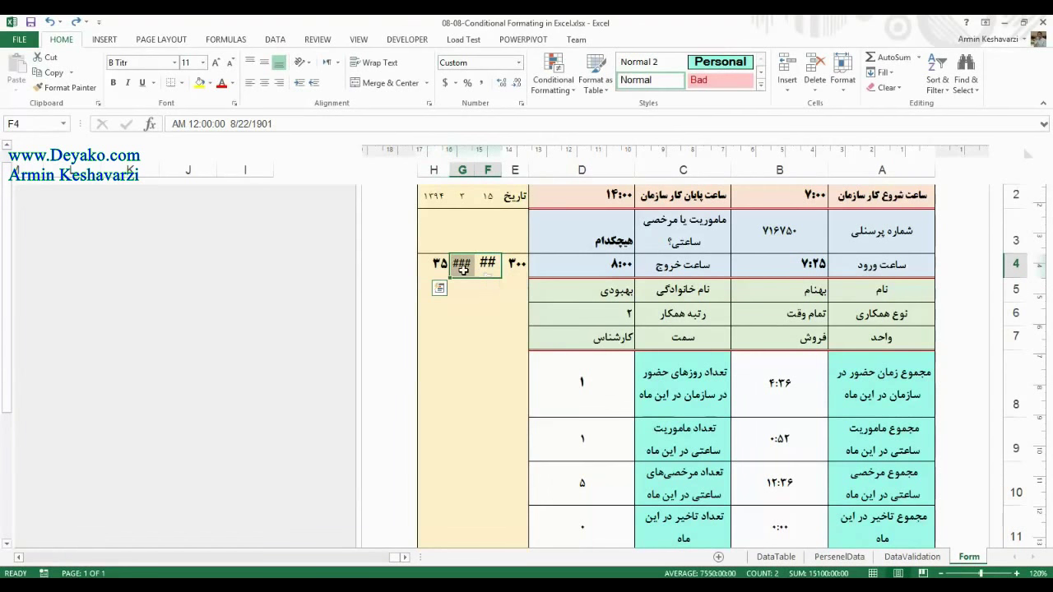
# Reduce the font of threshold cells F4 and G4 to size 10.
pyautogui.click(485, 169)
pyautogui.moveTo(484, 169); pyautogui.dragTo(440, 170)
pyautogui.click(150, 63)
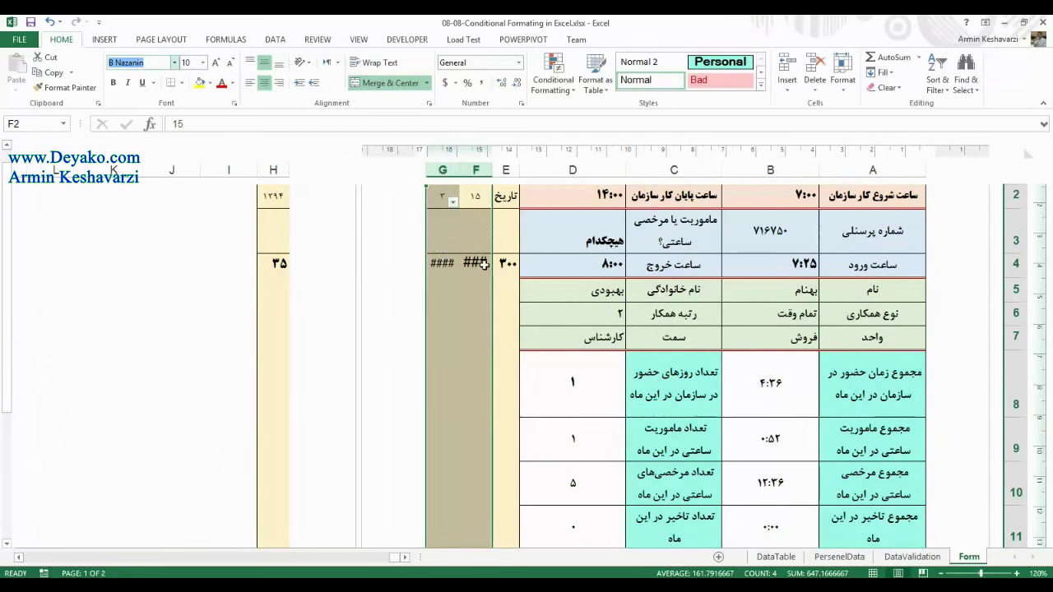
pyautogui.moveTo(484, 263); pyautogui.dragTo(444, 263)
pyautogui.click(232, 62)
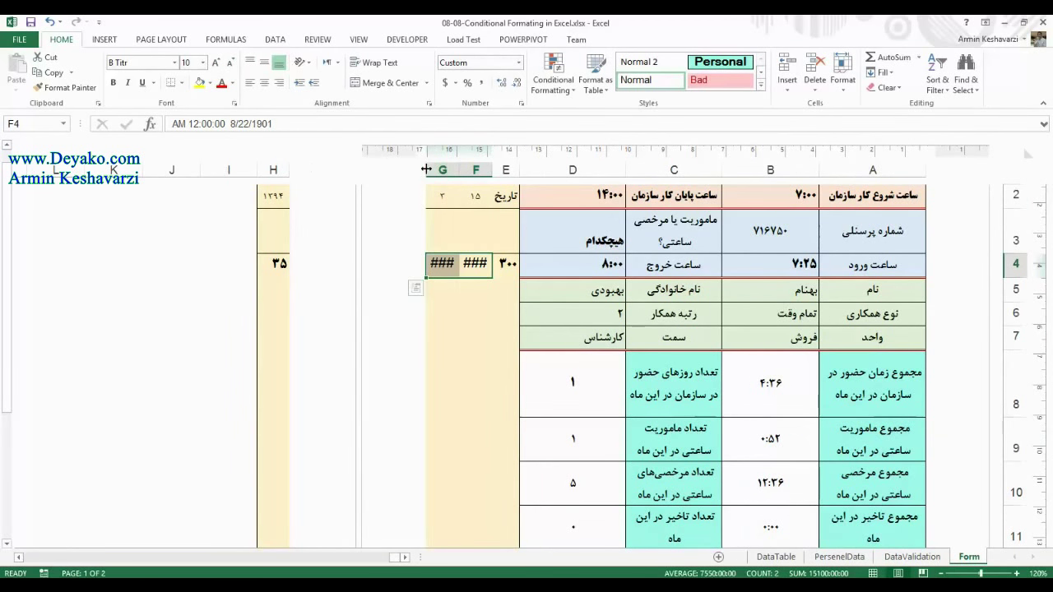
# Apply B Nazanin to F4 and G4 and widen column G until 700:00:00 fits.
pyautogui.moveTo(426, 170); pyautogui.dragTo(421, 169)
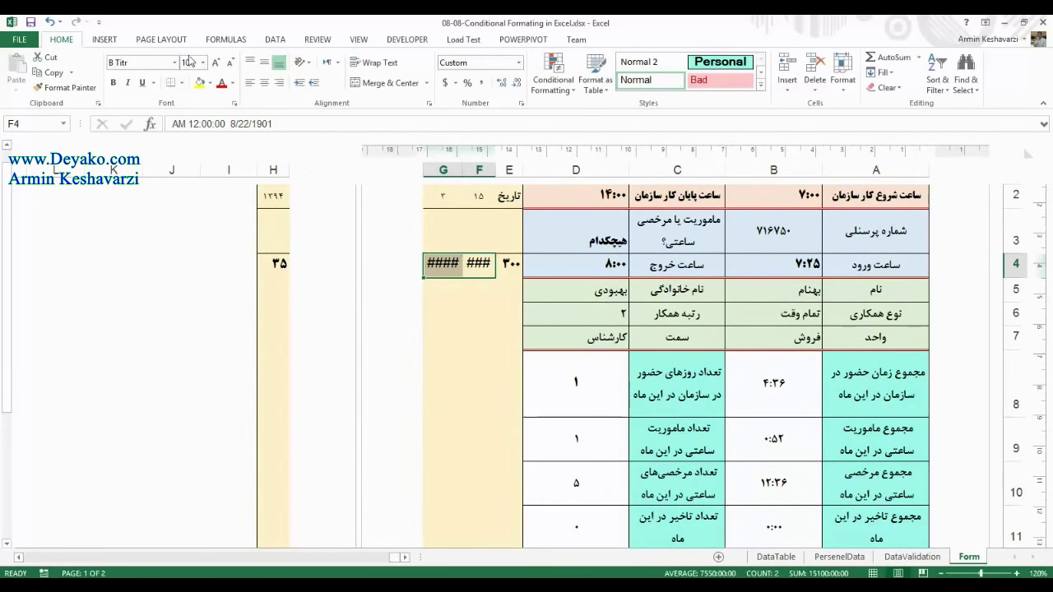
pyautogui.click(146, 60)
pyautogui.write('B Nazanin')
pyautogui.press('Return')
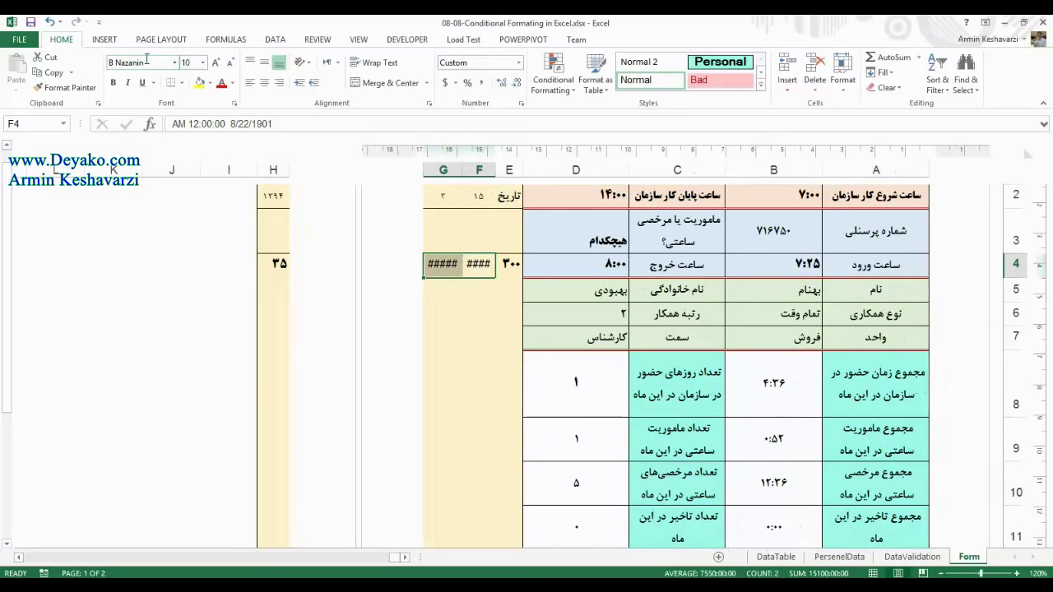
pyautogui.moveTo(422, 170); pyautogui.dragTo(420, 170)
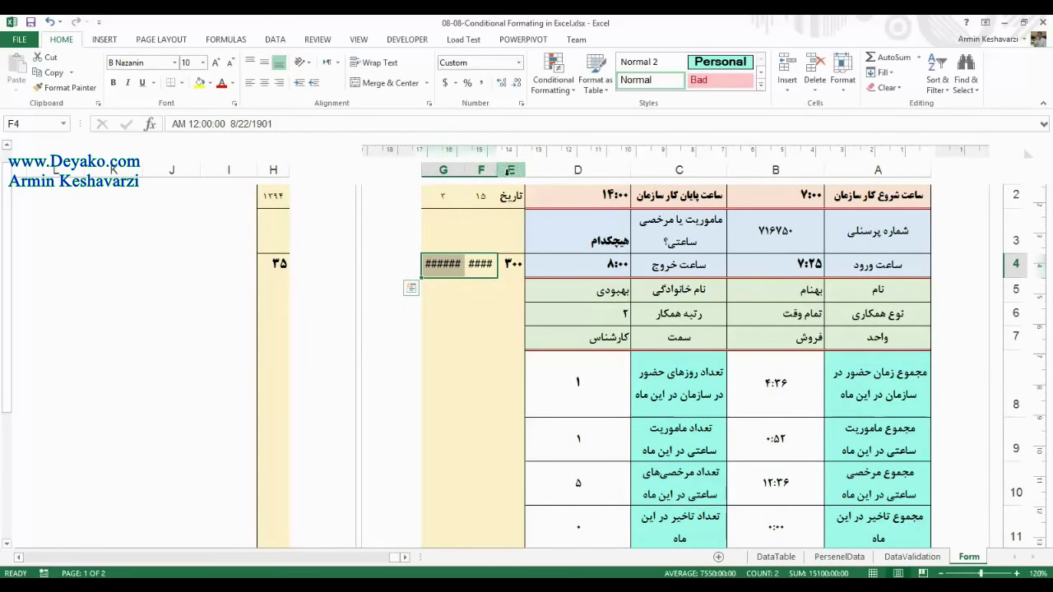
pyautogui.moveTo(421, 171)
pyautogui.mouseDown()
pyautogui.moveTo(391, 170)
pyautogui.moveTo(428, 170)
pyautogui.mouseUp()
# Re-enter 600 hours in F4, then replace it with 50000 for a 500:00:00 threshold.
pyautogui.click(464, 266)
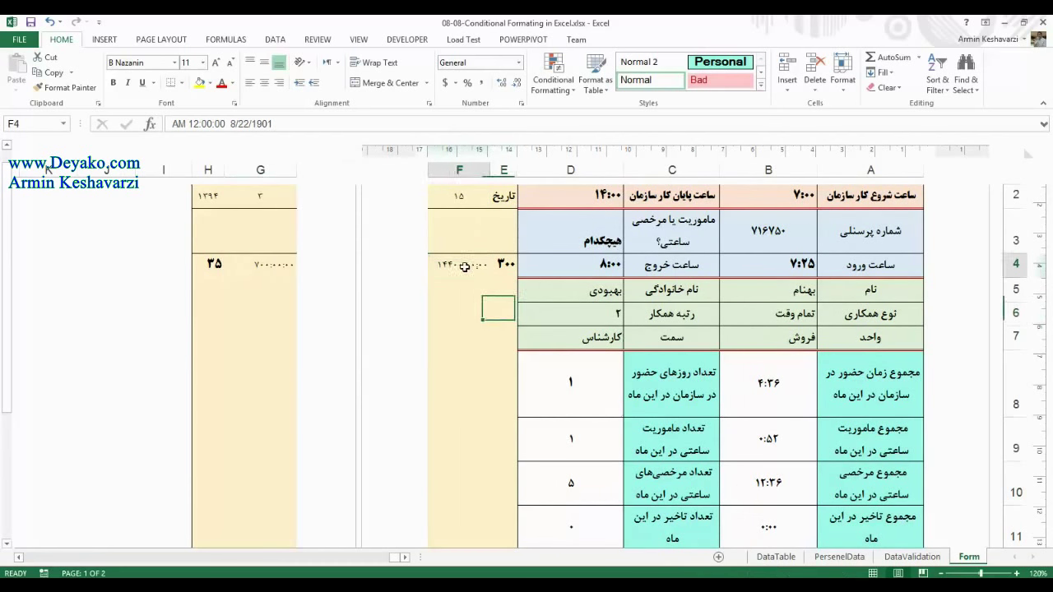
pyautogui.write('600:0')
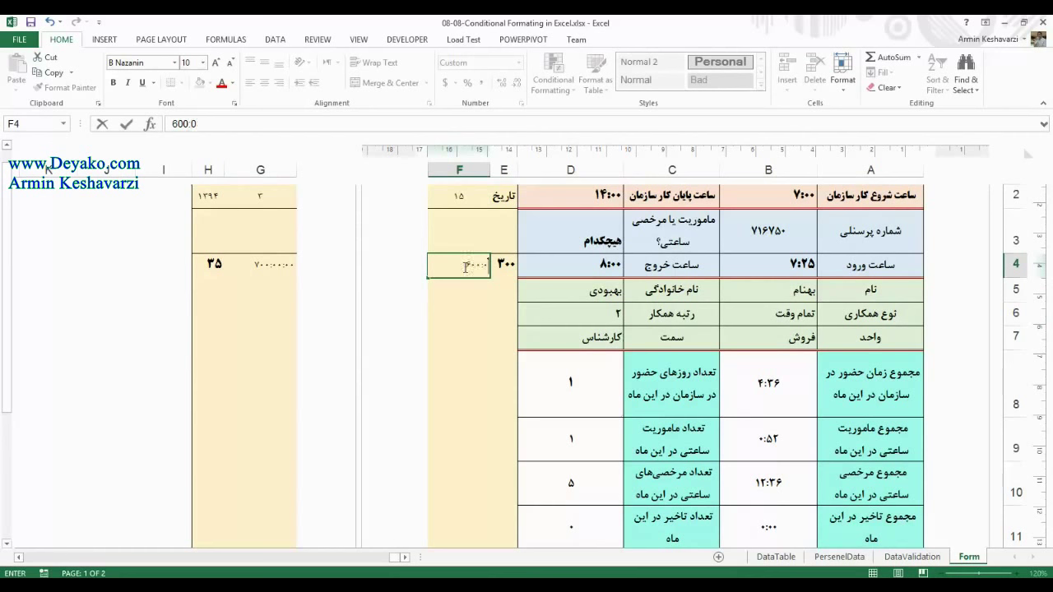
pyautogui.press('Return')
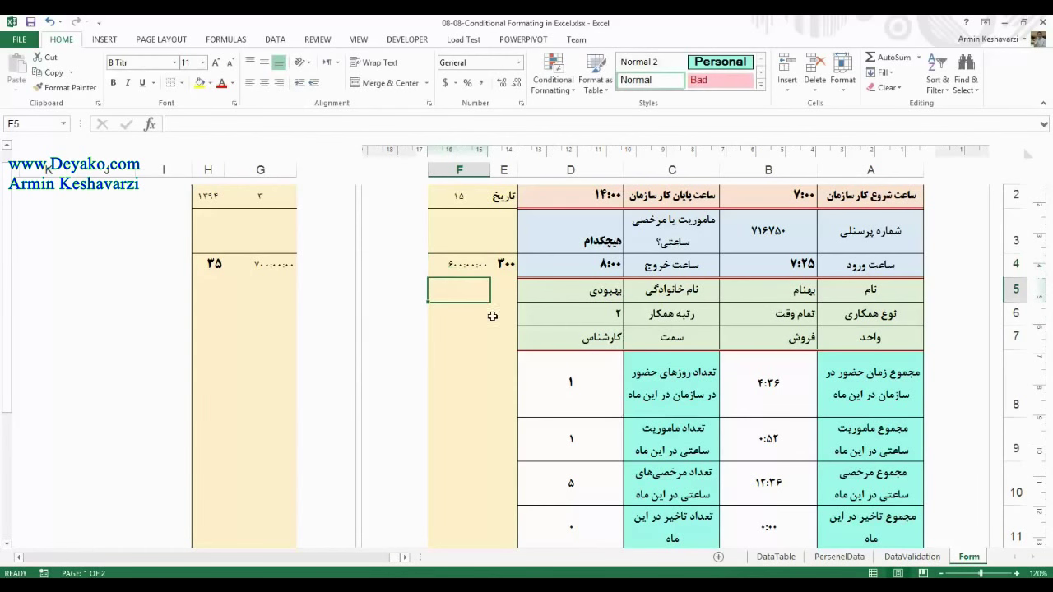
pyautogui.click(776, 384)
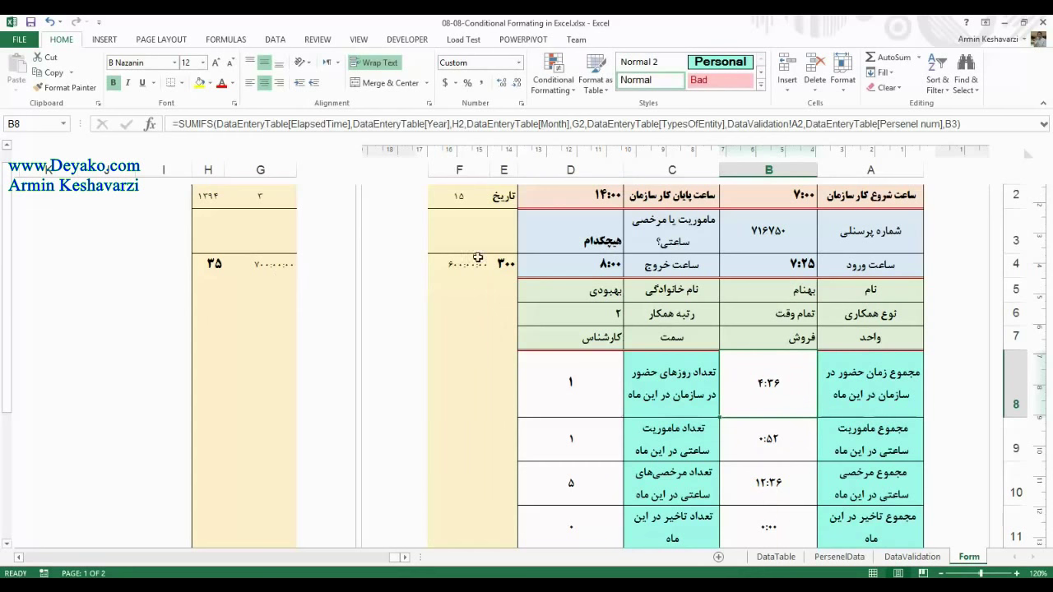
pyautogui.click(456, 272)
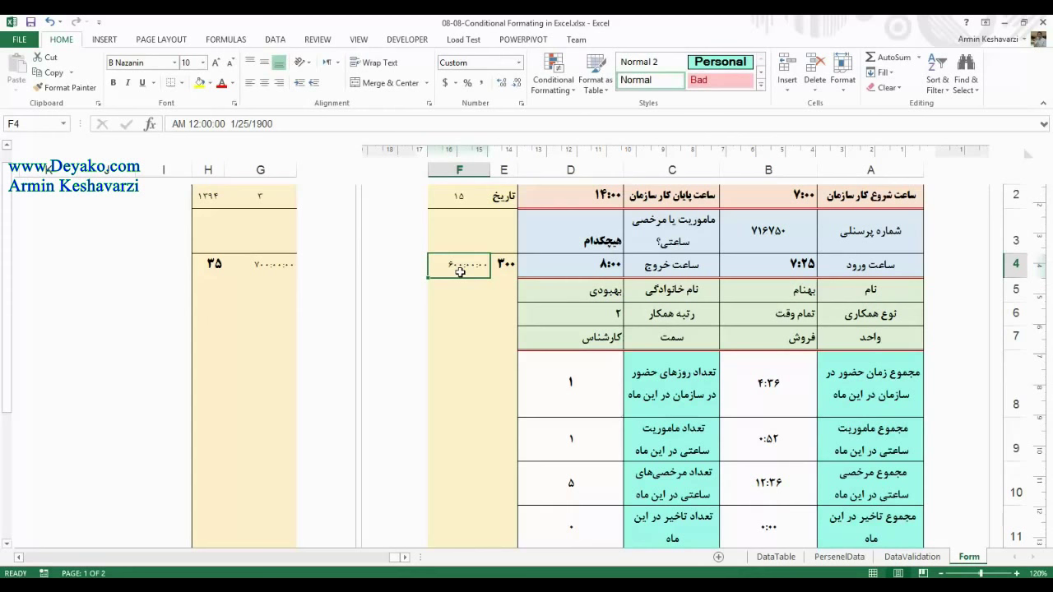
pyautogui.write('5')
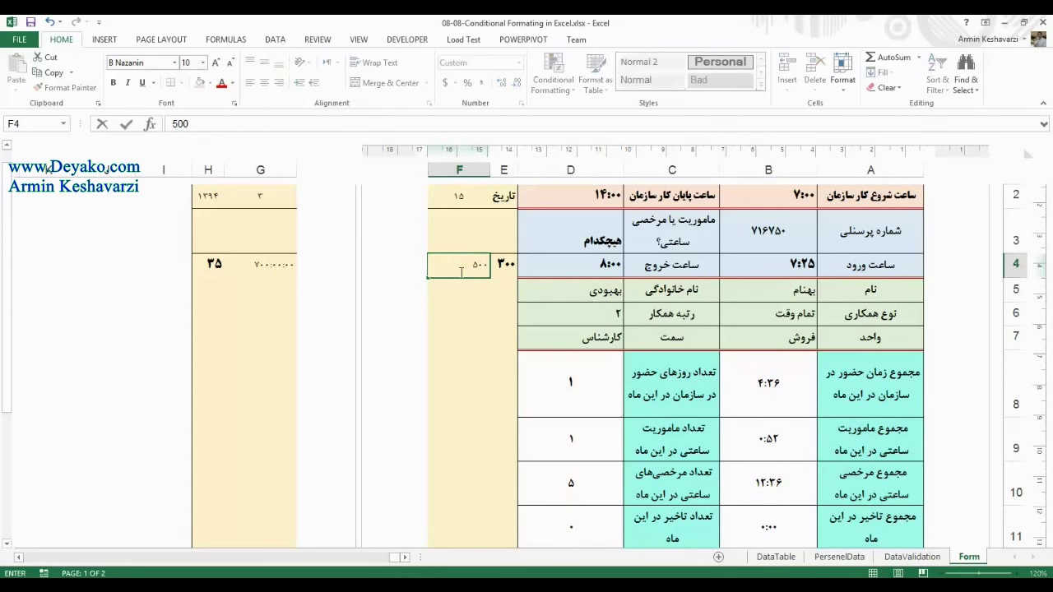
pyautogui.write('00')
pyautogui.write('00:00')
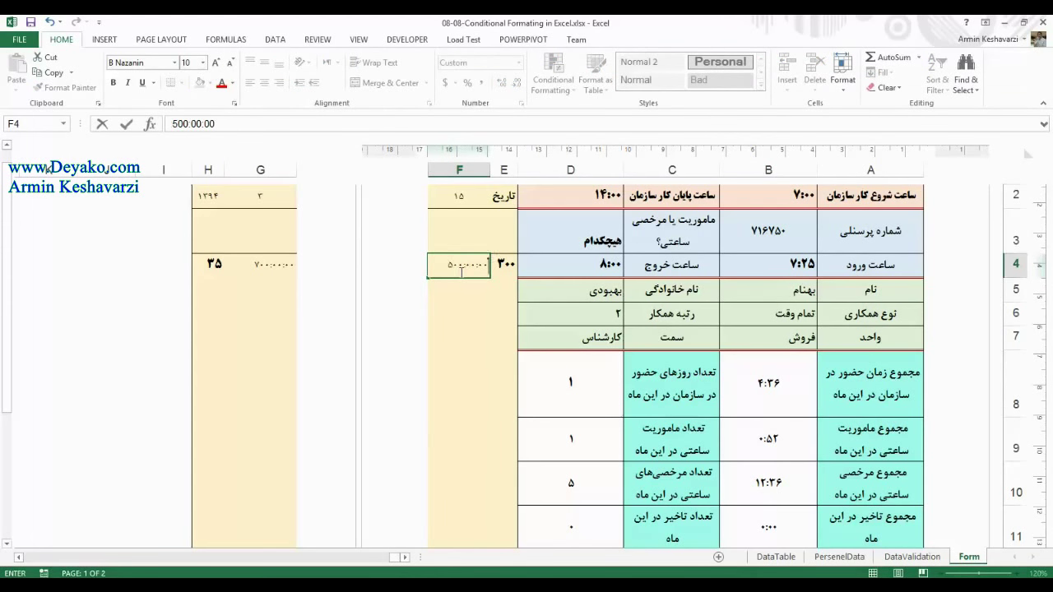
pyautogui.press('Return')
# Enter the test values 600:00 and then 7:00 in B8 to watch its fill change.
pyautogui.click(765, 394)
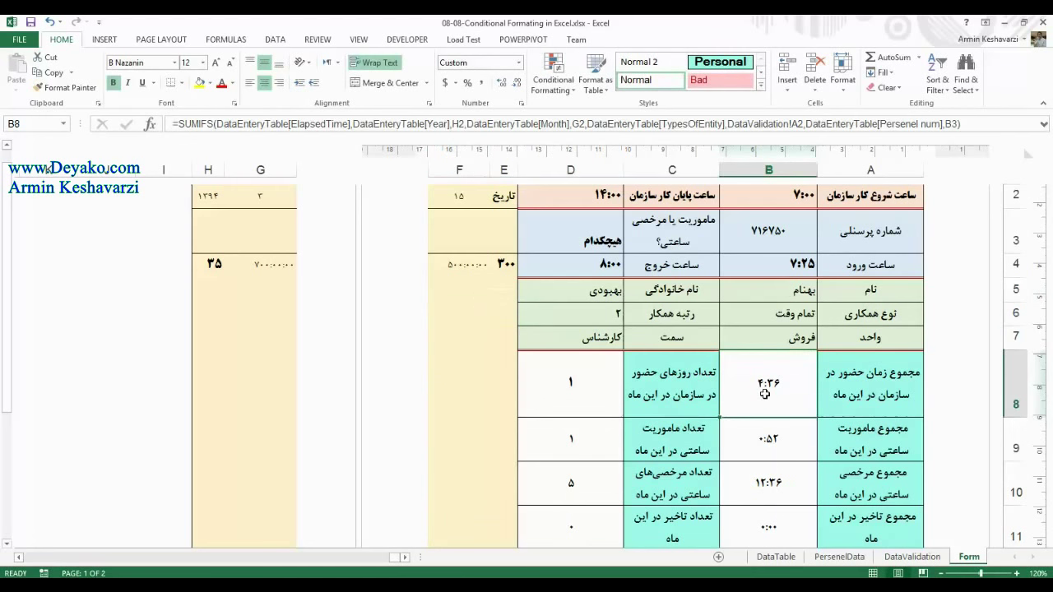
pyautogui.write('600')
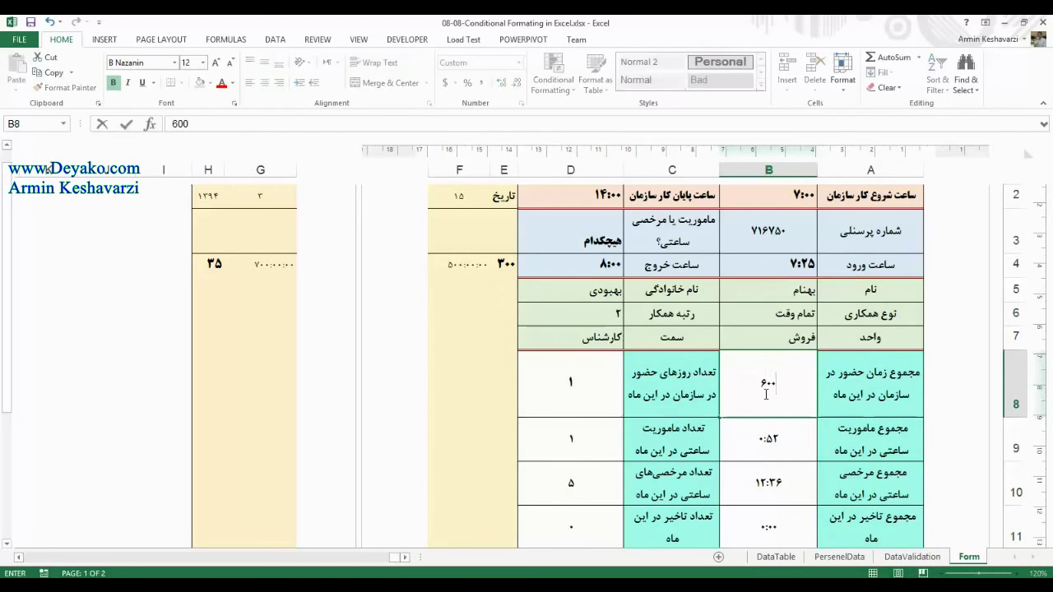
pyautogui.write(':00')
pyautogui.press('Return')
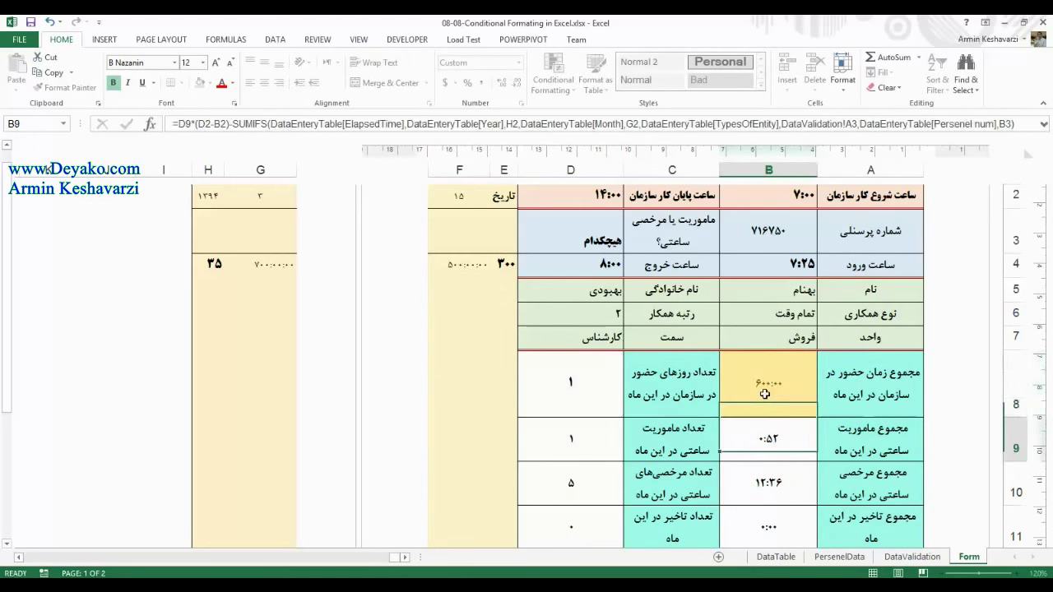
pyautogui.click(765, 394)
pyautogui.click(790, 437)
pyautogui.click(788, 394)
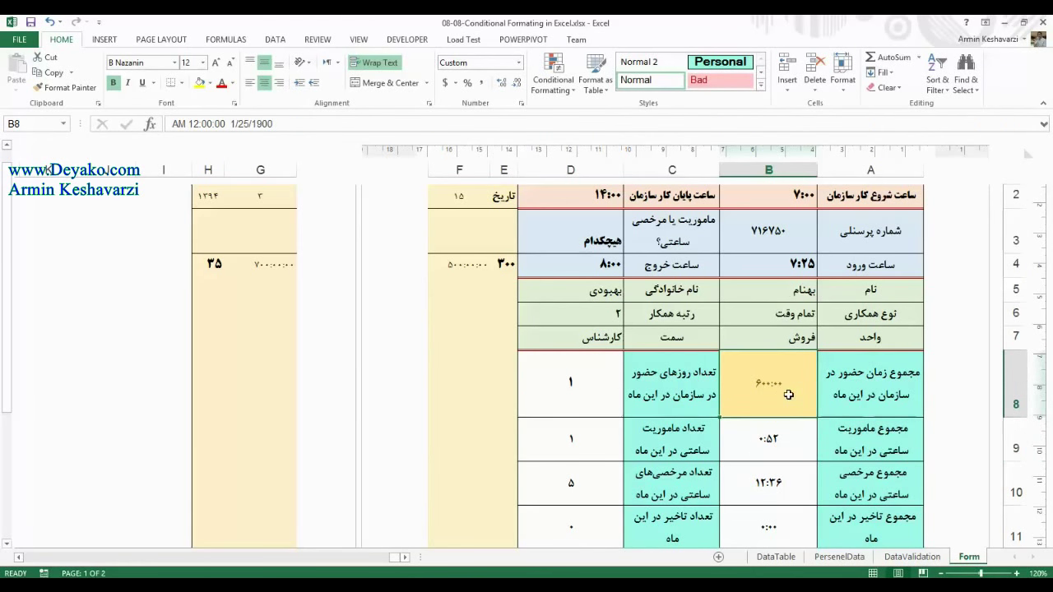
pyautogui.write('7')
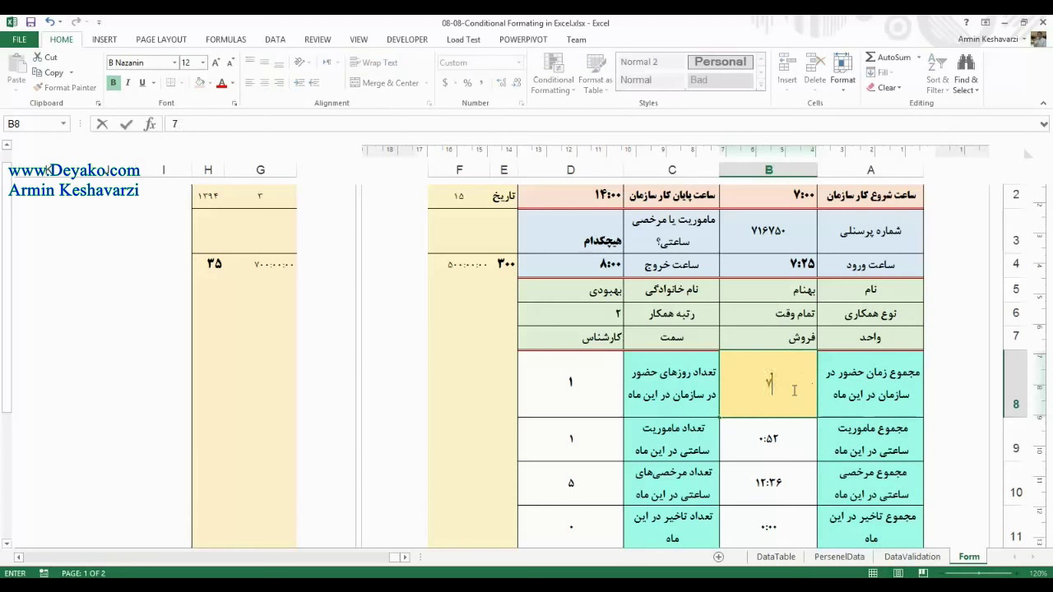
pyautogui.write('00:00')
pyautogui.press('Return')
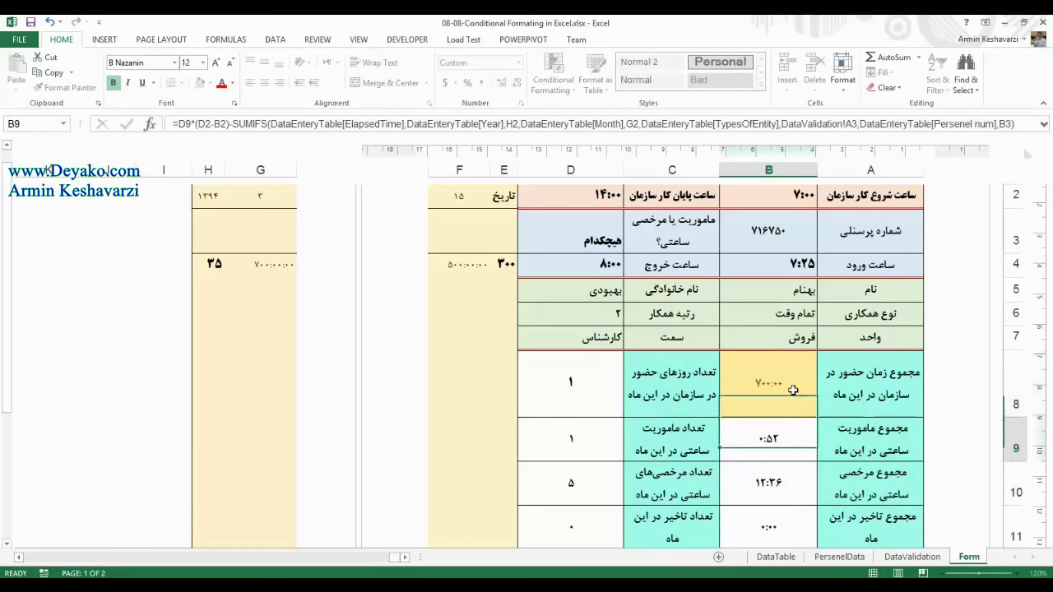
# Enter 750:00:00 in B8, which the existing rules fill pink.
pyautogui.click(794, 390)
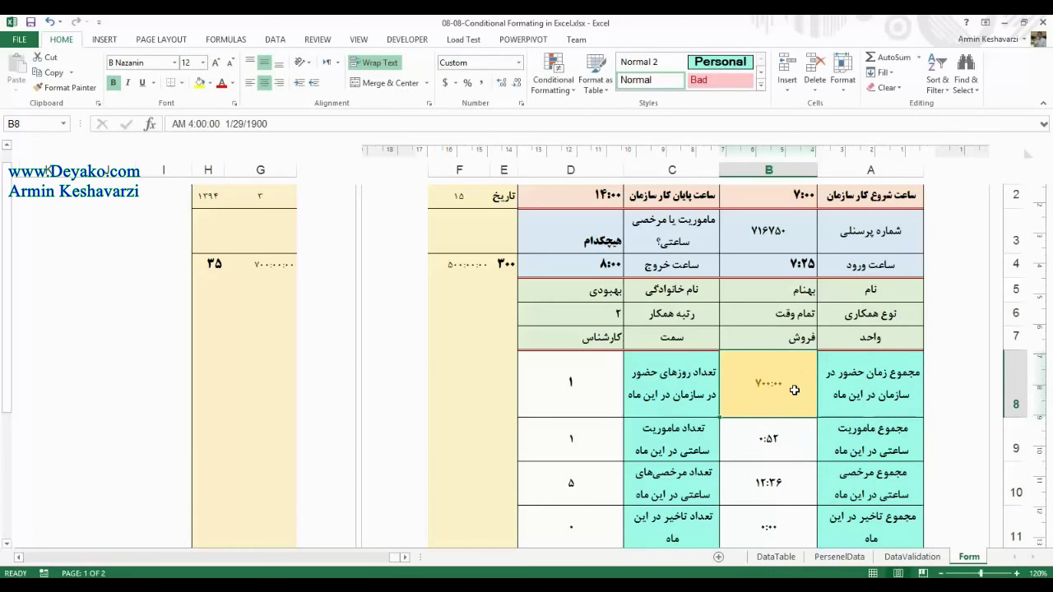
pyautogui.write('7')
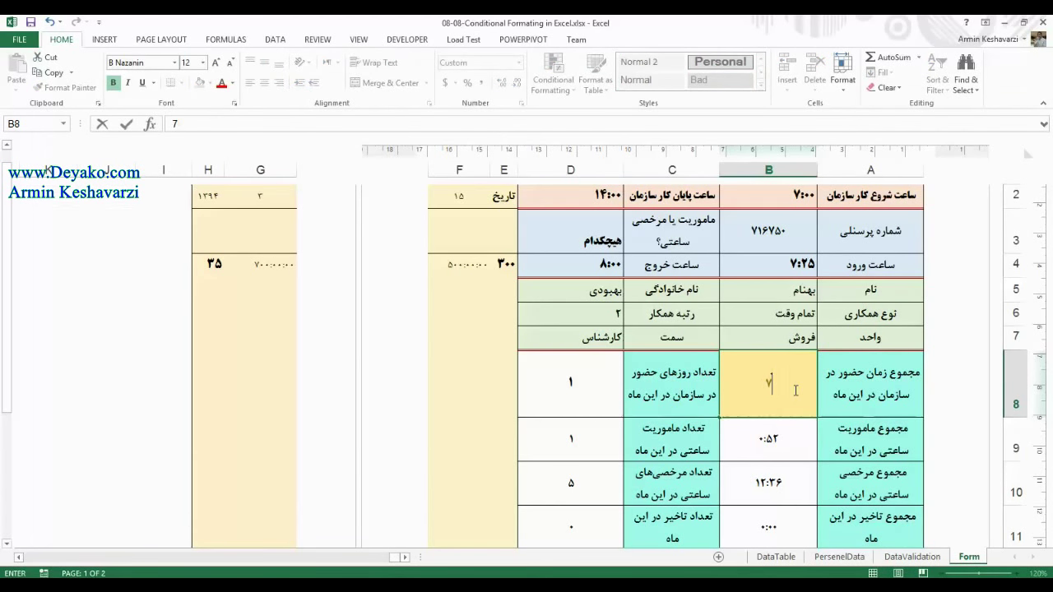
pyautogui.write('50:00:00')
pyautogui.press('Return')
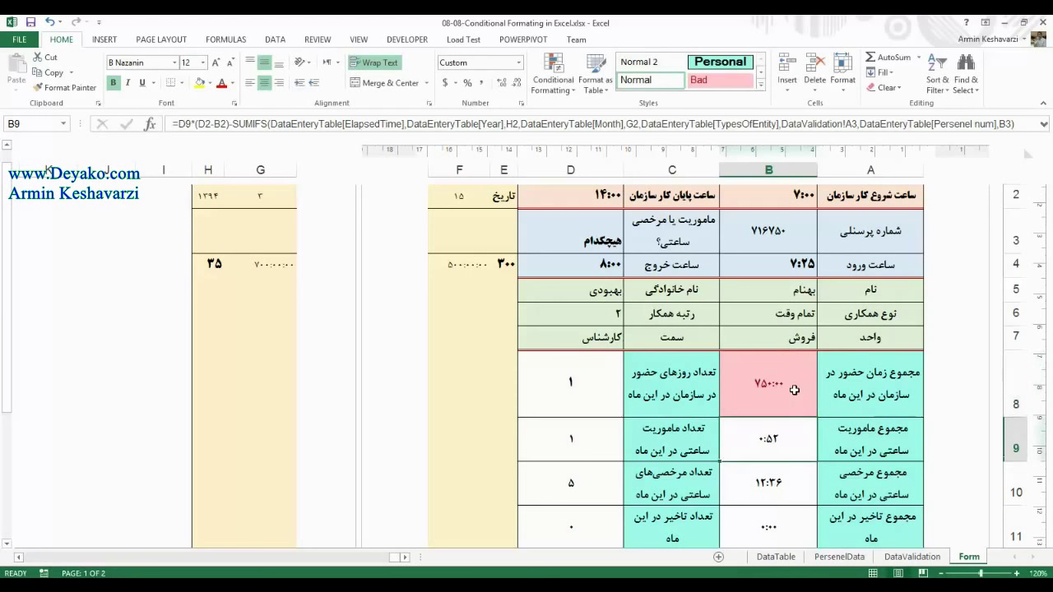
pyautogui.click(794, 390)
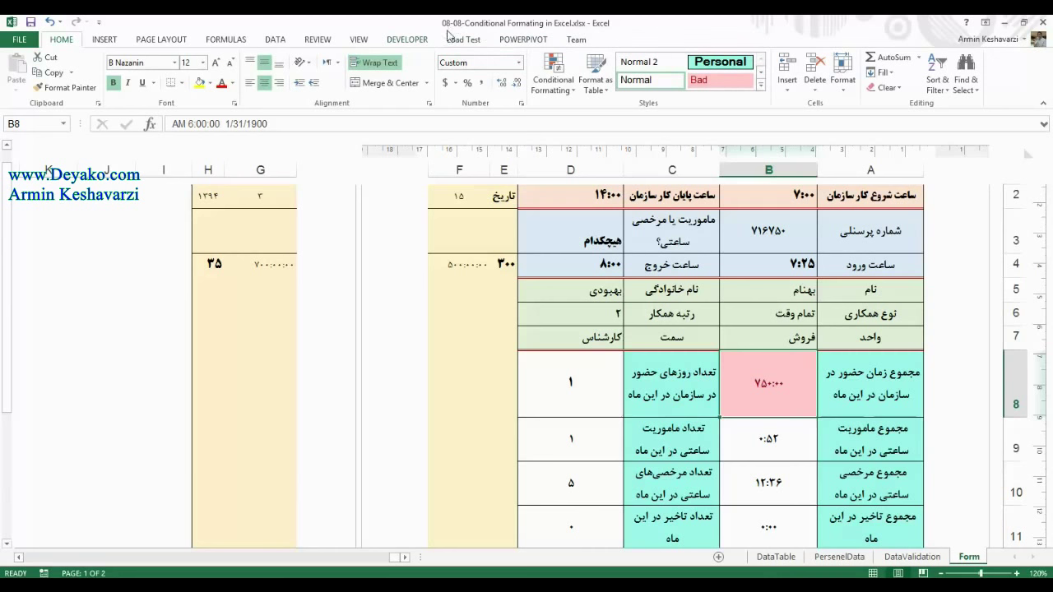
pyautogui.click(553, 74)
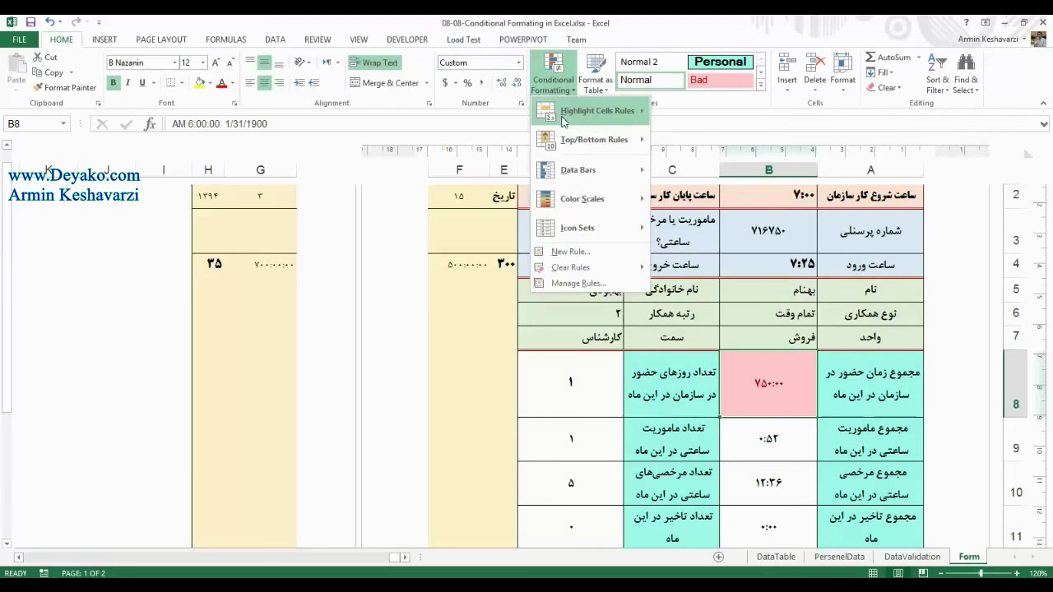
# Browse the Conditional Formatting submenus, then open Manage Rules to list B8's rules.
pyautogui.moveTo(644, 121)
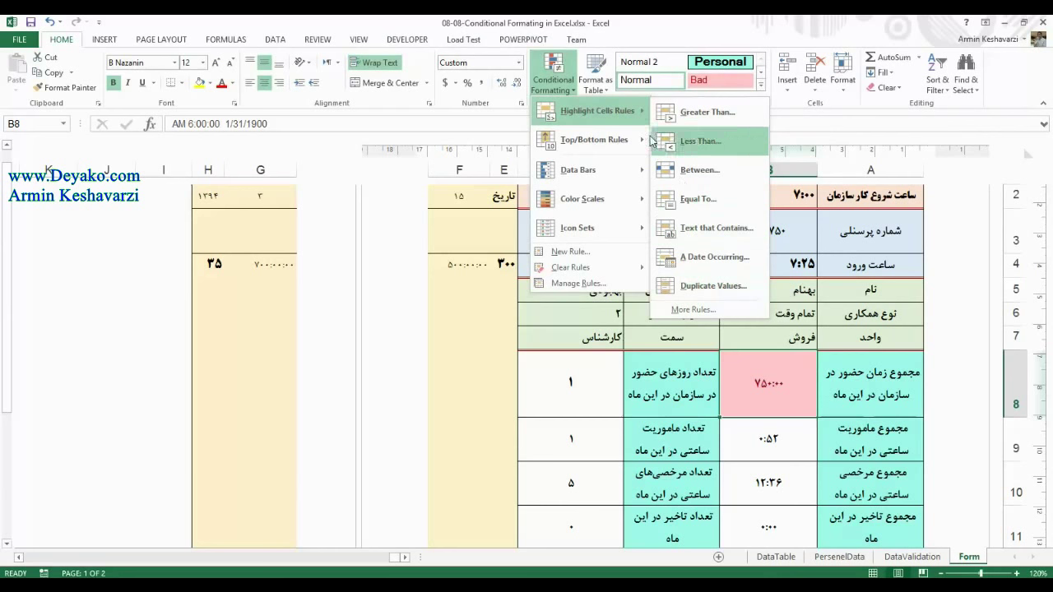
pyautogui.click(788, 481)
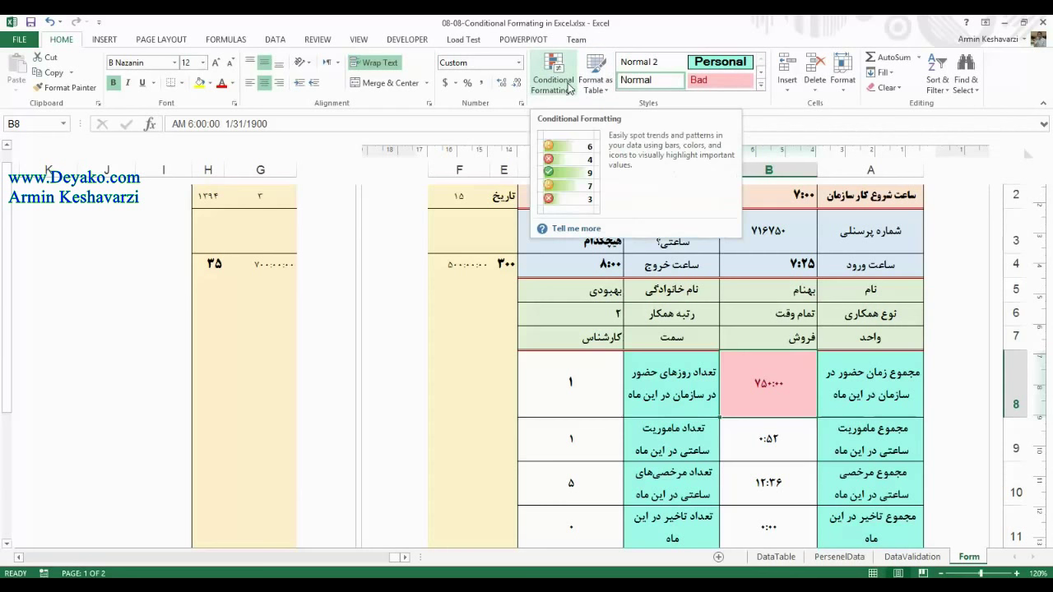
pyautogui.click(569, 88)
pyautogui.moveTo(569, 107)
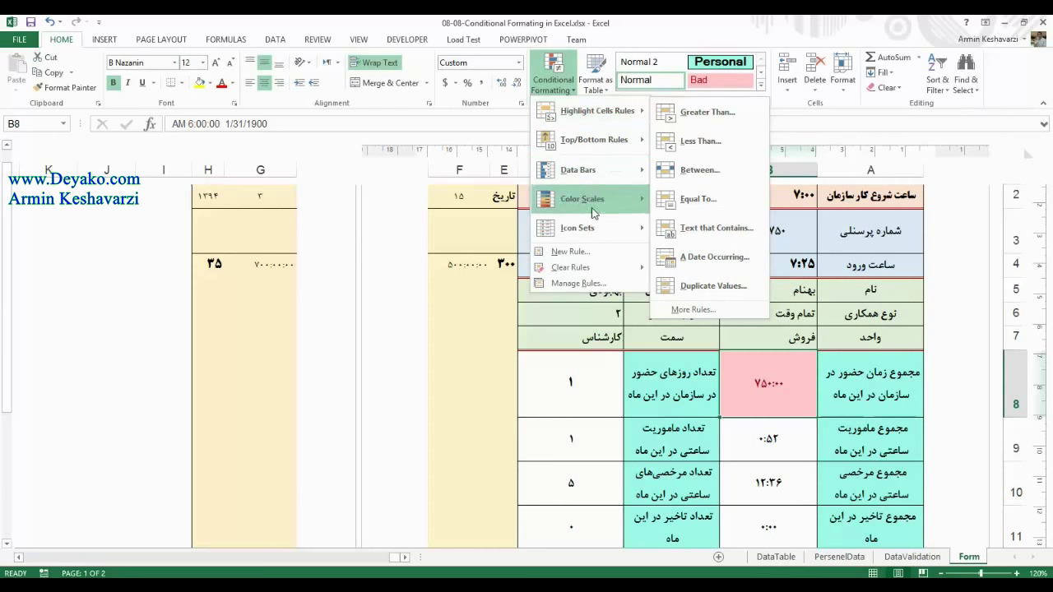
pyautogui.moveTo(582, 267)
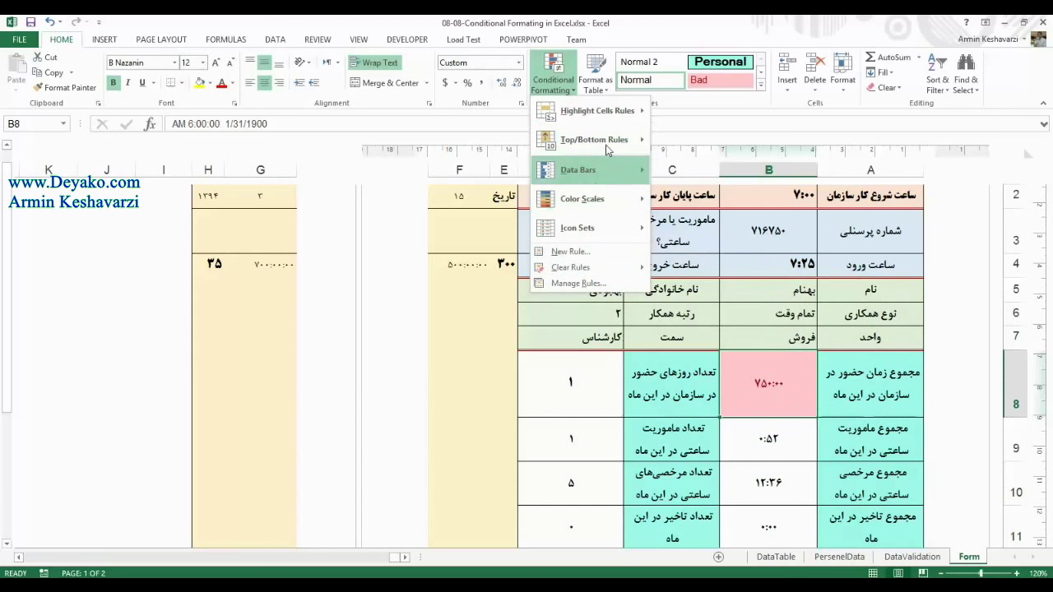
pyautogui.moveTo(586, 233)
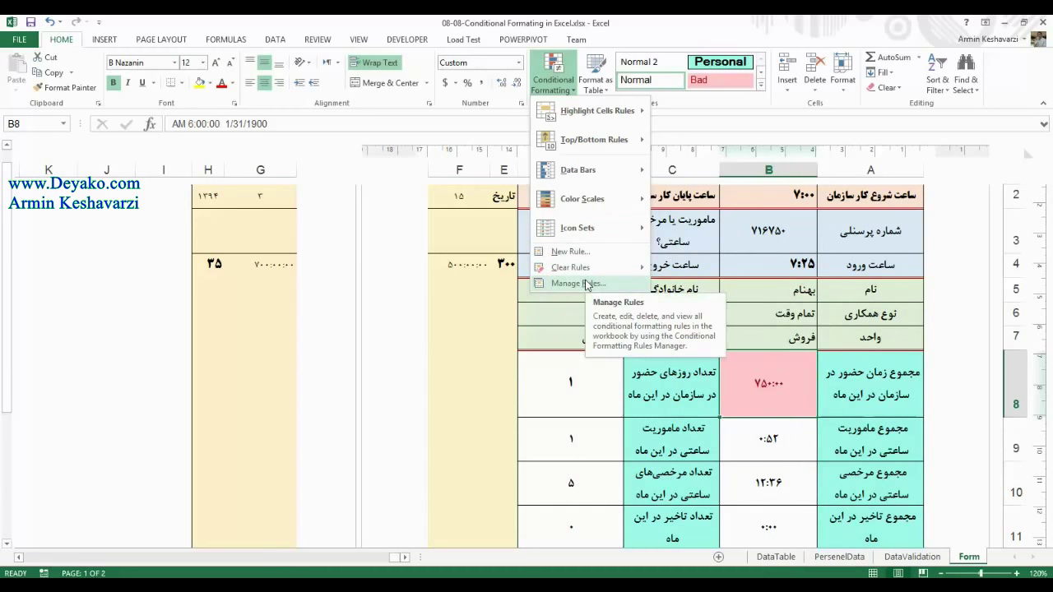
pyautogui.click(587, 283)
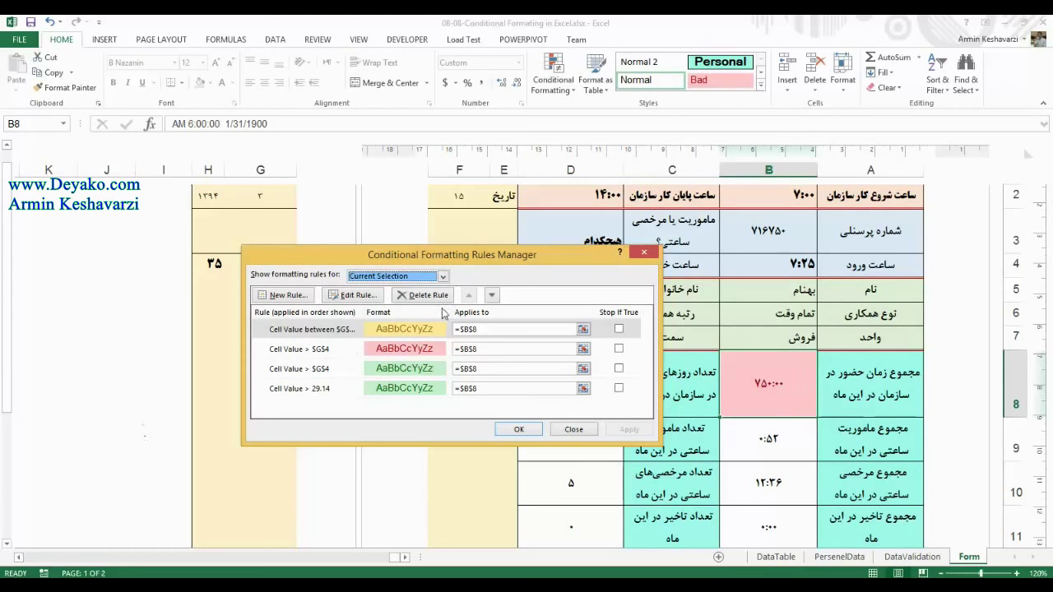
# Delete the pink >$G$4 rule and the >29.14 rule, apply the changes, and reselect B8.
pyautogui.click(415, 349)
pyautogui.click(426, 296)
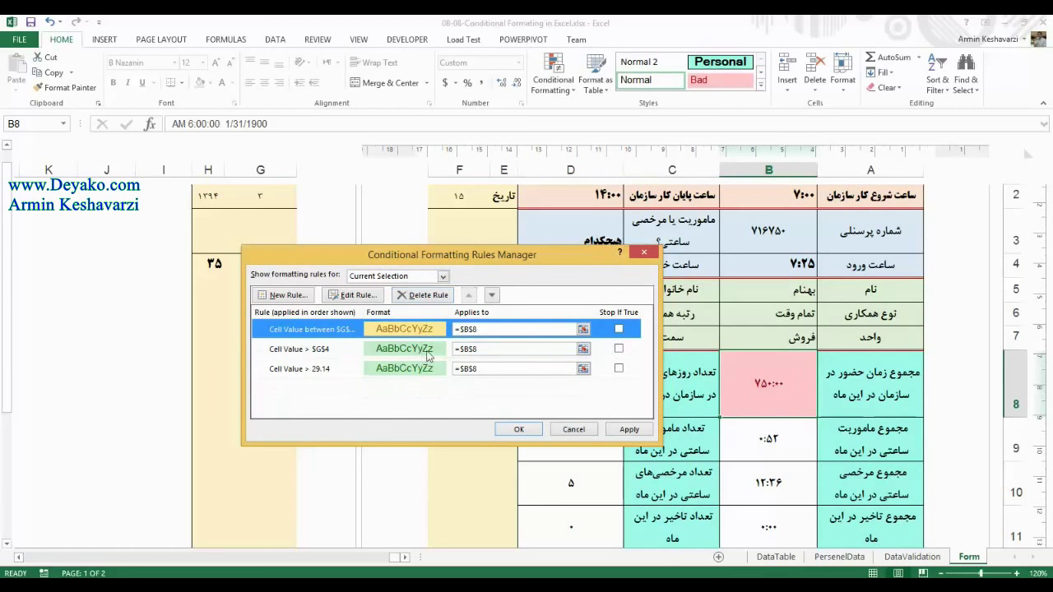
pyautogui.click(430, 369)
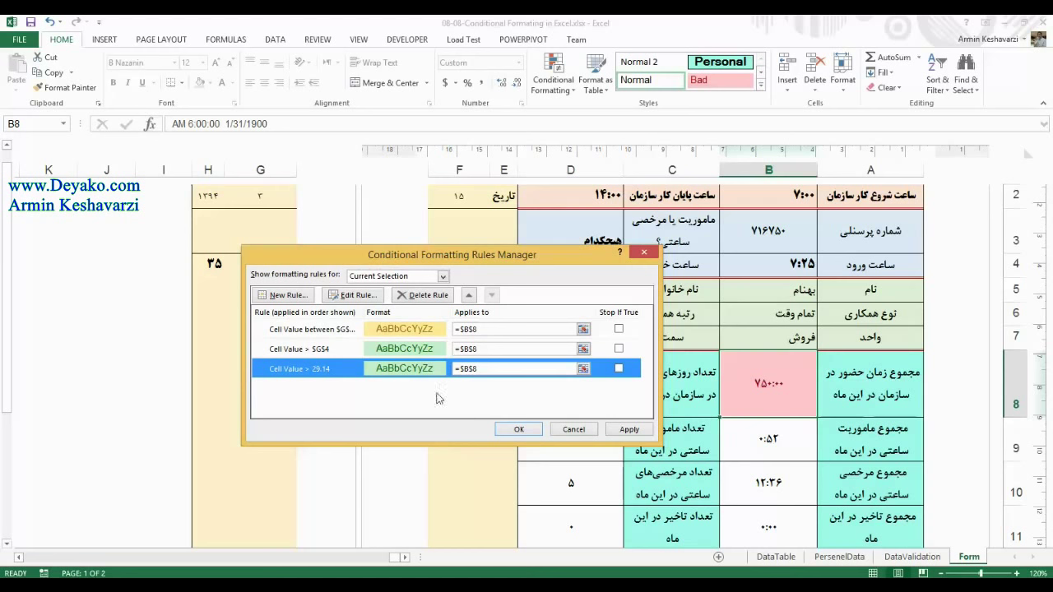
pyautogui.click(436, 298)
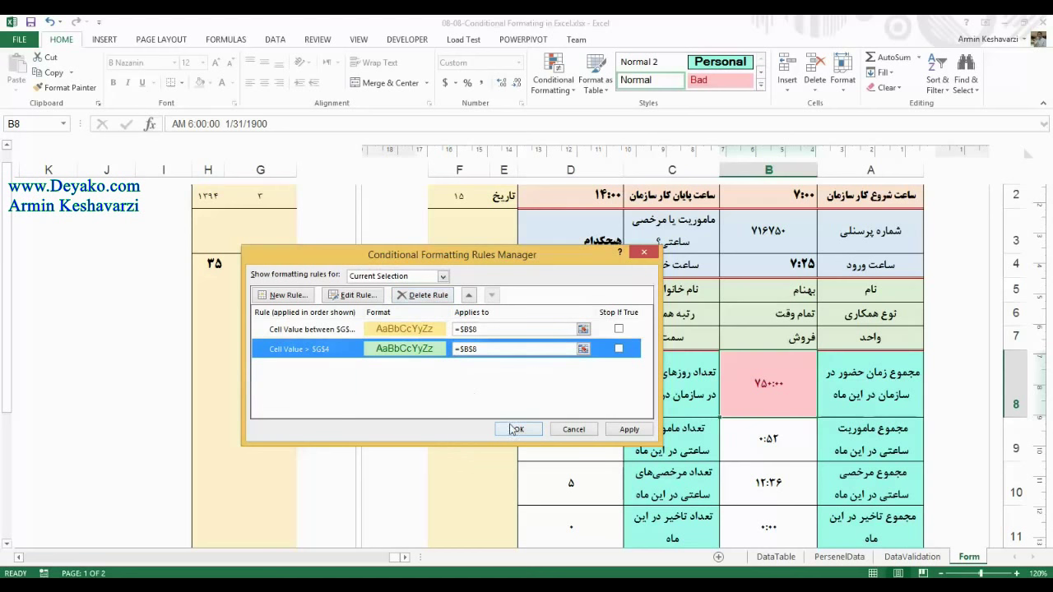
pyautogui.click(632, 429)
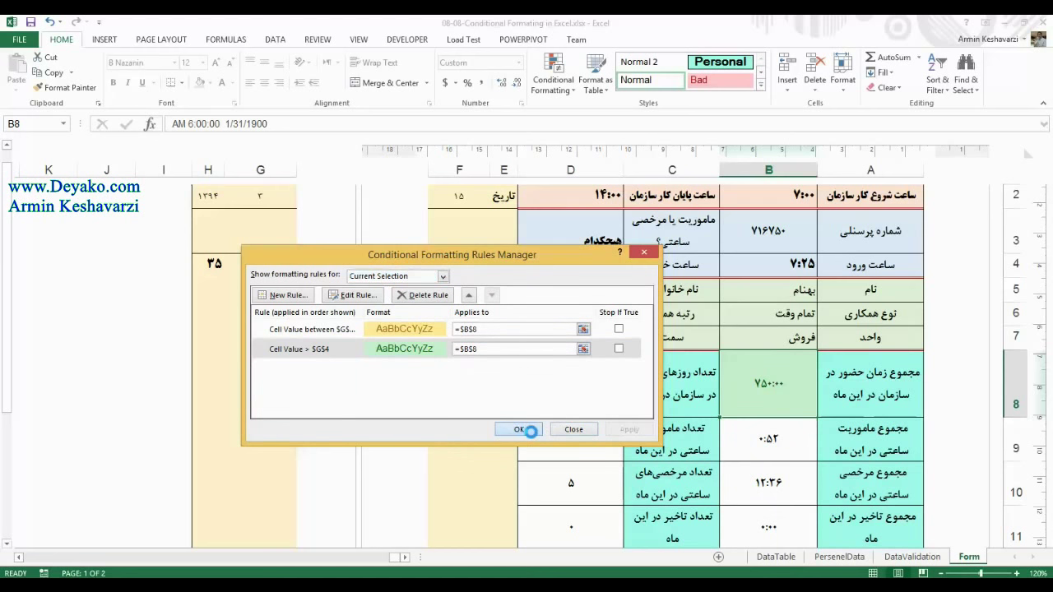
pyautogui.click(526, 430)
pyautogui.click(748, 443)
pyautogui.click(764, 380)
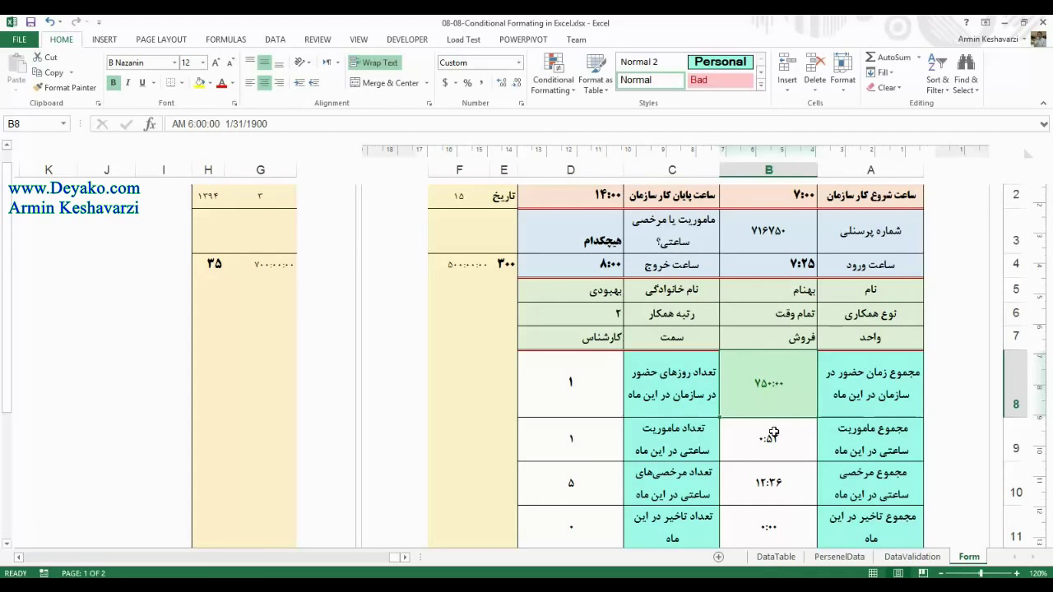
# Enter 600:00, then 700:00 in B8, which turns it yellow.
pyautogui.write('600:00')
pyautogui.press('Return')
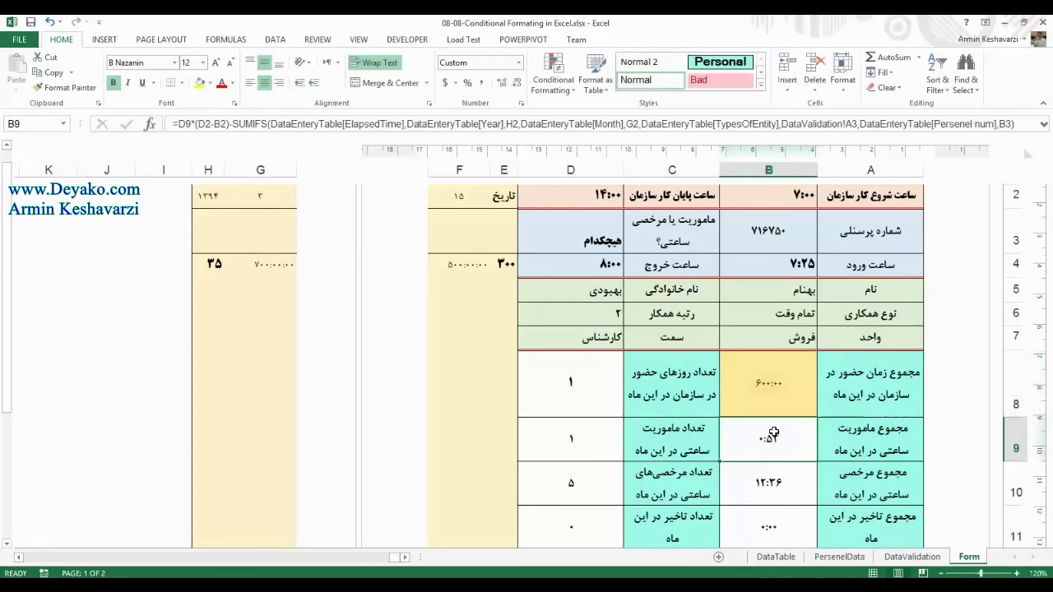
pyautogui.click(777, 380)
pyautogui.write('700:00')
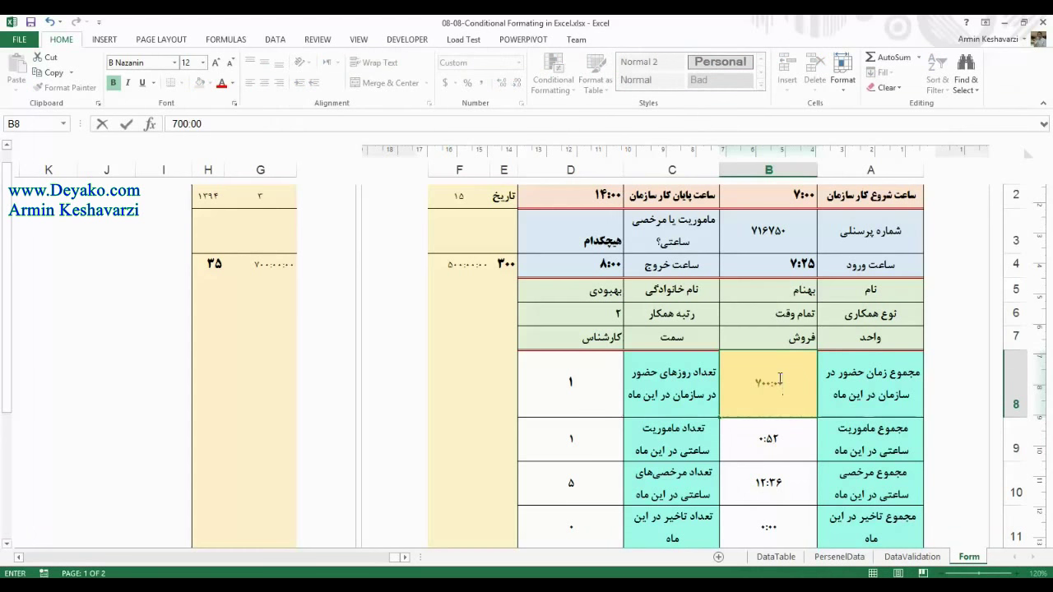
pyautogui.press('Return')
pyautogui.click(778, 379)
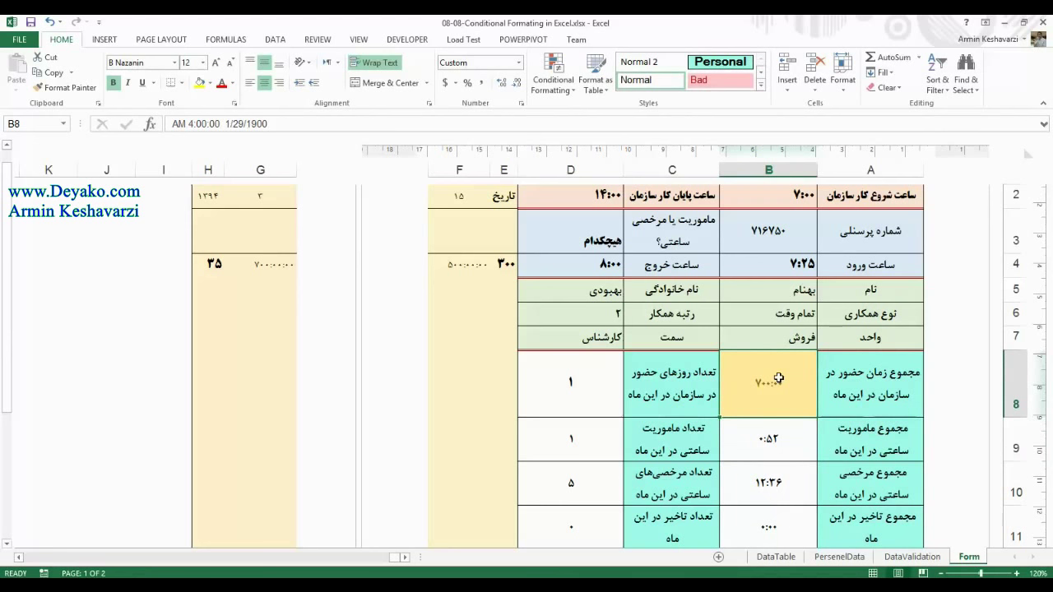
# Review B8's remaining rules in Manage Rules and close without changes.
pyautogui.click(566, 93)
pyautogui.click(598, 286)
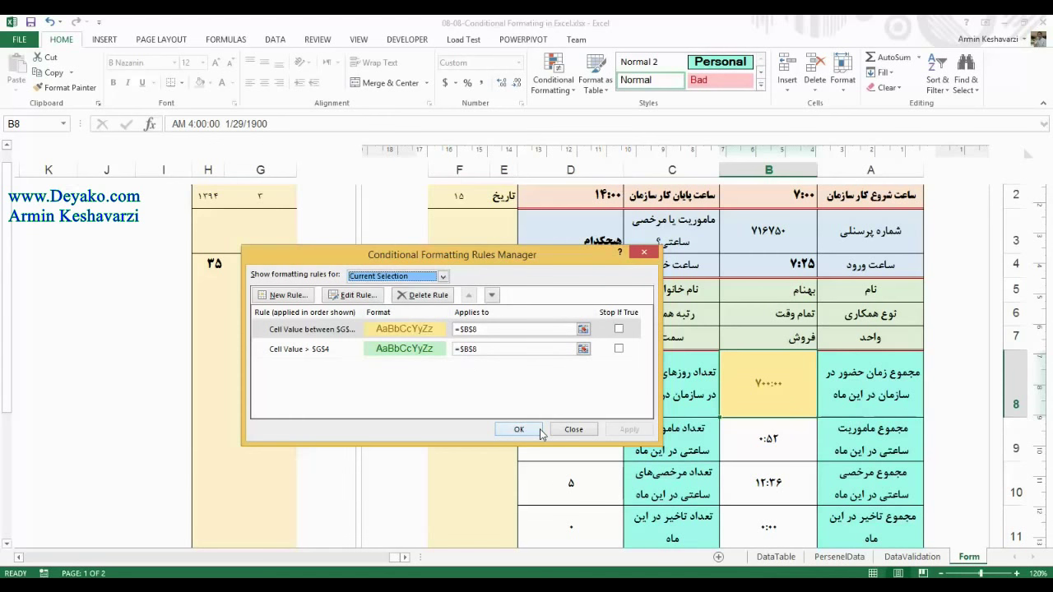
pyautogui.click(574, 429)
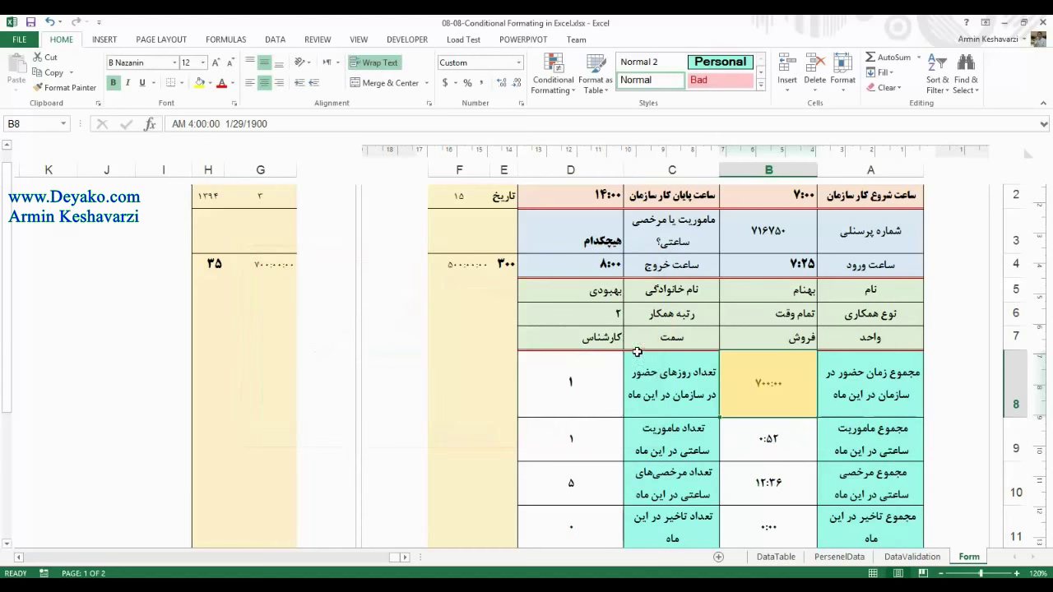
# Add a Less Than rule on B8 using F4, with Light Red Fill and Dark Red Text.
pyautogui.click(556, 85)
pyautogui.moveTo(592, 111)
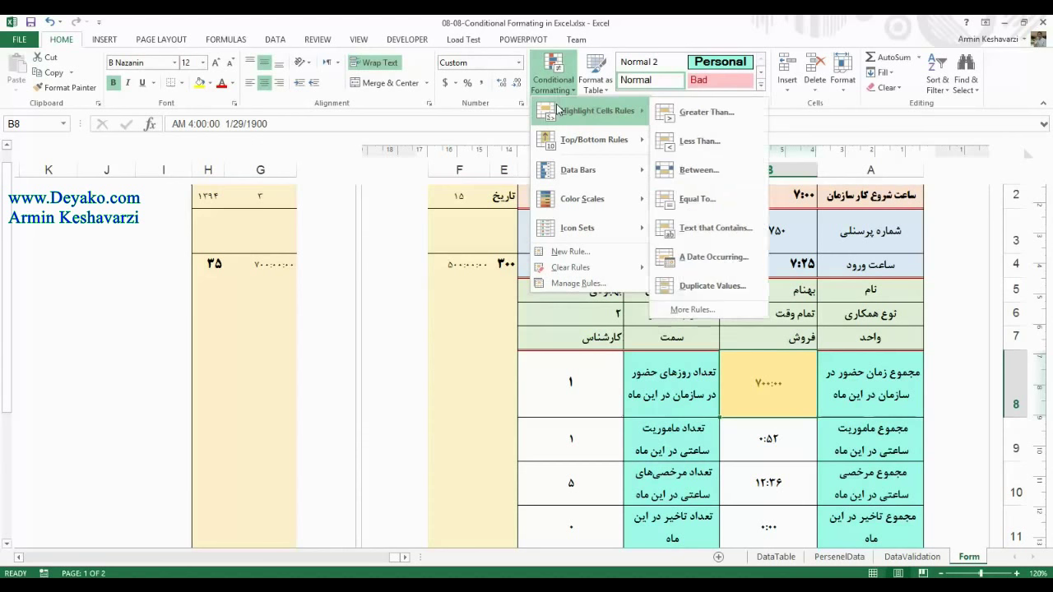
pyautogui.click(724, 139)
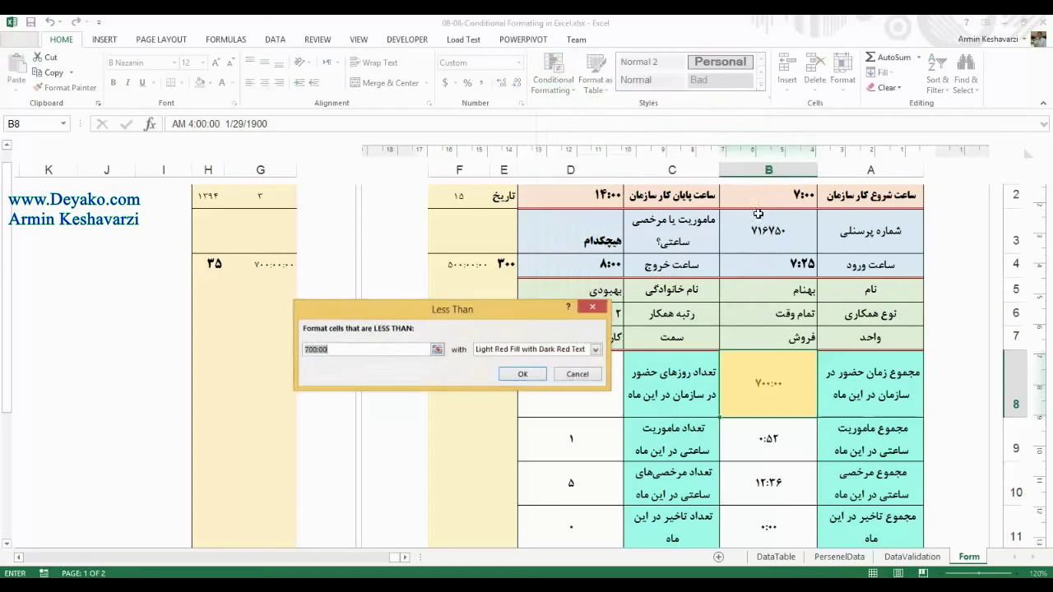
pyautogui.moveTo(491, 312); pyautogui.dragTo(513, 318)
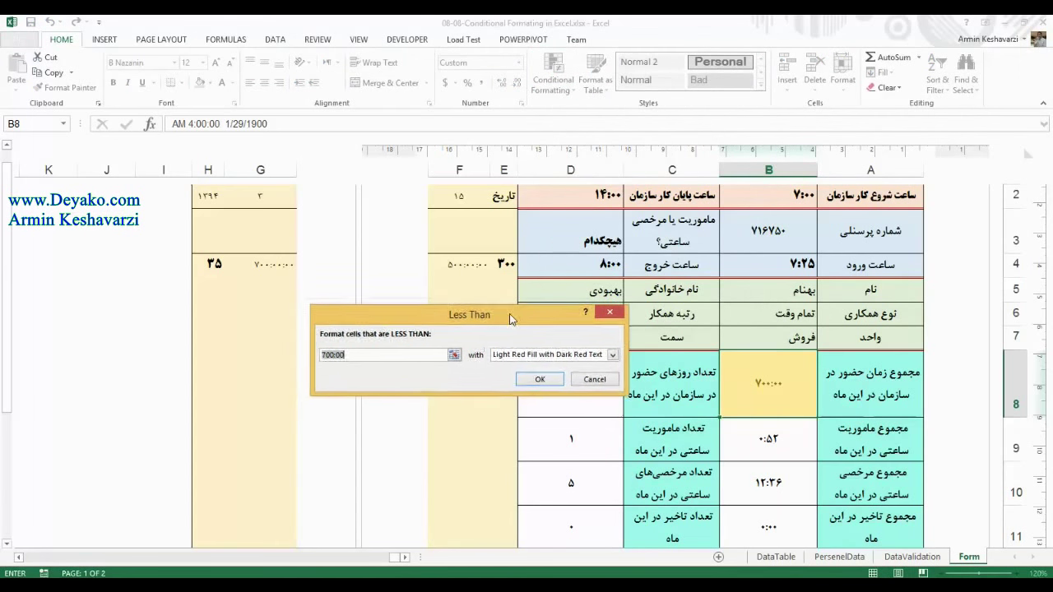
pyautogui.click(465, 267)
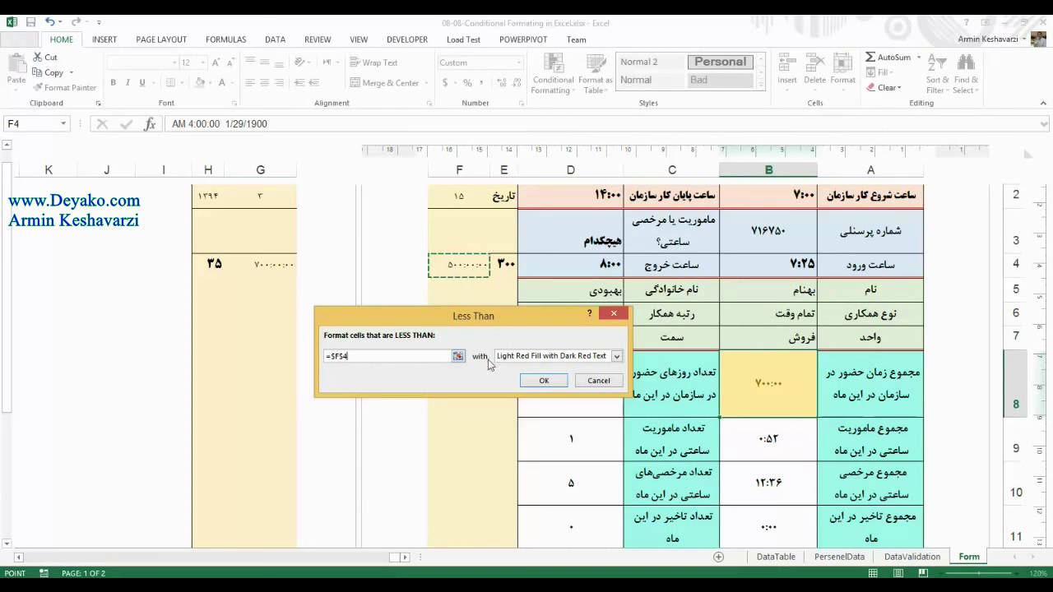
pyautogui.click(616, 356)
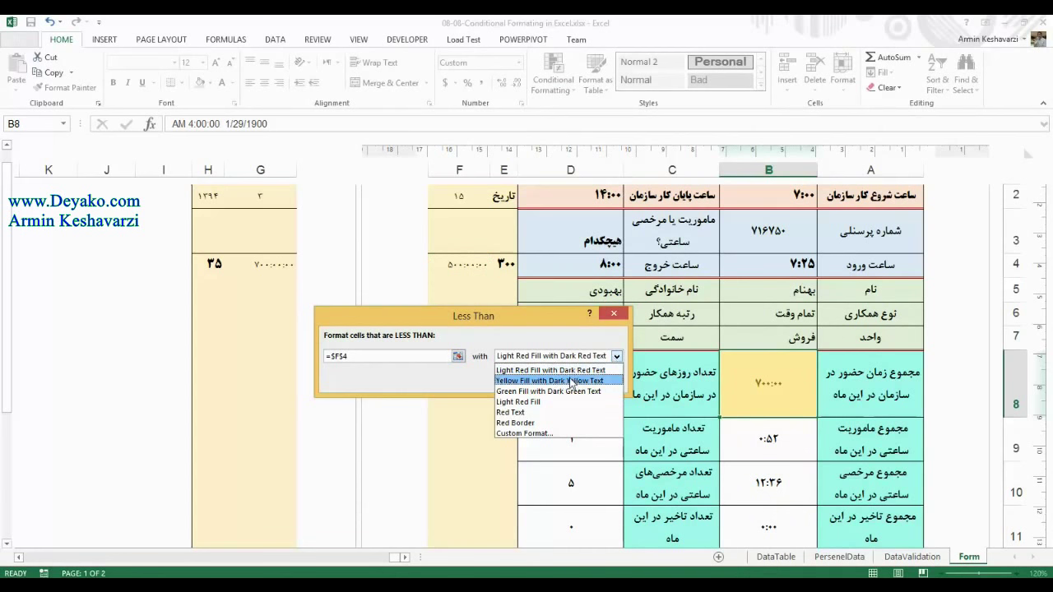
pyautogui.click(580, 371)
pyautogui.click(547, 380)
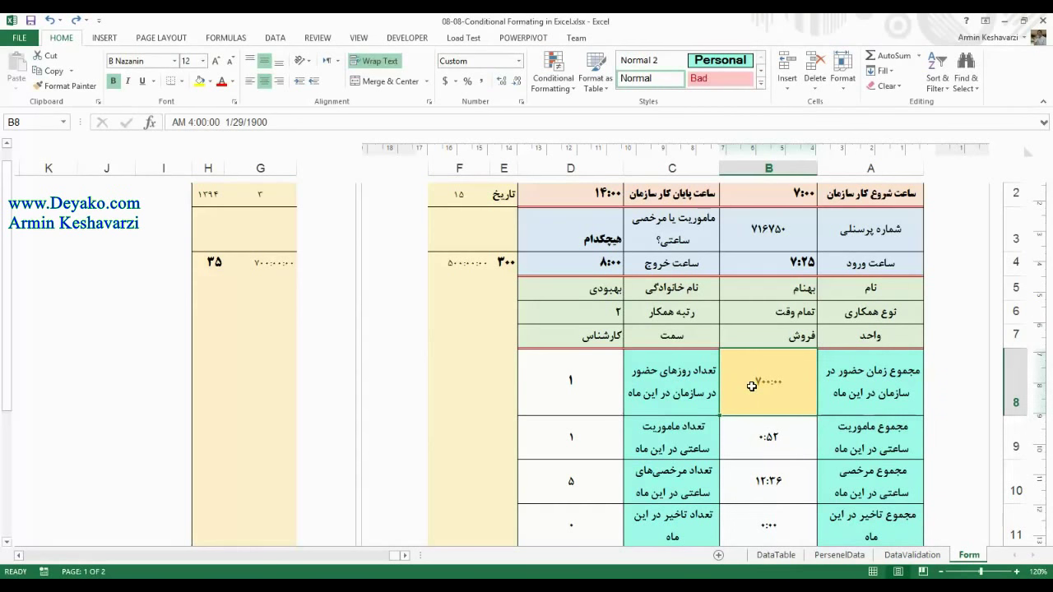
# Enter 450:00 in B8 so it shows light red, then check D8's day-count formula.
pyautogui.write('450:00')
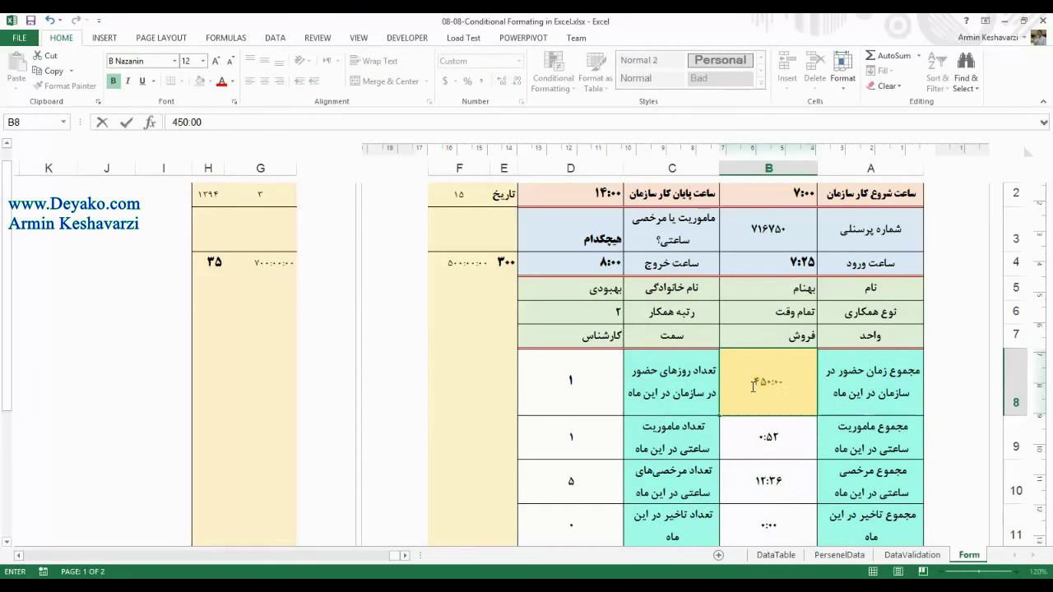
pyautogui.press('Return')
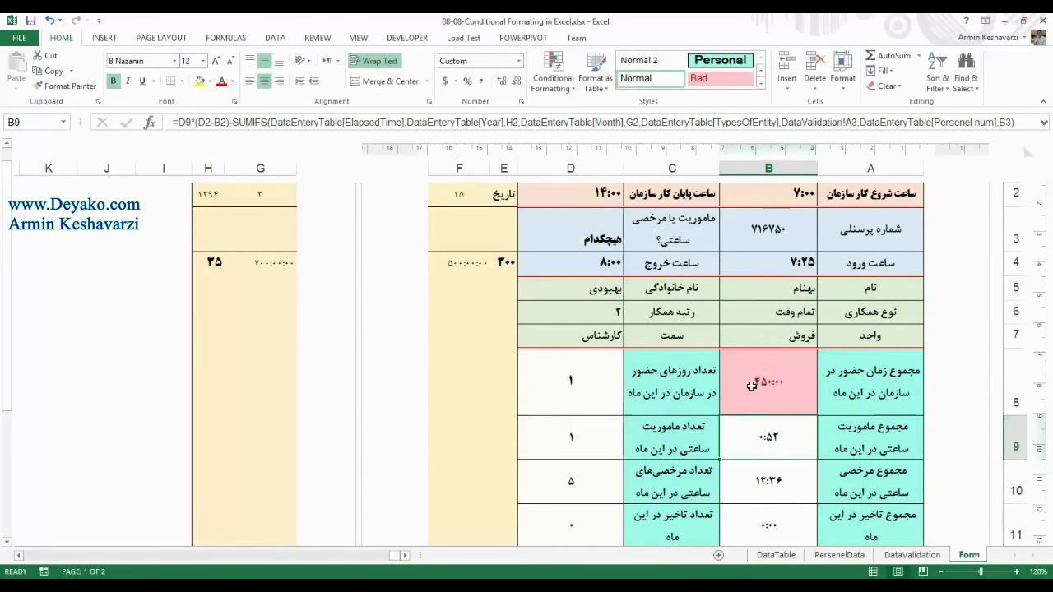
pyautogui.click(751, 386)
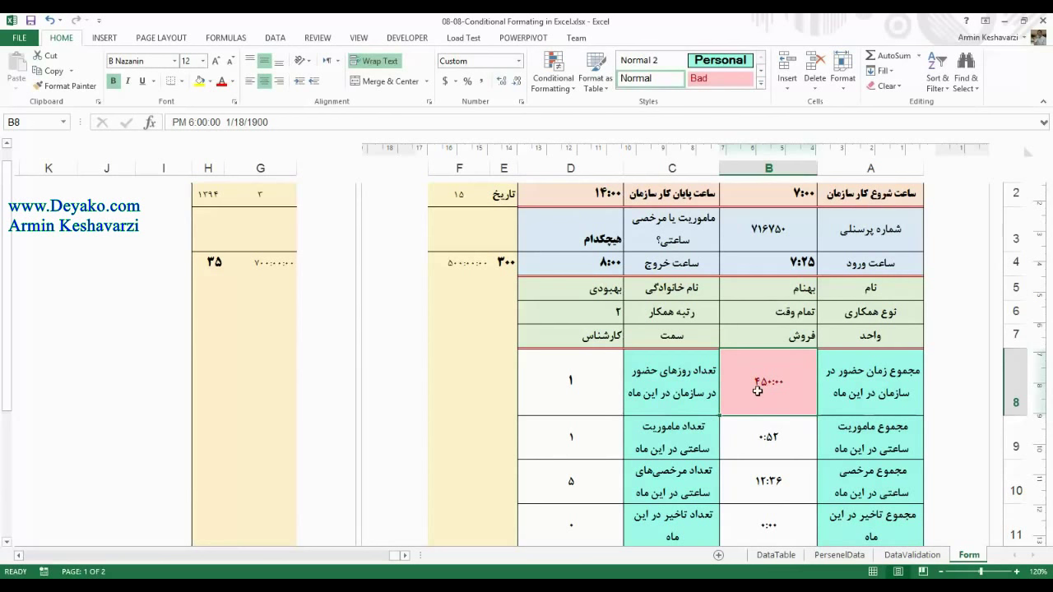
pyautogui.click(568, 86)
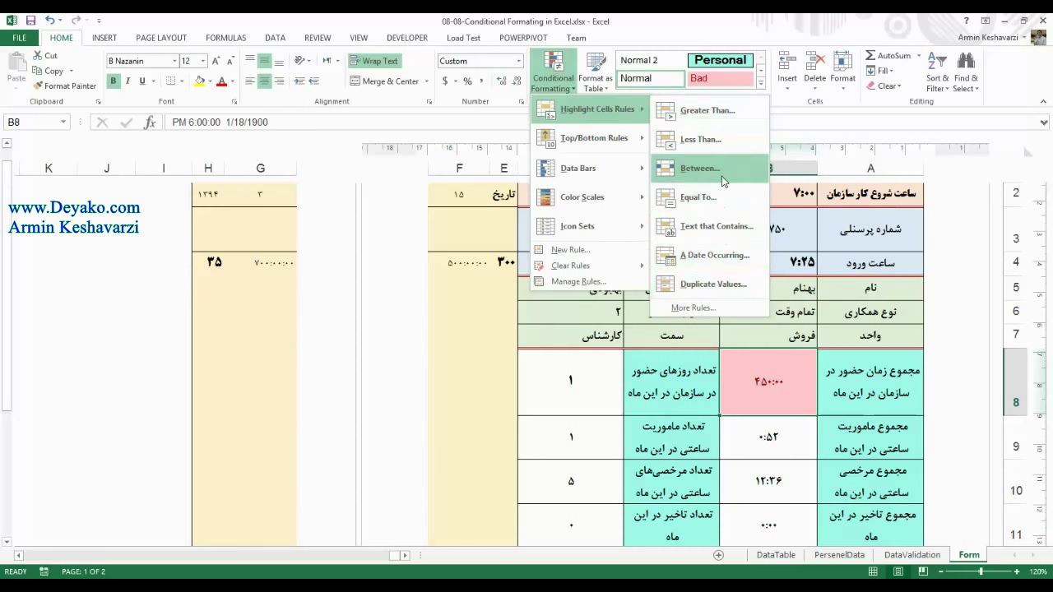
pyautogui.click(747, 387)
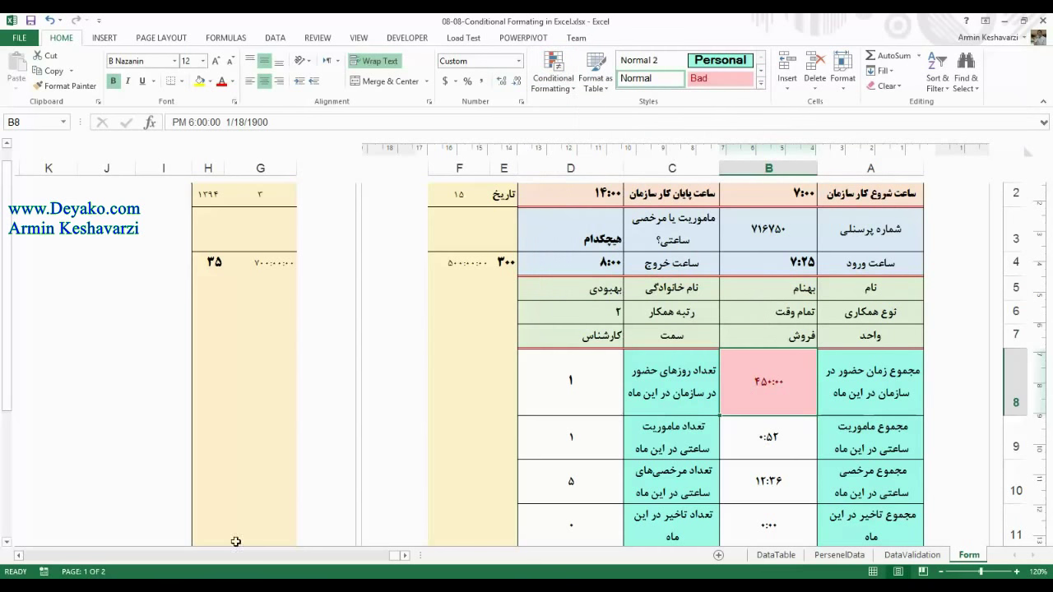
pyautogui.click(555, 385)
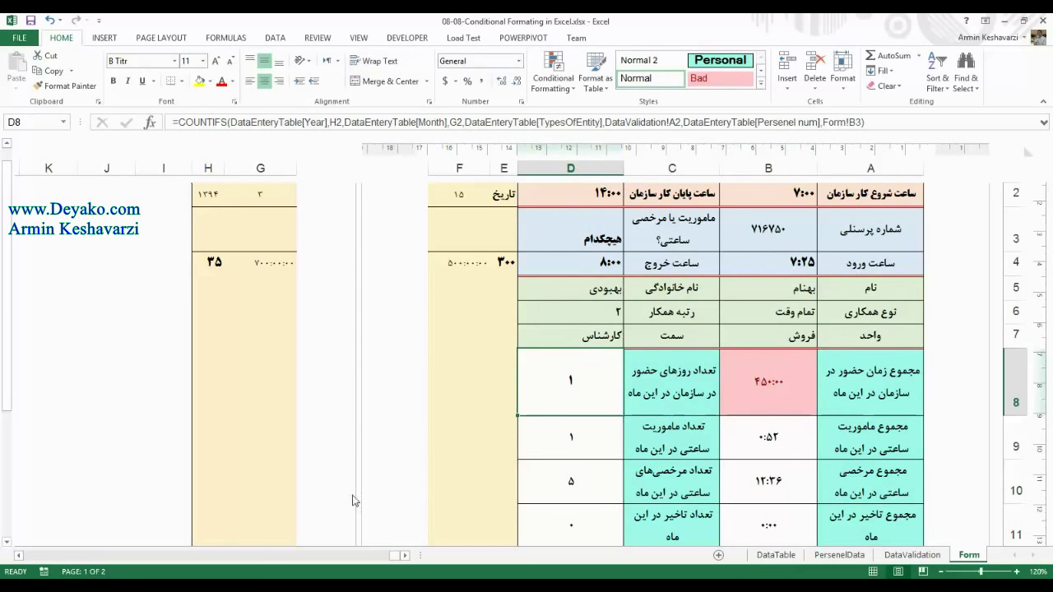
pyautogui.moveTo(318, 547)
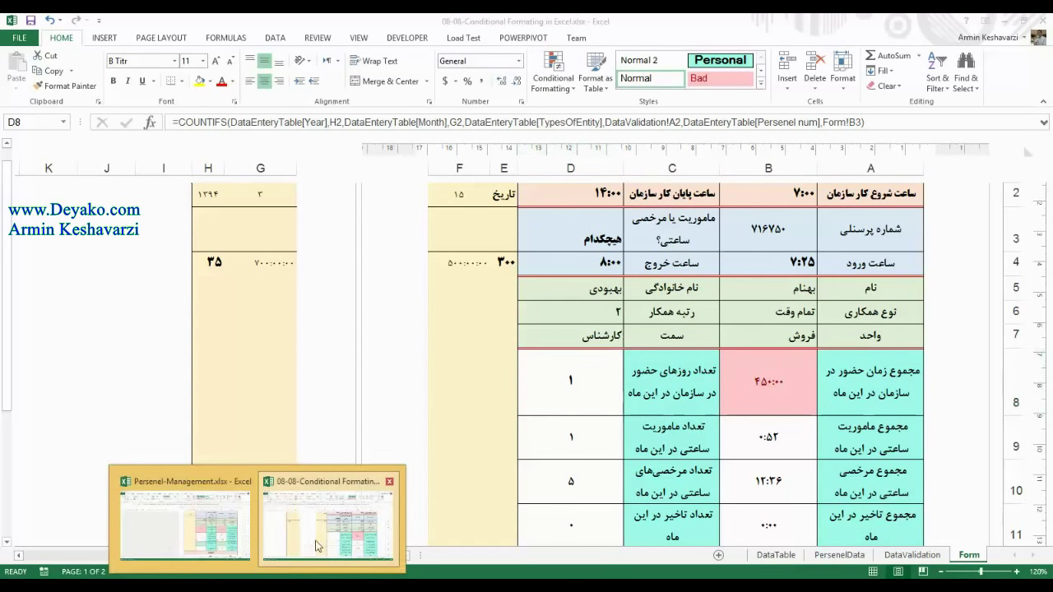
pyautogui.click(222, 538)
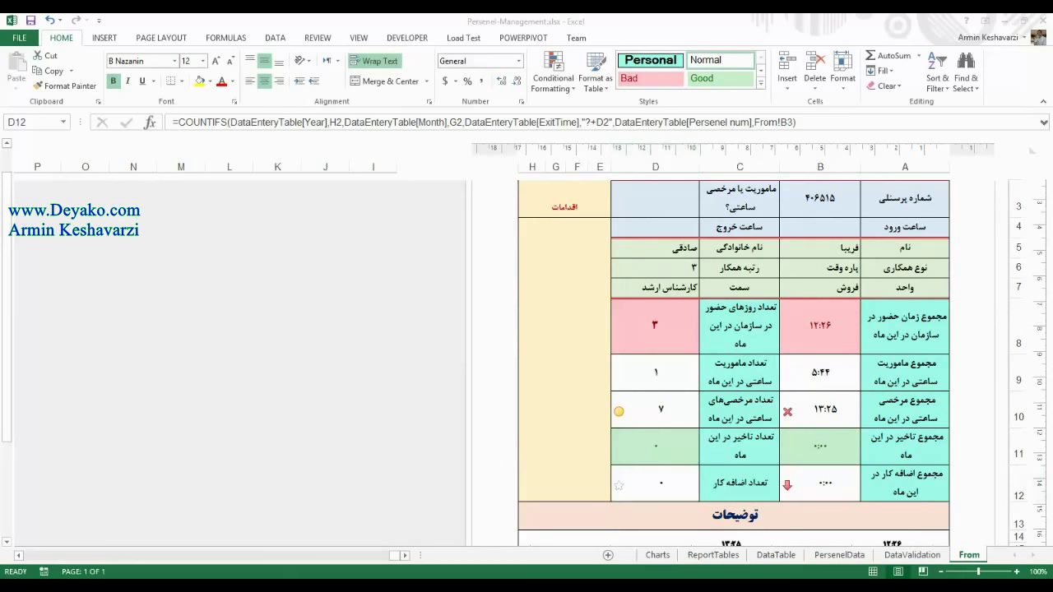
pyautogui.click(349, 530)
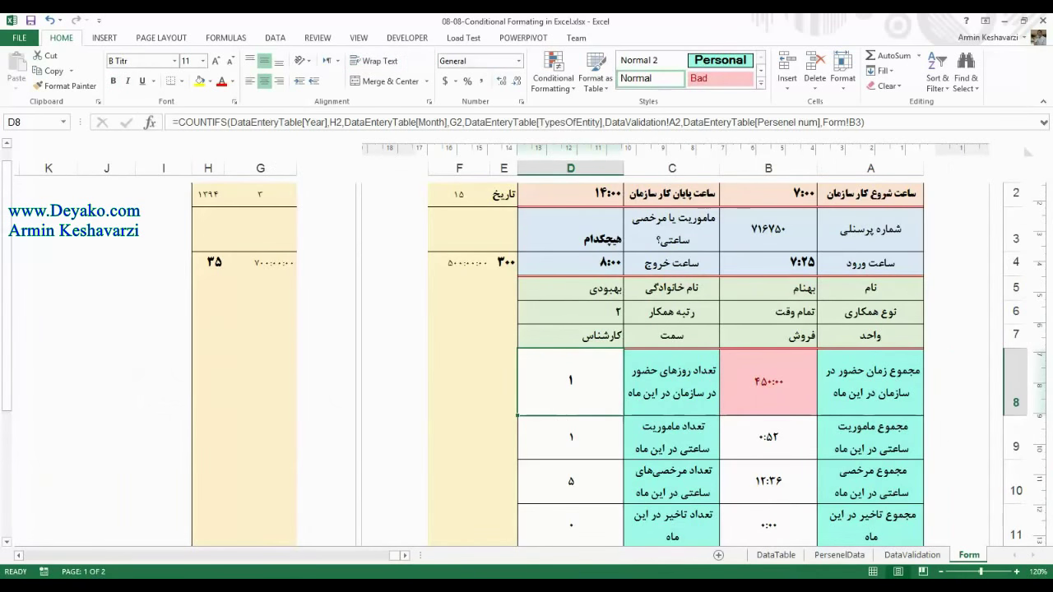
pyautogui.click(206, 526)
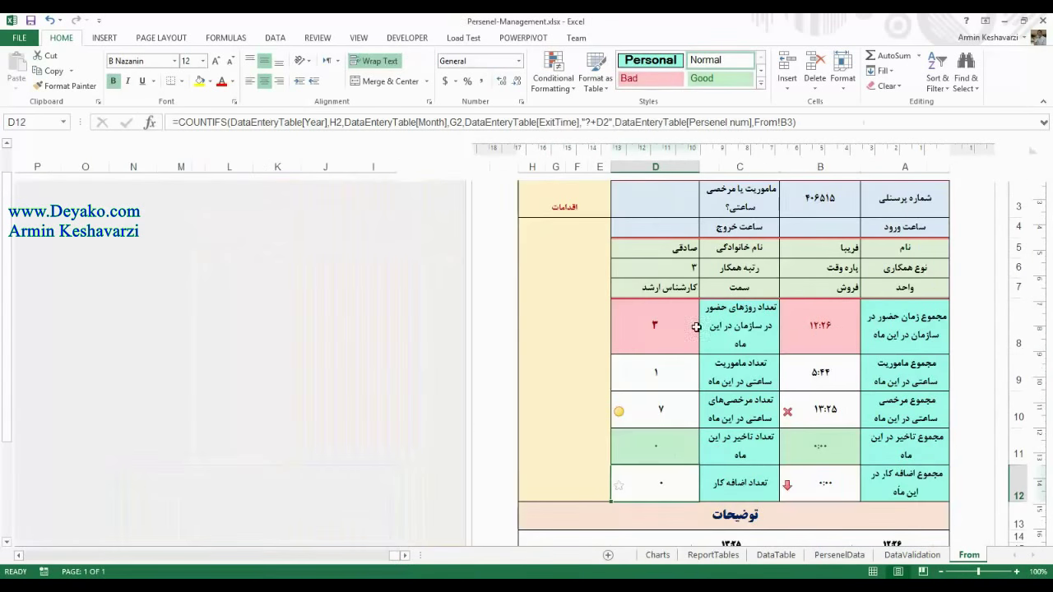
pyautogui.press('Left')
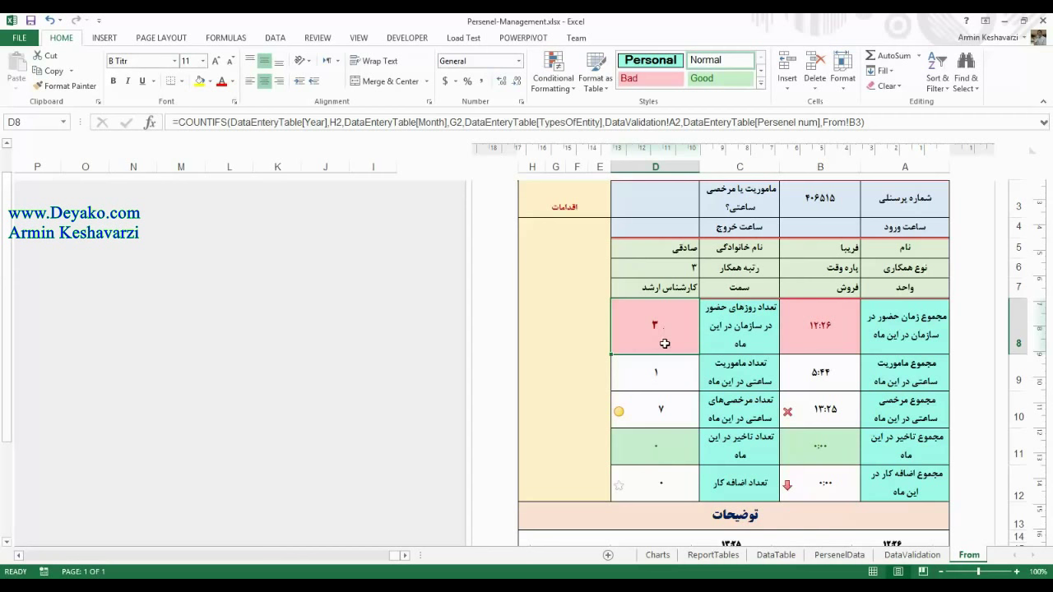
pyautogui.click(822, 408)
pyautogui.click(662, 418)
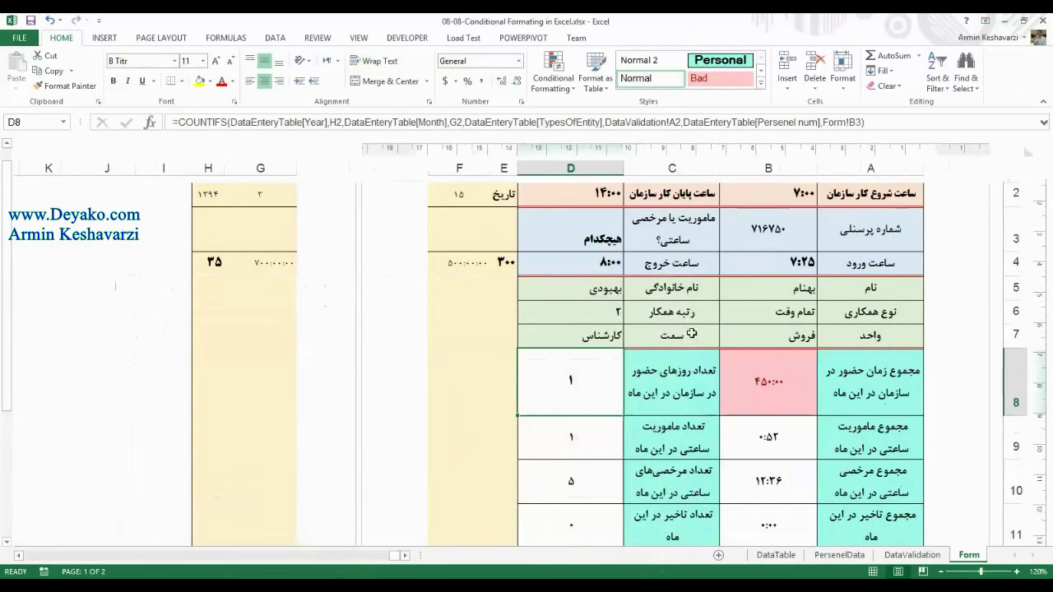
pyautogui.click(774, 479)
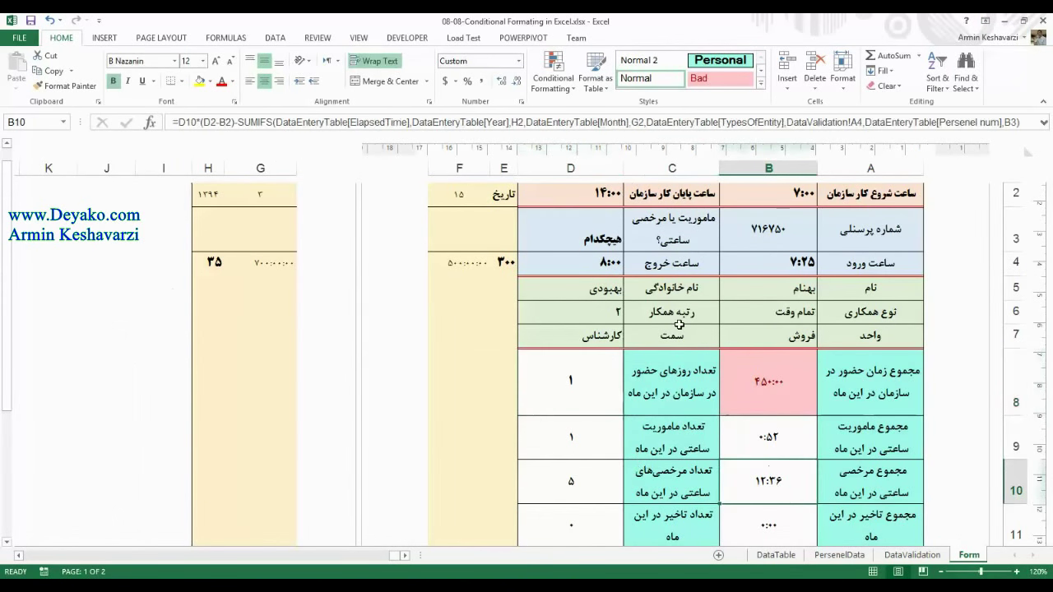
pyautogui.click(570, 69)
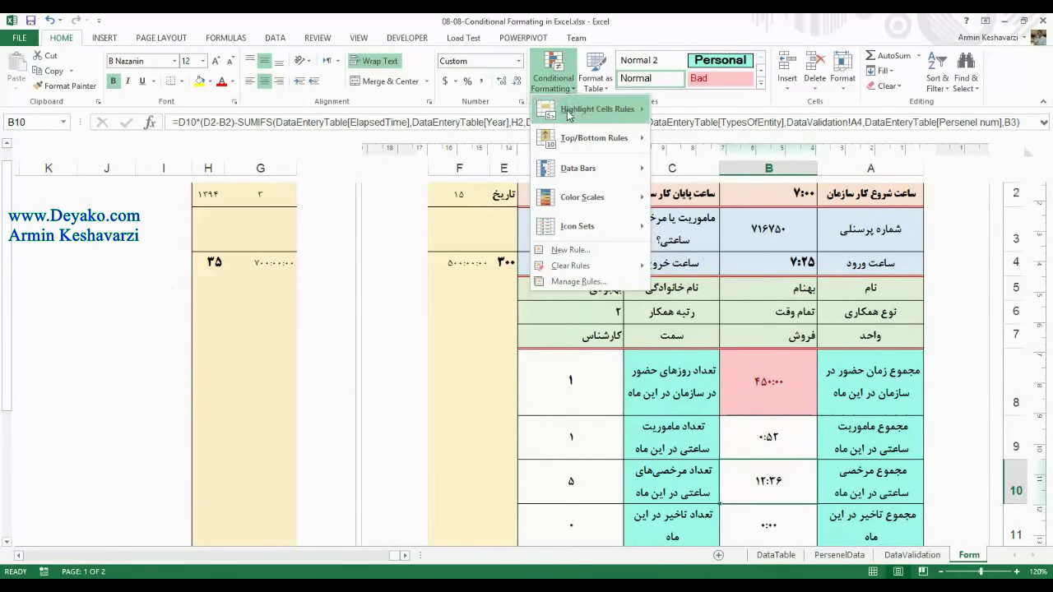
pyautogui.moveTo(581, 201)
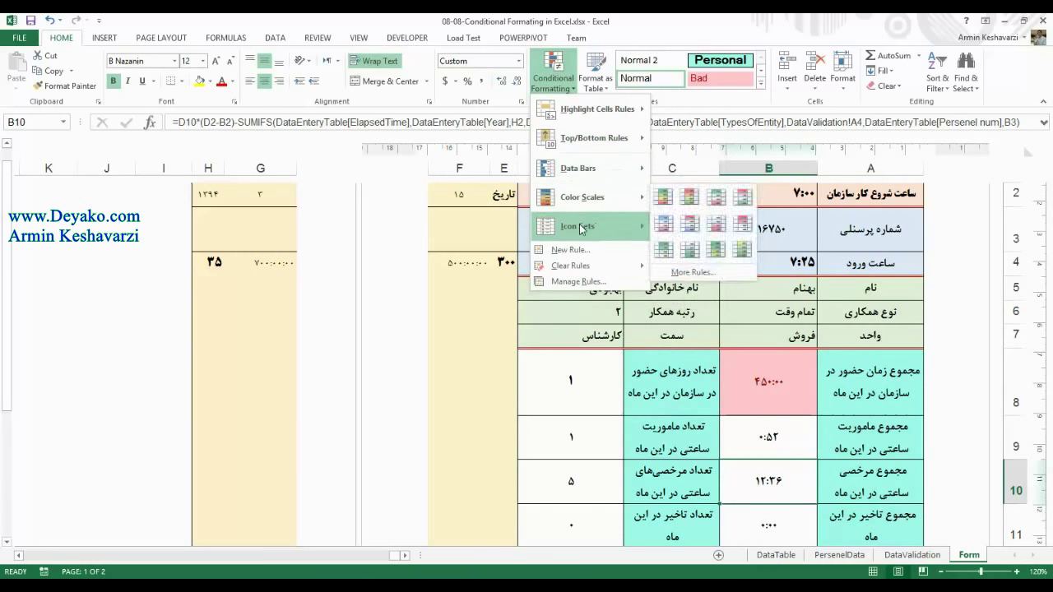
pyautogui.moveTo(580, 227)
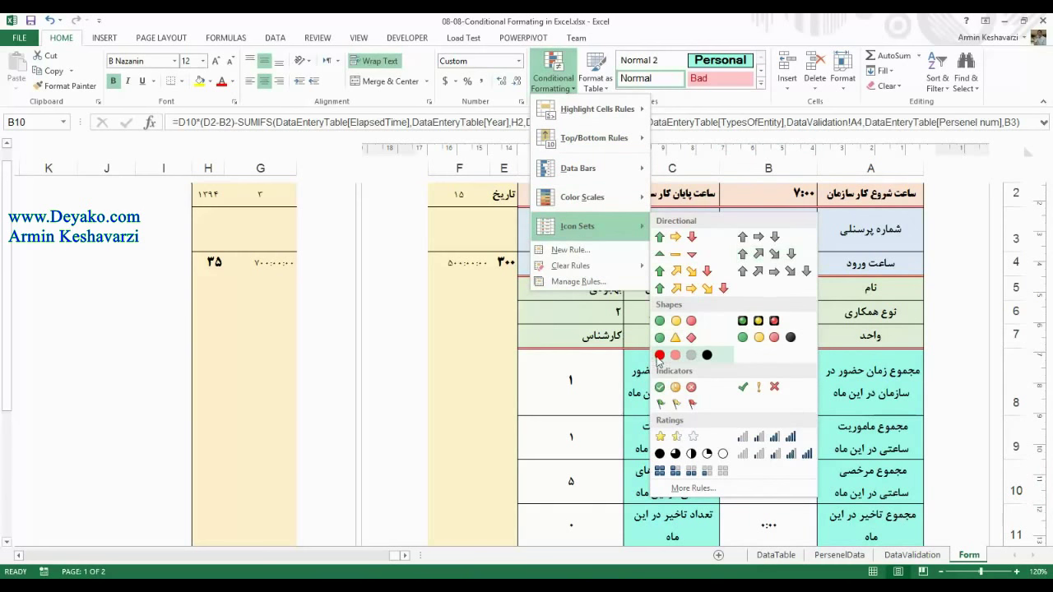
pyautogui.click(292, 519)
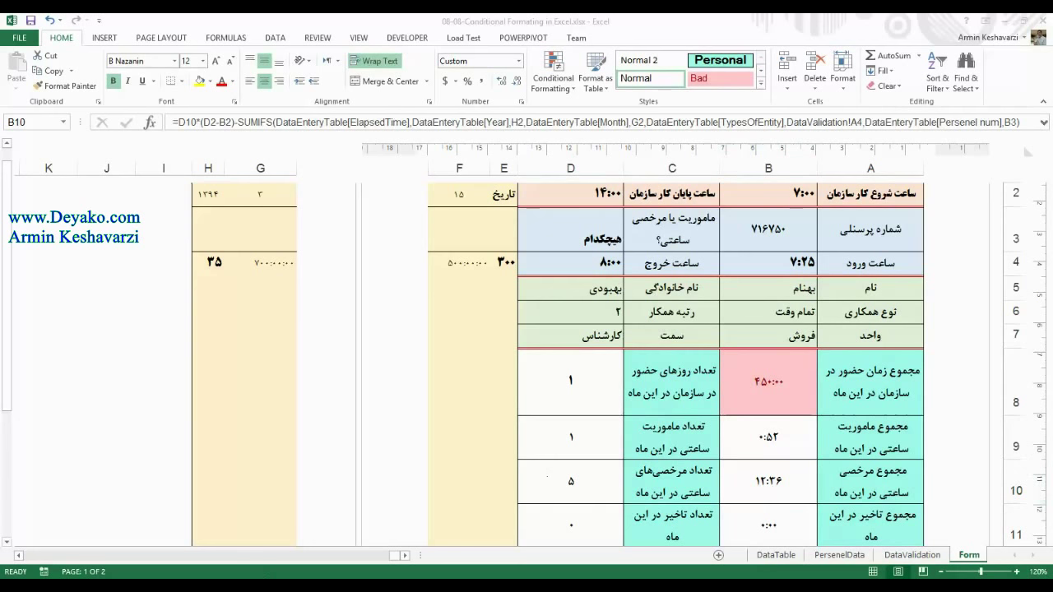
pyautogui.click(184, 514)
pyautogui.click(826, 406)
pyautogui.click(646, 407)
pyautogui.click(655, 483)
pyautogui.click(823, 468)
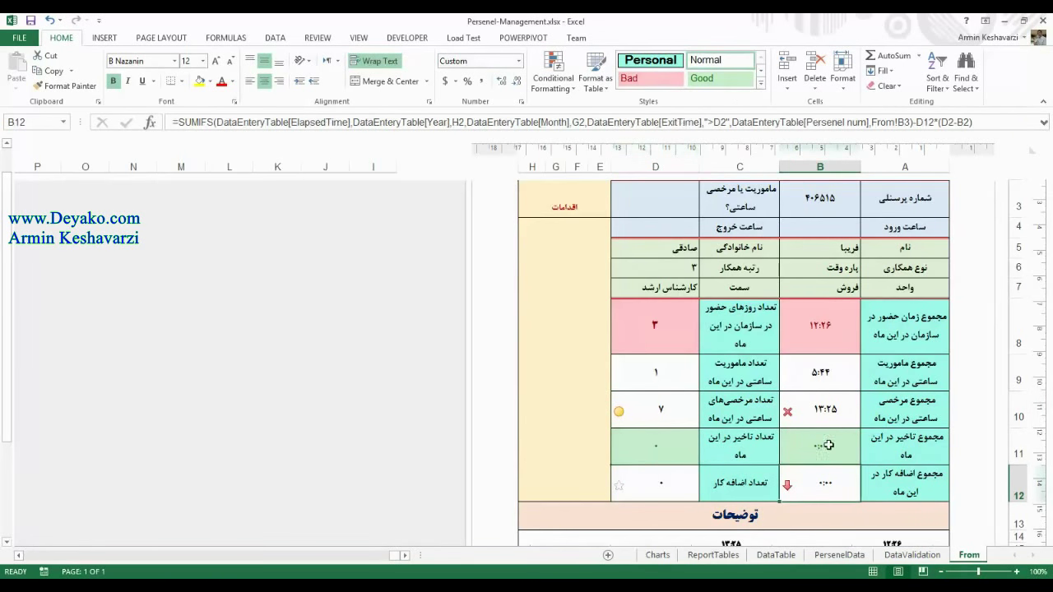
pyautogui.click(828, 445)
pyautogui.click(629, 436)
pyautogui.click(793, 447)
pyautogui.click(810, 343)
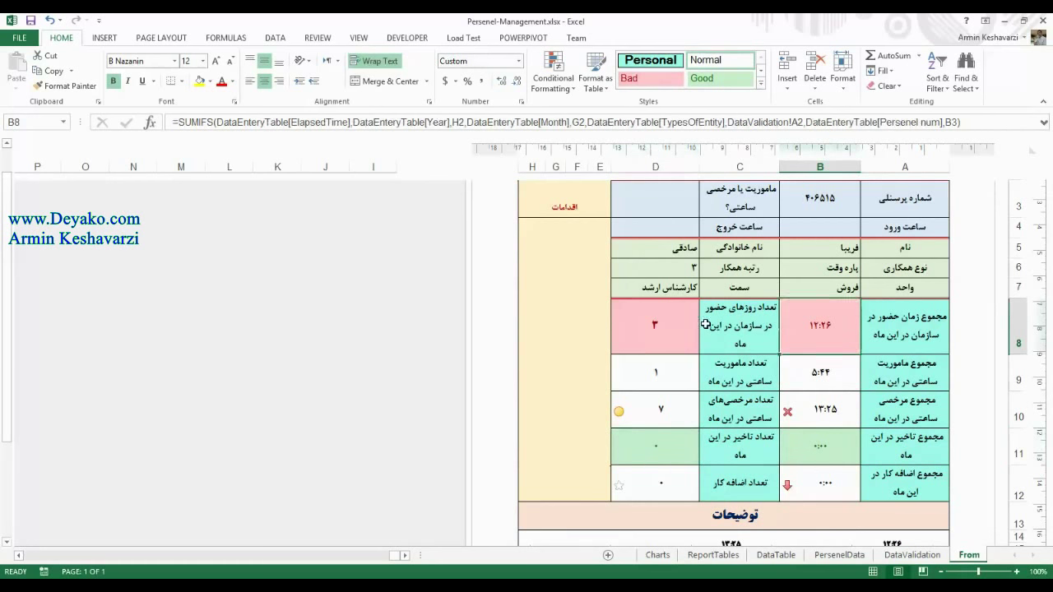
pyautogui.click(653, 333)
pyautogui.click(662, 428)
pyautogui.click(798, 440)
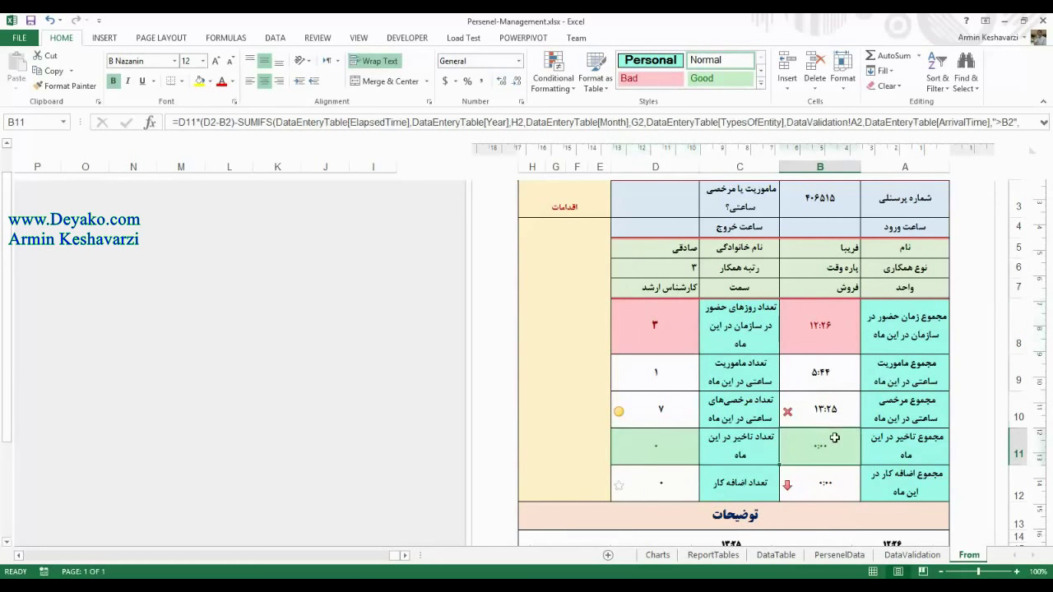
pyautogui.click(639, 437)
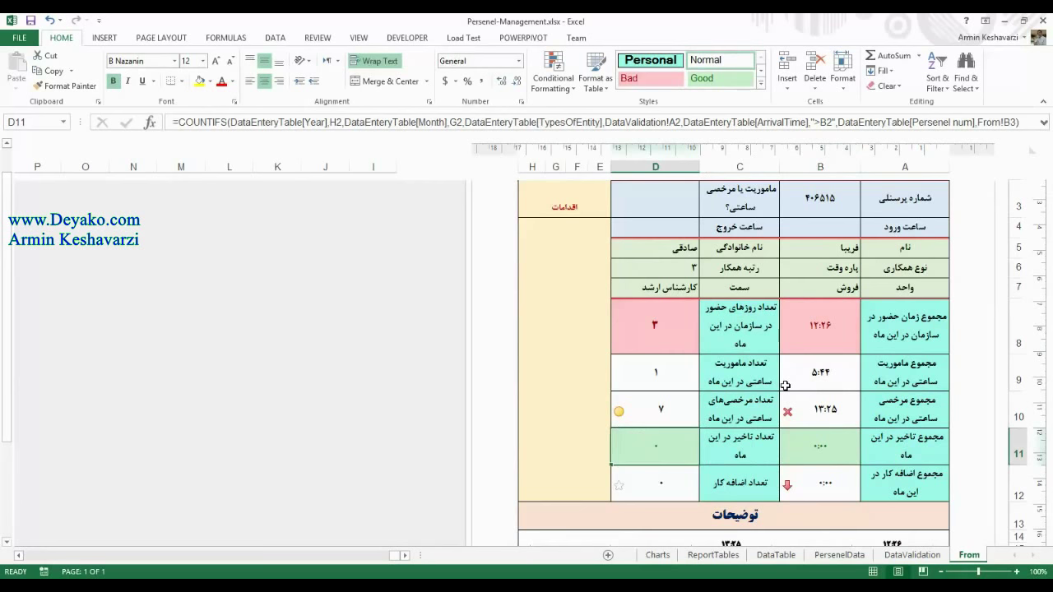
pyautogui.click(847, 327)
pyautogui.click(663, 342)
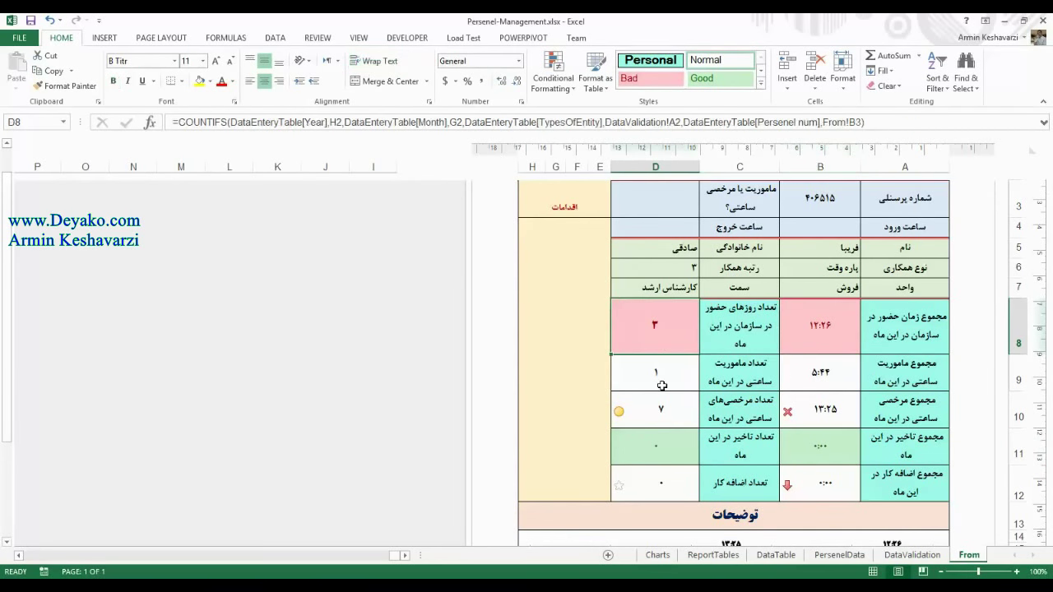
pyautogui.click(661, 436)
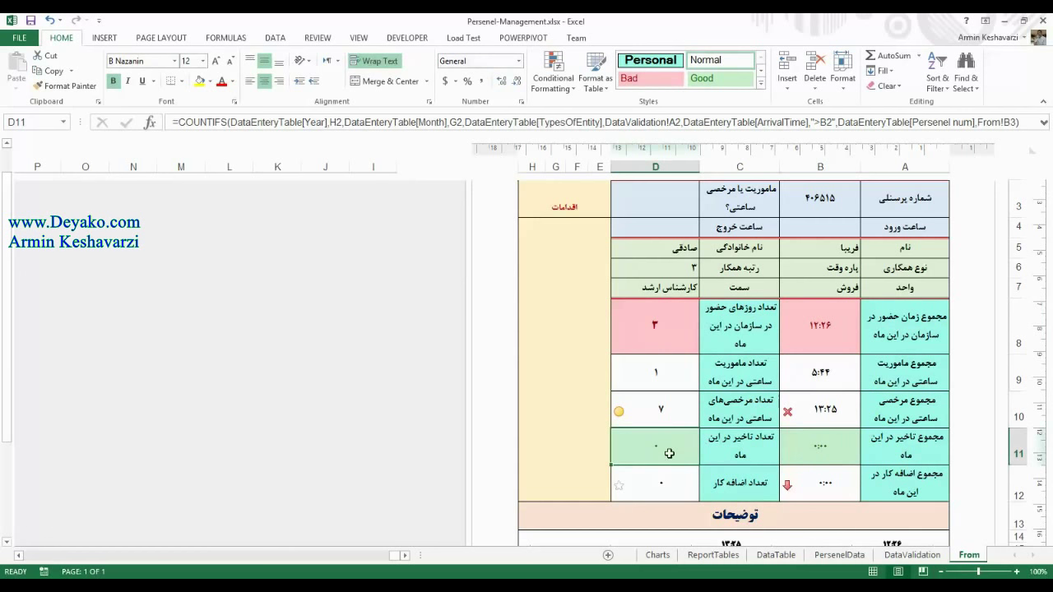
pyautogui.click(824, 445)
pyautogui.click(644, 413)
pyautogui.click(822, 409)
pyautogui.click(822, 484)
pyautogui.click(677, 488)
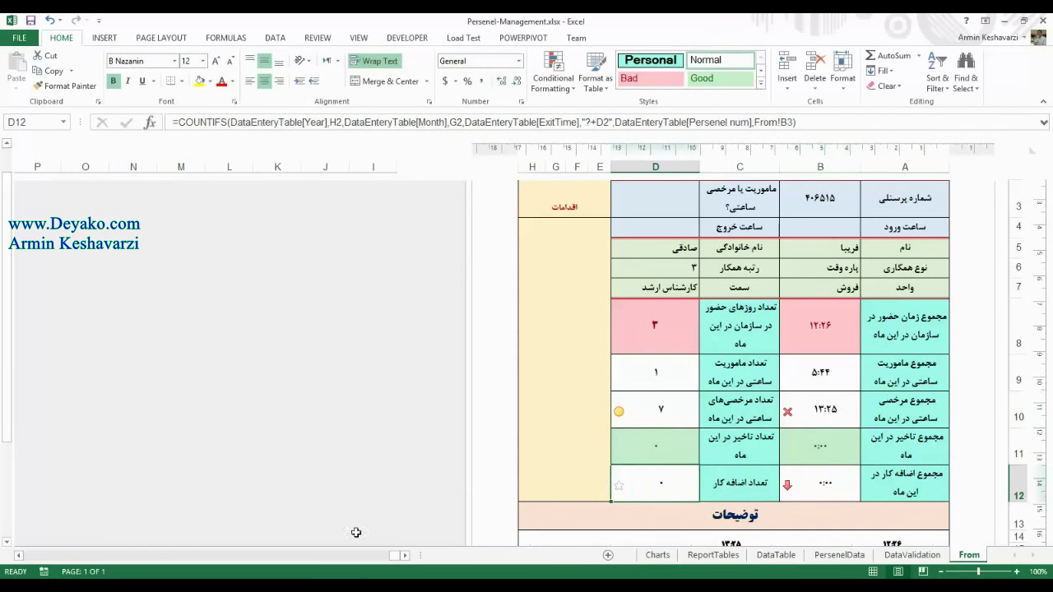
pyautogui.click(390, 524)
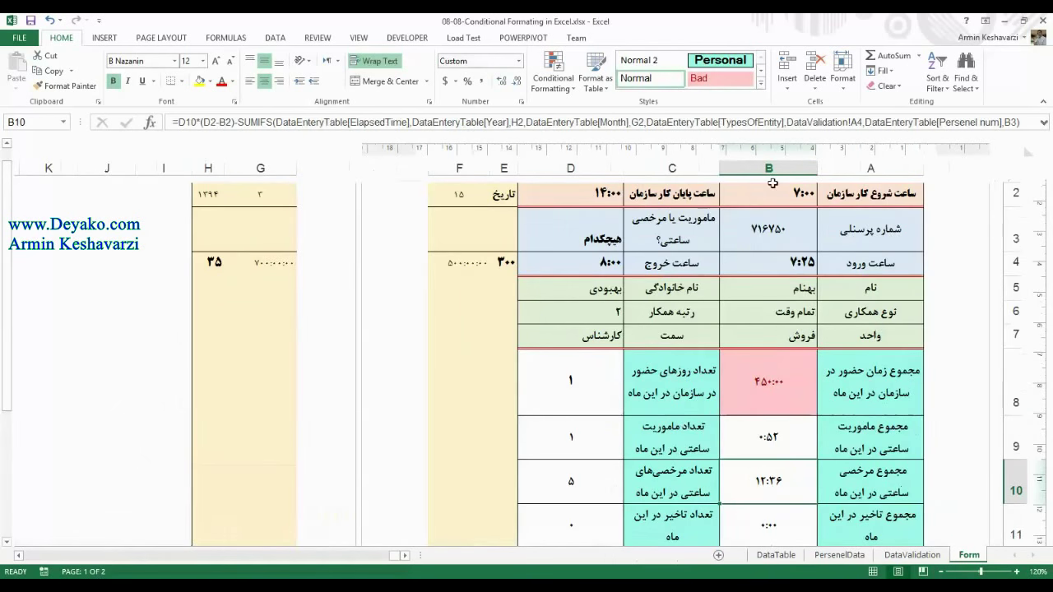
# Preview the Top/Bottom Rules menu, select B2:B12, and reopen Conditional Formatting.
pyautogui.click(553, 74)
pyautogui.moveTo(573, 137)
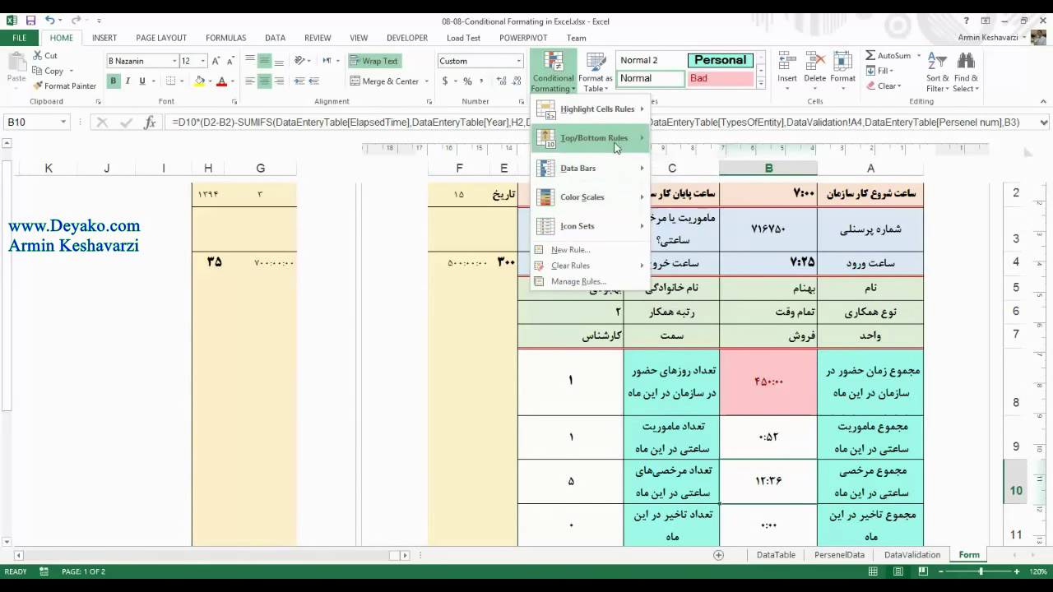
pyautogui.moveTo(616, 146)
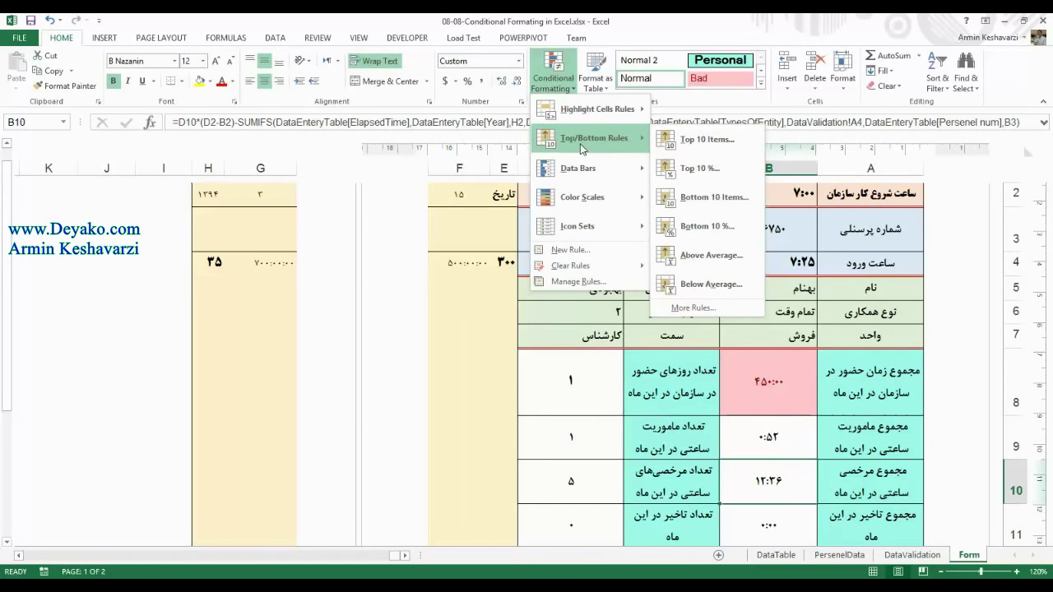
pyautogui.click(767, 402)
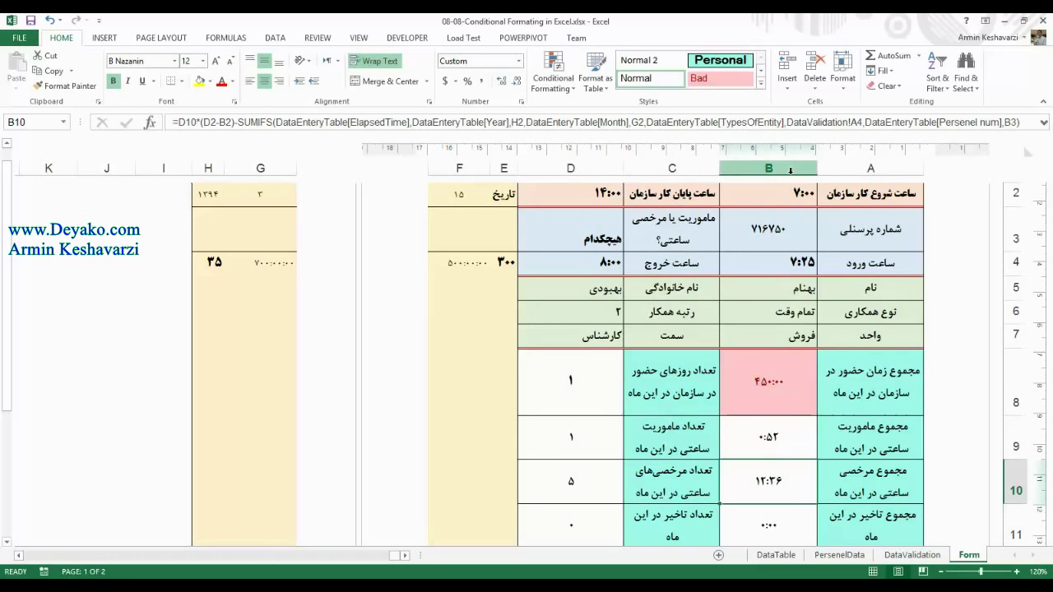
pyautogui.moveTo(768, 194); pyautogui.dragTo(767, 444)
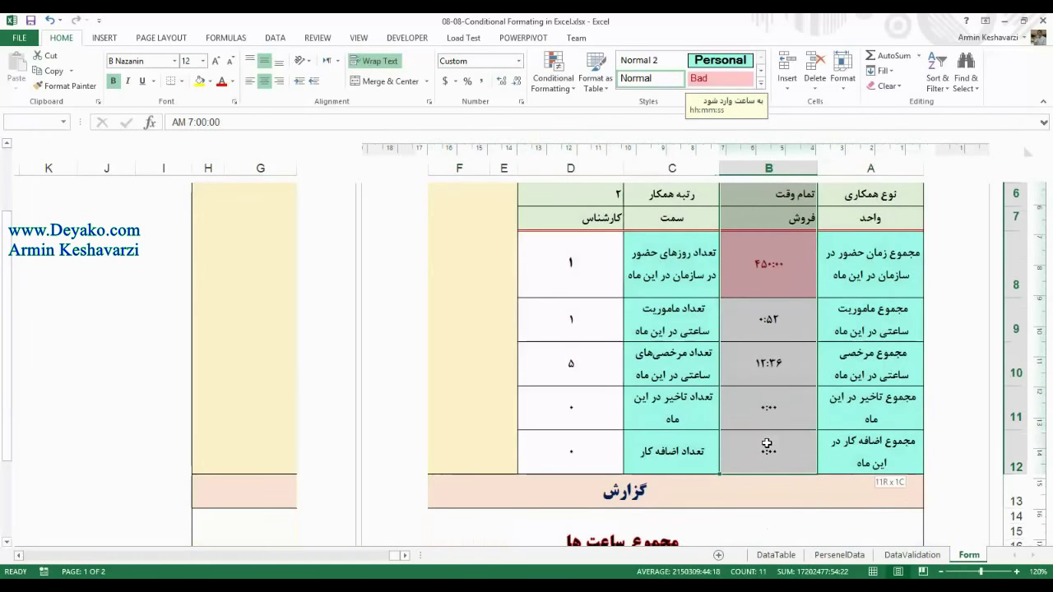
pyautogui.scroll(2, 766, 444)
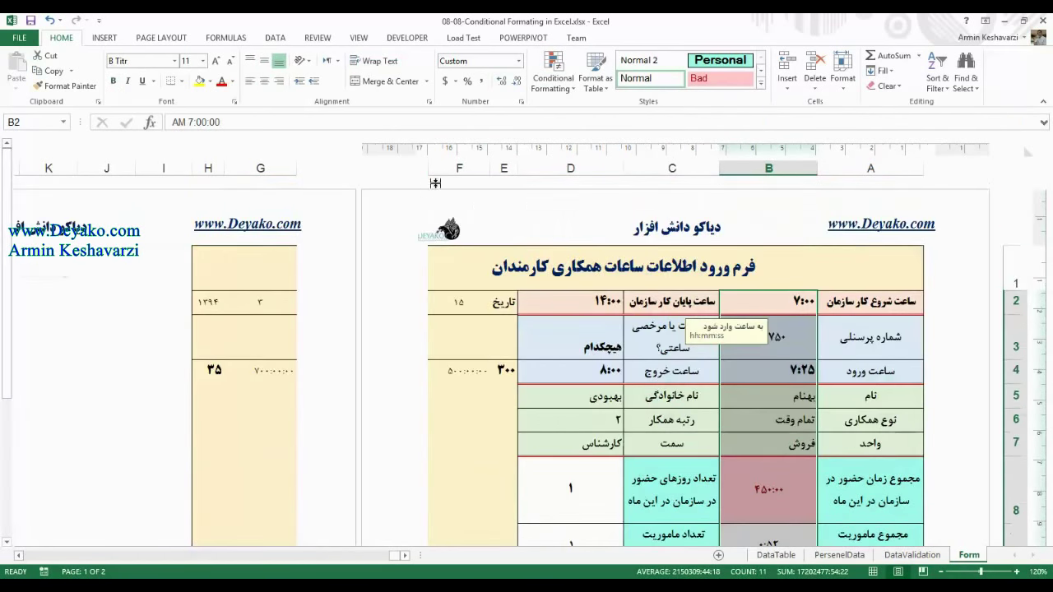
pyautogui.click(553, 78)
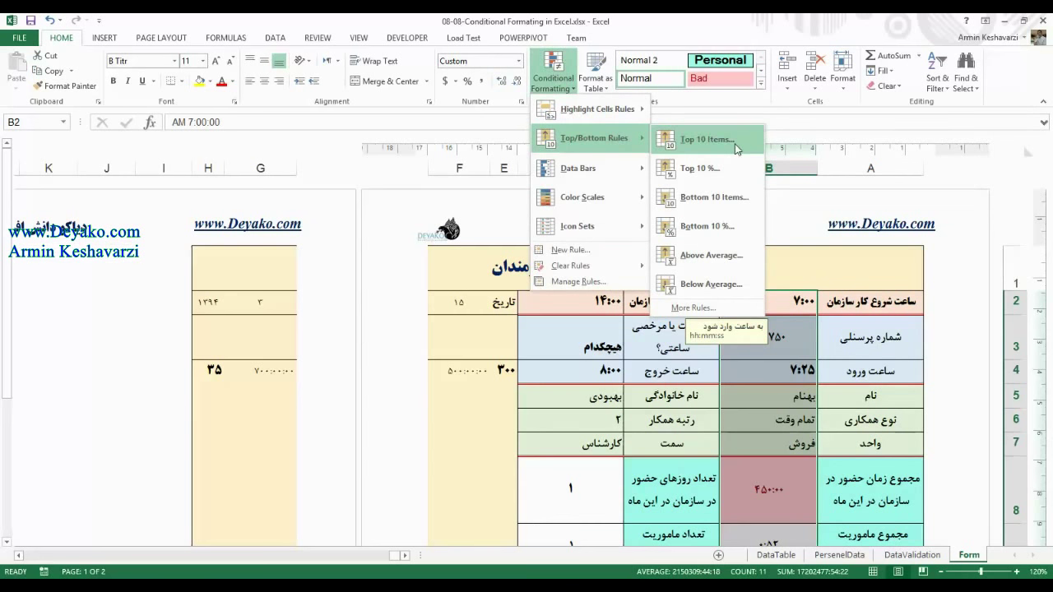
# Add a Top 10 Items rule set to 5 with a custom yellow fill on B2:B12.
pyautogui.click(706, 140)
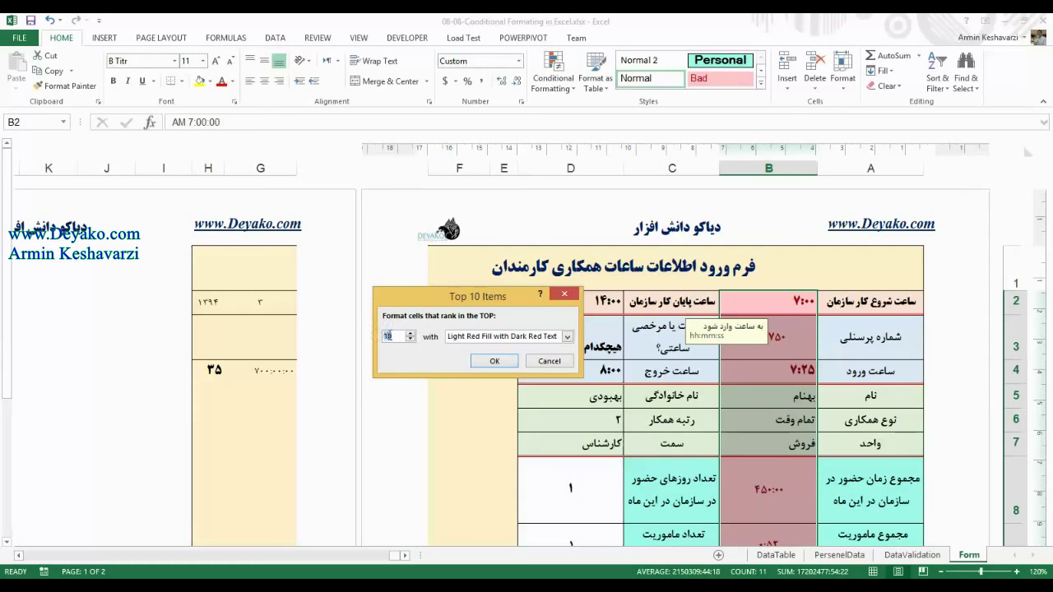
pyautogui.click(566, 337)
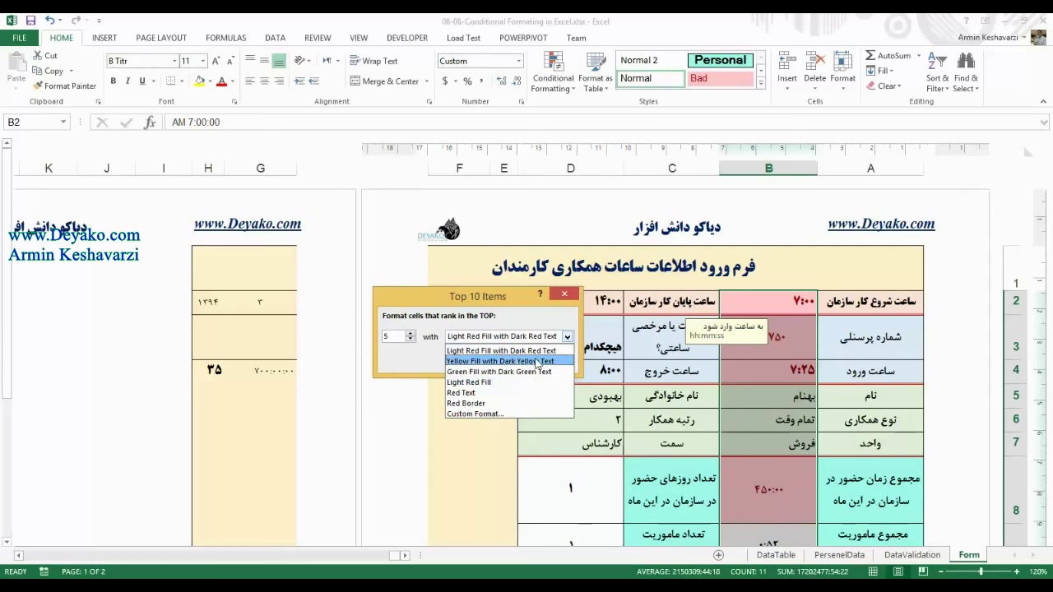
pyautogui.click(504, 415)
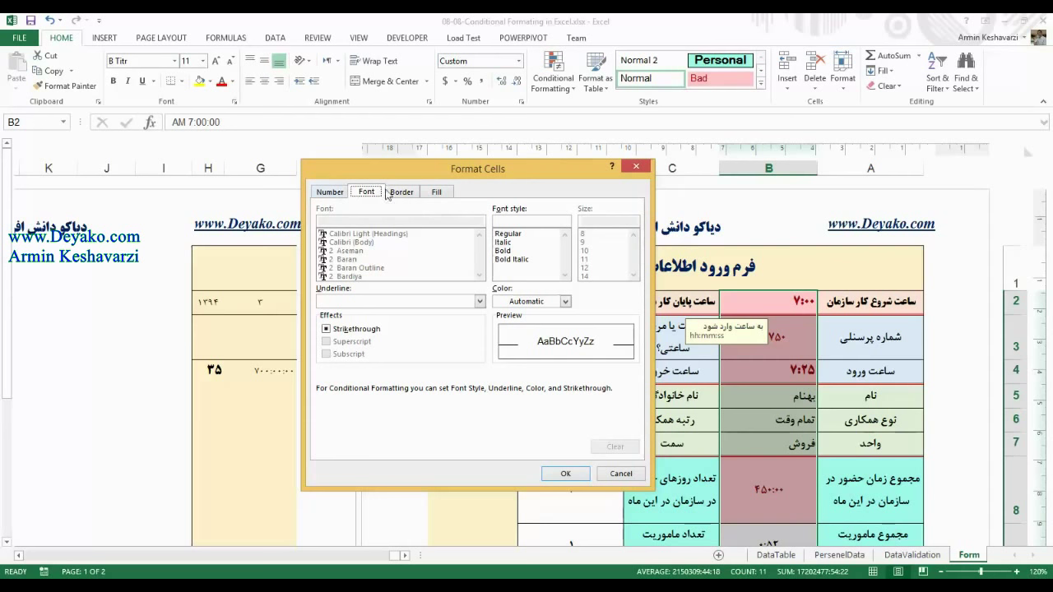
pyautogui.click(448, 192)
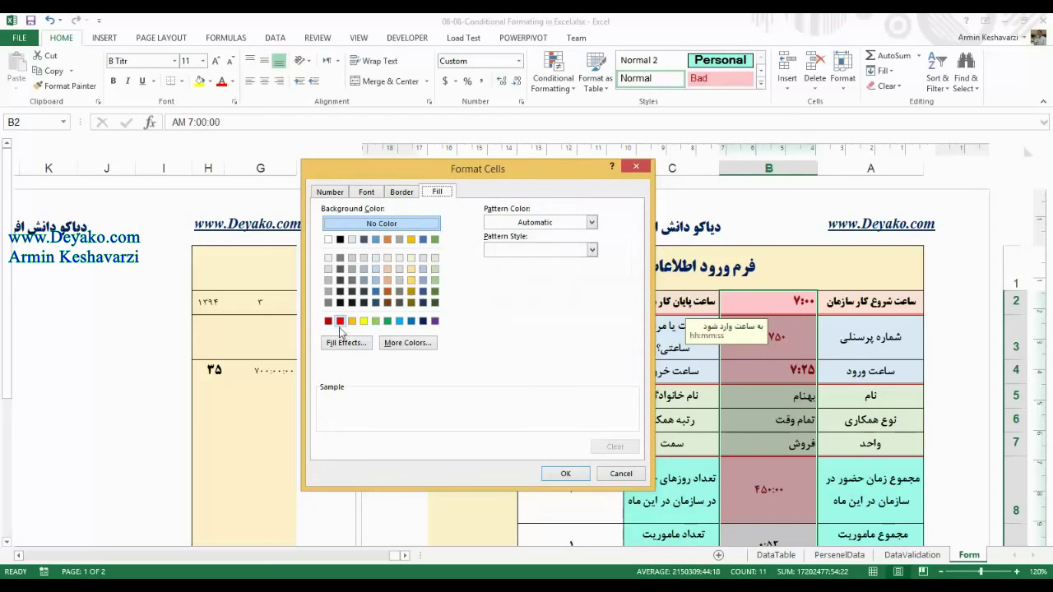
pyautogui.click(363, 320)
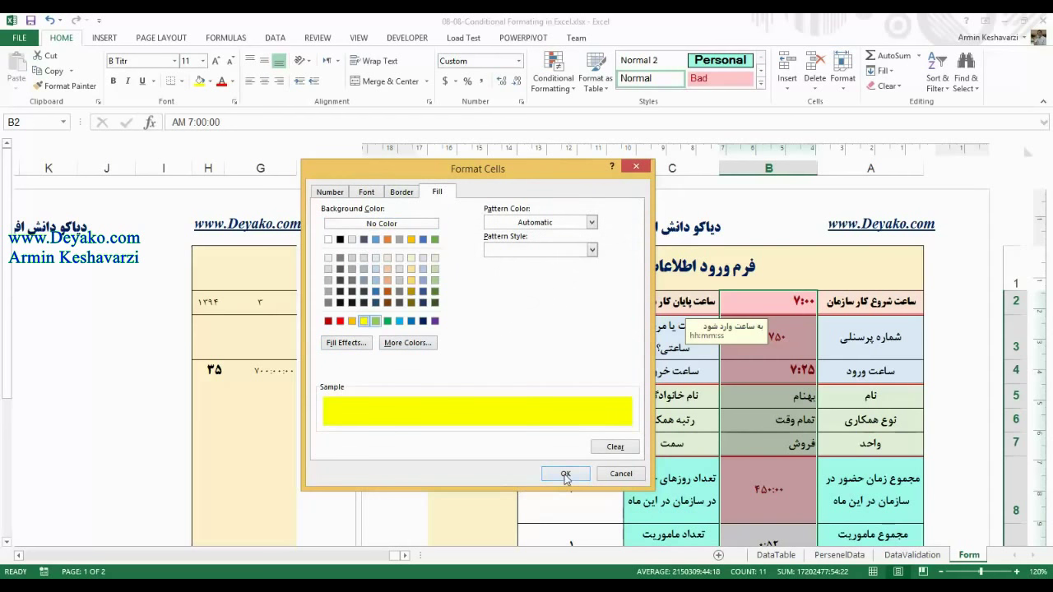
pyautogui.click(565, 475)
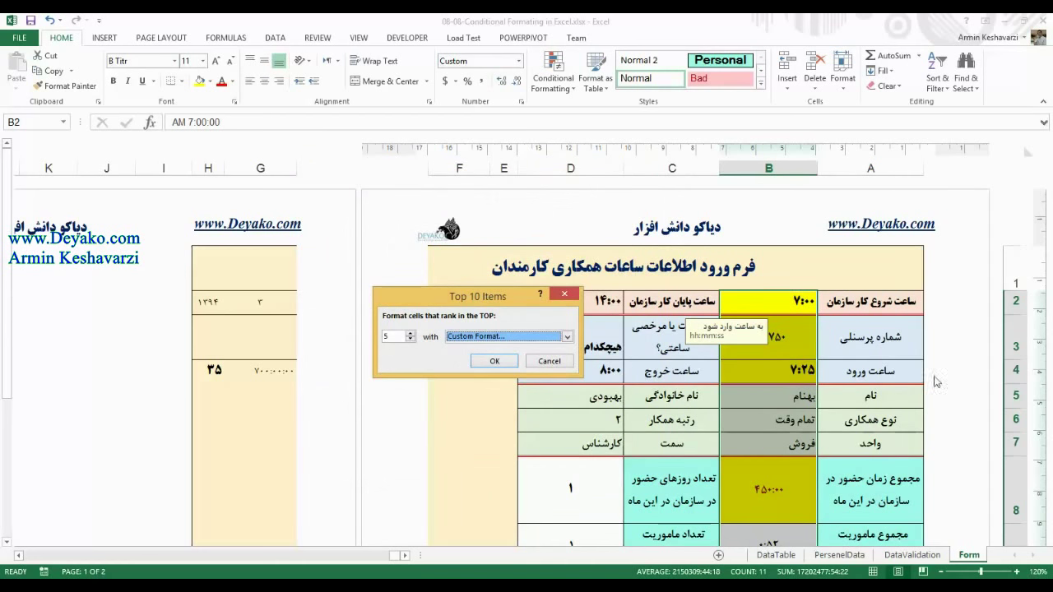
pyautogui.click(491, 363)
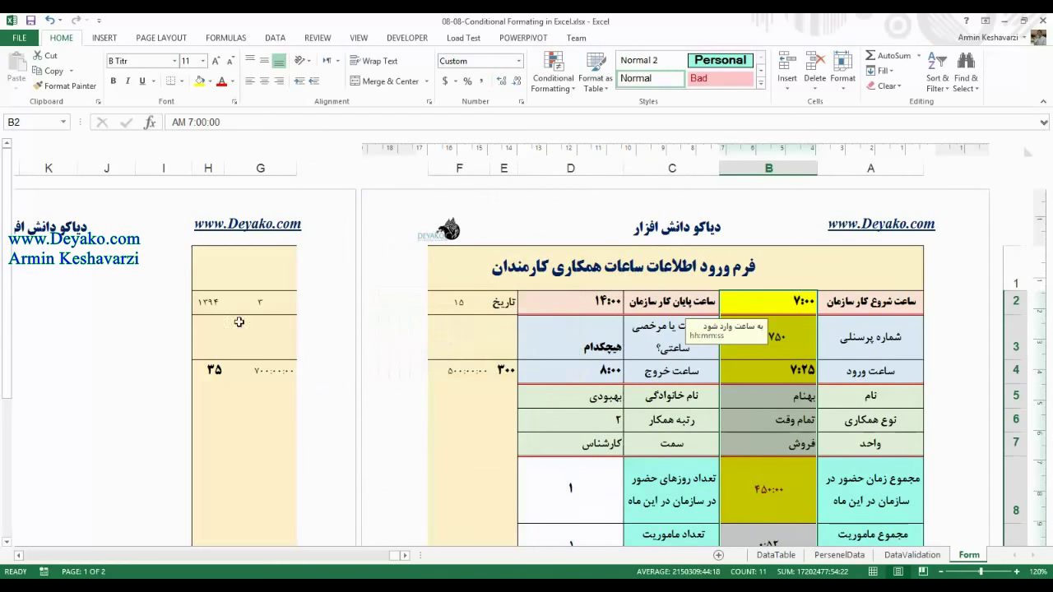
# Inspect the formulas in B9 through B12, then undo the top-5 yellow rule.
pyautogui.scroll(-3, 4, 303)
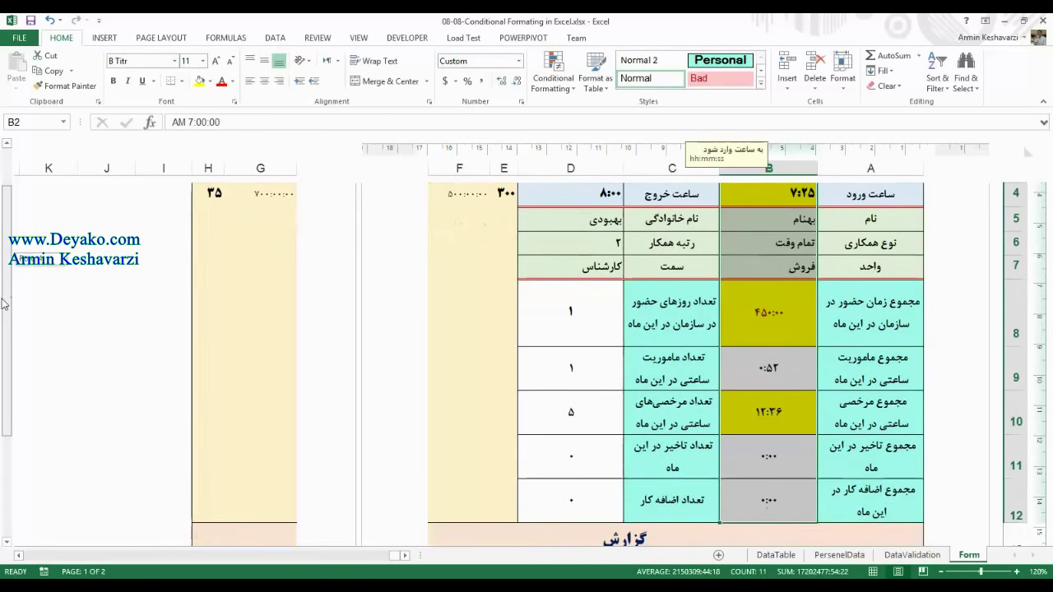
pyautogui.moveTo(11, 385)
pyautogui.mouseDown()
pyautogui.moveTo(3, 352)
pyautogui.moveTo(4, 362)
pyautogui.mouseUp()
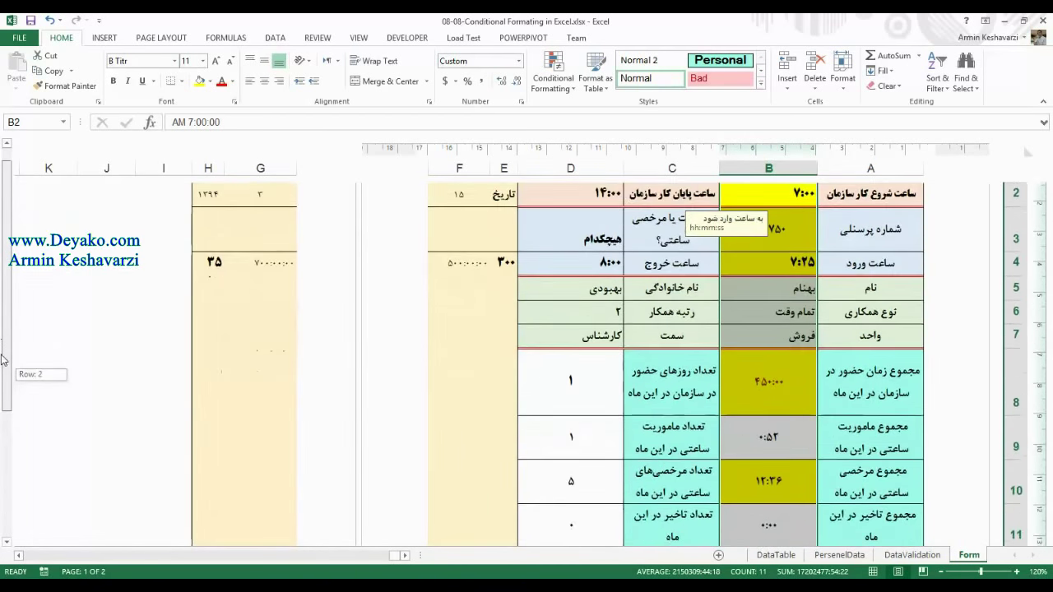
pyautogui.click(792, 462)
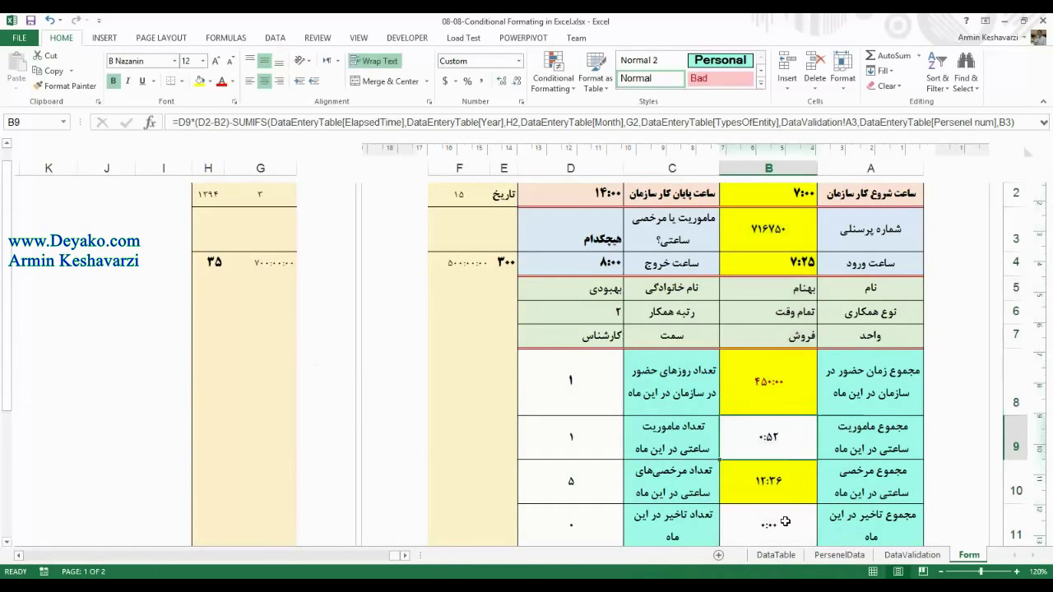
pyautogui.click(785, 521)
pyautogui.moveTo(14, 282); pyautogui.dragTo(12, 313)
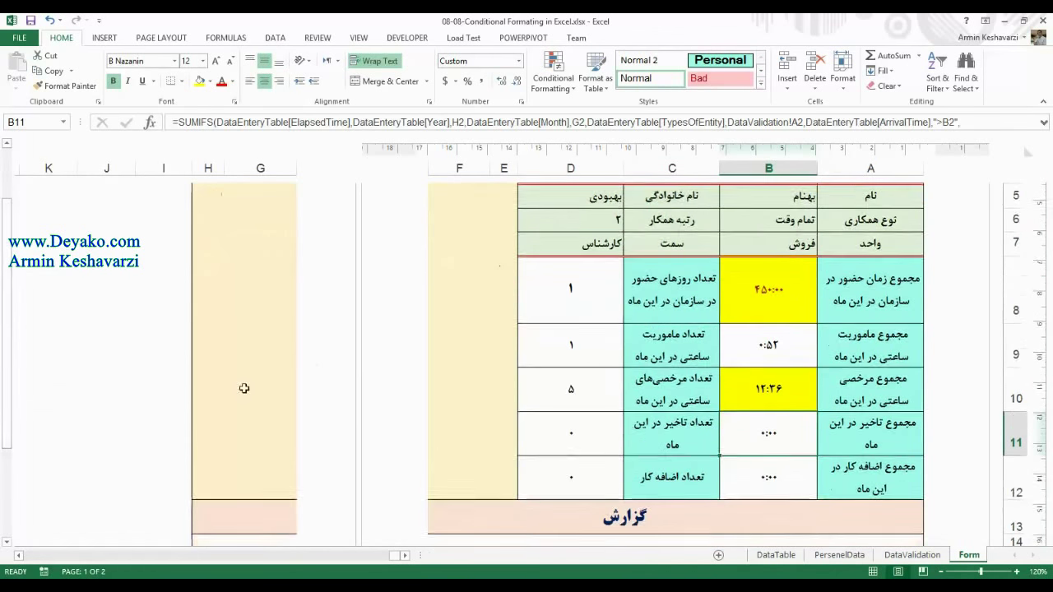
pyautogui.click(773, 475)
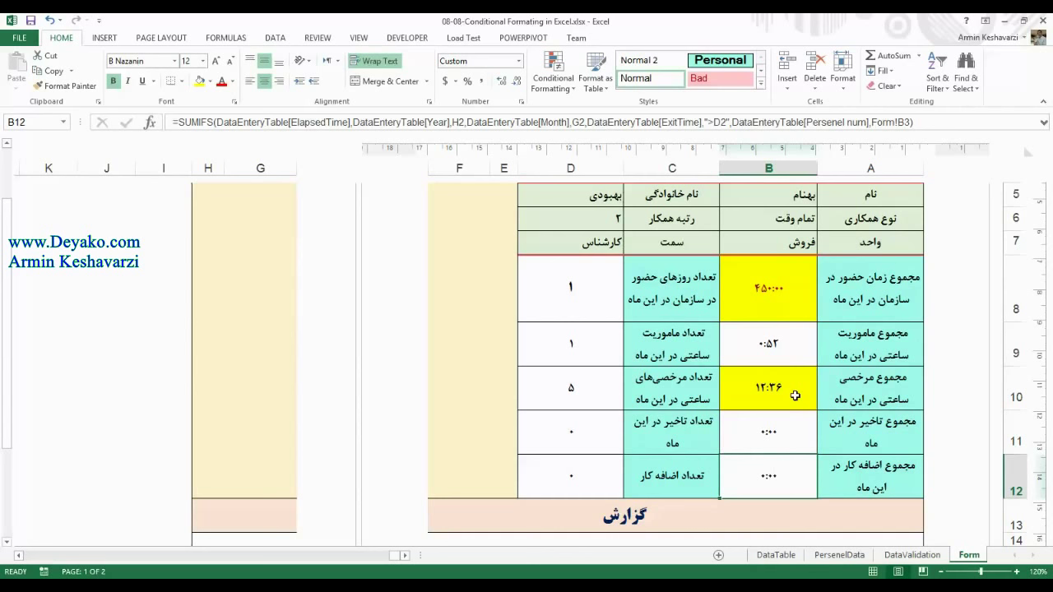
pyautogui.hotkey('ctrl', 'Up')
pyautogui.hotkey('ctrl', 'shift', 'Down')
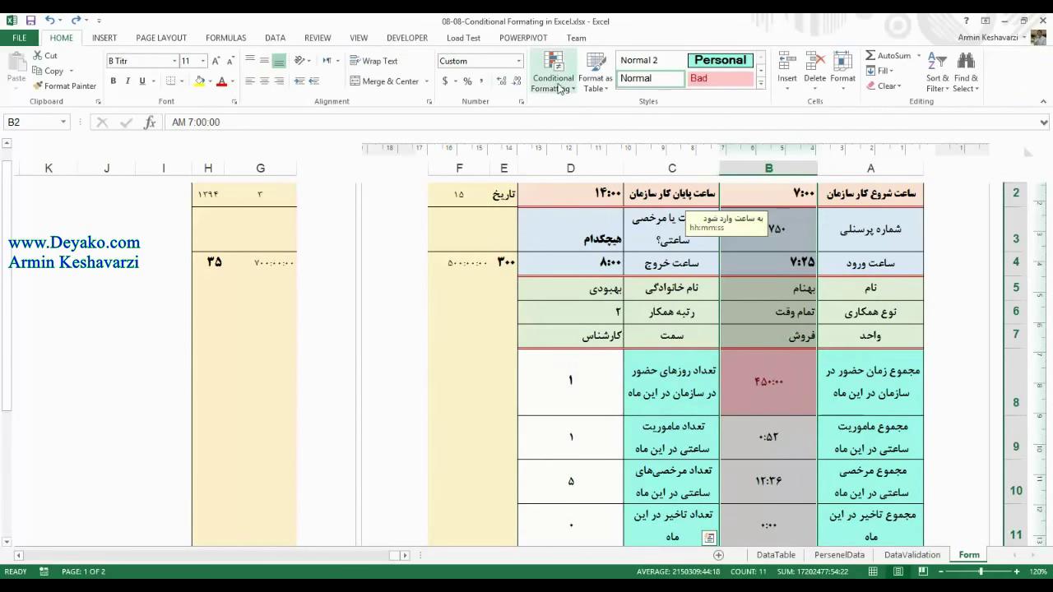
pyautogui.click(553, 80)
# Add a Top 10 % rule changed to 5% with Yellow Fill and Dark Yellow Text.
pyautogui.moveTo(599, 147)
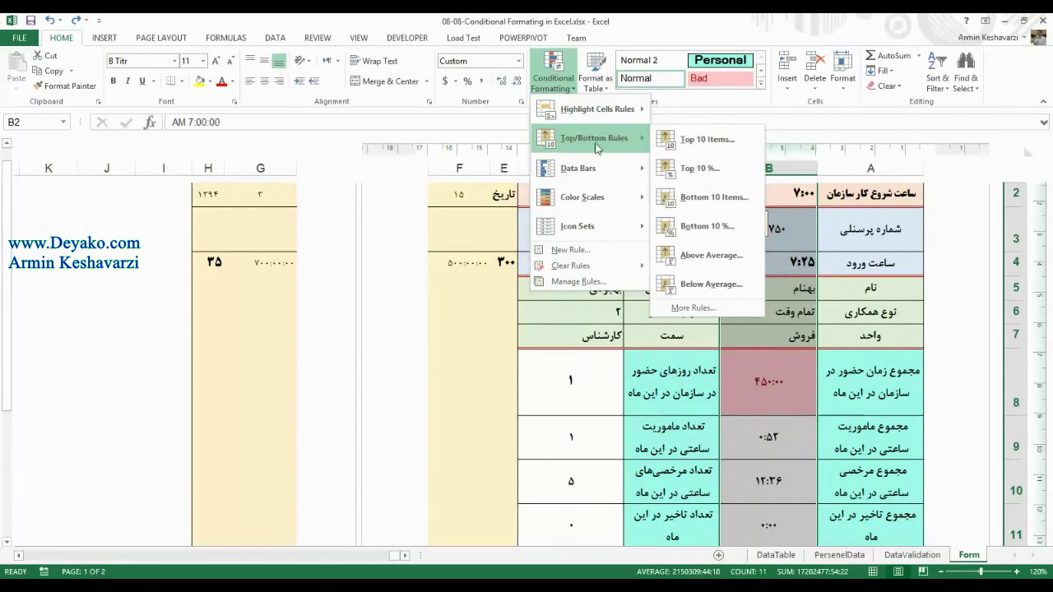
pyautogui.click(740, 169)
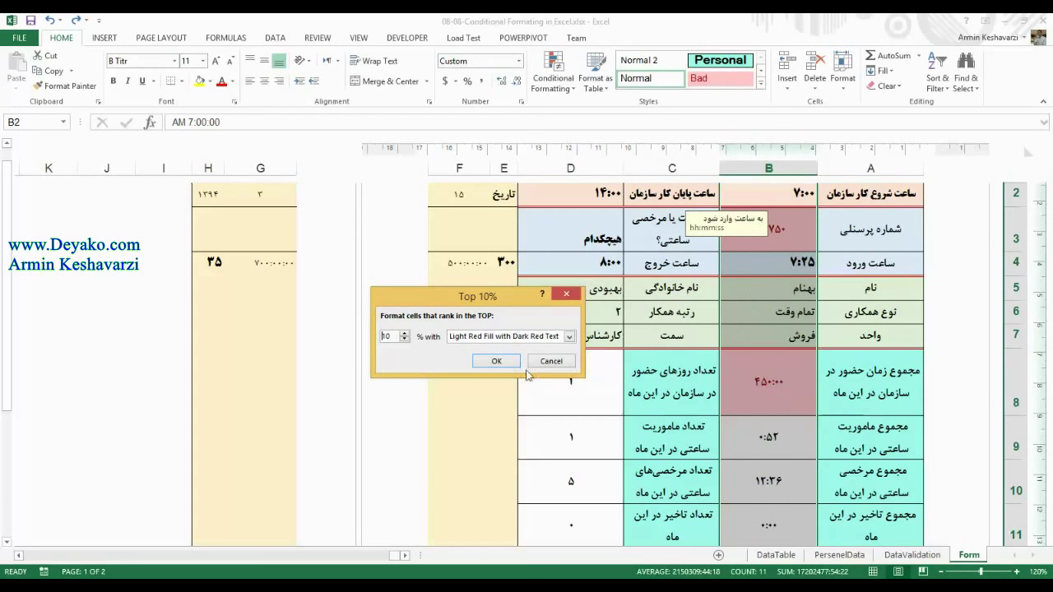
pyautogui.doubleClick(386, 336)
pyautogui.write('5')
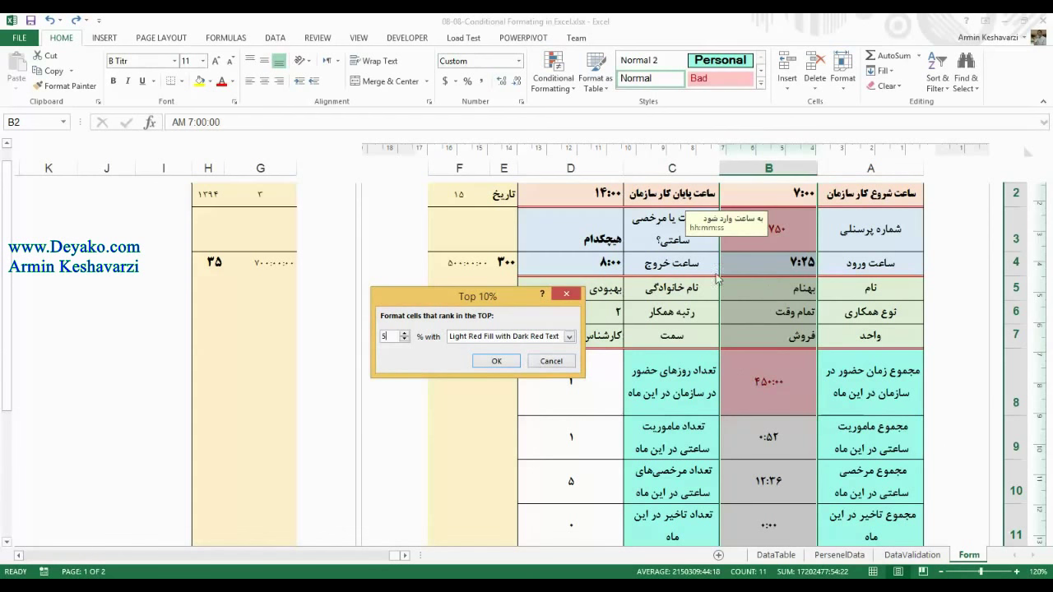
pyautogui.click(569, 336)
pyautogui.click(510, 359)
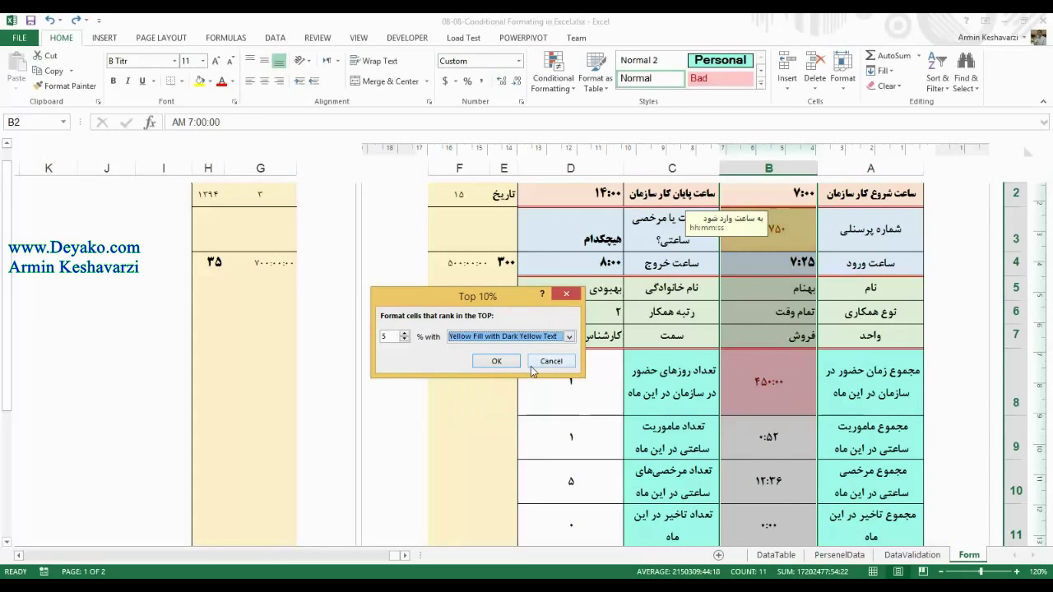
pyautogui.click(496, 361)
pyautogui.moveTo(3, 304); pyautogui.dragTo(4, 165)
pyautogui.click(746, 454)
pyautogui.moveTo(5, 276)
pyautogui.mouseDown()
pyautogui.moveTo(3, 292)
pyautogui.moveTo(3, 189)
pyautogui.mouseUp()
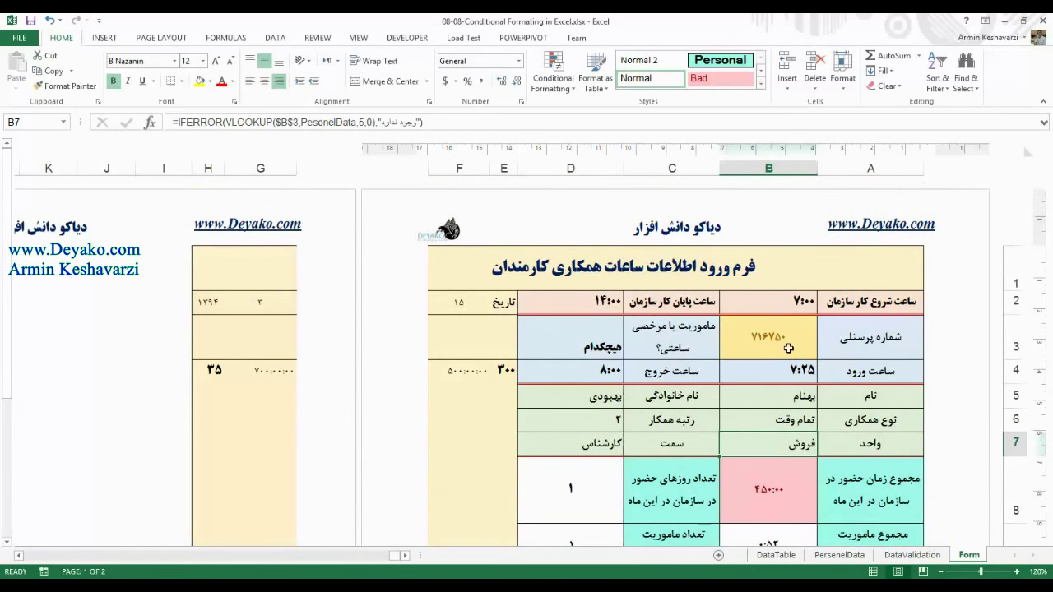
# Undo the Top 5% rule so B3's 716750 loses its yellow shading.
pyautogui.click(788, 348)
pyautogui.click(773, 372)
pyautogui.click(765, 348)
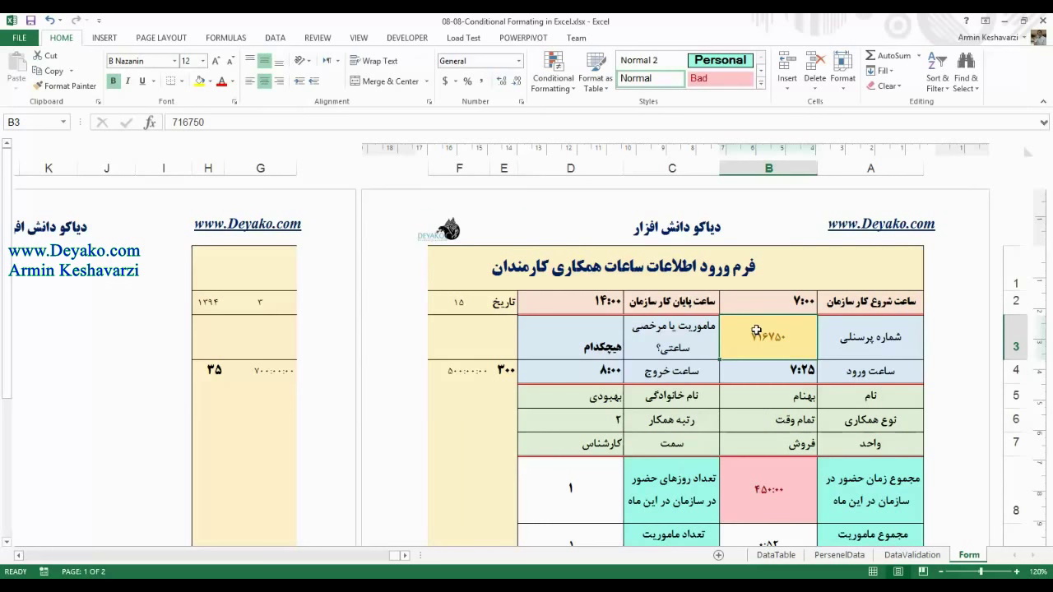
pyautogui.click(765, 301)
pyautogui.hotkey('ctrl', 'shift', 'Down')
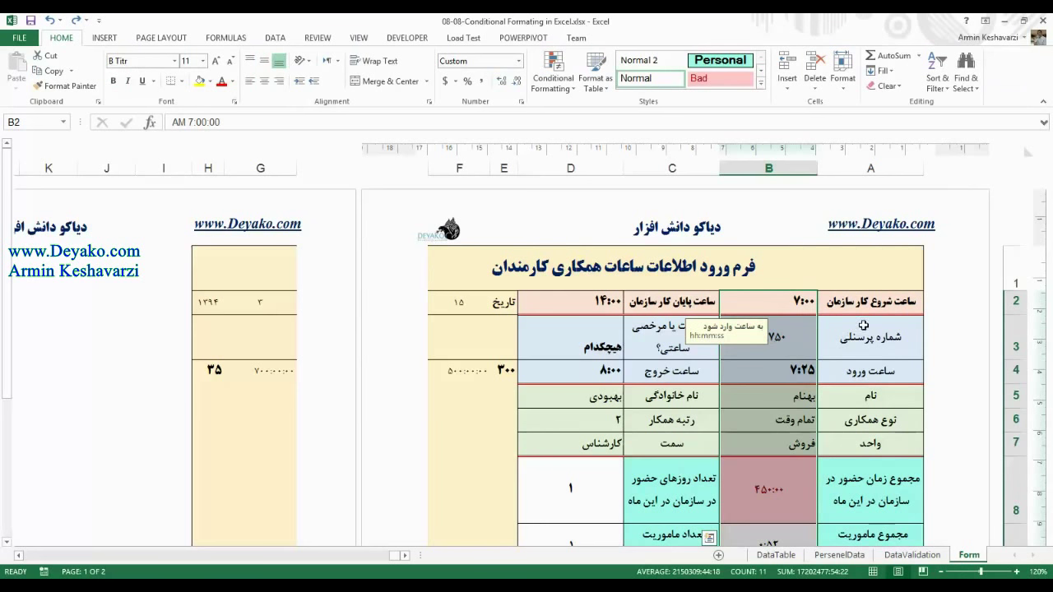
pyautogui.click(793, 438)
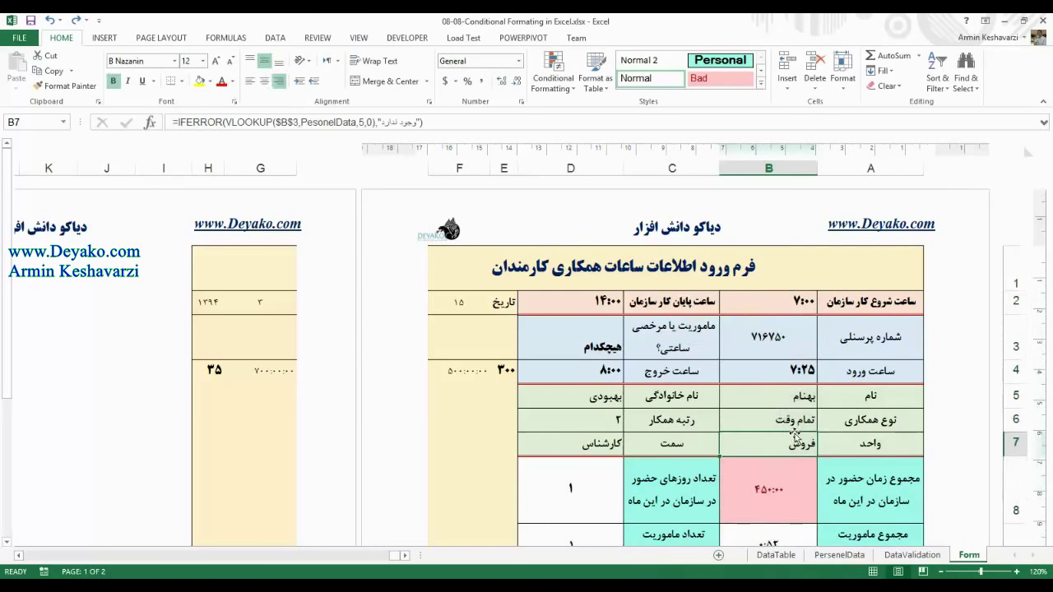
pyautogui.click(797, 341)
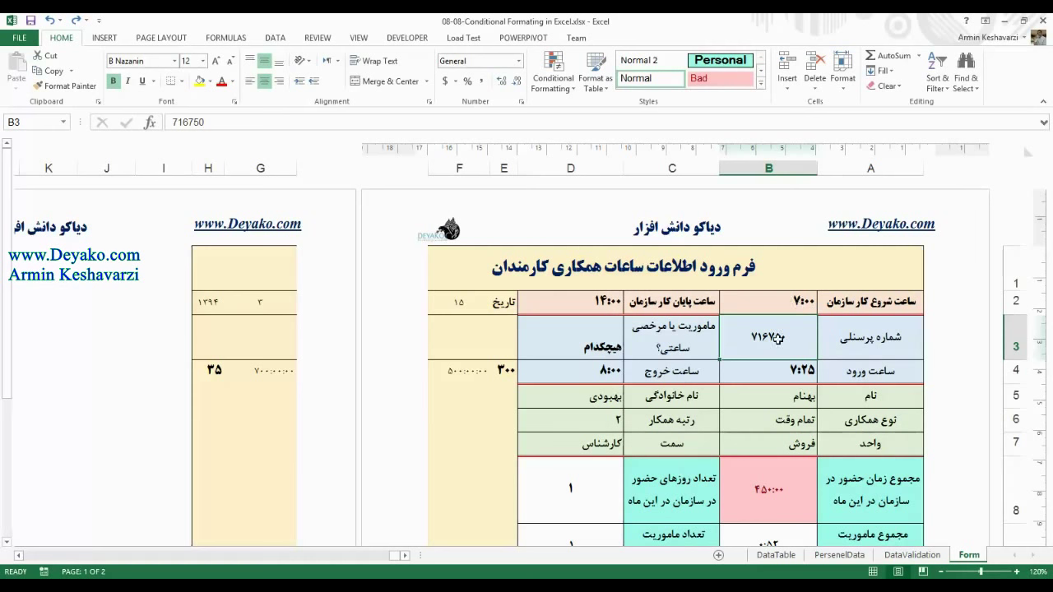
# Review the times in B2 (7:00) and B4 (7:25), then bring up the Conditional Formatting options.
pyautogui.click(792, 301)
pyautogui.click(787, 367)
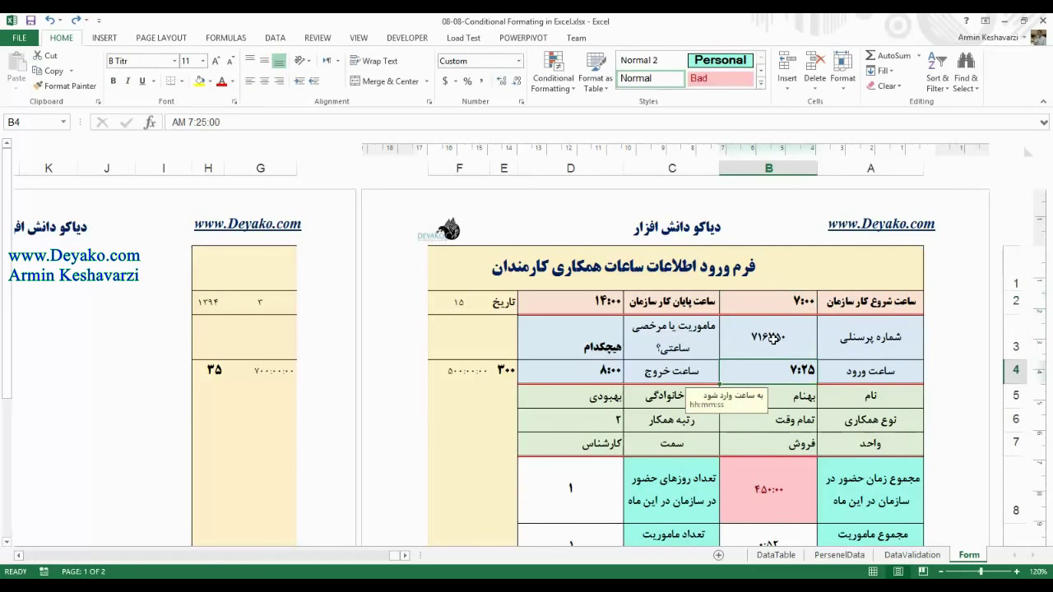
pyautogui.click(773, 337)
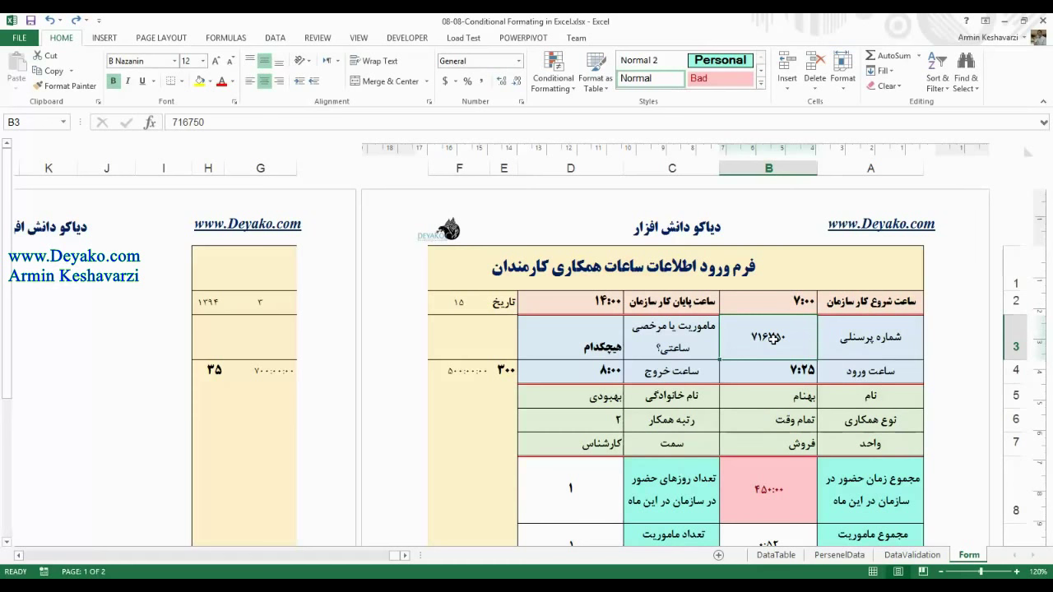
pyautogui.click(559, 87)
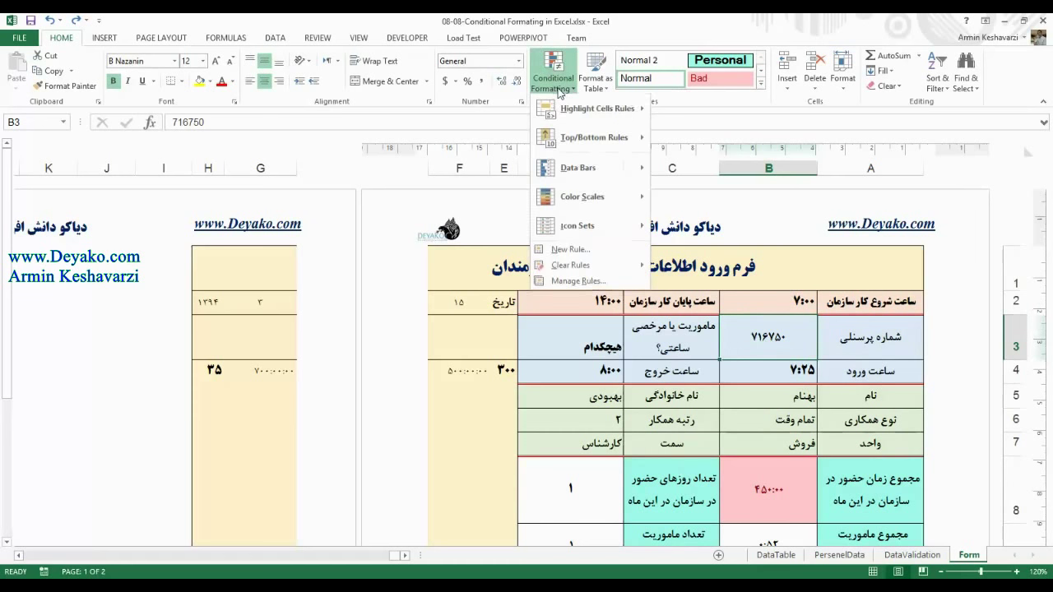
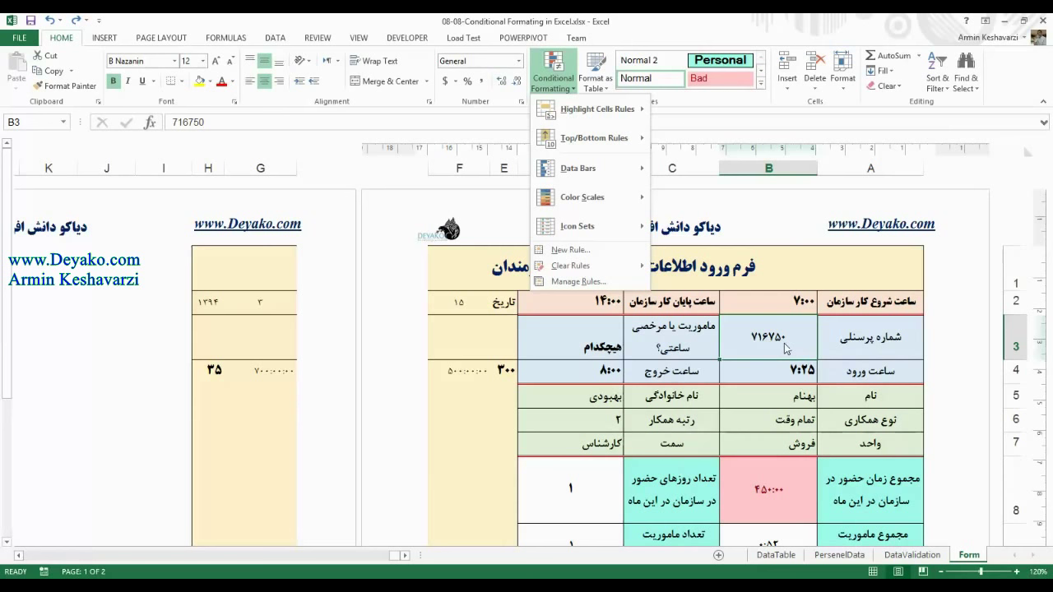
# Close the formatting rules list and select the Form sheet values from B2 down to B12.
pyautogui.click(798, 303)
pyautogui.moveTo(798, 303)
pyautogui.mouseDown()
pyautogui.moveTo(763, 500)
pyautogui.moveTo(772, 169)
pyautogui.moveTo(774, 346)
pyautogui.mouseUp()
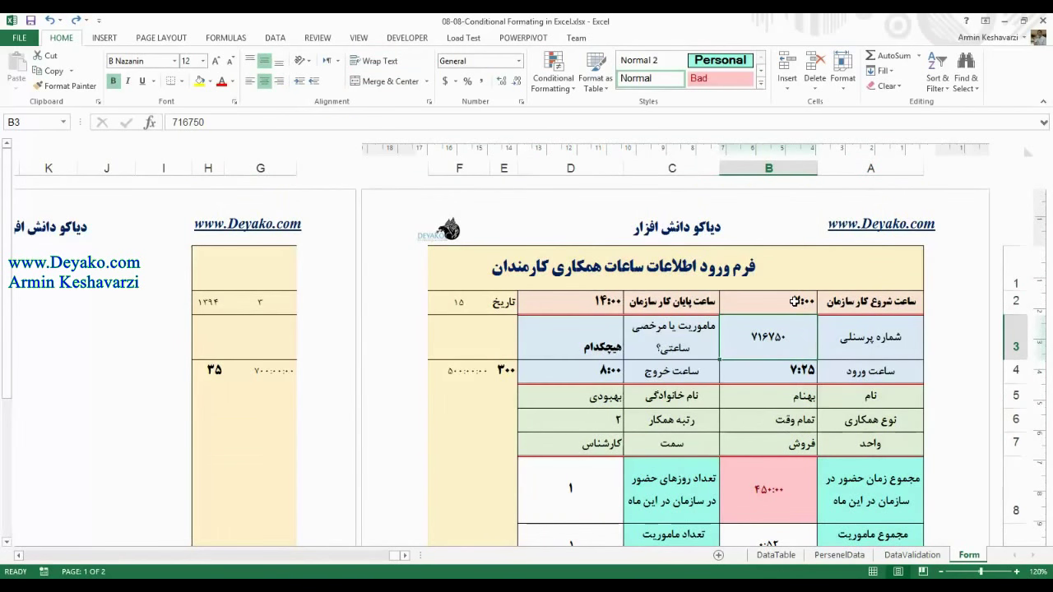
pyautogui.click(794, 302)
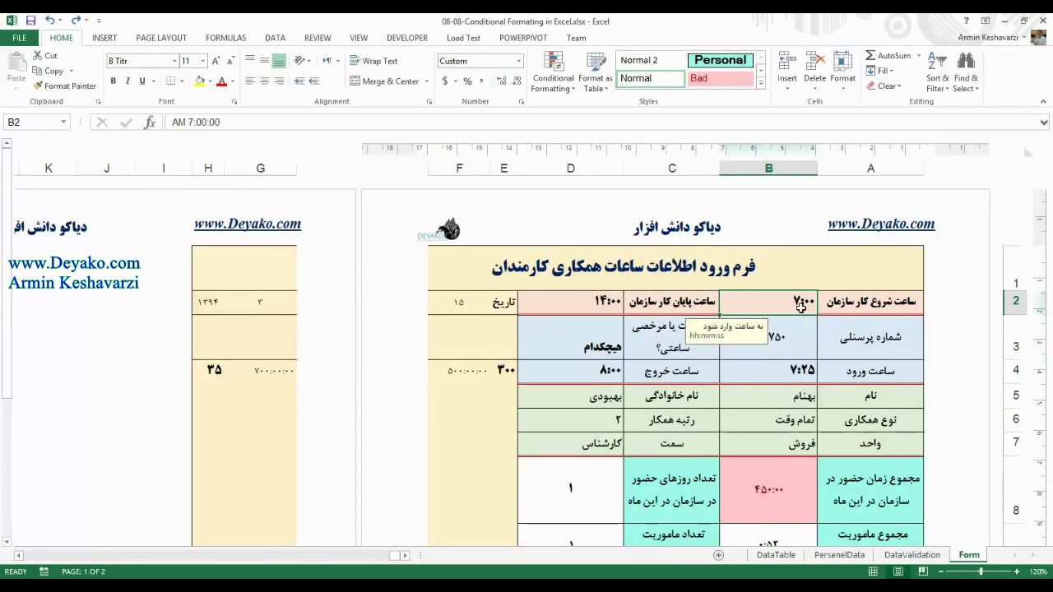
pyautogui.moveTo(795, 306); pyautogui.dragTo(758, 499)
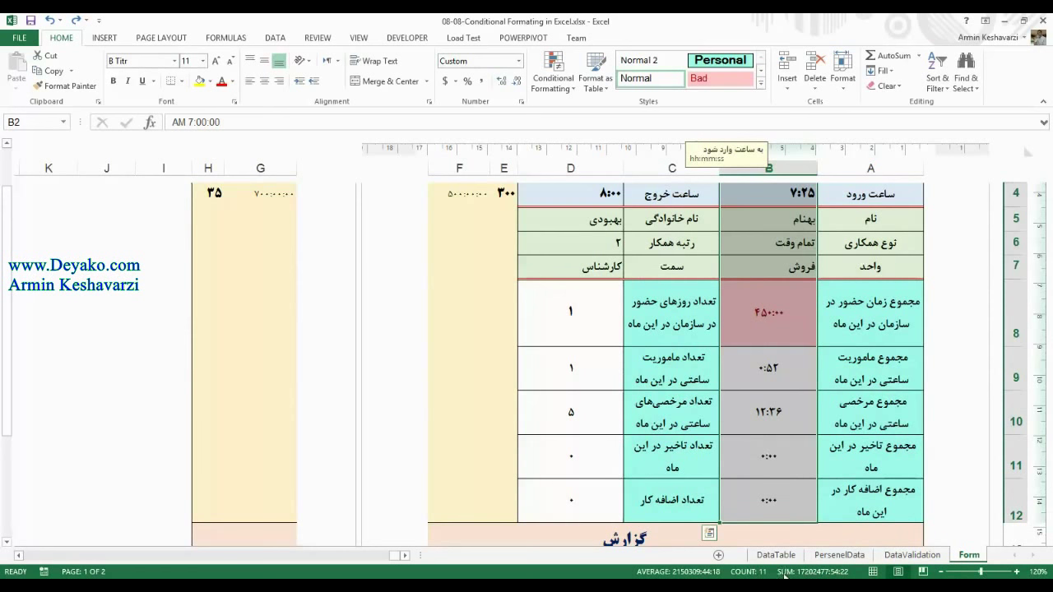
pyautogui.scroll(1, 737, 418)
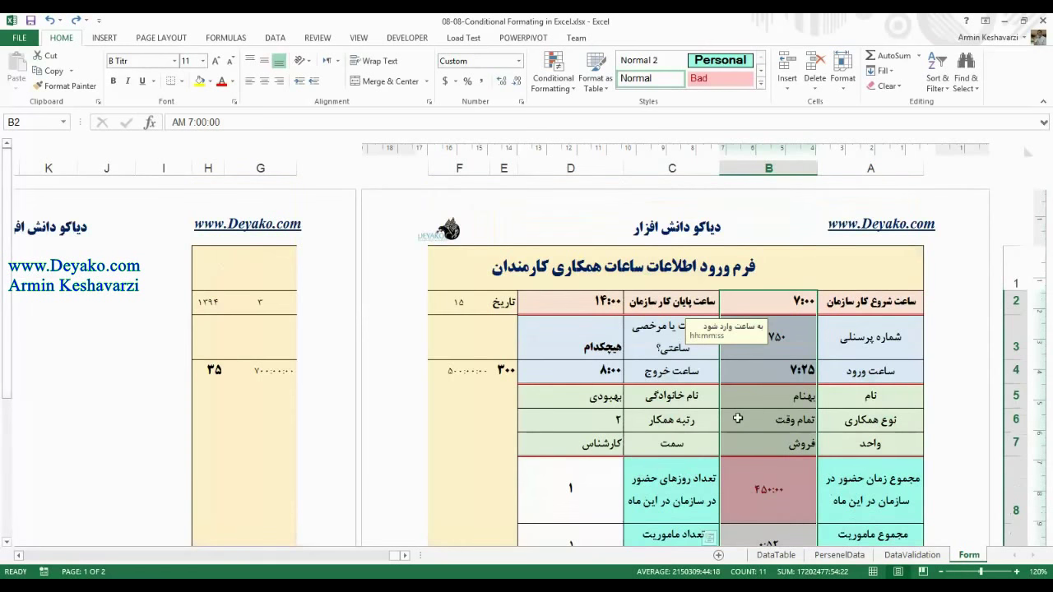
pyautogui.click(552, 78)
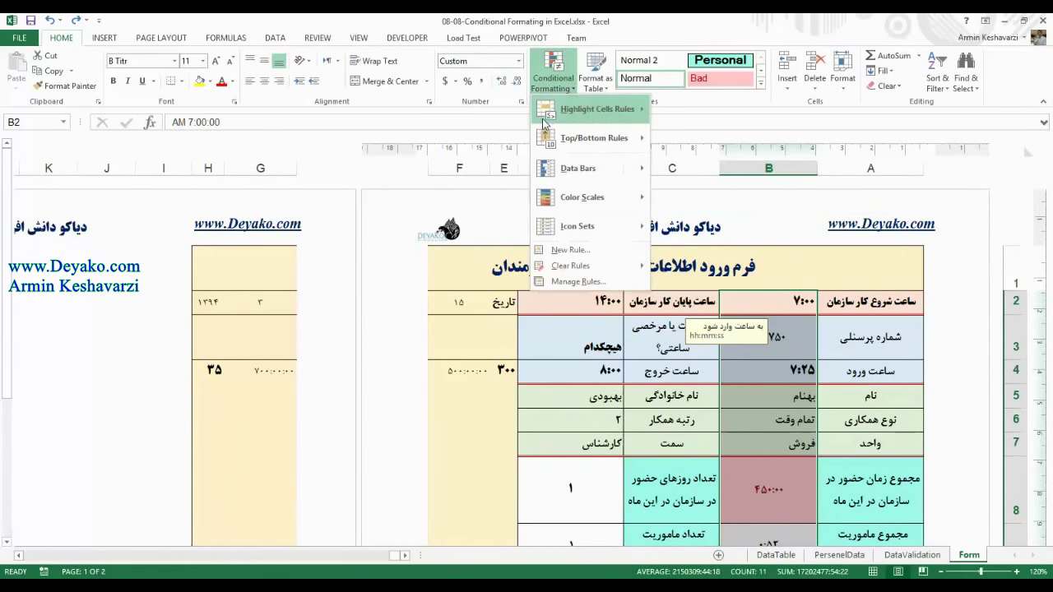
pyautogui.moveTo(594, 139)
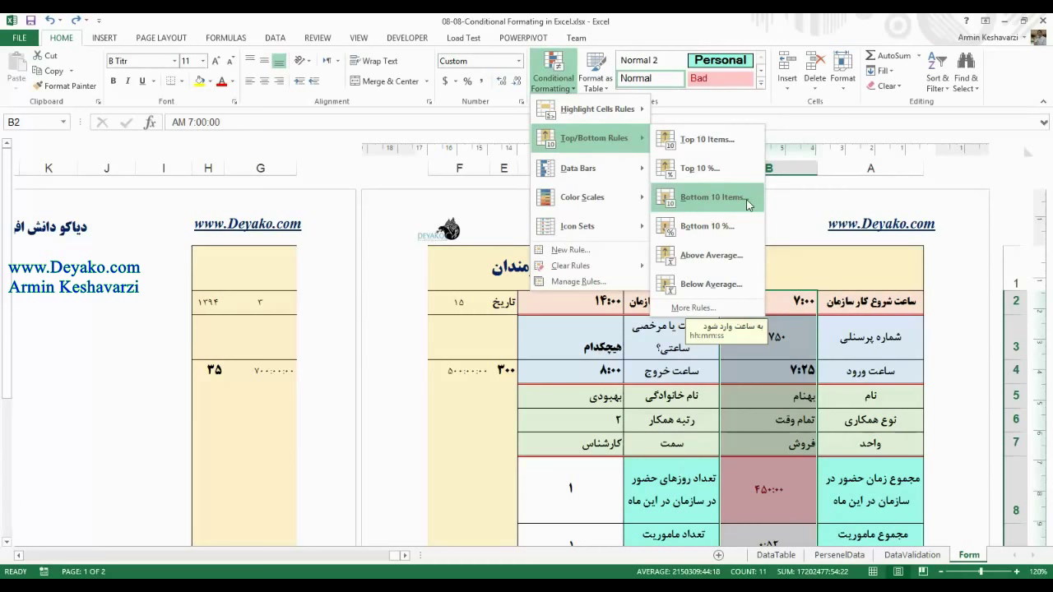
pyautogui.click(747, 203)
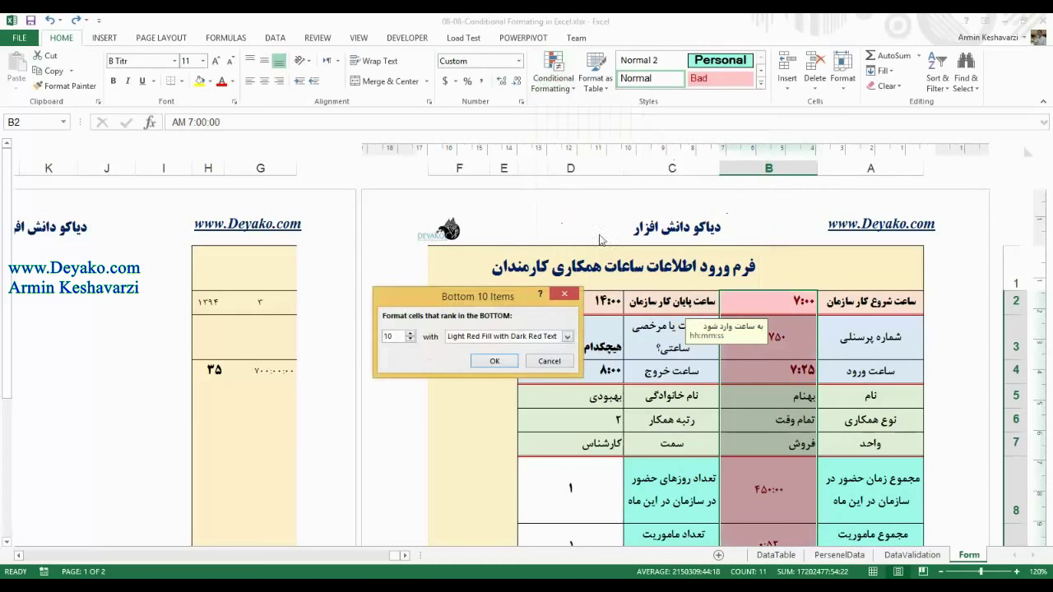
pyautogui.write('2')
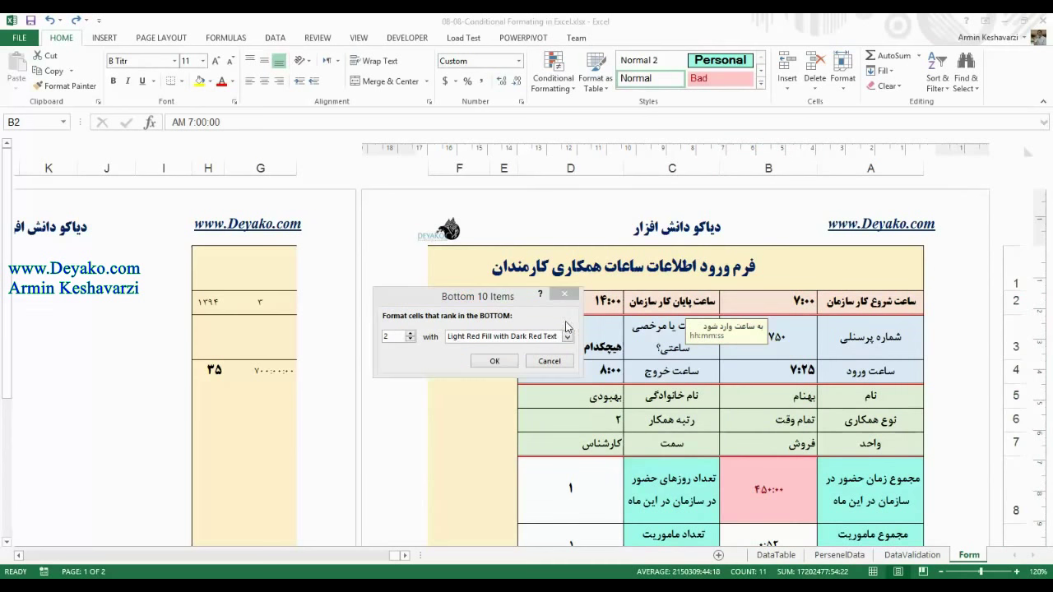
pyautogui.click(568, 337)
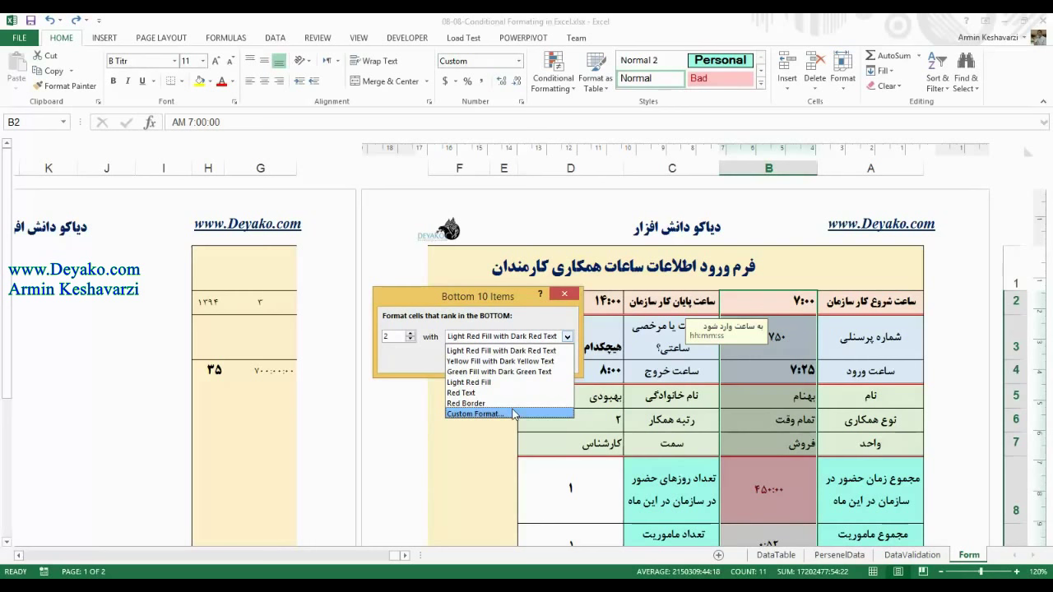
pyautogui.click(513, 414)
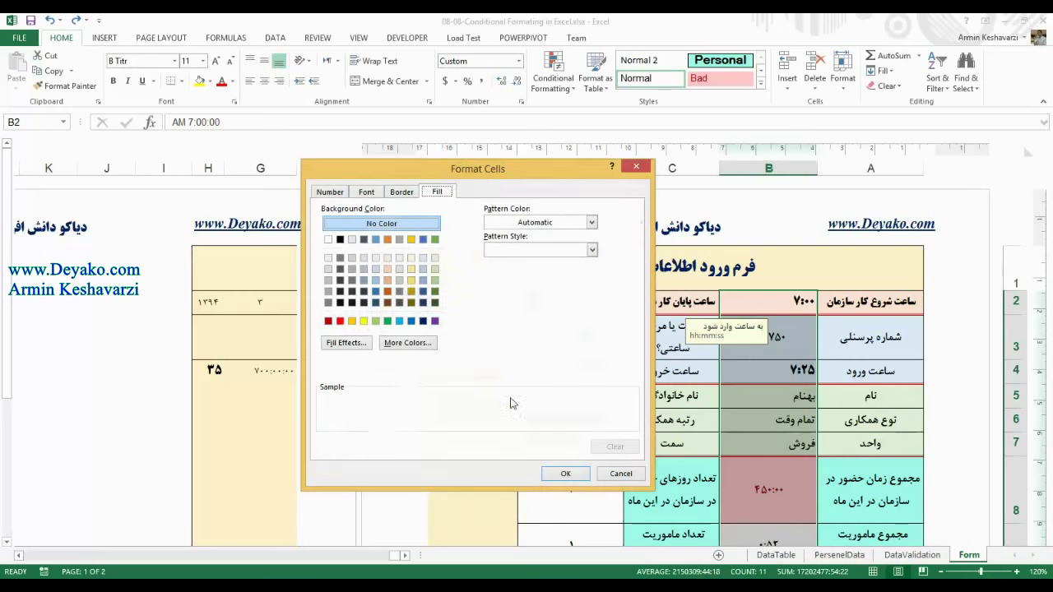
pyautogui.click(364, 321)
pyautogui.click(565, 474)
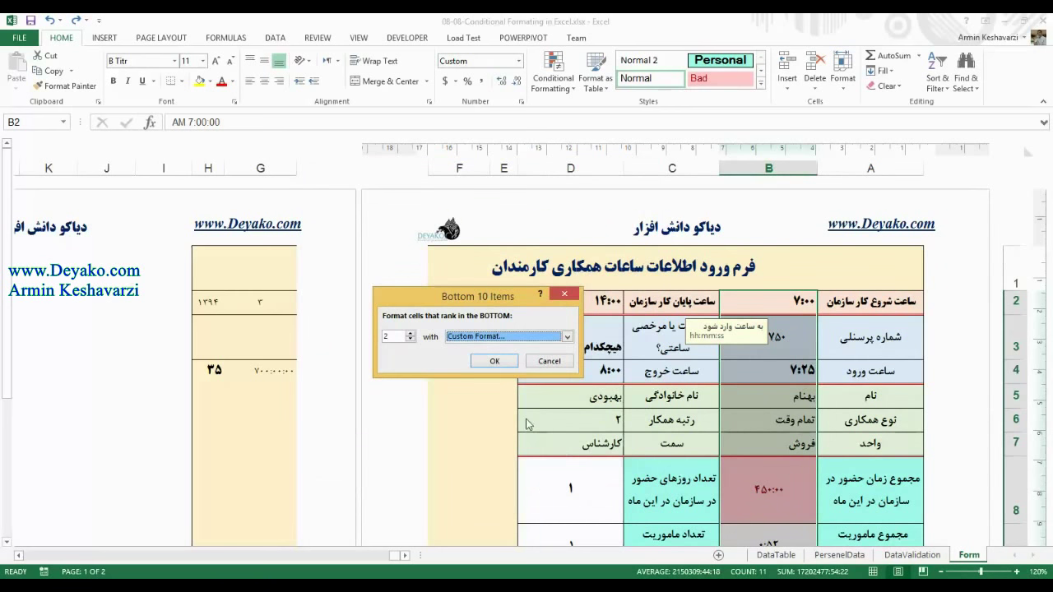
pyautogui.click(494, 362)
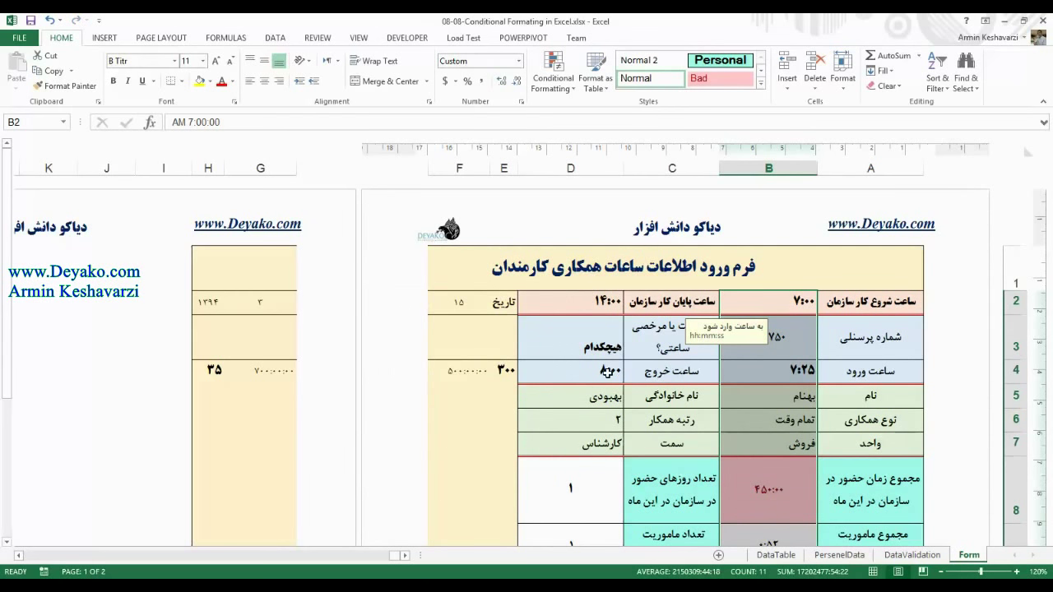
pyautogui.scroll(-5, 565, 352)
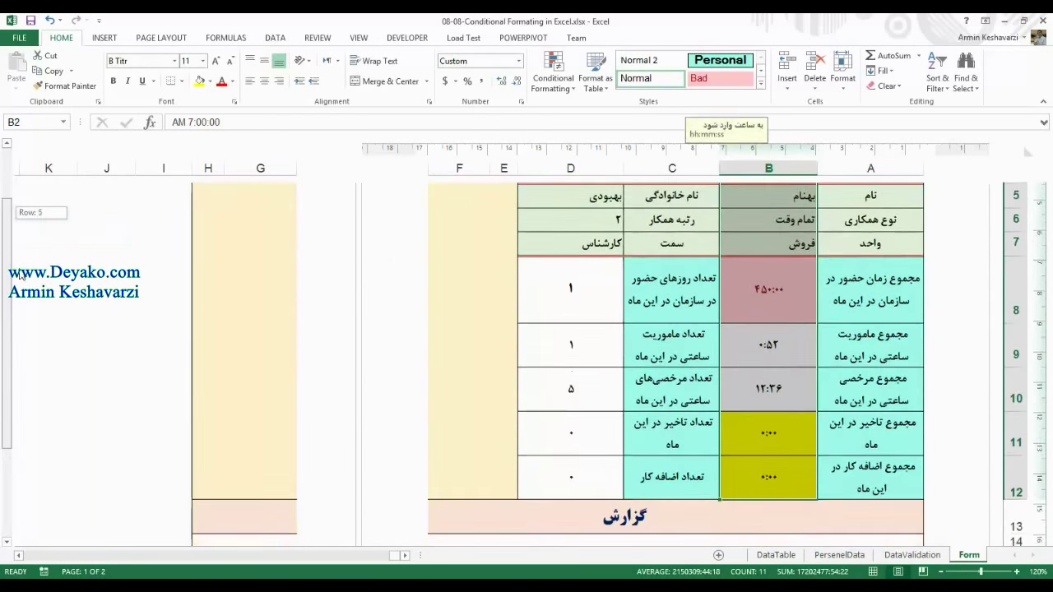
pyautogui.click(753, 412)
pyautogui.click(764, 458)
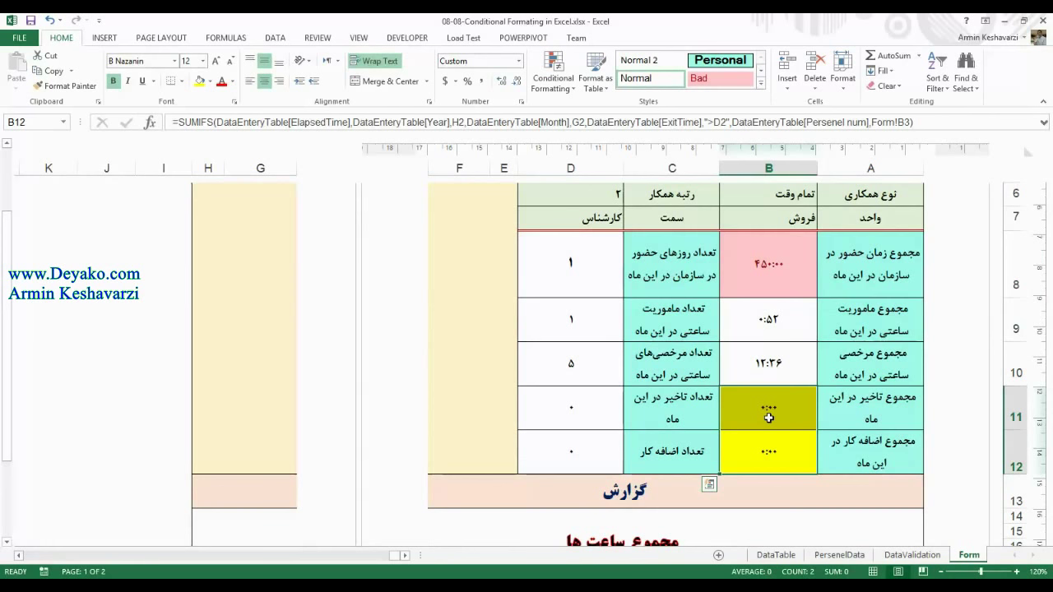
pyautogui.click(769, 168)
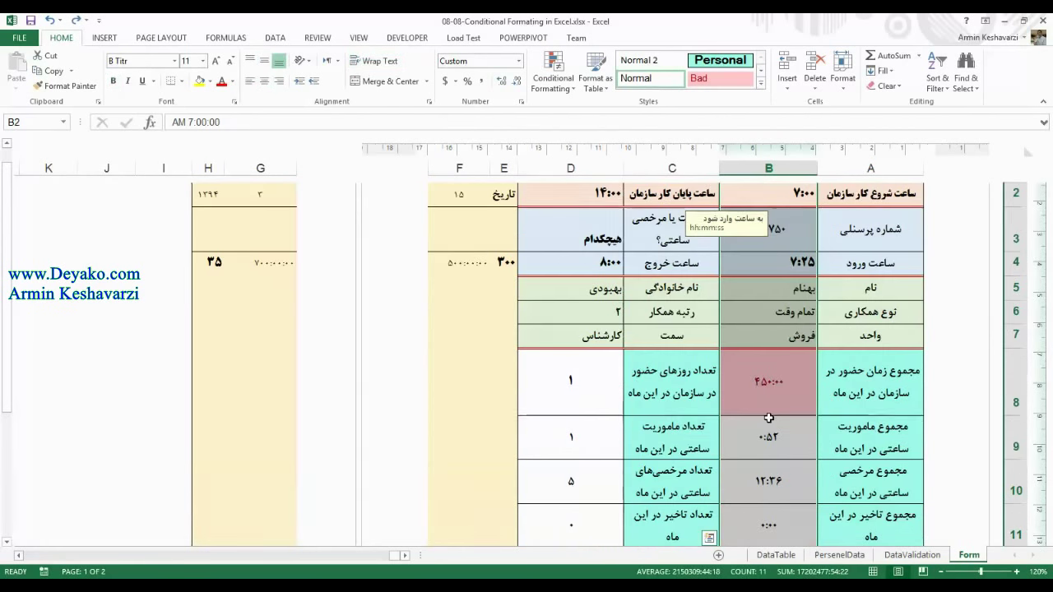
pyautogui.click(553, 75)
pyautogui.moveTo(575, 140)
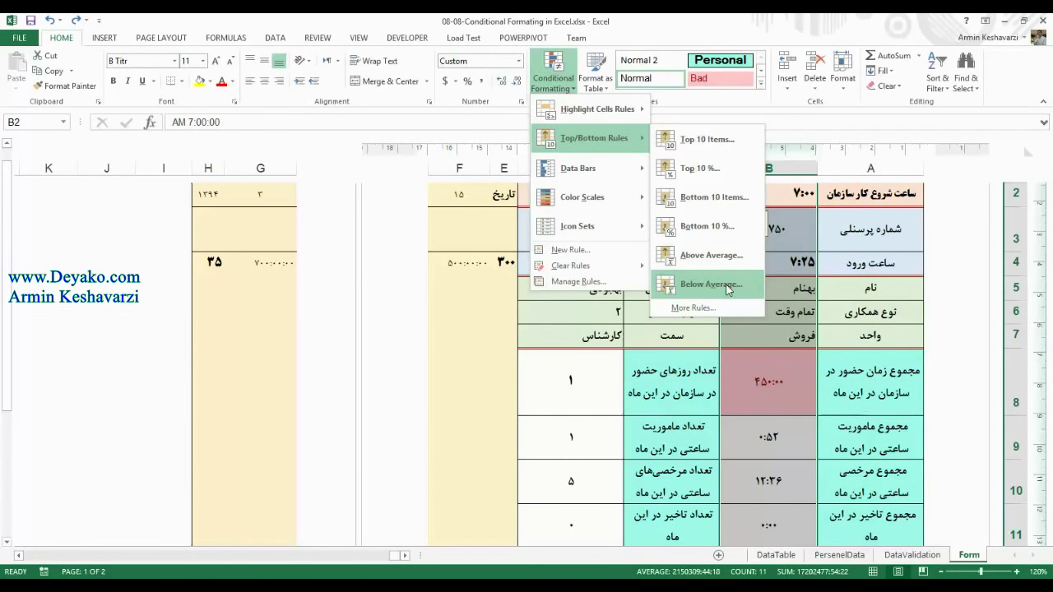
pyautogui.click(784, 187)
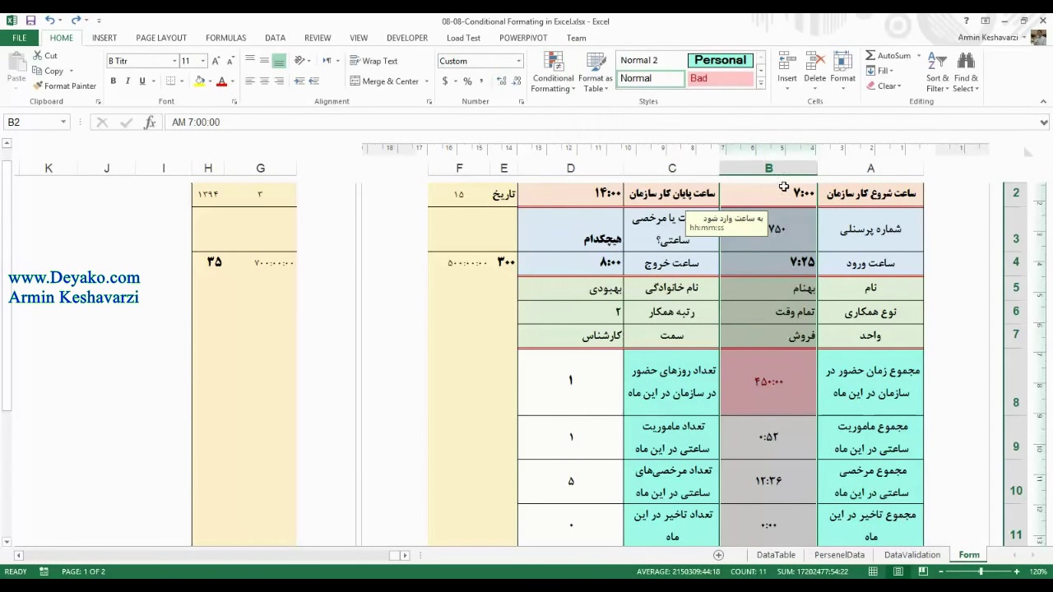
pyautogui.scroll(1, 22, 200)
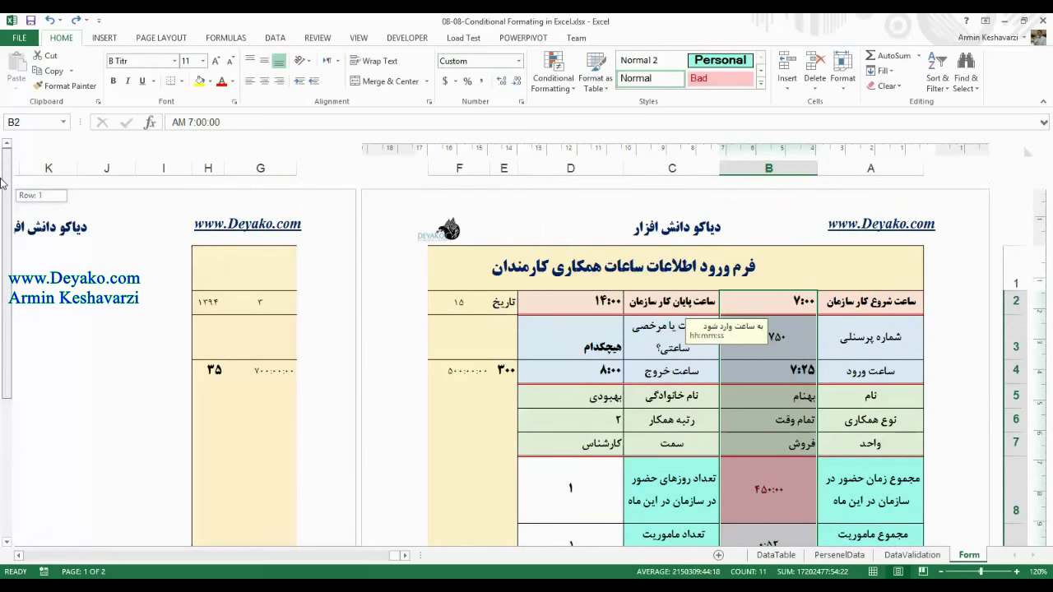
pyautogui.moveTo(3, 260); pyautogui.dragTo(5, 271)
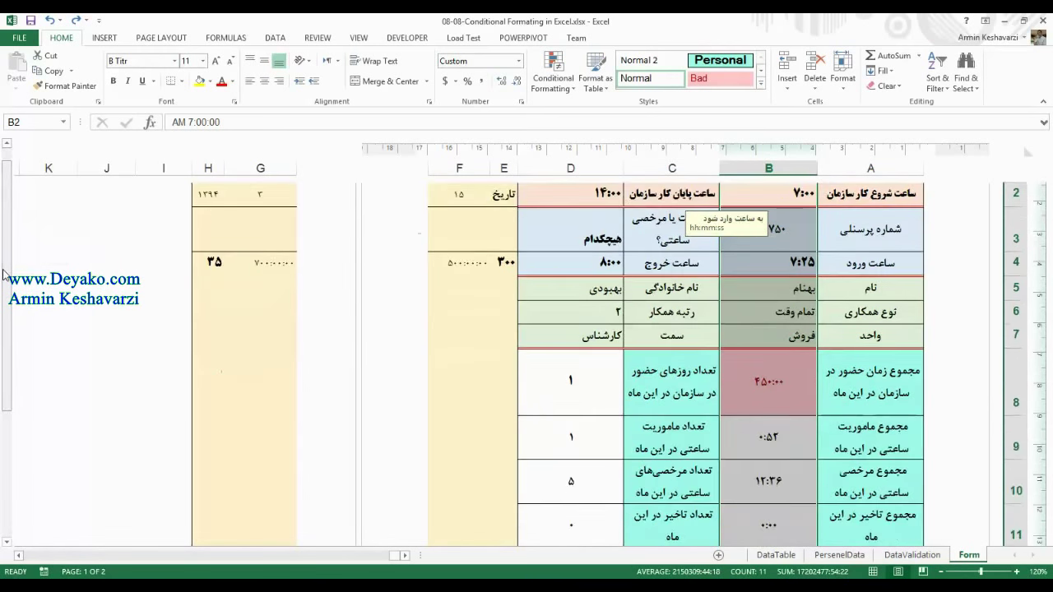
pyautogui.click(553, 74)
pyautogui.moveTo(557, 232)
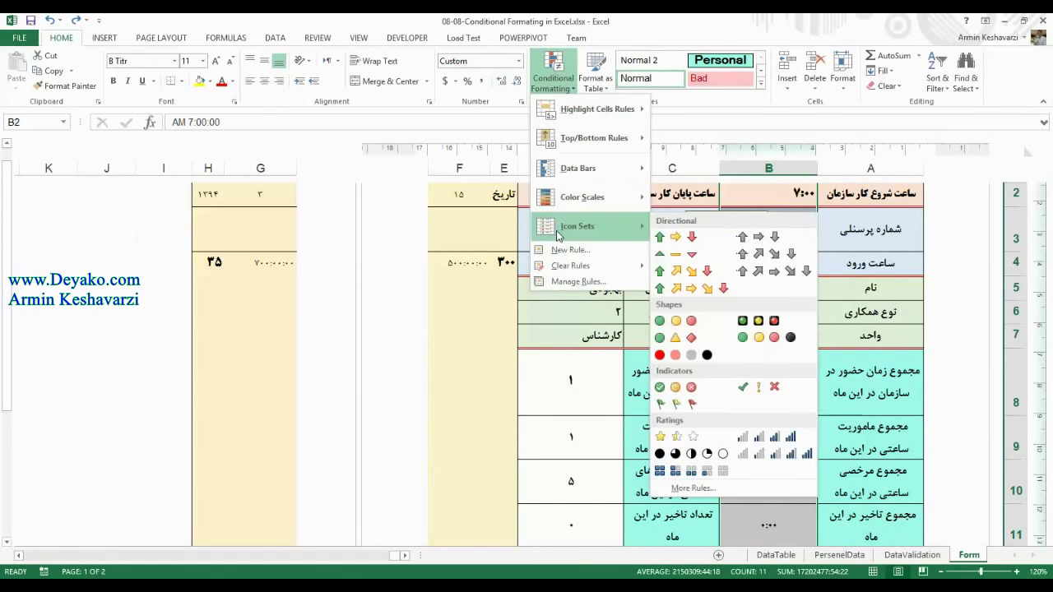
pyautogui.moveTo(615, 196)
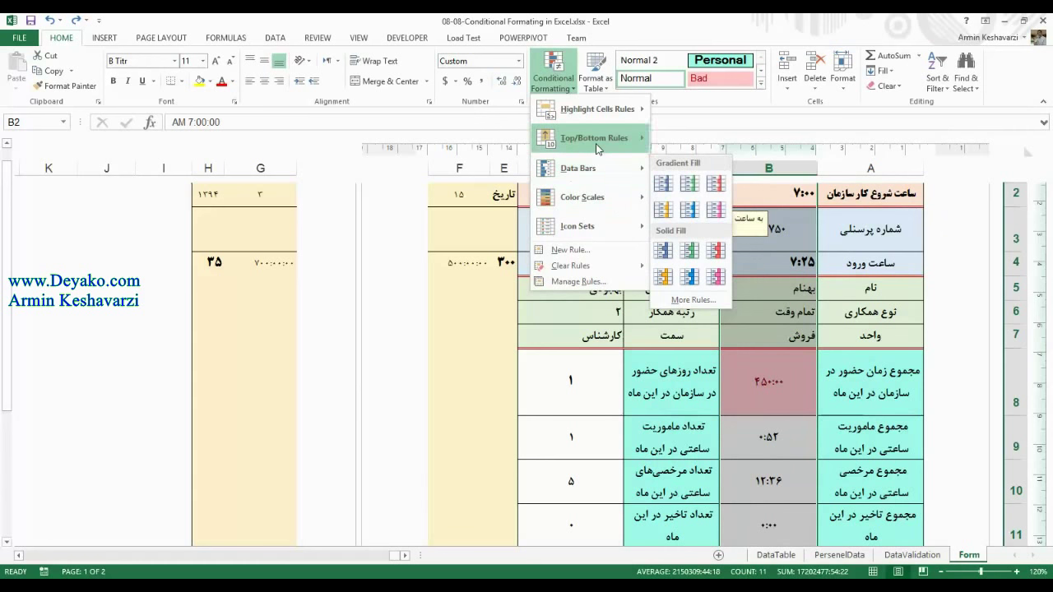
pyautogui.moveTo(617, 137)
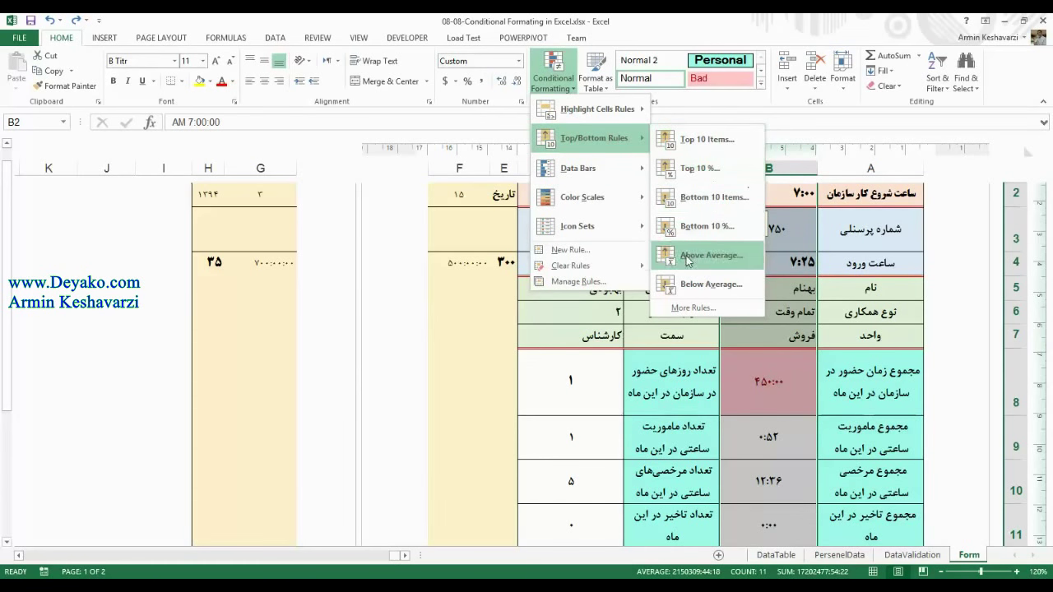
pyautogui.moveTo(618, 169)
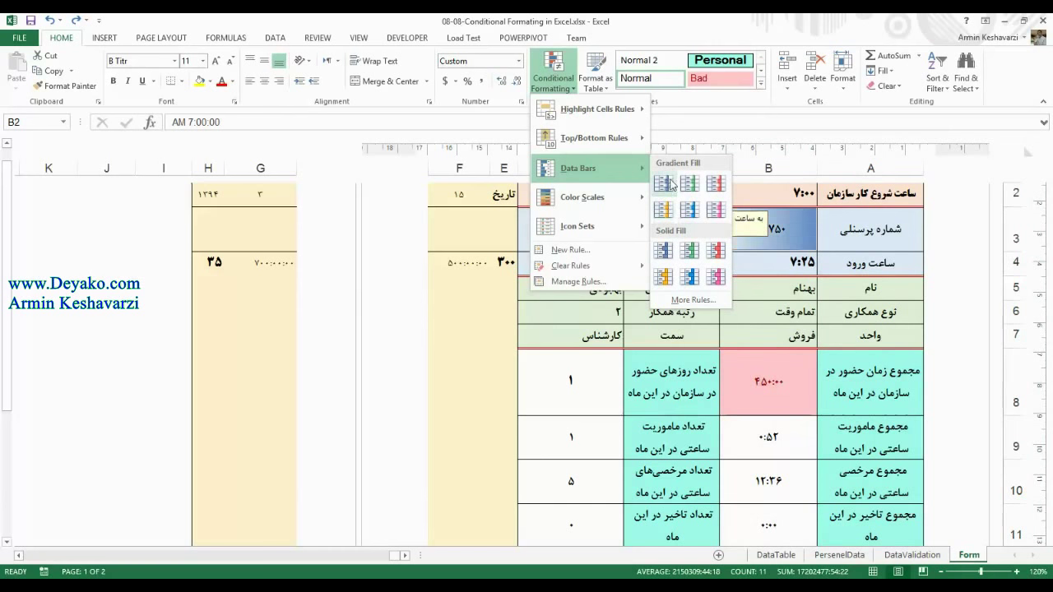
pyautogui.click(748, 364)
pyautogui.click(750, 301)
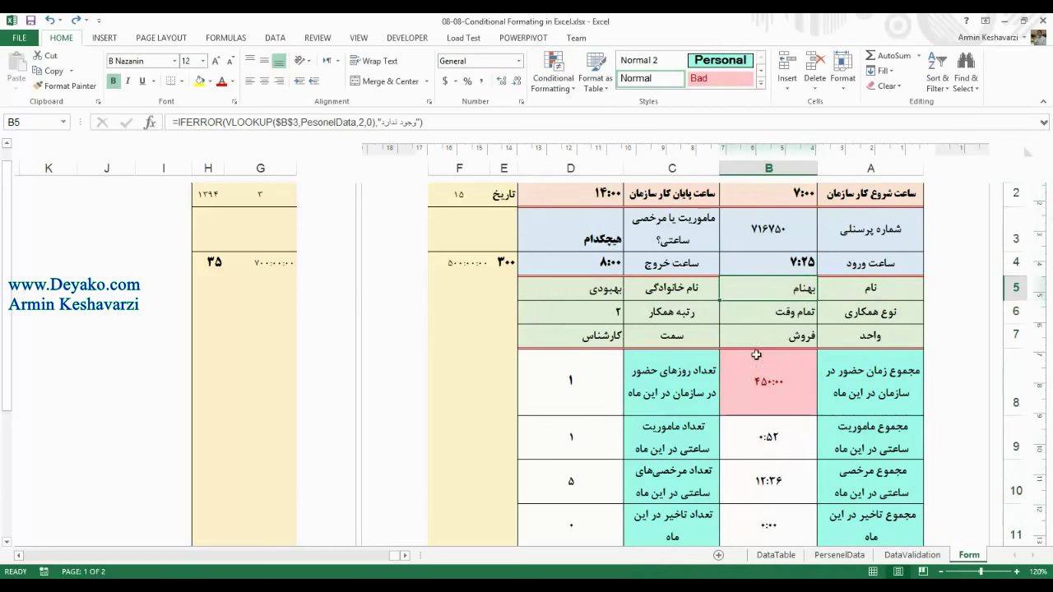
# Browse the conditional formatting options for the column D counts.
pyautogui.moveTo(570, 381); pyautogui.dragTo(568, 493)
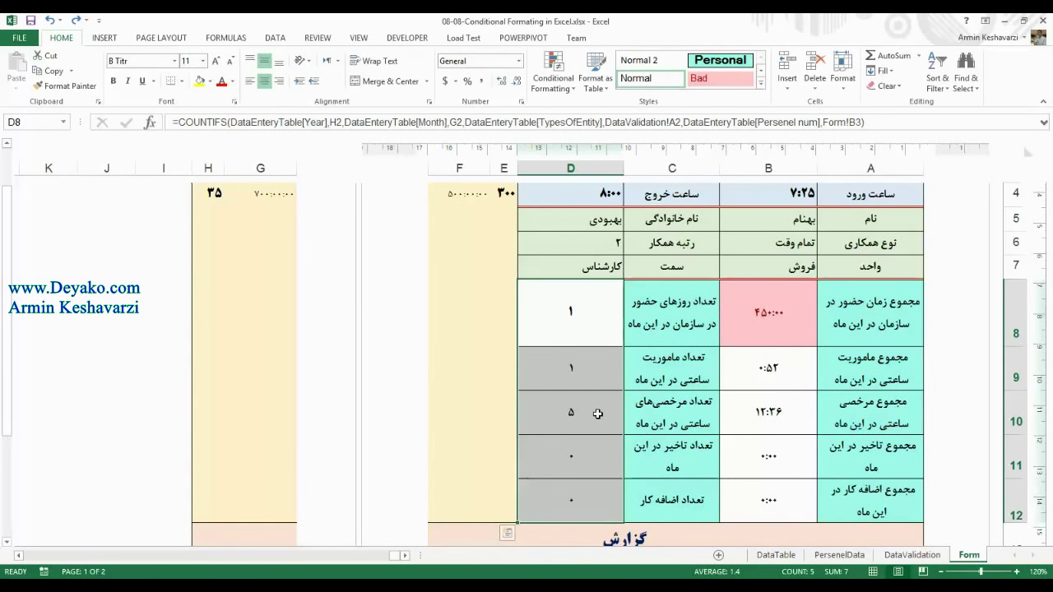
pyautogui.click(553, 74)
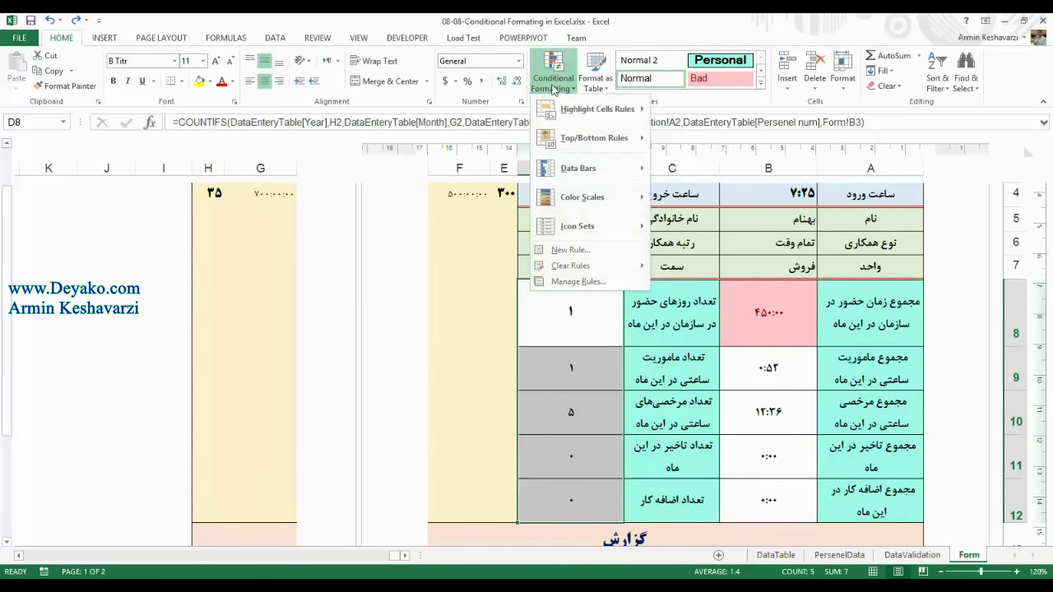
pyautogui.moveTo(575, 168)
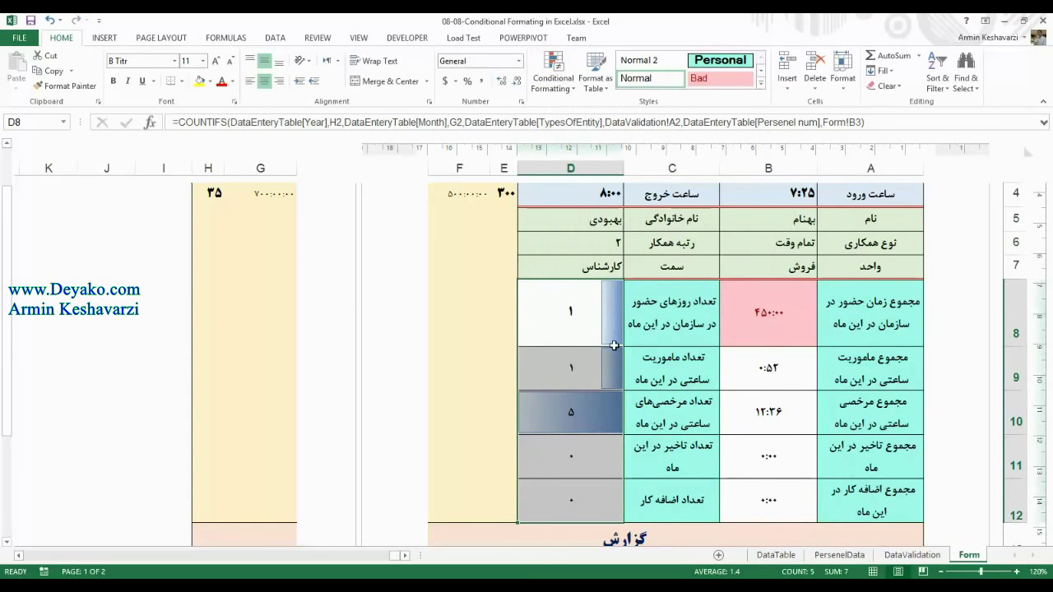
pyautogui.click(565, 422)
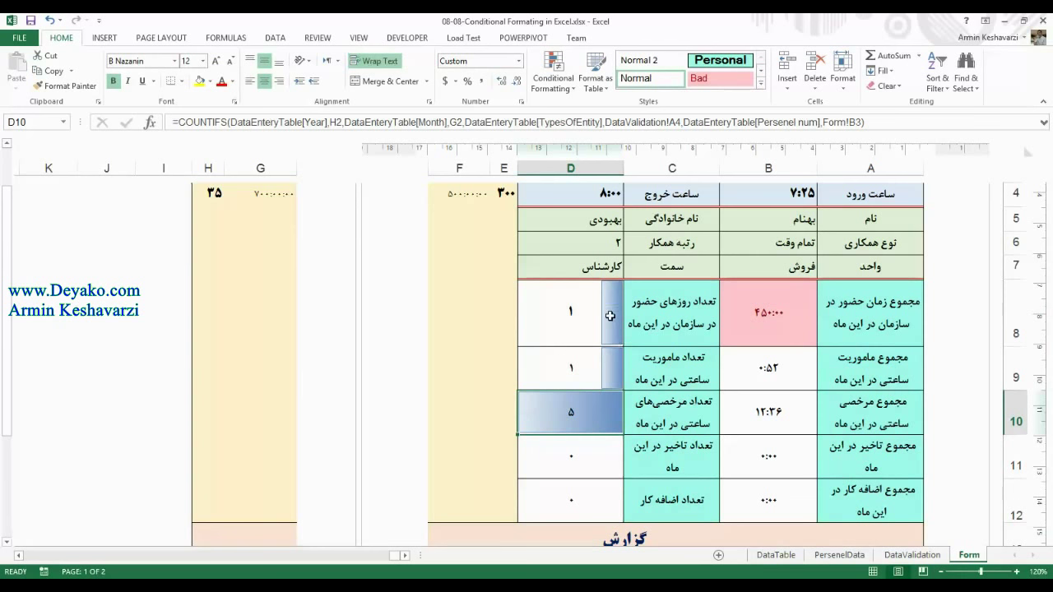
# Check the counts and COUNTIFS formulas in D8, D9, D11 and D12.
pyautogui.click(610, 317)
pyautogui.click(598, 371)
pyautogui.click(607, 312)
pyautogui.click(607, 354)
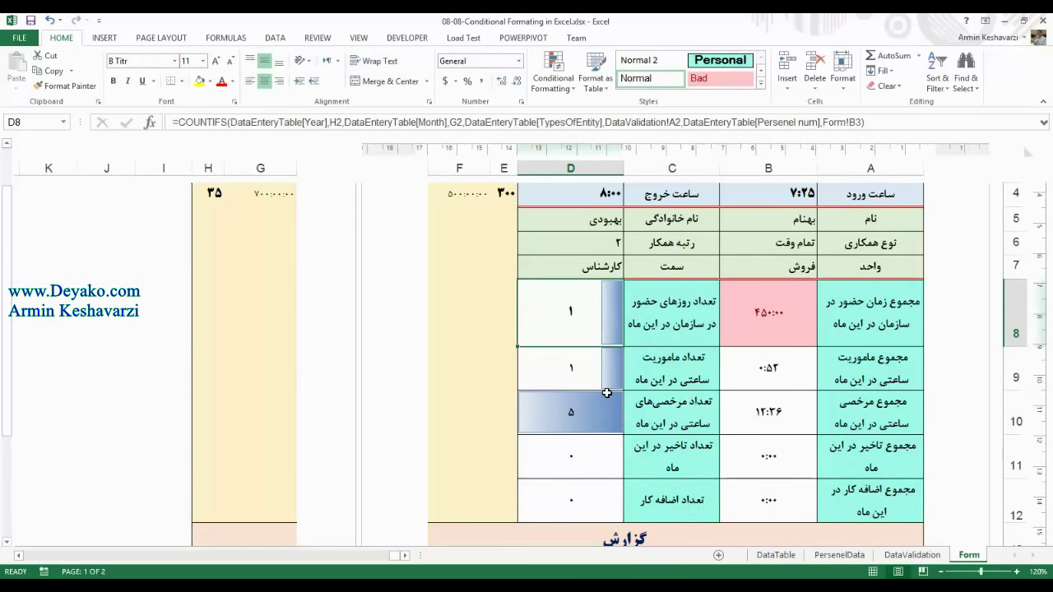
pyautogui.click(593, 462)
pyautogui.click(592, 490)
pyautogui.click(590, 448)
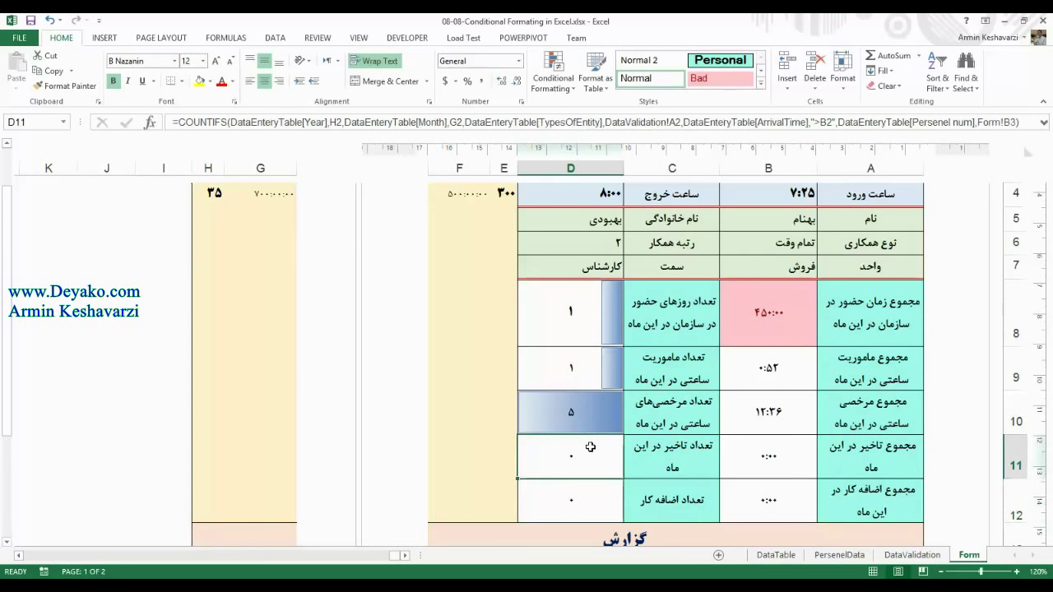
pyautogui.click(597, 412)
pyautogui.click(585, 362)
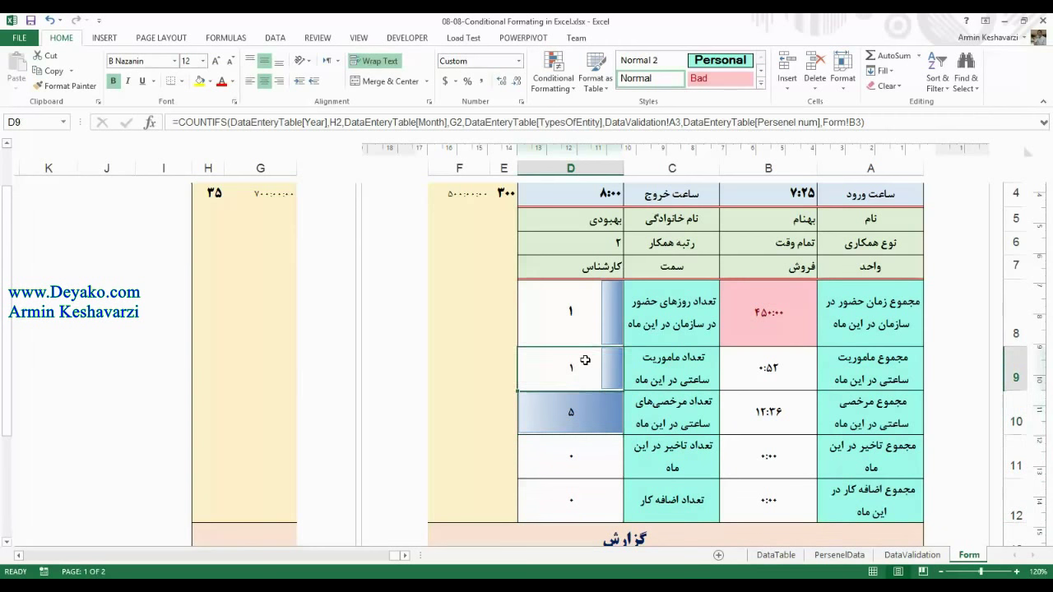
pyautogui.write('3')
pyautogui.click(585, 444)
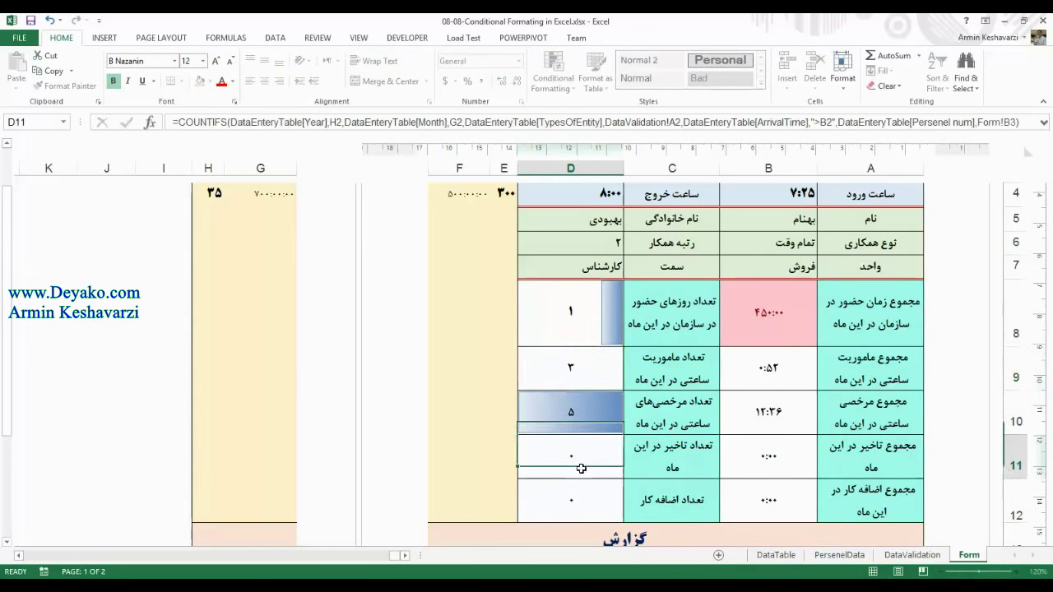
pyautogui.click(577, 314)
pyautogui.click(579, 464)
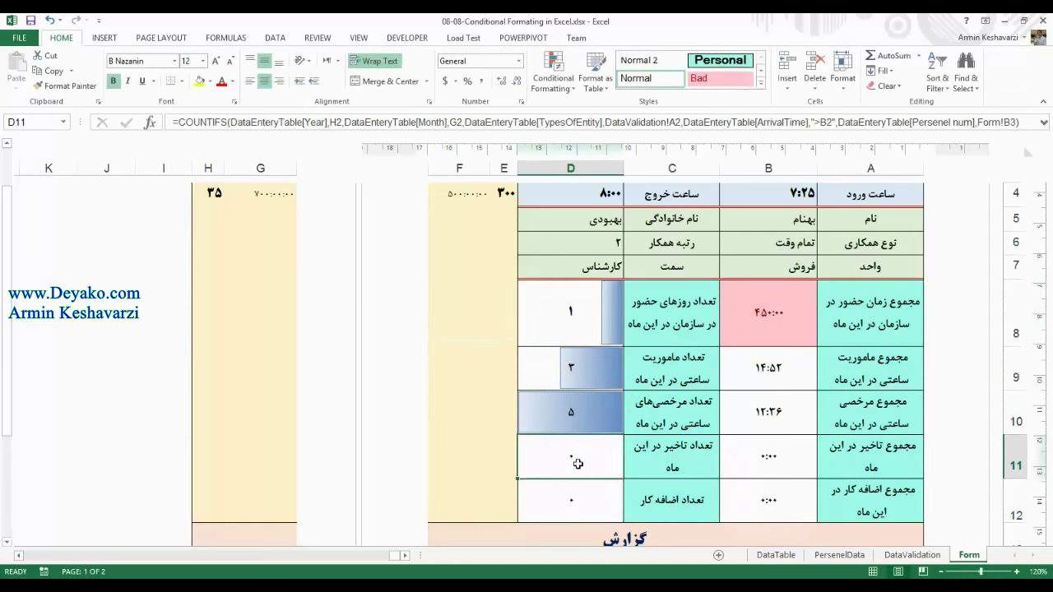
# Overwrite D8 with 2 and D11 with 1 to test the data bars.
pyautogui.click(559, 327)
pyautogui.write('2')
pyautogui.press('Return')
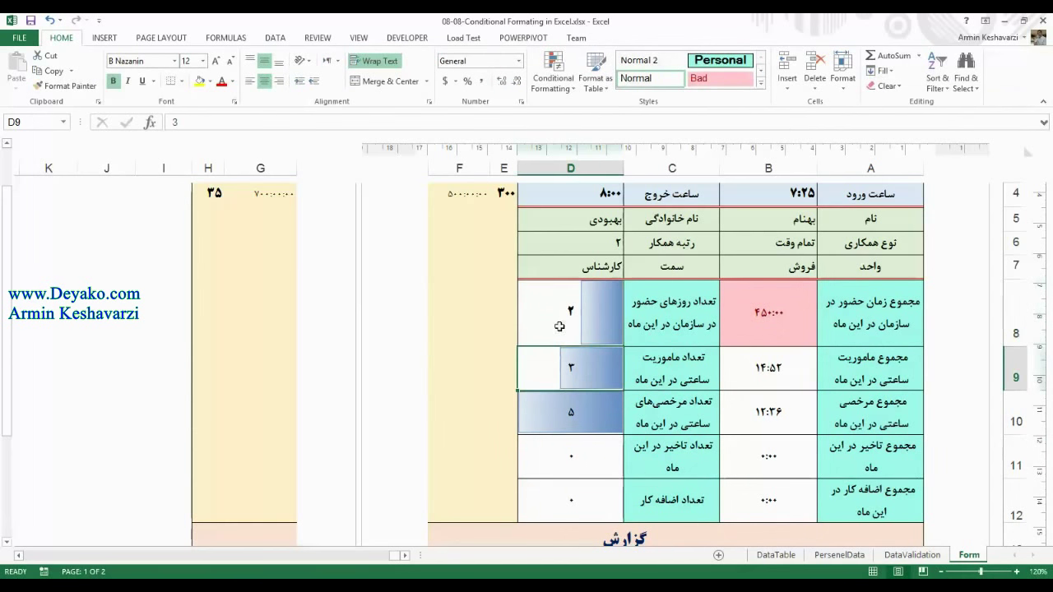
pyautogui.click(566, 457)
pyautogui.write('1')
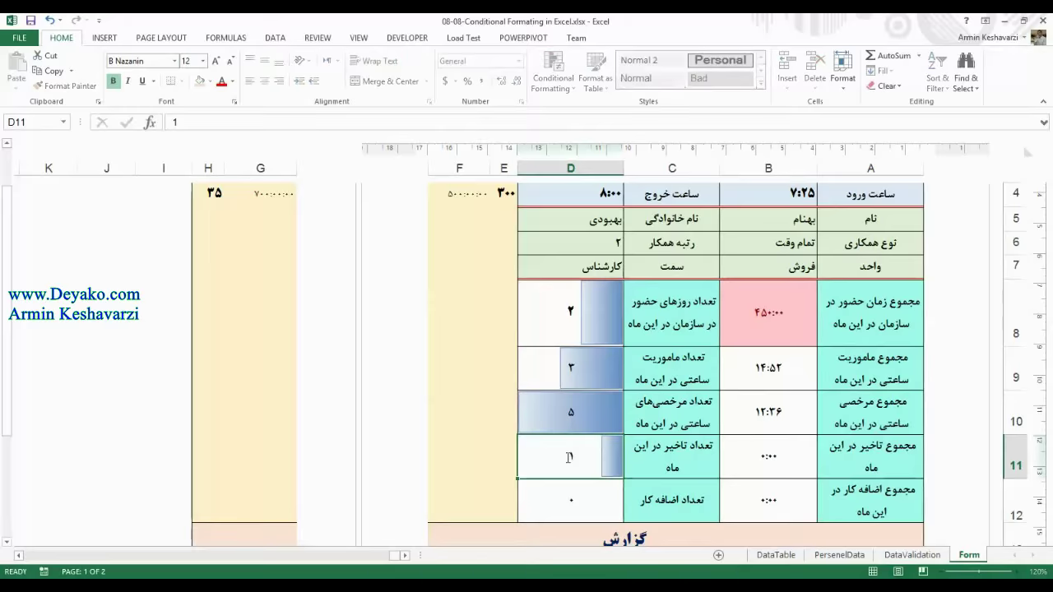
pyautogui.press('Return')
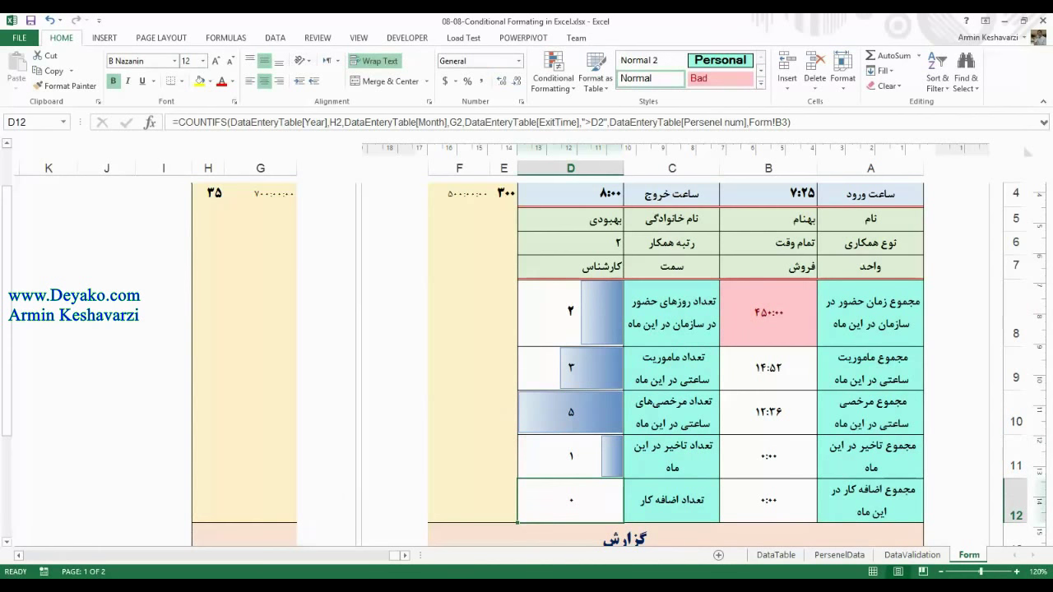
pyautogui.click(229, 542)
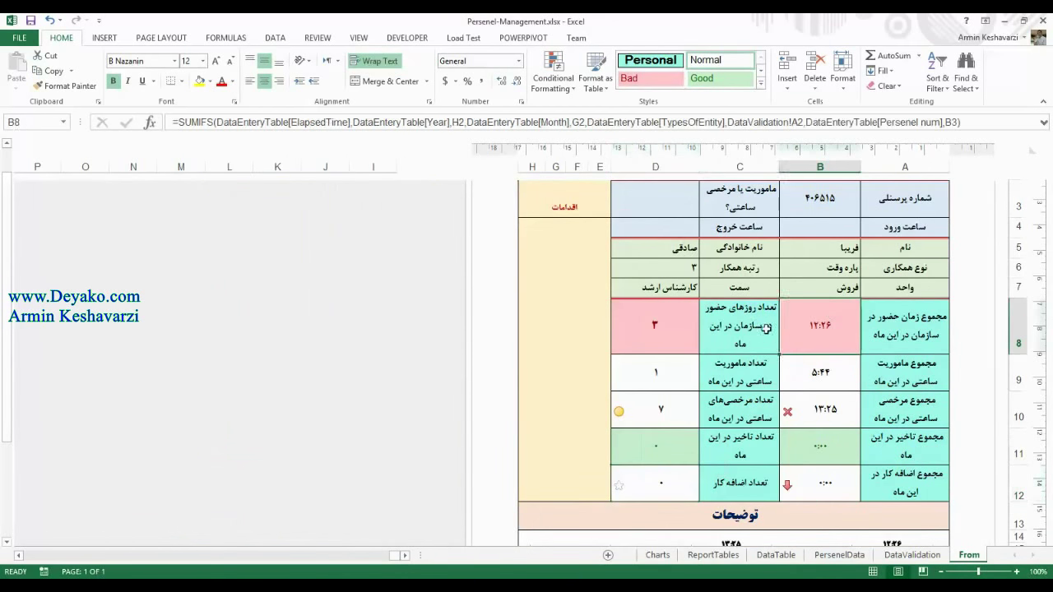
pyautogui.moveTo(833, 314); pyautogui.dragTo(655, 329)
pyautogui.click(832, 408)
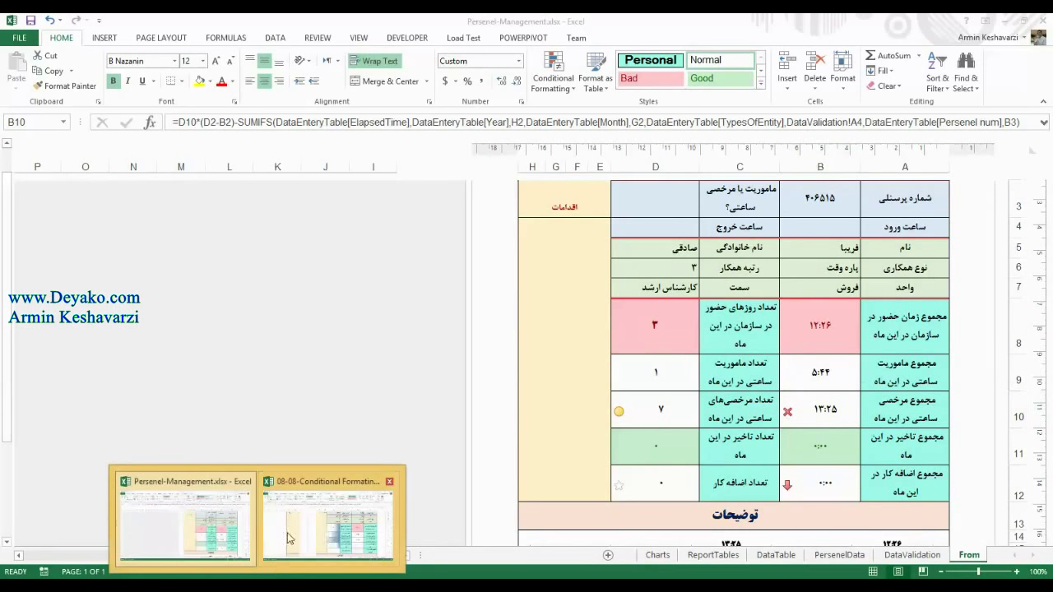
pyautogui.click(668, 407)
pyautogui.click(823, 409)
pyautogui.click(822, 484)
pyautogui.click(658, 475)
pyautogui.click(658, 409)
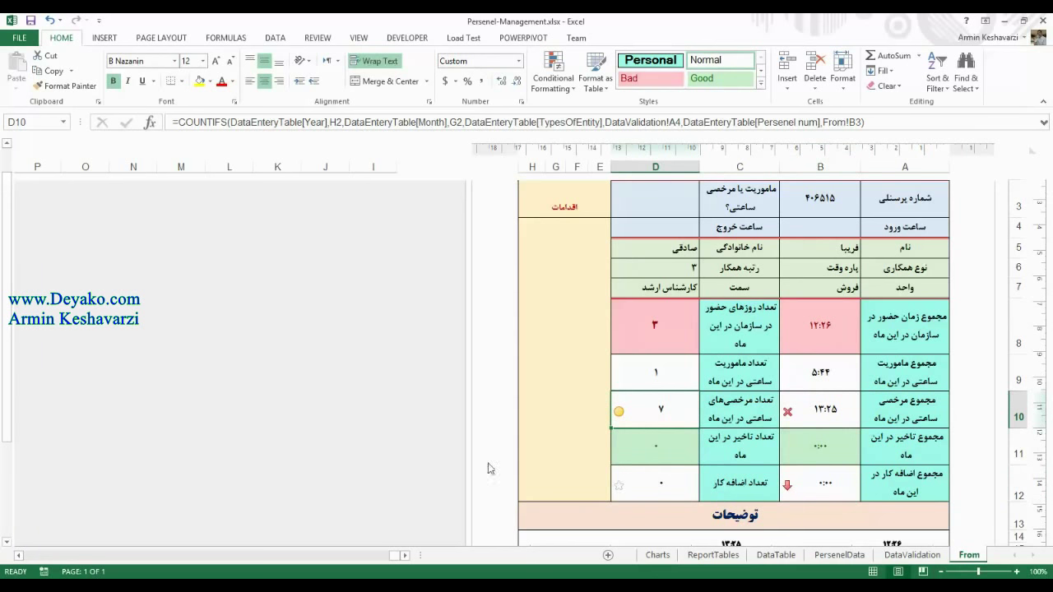
pyautogui.click(329, 526)
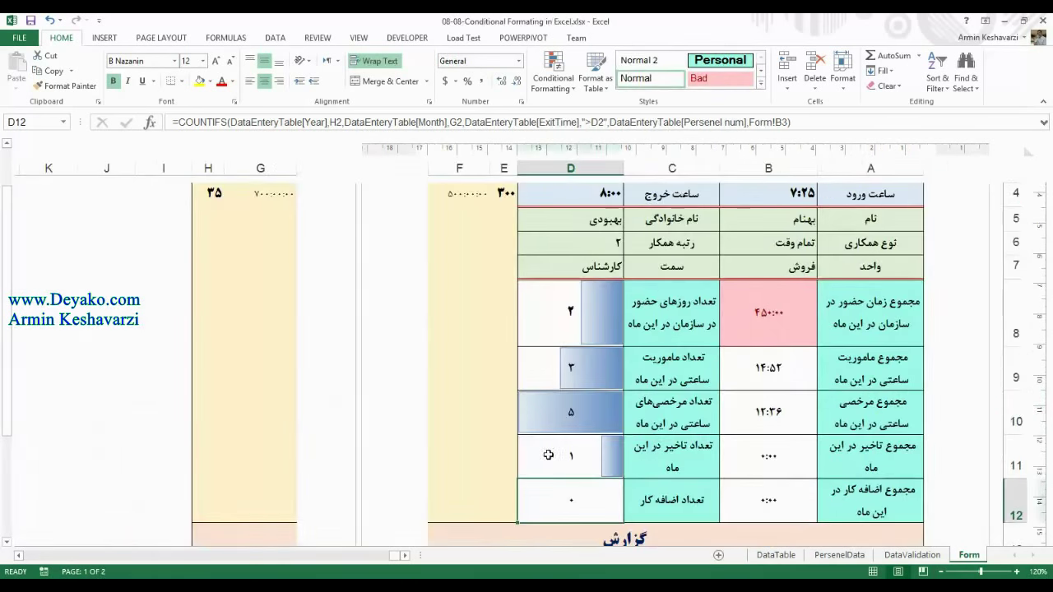
pyautogui.click(586, 310)
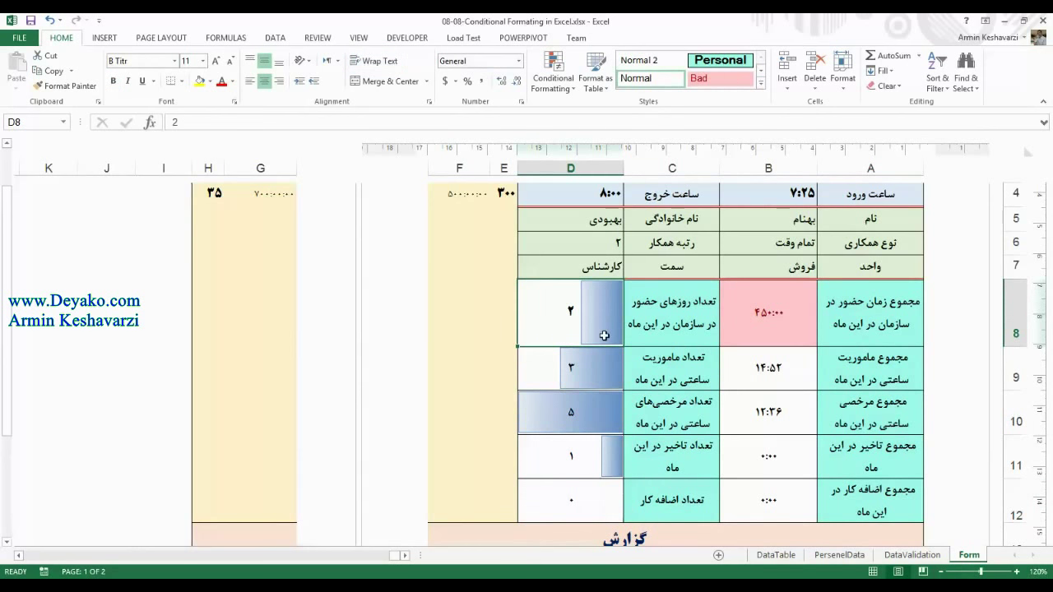
# Give D8:D12 solid data bars with Bar Direction set to Left-to-Right.
pyautogui.moveTo(573, 297); pyautogui.dragTo(575, 501)
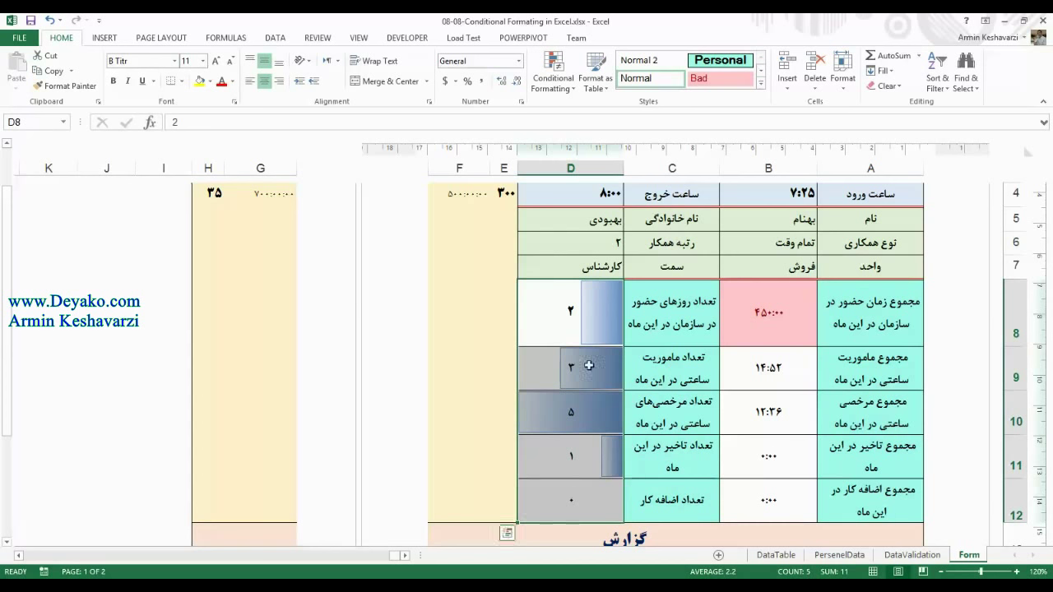
pyautogui.click(557, 65)
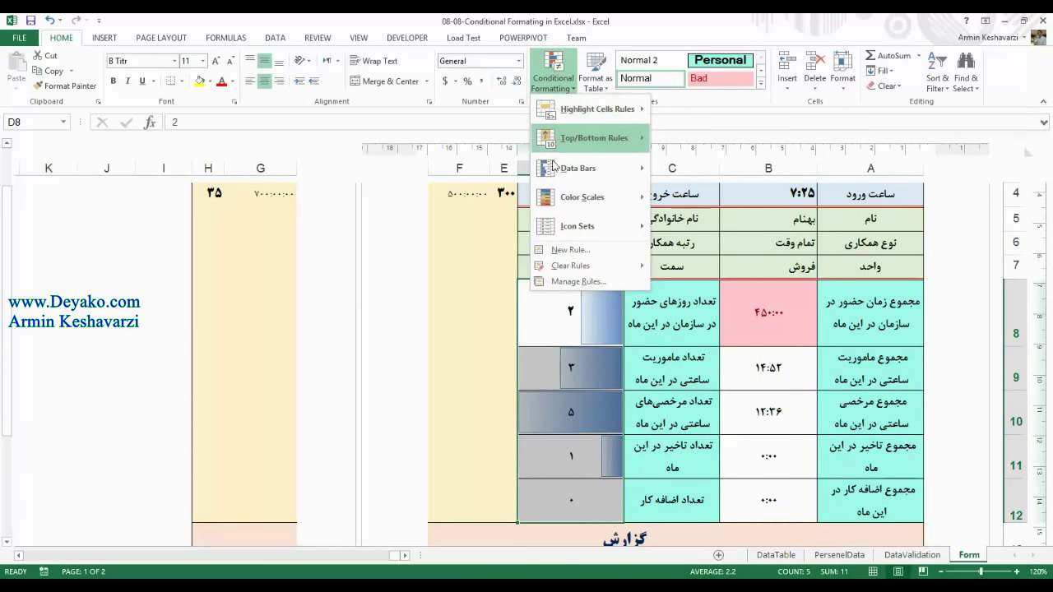
pyautogui.moveTo(556, 169)
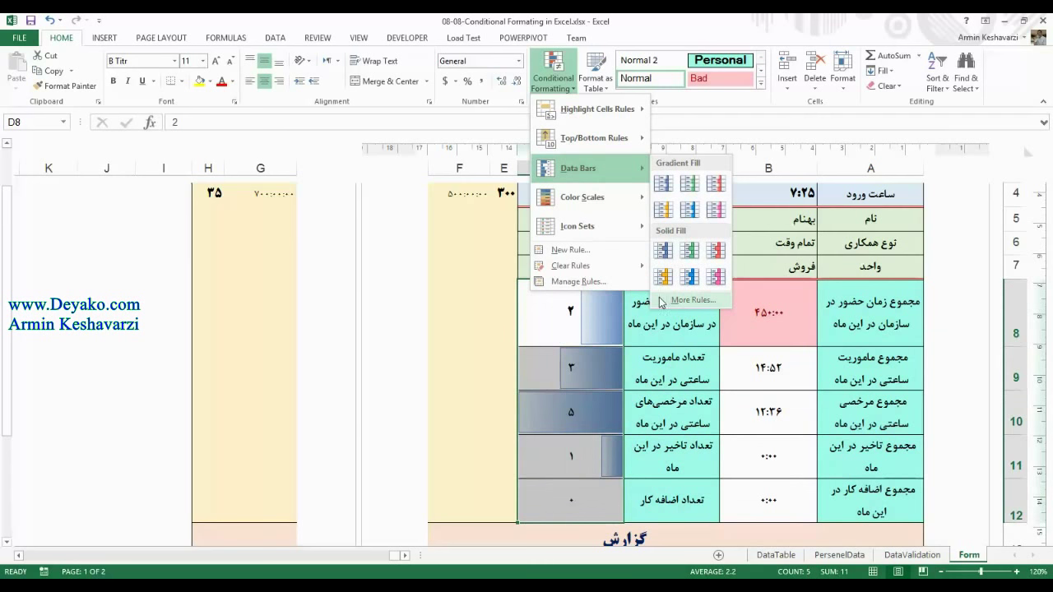
pyautogui.click(691, 301)
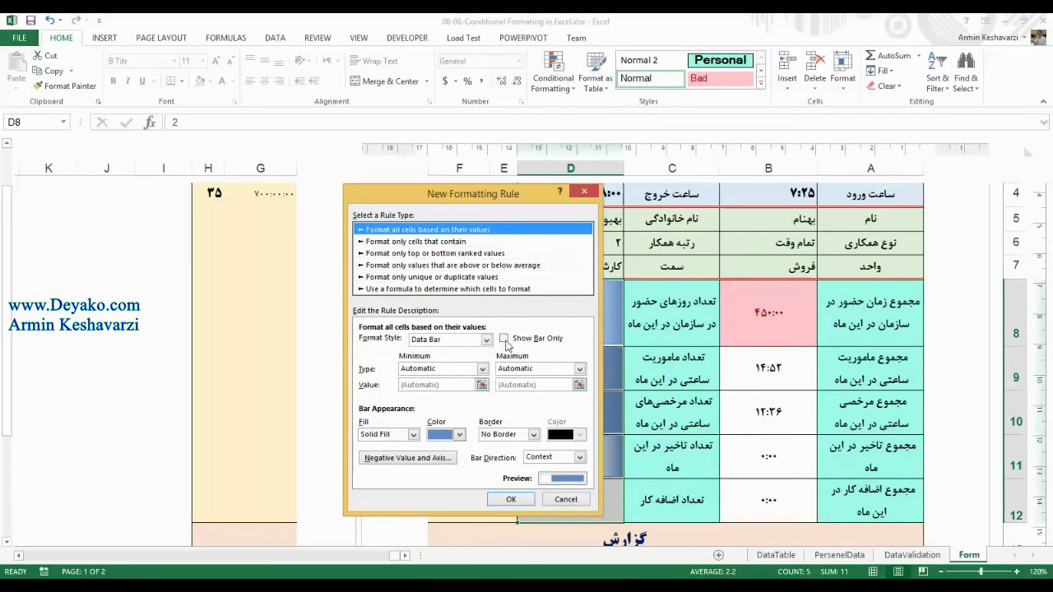
pyautogui.click(579, 457)
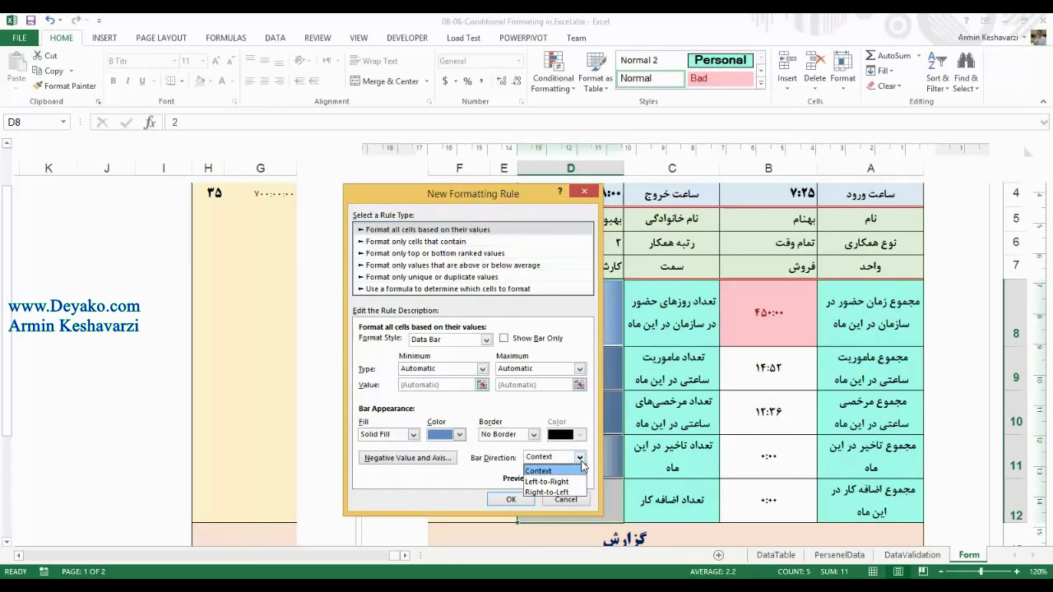
pyautogui.click(572, 478)
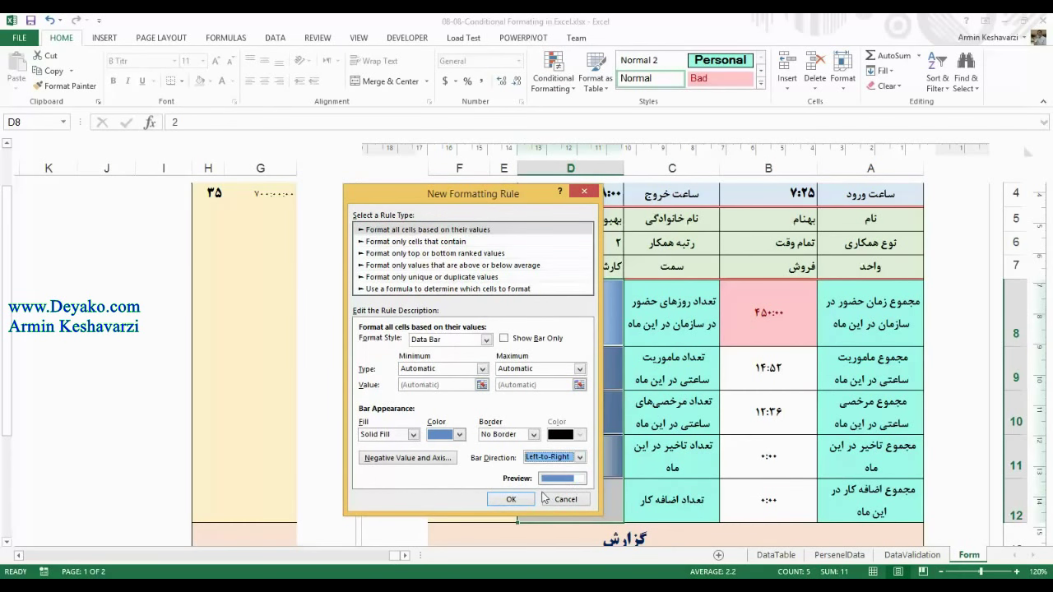
pyautogui.click(510, 499)
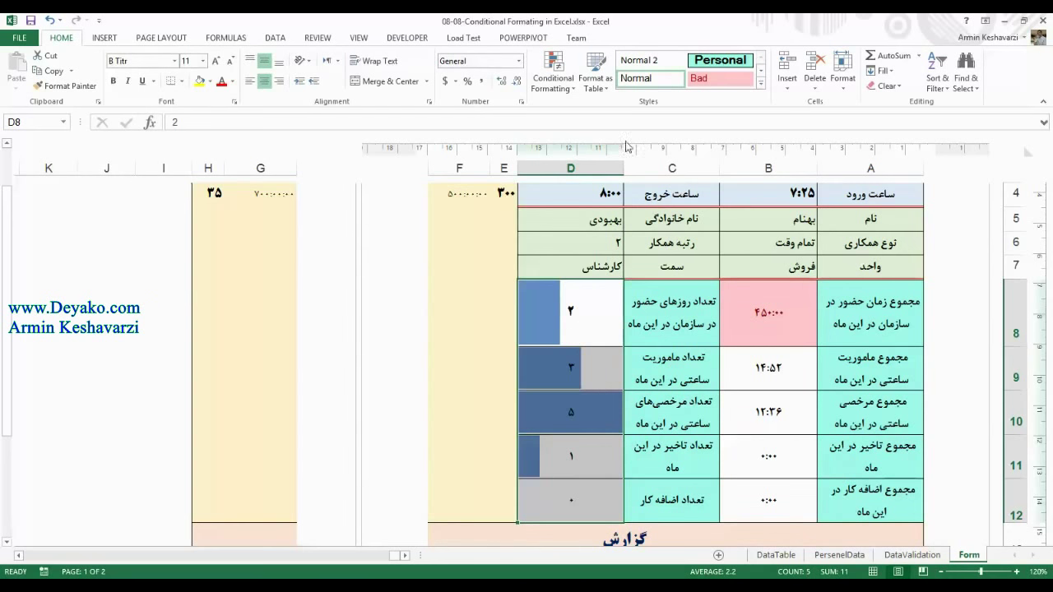
pyautogui.click(570, 89)
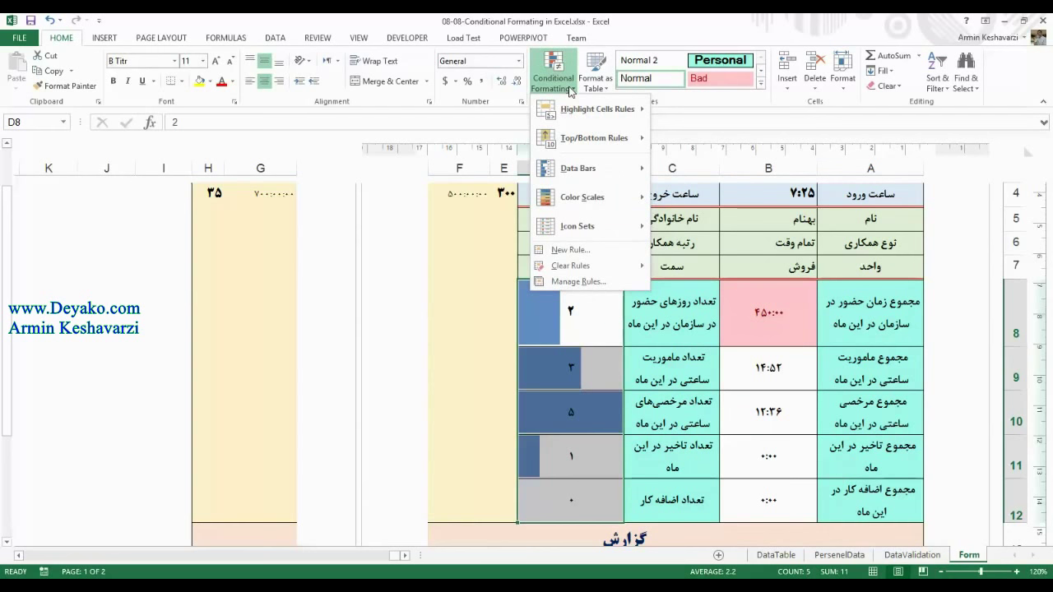
# Undo the test values and data bars in column D.
pyautogui.click(742, 366)
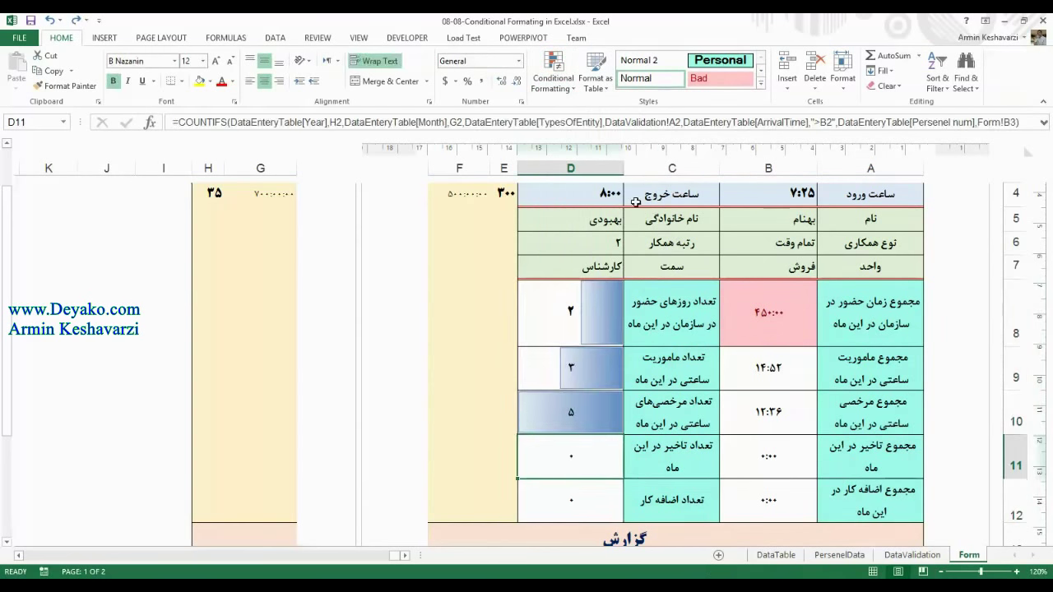
pyautogui.press('Return')
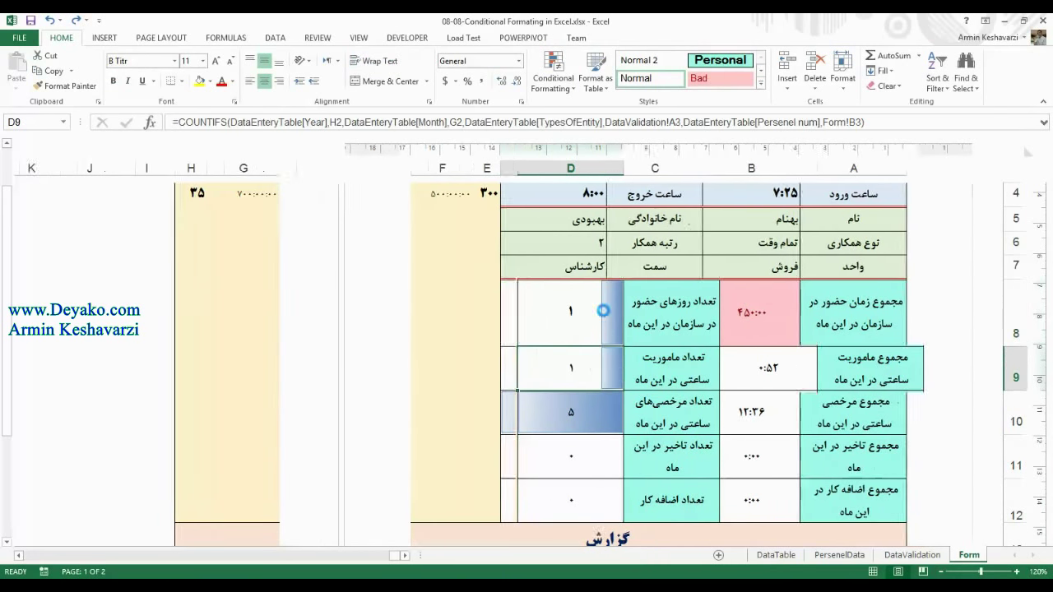
pyautogui.click(603, 310)
pyautogui.hotkey('ctrl', 'shift', 'Down')
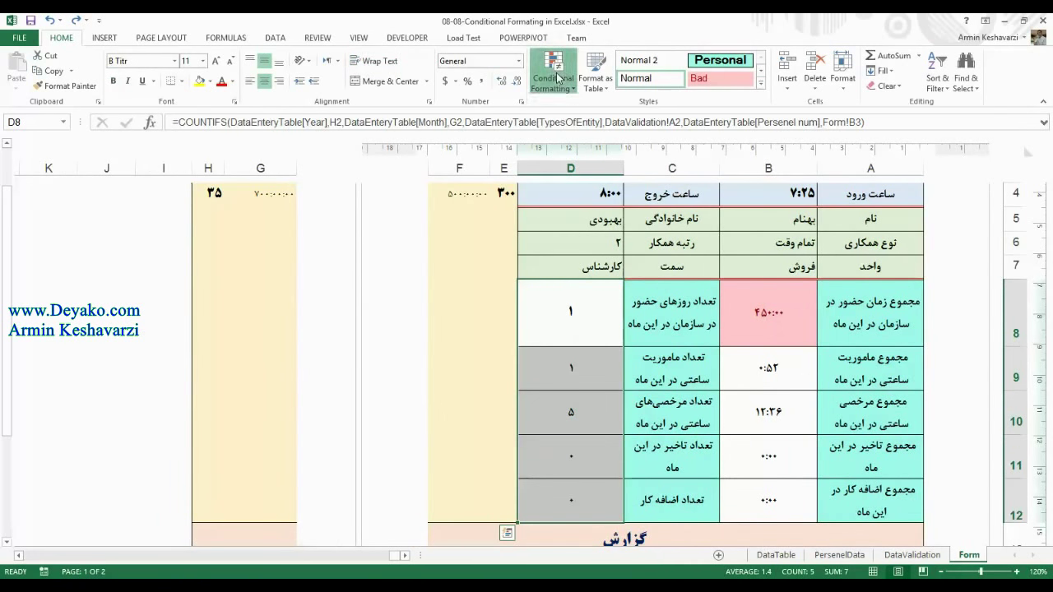
# Apply a Green-Yellow-Red colour scale to the D8:D12 counts.
pyautogui.click(554, 73)
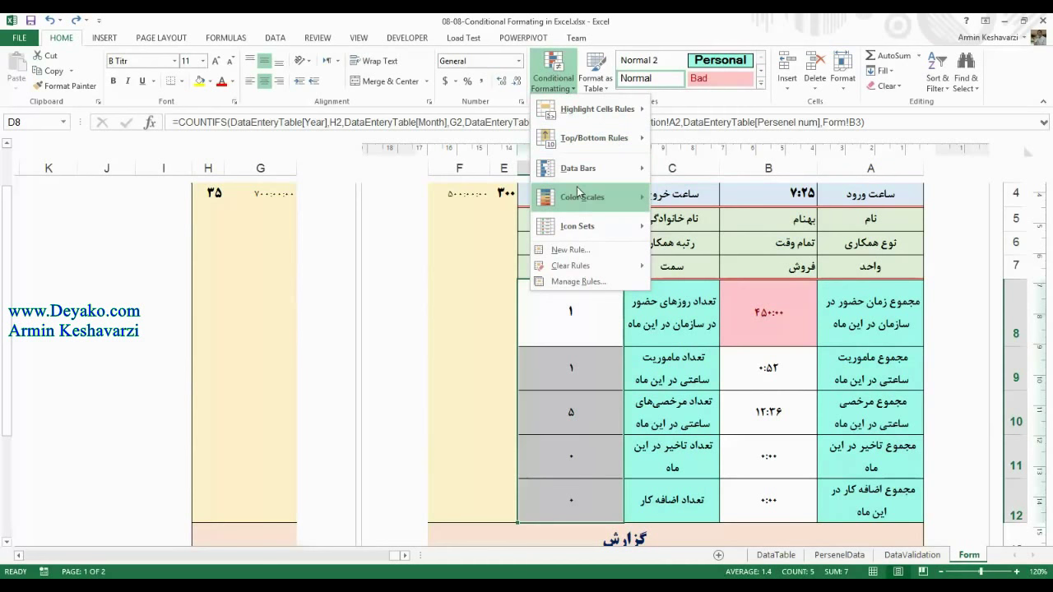
pyautogui.moveTo(580, 198)
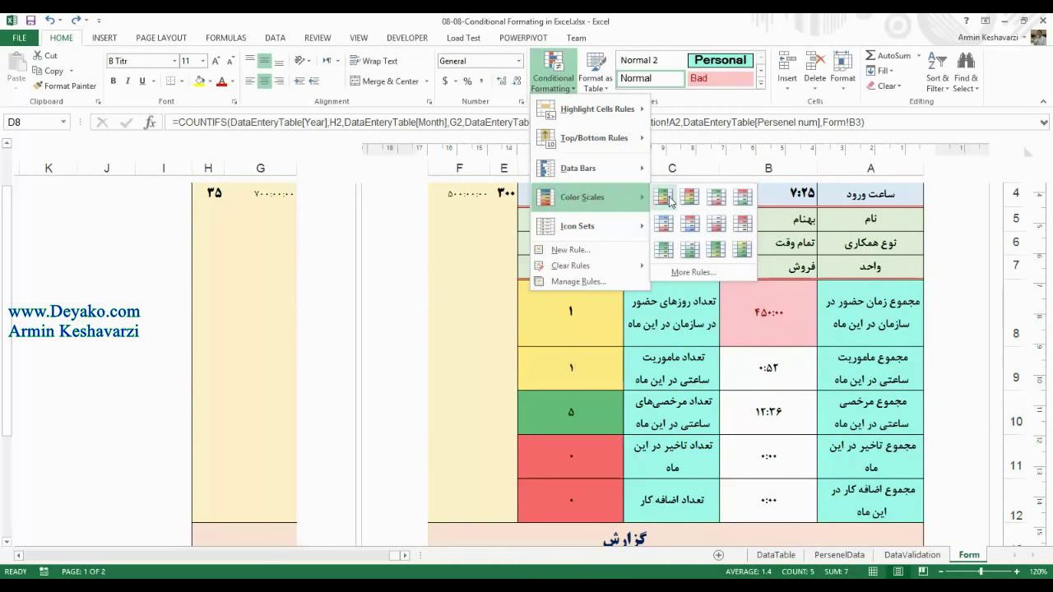
pyautogui.moveTo(570, 500)
pyautogui.mouseDown()
pyautogui.moveTo(590, 274)
pyautogui.moveTo(579, 321)
pyautogui.mouseUp()
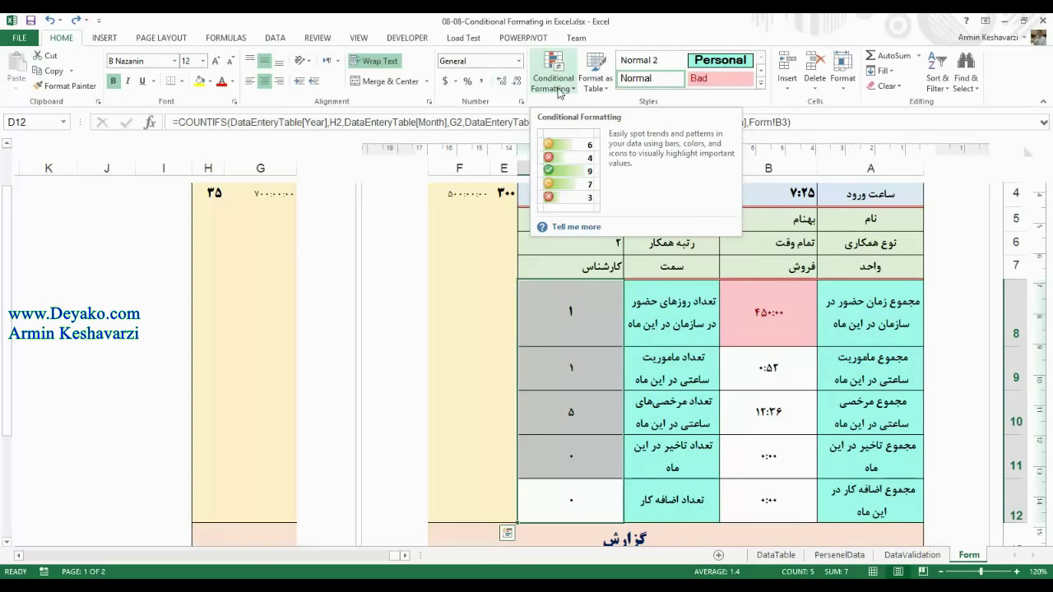
pyautogui.click(558, 89)
pyautogui.moveTo(562, 198)
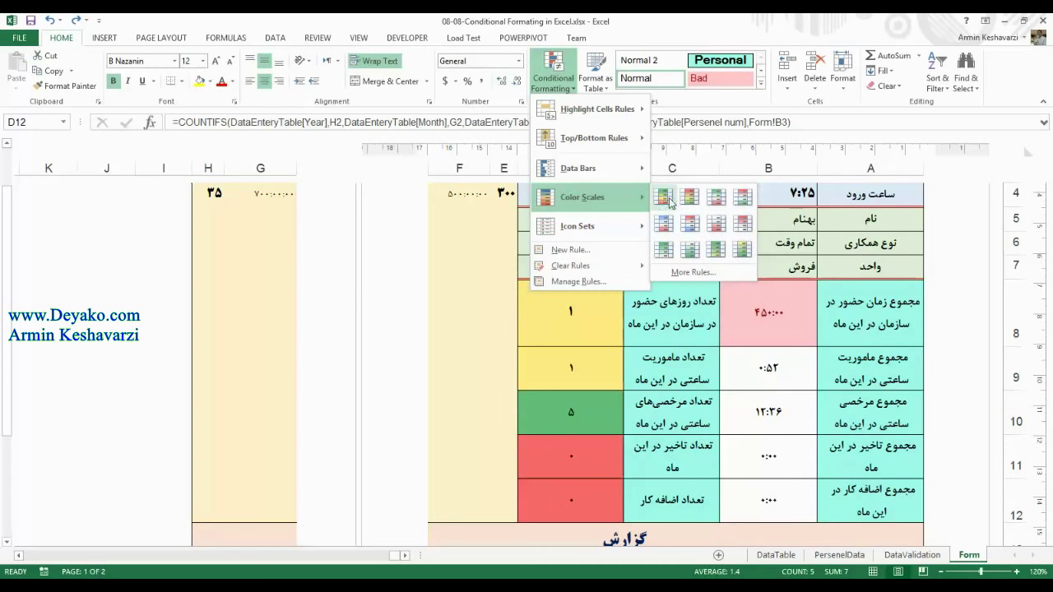
pyautogui.click(663, 197)
# Inspect the colour-shaded counts in D8, D9, D11 and D12.
pyautogui.click(559, 411)
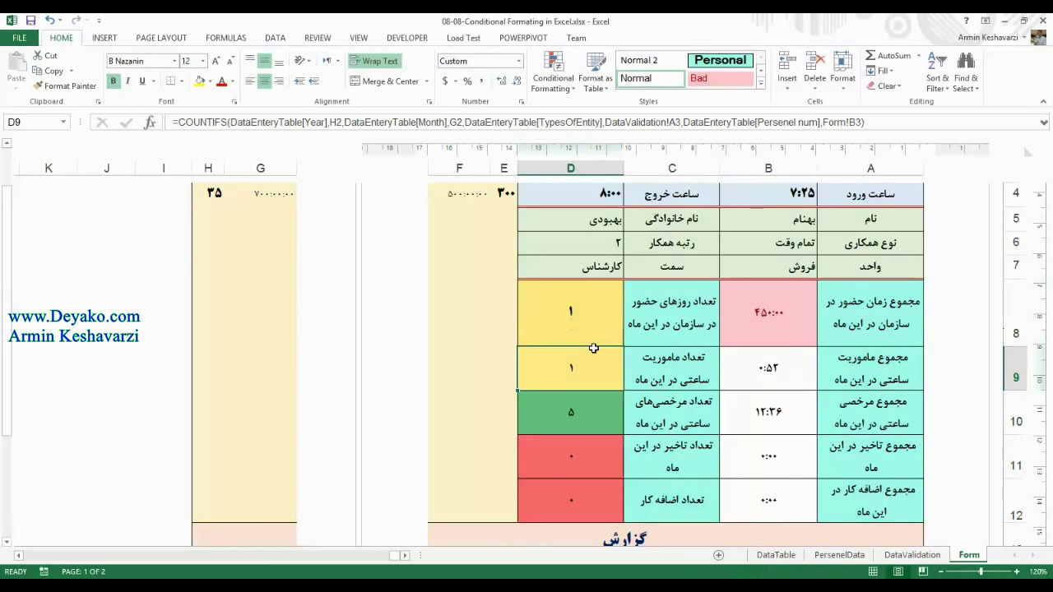
pyautogui.click(589, 468)
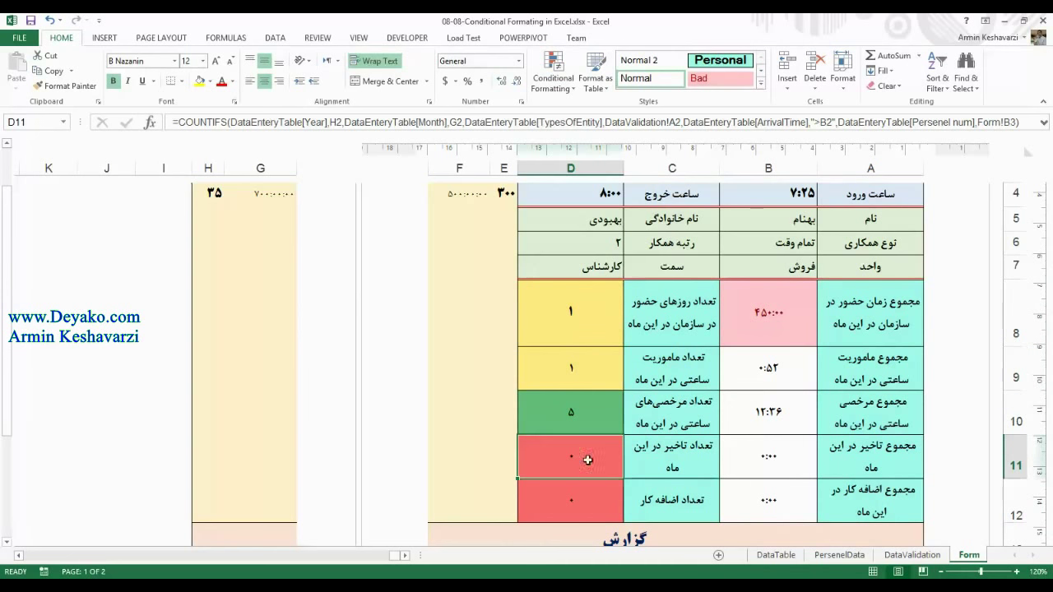
pyautogui.moveTo(581, 317); pyautogui.dragTo(590, 389)
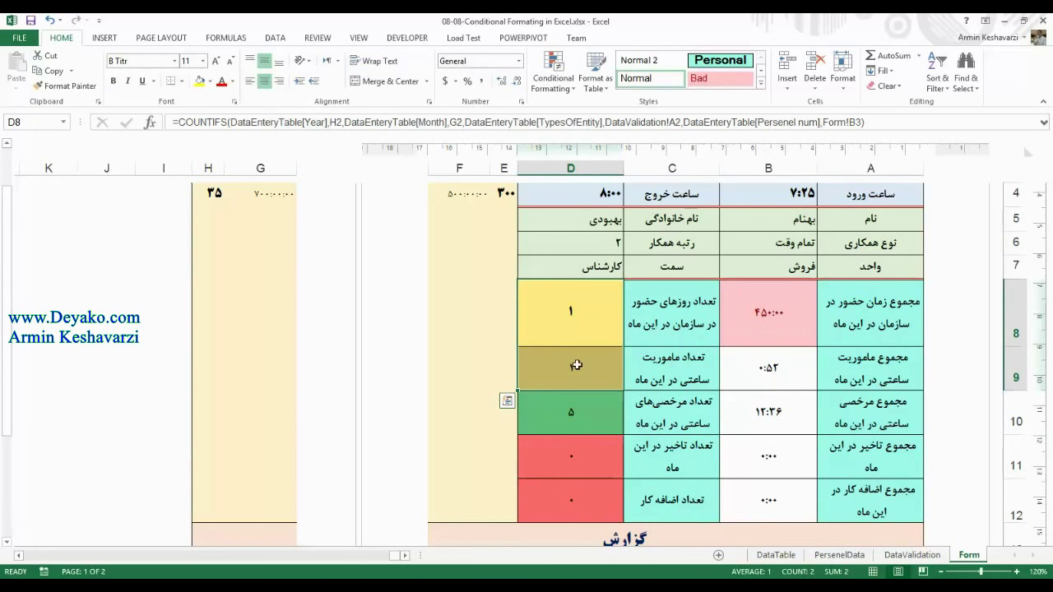
pyautogui.click(573, 489)
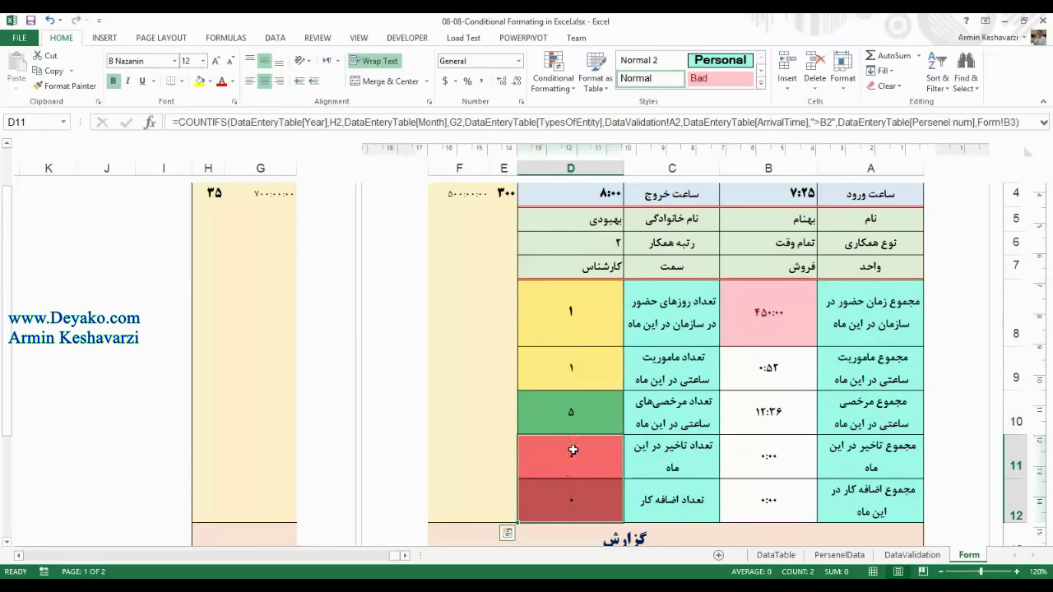
pyautogui.click(577, 360)
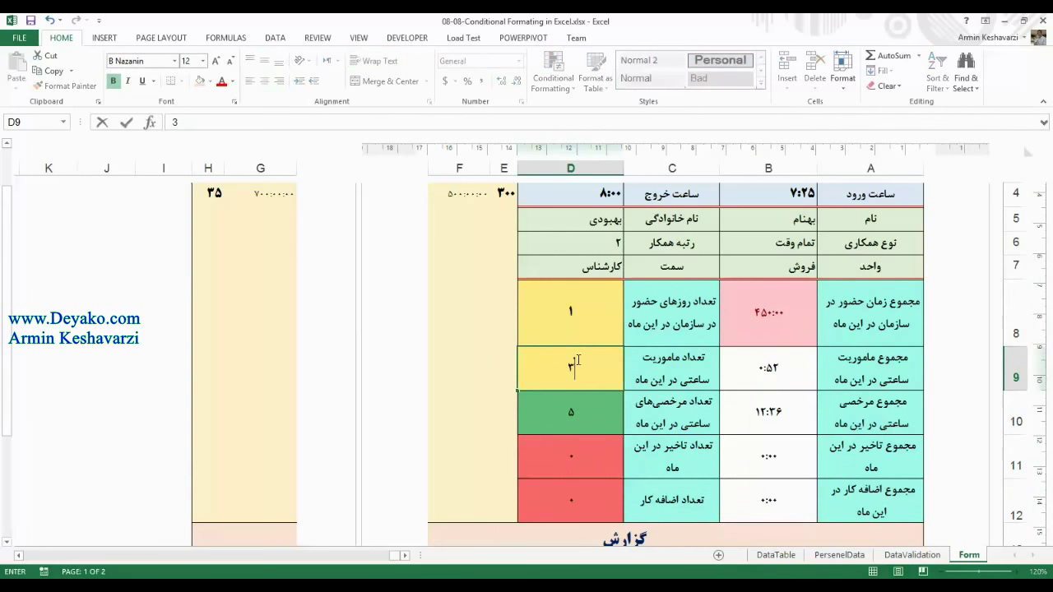
pyautogui.click(602, 331)
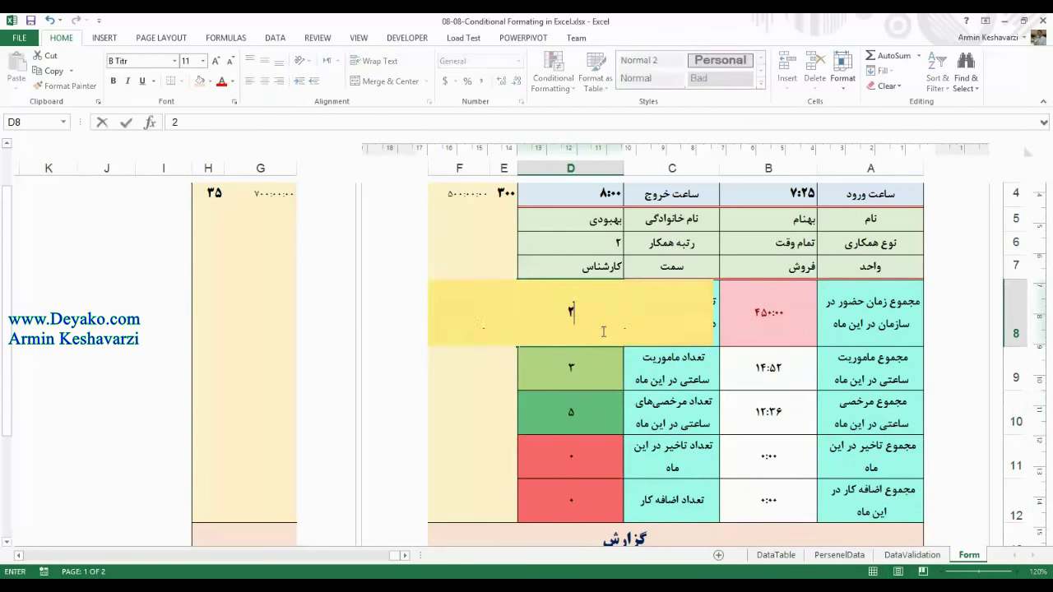
pyautogui.click(537, 468)
# Edit and recommit the counts in D11 and D9.
pyautogui.doubleClick(536, 468)
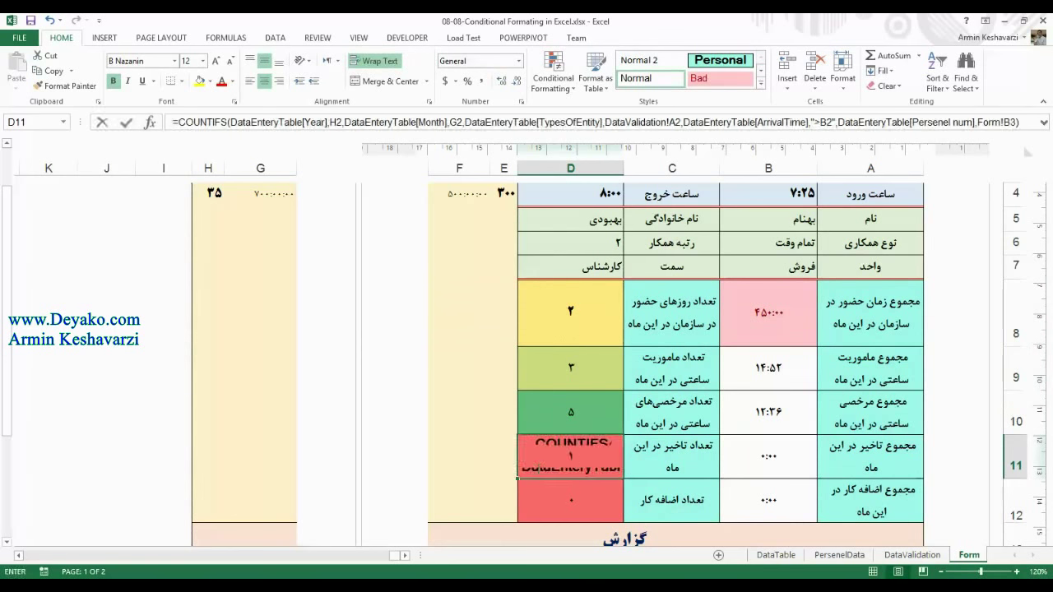
pyautogui.press('Return')
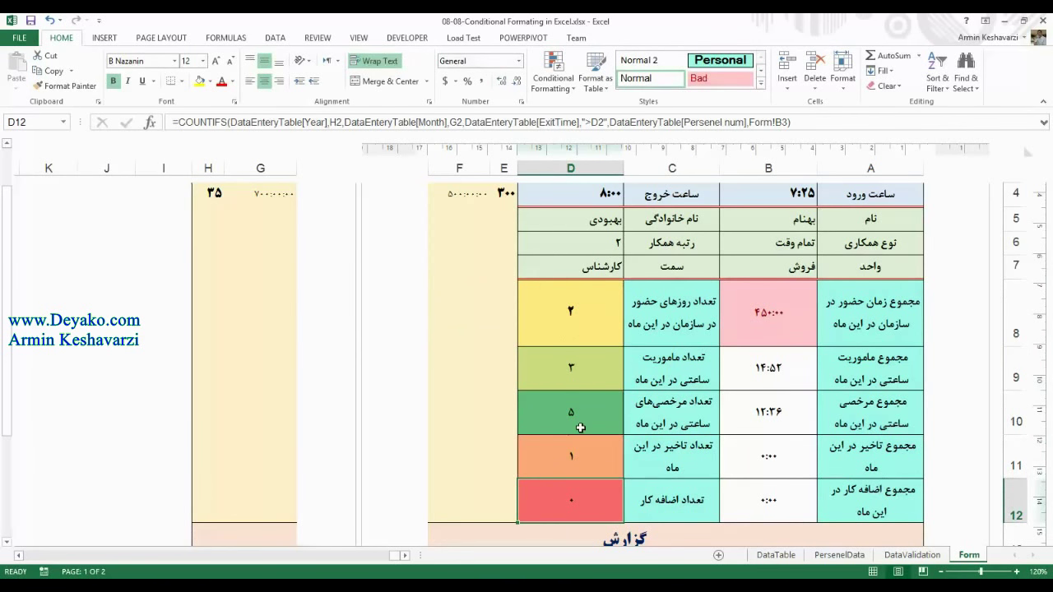
pyautogui.click(576, 426)
pyautogui.click(587, 359)
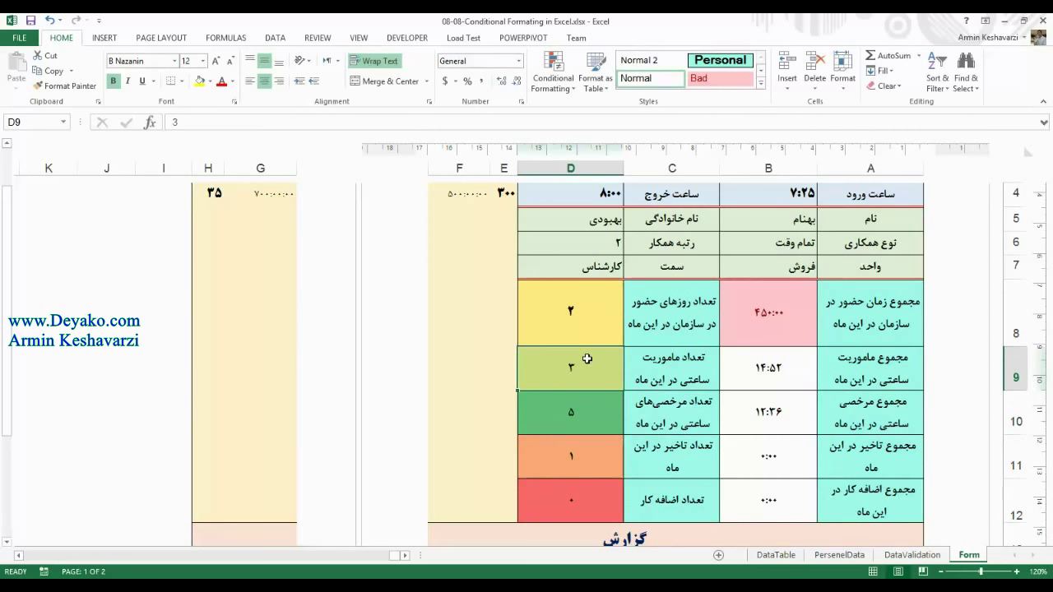
pyautogui.doubleClick(587, 359)
pyautogui.write('4')
pyautogui.press('Return')
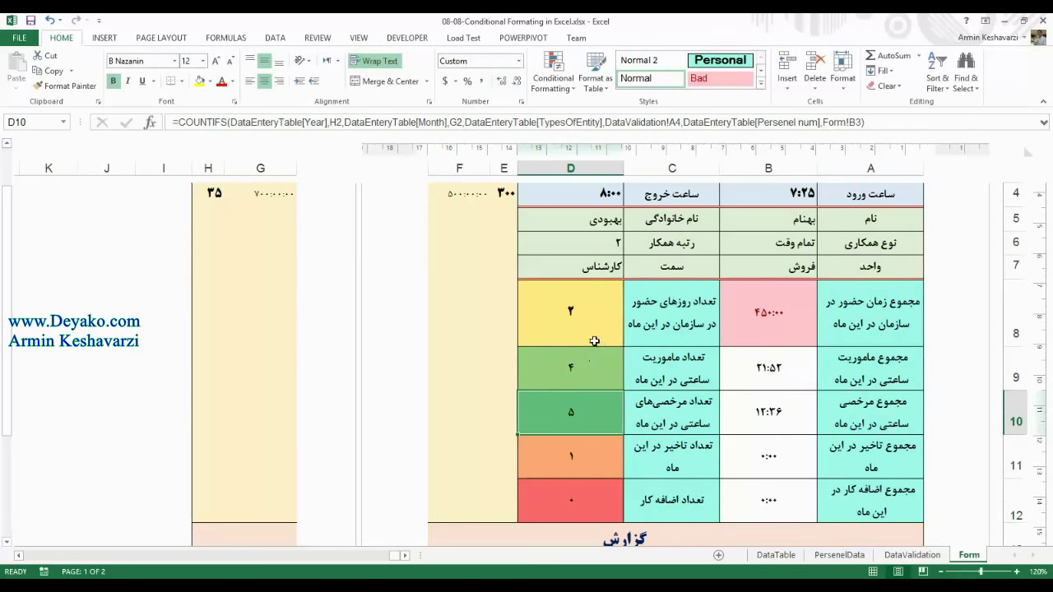
# Enter 3 in D8, 2 in D11 and 1 in D12.
pyautogui.click(587, 366)
pyautogui.click(588, 310)
pyautogui.write('3')
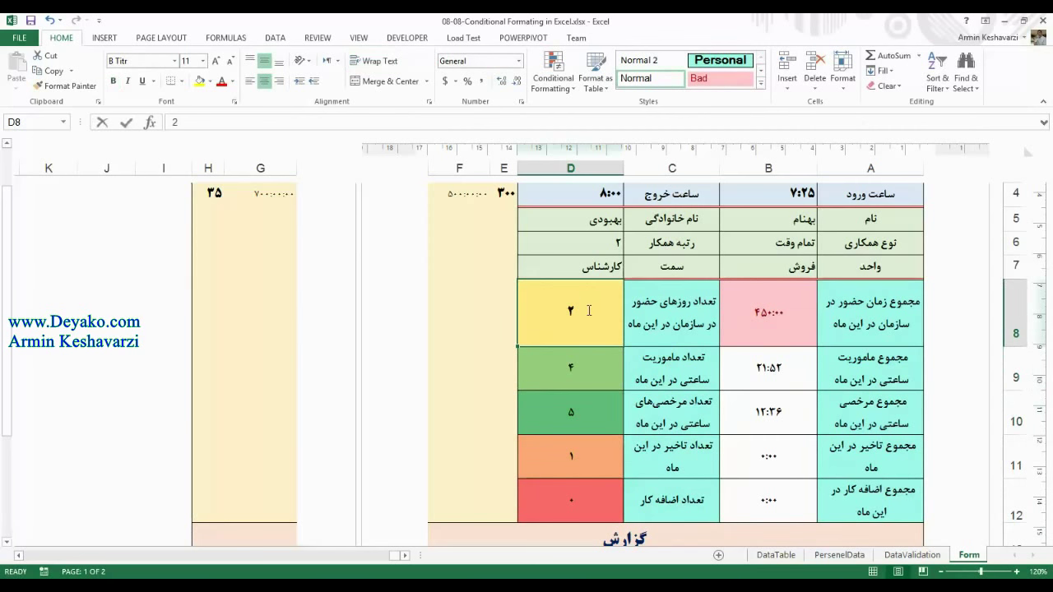
pyautogui.press('Return')
pyautogui.click(590, 425)
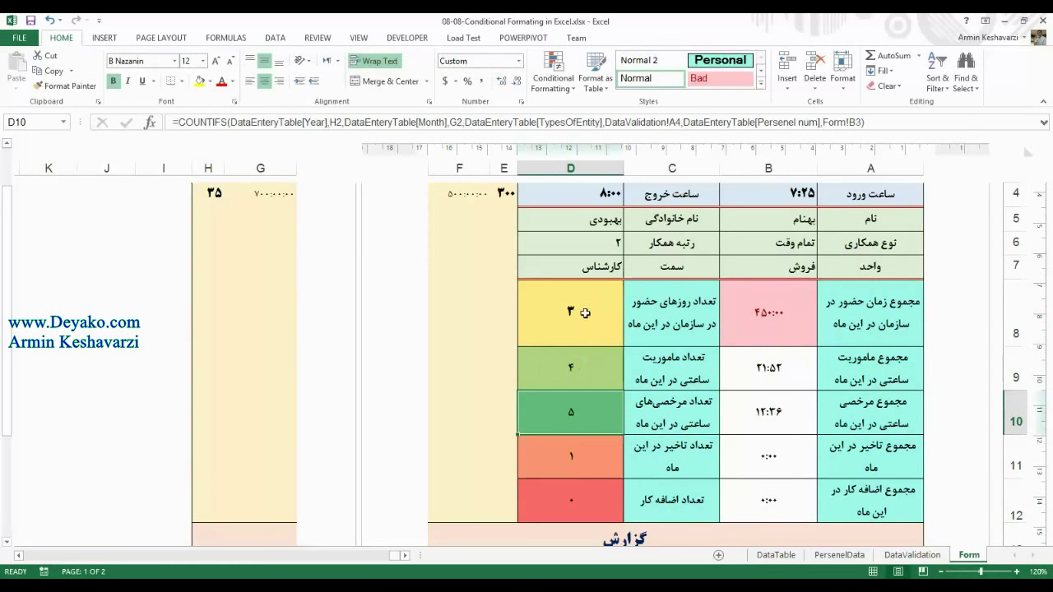
pyautogui.click(585, 317)
pyautogui.click(573, 445)
pyautogui.write('2')
pyautogui.press('Return')
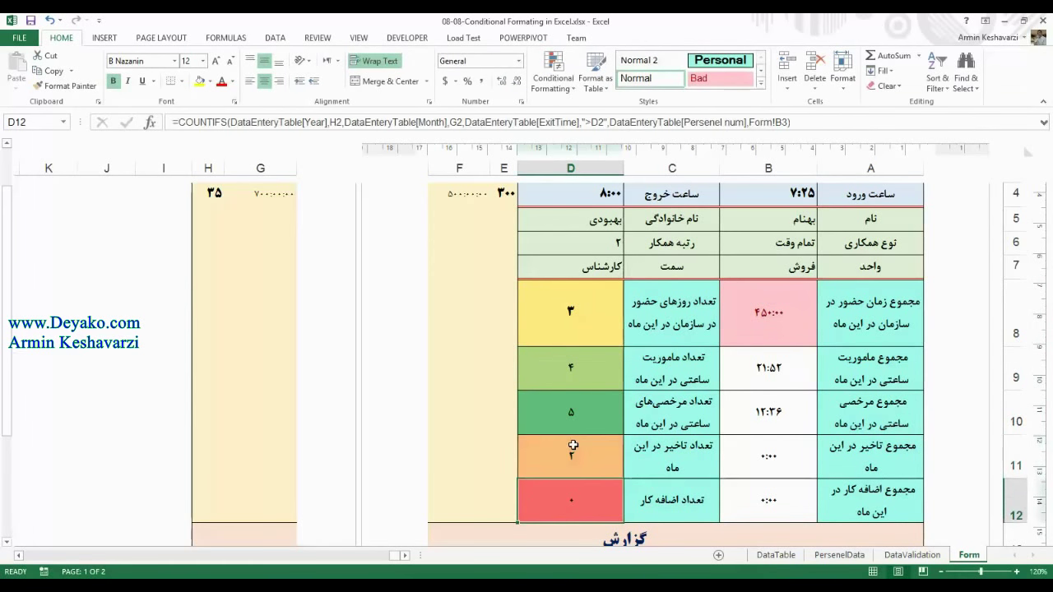
pyautogui.write('1')
pyautogui.press('Return')
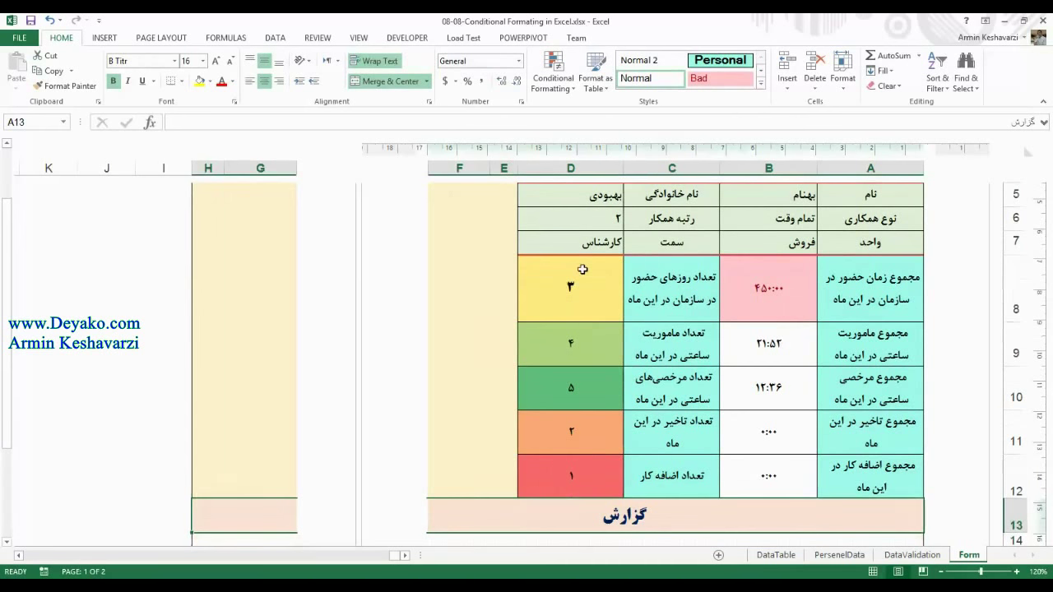
# Select the counts from D8 down to D12.
pyautogui.click(582, 272)
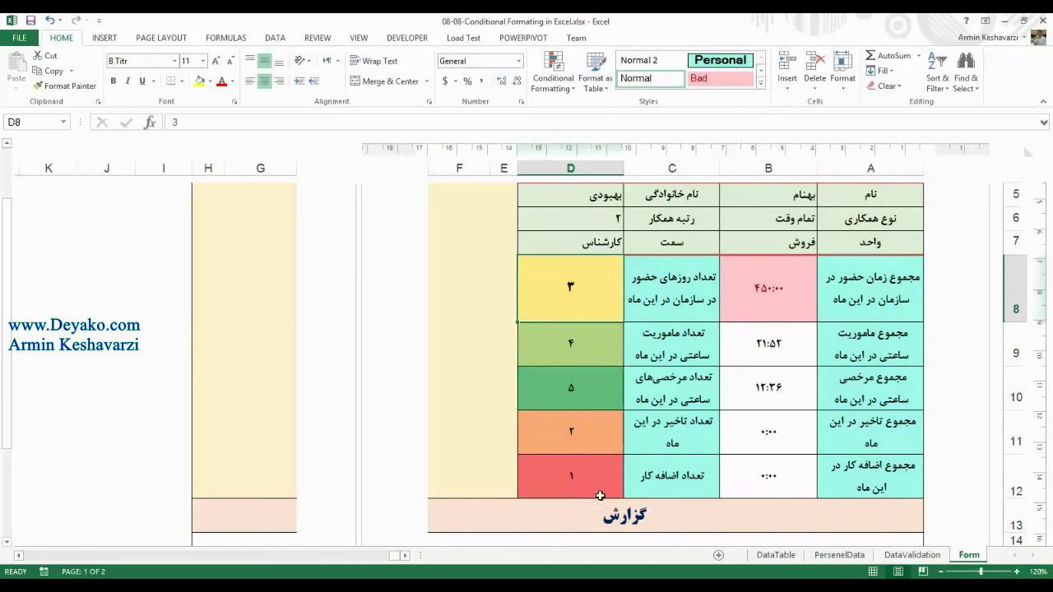
pyautogui.click(583, 440)
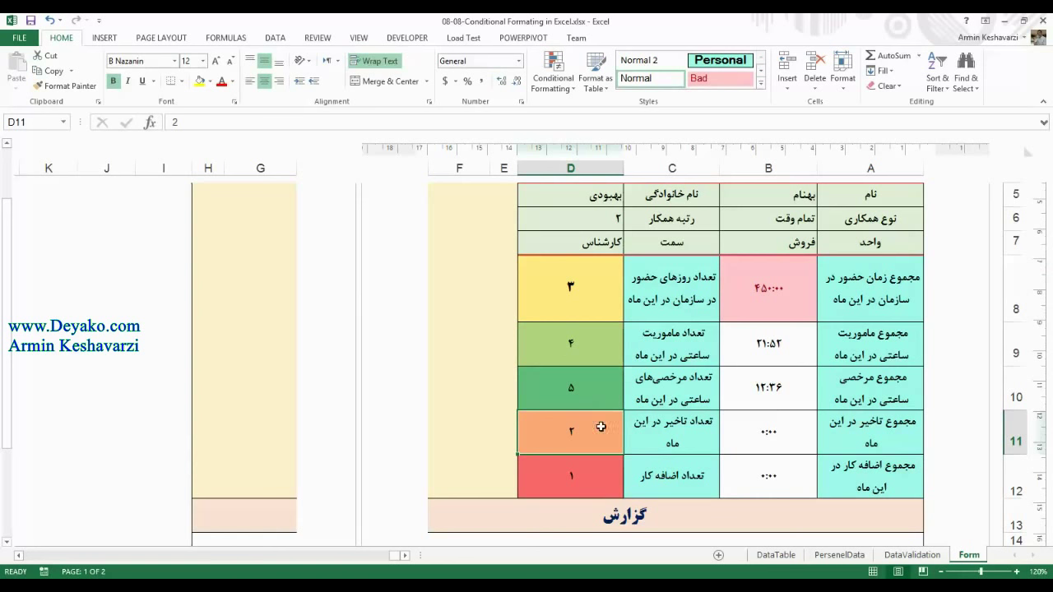
pyautogui.click(595, 485)
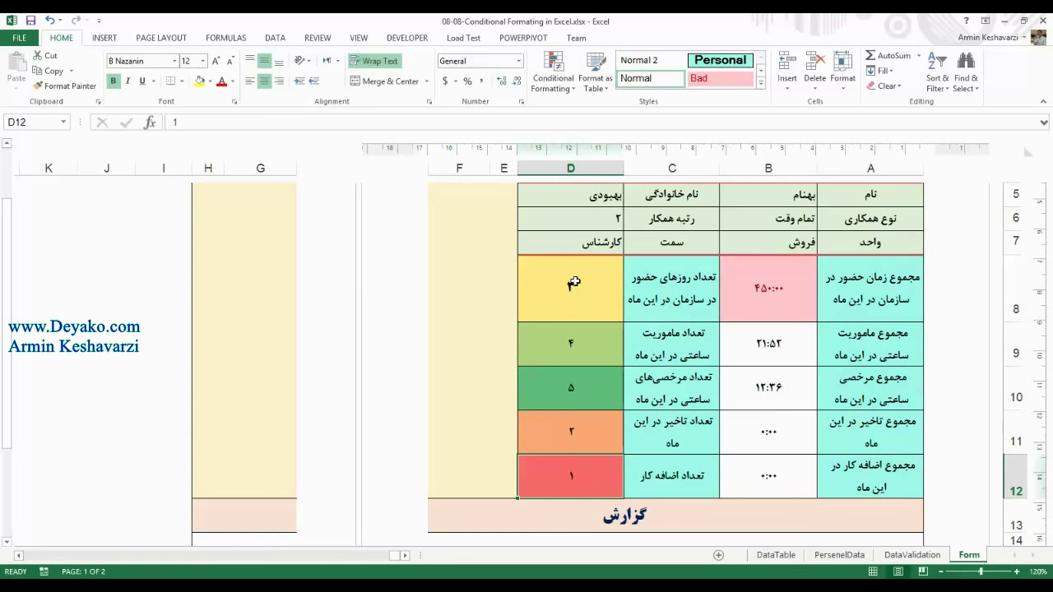
pyautogui.moveTo(573, 282); pyautogui.dragTo(581, 462)
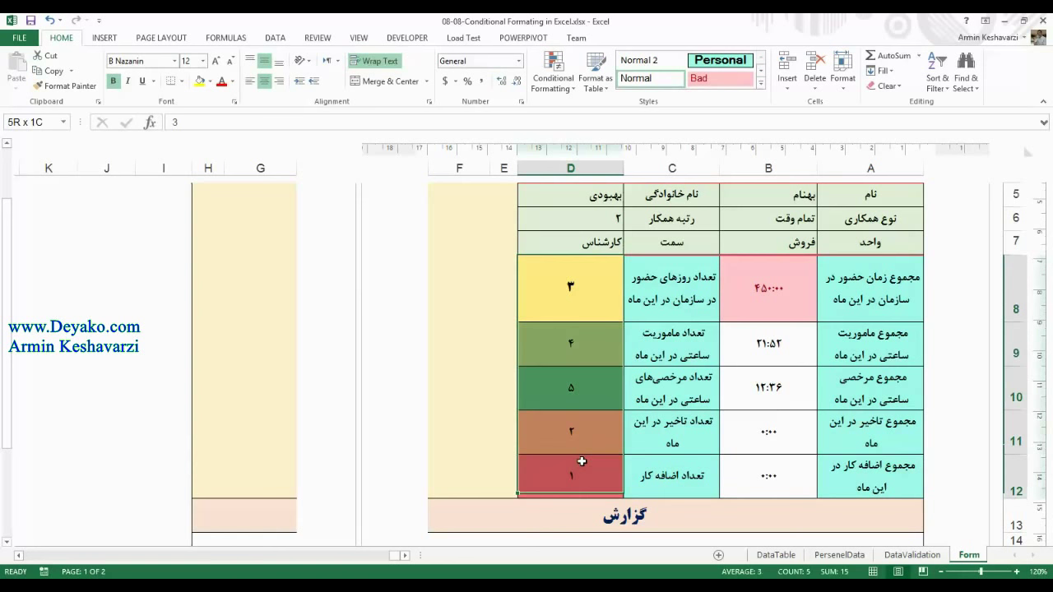
# Apply the Red-Yellow-Green colour scale to D8:D12 so 5 shades red and 1 green.
pyautogui.click(552, 72)
pyautogui.moveTo(583, 200)
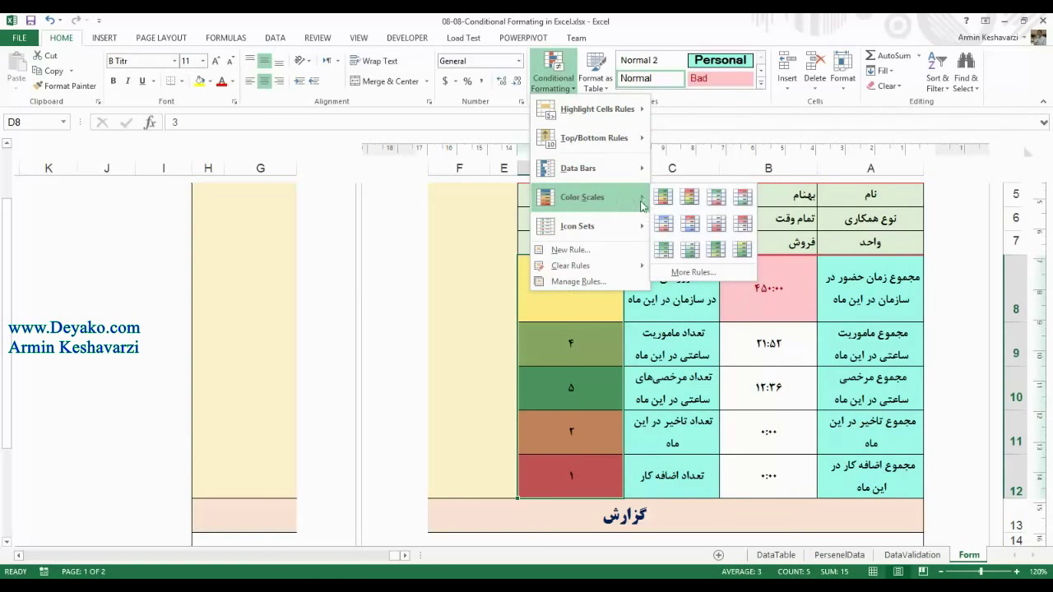
pyautogui.click(690, 197)
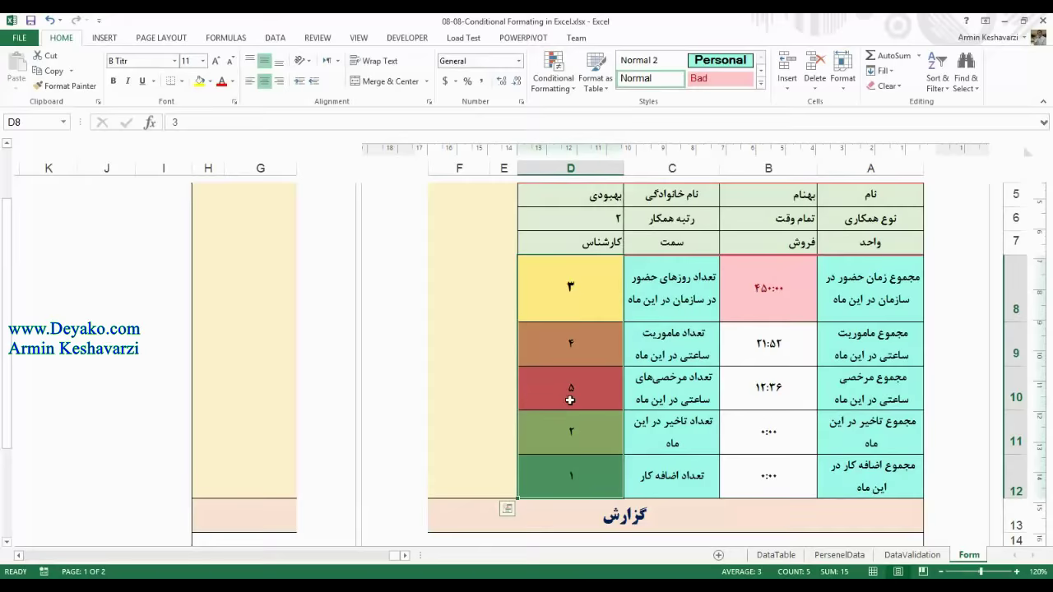
pyautogui.click(581, 386)
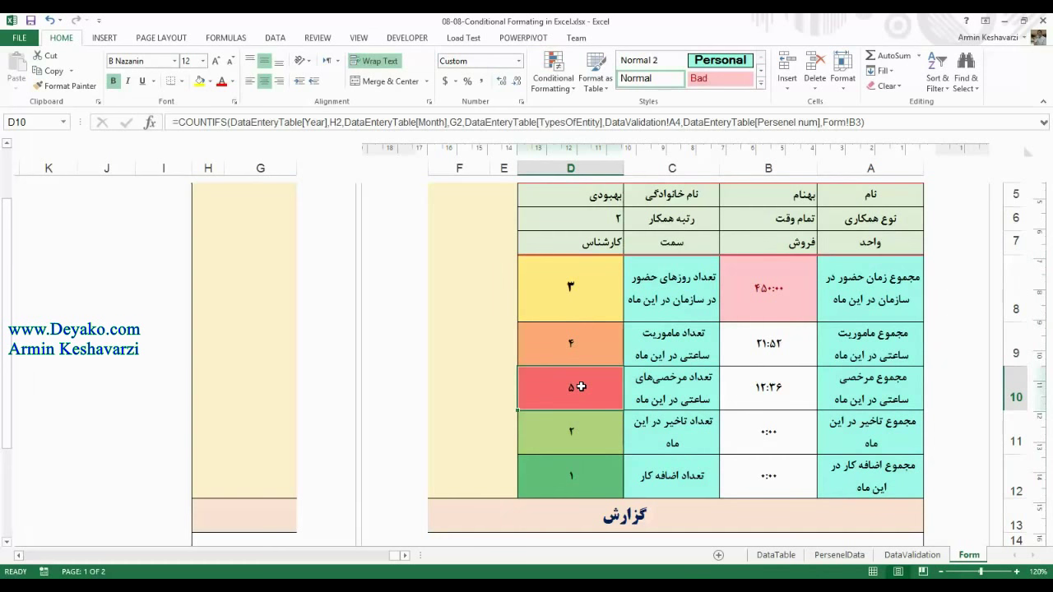
pyautogui.click(580, 492)
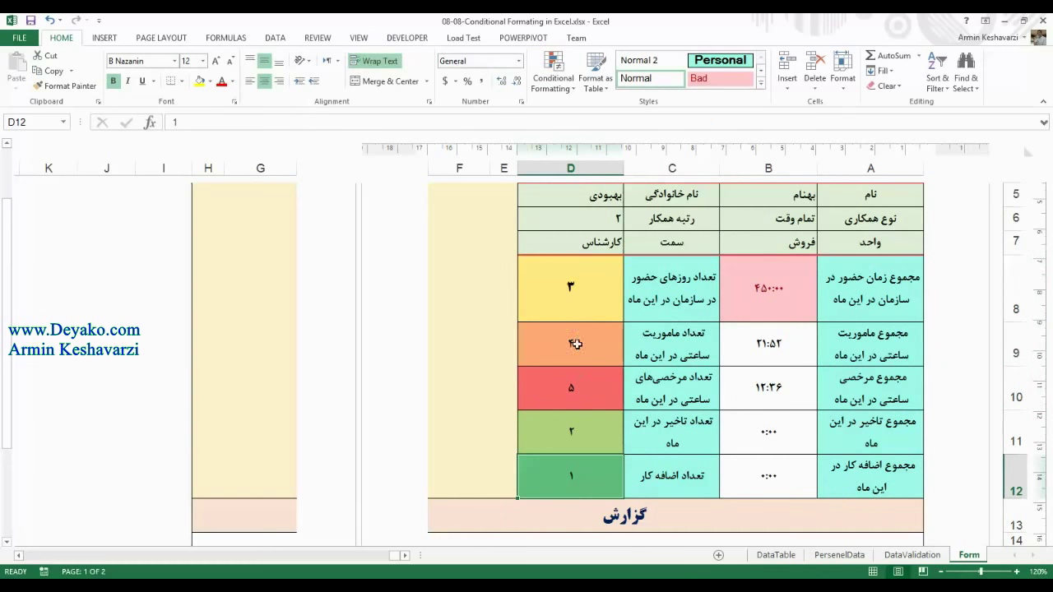
pyautogui.moveTo(583, 285); pyautogui.dragTo(573, 486)
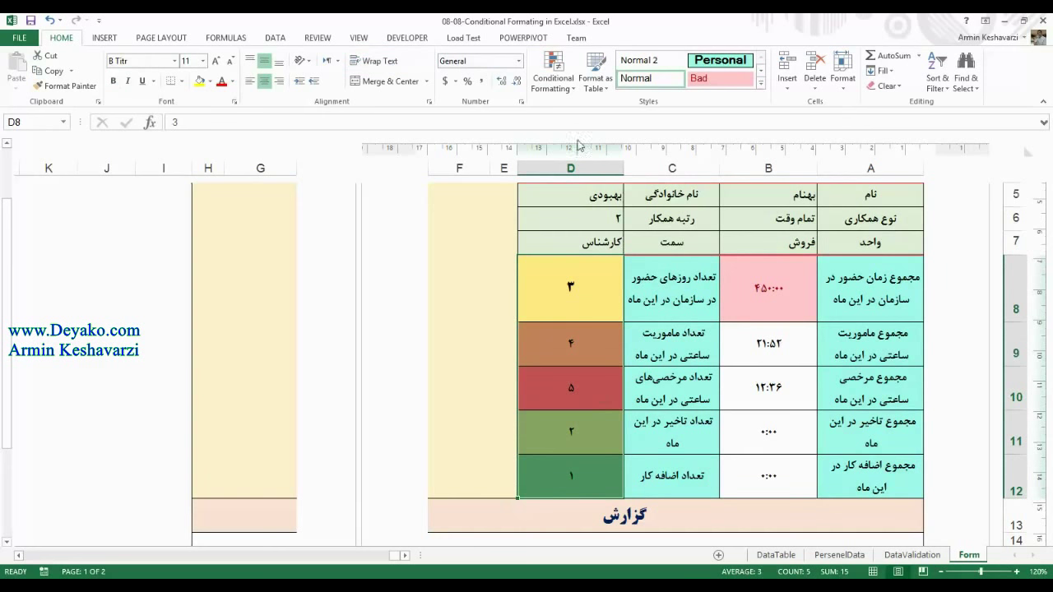
pyautogui.click(561, 89)
# Show the Color Scales preset gallery for the D8:D12 counts.
pyautogui.moveTo(553, 208)
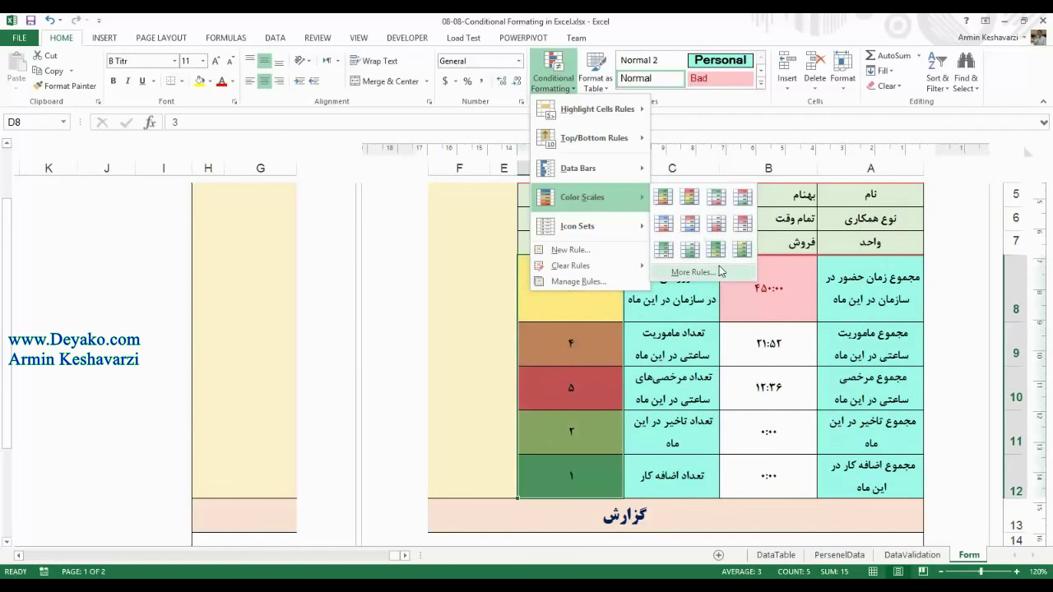
pyautogui.click(695, 271)
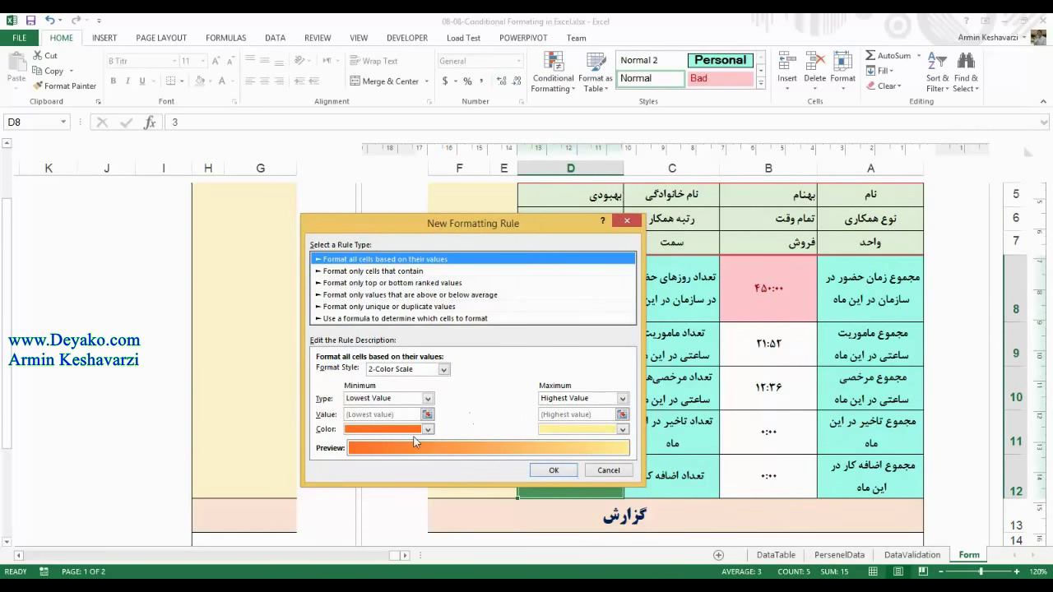
pyautogui.click(429, 430)
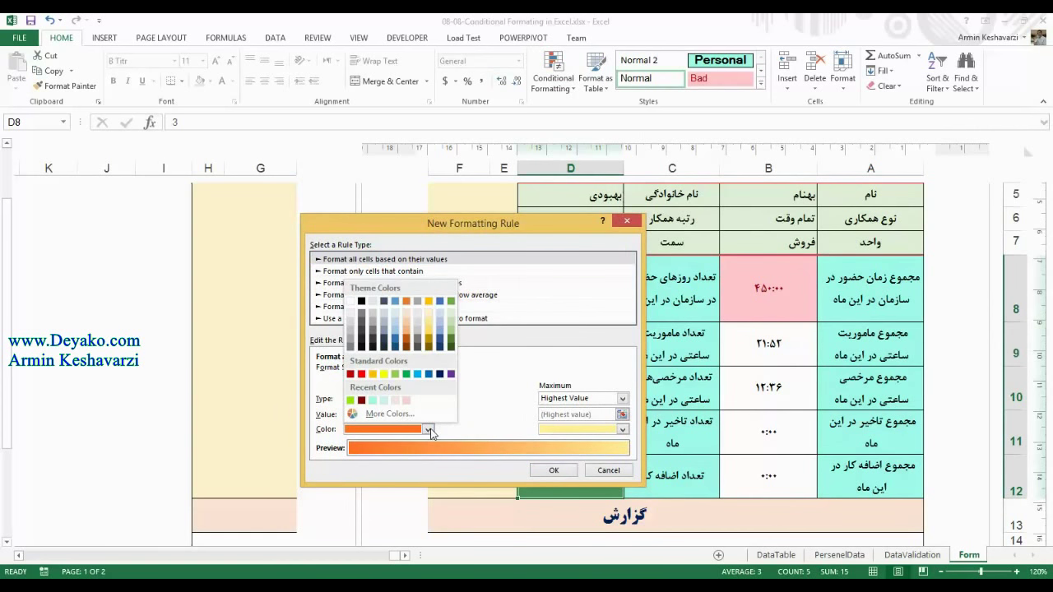
pyautogui.click(428, 430)
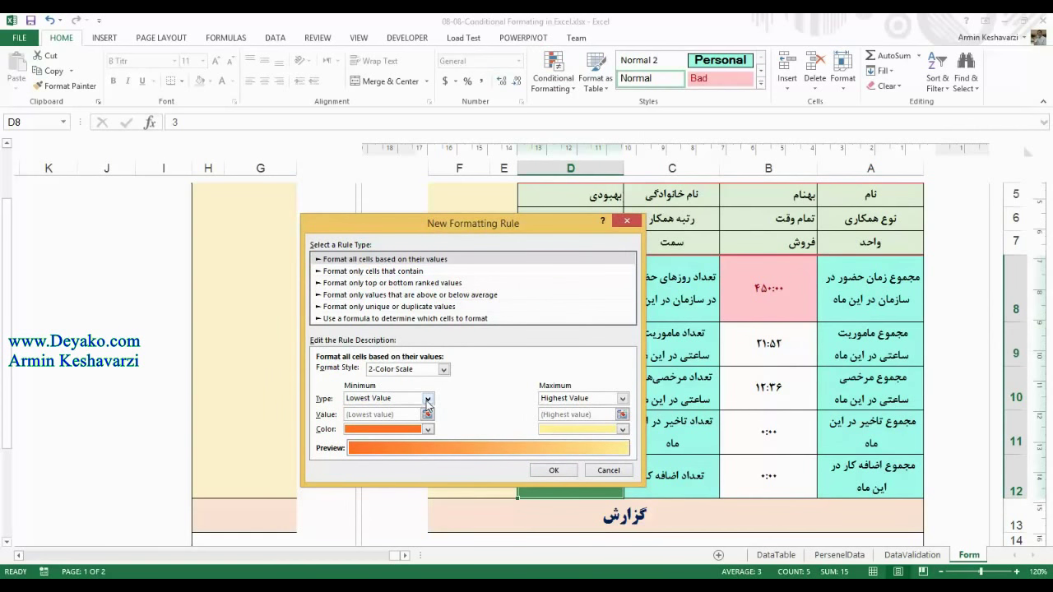
pyautogui.click(427, 399)
pyautogui.click(383, 410)
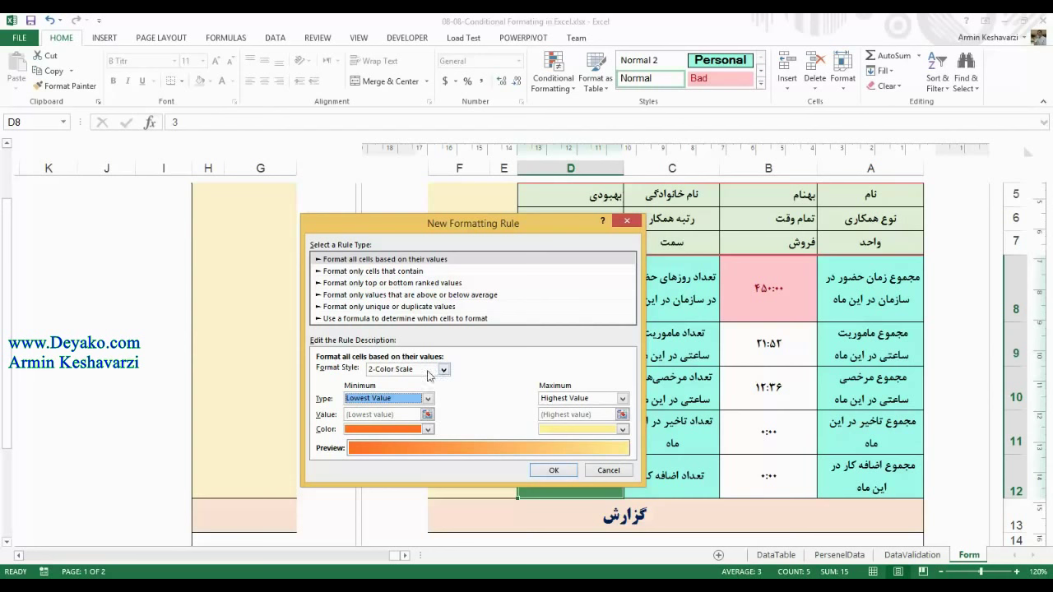
pyautogui.click(442, 371)
pyautogui.click(431, 395)
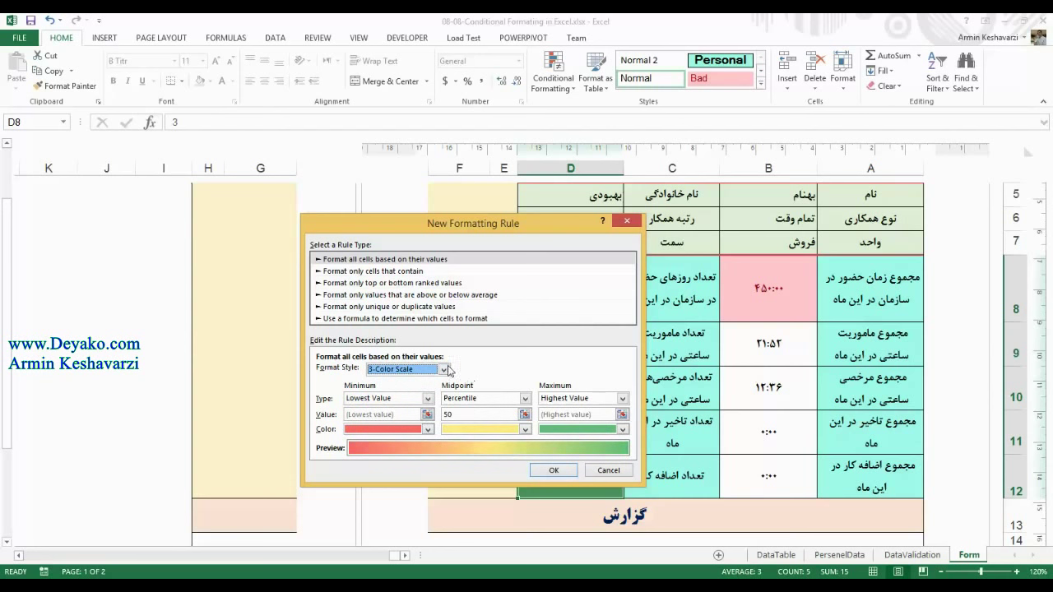
pyautogui.click(444, 369)
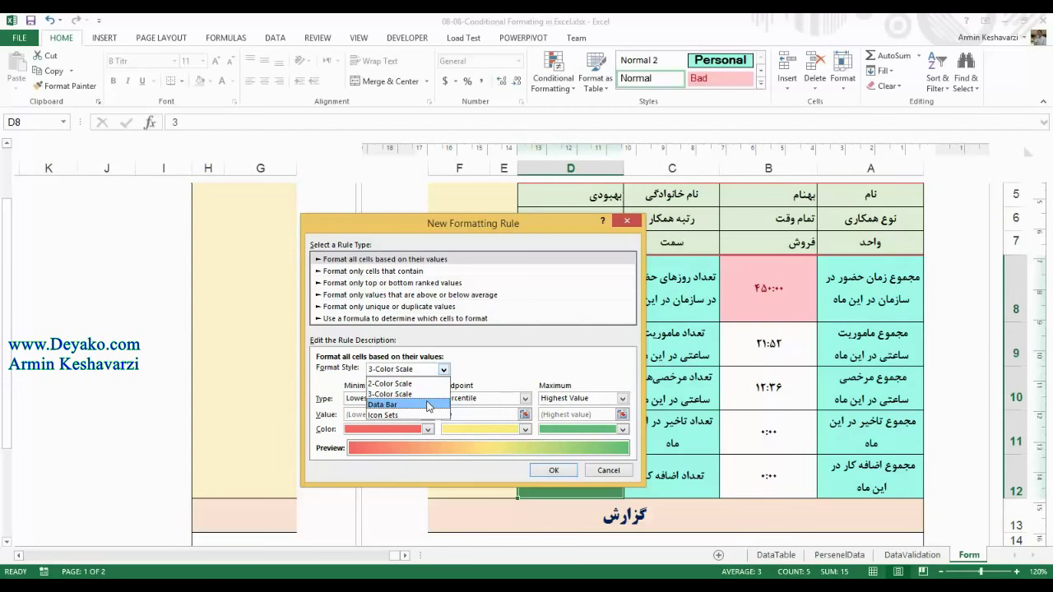
pyautogui.click(427, 404)
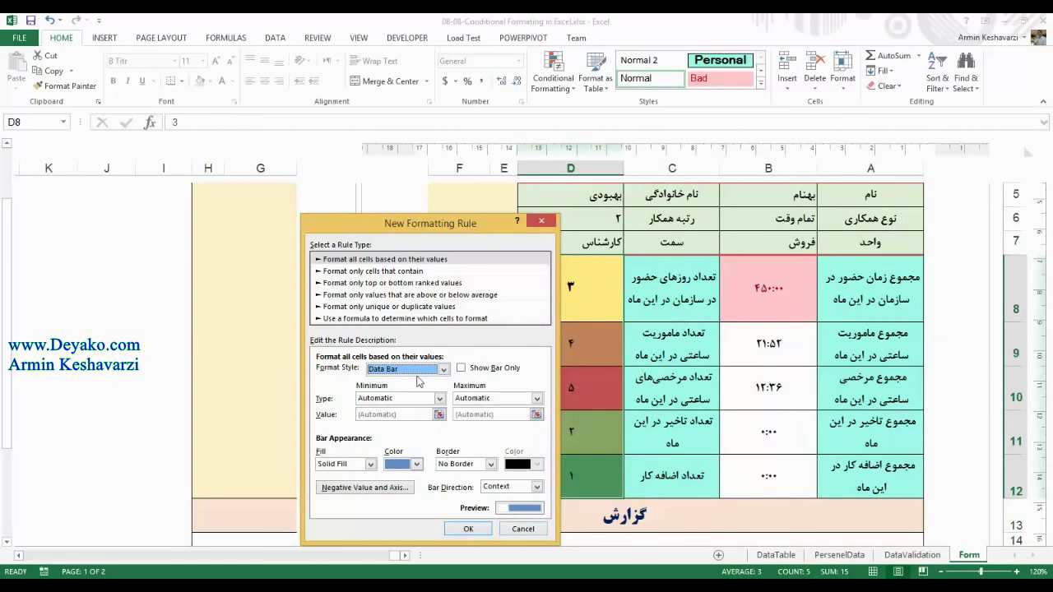
pyautogui.click(442, 370)
pyautogui.click(426, 400)
pyautogui.click(443, 371)
pyautogui.click(415, 391)
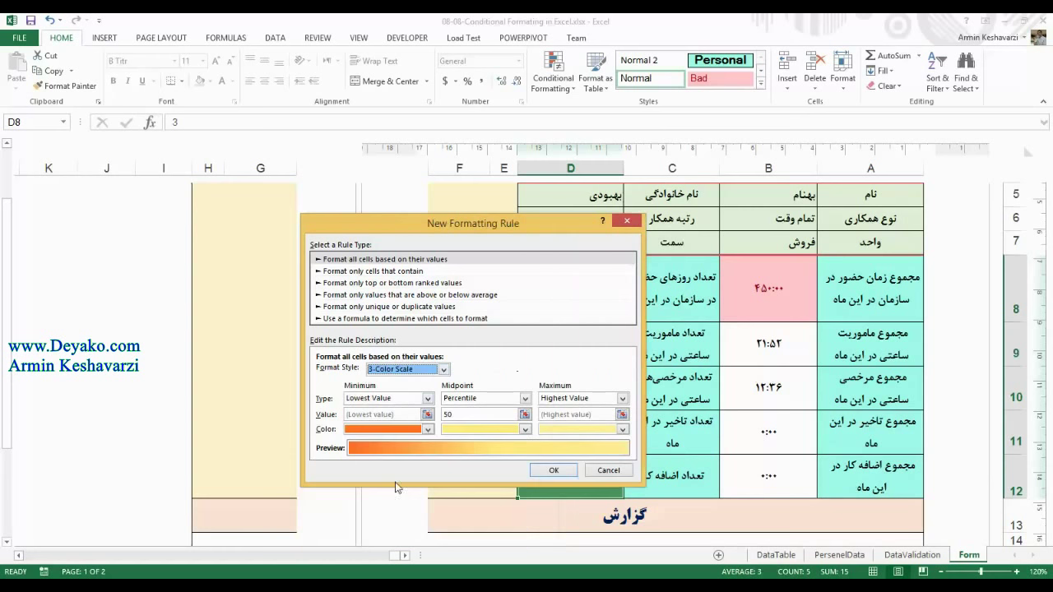
pyautogui.click(426, 429)
pyautogui.click(426, 429)
pyautogui.click(426, 429)
pyautogui.click(426, 429)
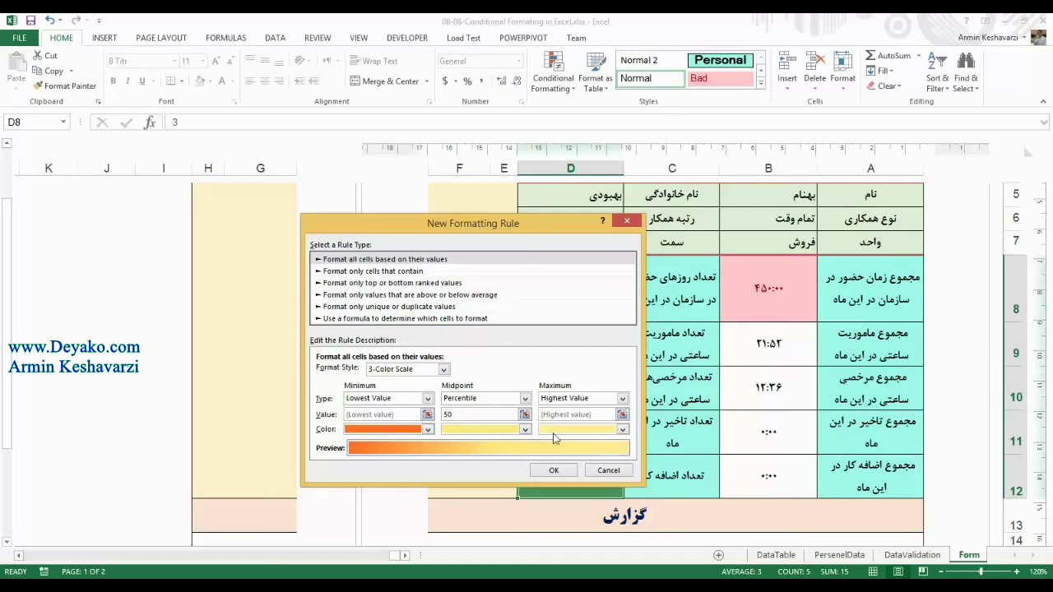
pyautogui.click(599, 473)
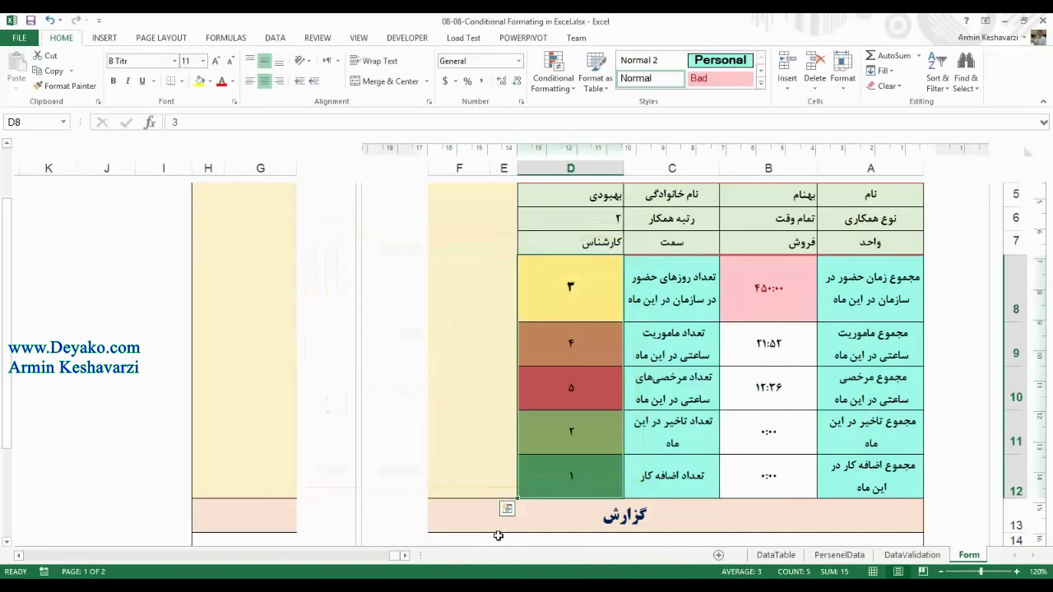
# Preview the icon set options, then close the menu without applying any.
pyautogui.click(559, 71)
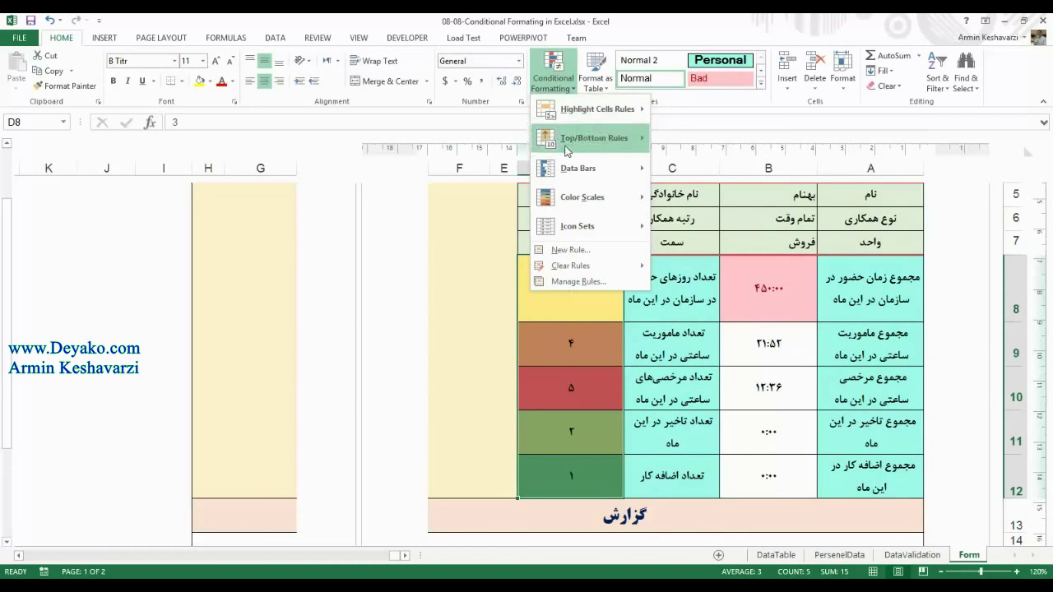
pyautogui.moveTo(573, 195)
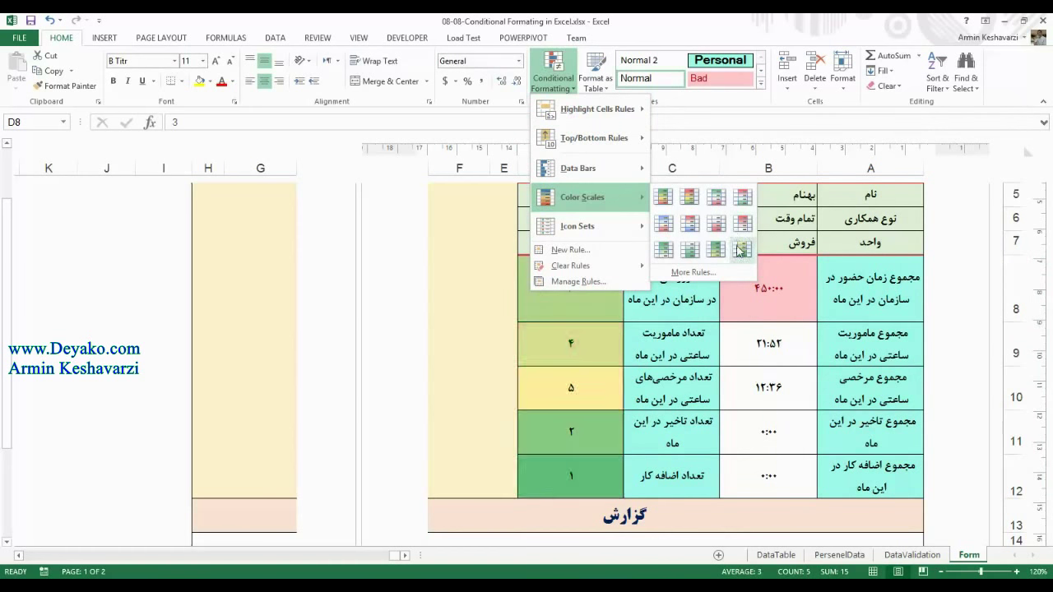
pyautogui.moveTo(630, 232)
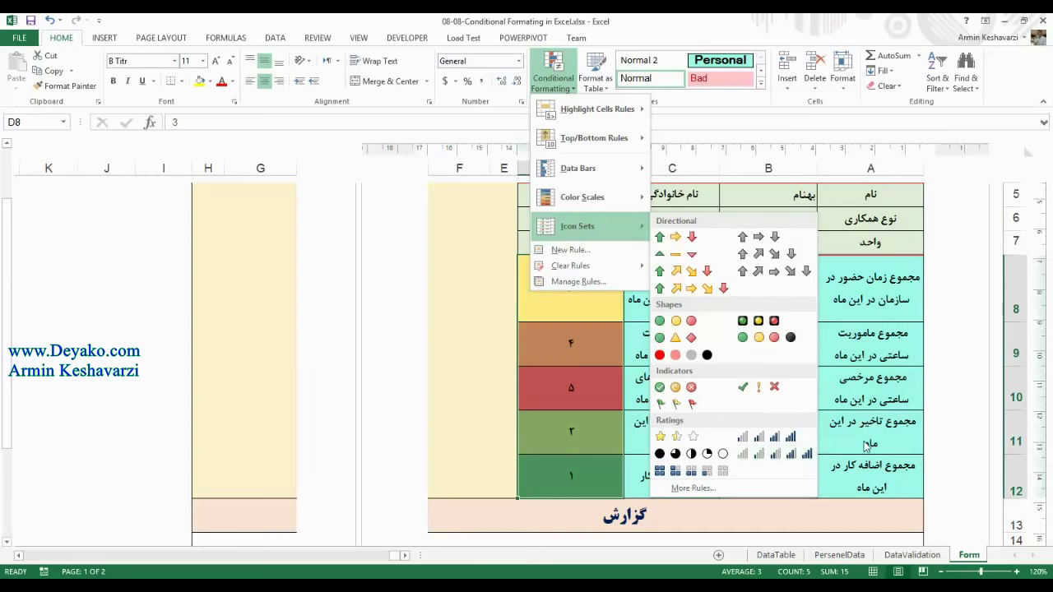
pyautogui.click(862, 379)
pyautogui.click(863, 379)
# Undo column D's colour scales so the counts show 1, 1, 5, 0, 0 unshaded.
pyautogui.hotkey('ctrl', 'z')
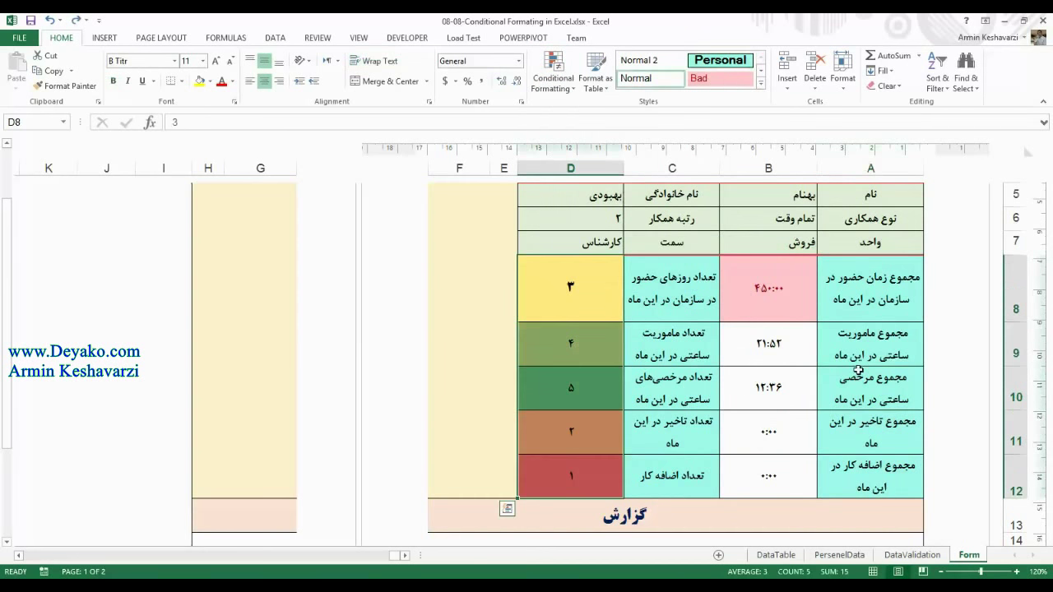
pyautogui.hotkey('ctrl', 'z')
pyautogui.hotkey('ctrl', 'z')
pyautogui.hotkey('ctrl', 'z')
pyautogui.hotkey('ctrl', 'z')
pyautogui.hotkey('ctrl', 'z')
pyautogui.hotkey('ctrl', 'z')
pyautogui.hotkey('ctrl', 'z')
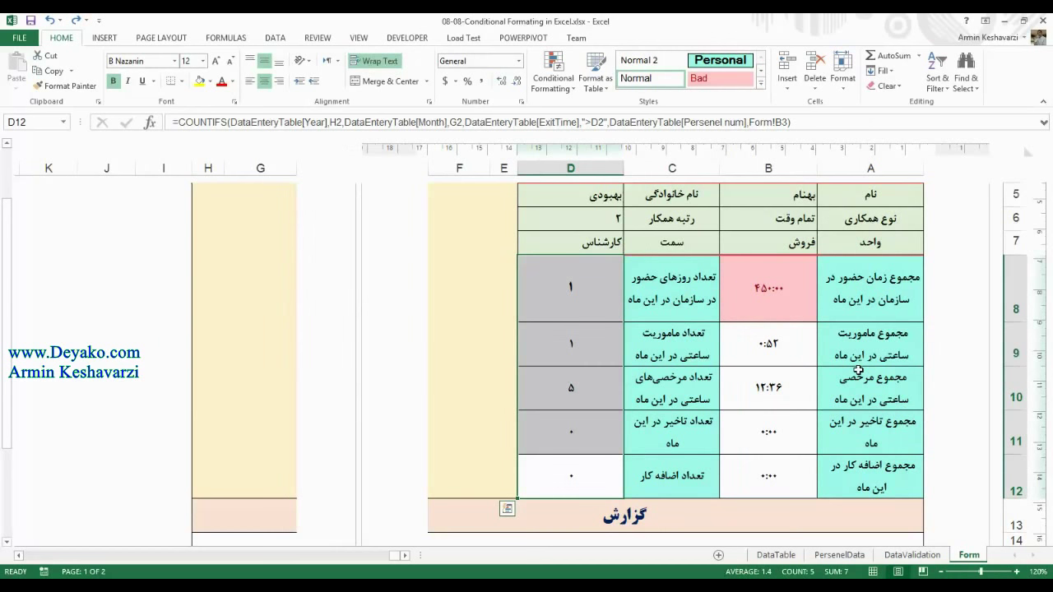
pyautogui.hotkey('ctrl', 'z')
pyautogui.hotkey('ctrl', 'z')
pyautogui.hotkey('ctrl', 'y')
pyautogui.click(781, 395)
pyautogui.click(579, 355)
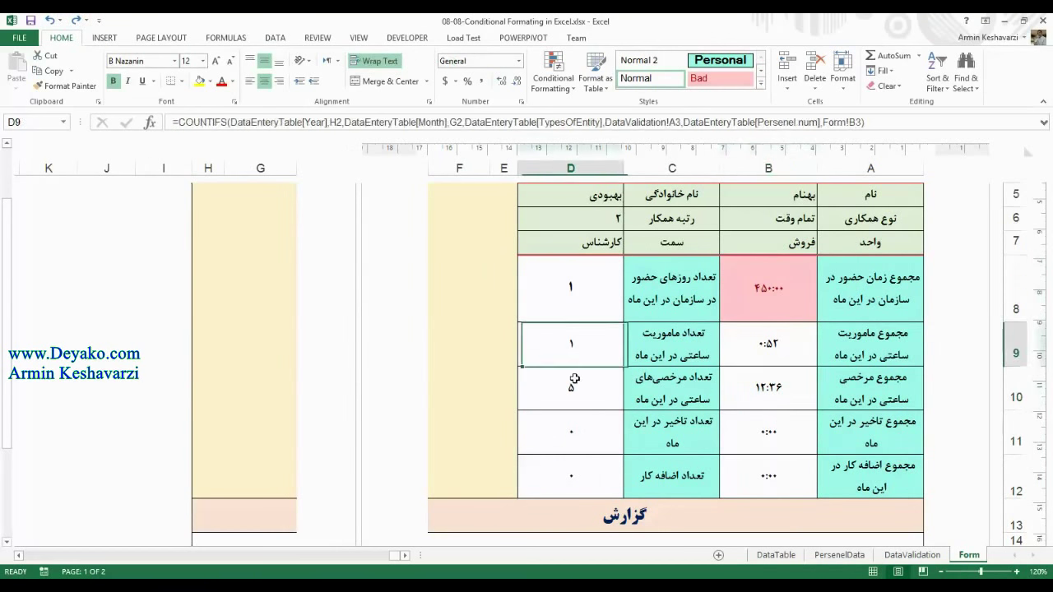
pyautogui.click(573, 425)
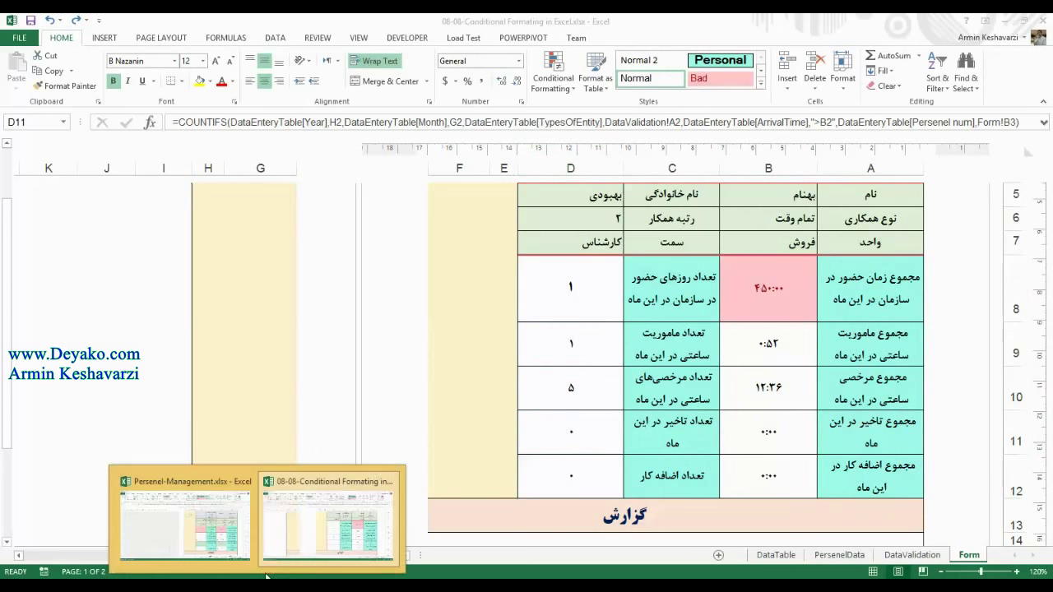
pyautogui.click(216, 543)
pyautogui.press('Left')
pyautogui.press('Left')
pyautogui.click(824, 405)
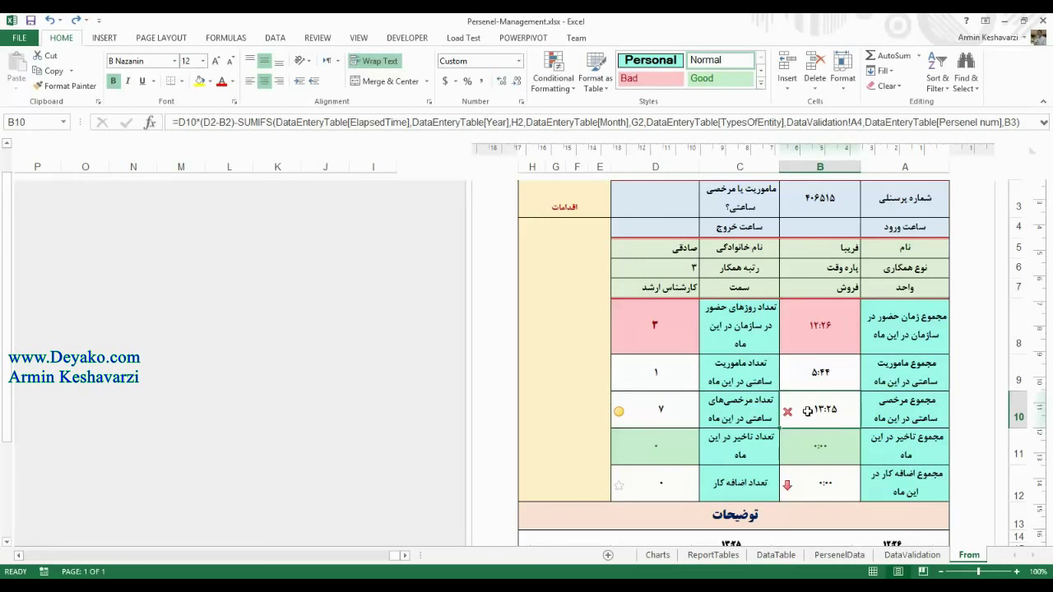
pyautogui.moveTo(254, 586)
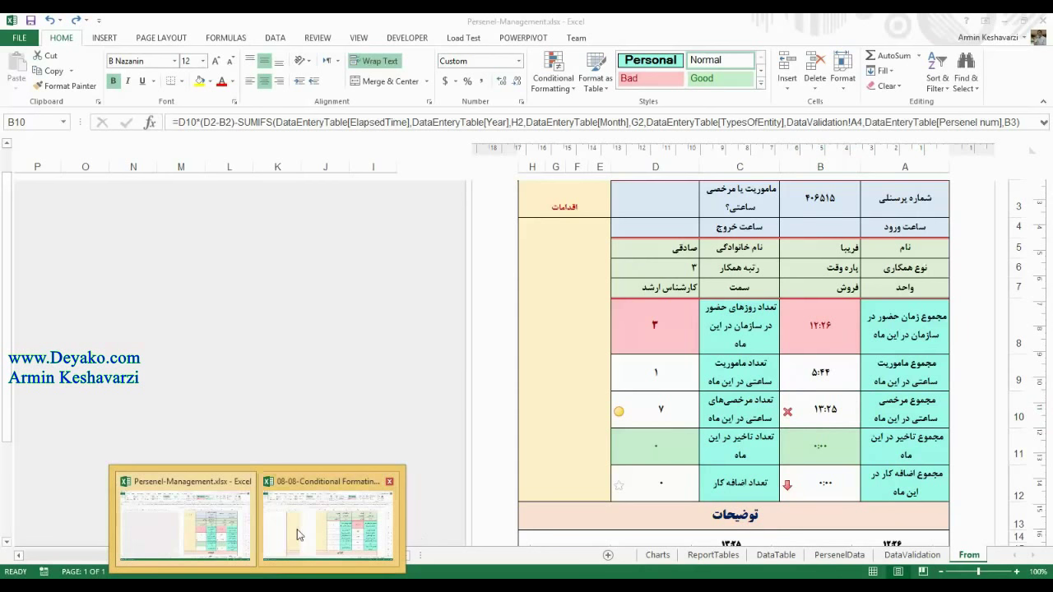
pyautogui.click(329, 514)
pyautogui.click(746, 381)
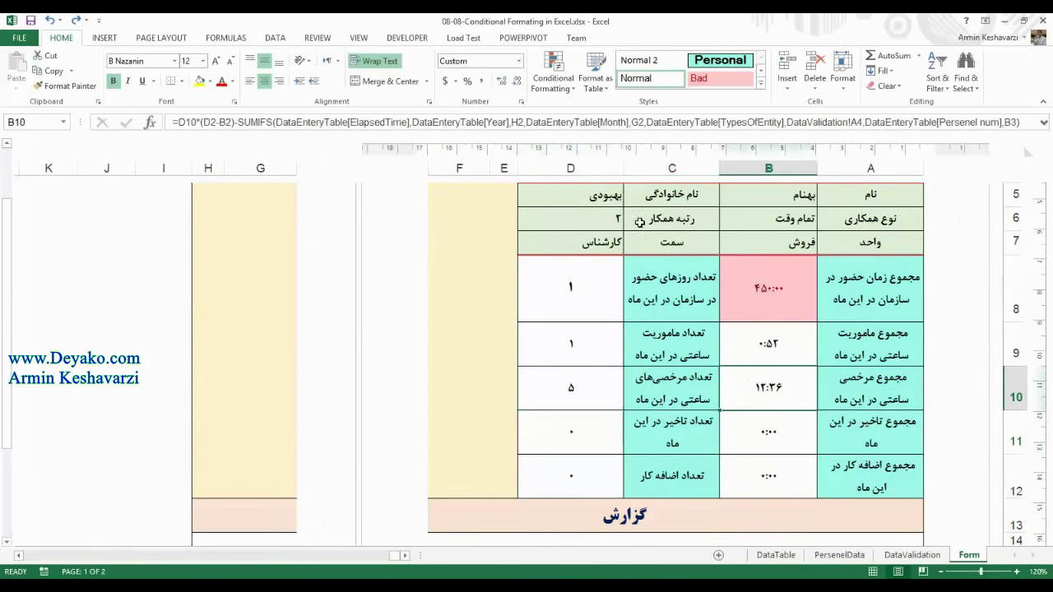
# Apply the 3 Symbols (Uncircled) icon set to B10, marking 12:36 with a green check.
pyautogui.click(553, 76)
pyautogui.moveTo(575, 219)
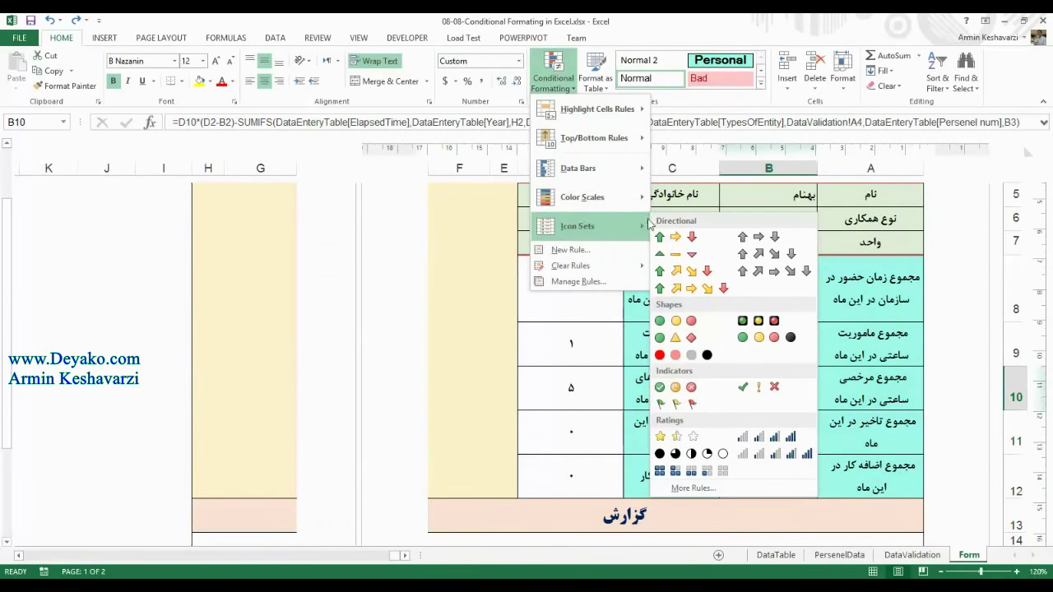
pyautogui.click(780, 388)
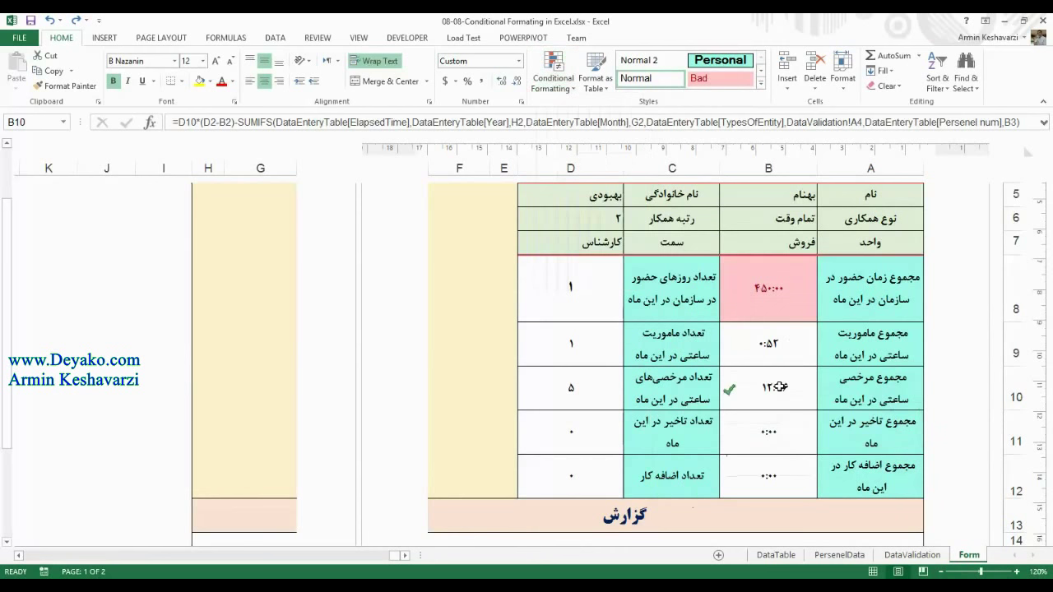
pyautogui.click(780, 422)
pyautogui.click(779, 395)
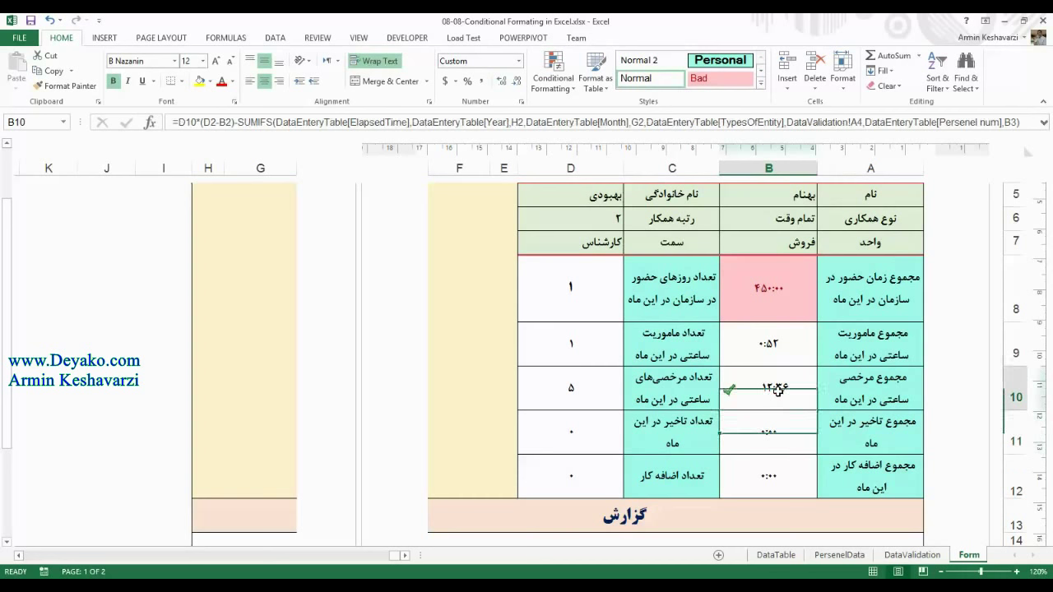
pyautogui.click(1020, 572)
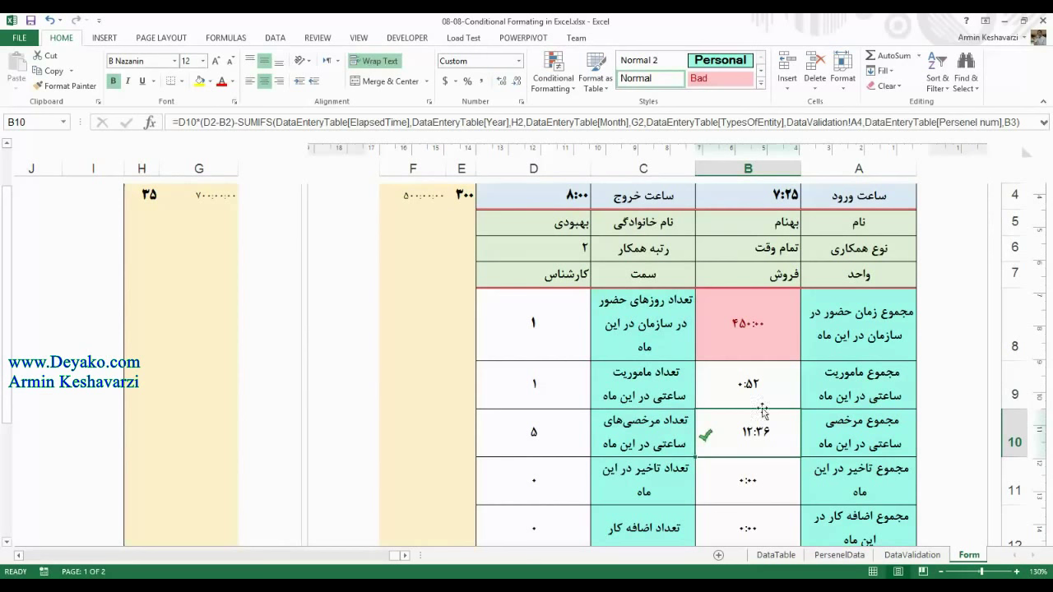
pyautogui.click(566, 95)
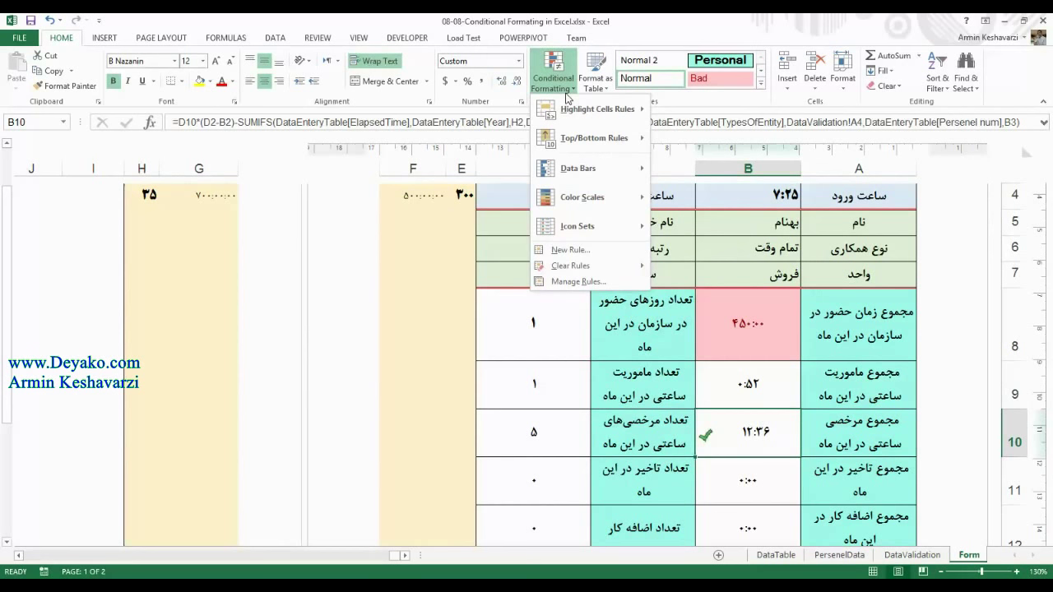
# Set B10's Icon Set rule to Show Icon Only, hiding the 12:36 value.
pyautogui.click(564, 282)
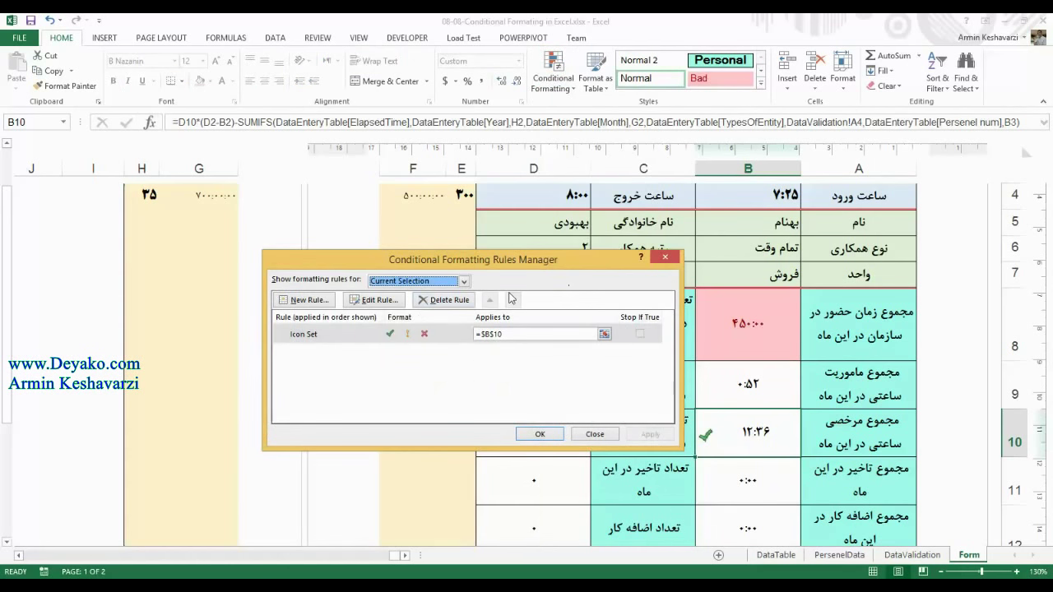
pyautogui.click(325, 335)
pyautogui.click(374, 300)
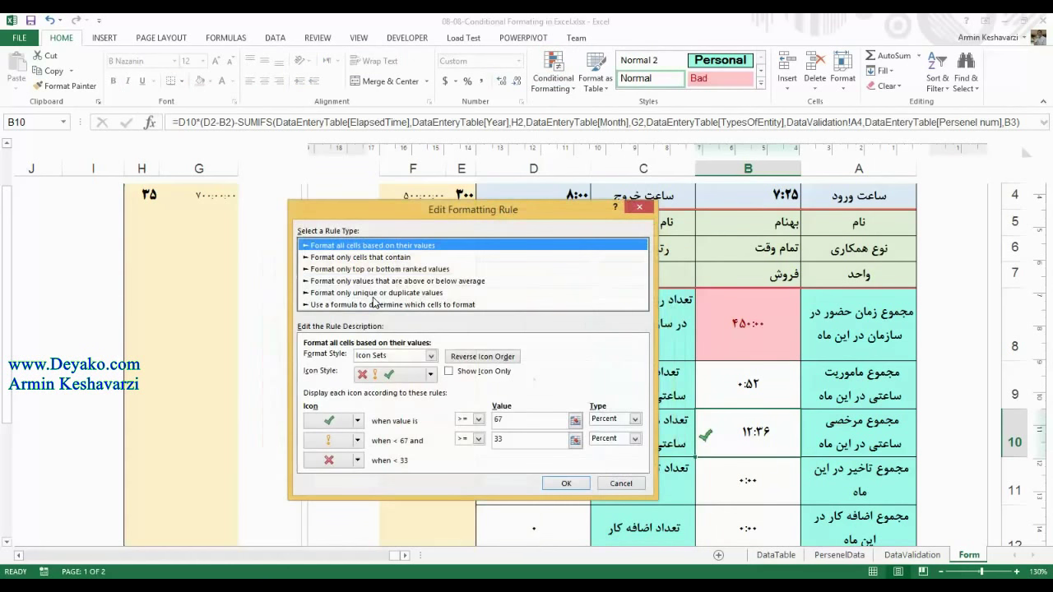
pyautogui.click(640, 488)
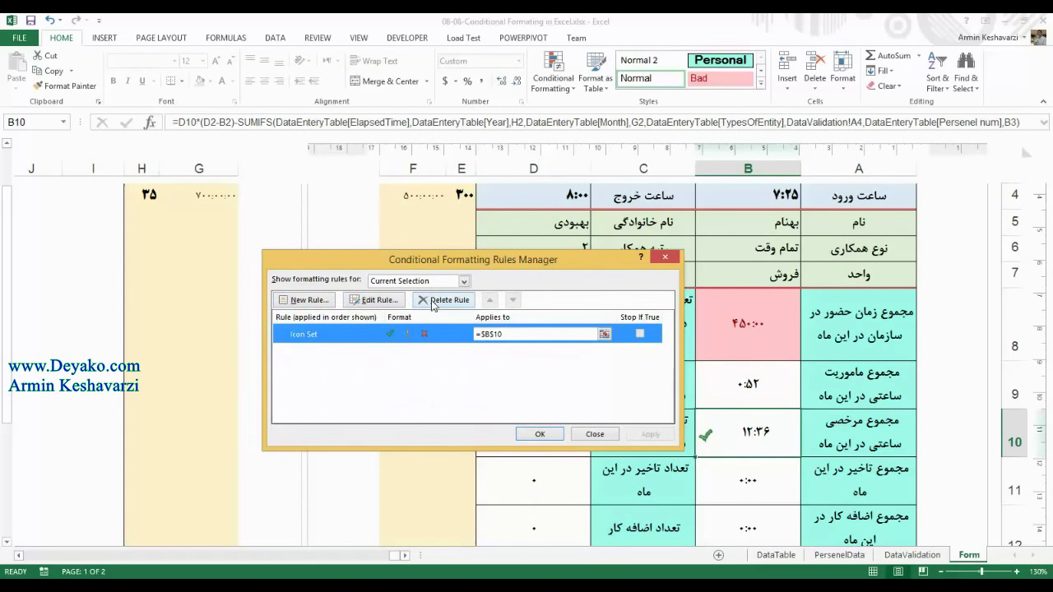
pyautogui.click(377, 302)
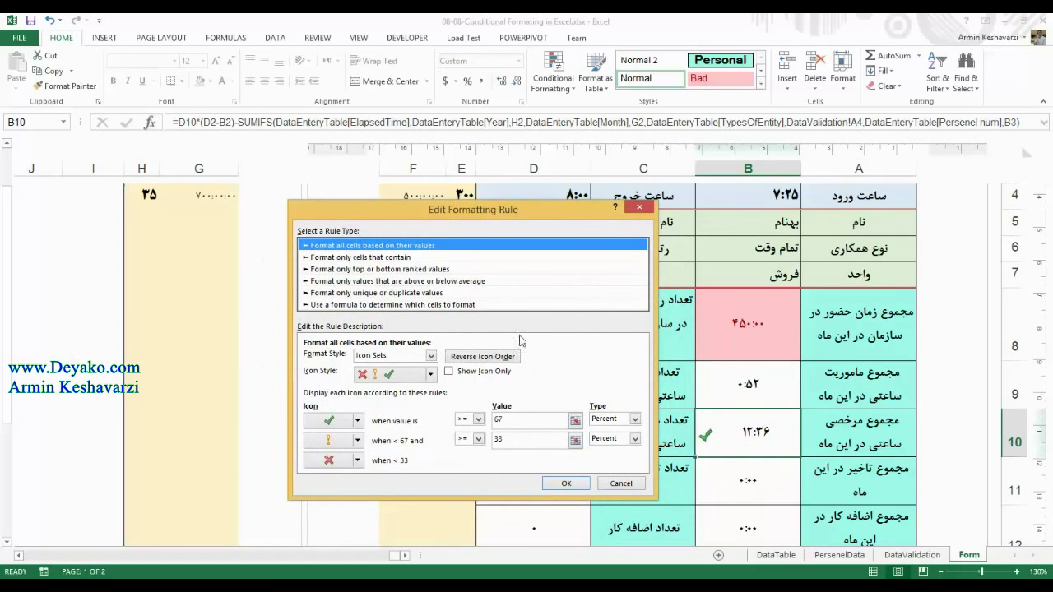
pyautogui.moveTo(556, 221); pyautogui.dragTo(547, 112)
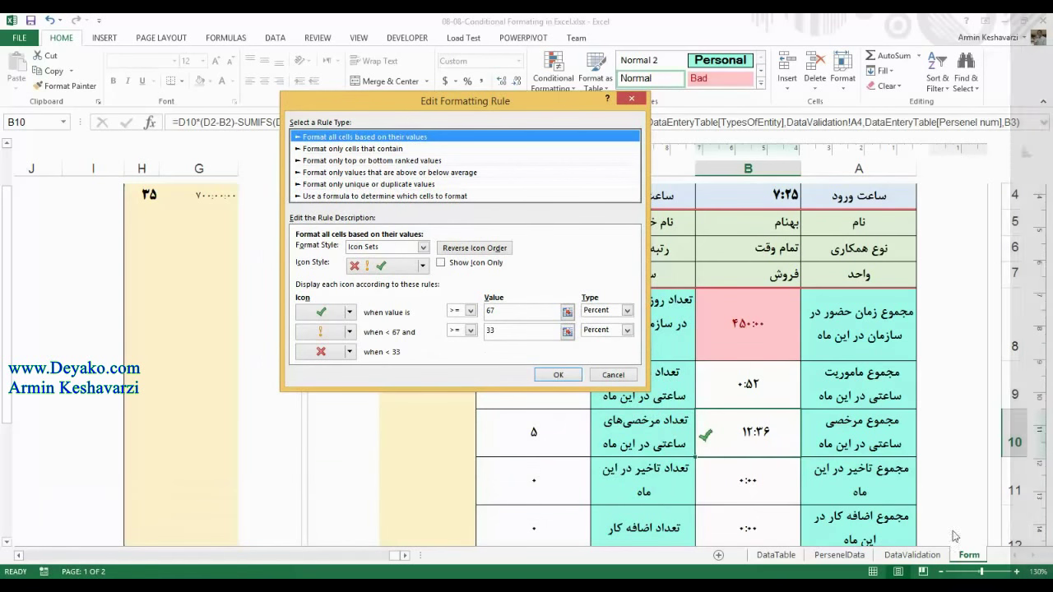
pyautogui.click(407, 274)
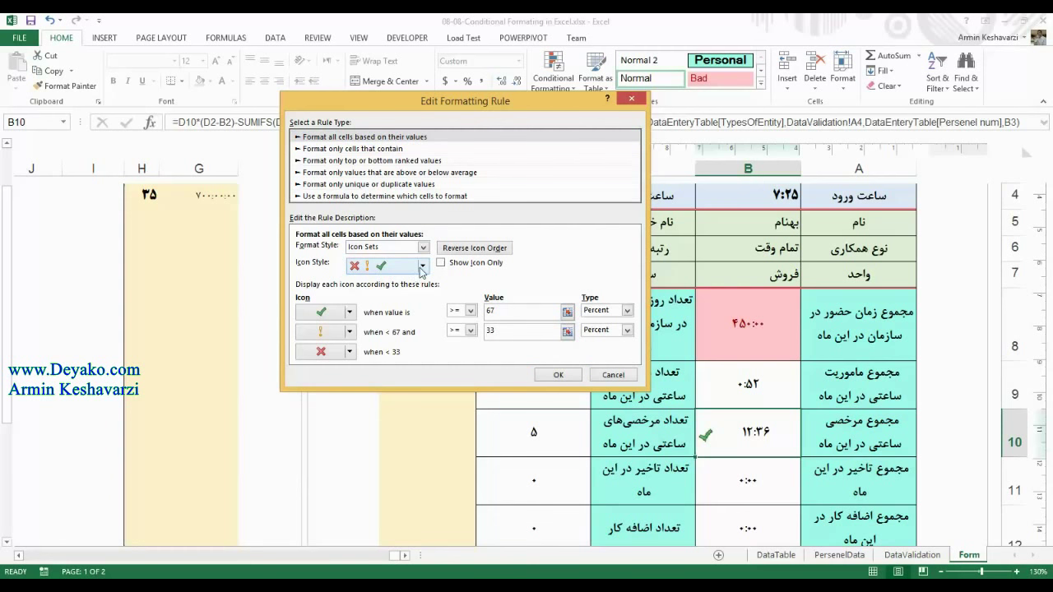
pyautogui.click(421, 267)
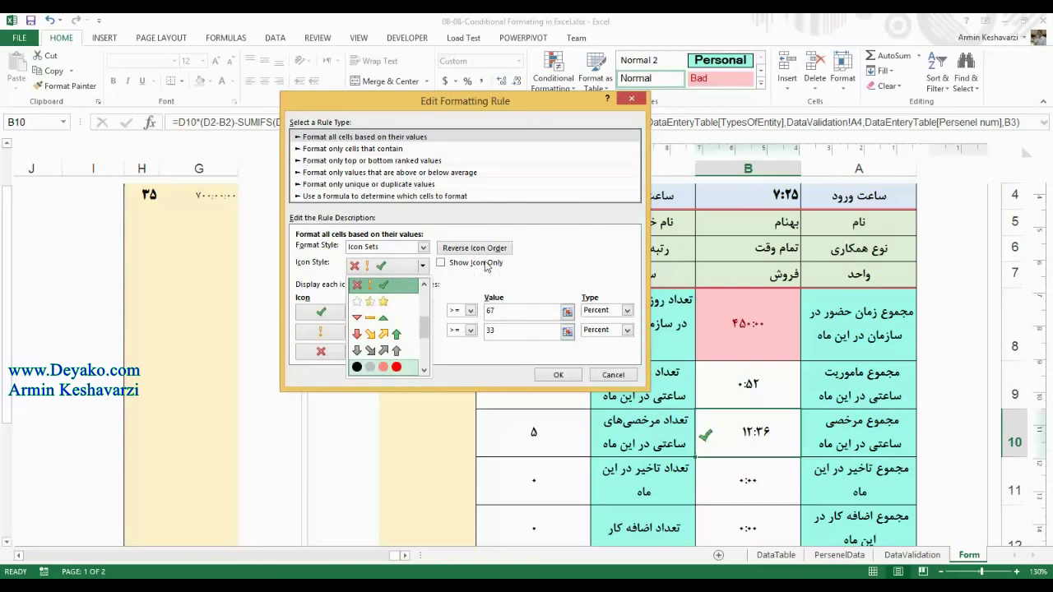
pyautogui.click(504, 287)
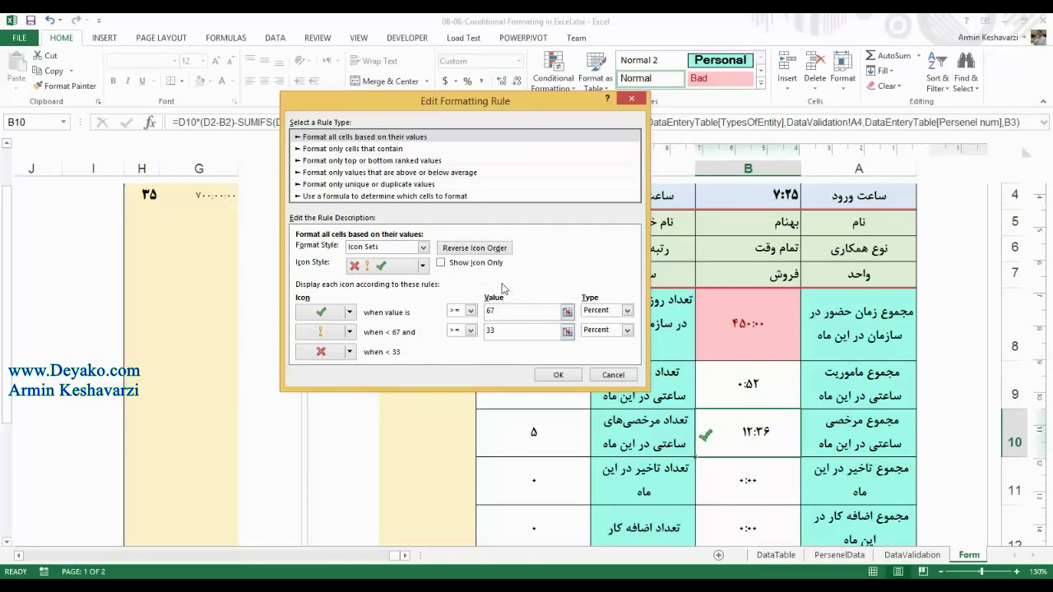
pyautogui.click(441, 264)
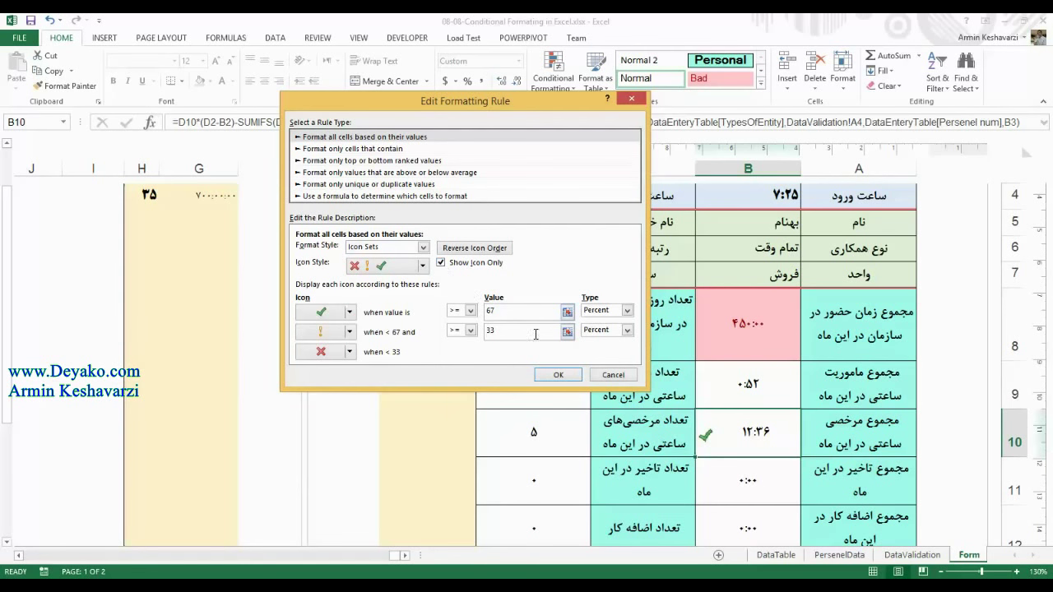
pyautogui.click(558, 375)
pyautogui.click(647, 432)
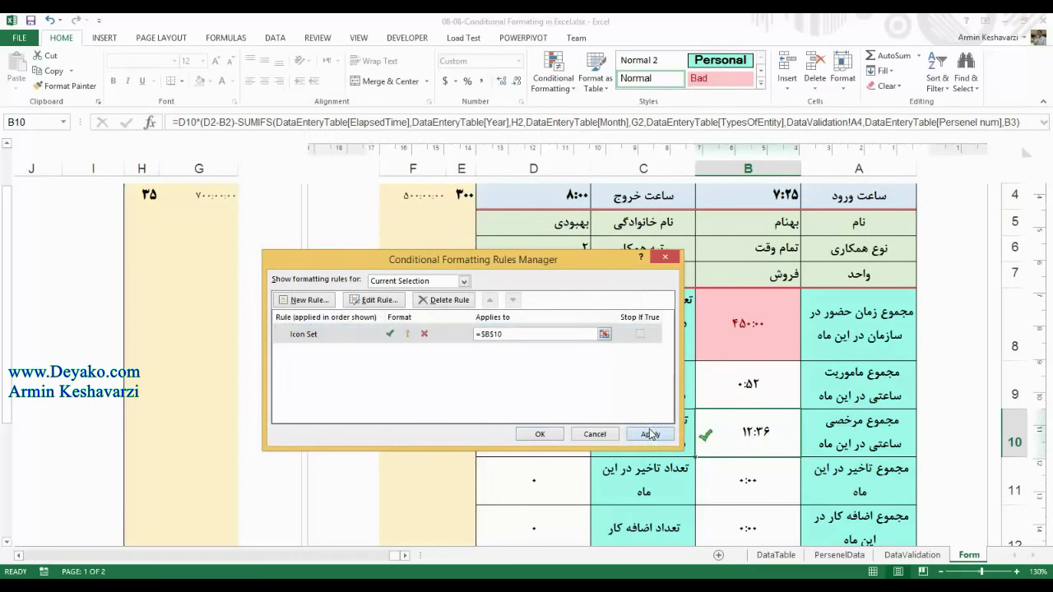
# Turn Show Icon Only off so 12:36 reappears, then reopen the Icon Set rule.
pyautogui.click(374, 300)
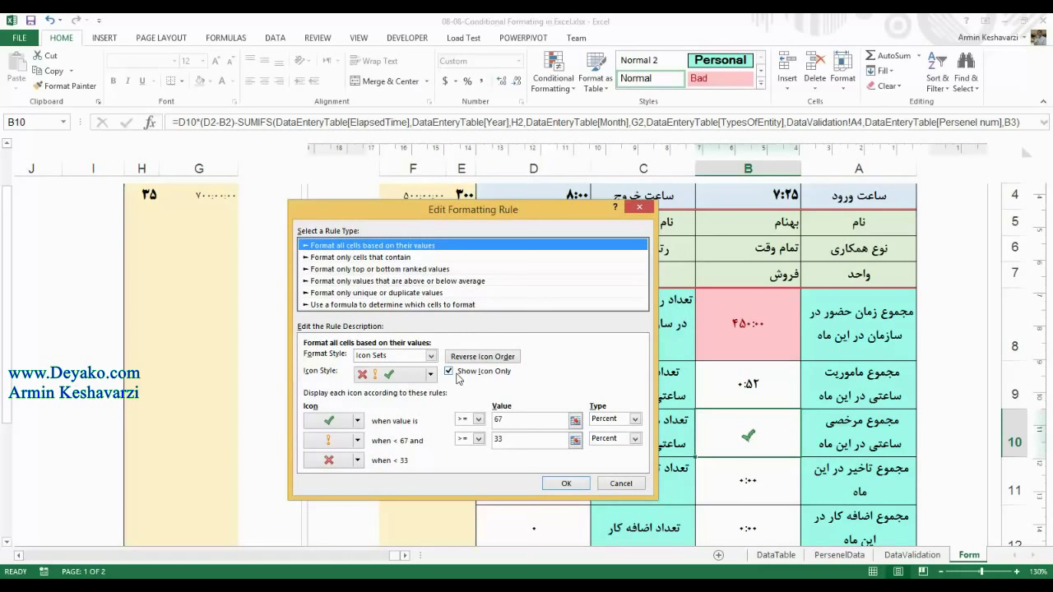
pyautogui.click(565, 482)
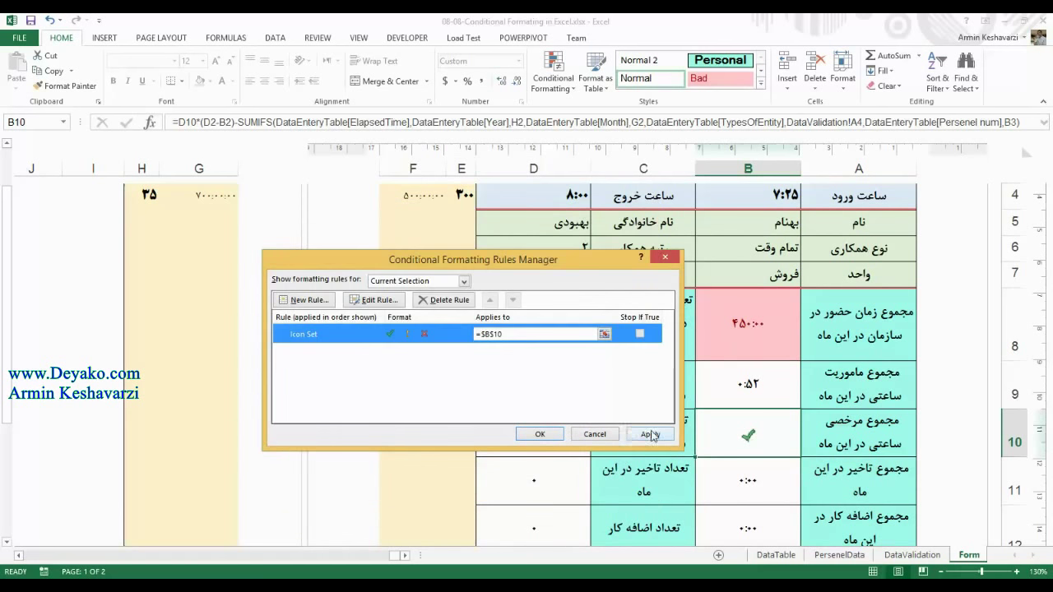
pyautogui.click(650, 434)
pyautogui.click(374, 300)
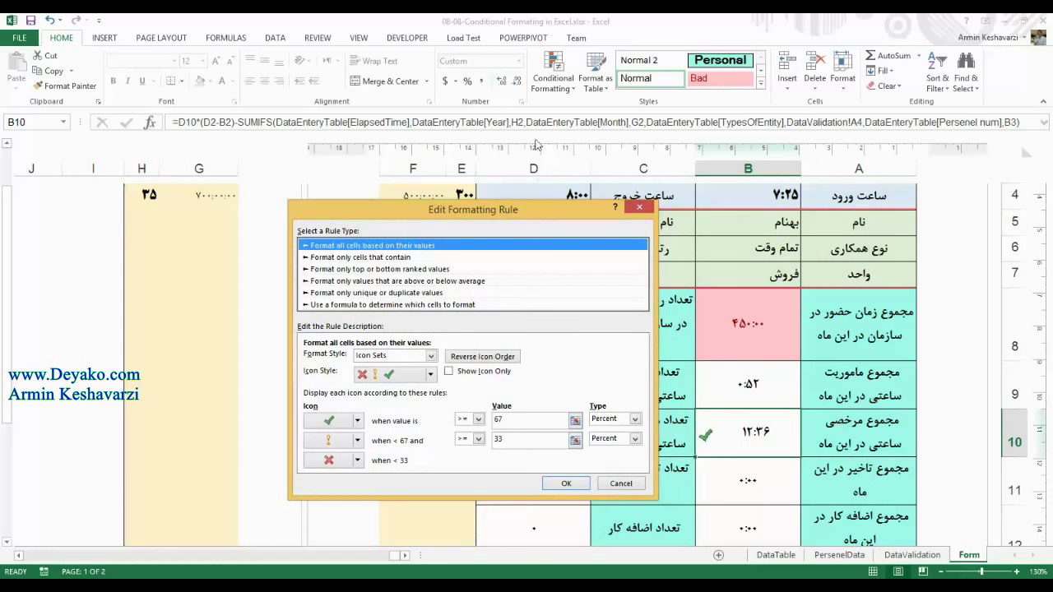
# Change the top check-mark threshold type of B10's icon rule from Percent to Number.
pyautogui.moveTo(521, 207); pyautogui.dragTo(499, 128)
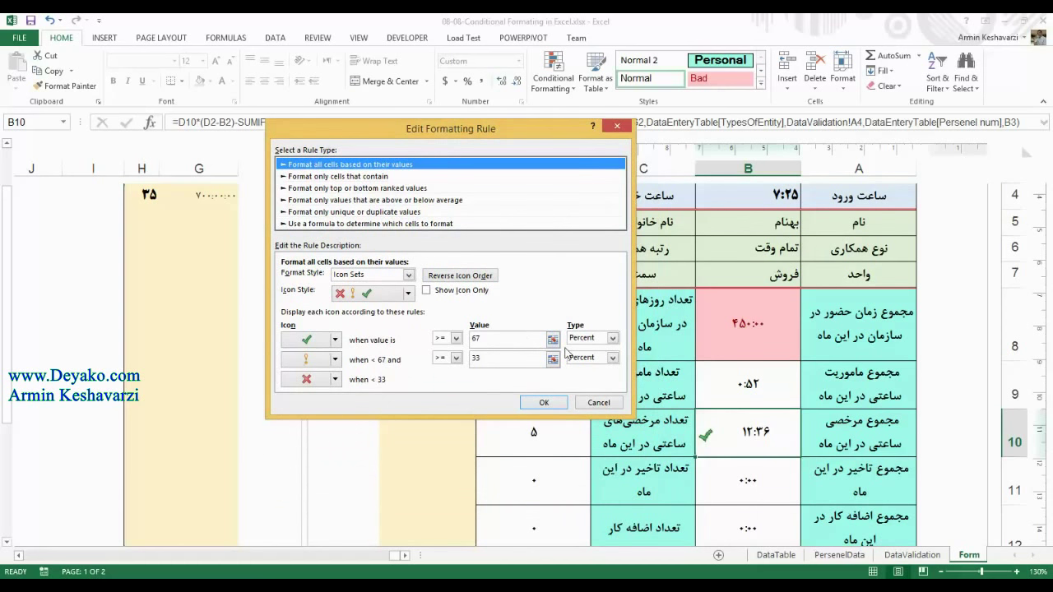
pyautogui.click(317, 344)
pyautogui.click(316, 346)
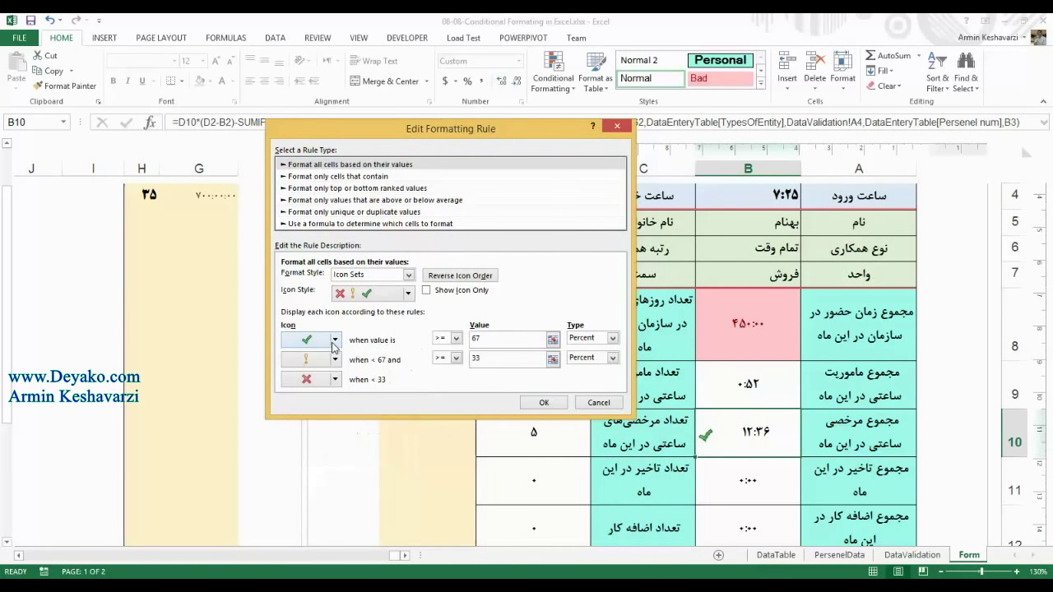
pyautogui.click(336, 344)
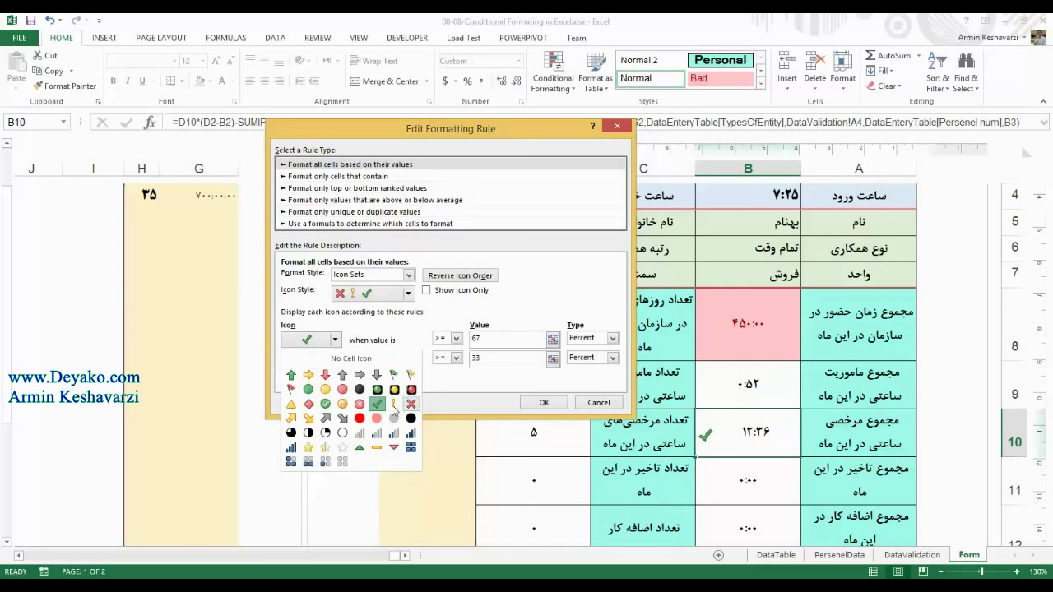
pyautogui.click(306, 344)
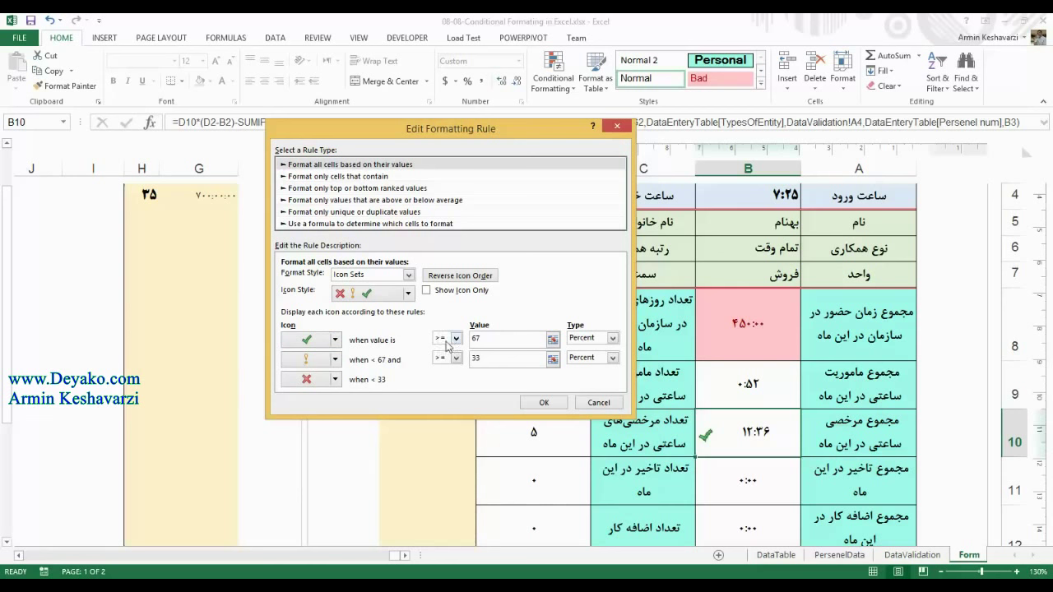
pyautogui.click(476, 338)
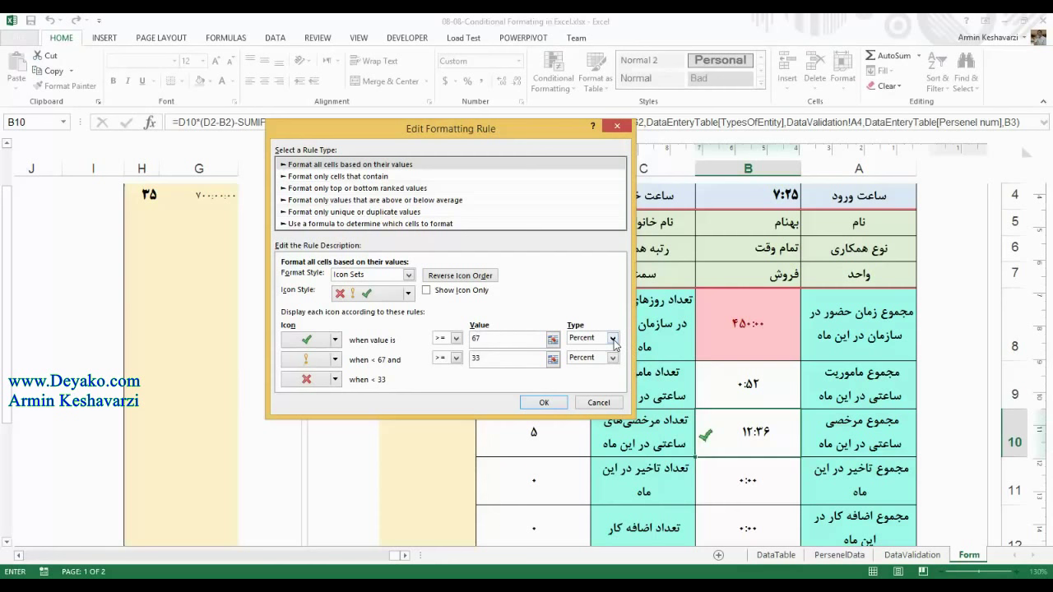
pyautogui.click(612, 338)
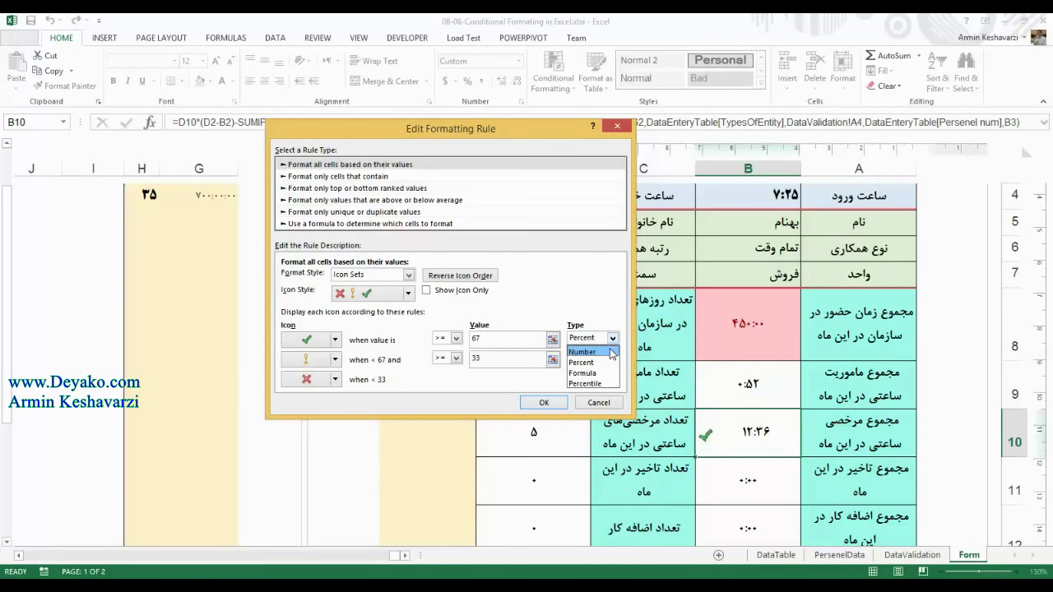
pyautogui.click(611, 352)
pyautogui.click(612, 338)
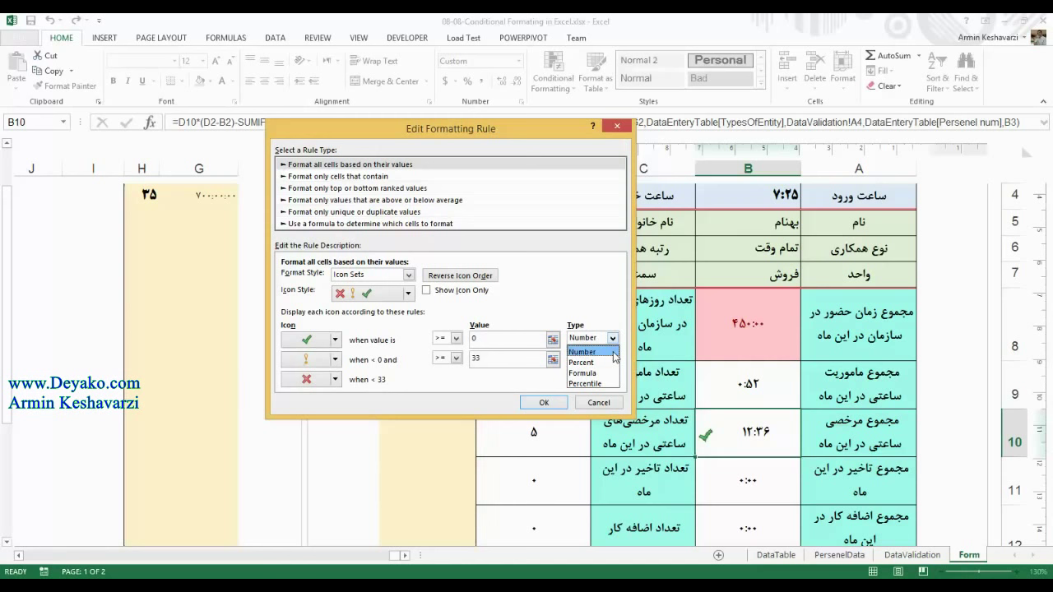
pyautogui.click(612, 352)
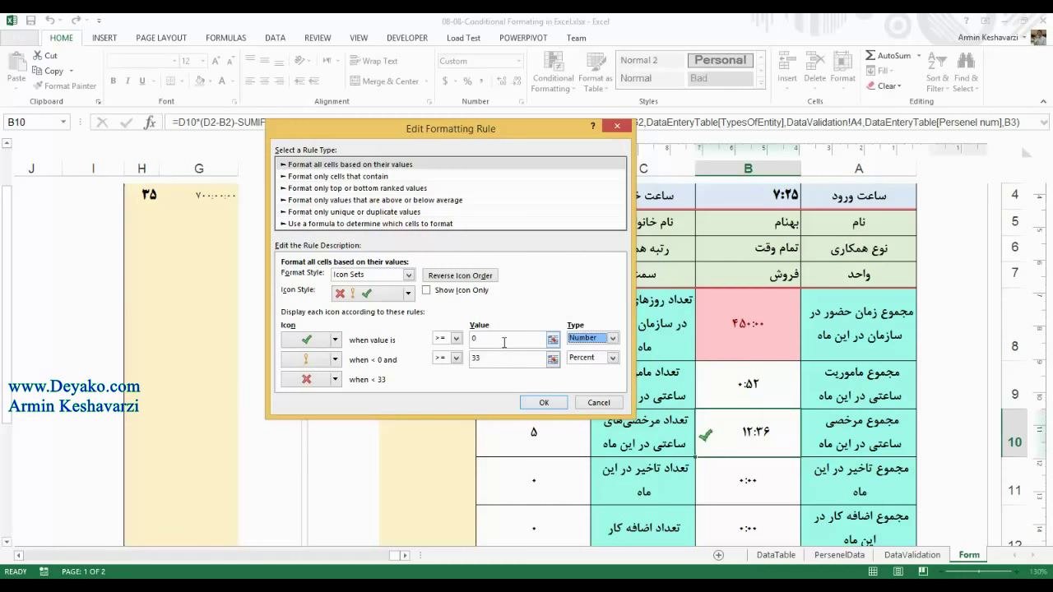
# Replace the first threshold value with 0 and confirm both rule dialogs.
pyautogui.click(504, 342)
pyautogui.moveTo(504, 342); pyautogui.dragTo(471, 346)
pyautogui.write('0')
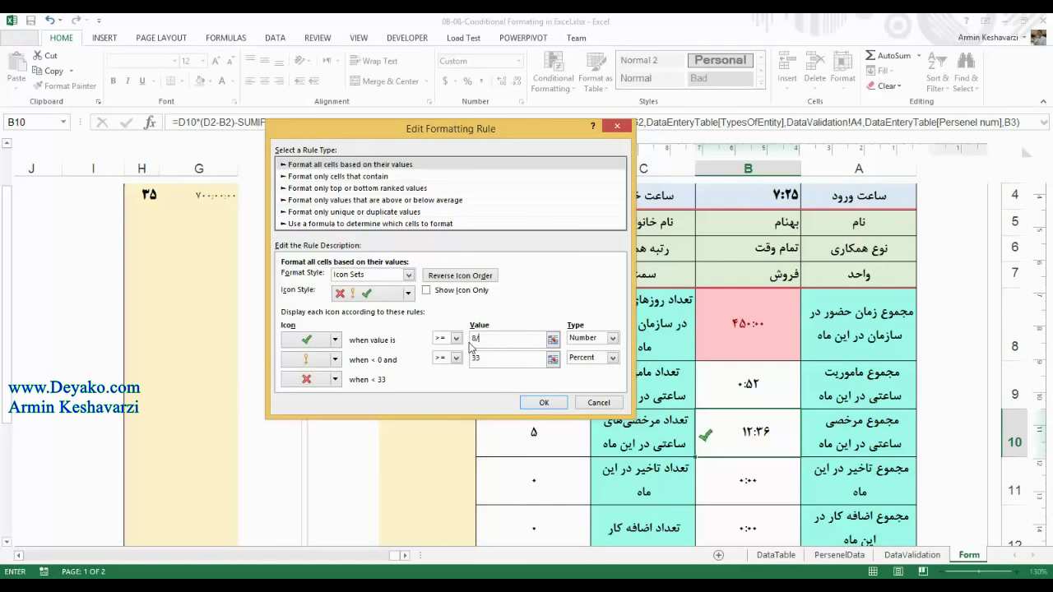
pyautogui.click(474, 365)
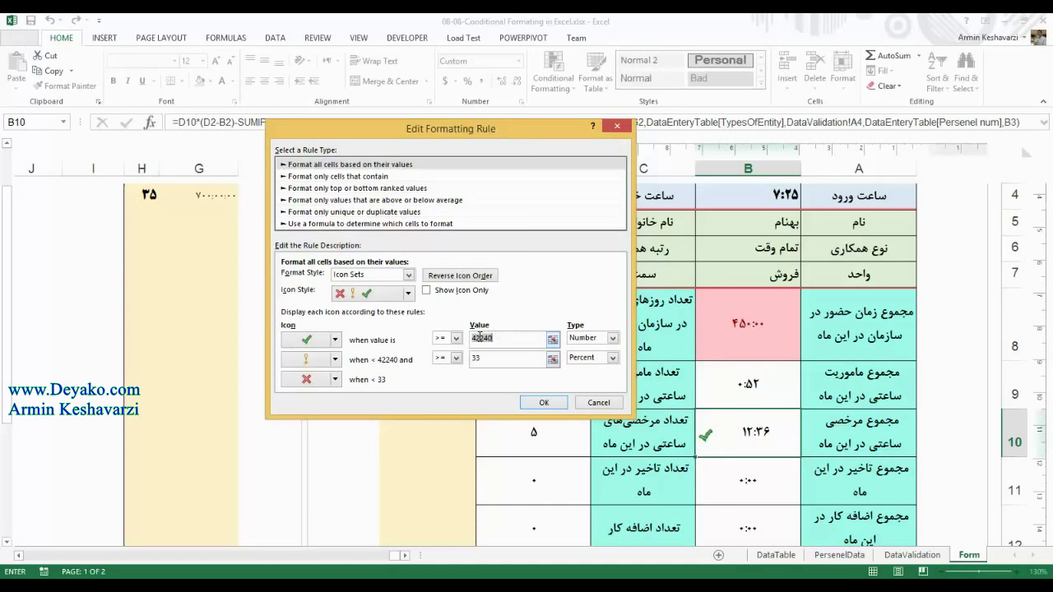
pyautogui.click(606, 403)
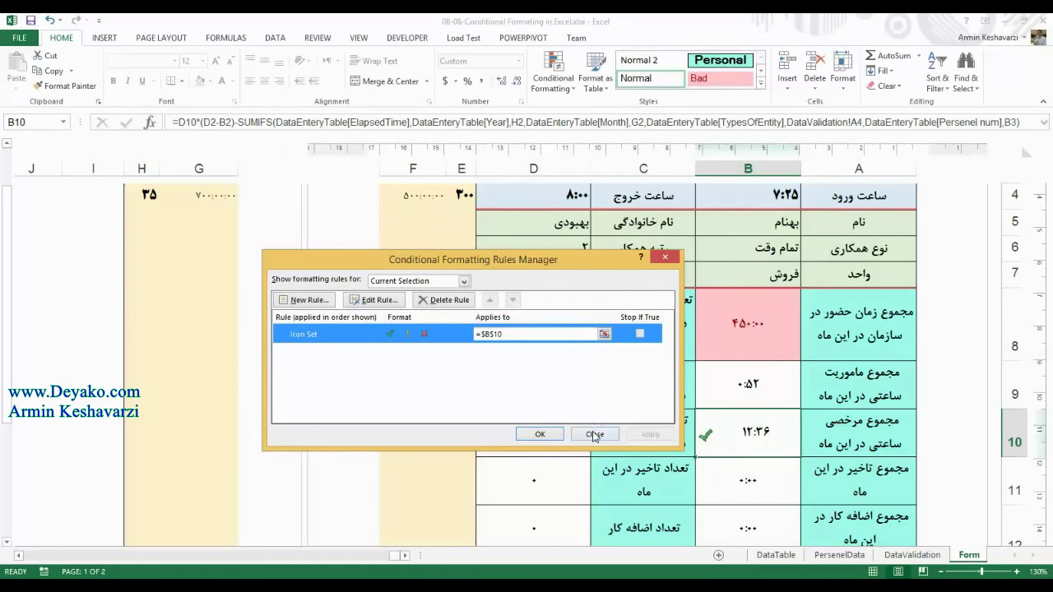
pyautogui.click(592, 436)
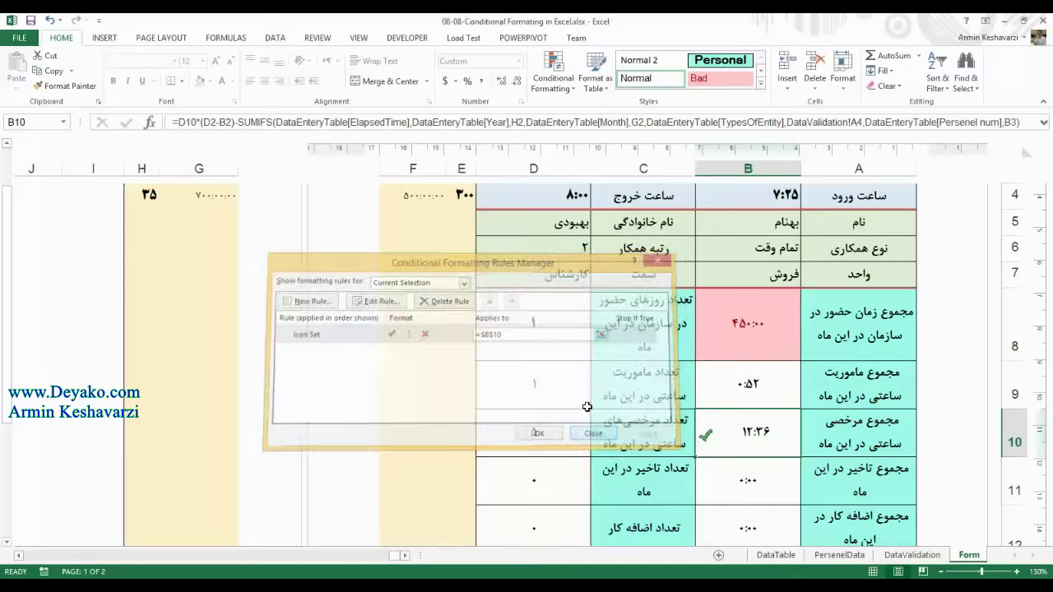
# Format D4 as General so its 8:00 shows as 0.333333.
pyautogui.click(582, 204)
pyautogui.click(518, 61)
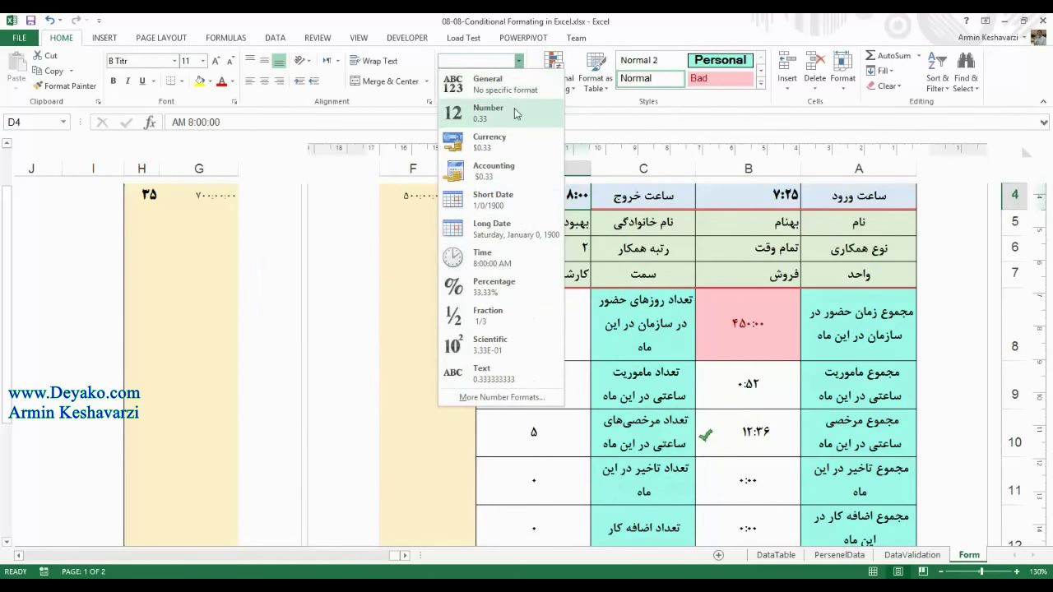
pyautogui.click(513, 105)
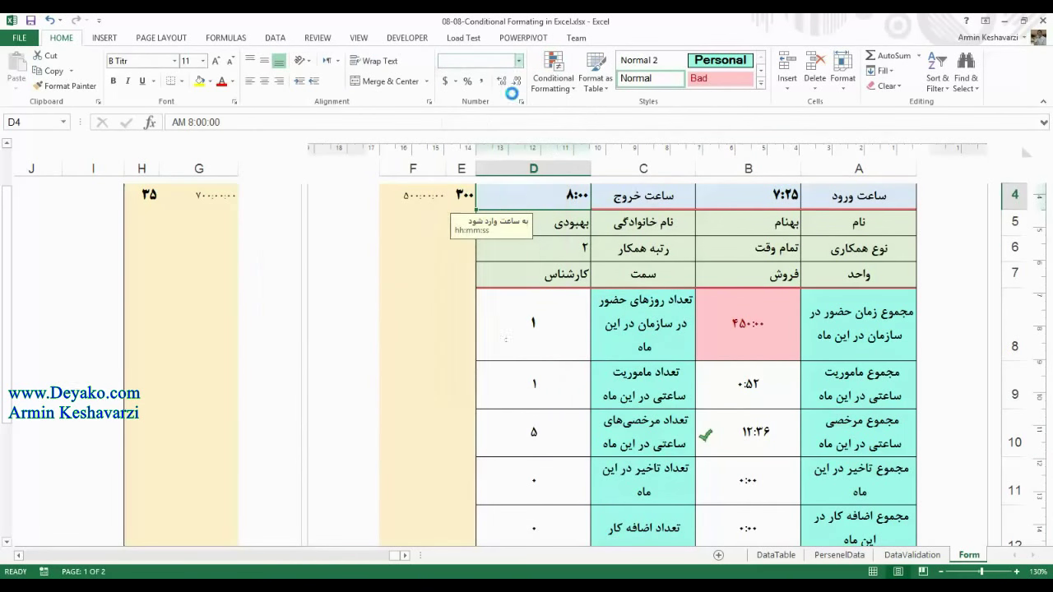
# Reopen B10's icon-set rule and make its first threshold a Number of 0.333333.
pyautogui.click(772, 487)
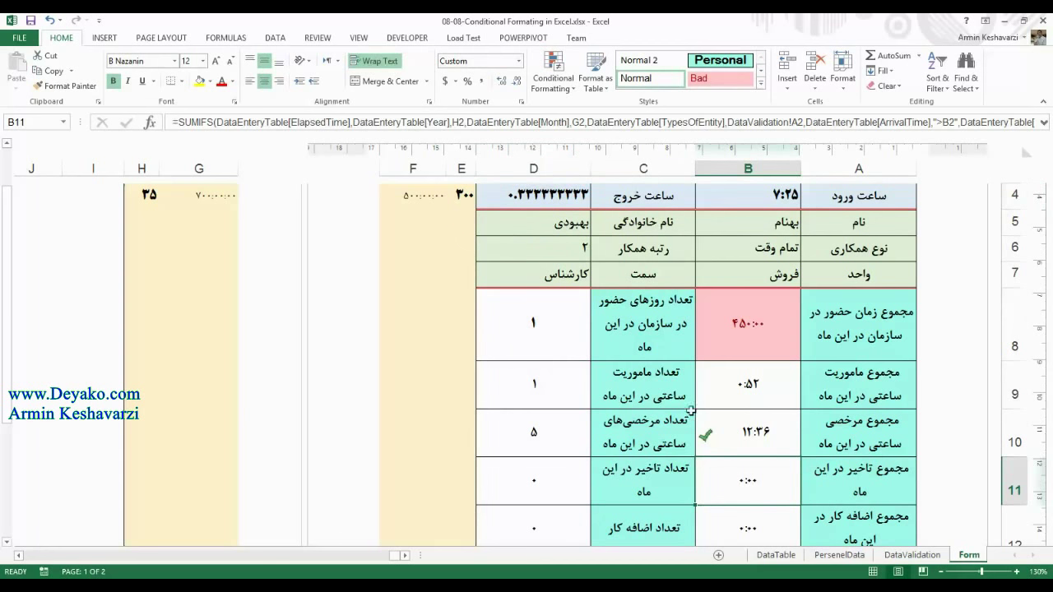
pyautogui.click(764, 424)
pyautogui.click(553, 73)
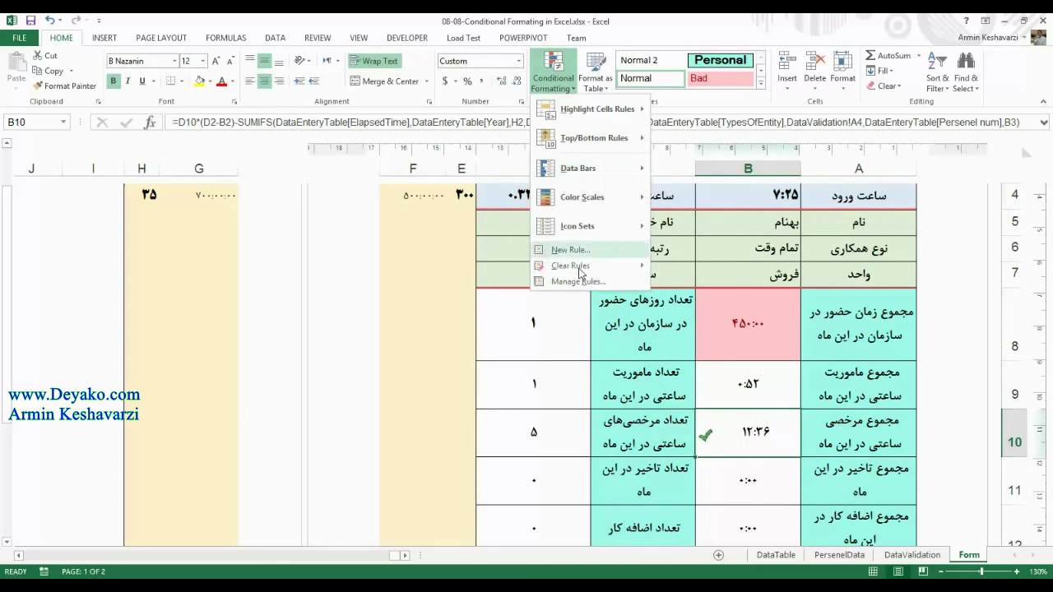
pyautogui.click(581, 282)
pyautogui.click(398, 302)
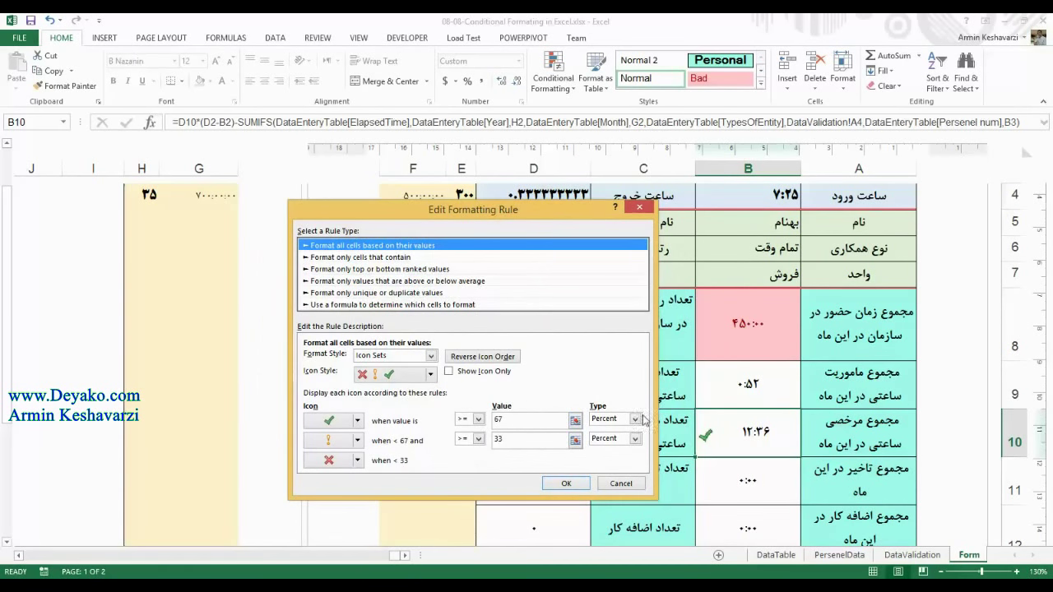
pyautogui.click(634, 420)
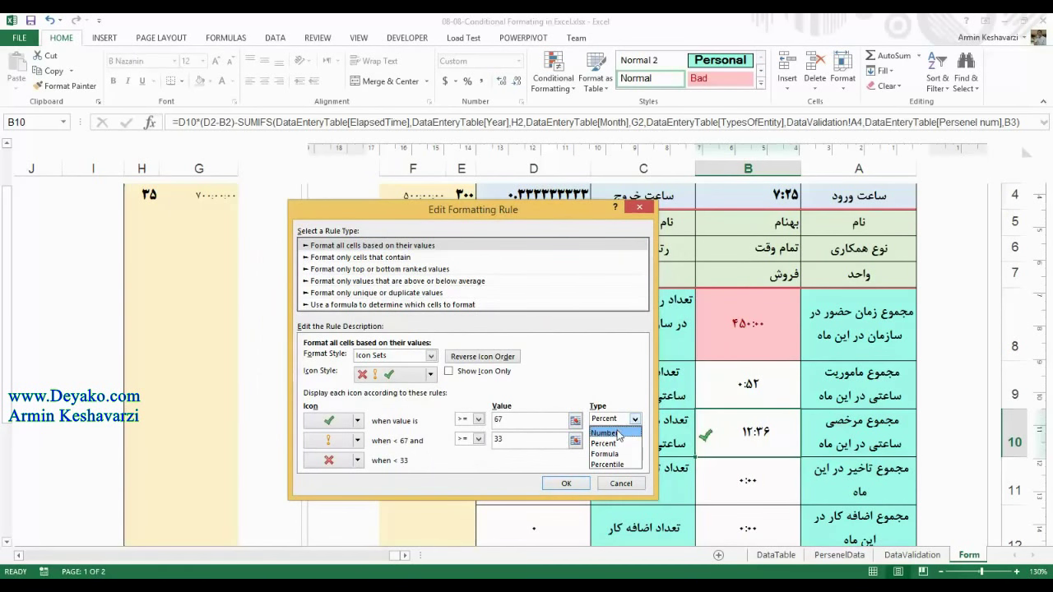
pyautogui.click(605, 433)
pyautogui.click(505, 421)
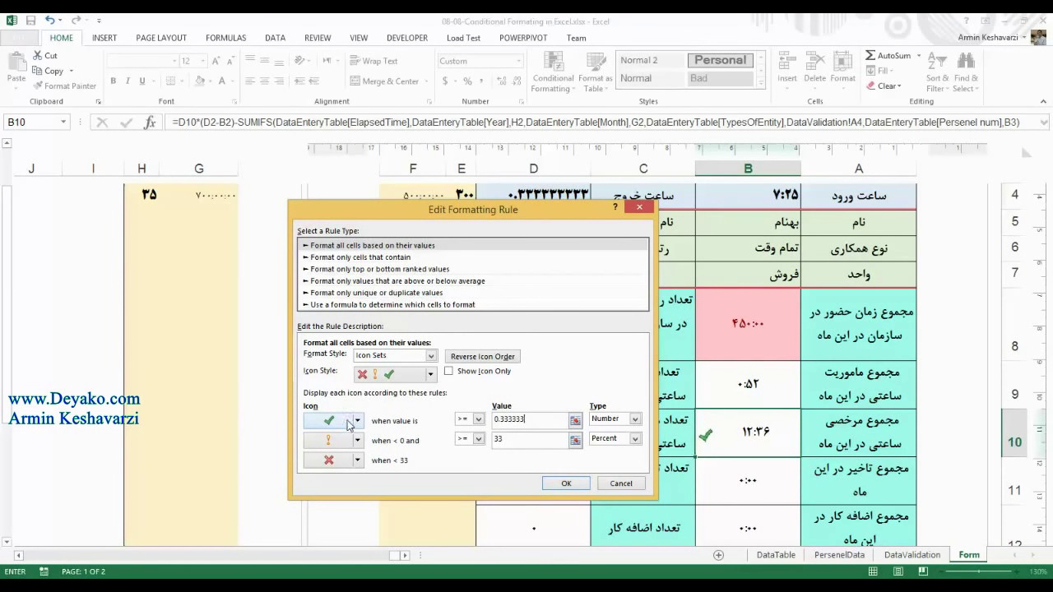
# Reverse B10's icon order, set the second threshold to Number 0.2, and apply the rule.
pyautogui.click(485, 360)
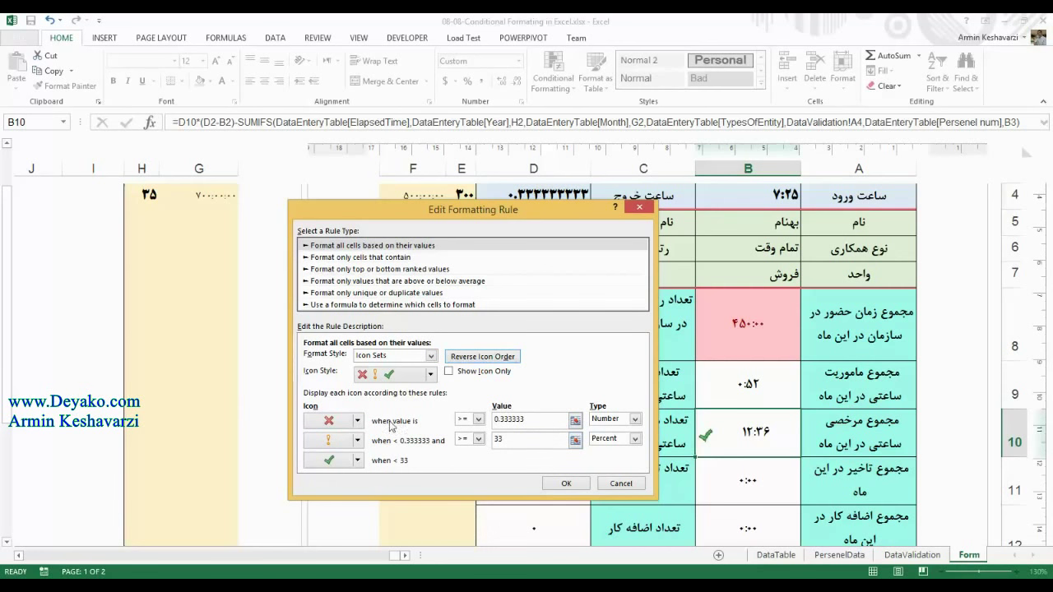
pyautogui.click(517, 417)
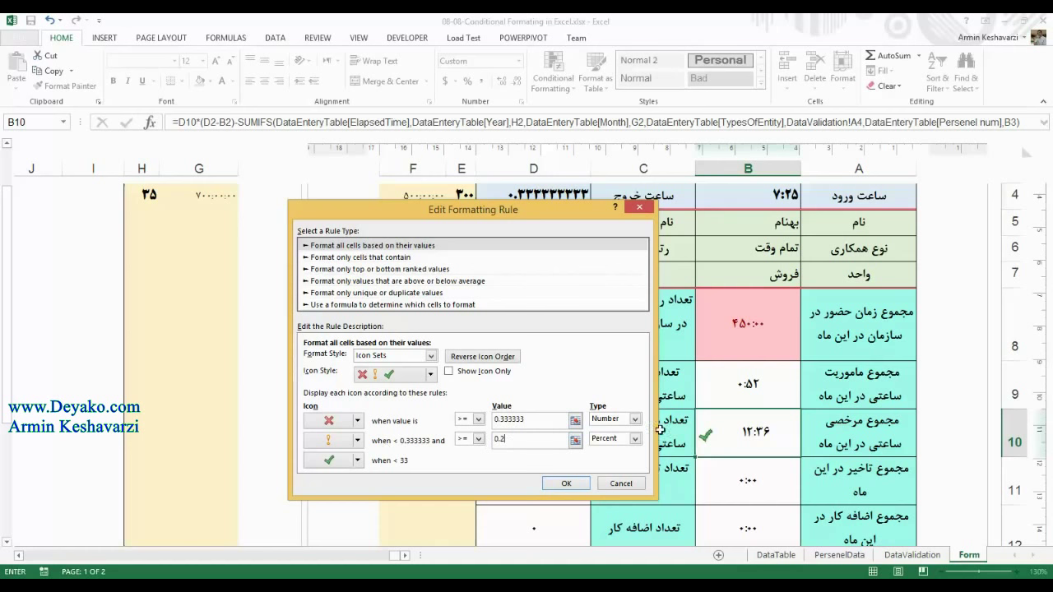
pyautogui.click(635, 438)
pyautogui.click(613, 451)
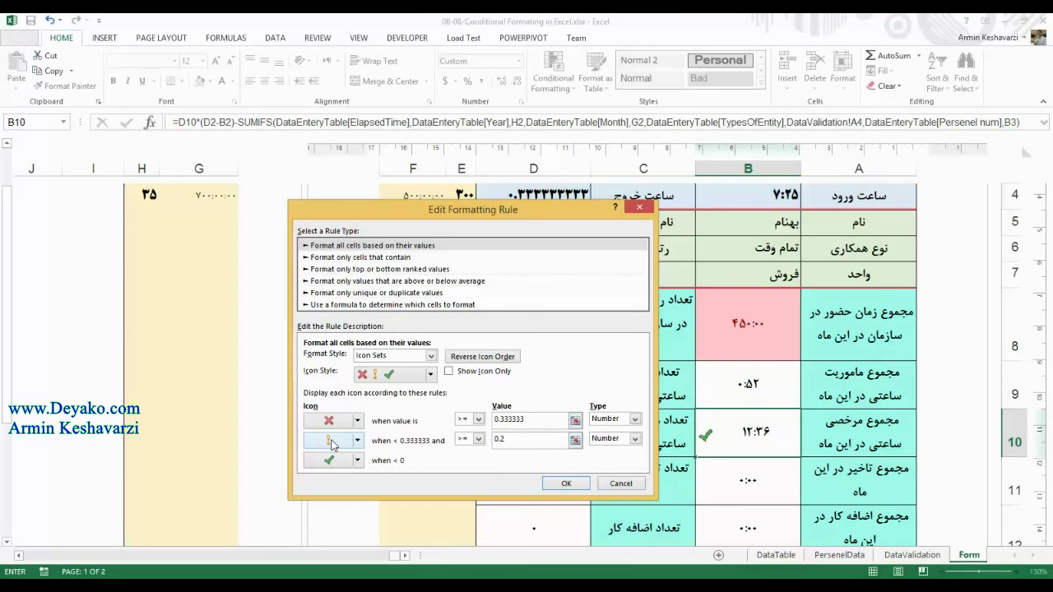
pyautogui.press('Tab')
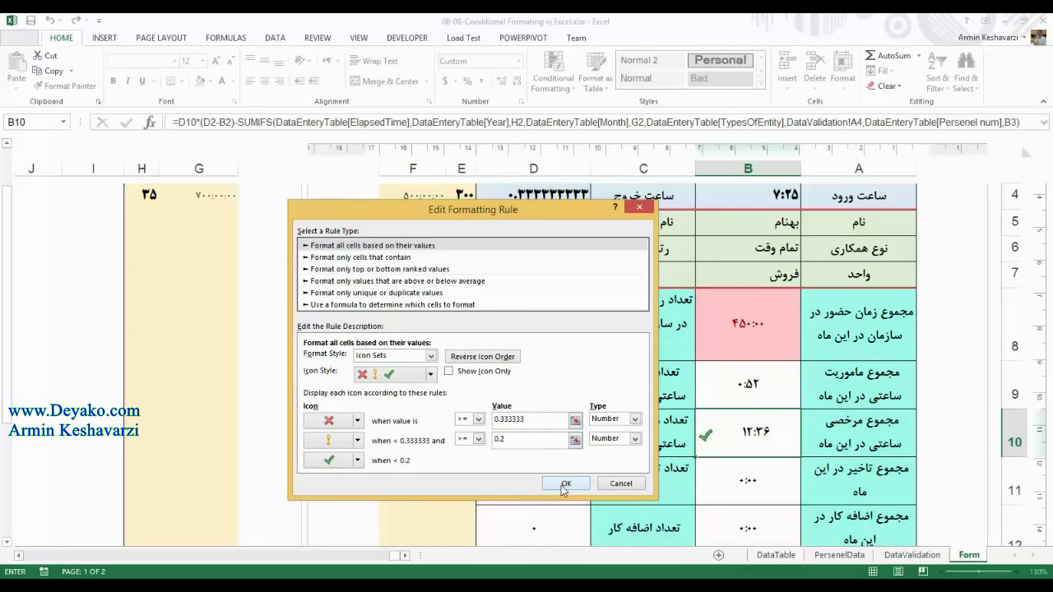
pyautogui.click(512, 441)
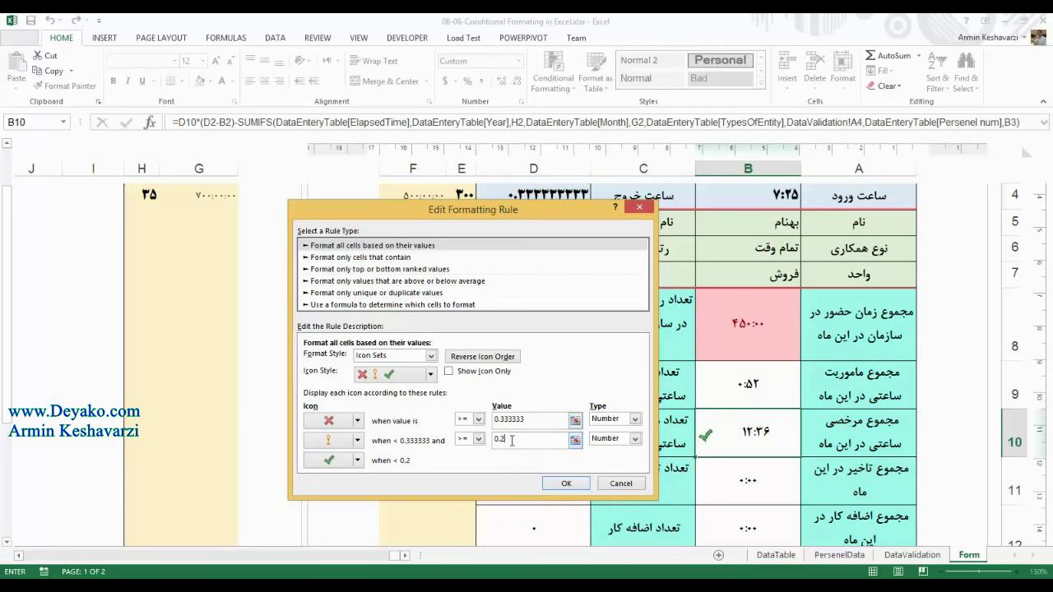
pyautogui.write('1')
pyautogui.click(566, 483)
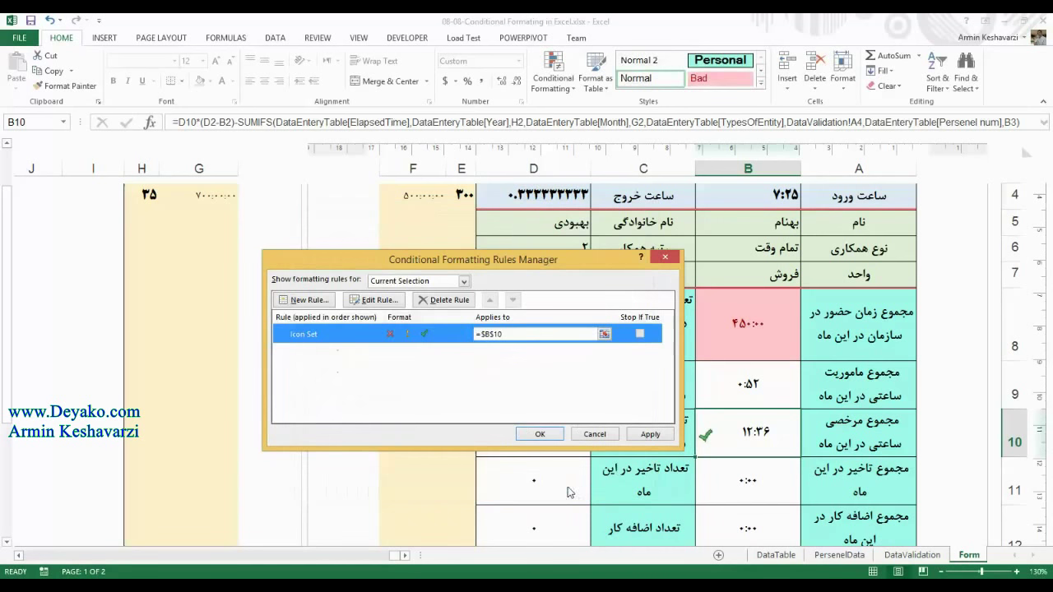
pyautogui.click(649, 435)
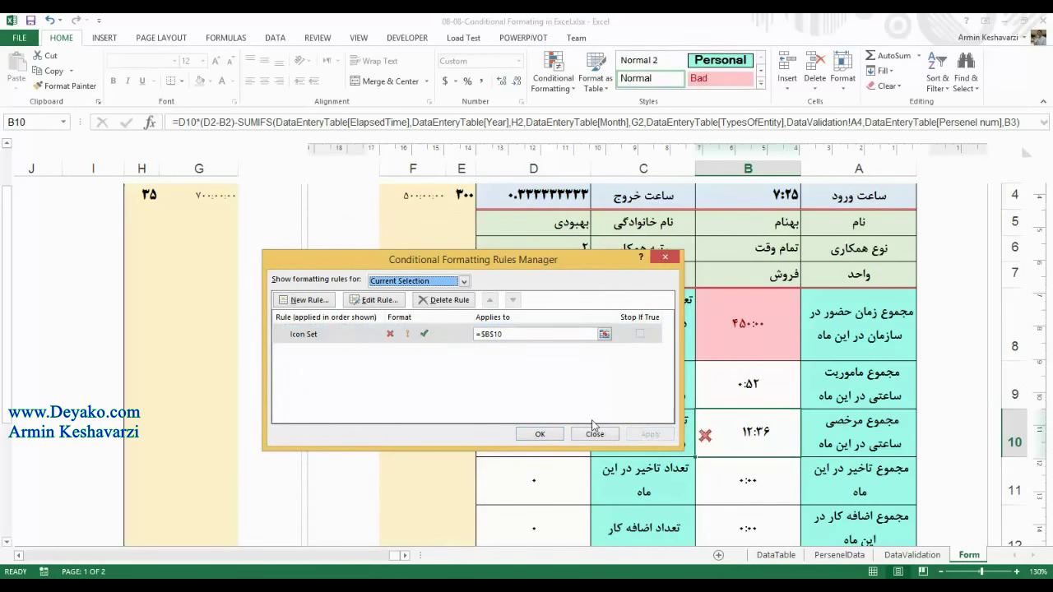
pyautogui.click(531, 433)
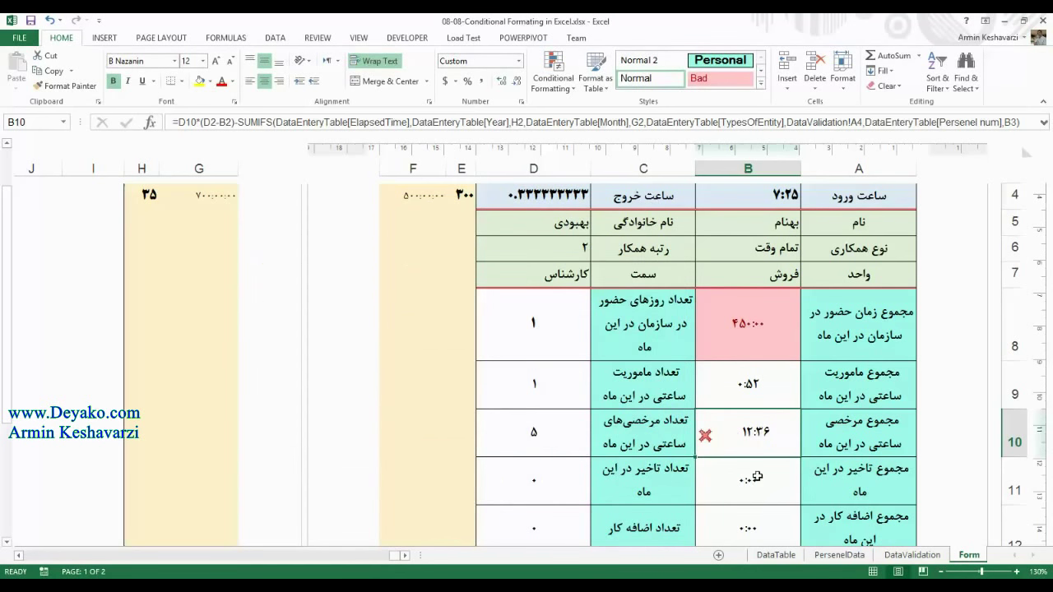
pyautogui.click(943, 573)
pyautogui.click(944, 573)
pyautogui.click(796, 429)
pyautogui.click(792, 392)
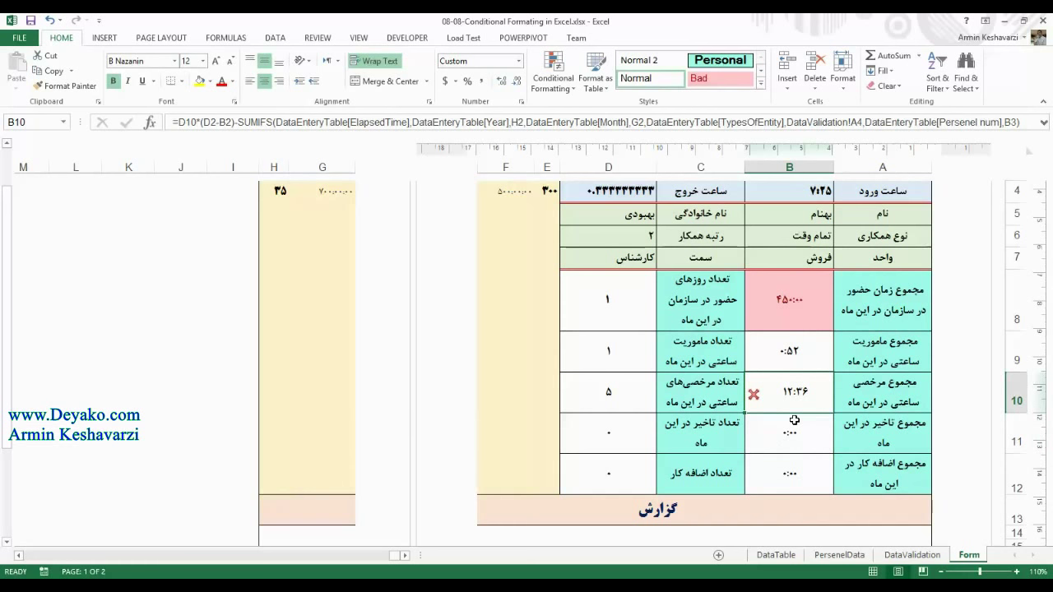
pyautogui.click(610, 394)
pyautogui.click(552, 74)
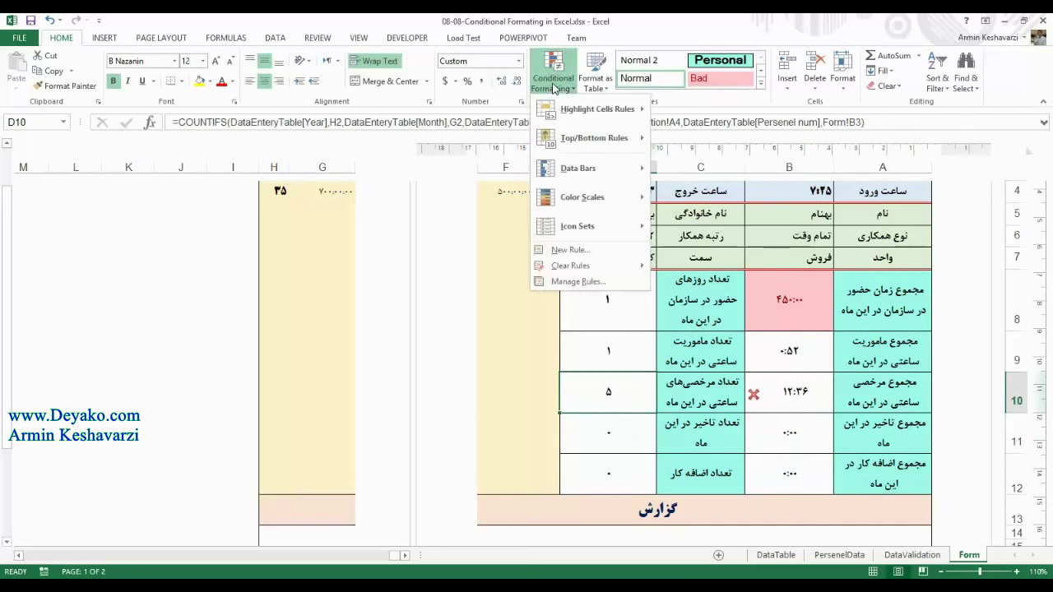
pyautogui.moveTo(575, 226)
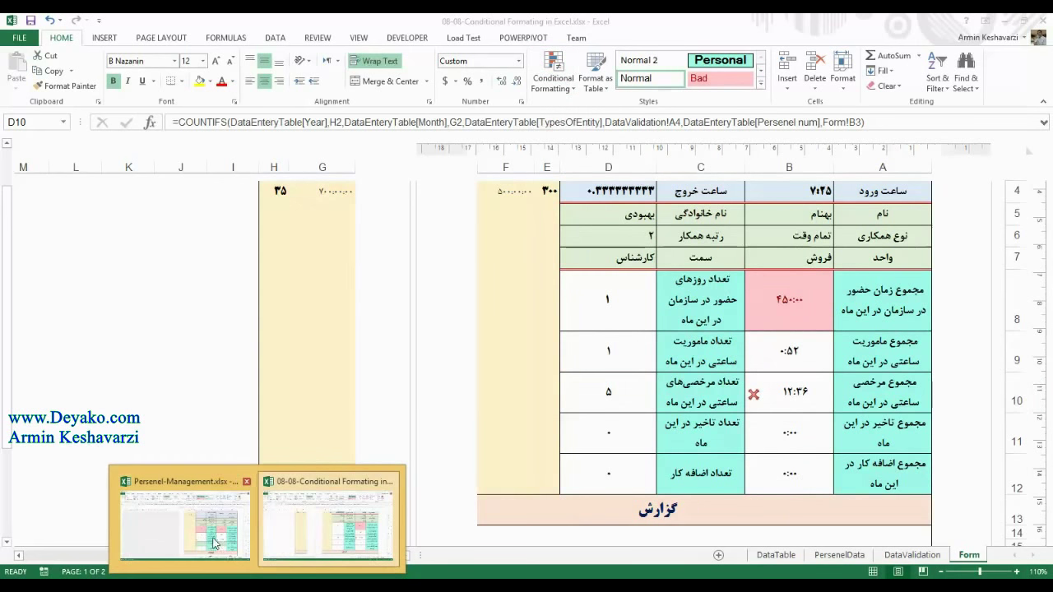
pyautogui.click(198, 502)
pyautogui.click(647, 411)
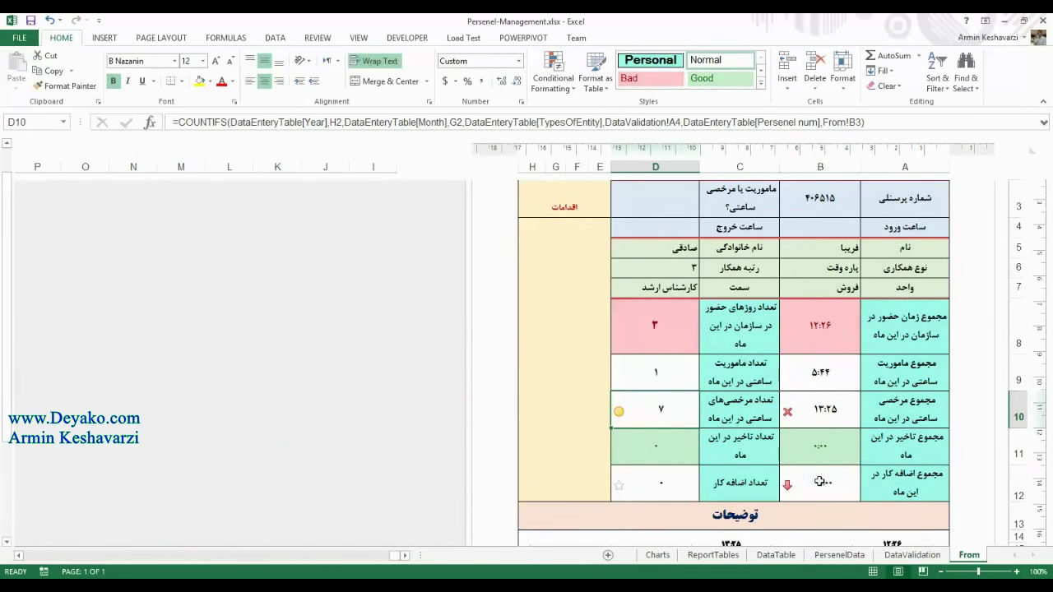
pyautogui.click(658, 484)
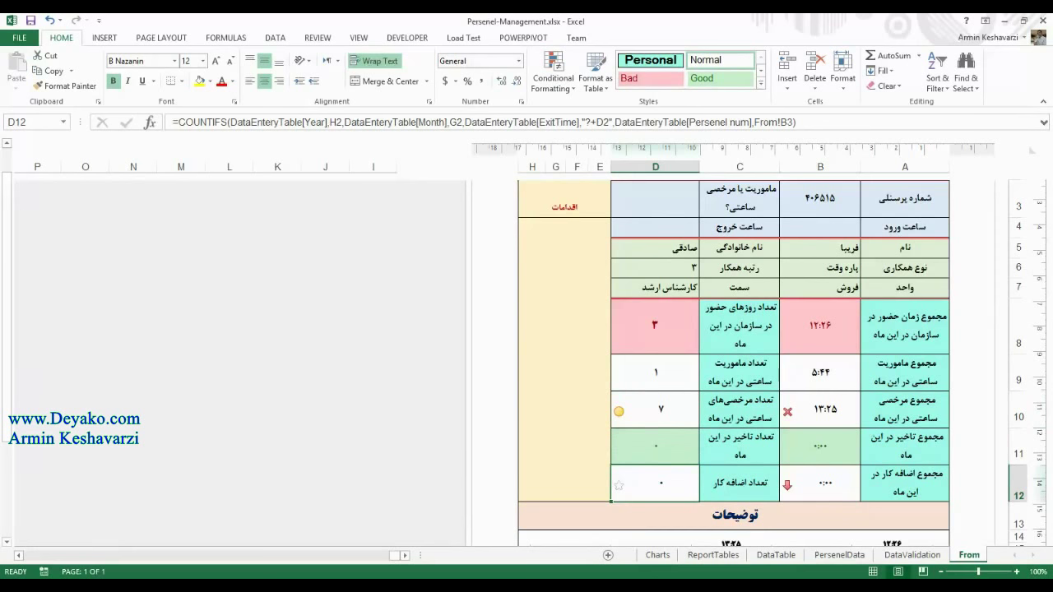
pyautogui.click(667, 409)
pyautogui.click(657, 482)
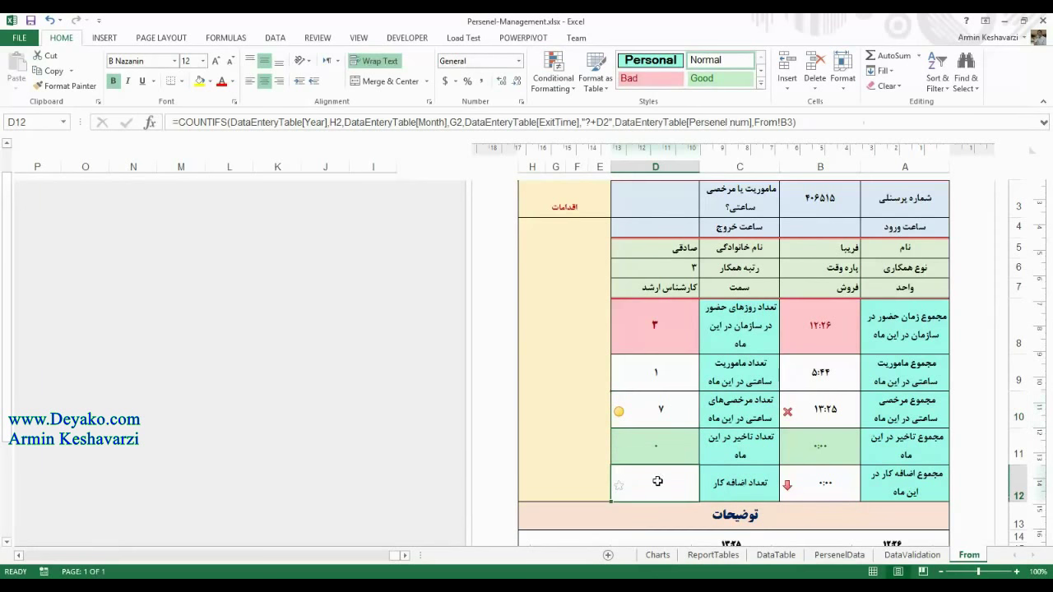
pyautogui.click(310, 523)
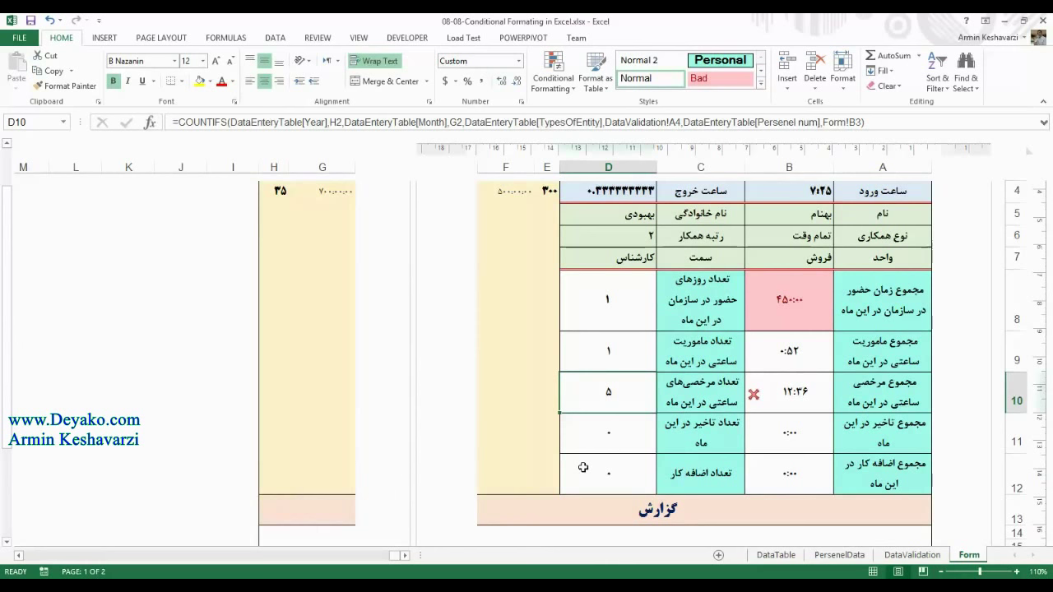
pyautogui.click(589, 466)
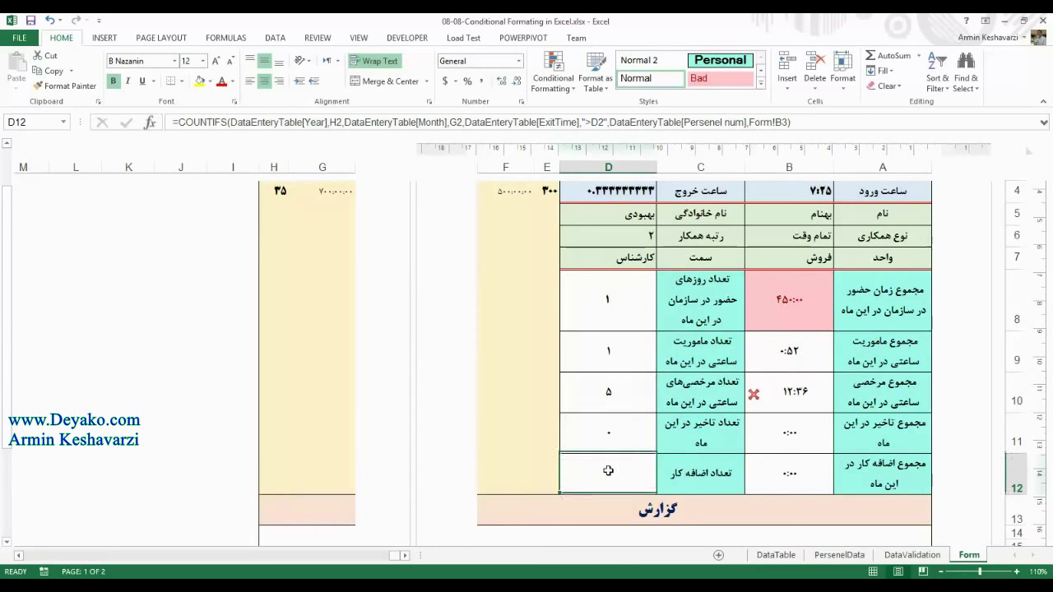
# Give D12 a three-star icon set and make the full-star threshold the number 10.
pyautogui.click(566, 89)
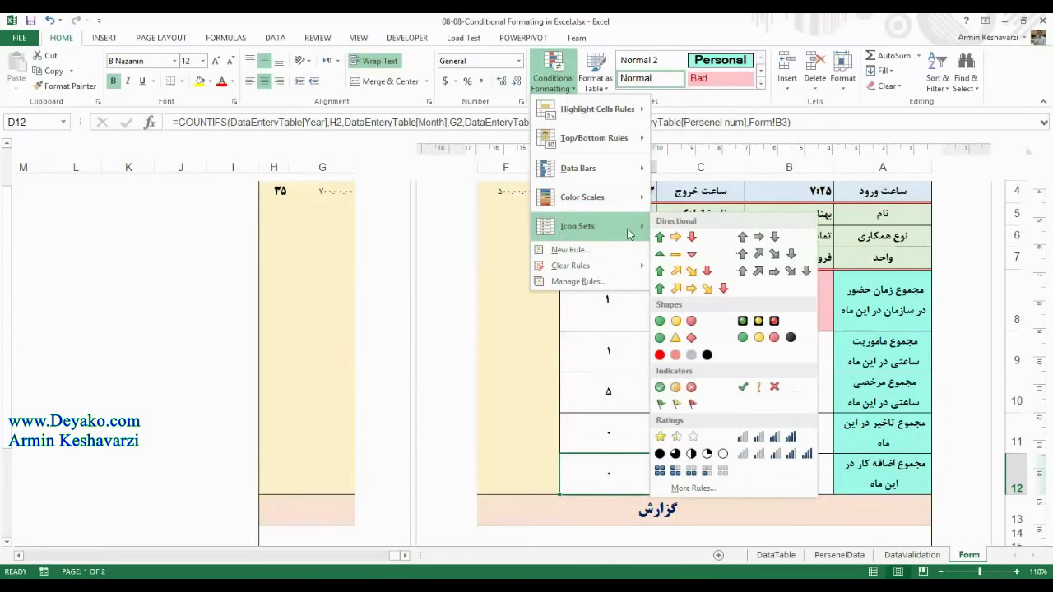
pyautogui.click(691, 438)
pyautogui.click(557, 75)
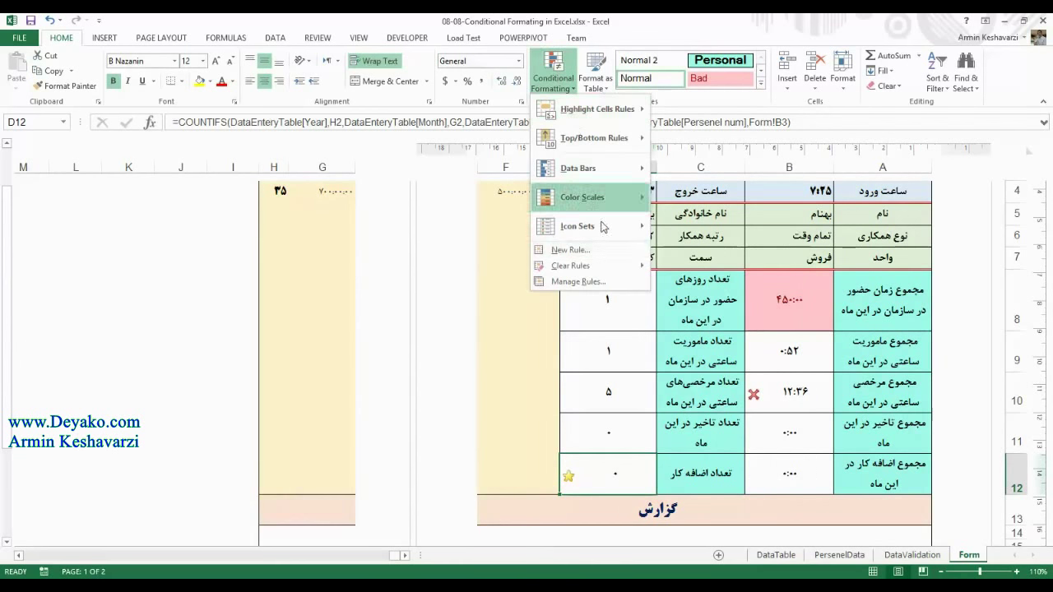
pyautogui.click(568, 277)
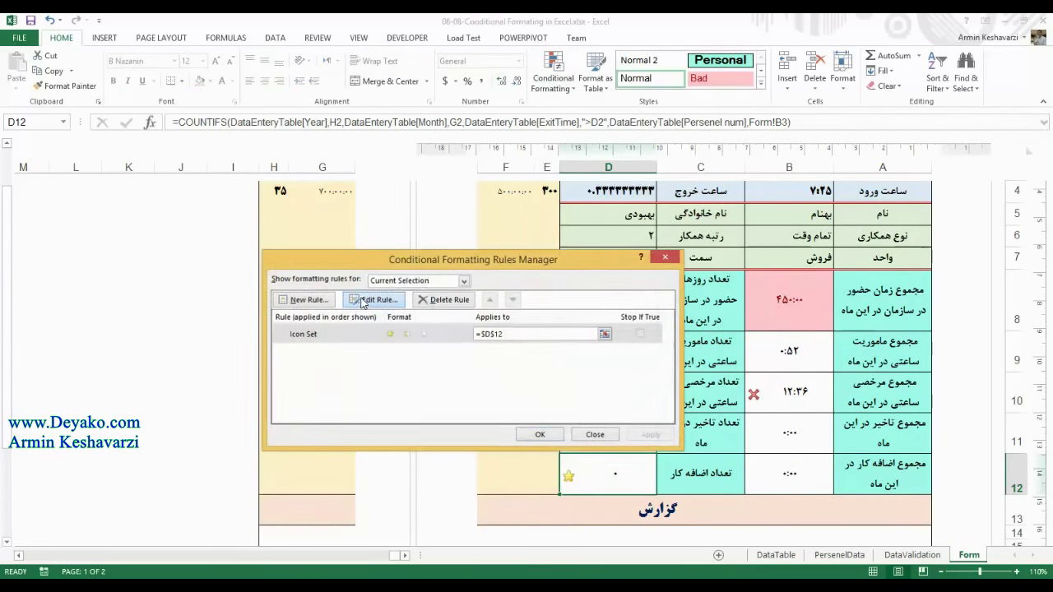
pyautogui.click(375, 300)
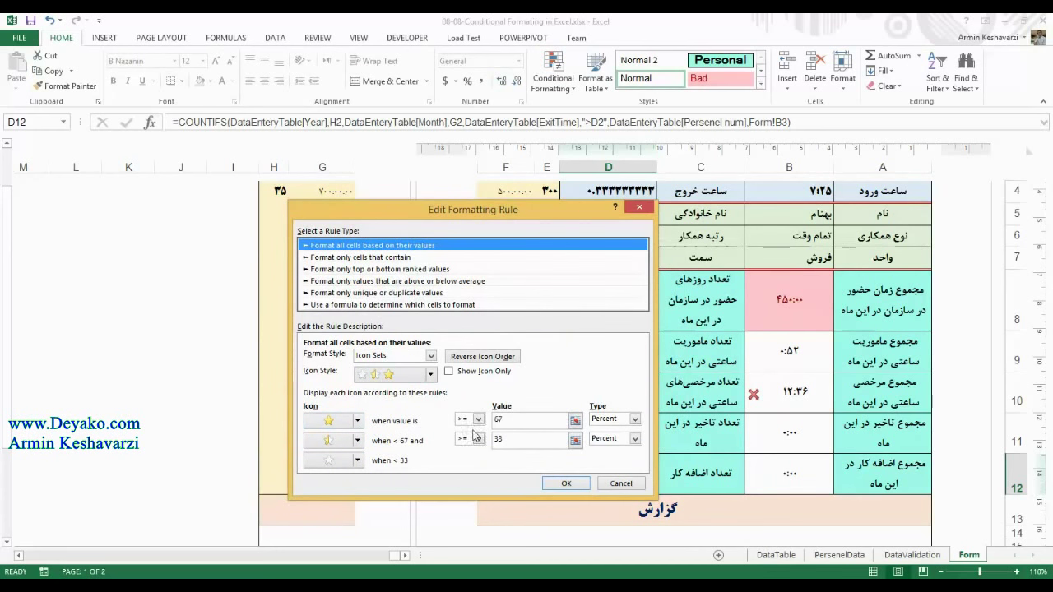
pyautogui.click(514, 421)
pyautogui.click(635, 420)
pyautogui.click(612, 433)
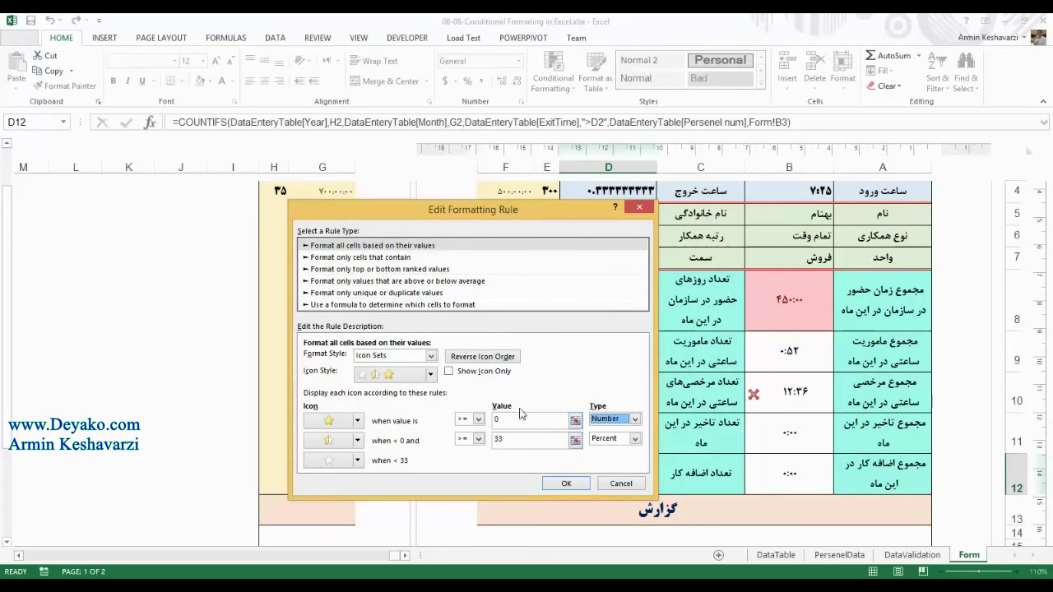
pyautogui.moveTo(516, 209)
pyautogui.mouseDown()
pyautogui.moveTo(390, 233)
pyautogui.moveTo(406, 202)
pyautogui.mouseUp()
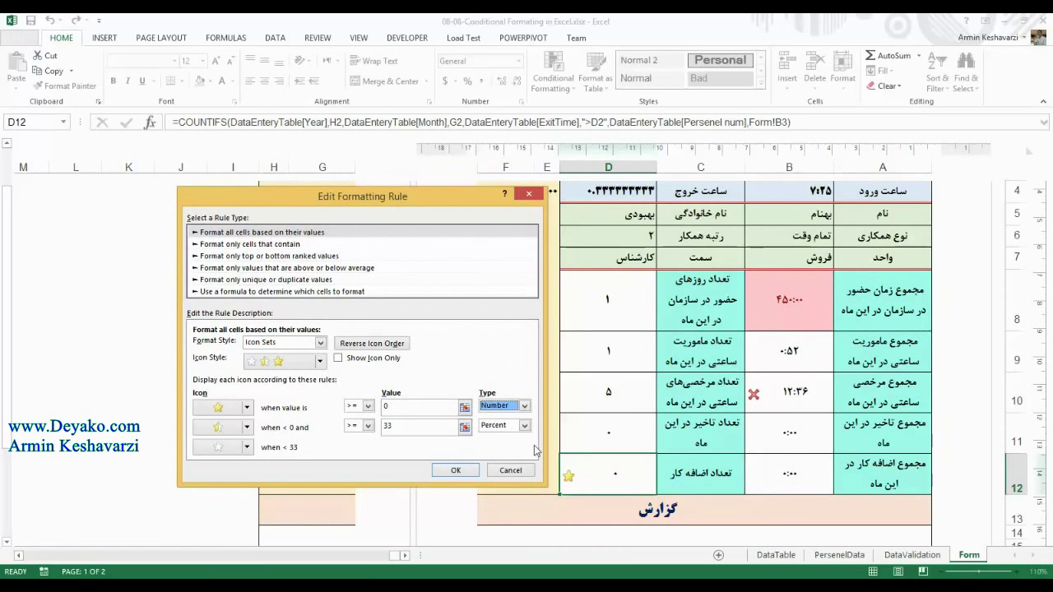
pyautogui.click(393, 405)
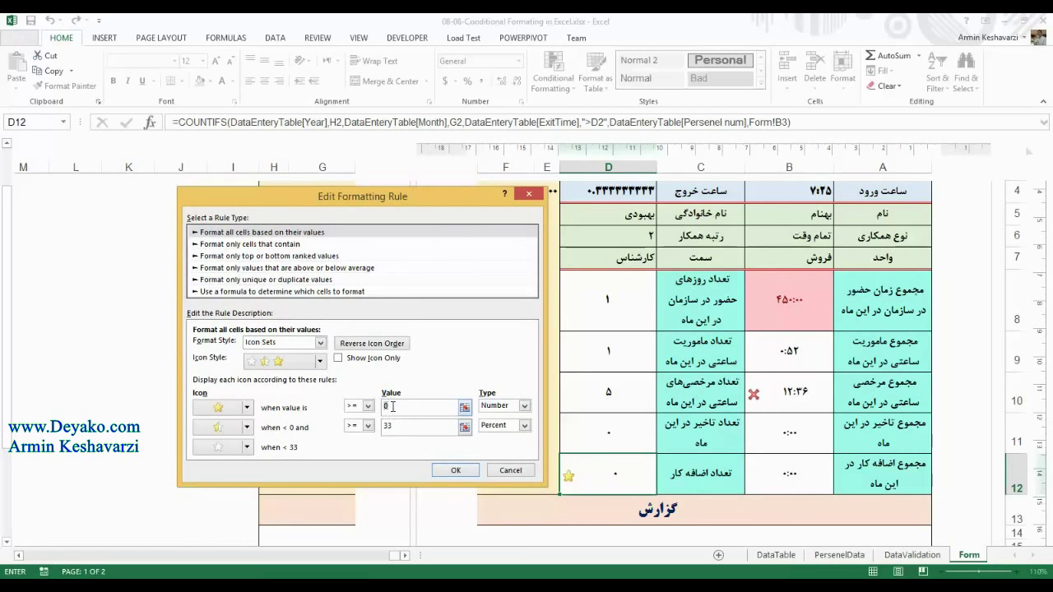
pyautogui.write('10')
pyautogui.click(421, 426)
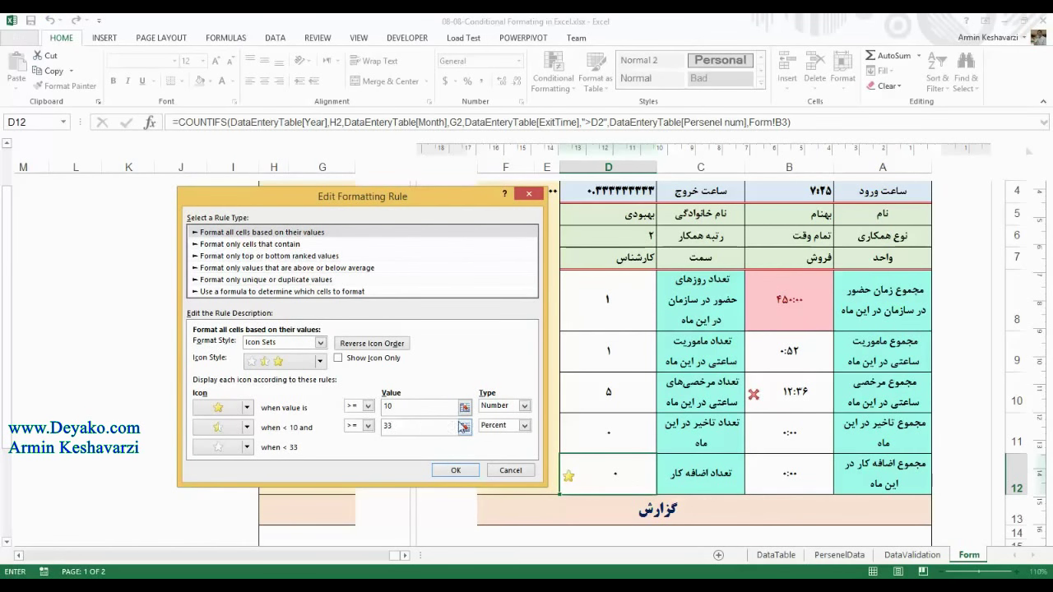
# Set the half-star threshold to Number 5 and apply the star rule.
pyautogui.click(525, 427)
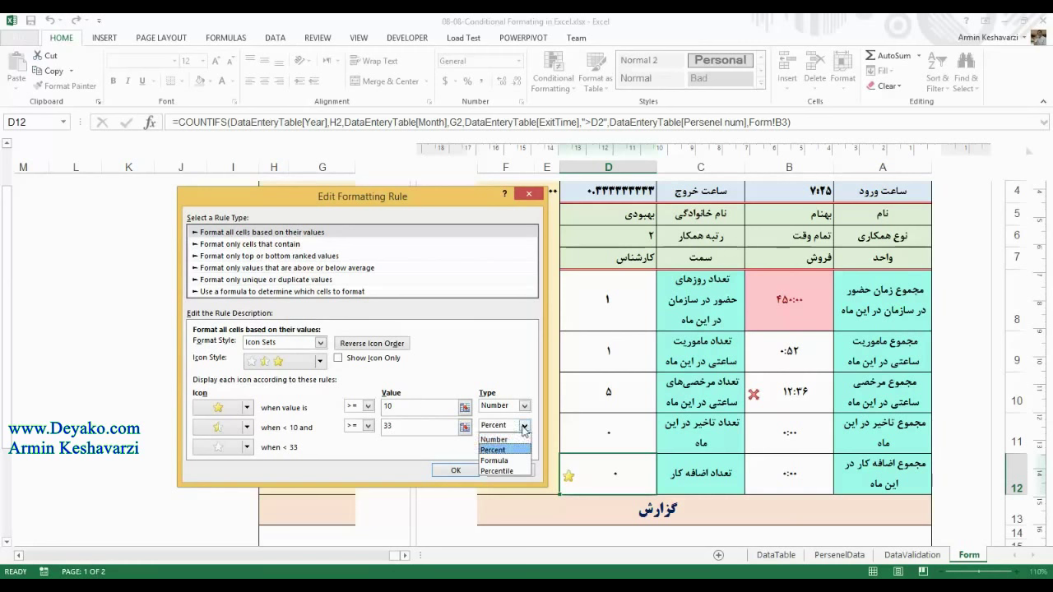
pyautogui.click(510, 440)
pyautogui.click(429, 426)
pyautogui.write('5')
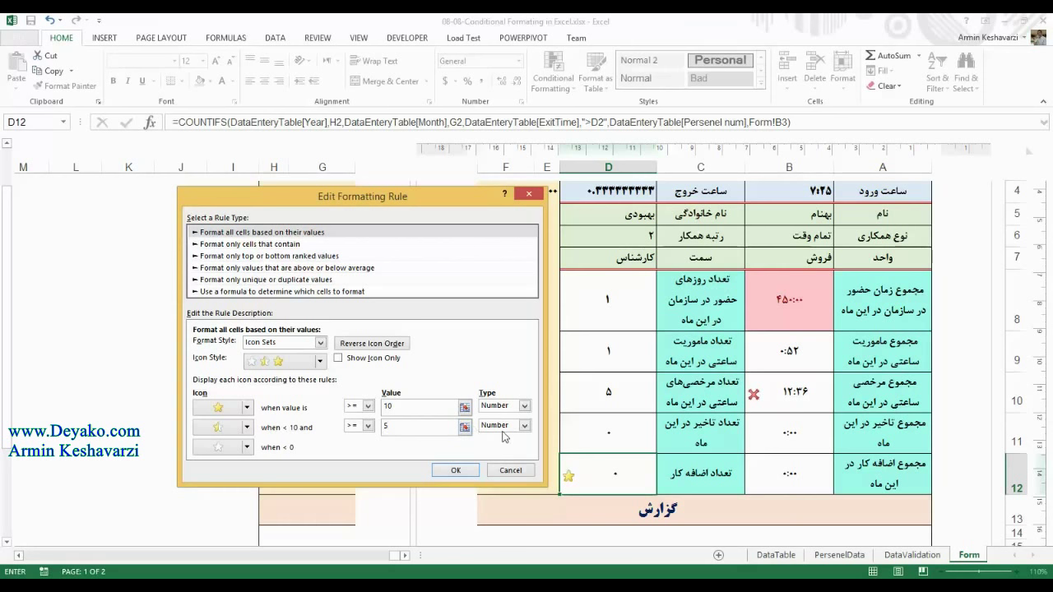
pyautogui.press('Tab')
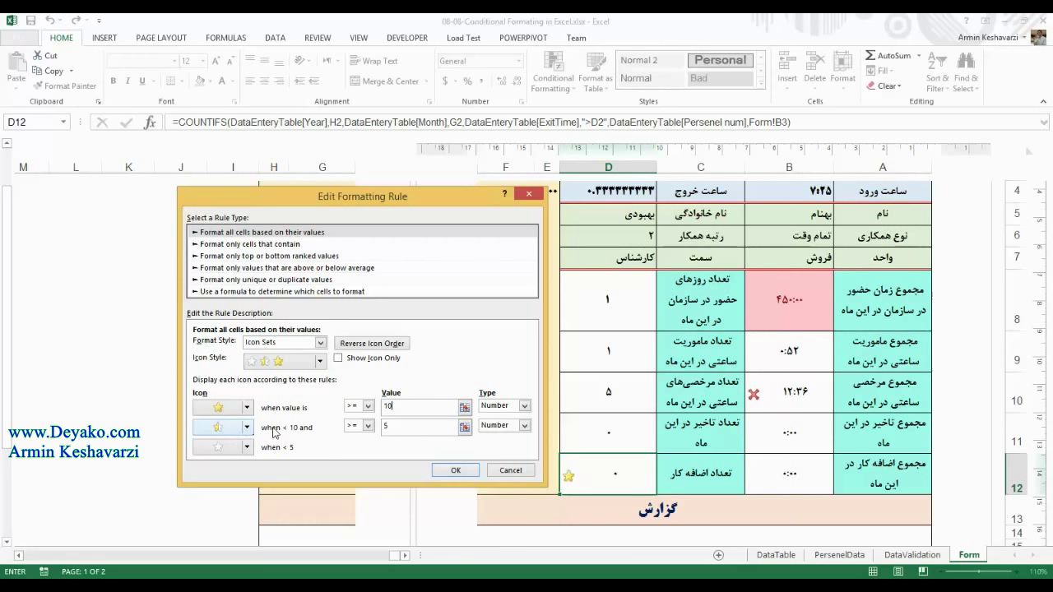
pyautogui.click(455, 470)
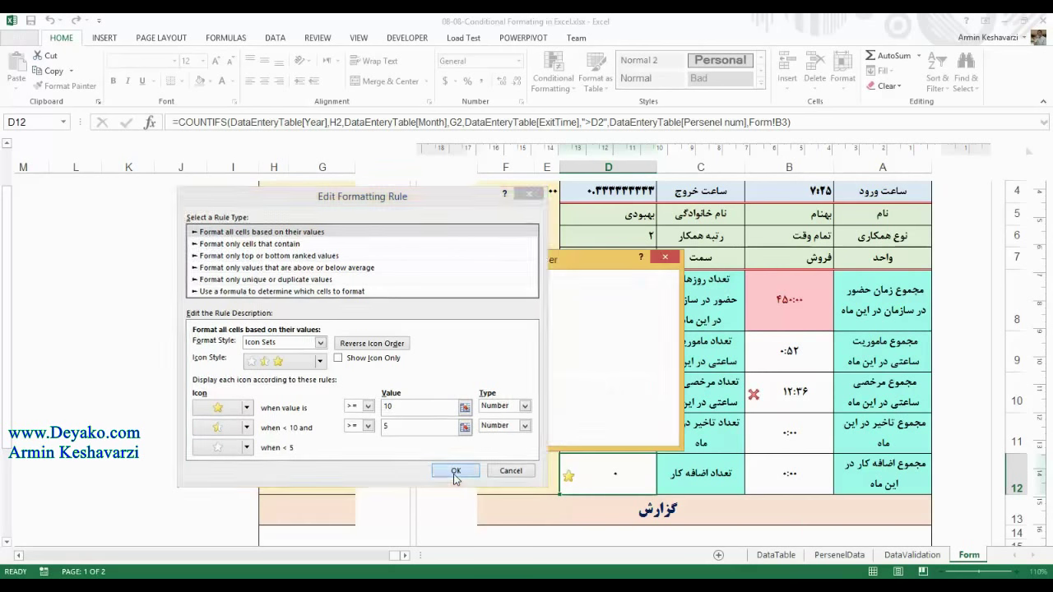
pyautogui.click(647, 435)
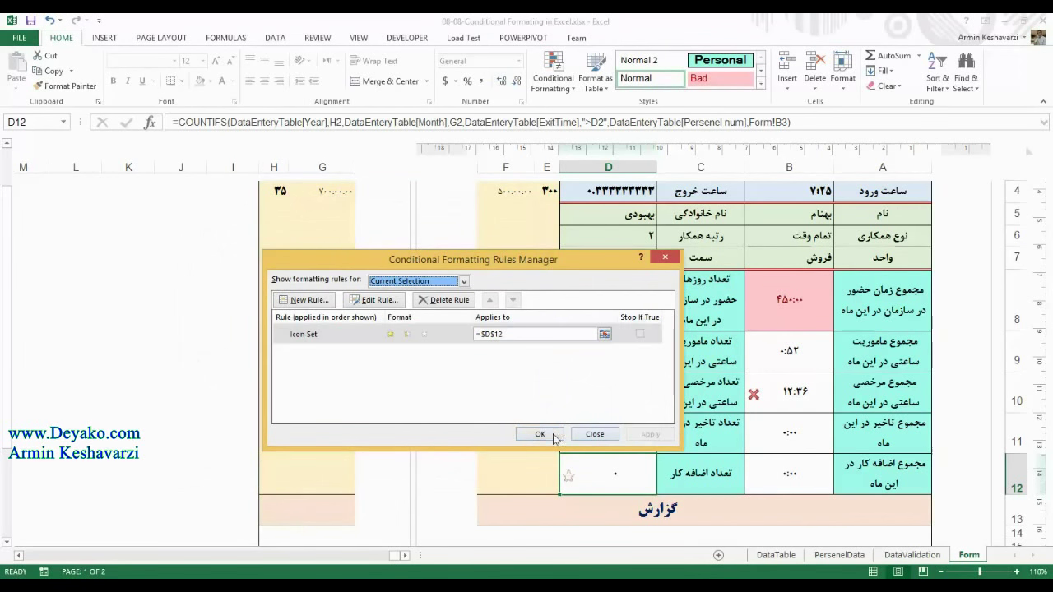
pyautogui.click(539, 434)
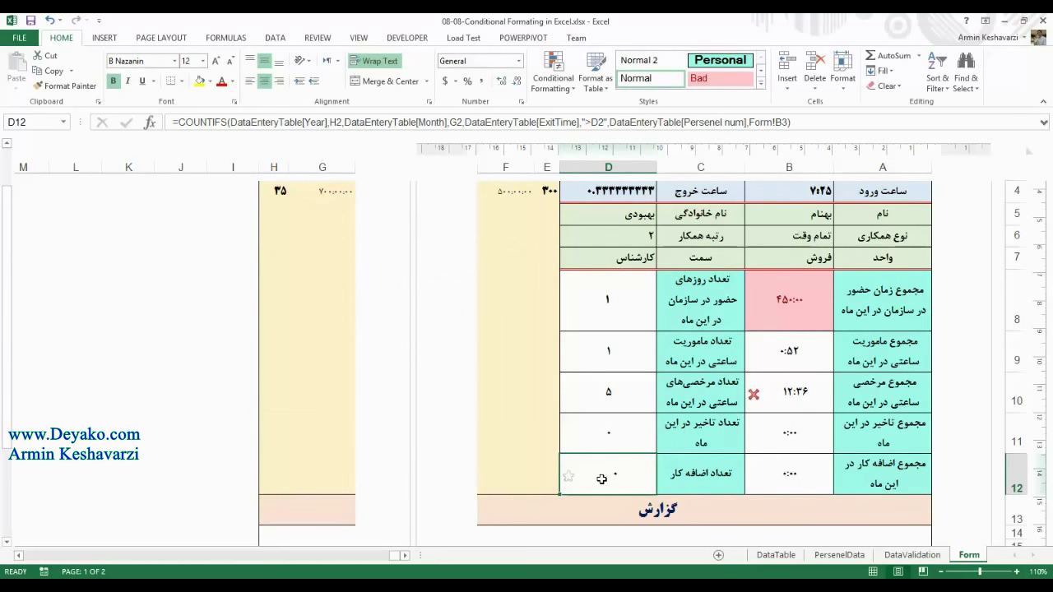
# Test D12's stars with 12, 5 and 2, then undo back to its COUNTIFS formula.
pyautogui.write('12')
pyautogui.press('Return')
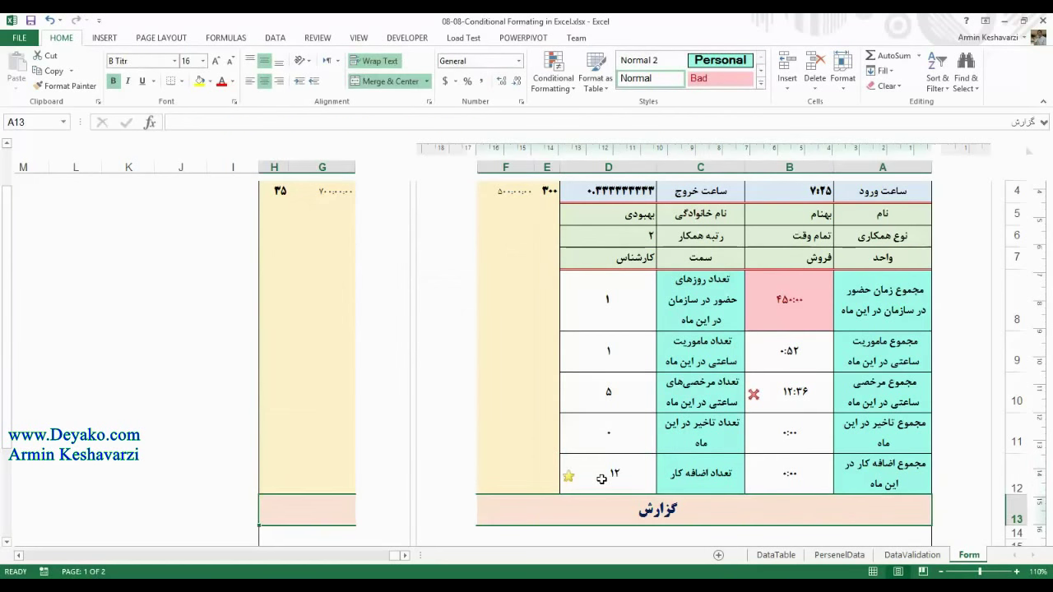
pyautogui.click(601, 479)
pyautogui.hotkey('ctrl', 'z')
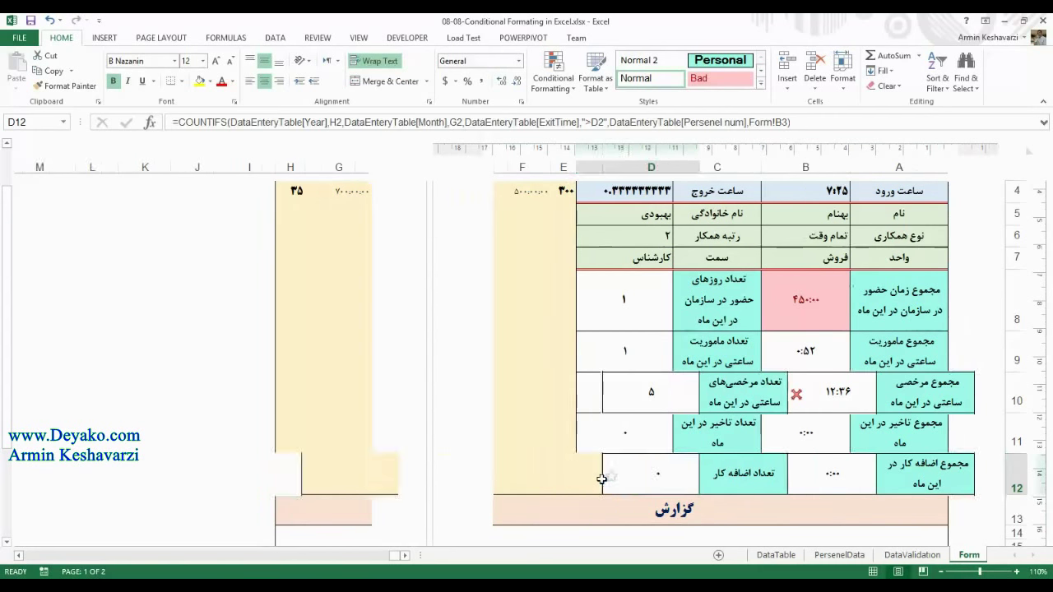
pyautogui.write('5')
pyautogui.press('Return')
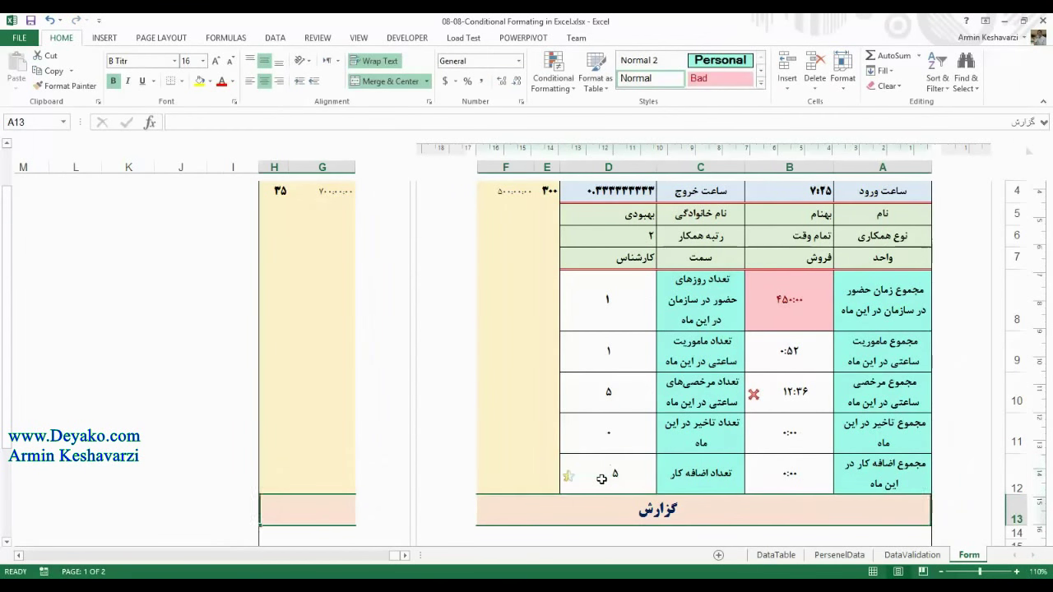
pyautogui.click(601, 478)
pyautogui.write('2')
pyautogui.press('Return')
pyautogui.hotkey('ctrl', 'z')
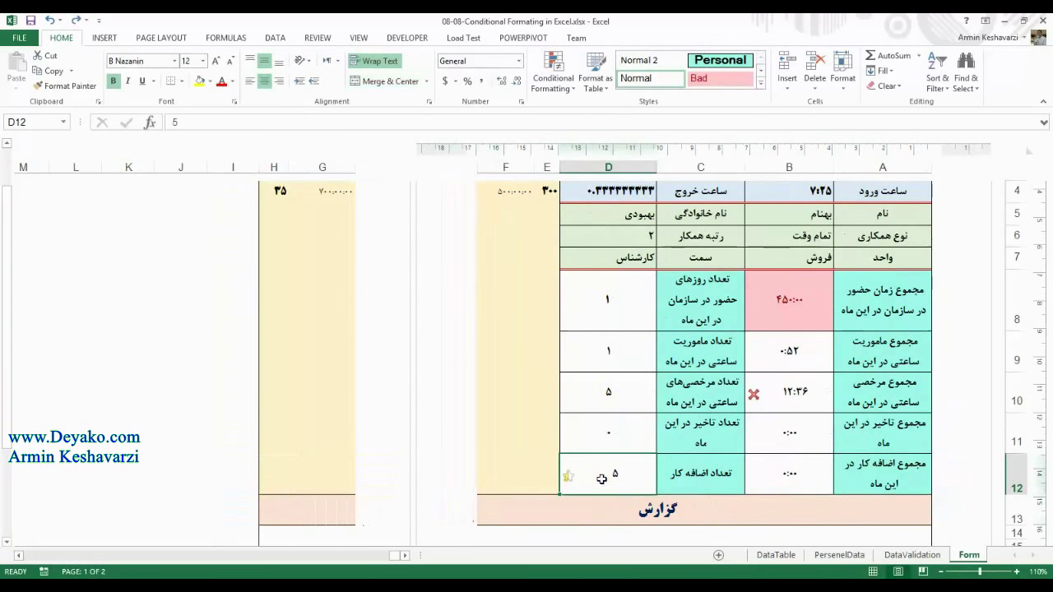
pyautogui.hotkey('ctrl', 'z')
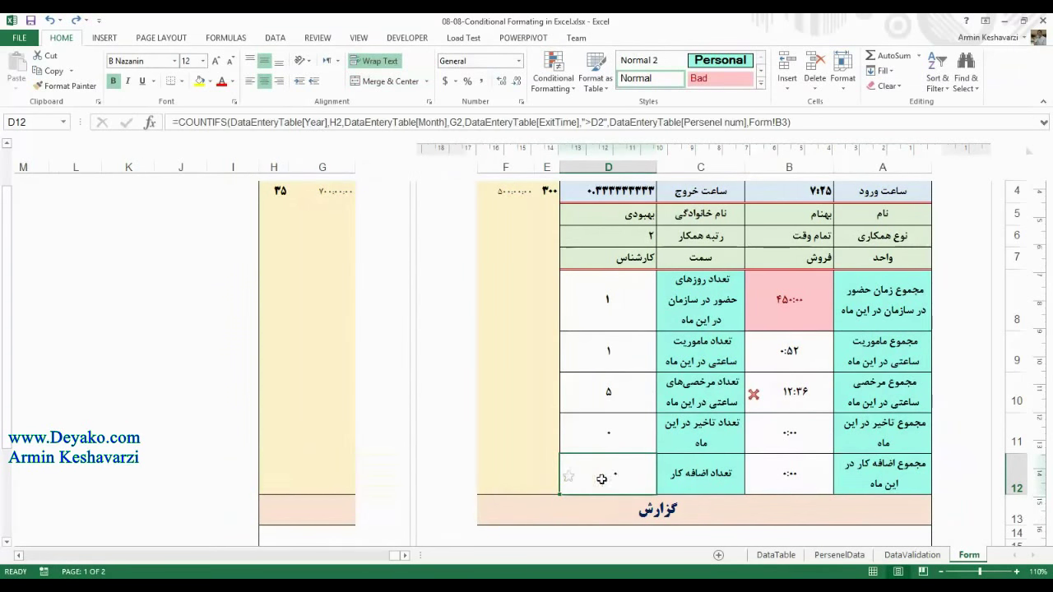
# Check D11's formula and return to D12 for more conditional formatting.
pyautogui.click(675, 438)
pyautogui.click(615, 418)
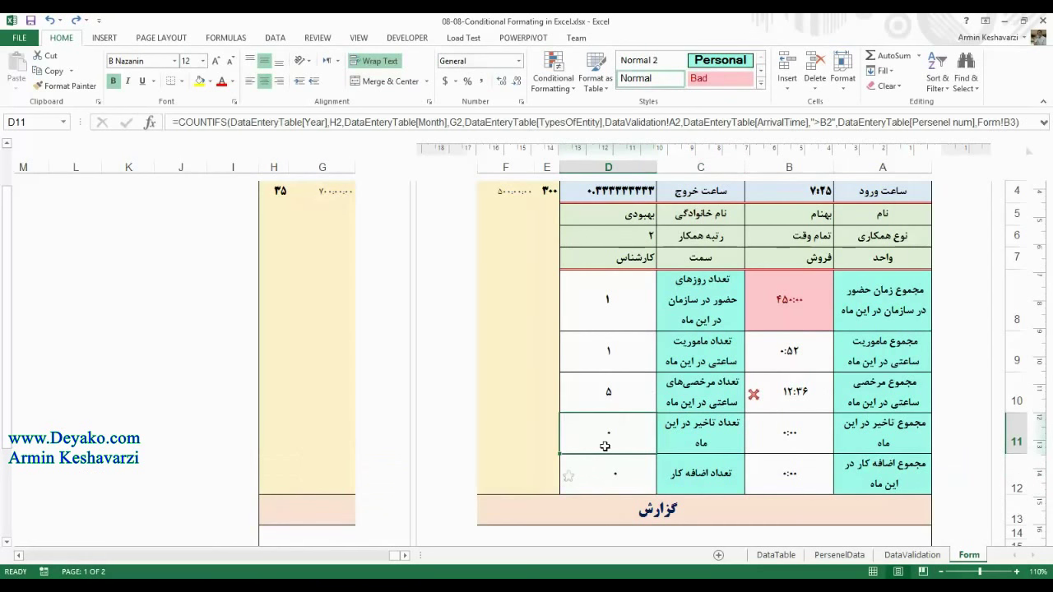
pyautogui.click(576, 462)
pyautogui.click(543, 61)
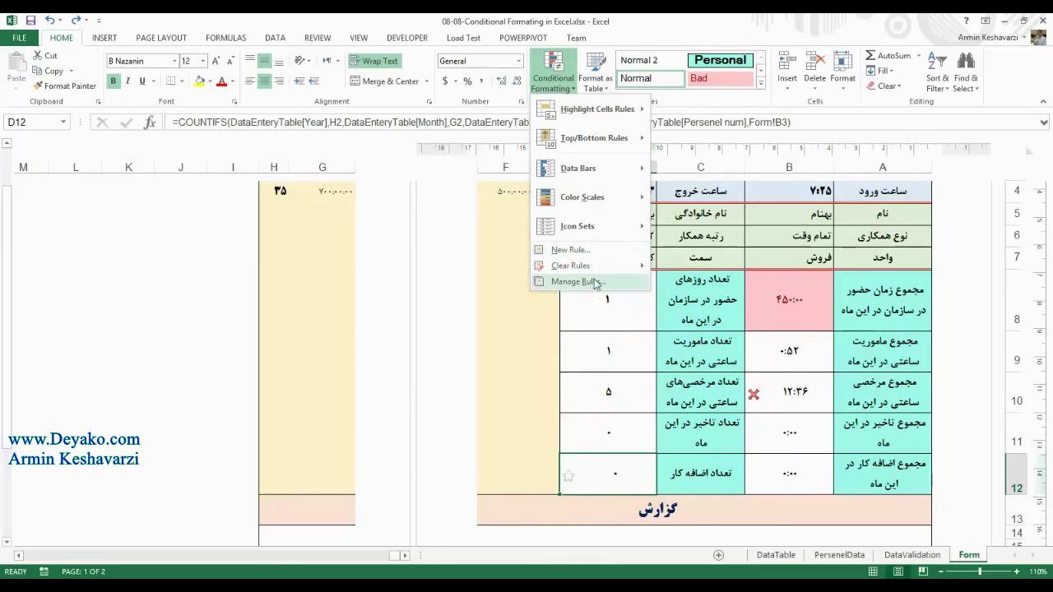
# Start a new formula-based rule and enter =if($D$8=1,1,0).
pyautogui.click(601, 249)
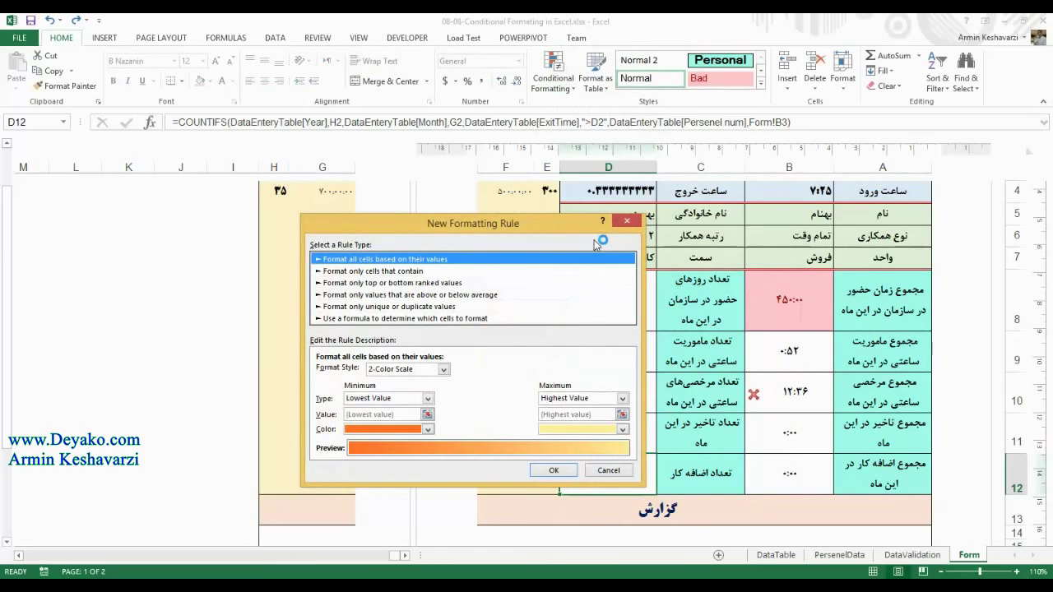
pyautogui.moveTo(574, 231); pyautogui.dragTo(533, 215)
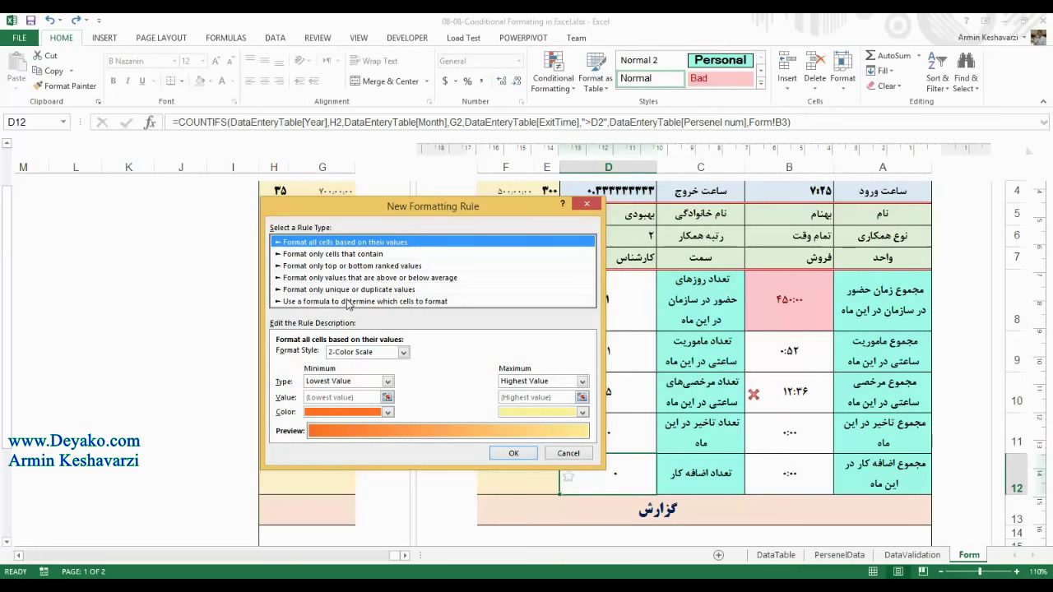
pyautogui.click(347, 302)
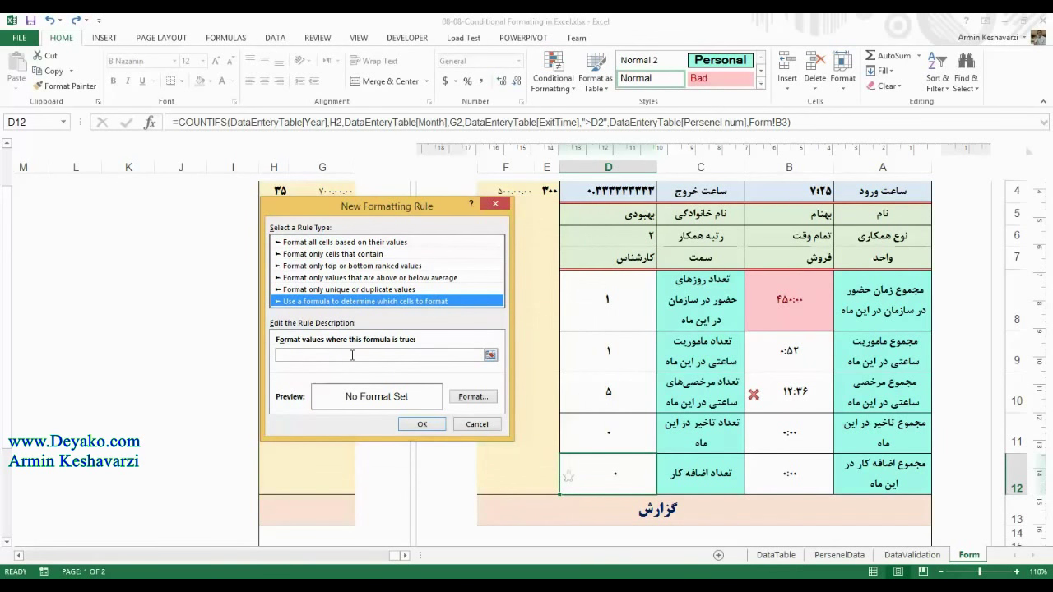
pyautogui.click(352, 356)
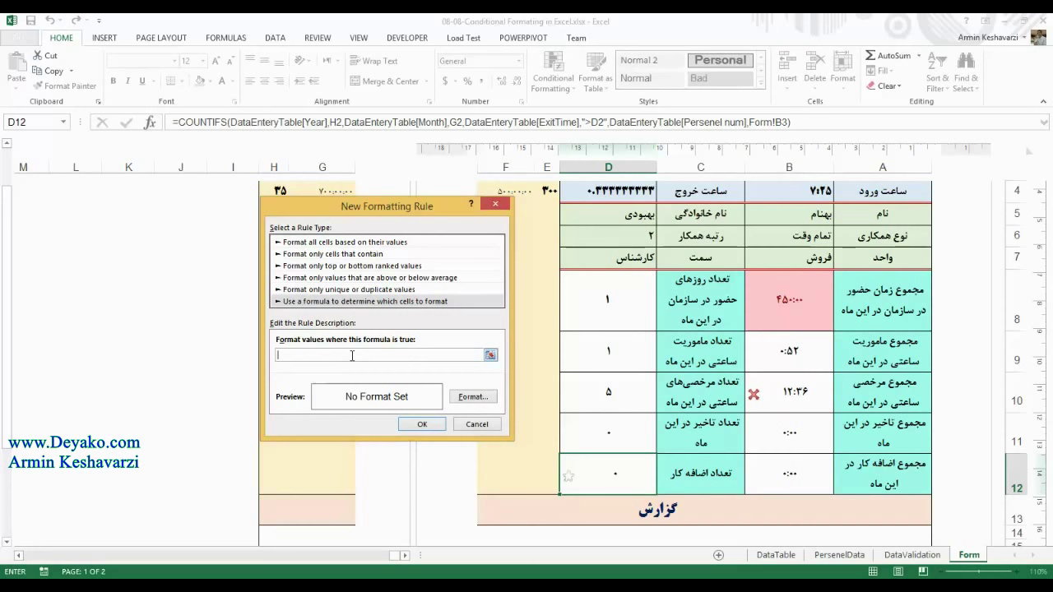
pyautogui.write('=if(')
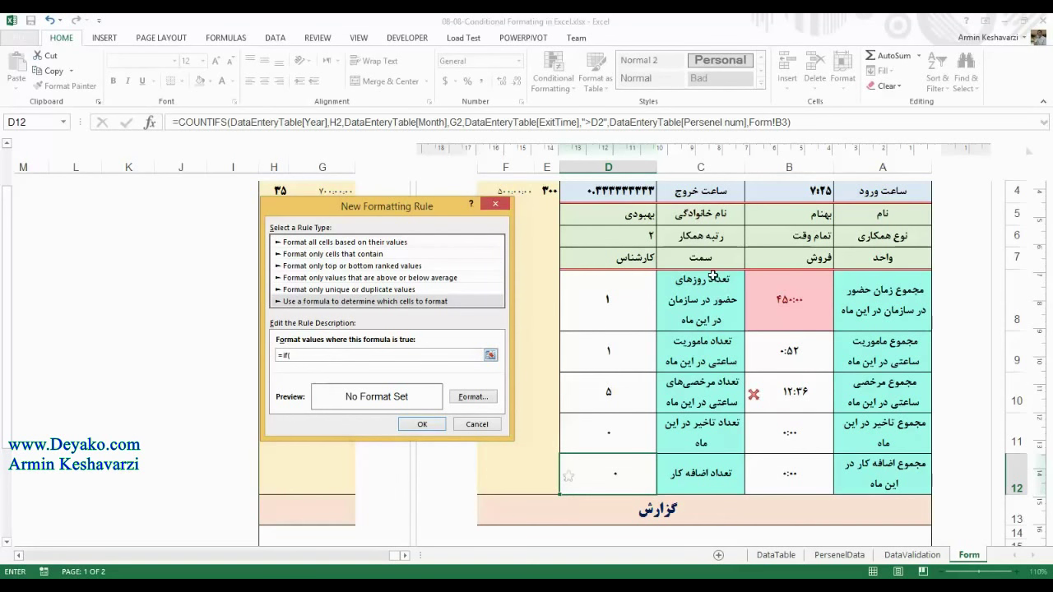
pyautogui.click(616, 304)
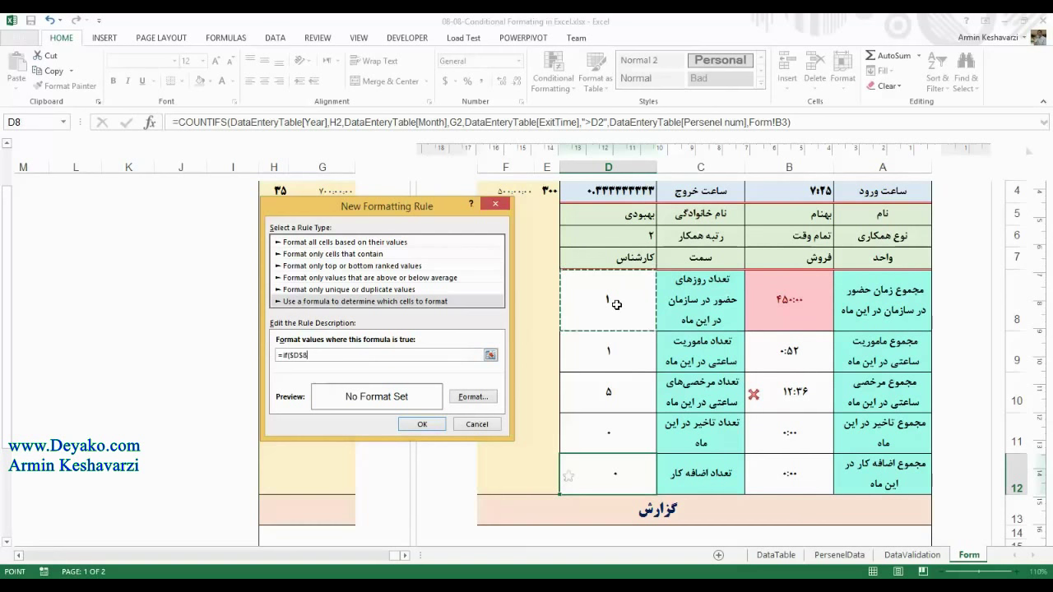
pyautogui.write('=1')
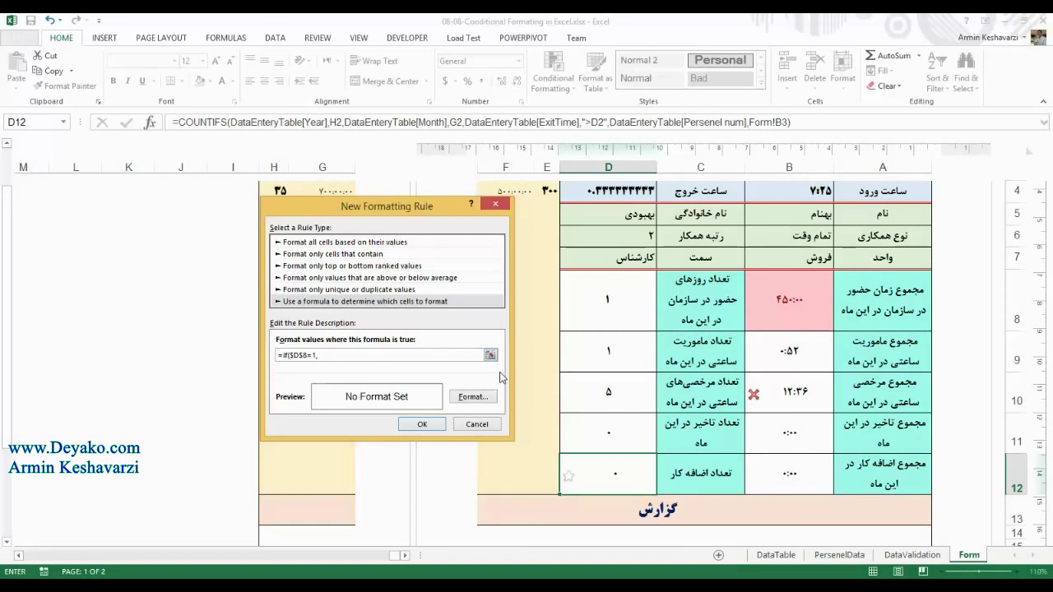
pyautogui.write(',0)')
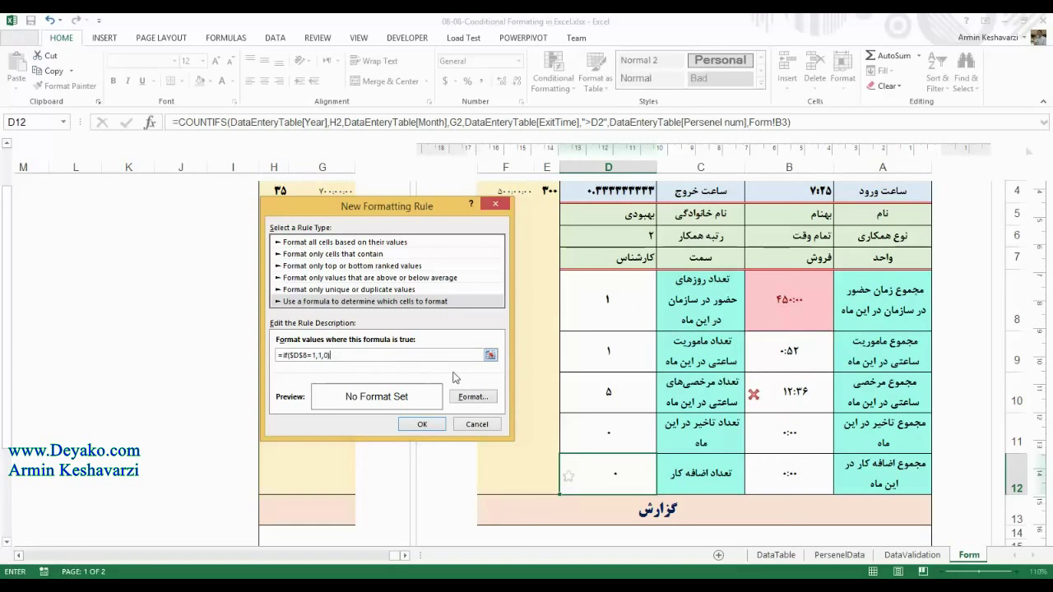
# Give the formula rule a yellow fill and save it for D12.
pyautogui.click(484, 397)
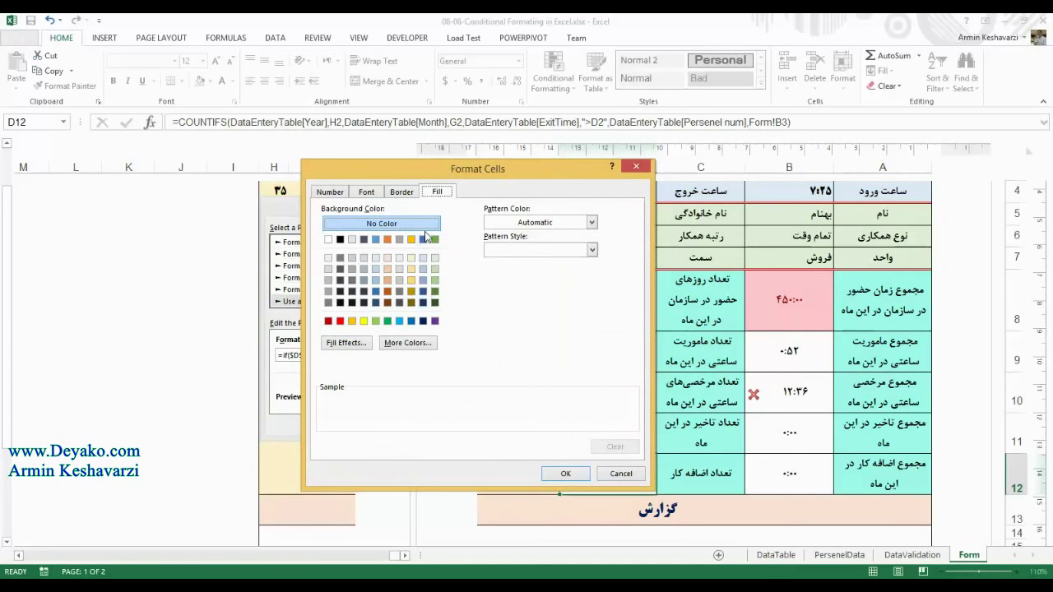
pyautogui.click(364, 321)
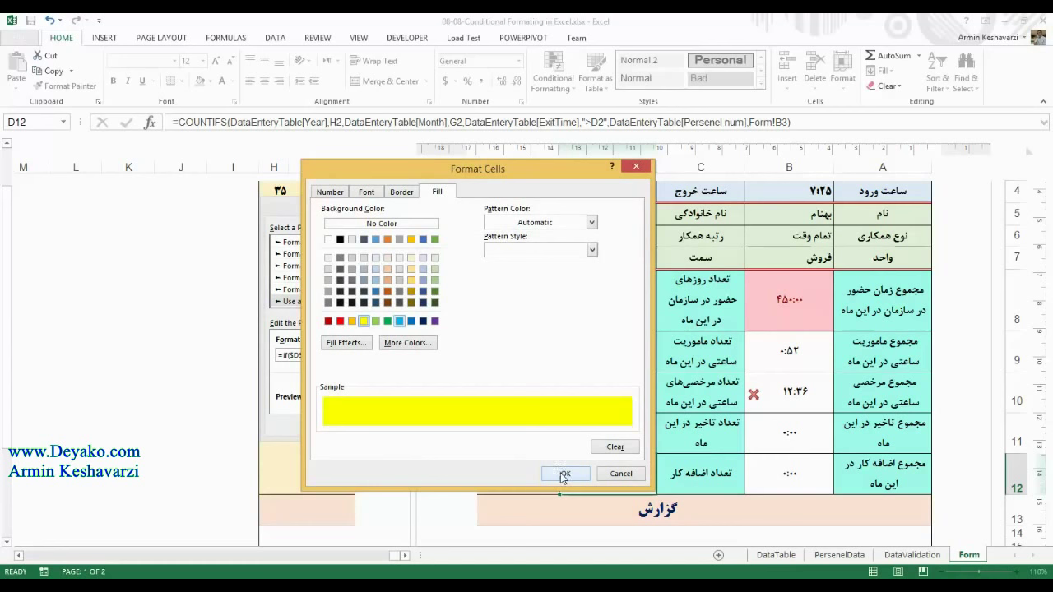
pyautogui.click(565, 473)
pyautogui.click(421, 424)
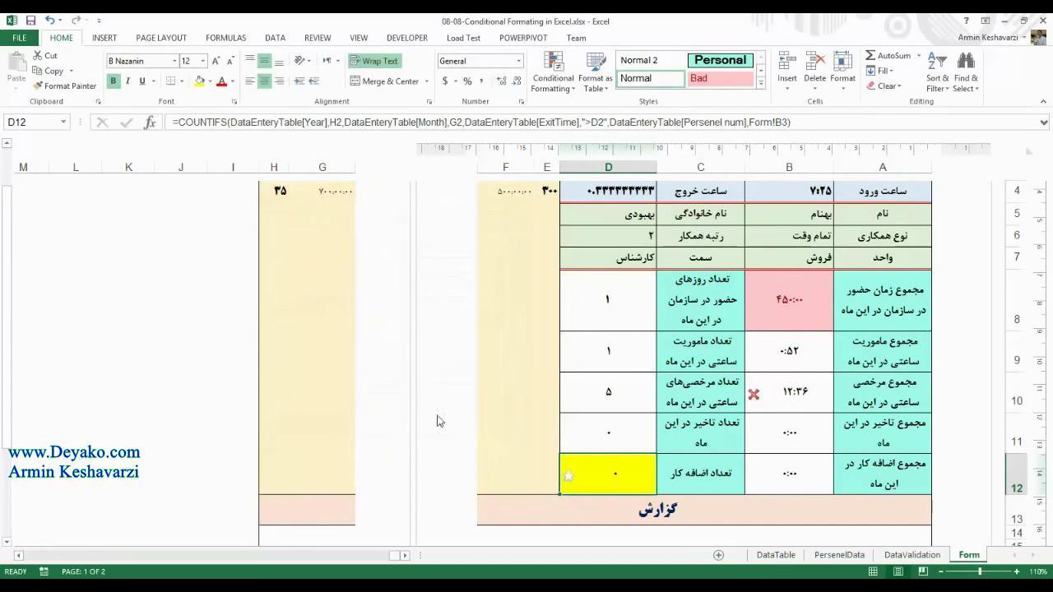
# Enter test values 0, 3 and 1 in D8 while watching D12's highlight.
pyautogui.click(632, 306)
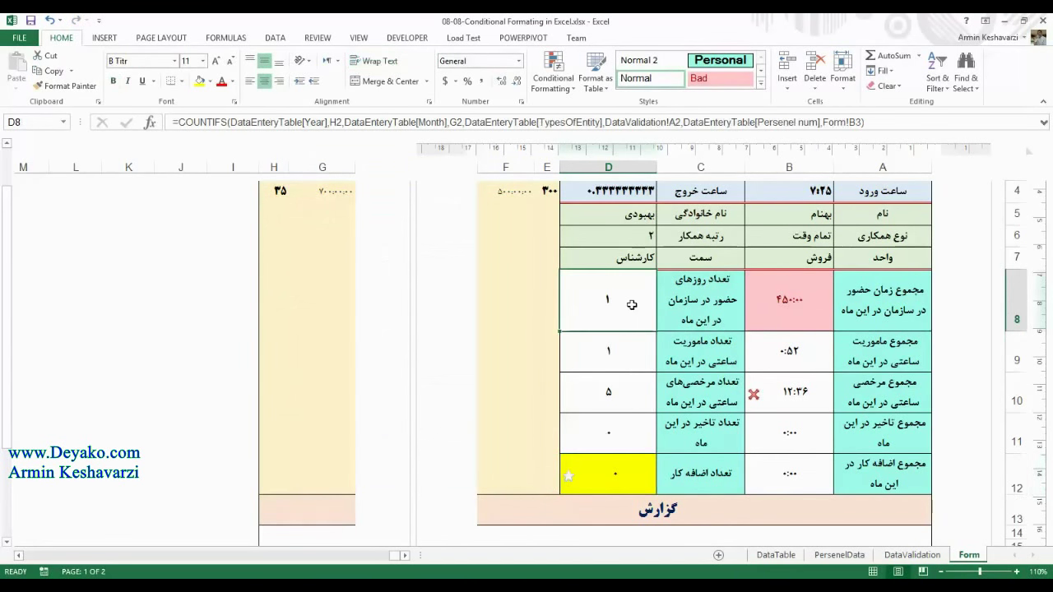
pyautogui.press('F2')
pyautogui.press('Return')
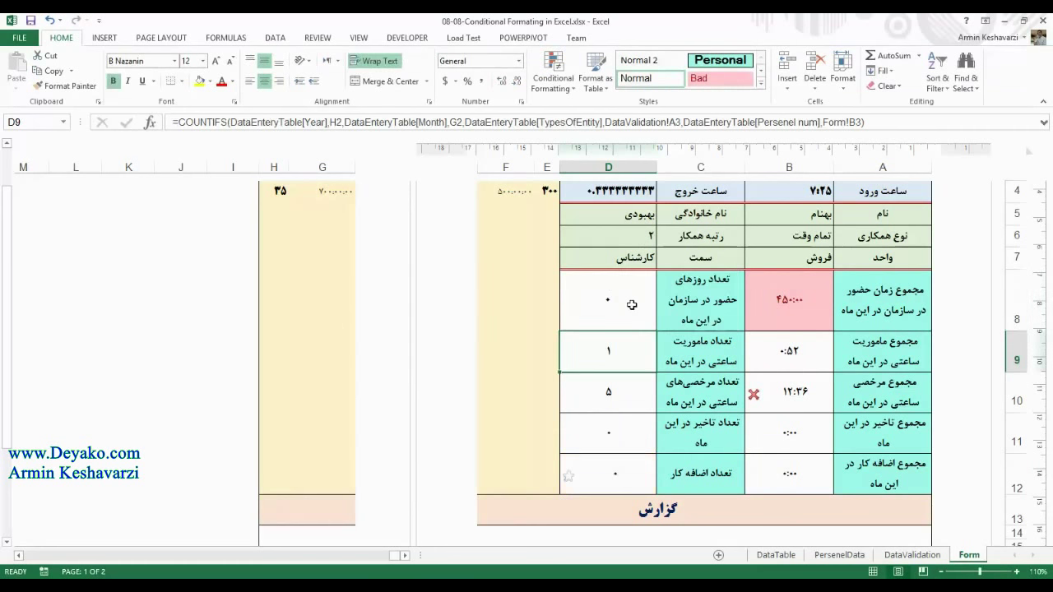
pyautogui.click(636, 474)
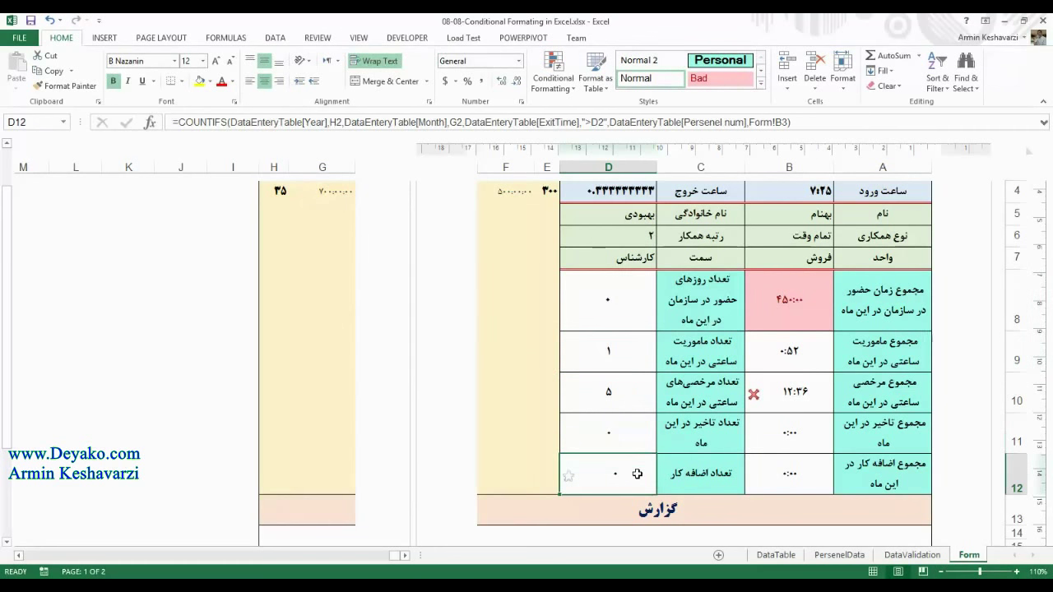
pyautogui.click(632, 282)
pyautogui.write('3')
pyautogui.press('Return')
pyautogui.click(632, 282)
pyautogui.write('1')
pyautogui.press('Return')
# Enter 8, 2 and finally 1 in D8, then select D12.
pyautogui.click(631, 282)
pyautogui.write('8')
pyautogui.press('Return')
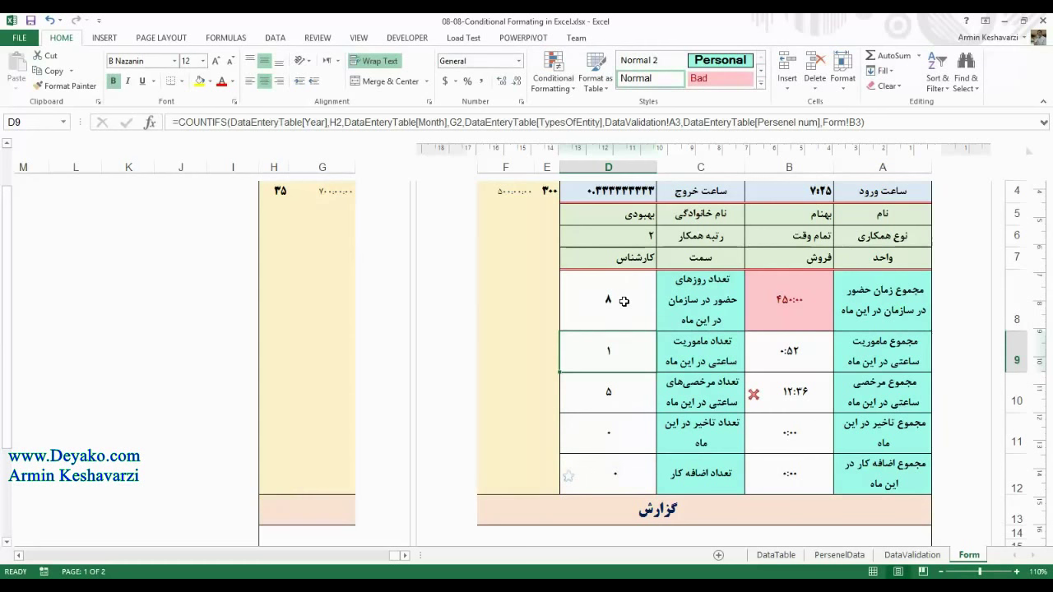
pyautogui.click(625, 315)
pyautogui.write('2')
pyautogui.press('Return')
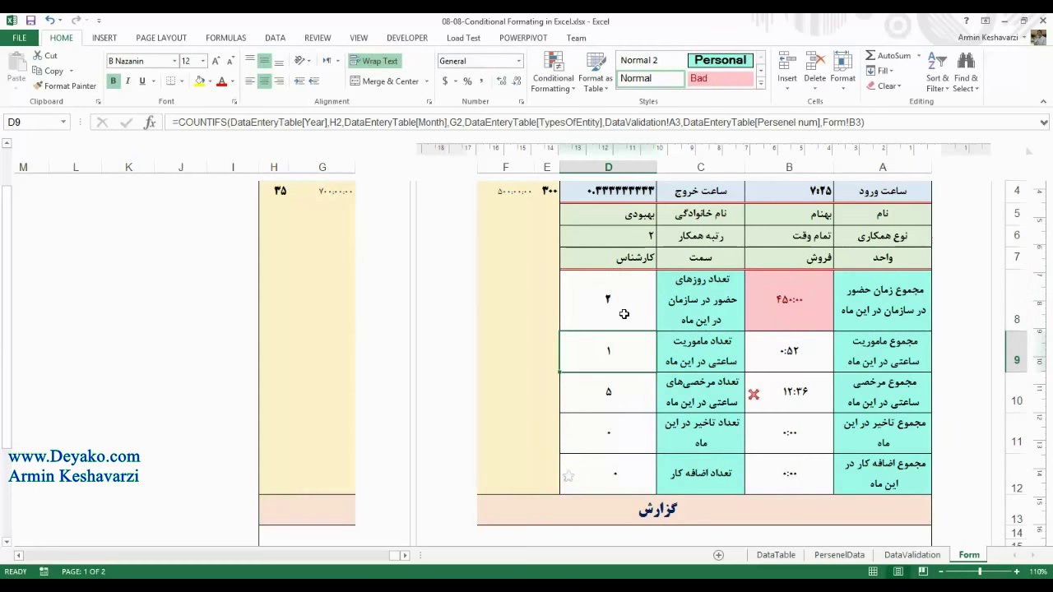
pyautogui.click(624, 315)
pyautogui.write('1')
pyautogui.press('Return')
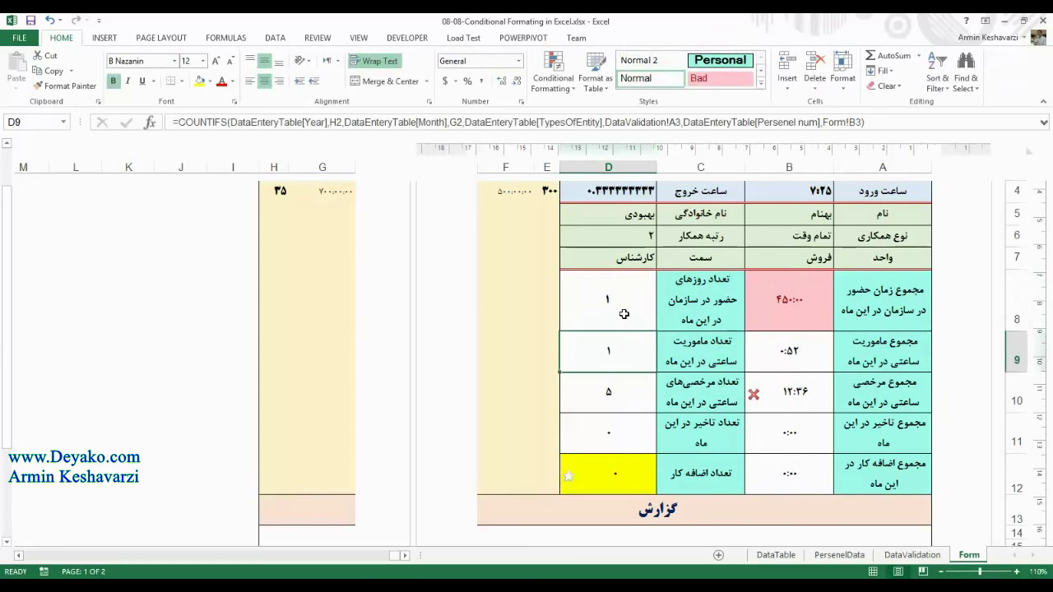
pyautogui.click(618, 491)
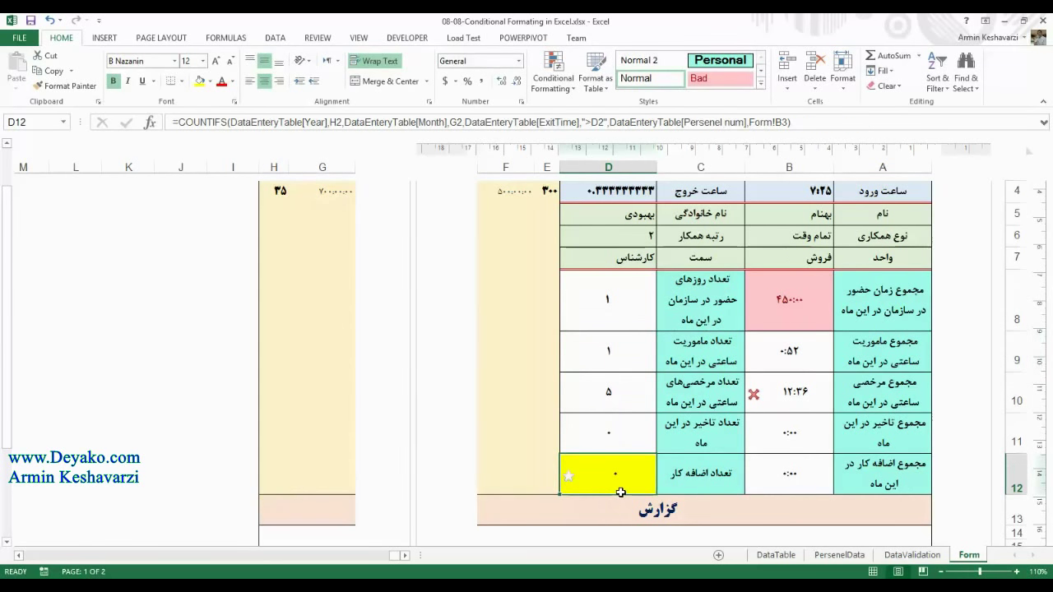
# Open the Rules Manager for D12 and review the yellow formula rule.
pyautogui.click(553, 78)
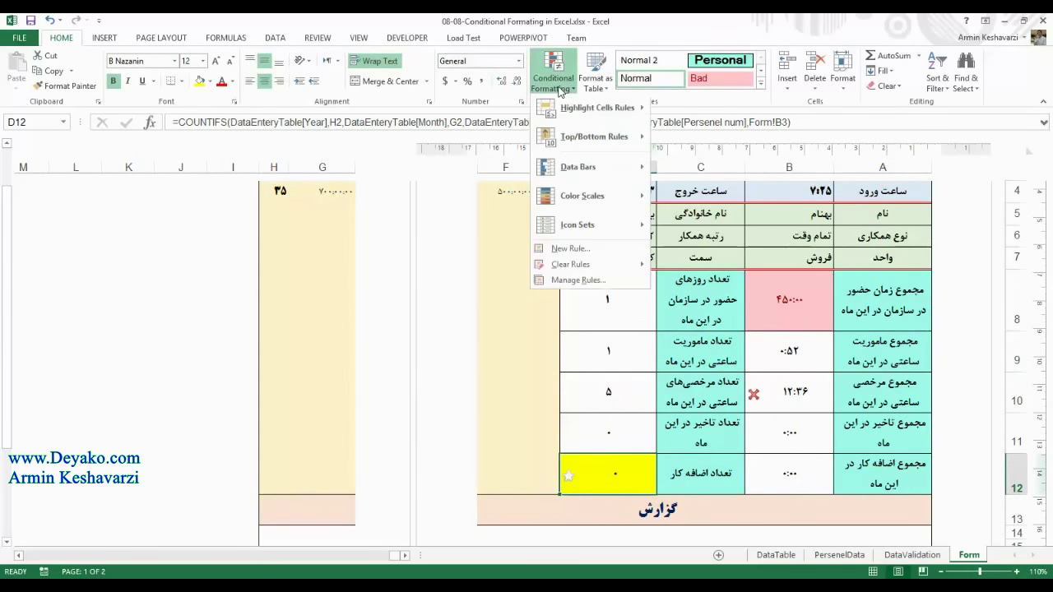
pyautogui.click(880, 473)
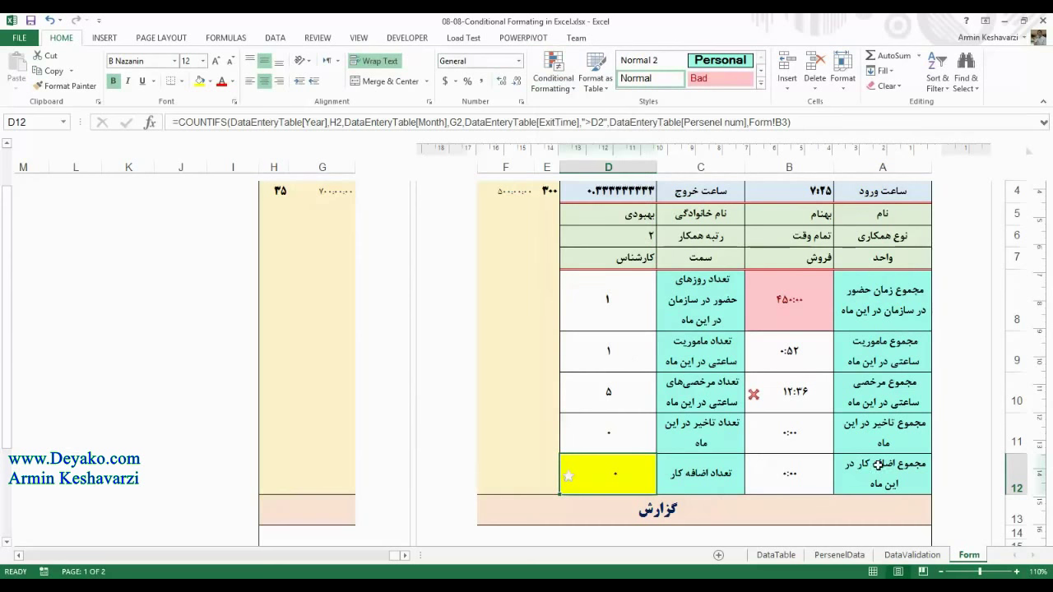
pyautogui.moveTo(880, 473); pyautogui.dragTo(630, 487)
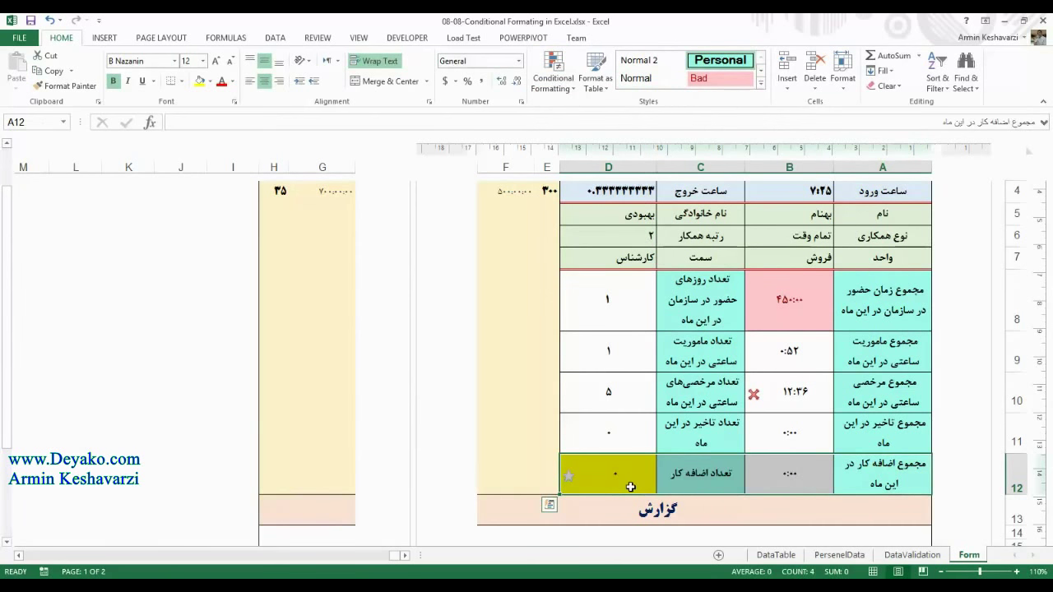
pyautogui.click(605, 297)
pyautogui.click(619, 472)
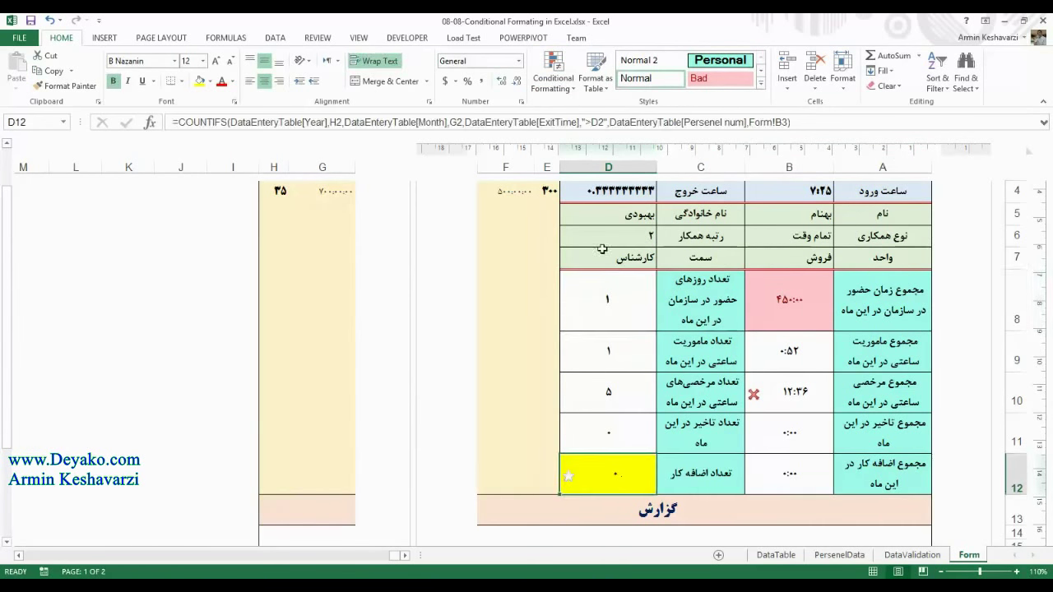
pyautogui.click(565, 85)
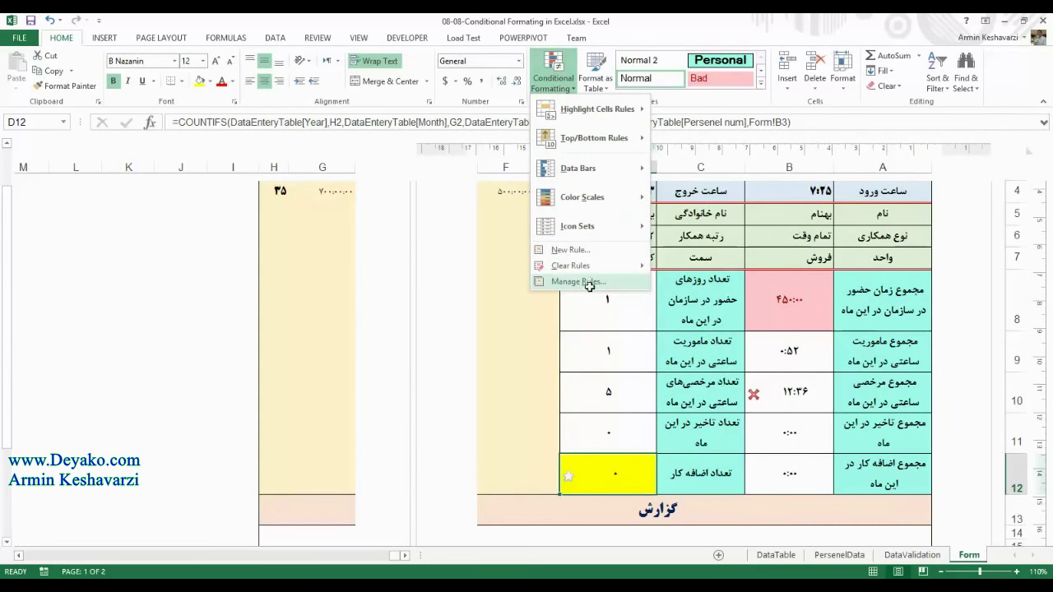
pyautogui.click(586, 281)
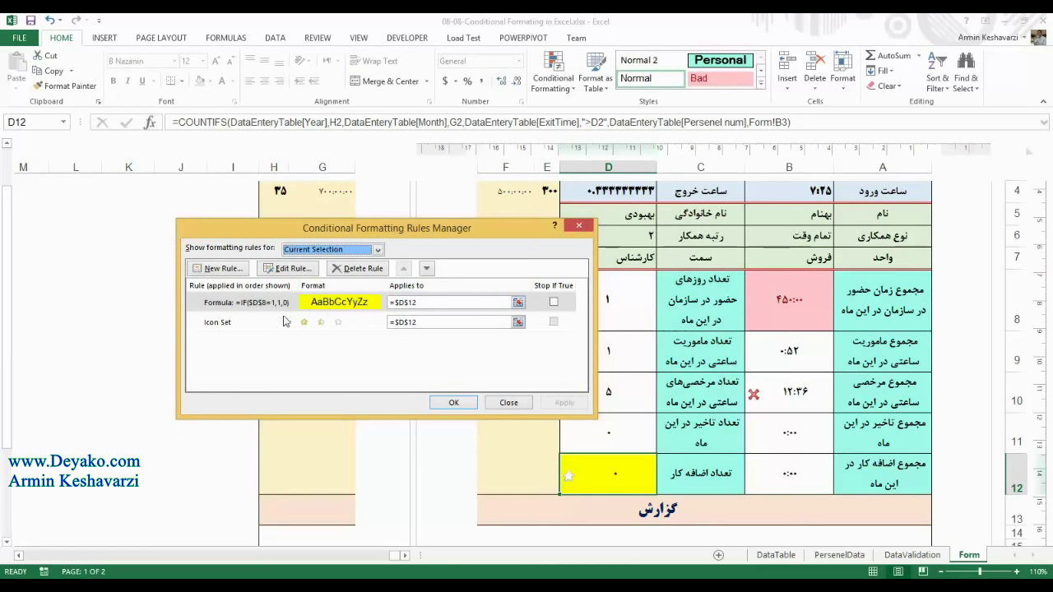
pyautogui.click(291, 270)
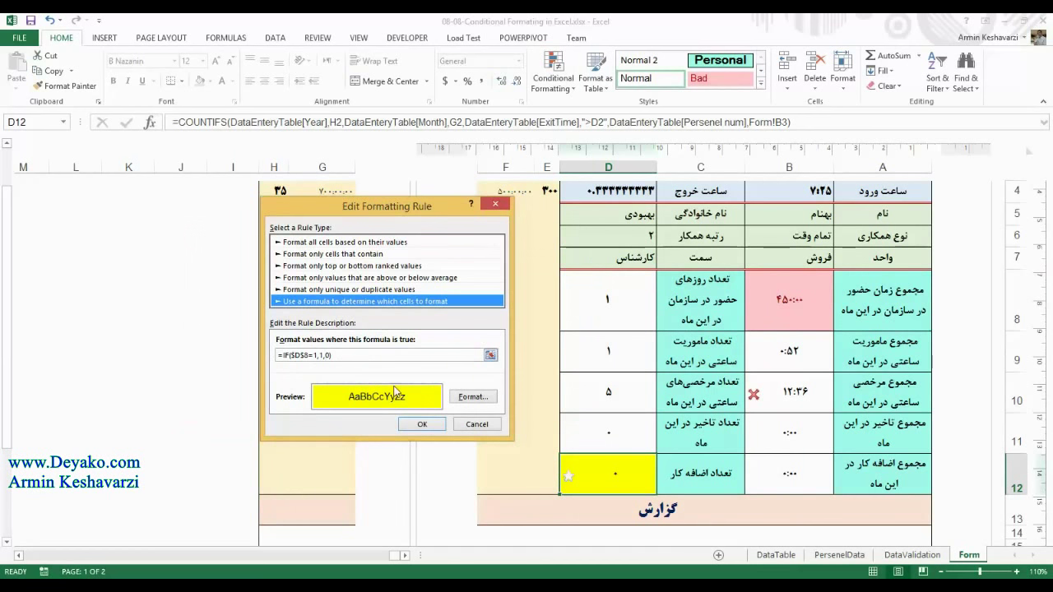
pyautogui.press('Return')
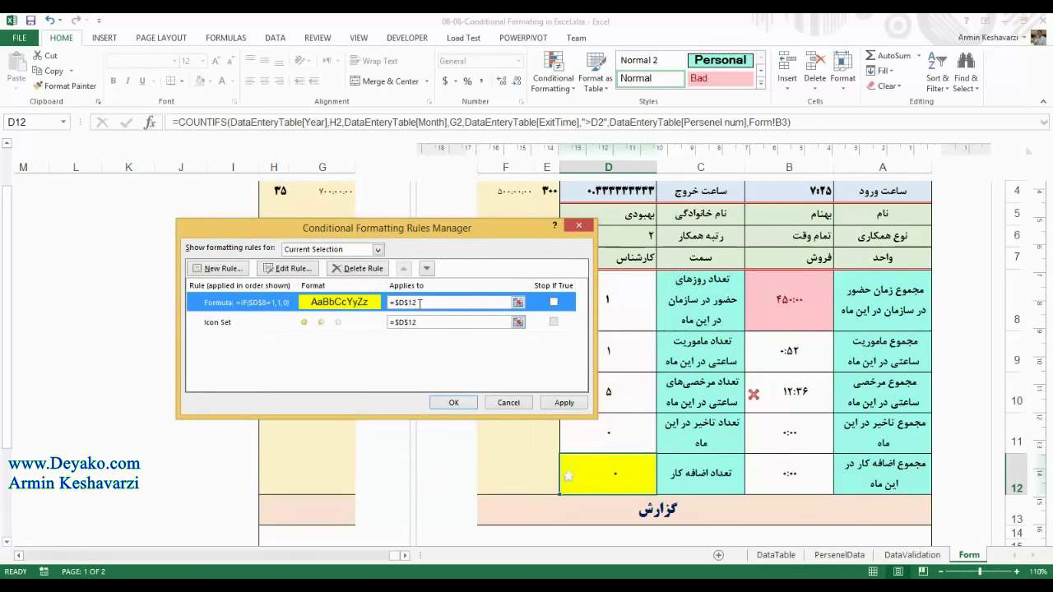
# Change the yellow rule's Applies to range to =$A$12:$D$12, apply it, and test with Undo.
pyautogui.click(420, 303)
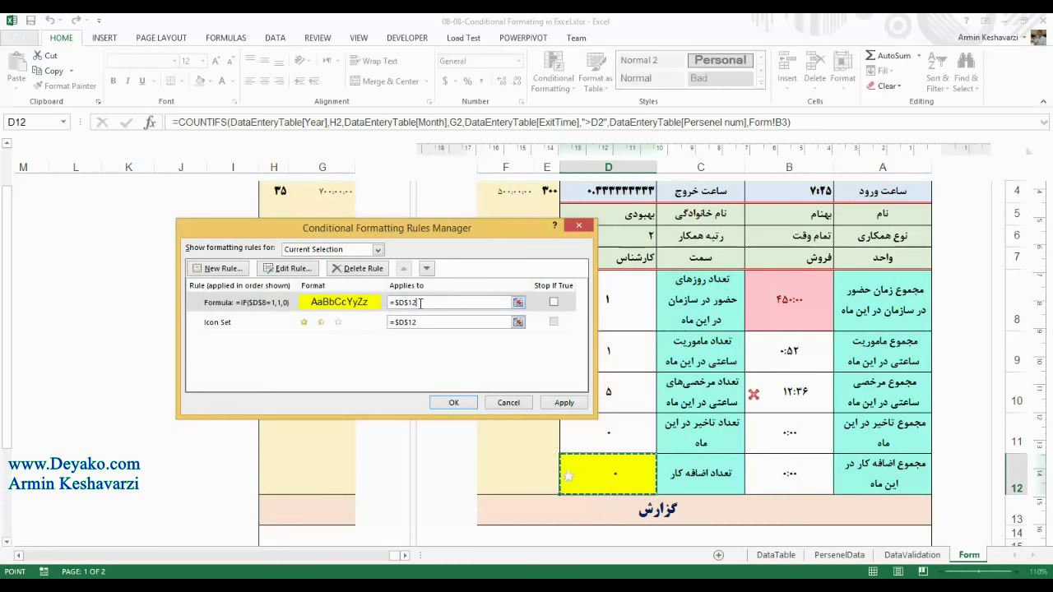
pyautogui.press('F8')
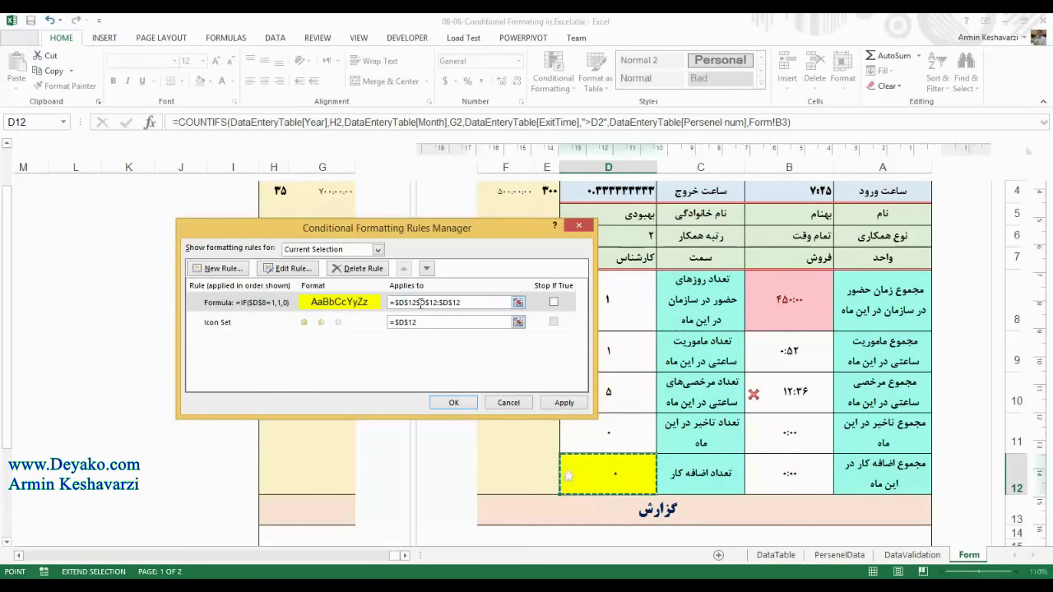
pyautogui.press('BackSpace')
pyautogui.press('BackSpace')
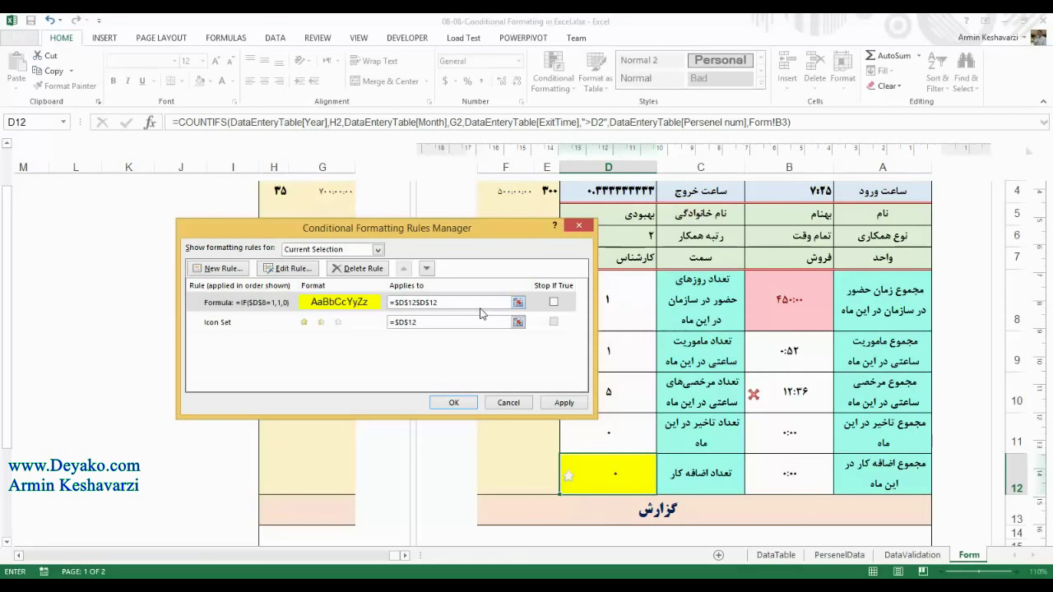
pyautogui.press('BackSpace')
pyautogui.press('BackSpace')
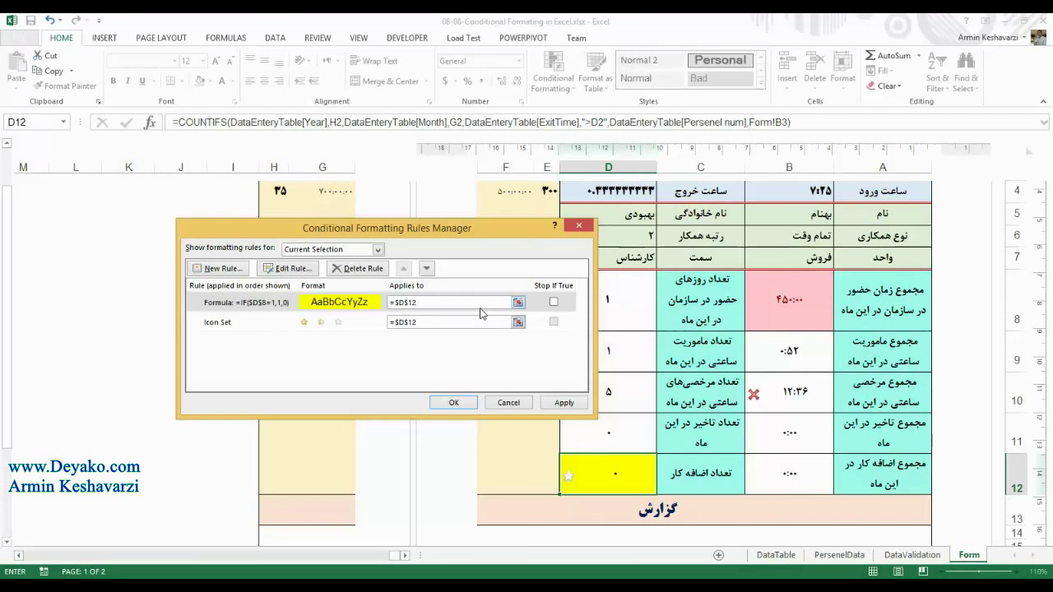
pyautogui.write(':$')
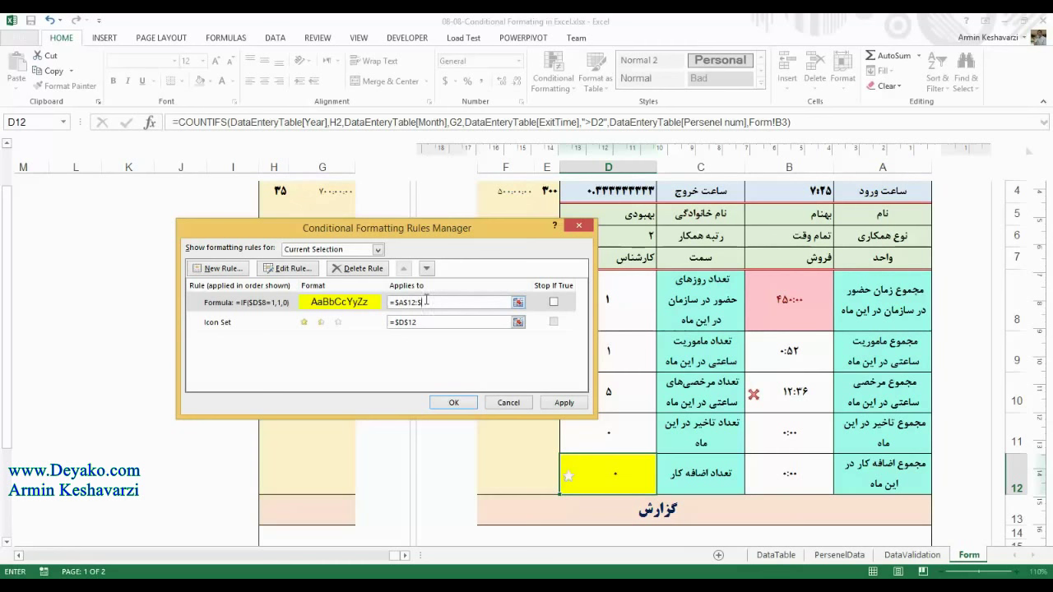
pyautogui.write('D$')
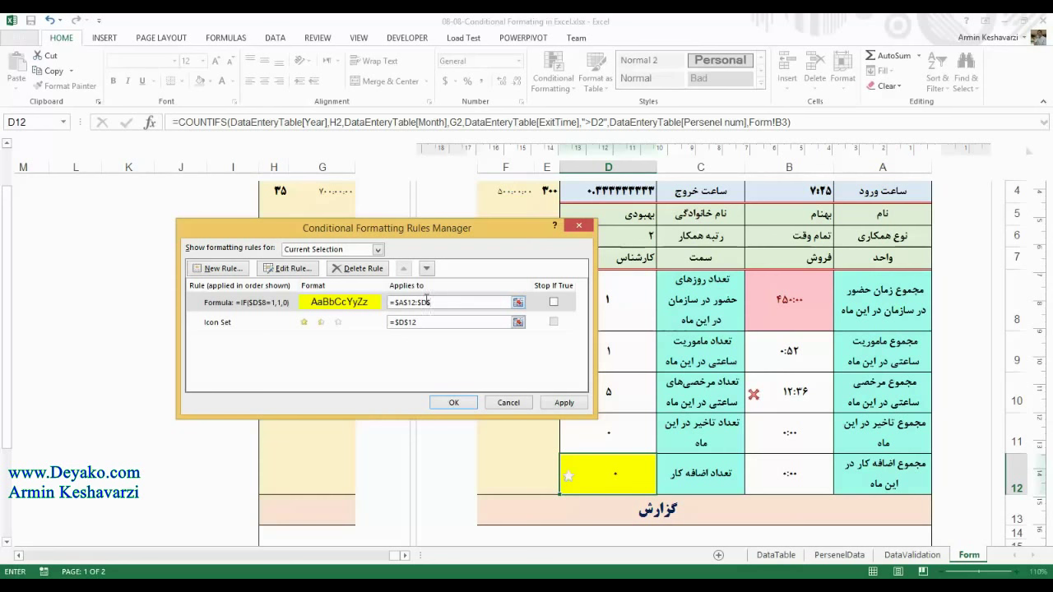
pyautogui.write('12')
pyautogui.click(564, 402)
pyautogui.click(454, 403)
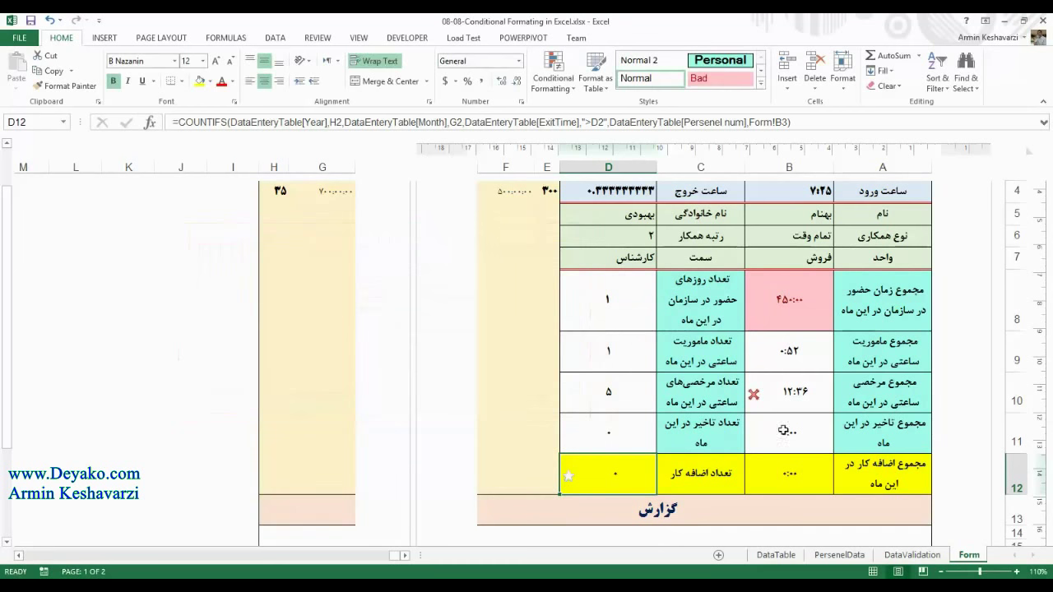
pyautogui.moveTo(896, 489); pyautogui.dragTo(601, 477)
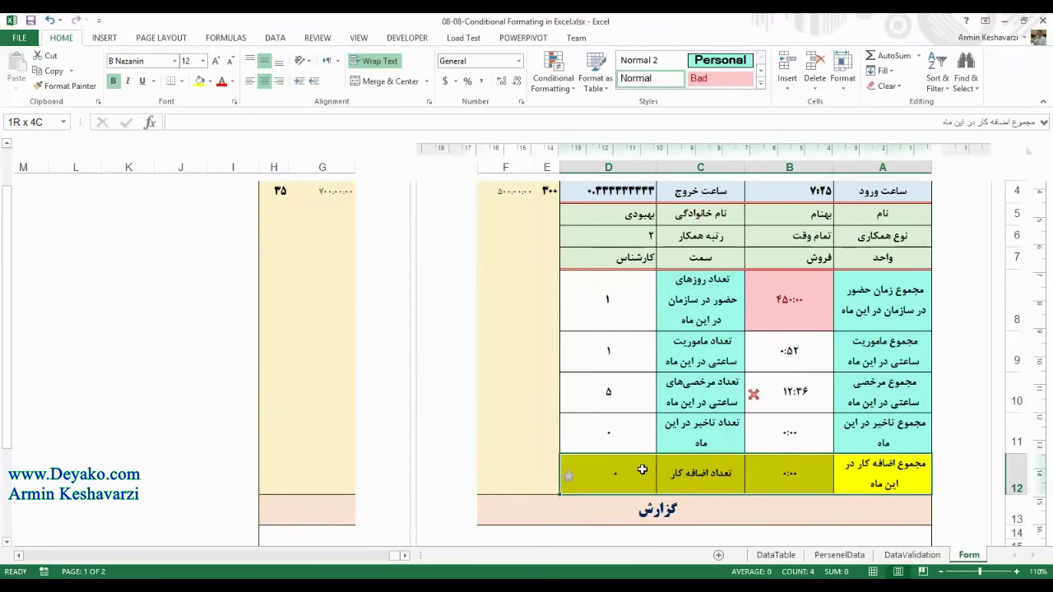
pyautogui.click(620, 287)
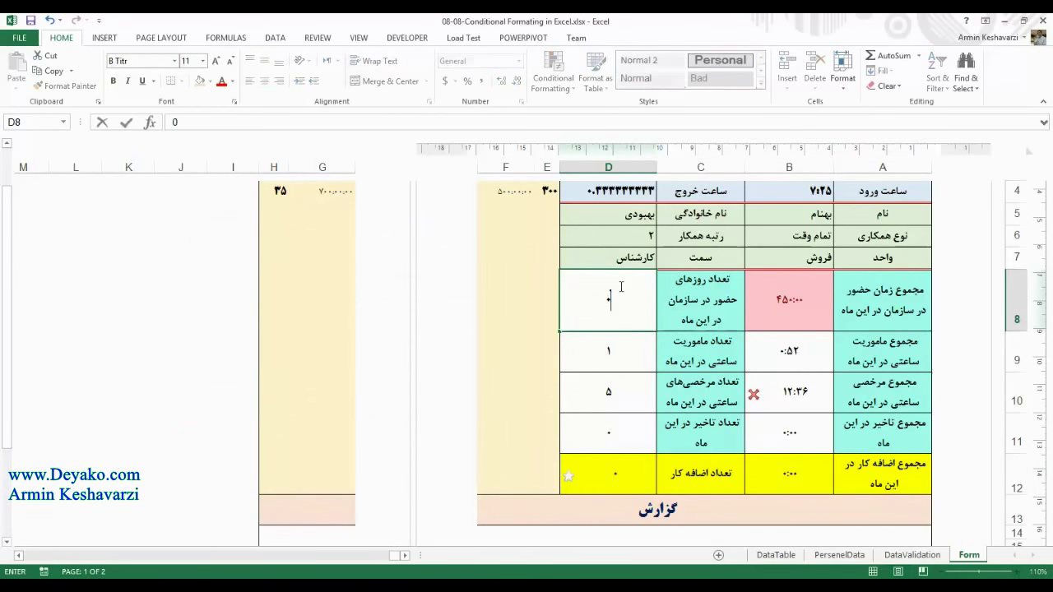
pyautogui.hotkey('ctrl', 'z')
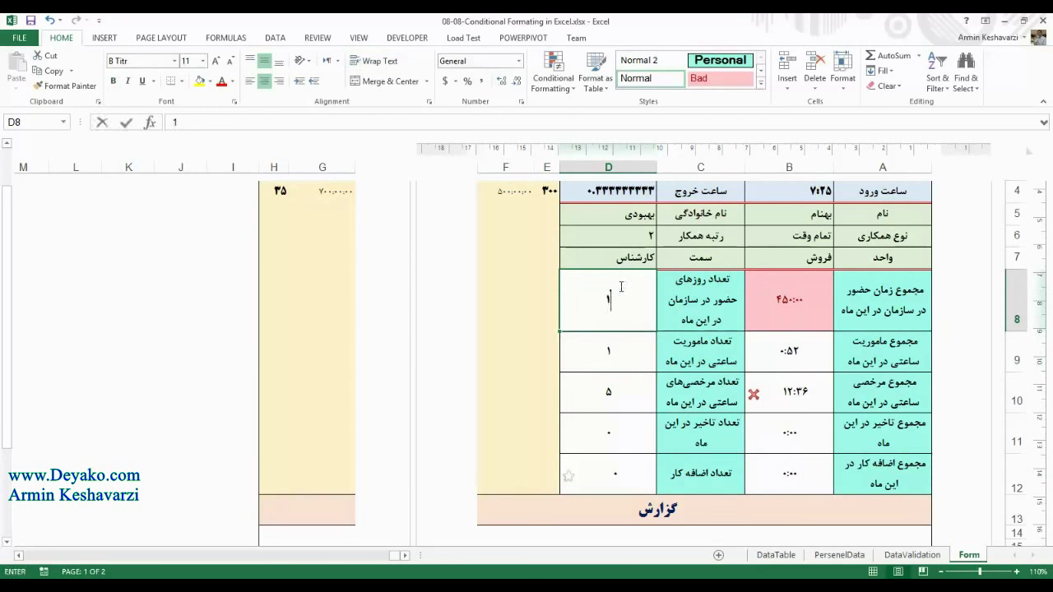
# Test row 12's highlight by entering 3 in D8, then restore D8 to 1.
pyautogui.hotkey('ctrl', 'y')
pyautogui.write('1')
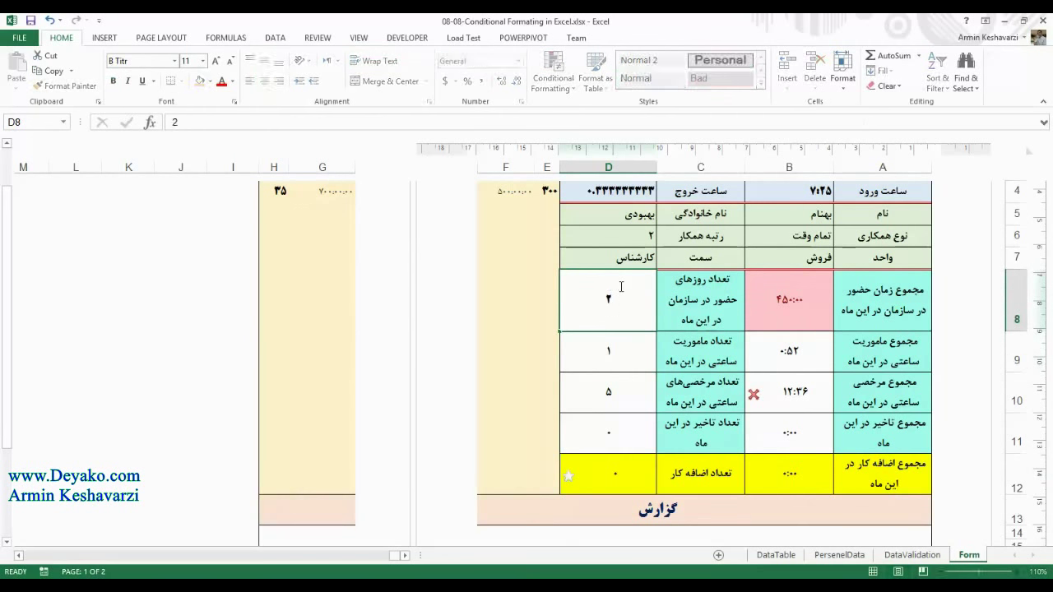
pyautogui.press('Return')
pyautogui.click(620, 286)
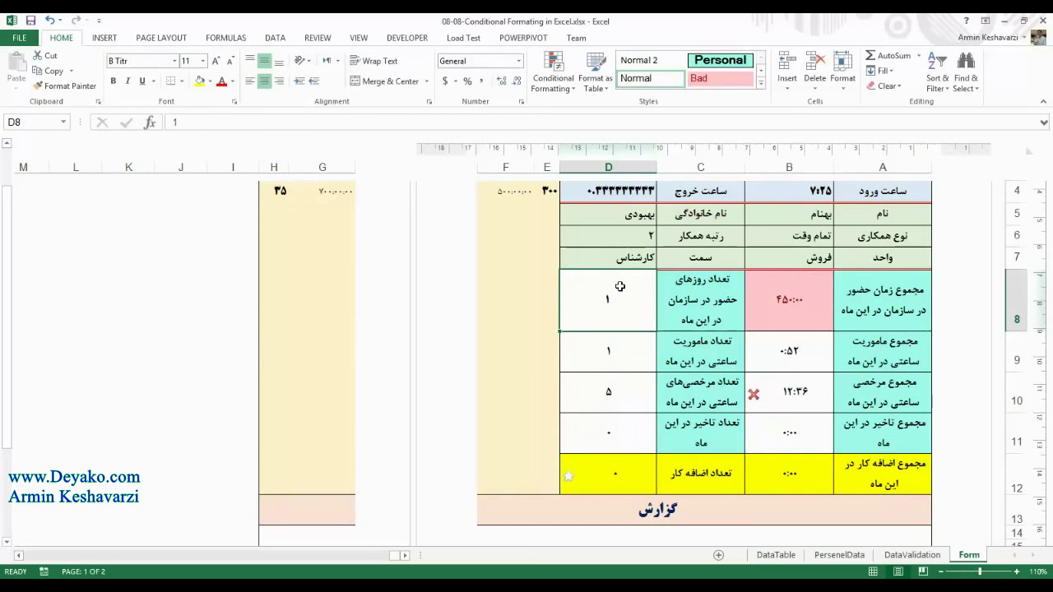
pyautogui.write('3')
pyautogui.press('Return')
pyautogui.click(620, 286)
pyautogui.hotkey('ctrl', 'z')
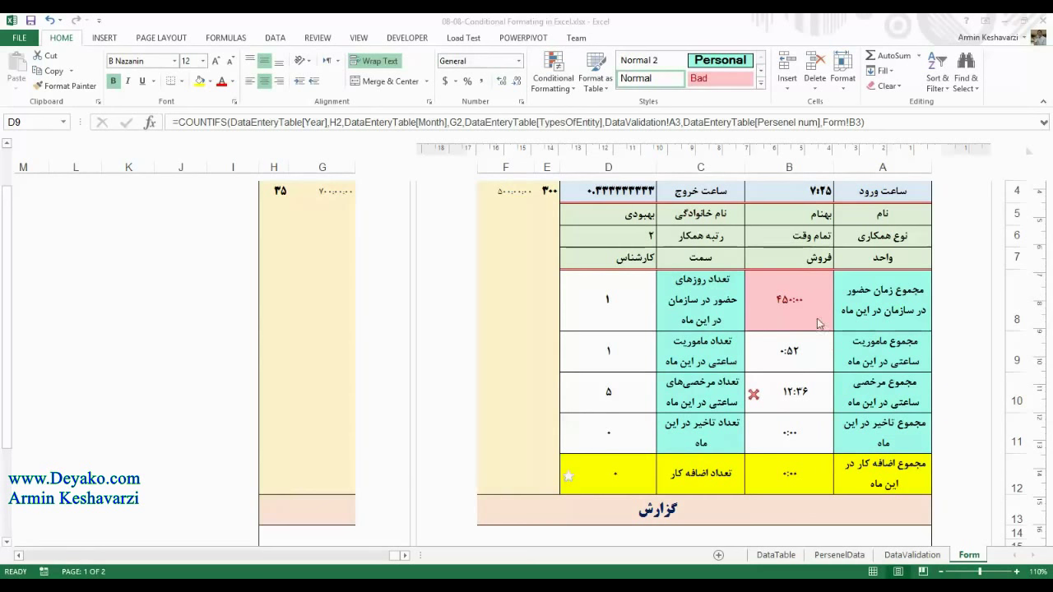
# Open D12's conditional formatting rules list and close it again.
pyautogui.moveTo(902, 481); pyautogui.dragTo(625, 484)
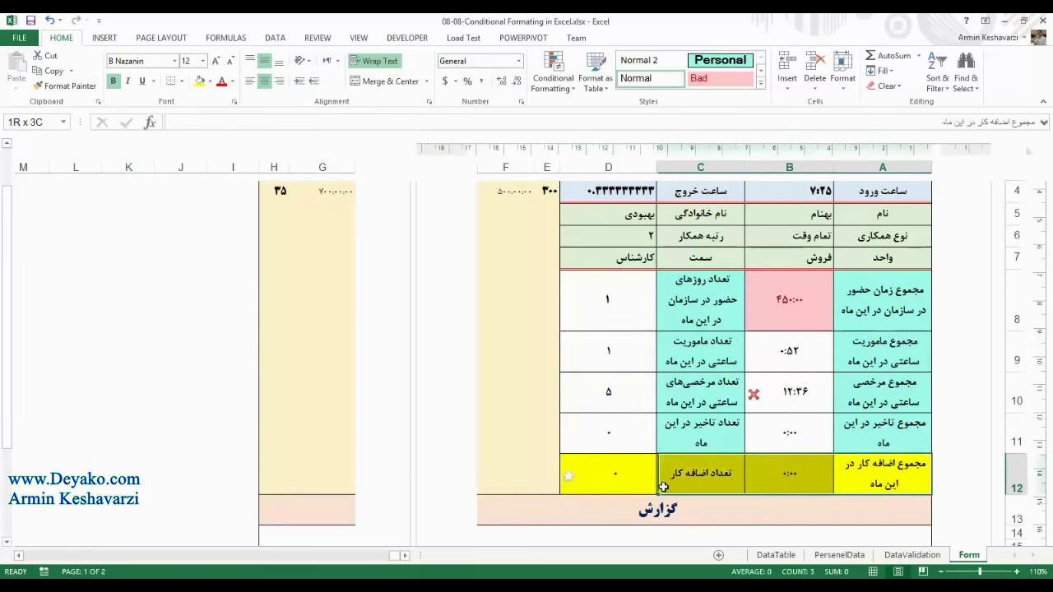
pyautogui.click(624, 483)
pyautogui.click(553, 73)
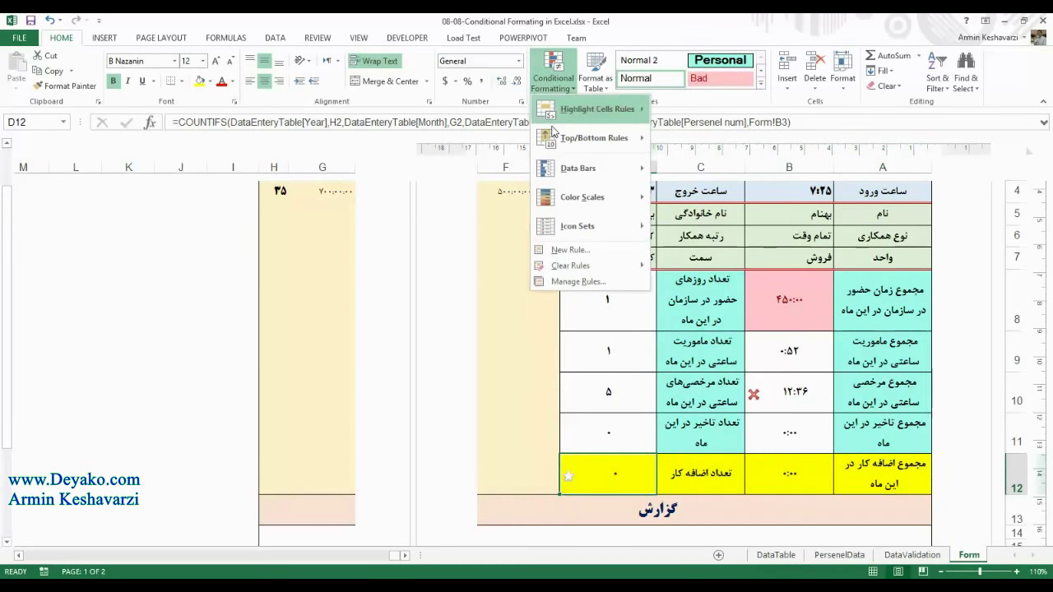
pyautogui.click(607, 278)
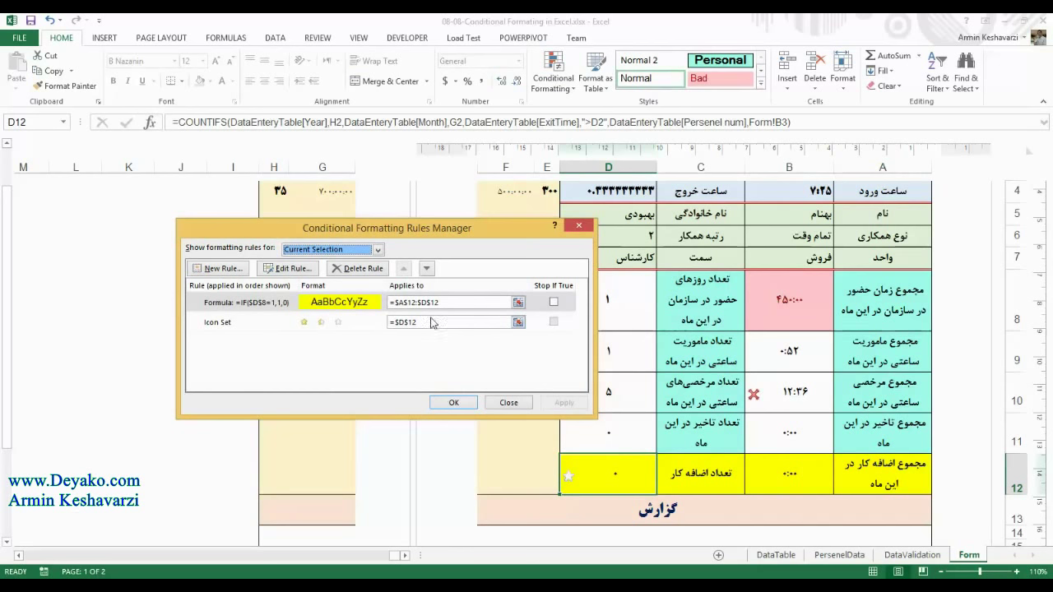
pyautogui.click(507, 402)
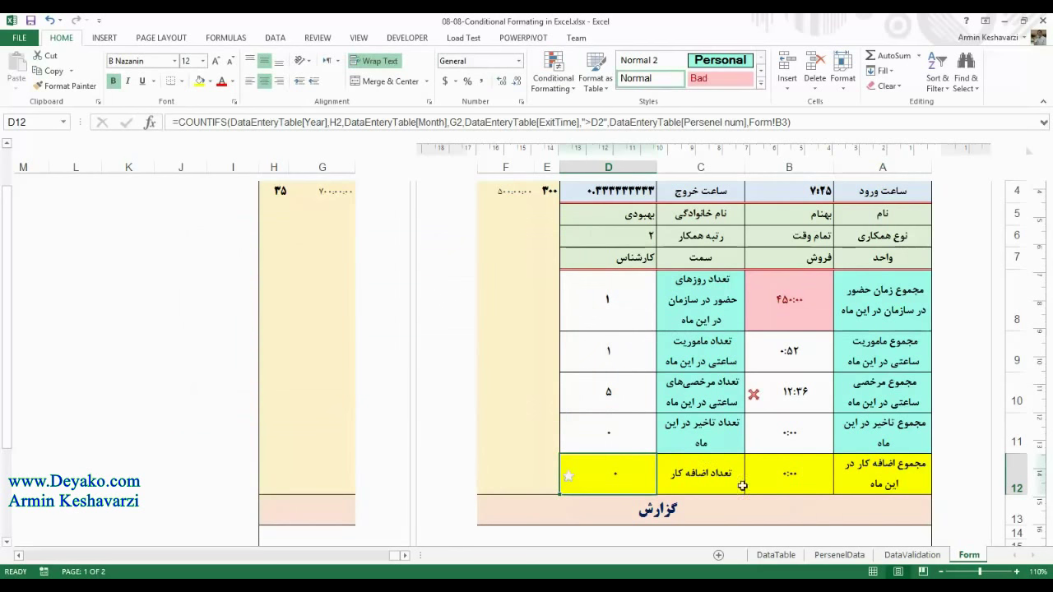
pyautogui.click(767, 555)
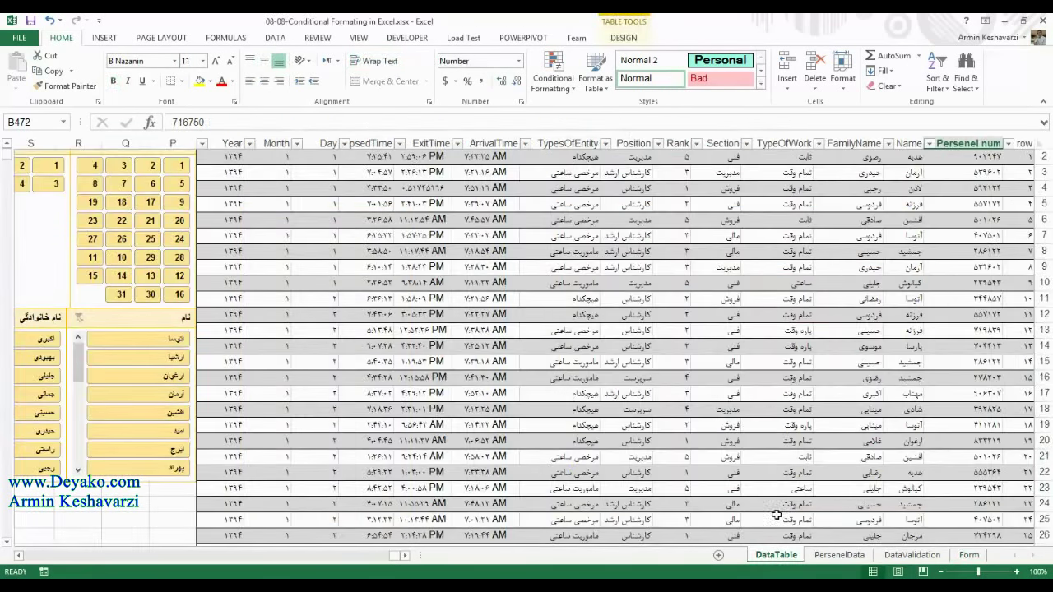
pyautogui.moveTo(974, 187); pyautogui.dragTo(1021, 156)
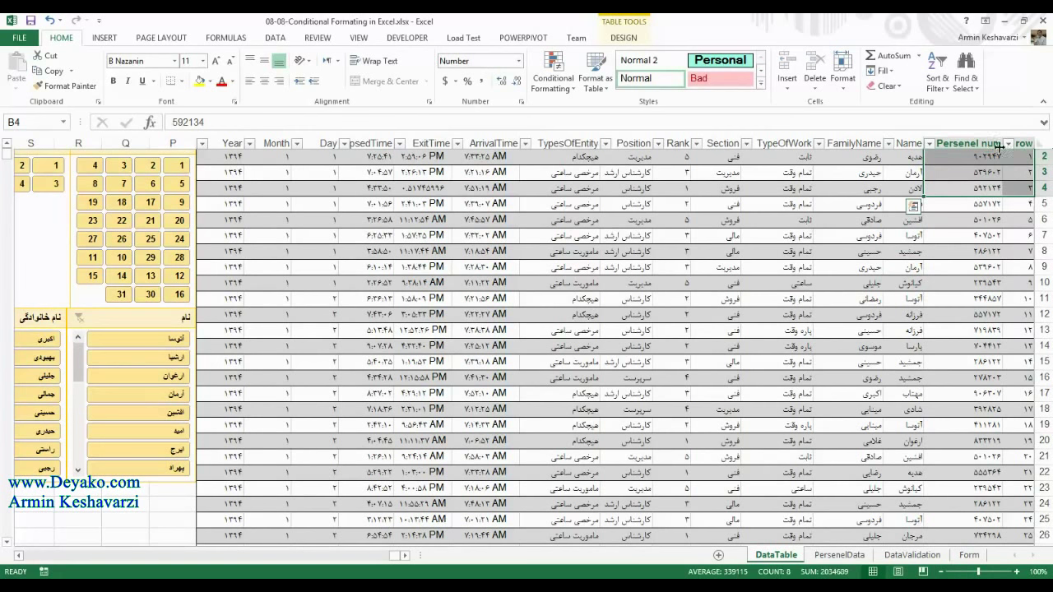
pyautogui.click(971, 138)
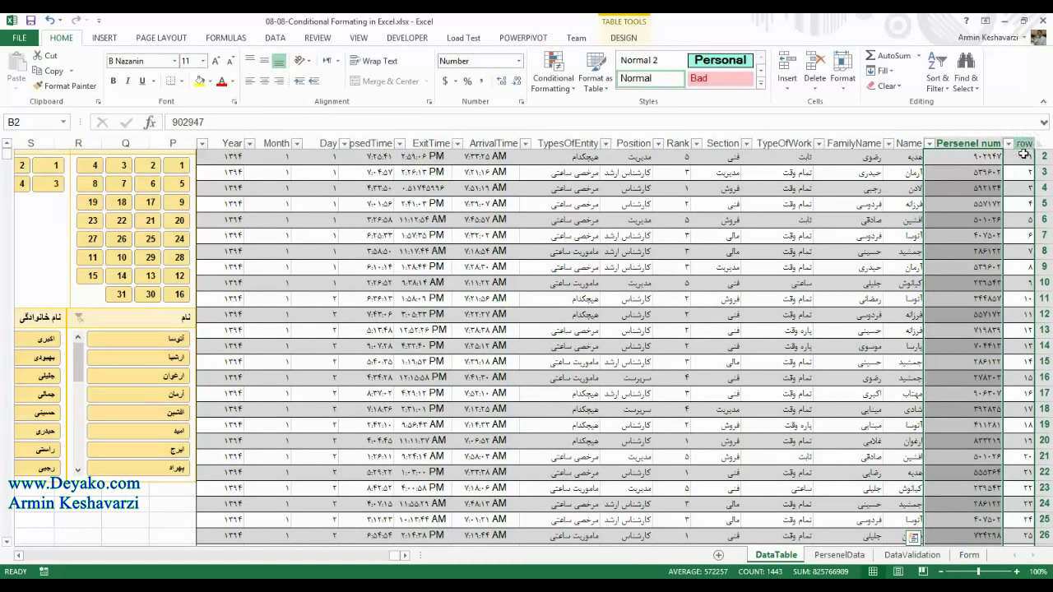
pyautogui.click(1039, 178)
pyautogui.click(1018, 283)
pyautogui.click(1020, 314)
pyautogui.click(1018, 145)
pyautogui.click(1020, 220)
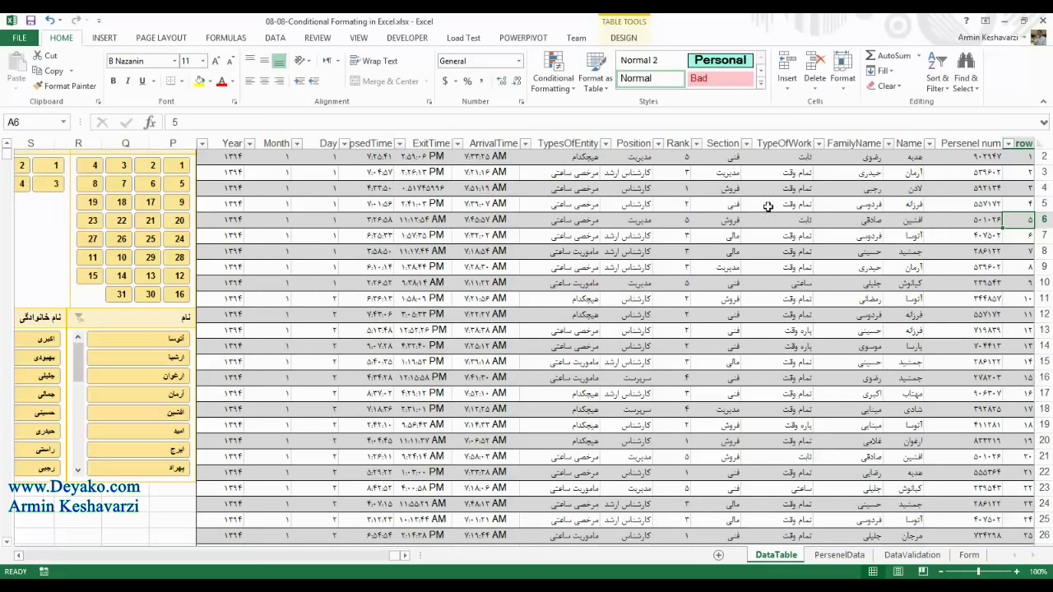
pyautogui.click(239, 221)
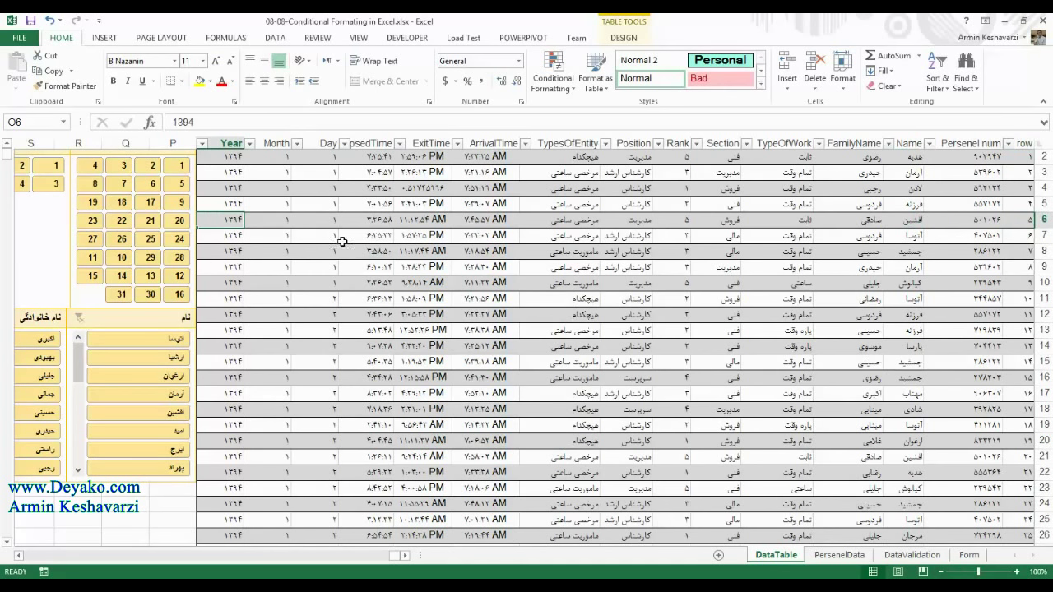
pyautogui.click(269, 215)
pyautogui.moveTo(313, 222)
pyautogui.mouseDown()
pyautogui.moveTo(301, 567)
pyautogui.moveTo(325, 56)
pyautogui.moveTo(315, 172)
pyautogui.mouseUp()
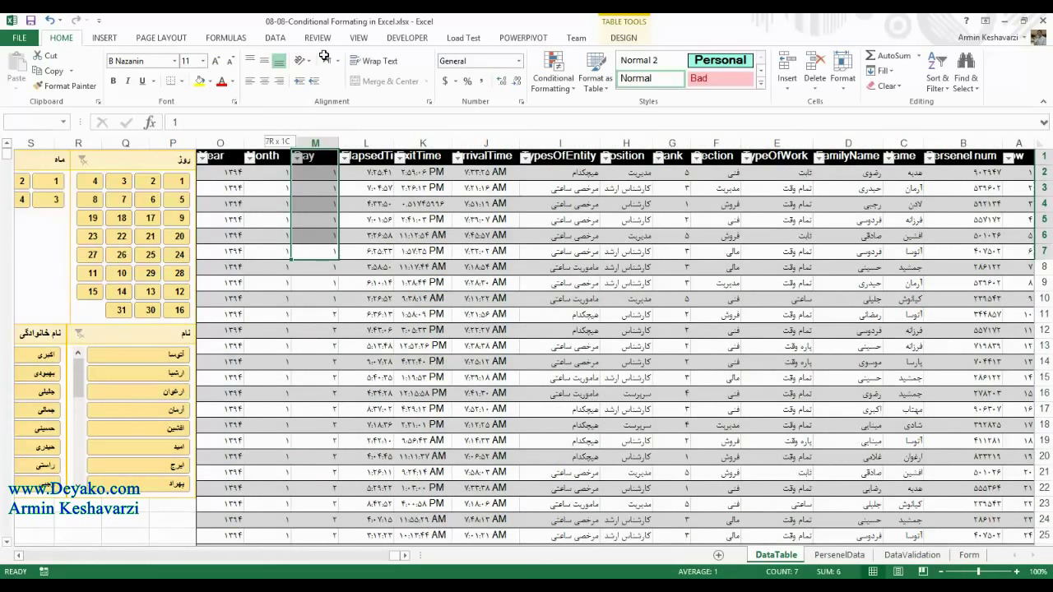
pyautogui.click(317, 176)
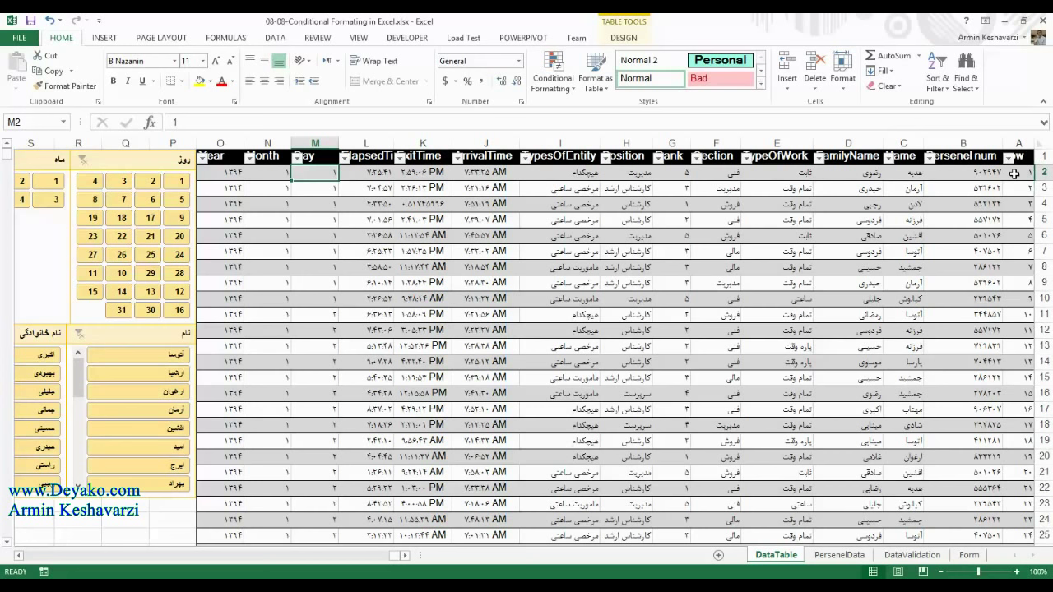
pyautogui.moveTo(1015, 173); pyautogui.dragTo(236, 255)
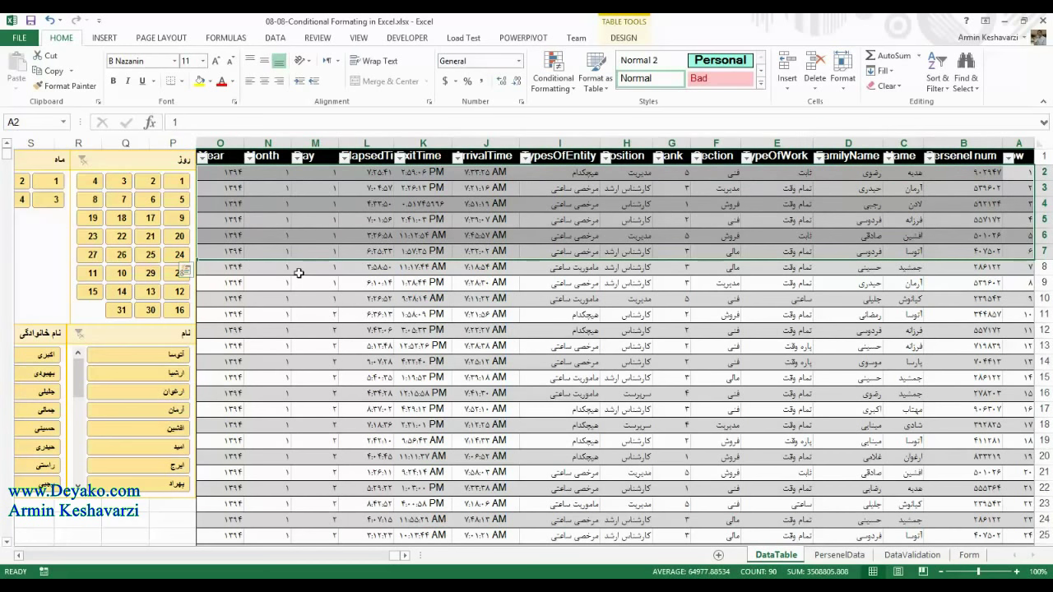
pyautogui.click(276, 295)
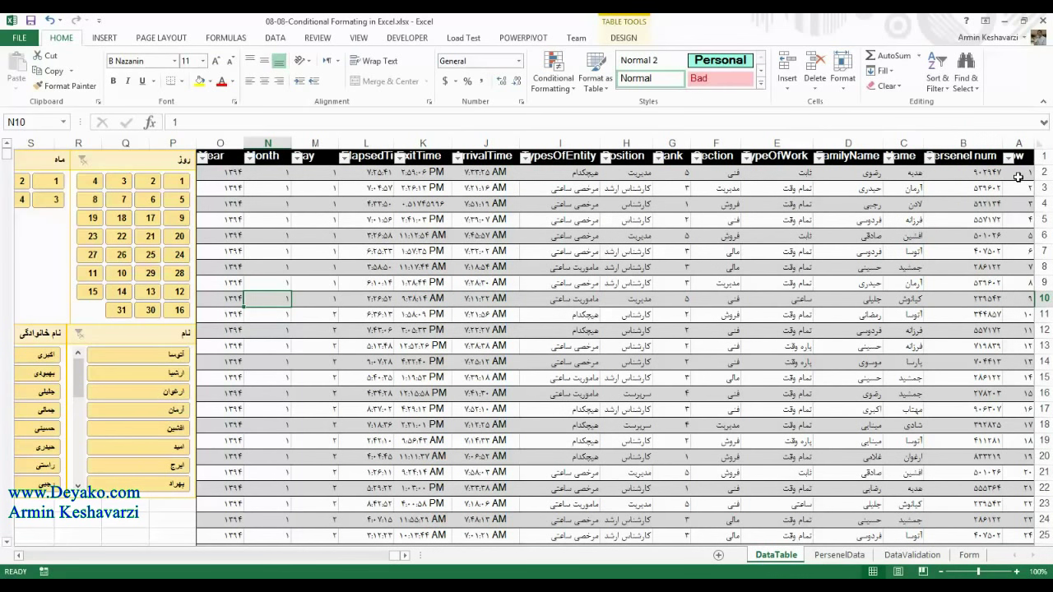
pyautogui.click(1020, 173)
pyautogui.click(1017, 238)
pyautogui.press('Down')
pyautogui.press('Down')
pyautogui.press('Down')
pyautogui.press('Down')
pyautogui.press('Down')
pyautogui.press('Down')
pyautogui.press('Down')
pyautogui.press('Down')
pyautogui.press('Down')
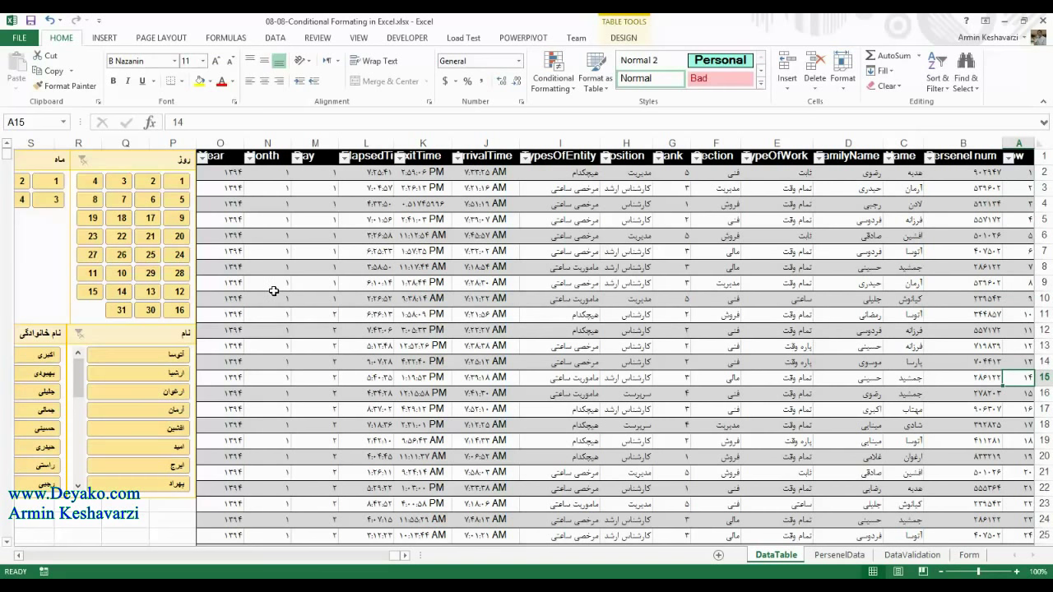
pyautogui.click(330, 316)
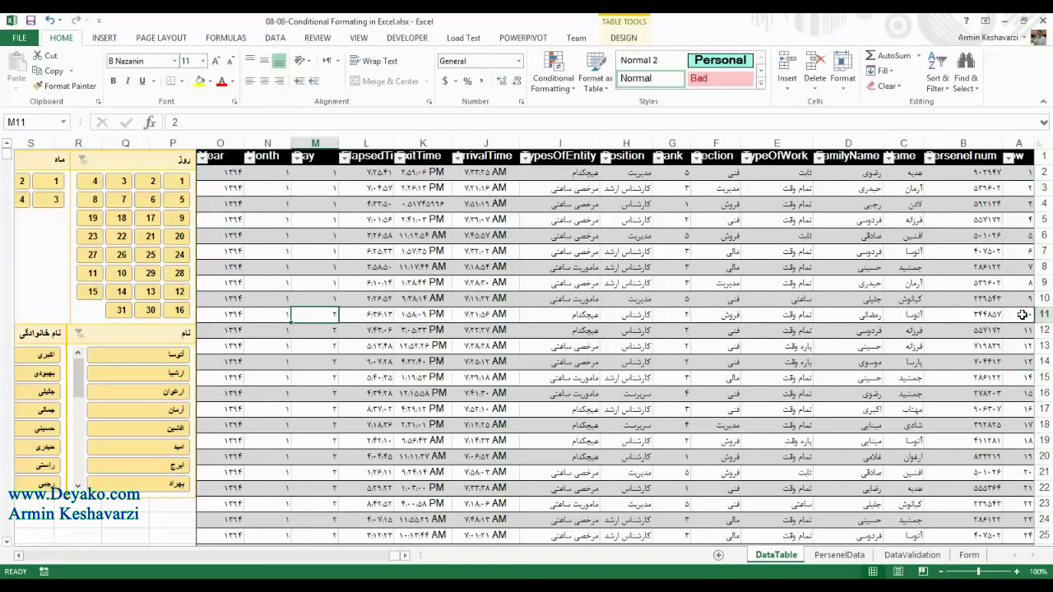
pyautogui.moveTo(1022, 315)
pyautogui.mouseDown()
pyautogui.moveTo(205, 307)
pyautogui.moveTo(226, 321)
pyautogui.mouseUp()
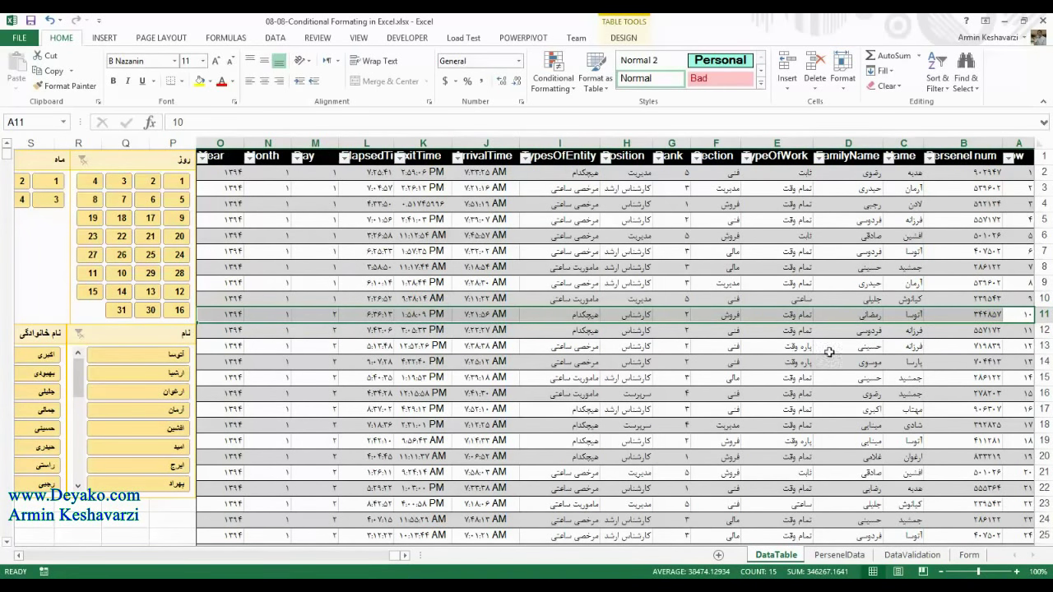
pyautogui.click(1022, 139)
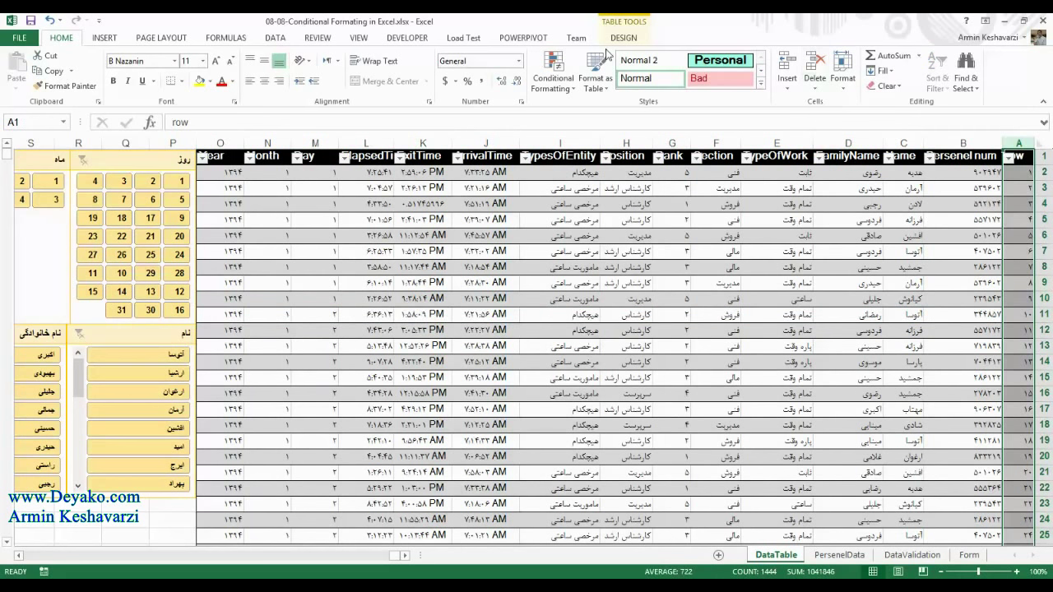
# Try the Highlight Cells Rules Equal To rule, then cancel it.
pyautogui.click(553, 73)
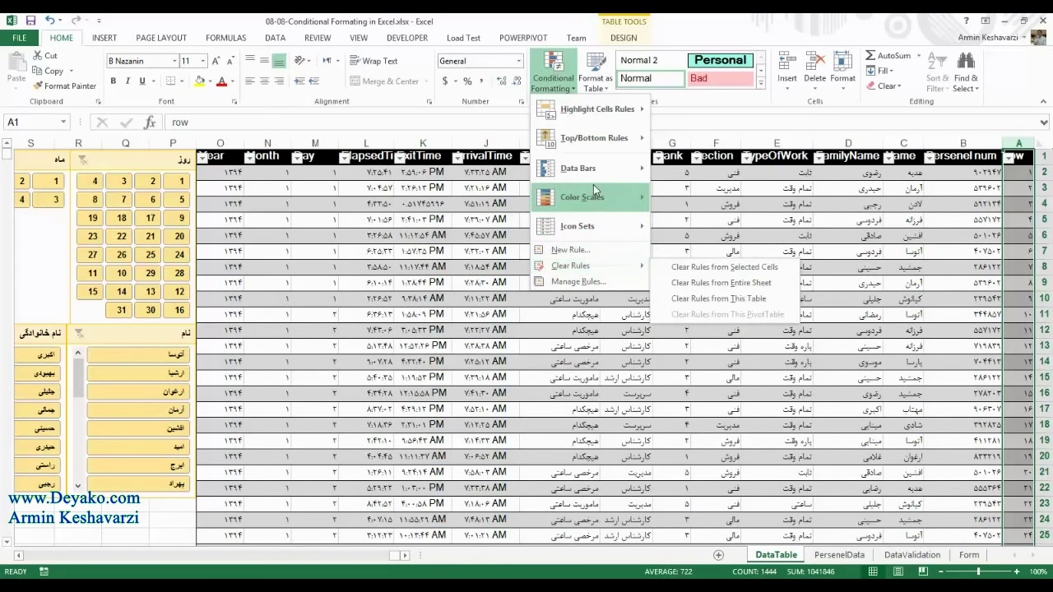
pyautogui.moveTo(603, 113)
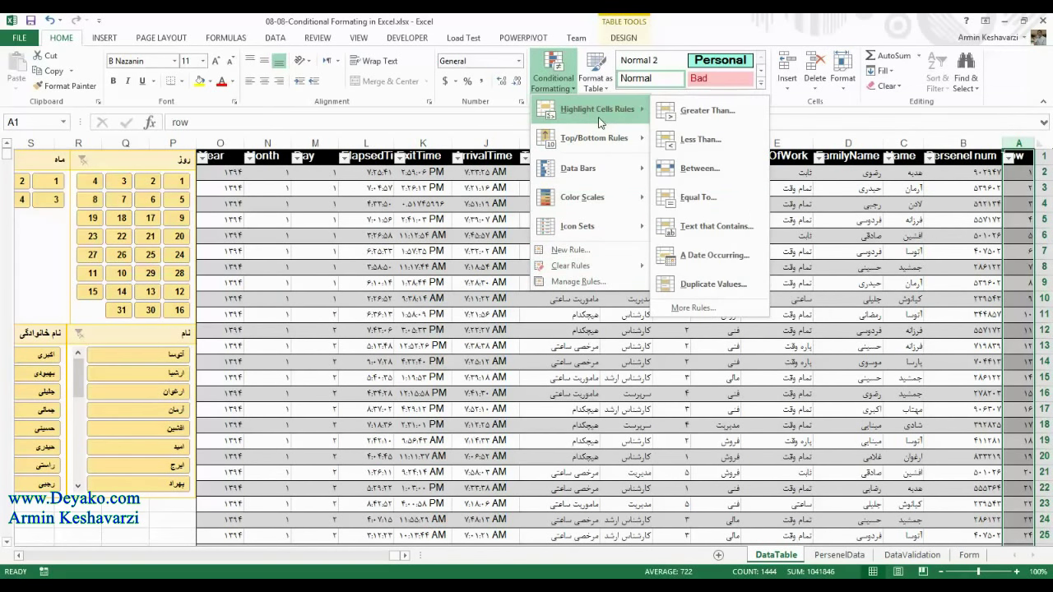
pyautogui.click(703, 210)
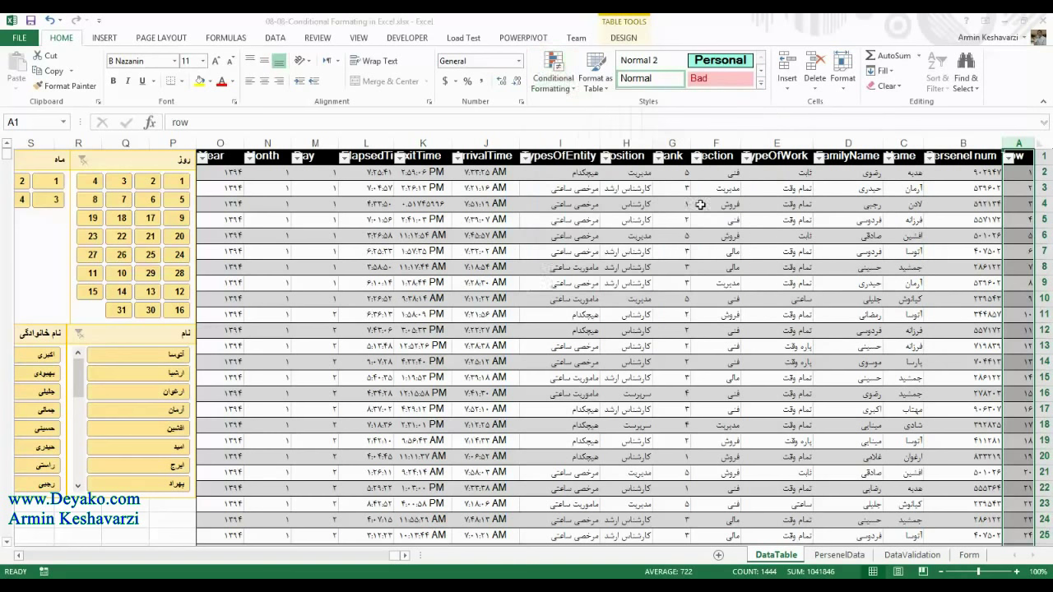
pyautogui.moveTo(356, 288); pyautogui.dragTo(414, 297)
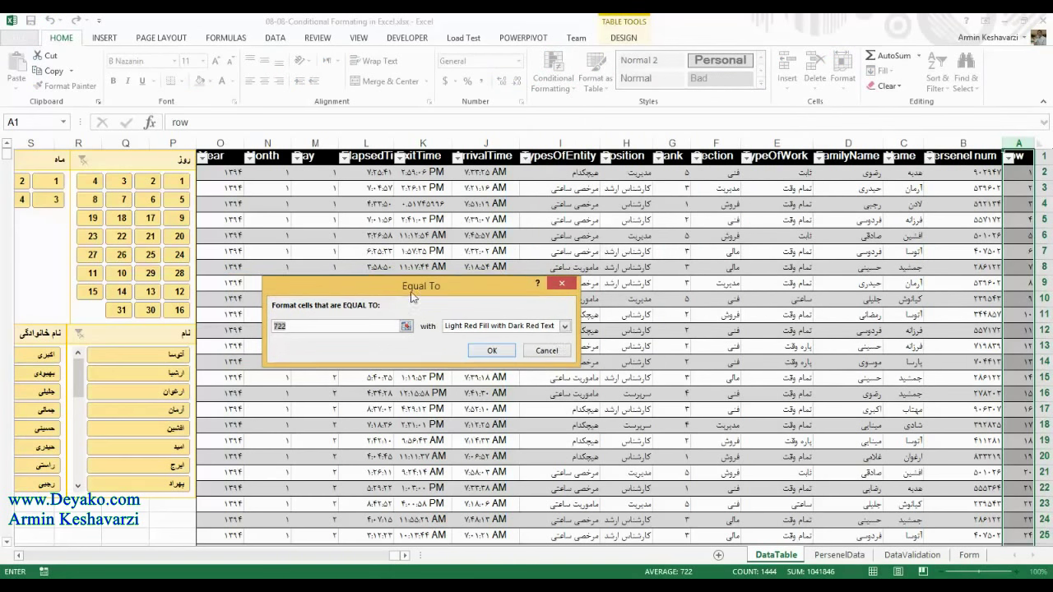
pyautogui.click(563, 350)
# Reopen and cancel the Equal To rule, then start a new conditional formatting rule.
pyautogui.click(553, 74)
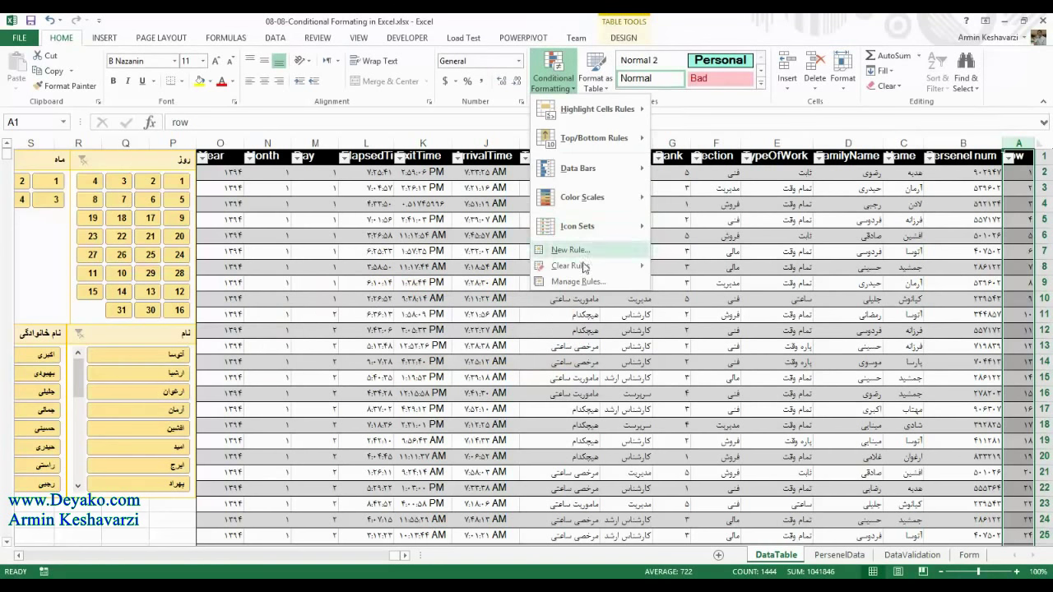
pyautogui.moveTo(597, 109)
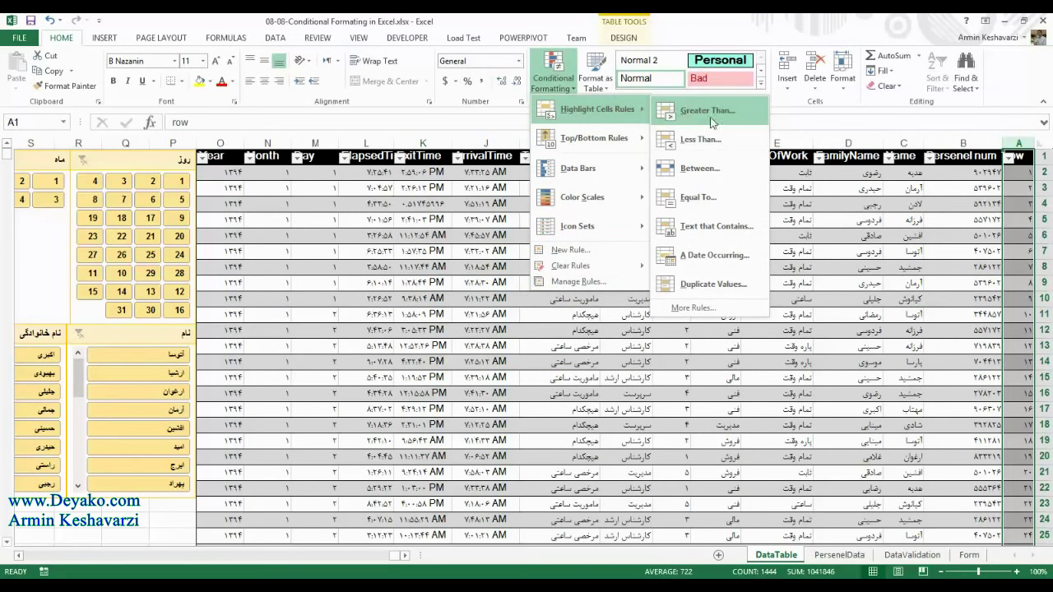
pyautogui.click(723, 199)
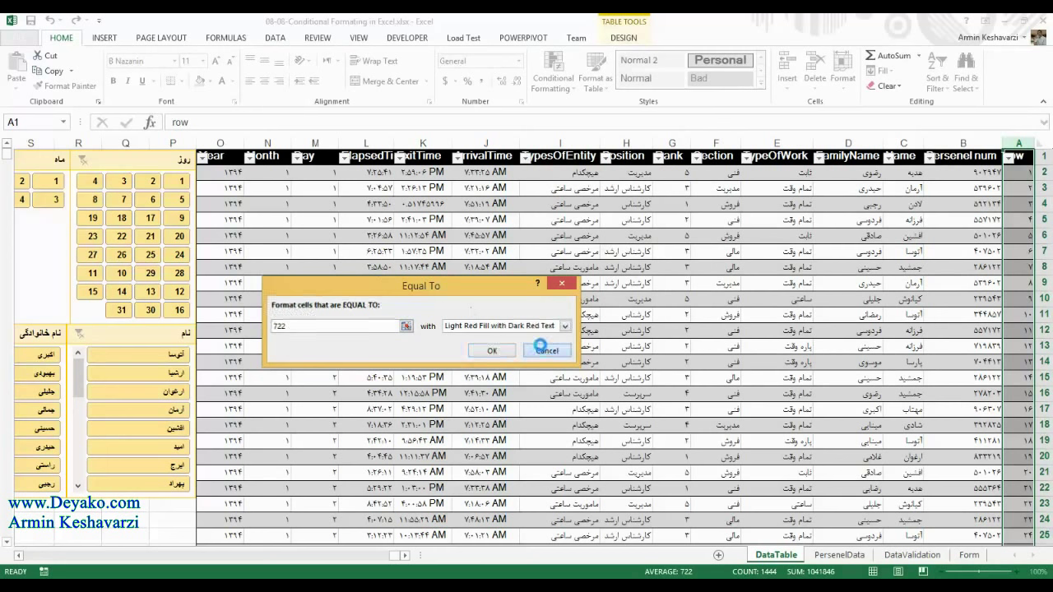
pyautogui.click(541, 350)
pyautogui.click(552, 73)
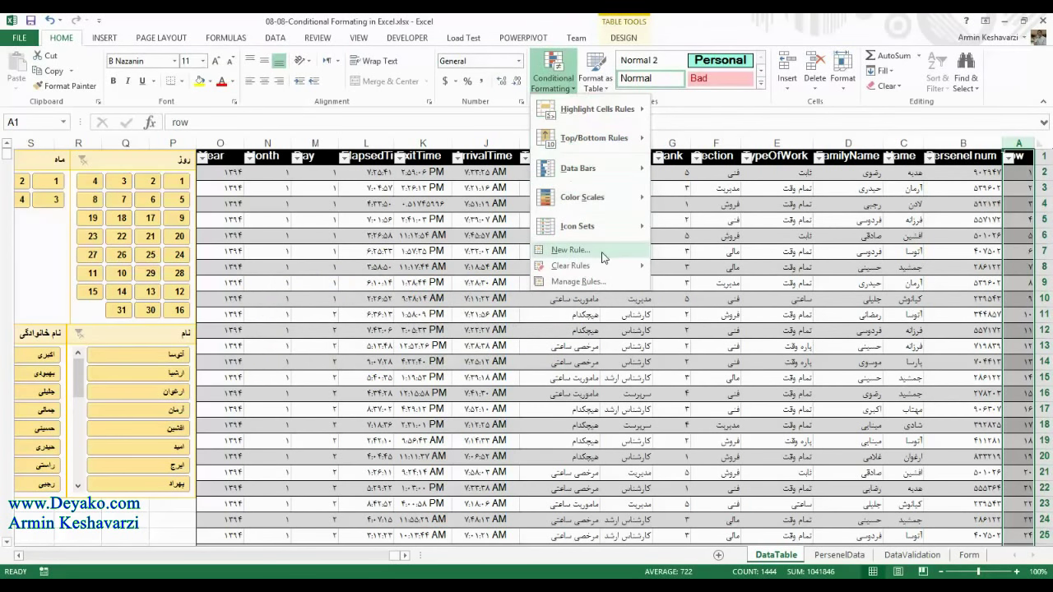
pyautogui.click(602, 249)
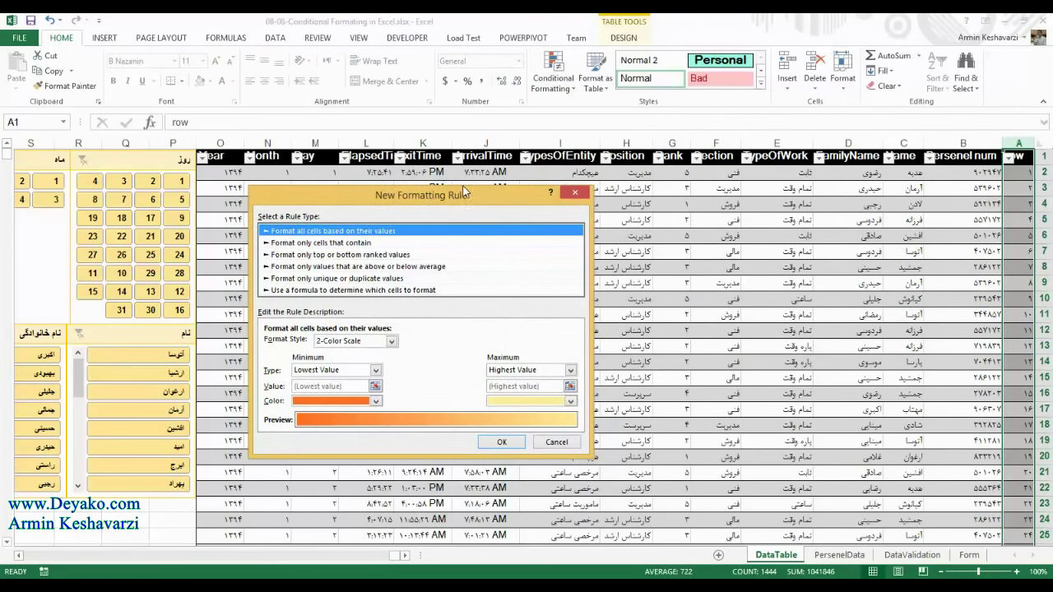
# Choose the formula-based rule type and build the formula =if($M$2,1,0) referencing M2.
pyautogui.moveTo(473, 185); pyautogui.dragTo(518, 188)
pyautogui.click(378, 294)
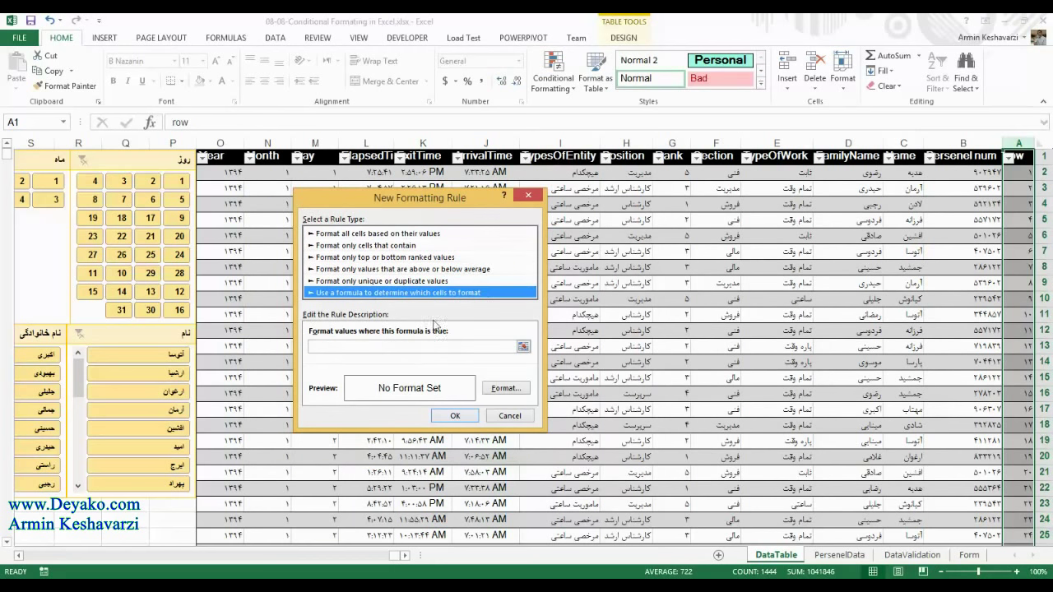
pyautogui.click(385, 344)
pyautogui.write('=if(')
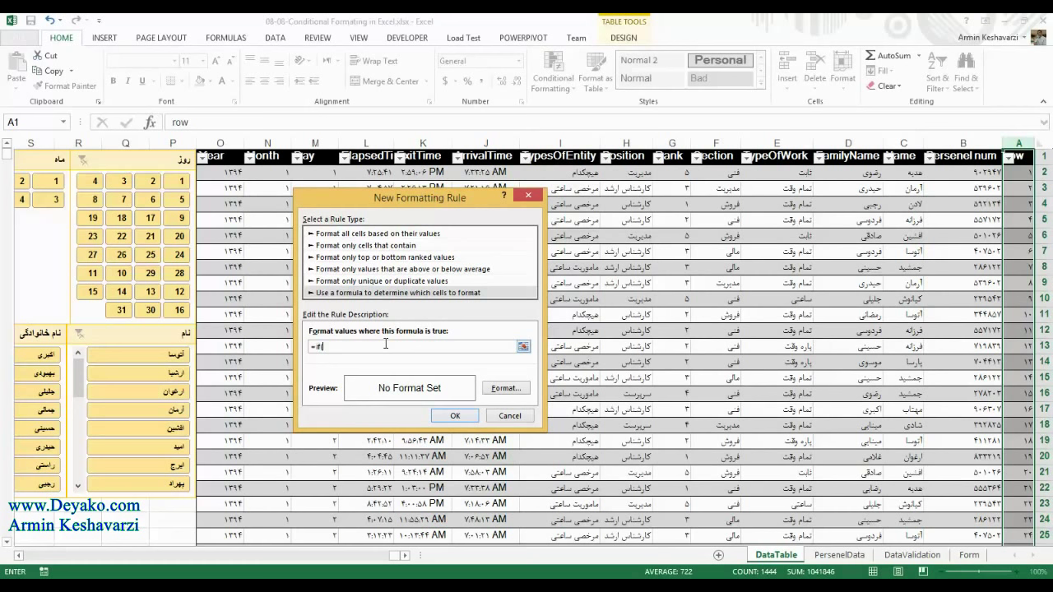
pyautogui.moveTo(411, 210); pyautogui.dragTo(584, 220)
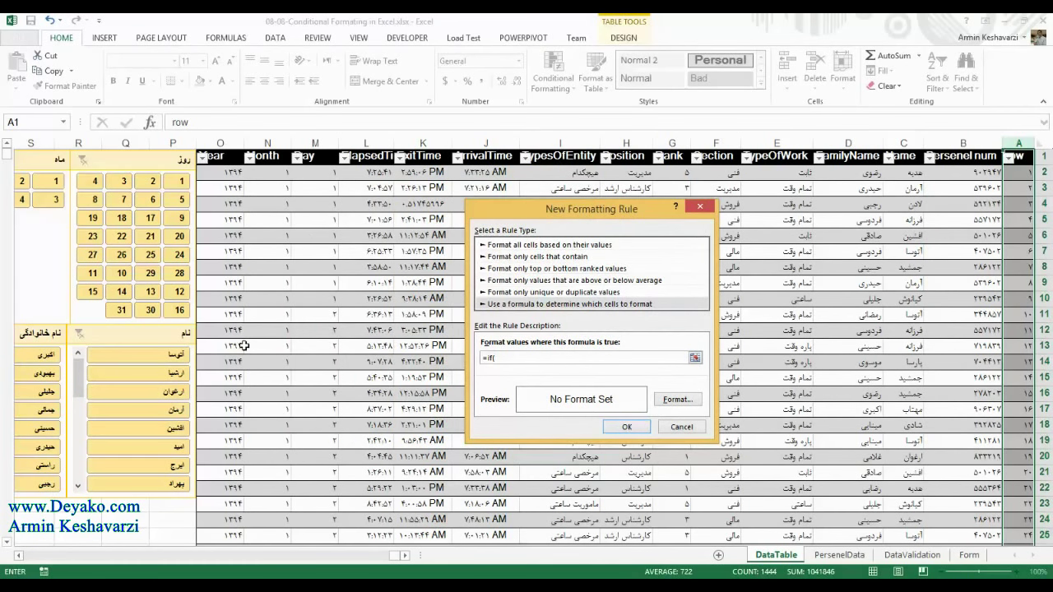
pyautogui.click(313, 175)
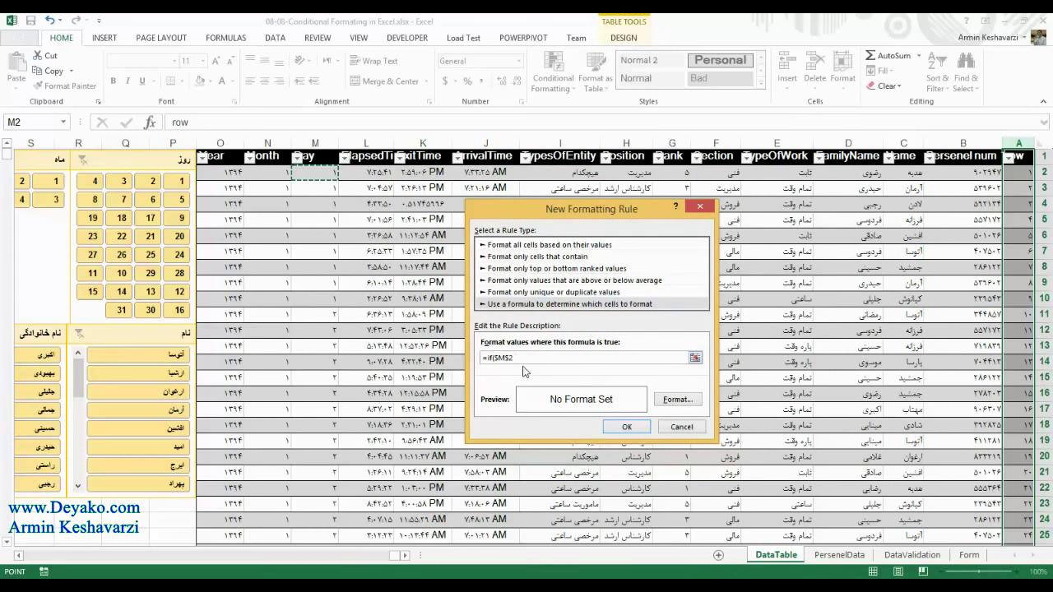
pyautogui.write(',1,0')
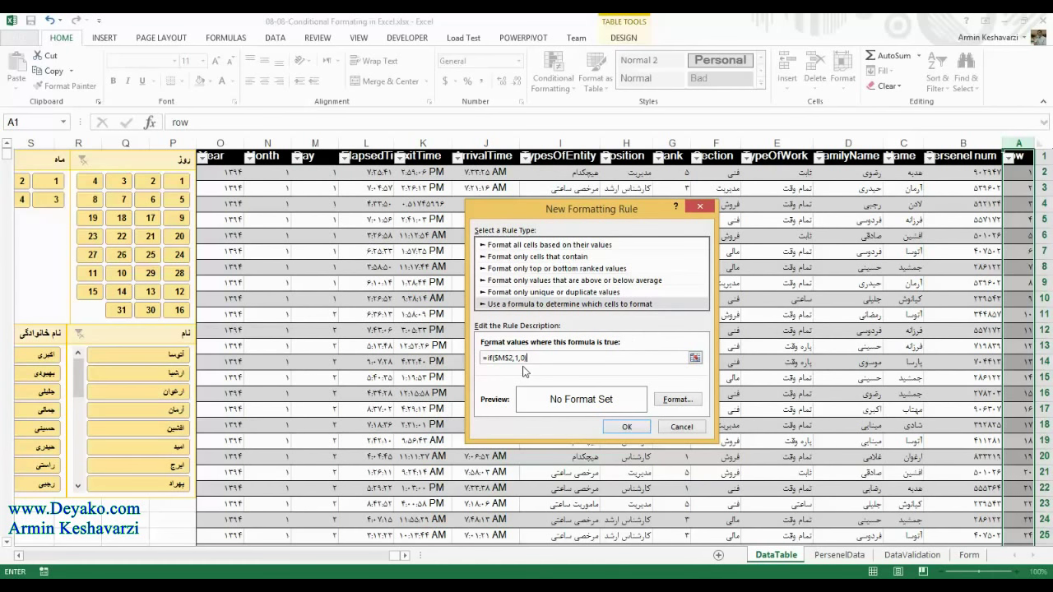
# Give the formula rule a yellow fill format.
pyautogui.click(674, 399)
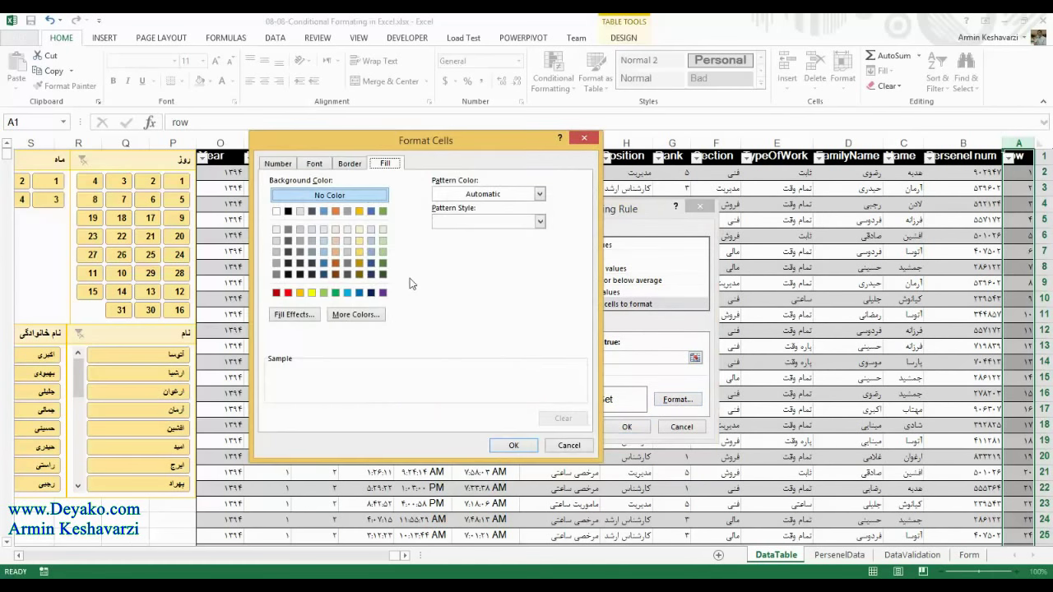
pyautogui.click(311, 292)
pyautogui.click(514, 445)
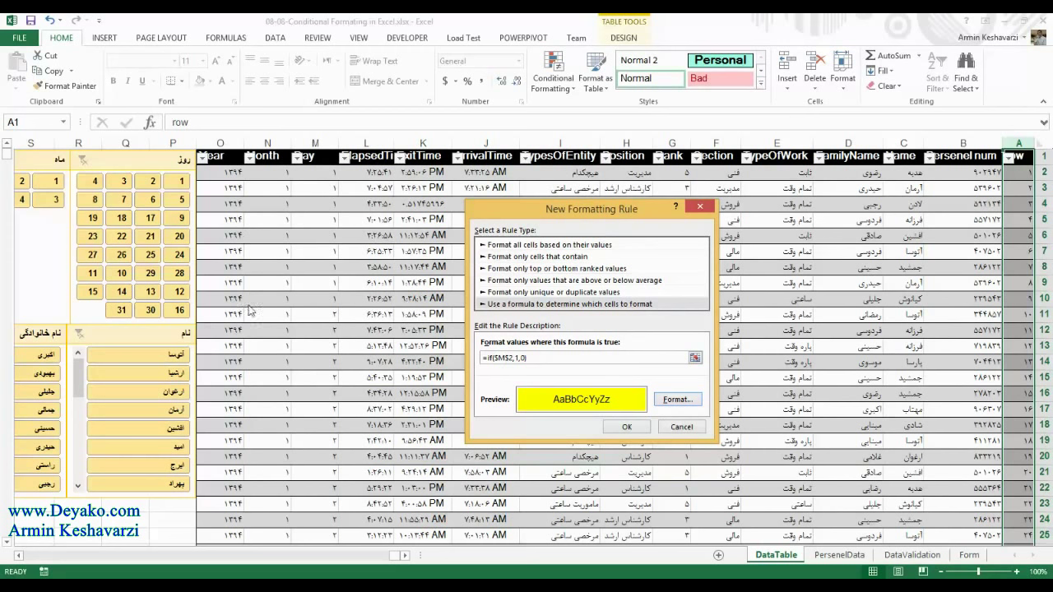
pyautogui.click(504, 359)
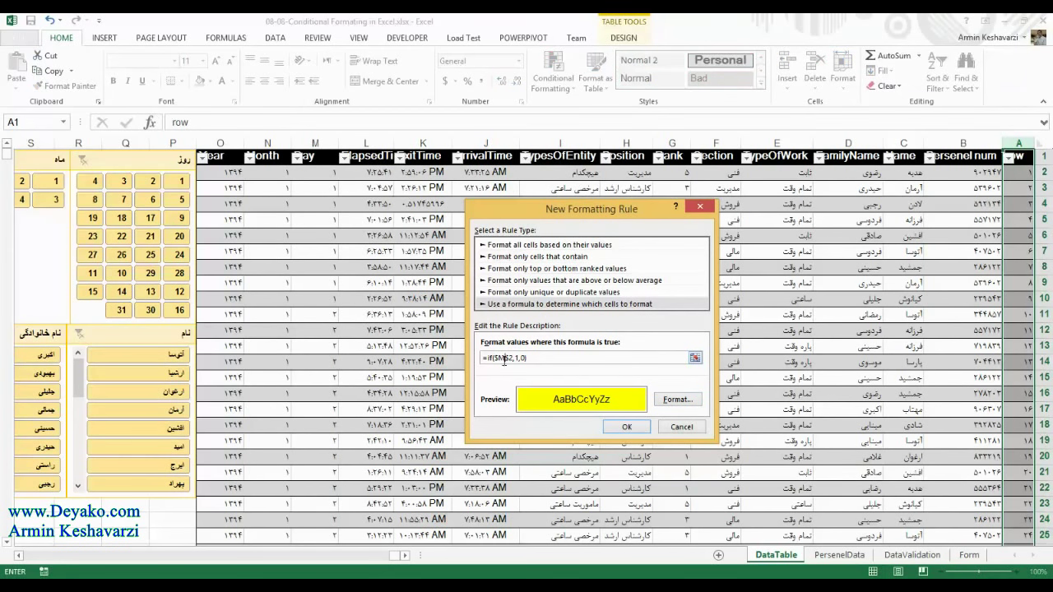
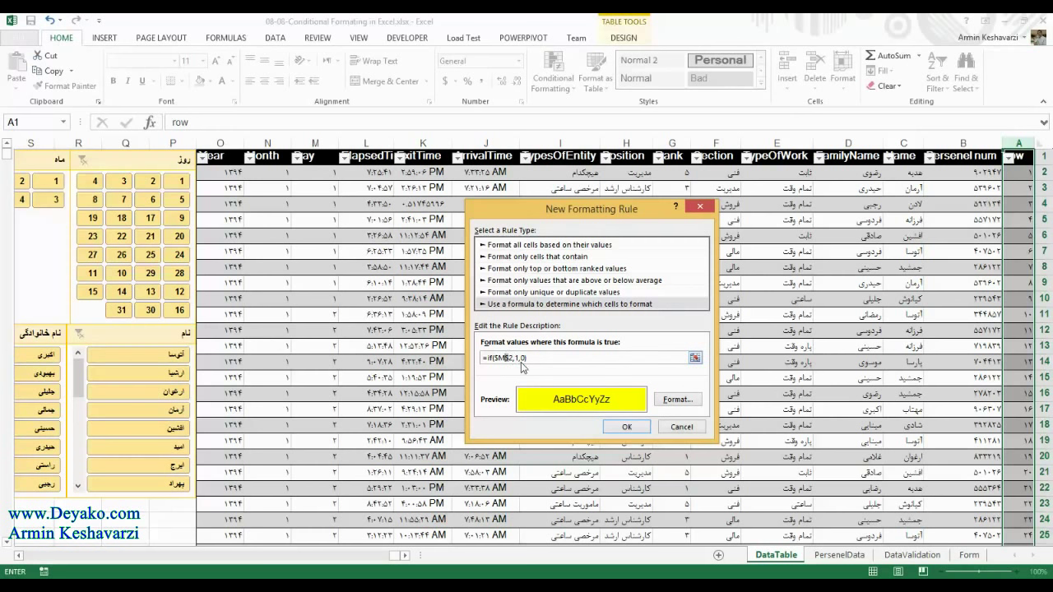
# Change the rule formula to =IF($M2,1,0), confirm it, and reselect column A.
pyautogui.press('Delete')
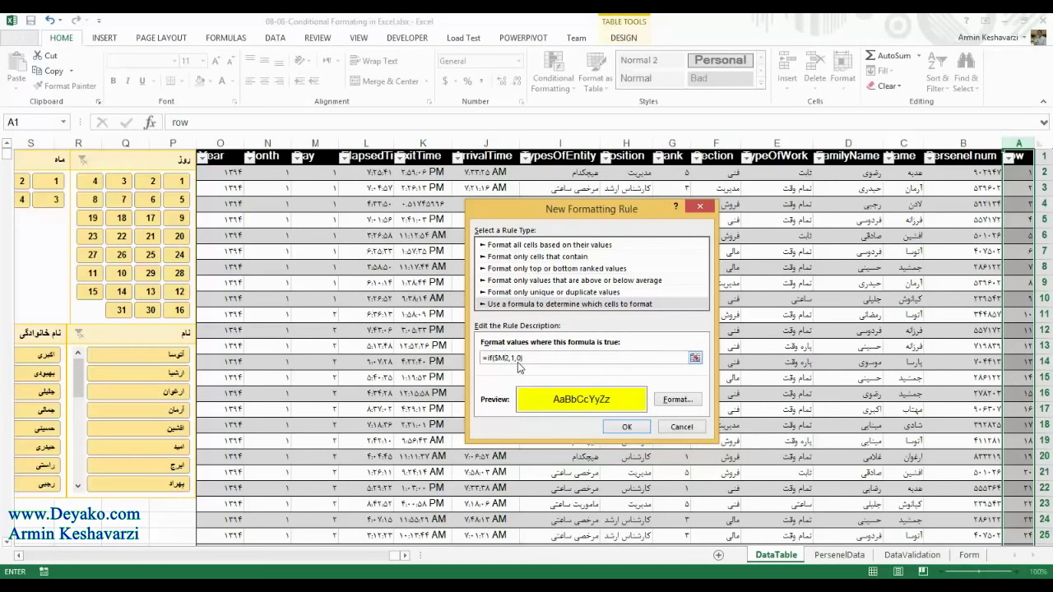
pyautogui.click(621, 425)
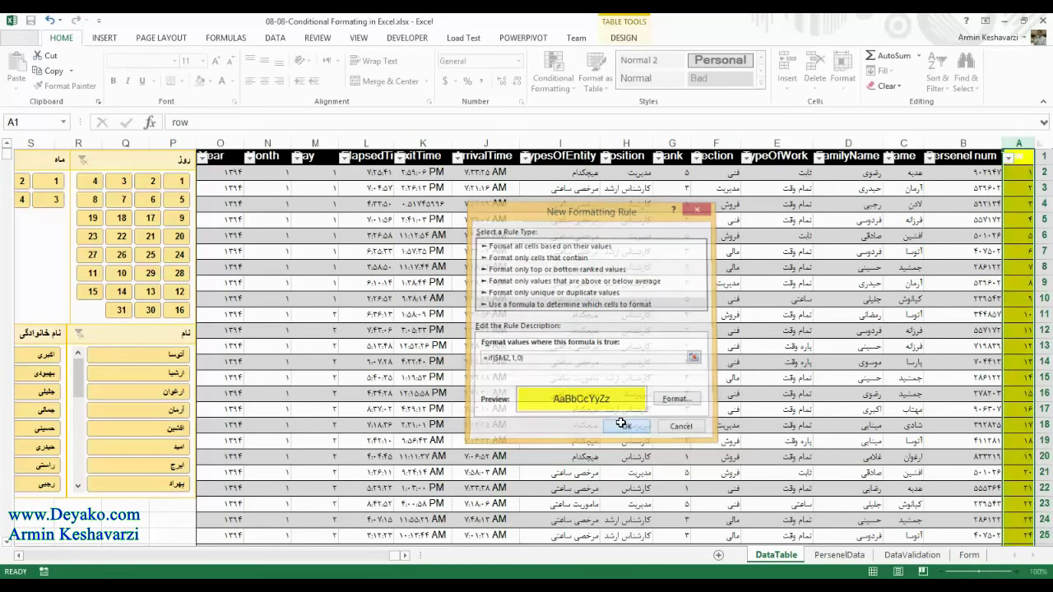
pyautogui.click(974, 206)
pyautogui.click(1019, 174)
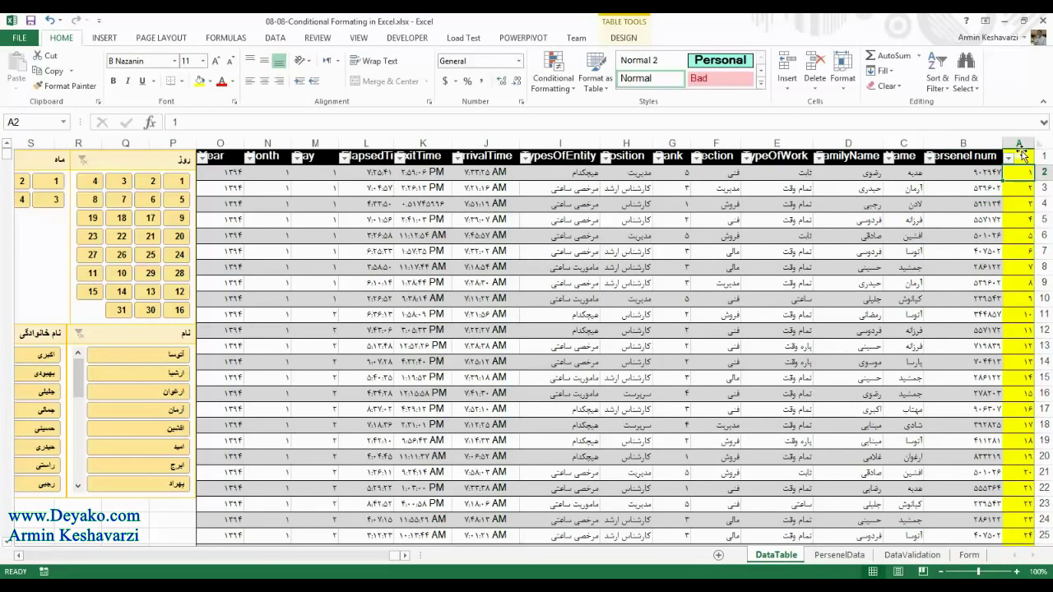
pyautogui.click(1010, 158)
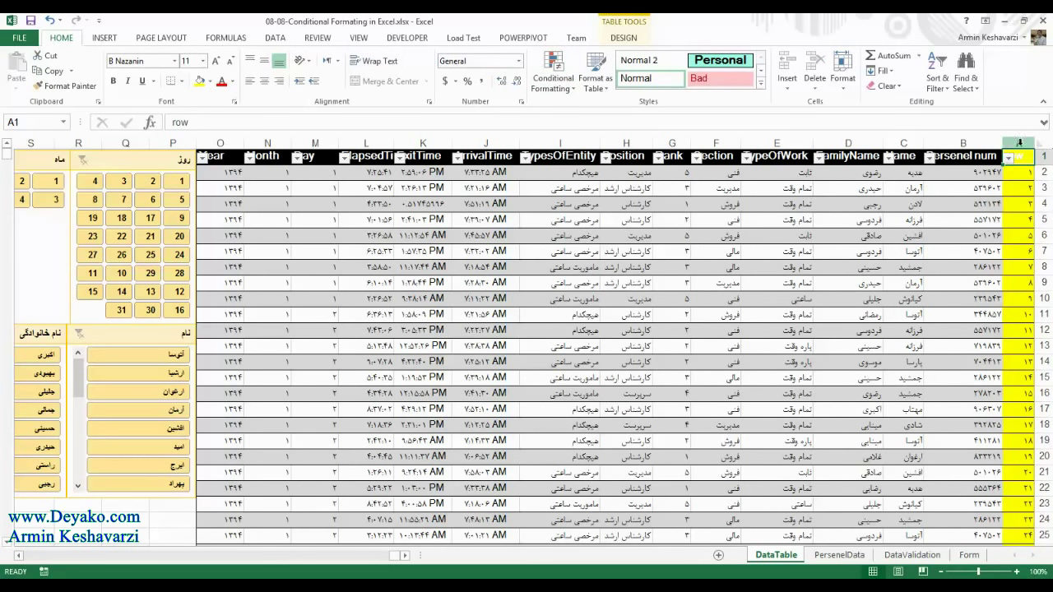
pyautogui.click(1019, 143)
pyautogui.click(553, 74)
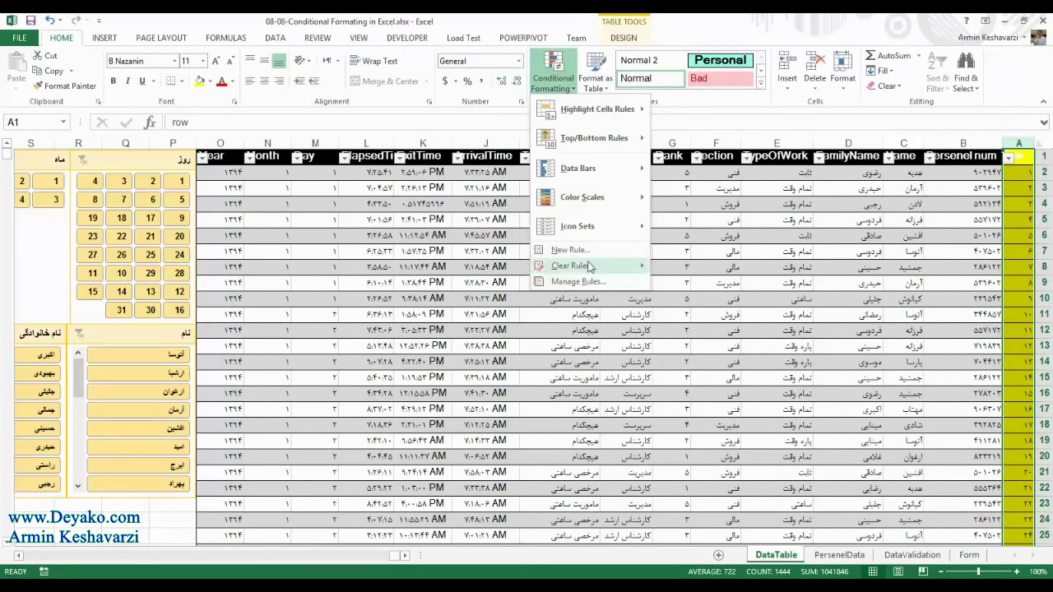
# Edit the column A rule's formula to =IF($M2=3,1,0) and apply it.
pyautogui.click(577, 281)
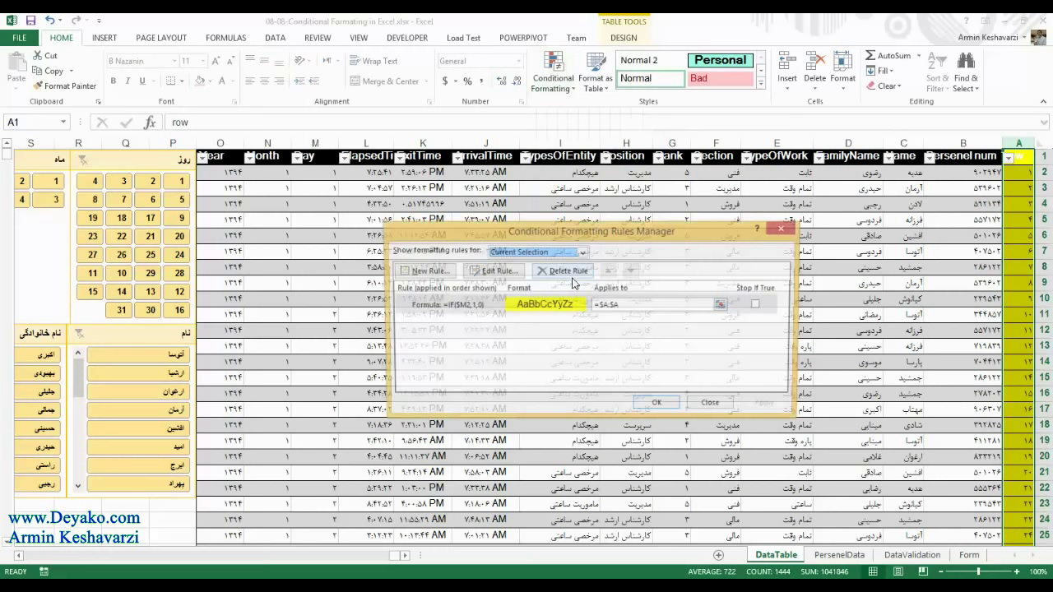
pyautogui.click(494, 272)
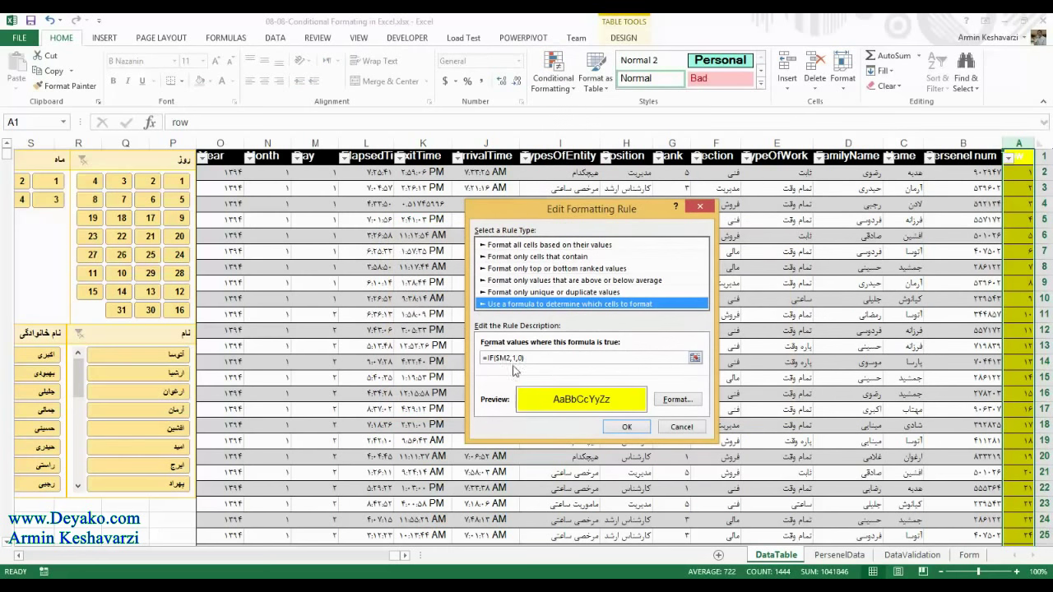
pyautogui.click(515, 364)
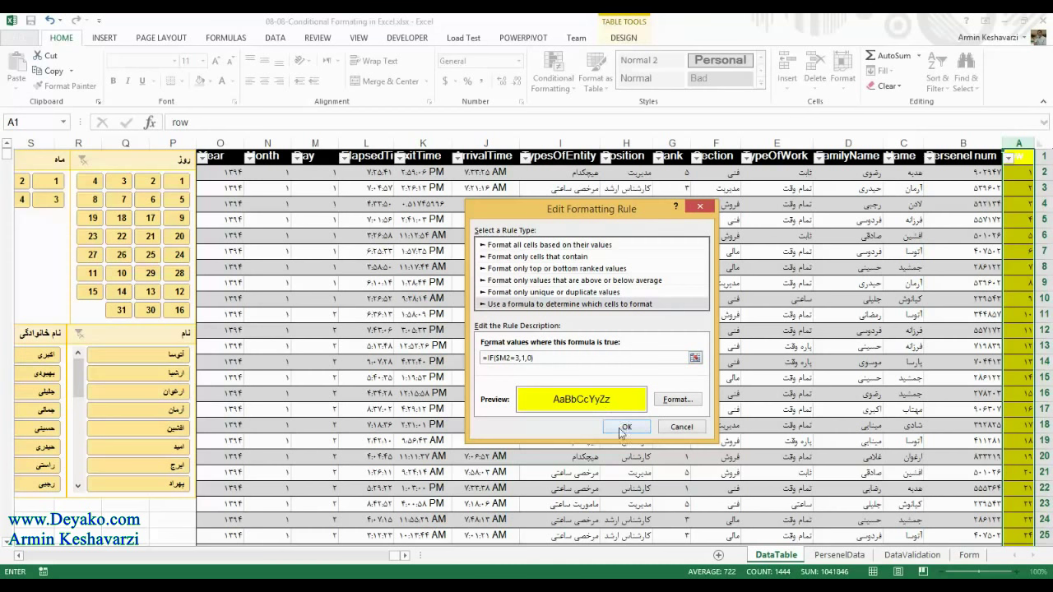
pyautogui.click(624, 426)
pyautogui.click(769, 407)
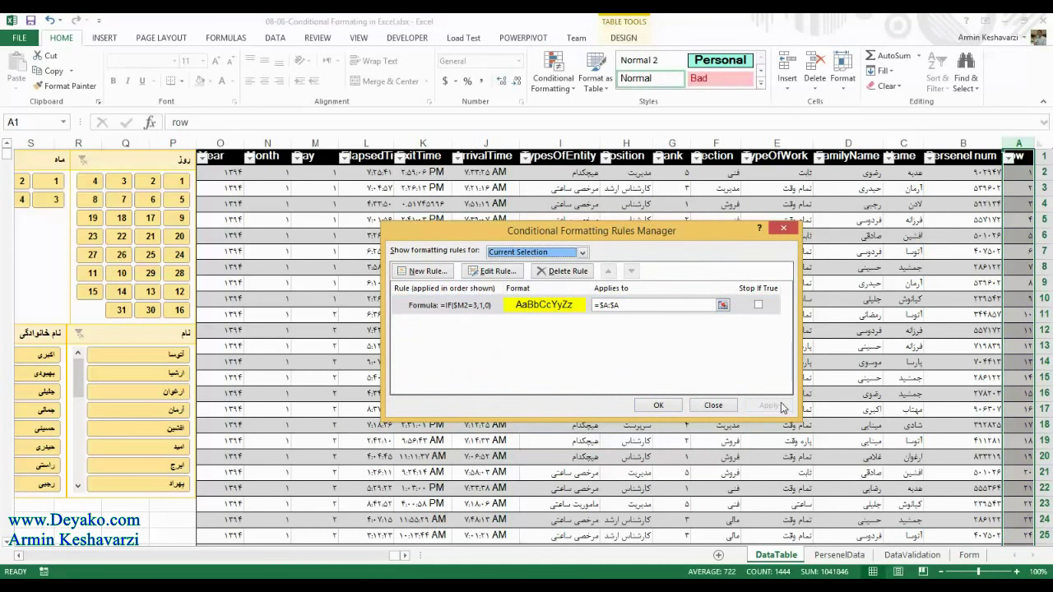
pyautogui.click(645, 411)
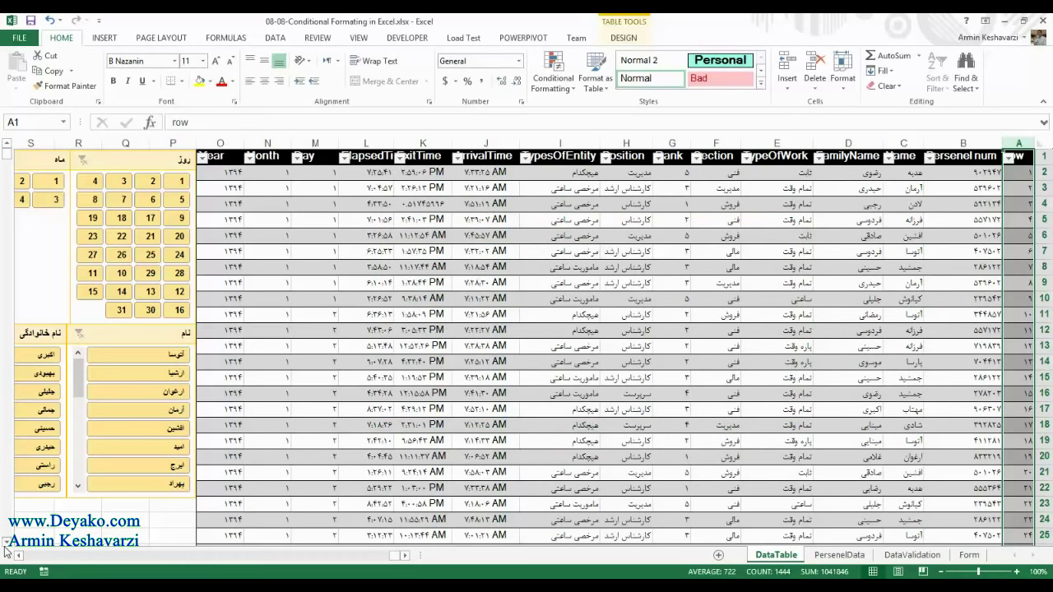
# Scroll down to review the yellow rows and select the first Day 3 row.
pyautogui.scroll(-1, 5, 550)
pyautogui.scroll(-1, 5, 550)
pyautogui.scroll(-1, 4, 549)
pyautogui.scroll(-1, 5, 549)
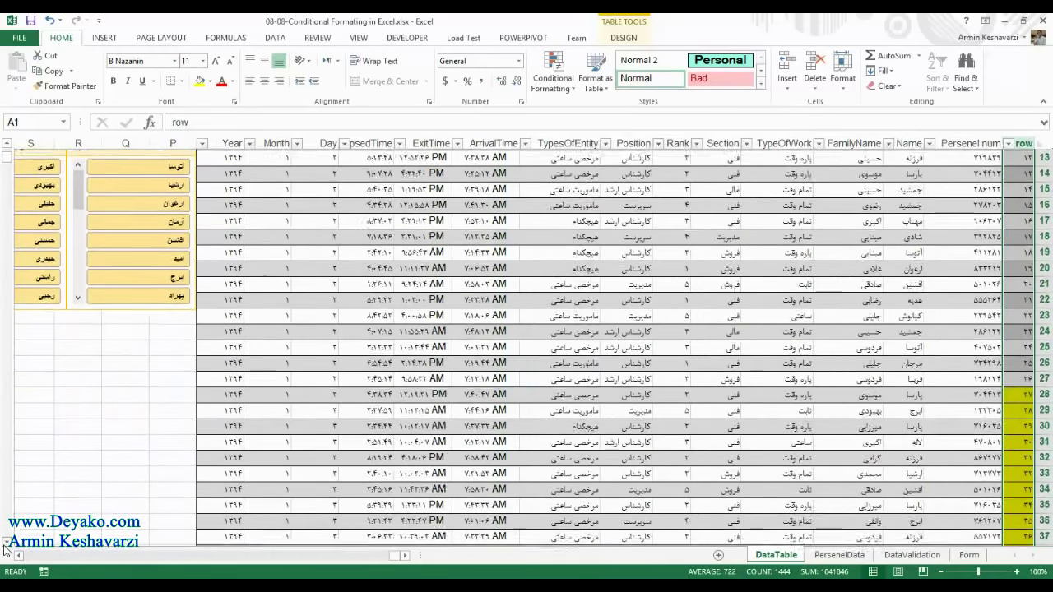
pyautogui.scroll(-1, 5, 549)
pyautogui.scroll(-1, 5, 549)
pyautogui.scroll(-1, 5, 549)
pyautogui.scroll(-1, 5, 550)
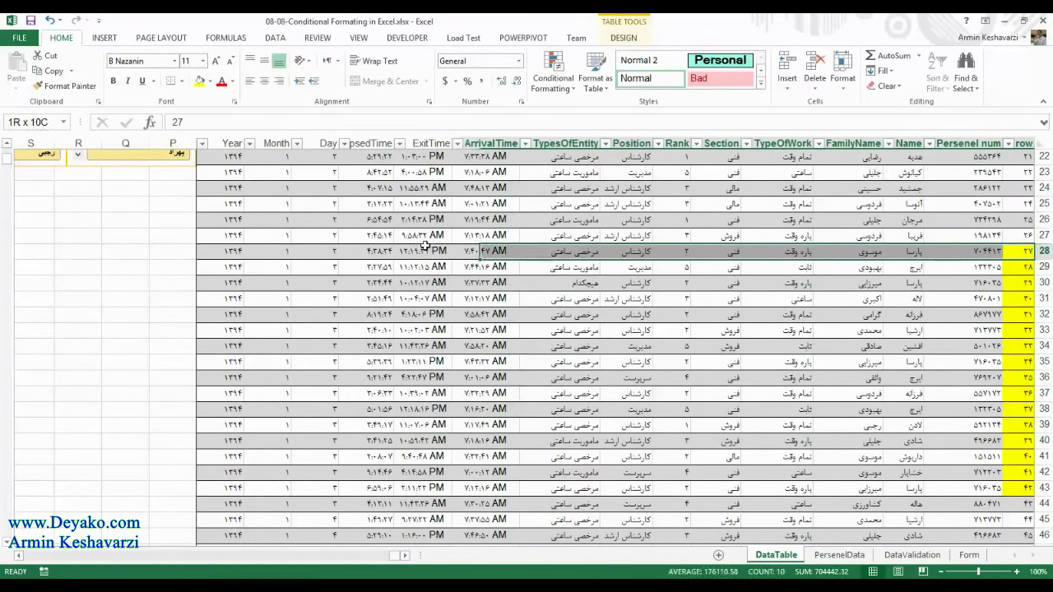
pyautogui.moveTo(1018, 250); pyautogui.dragTo(202, 251)
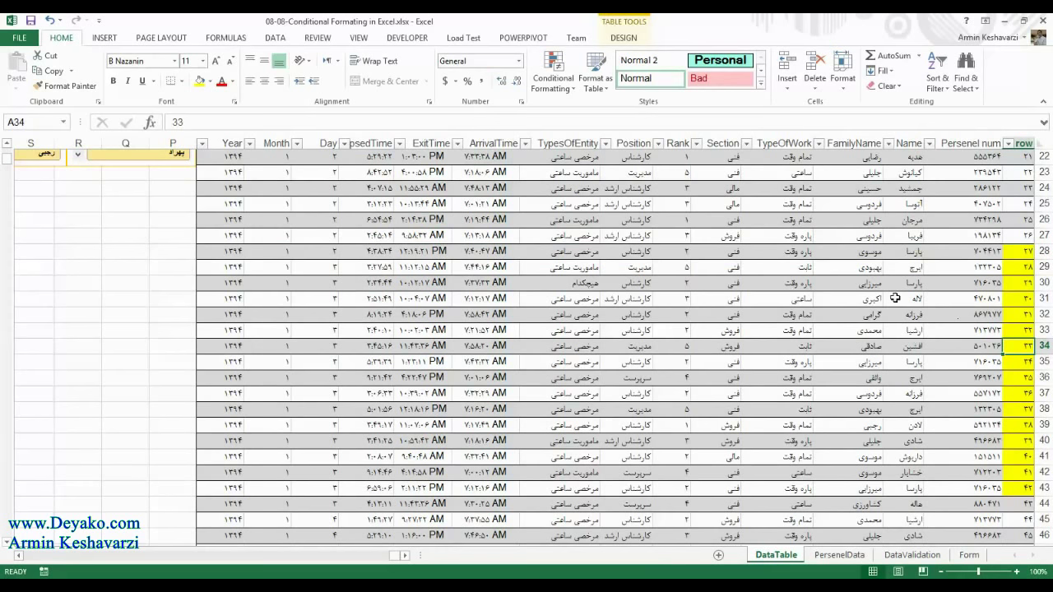
# Select all of column A and bring up Conditional Formatting.
pyautogui.moveTo(908, 297); pyautogui.dragTo(905, 148)
pyautogui.click(1021, 135)
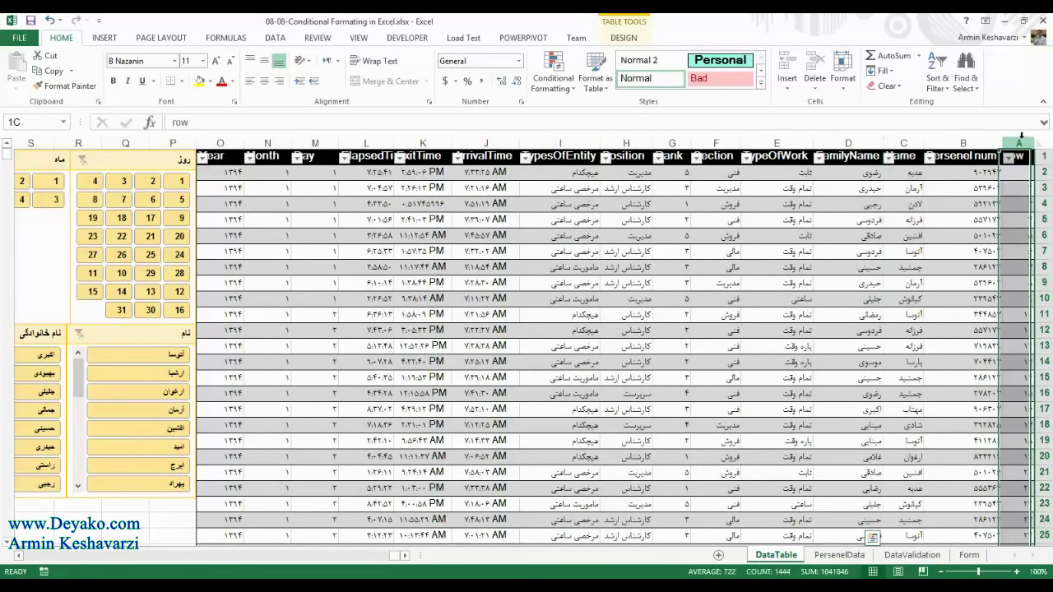
pyautogui.click(553, 74)
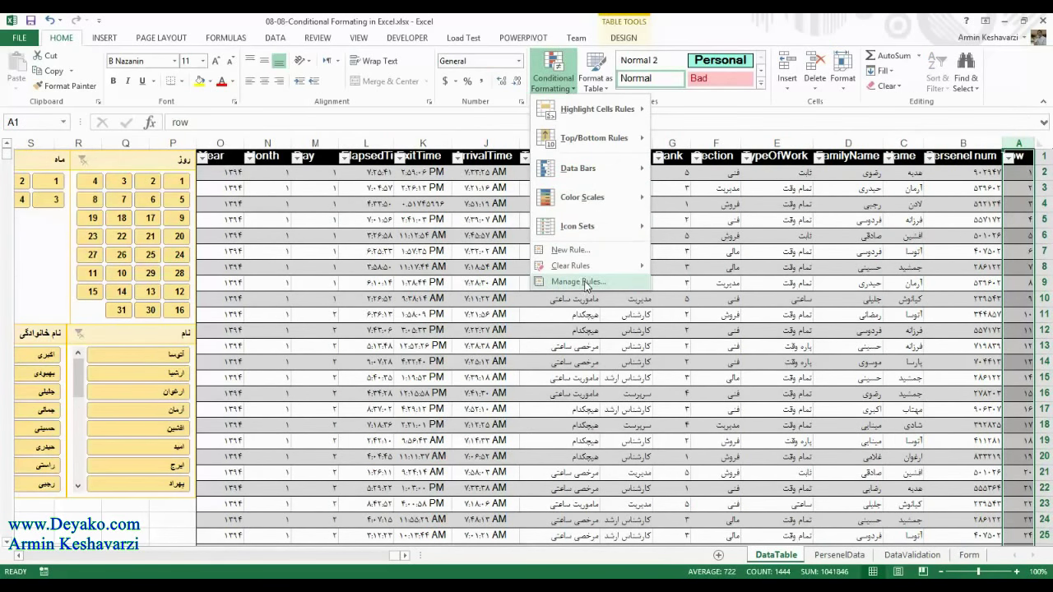
# List This Table's rules and change the Day 3 rule's range from =$A:$A to =$A:$O.
pyautogui.click(577, 281)
pyautogui.click(626, 306)
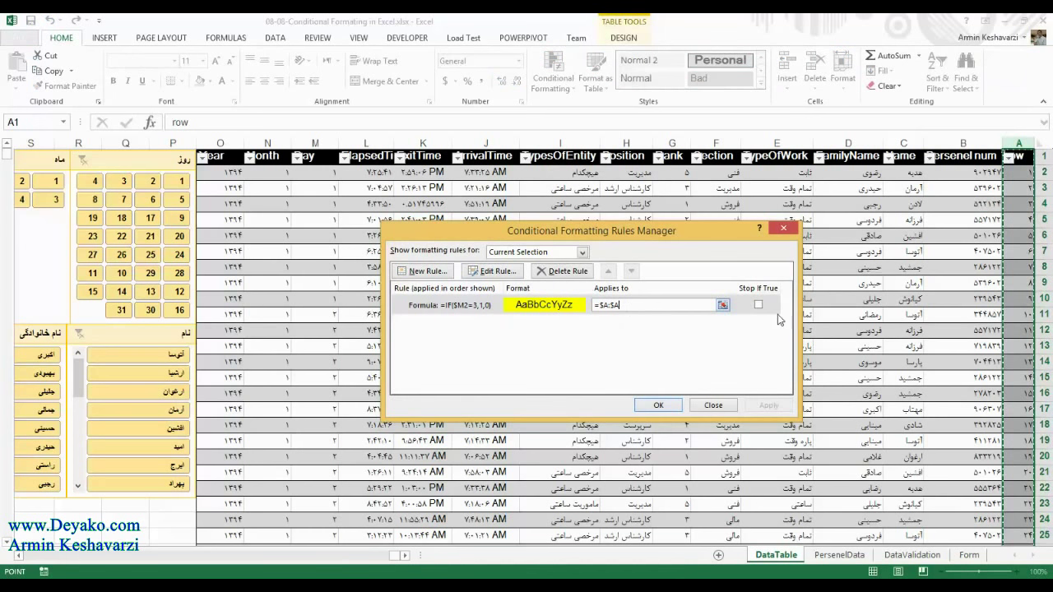
pyautogui.click(673, 469)
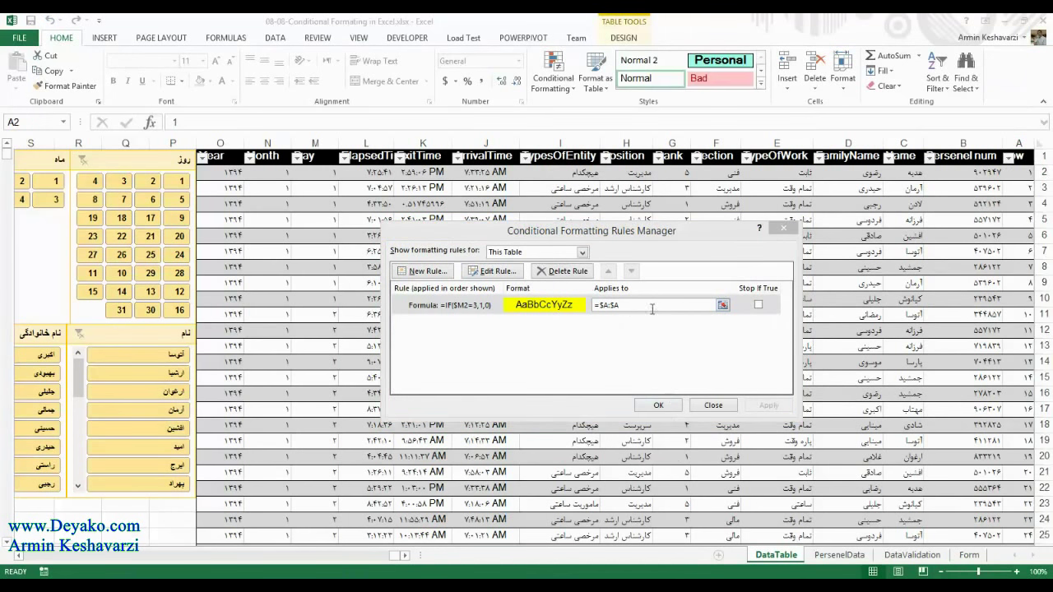
pyautogui.click(642, 304)
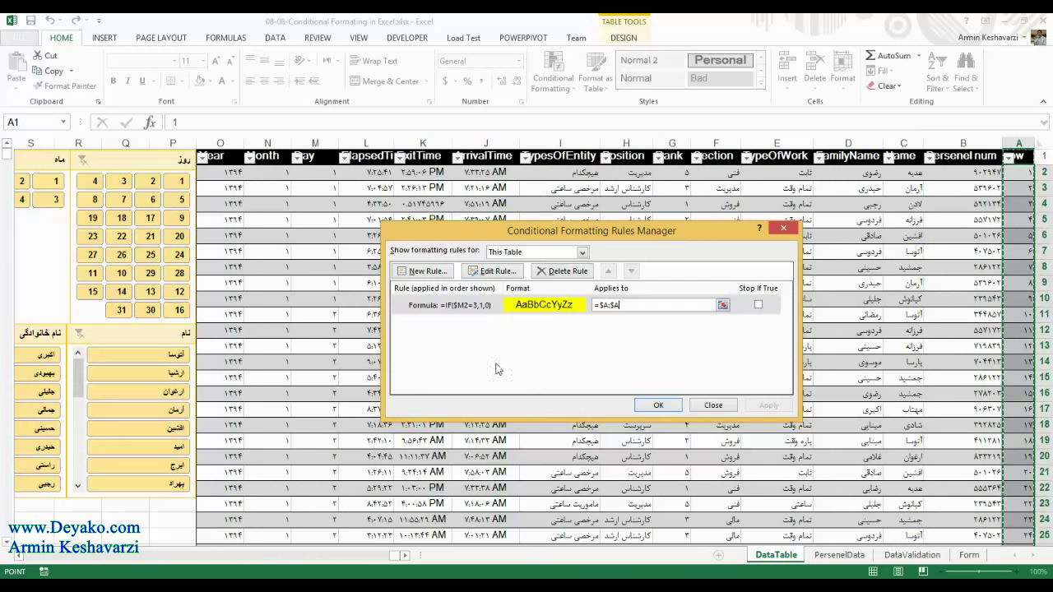
pyautogui.click(615, 305)
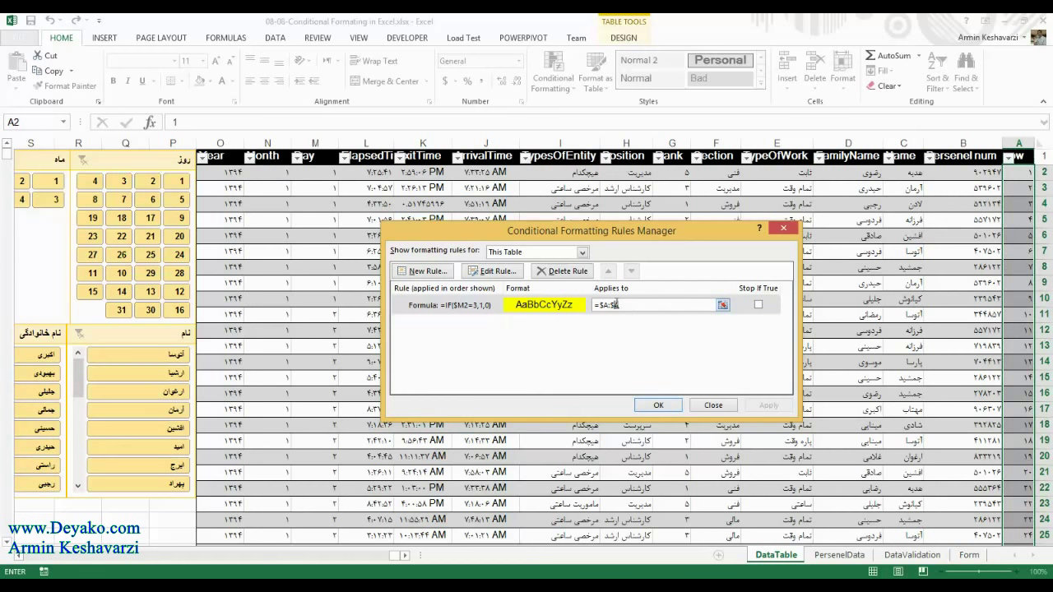
pyautogui.press('BackSpace')
pyautogui.write('O')
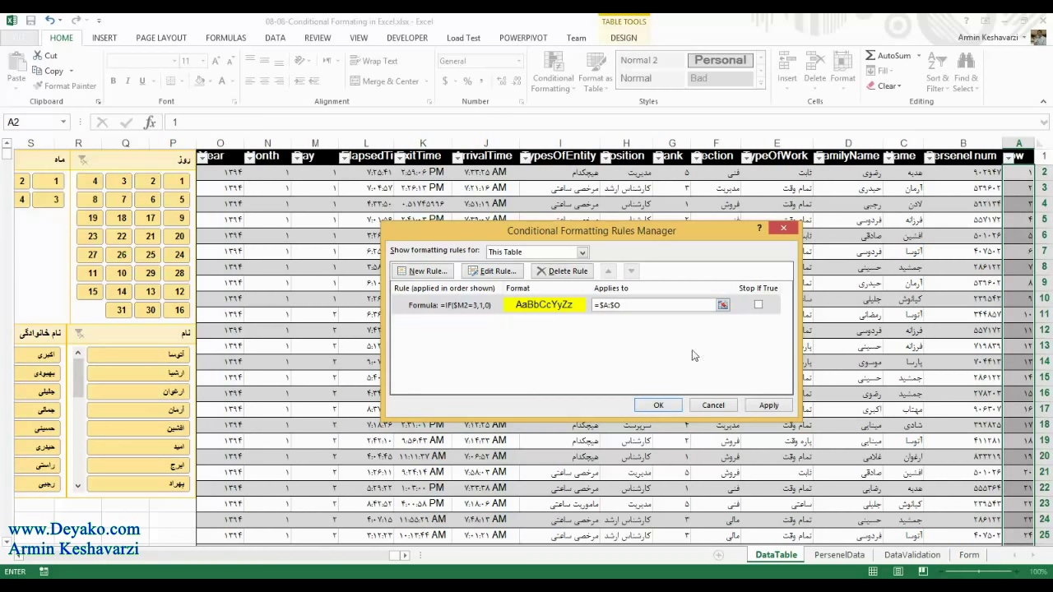
pyautogui.click(756, 406)
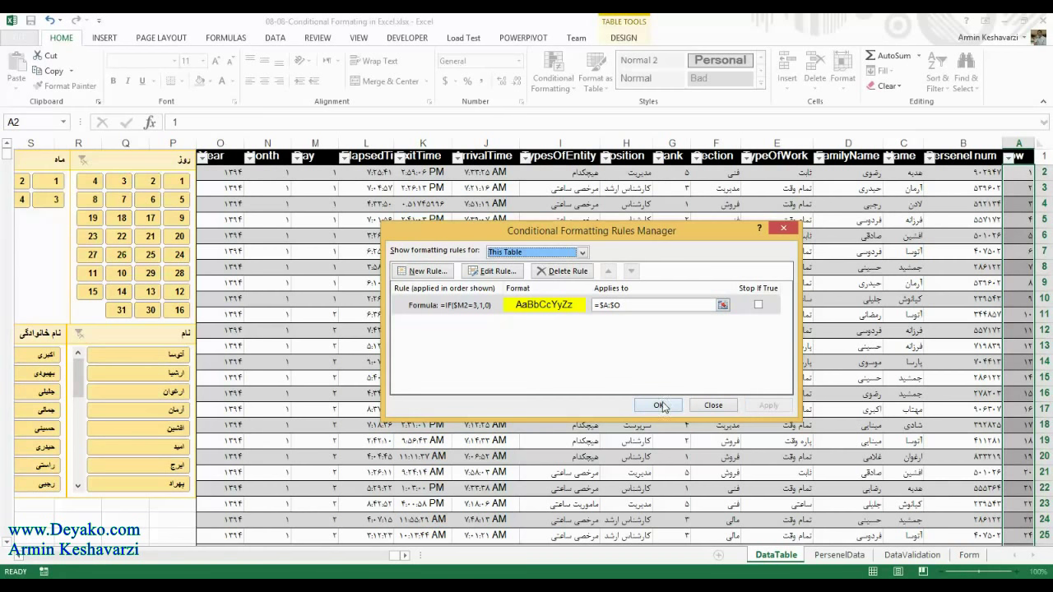
pyautogui.click(659, 405)
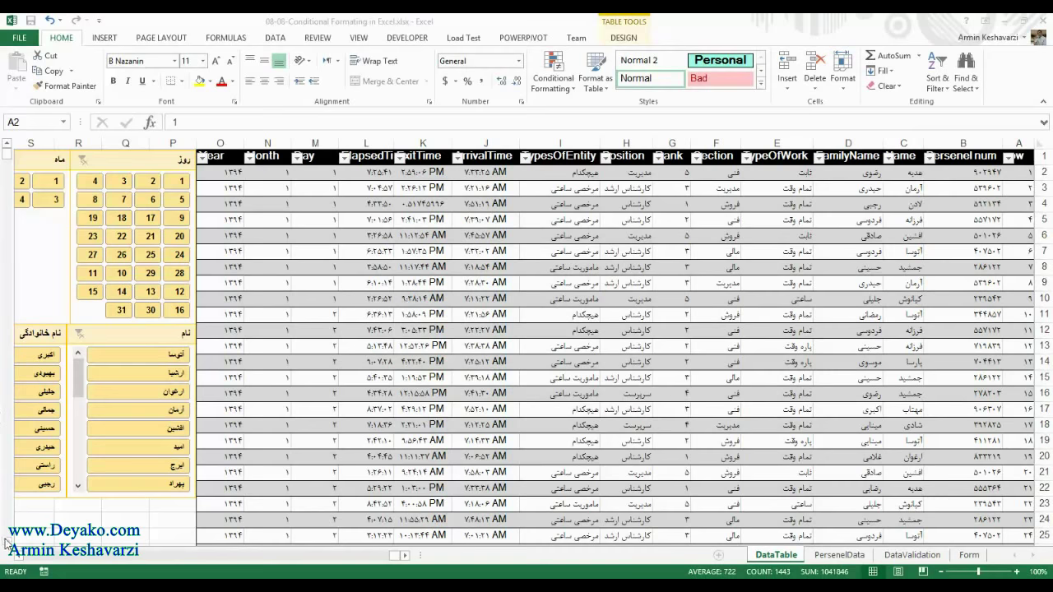
# Set the Day value in M42 to 2 and compare it with neighbouring Day values.
pyautogui.scroll(-3, 6, 545)
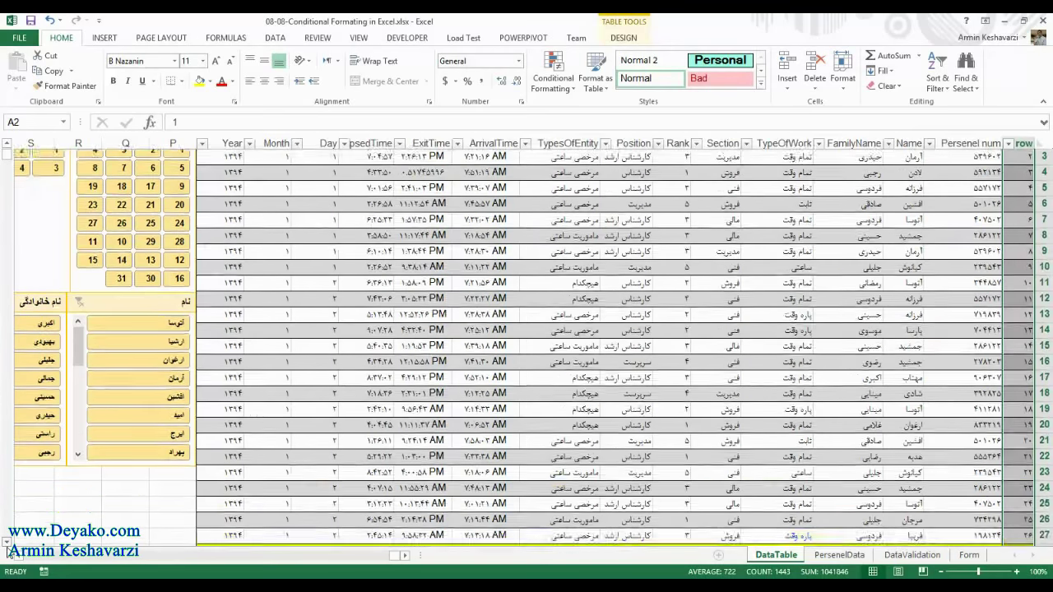
pyautogui.scroll(-3, 7, 551)
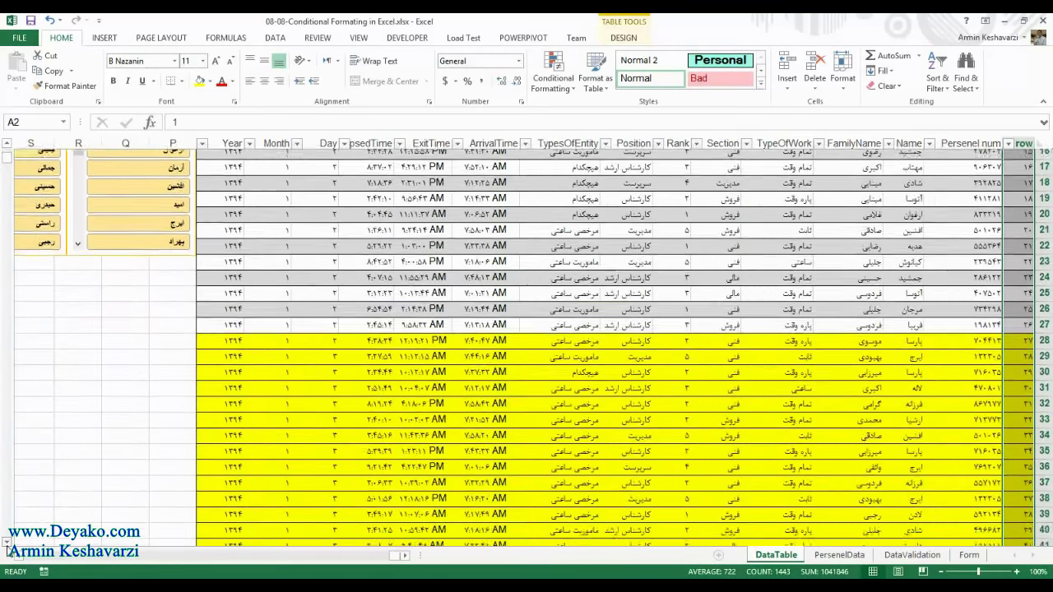
pyautogui.click(312, 330)
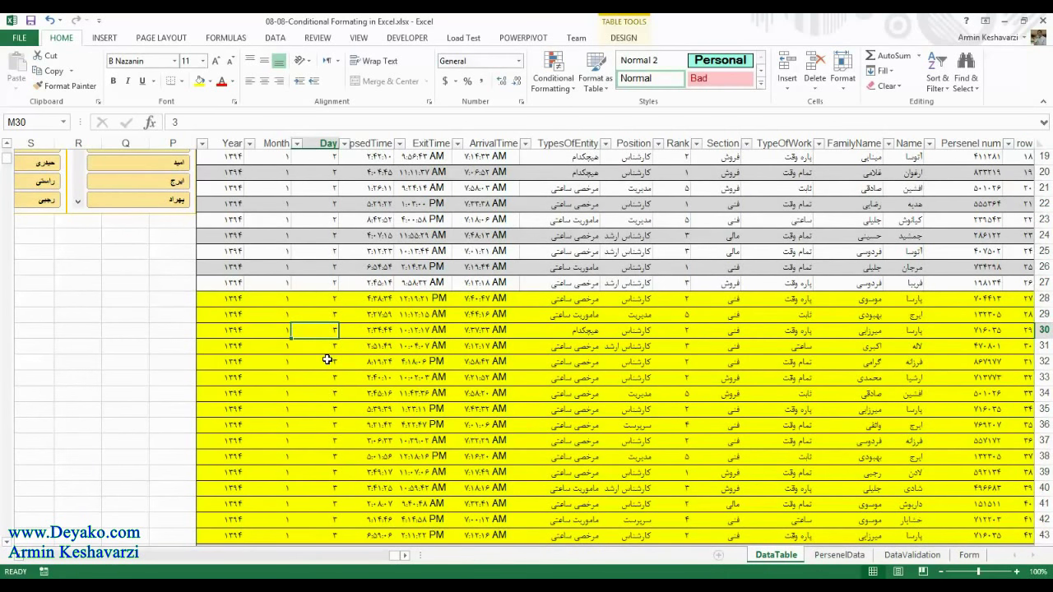
pyautogui.click(324, 440)
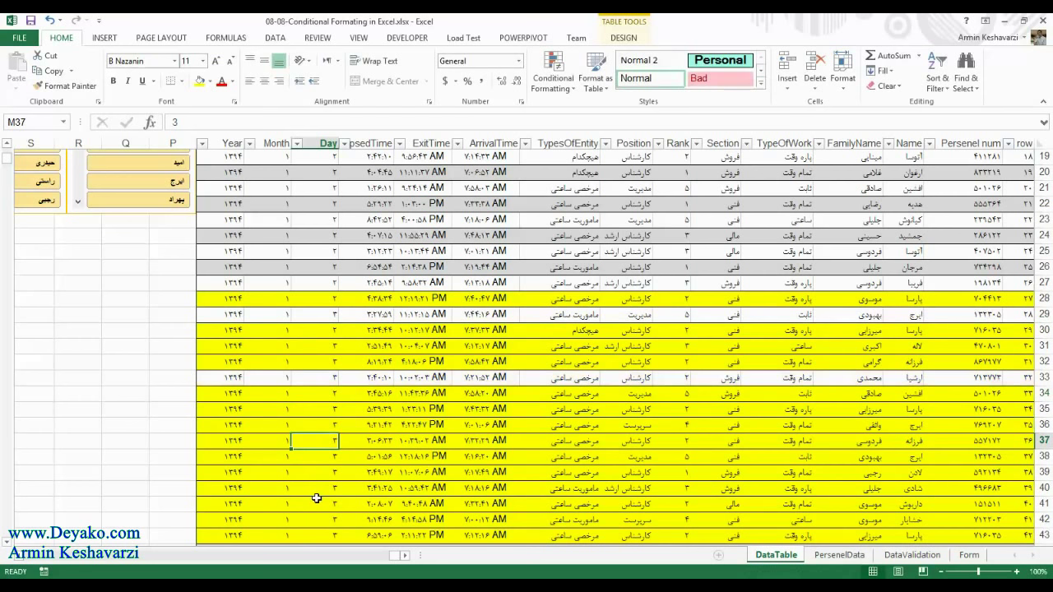
pyautogui.click(317, 513)
pyautogui.write('2')
pyautogui.click(375, 454)
pyautogui.click(329, 519)
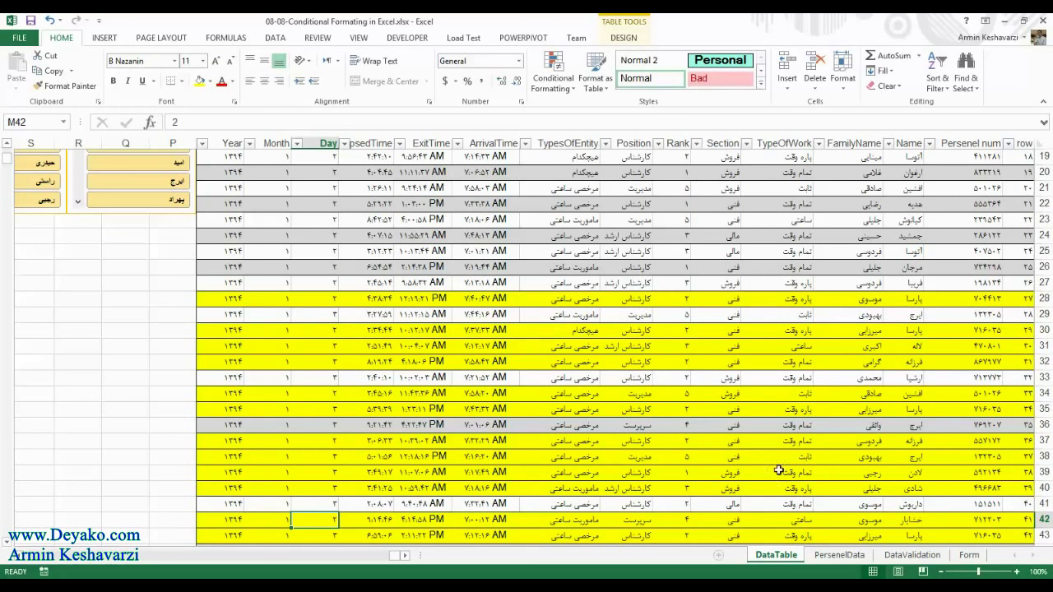
pyautogui.click(318, 456)
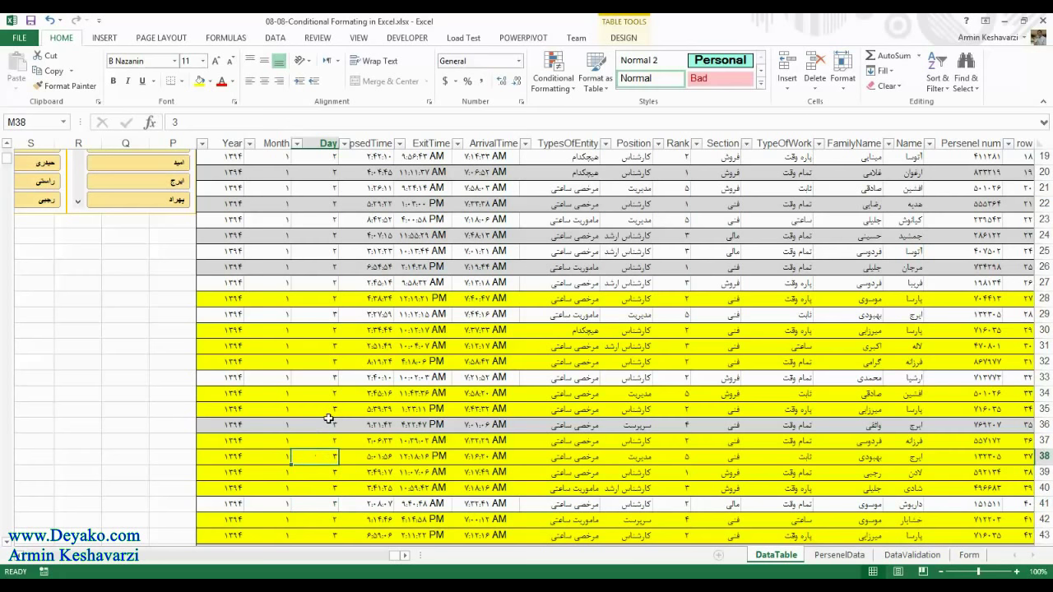
pyautogui.click(317, 521)
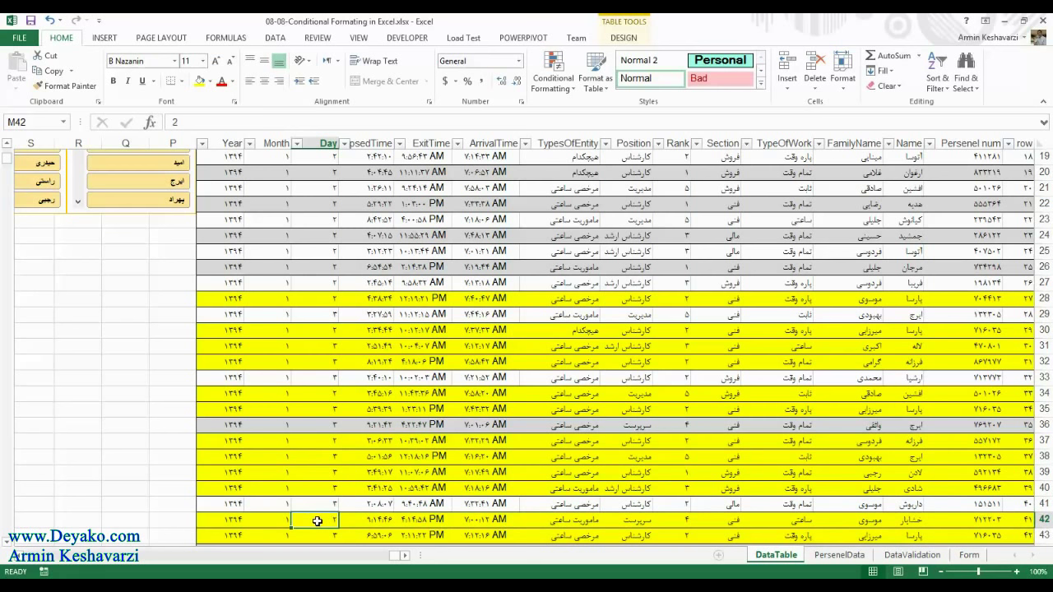
# Select the table's row column and bring up the conditional formatting rules manager.
pyautogui.moveTo(317, 520); pyautogui.dragTo(1028, 520)
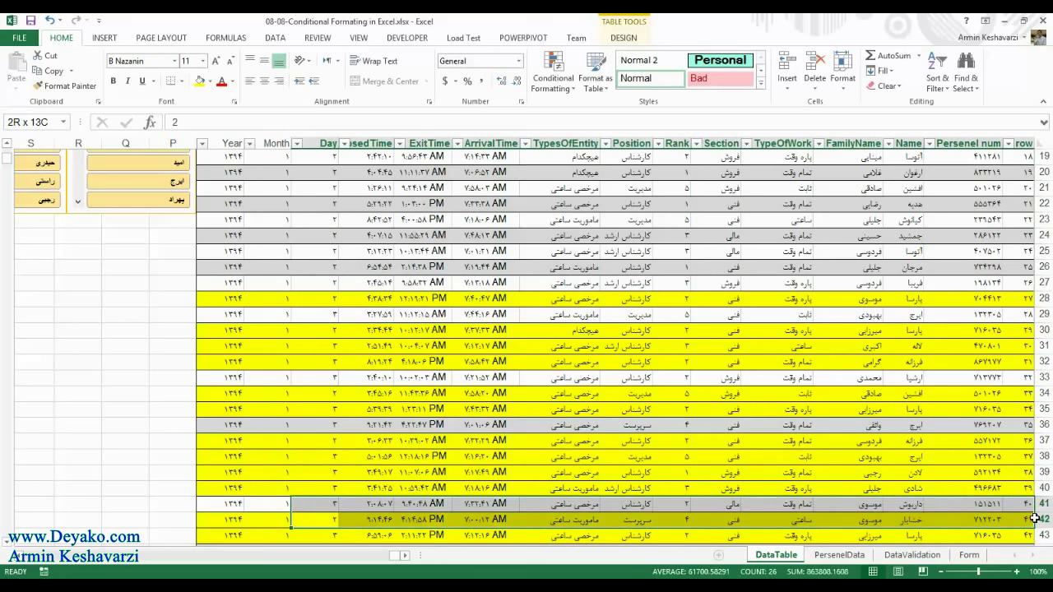
pyautogui.click(334, 505)
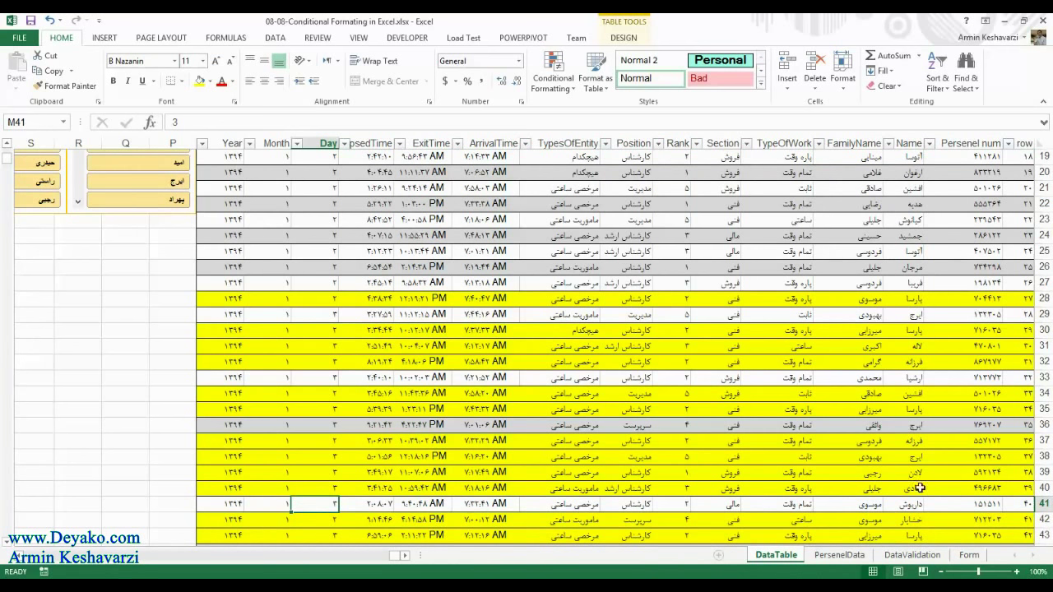
pyautogui.moveTo(999, 203); pyautogui.dragTo(1028, 203)
pyautogui.click(1020, 139)
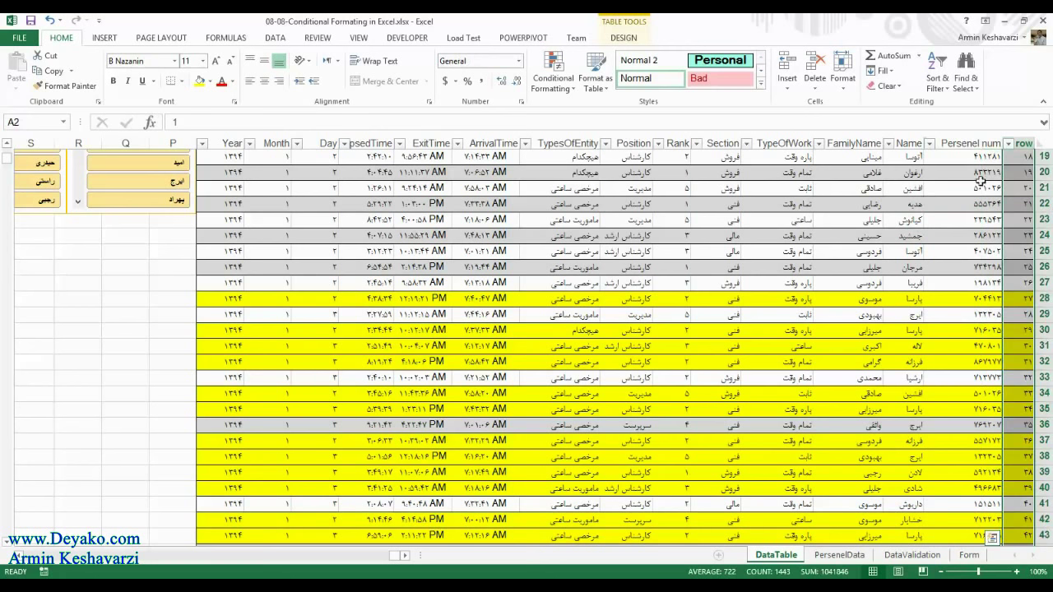
pyautogui.click(564, 59)
pyautogui.click(568, 281)
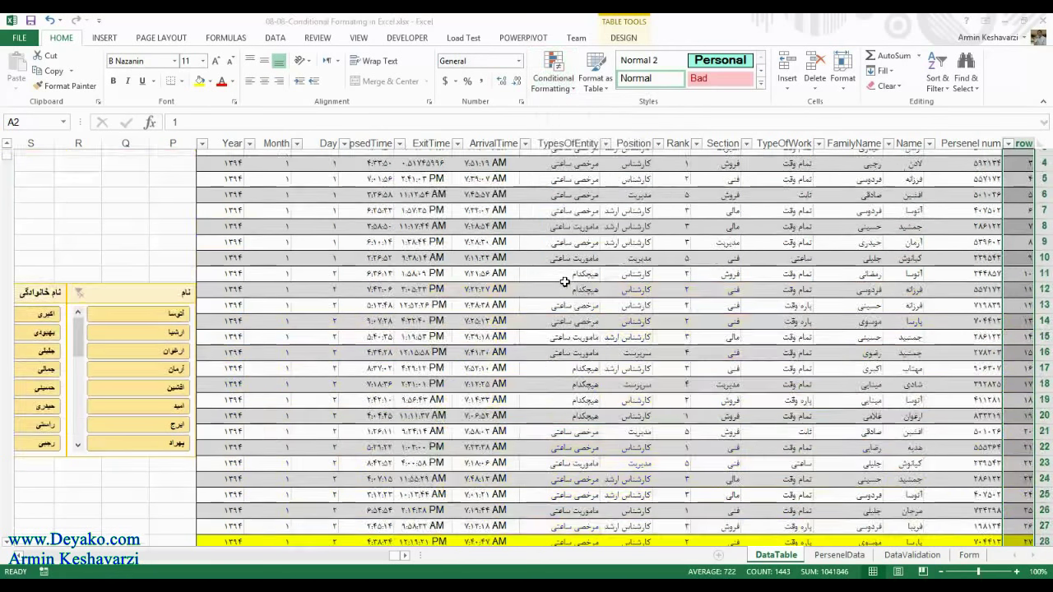
# Change the Day highlight rule's formula to =IF($M1=3,1,0) and close the rules manager.
pyautogui.click(496, 273)
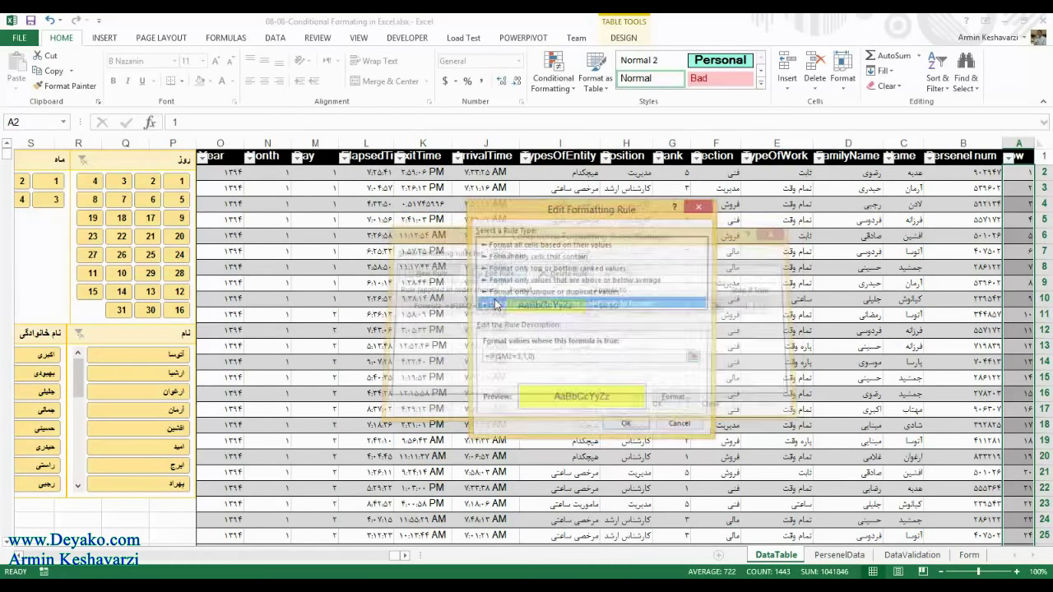
pyautogui.click(514, 357)
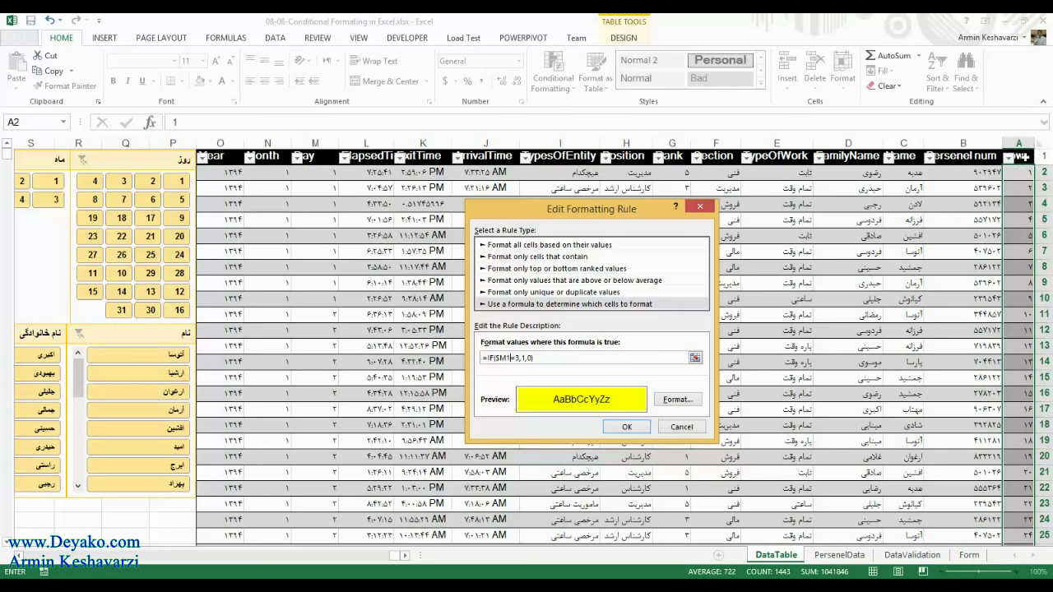
pyautogui.write('1')
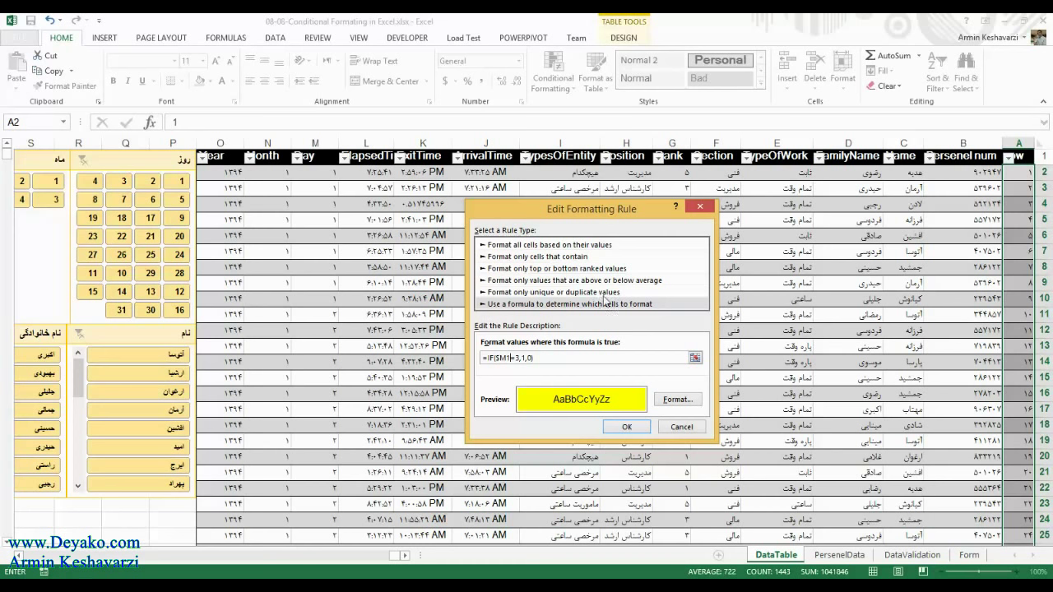
pyautogui.click(627, 428)
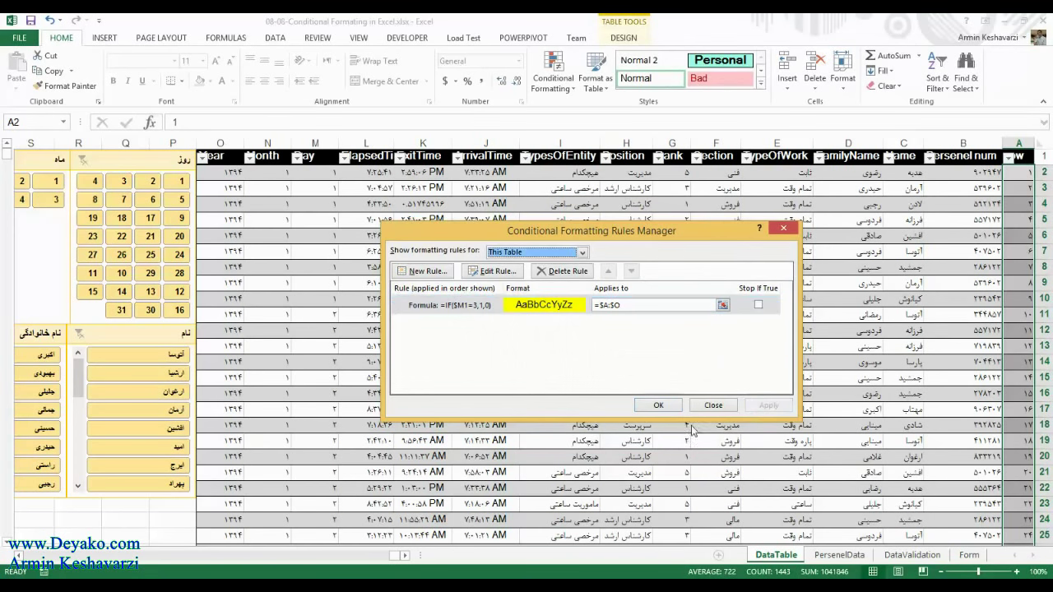
pyautogui.click(658, 405)
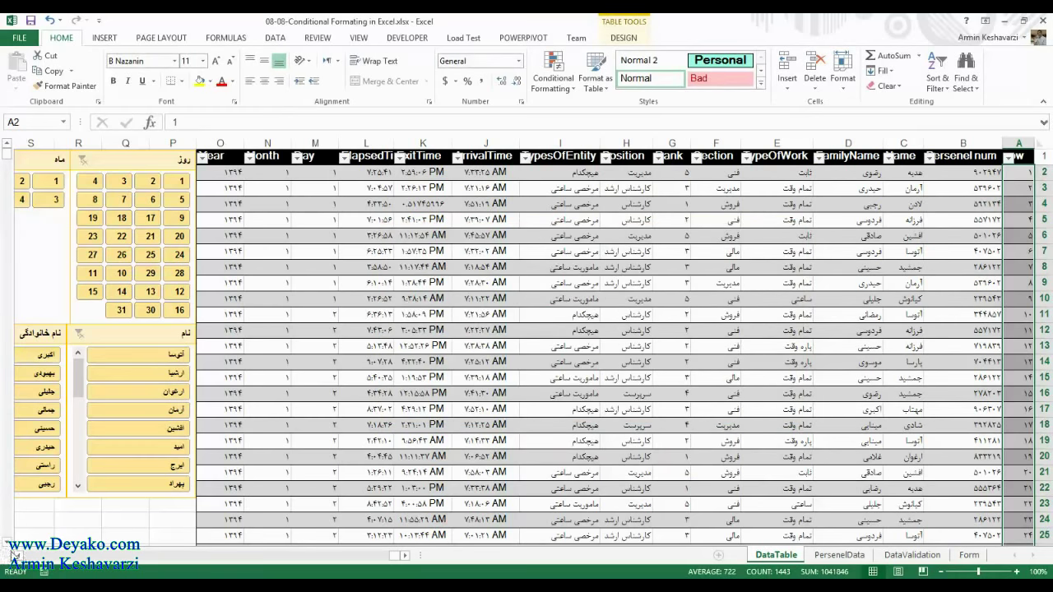
# Check the Day values of rows 31 to 36 against the yellow highlighting.
pyautogui.click(7, 544)
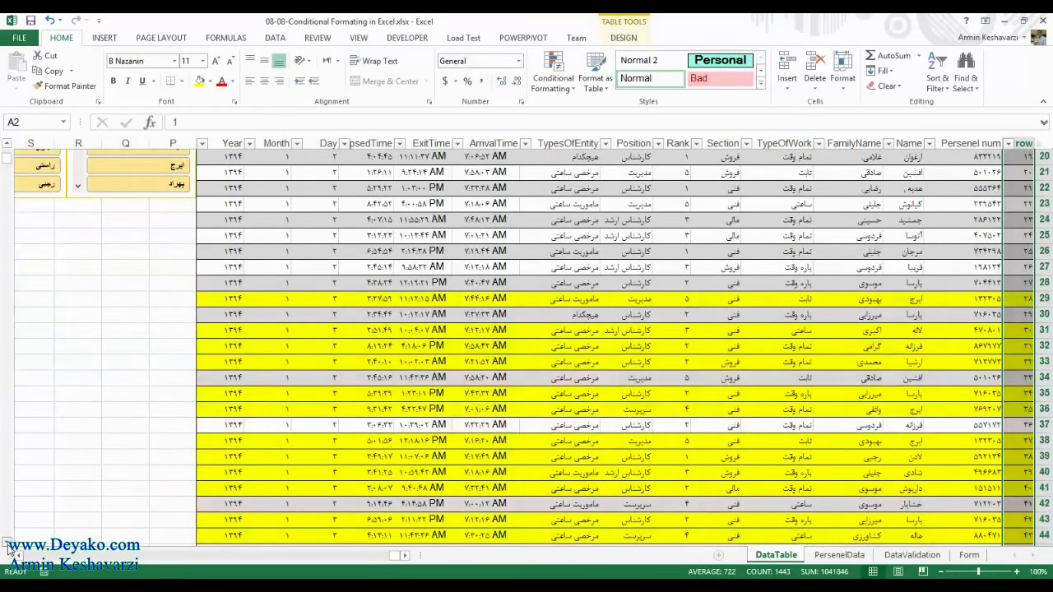
pyautogui.click(8, 544)
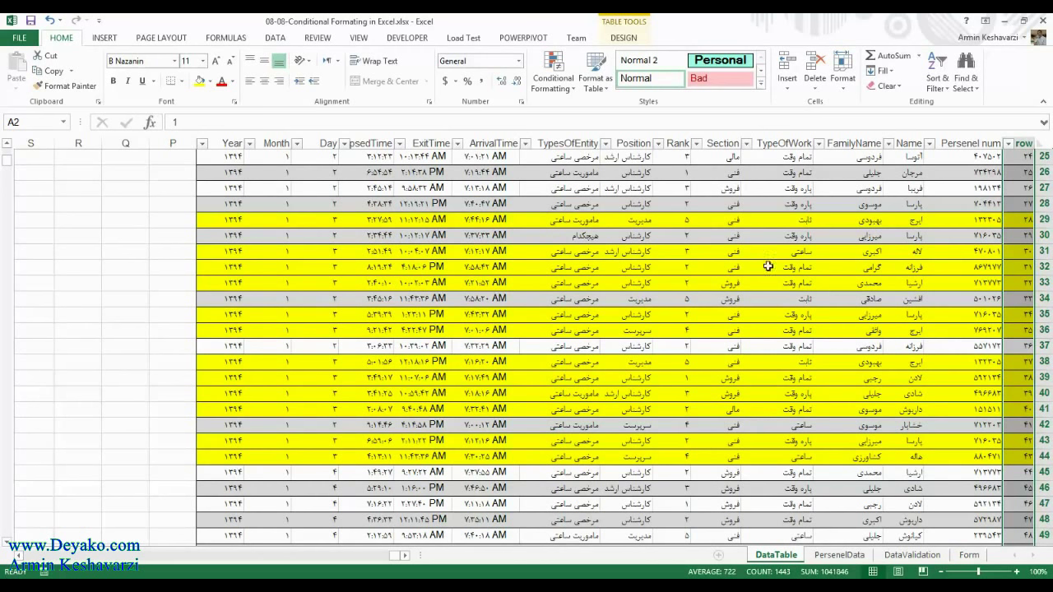
pyautogui.click(888, 253)
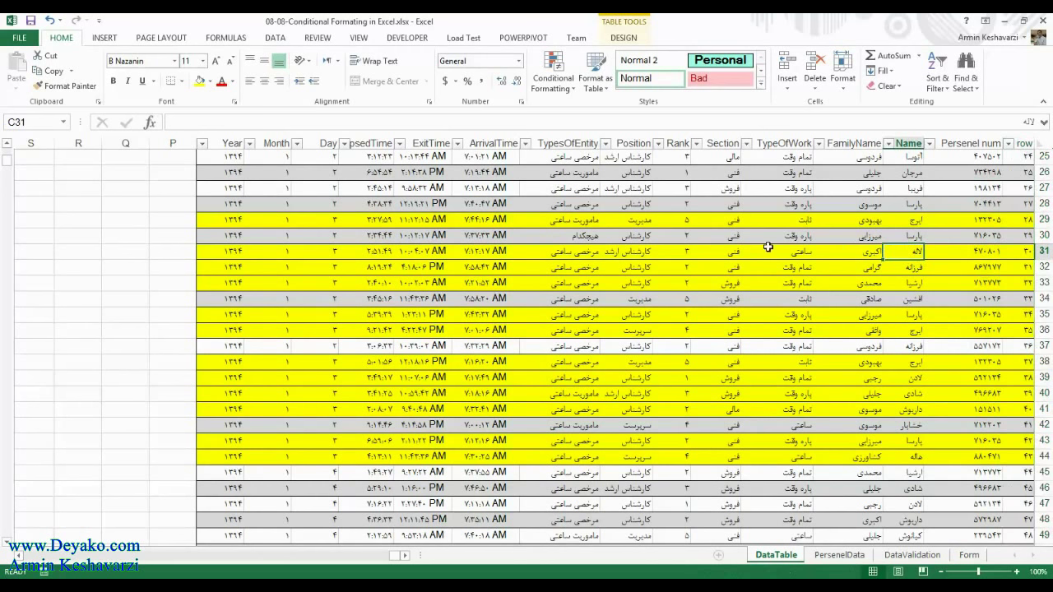
pyautogui.click(317, 297)
pyautogui.click(324, 352)
pyautogui.click(319, 436)
pyautogui.click(333, 329)
pyautogui.click(329, 297)
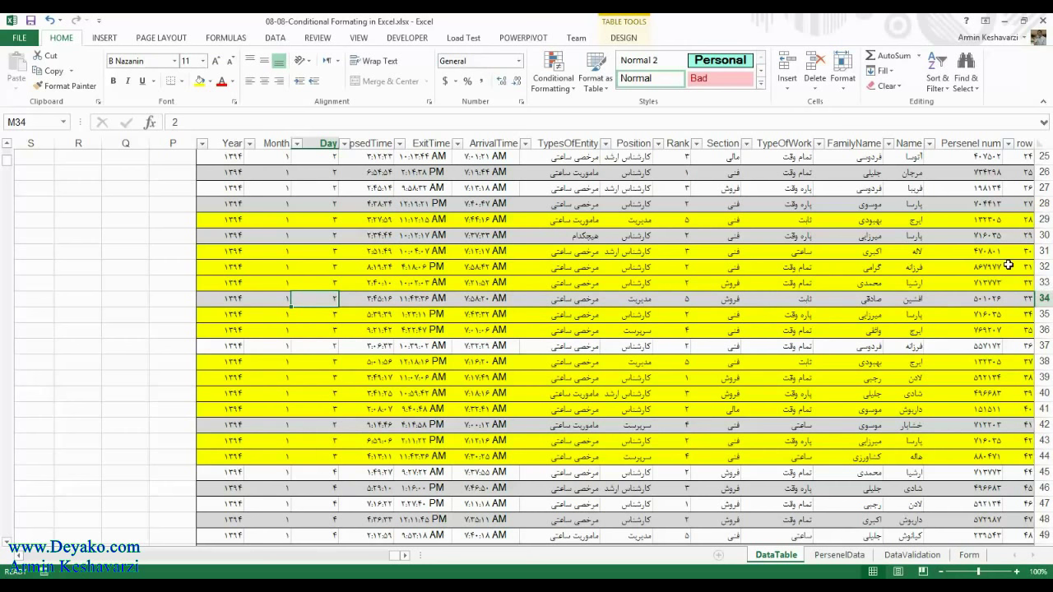
pyautogui.click(327, 254)
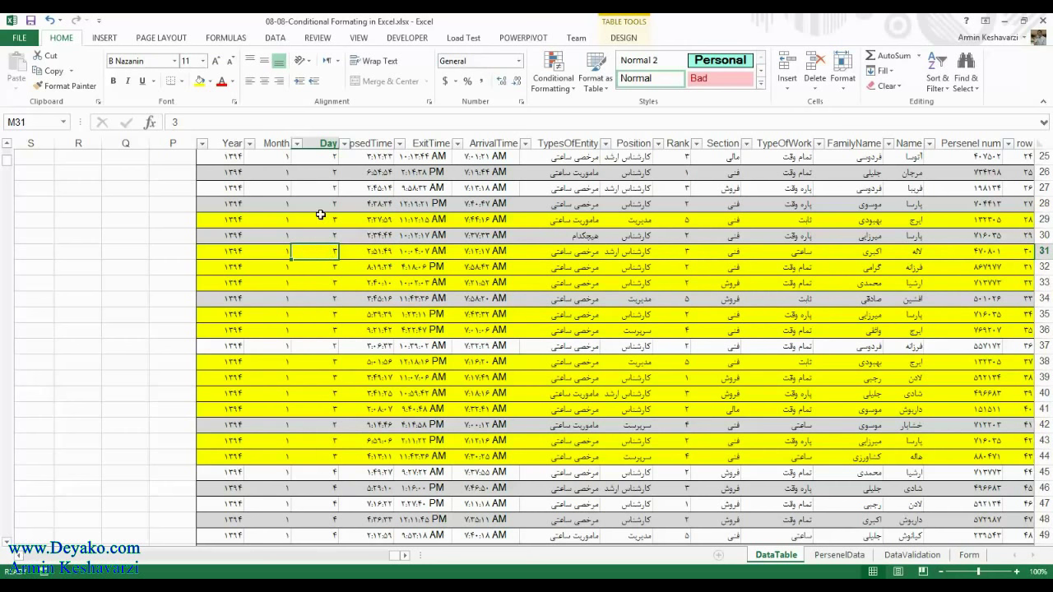
# Select the Day values from row 12 to 31, then go to the Form sheet.
pyautogui.moveTo(320, 247); pyautogui.dragTo(371, 168)
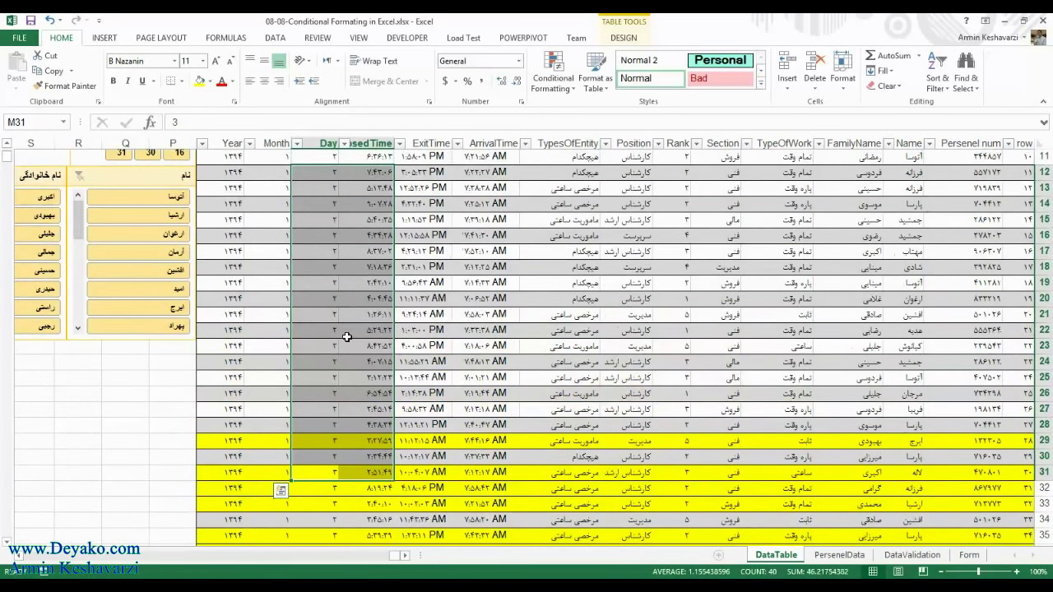
pyautogui.click(459, 329)
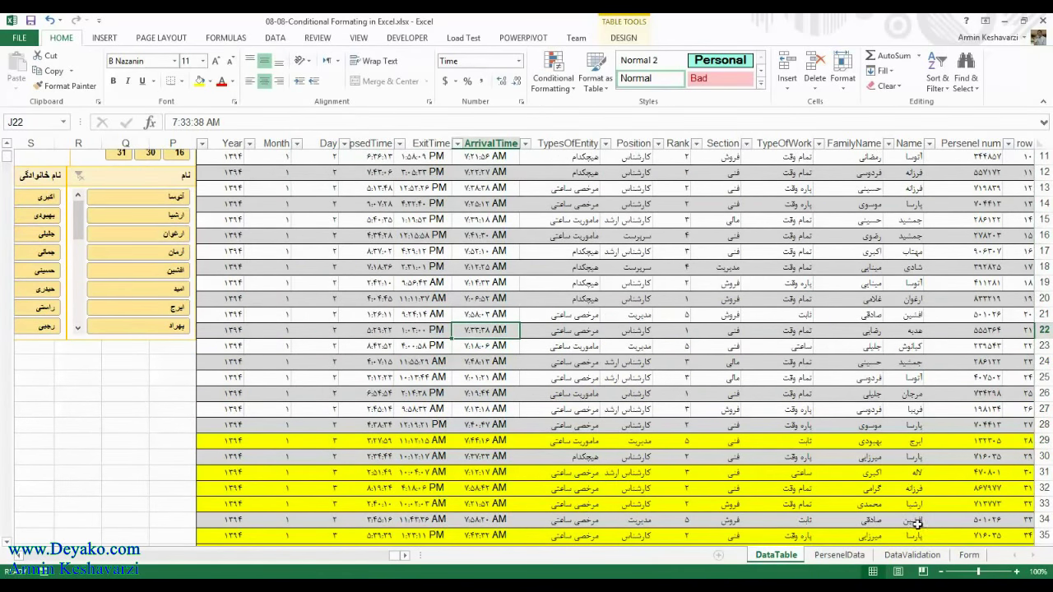
pyautogui.click(969, 555)
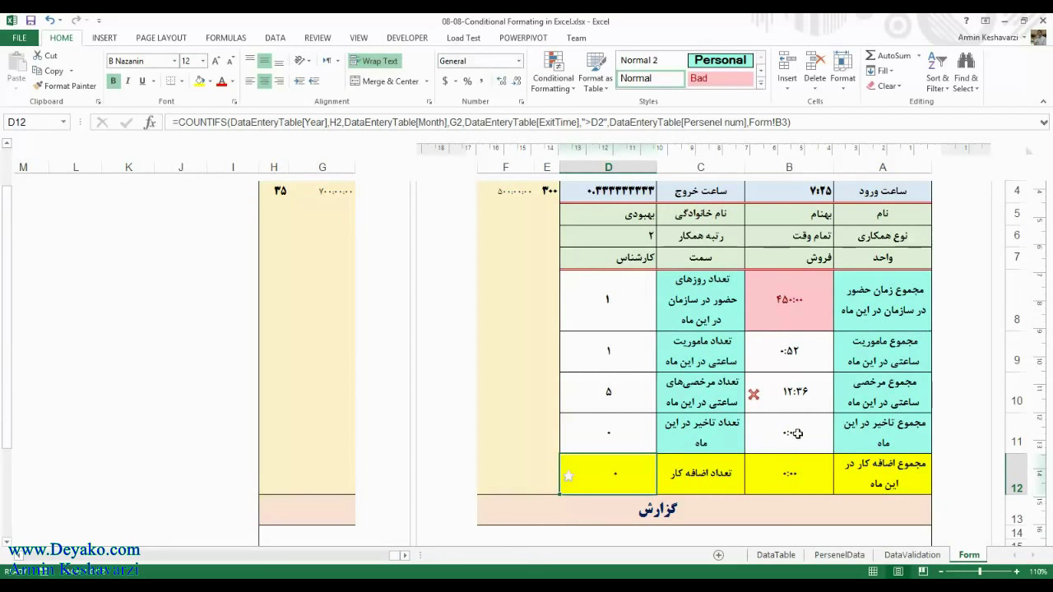
# Select the overtime row A12:D12 and inspect the COUNTIFS formula in D9.
pyautogui.click(883, 473)
pyautogui.scroll(-2, 882, 473)
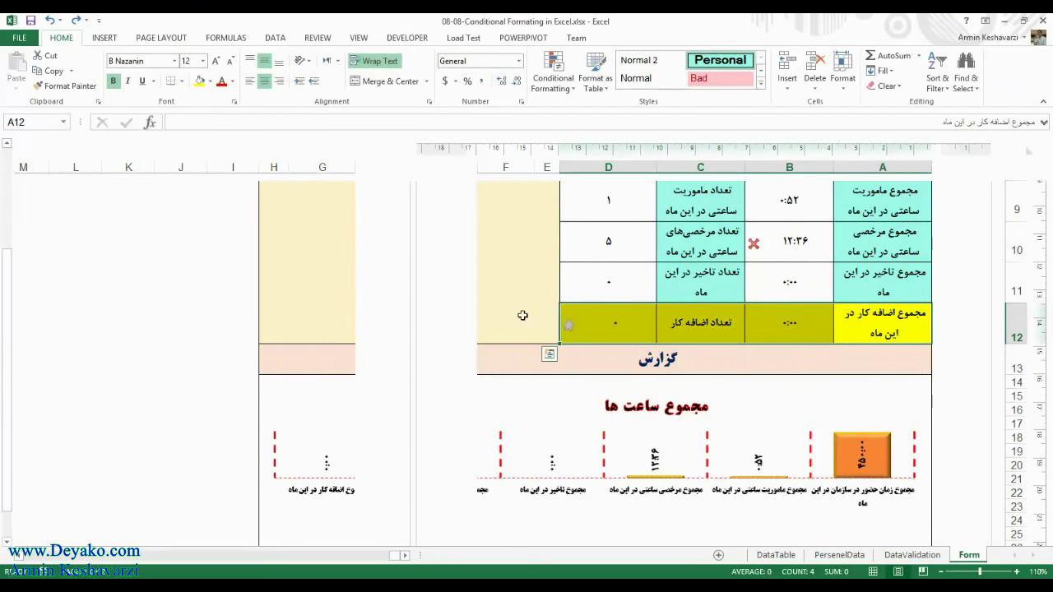
pyautogui.moveTo(891, 312); pyautogui.dragTo(571, 326)
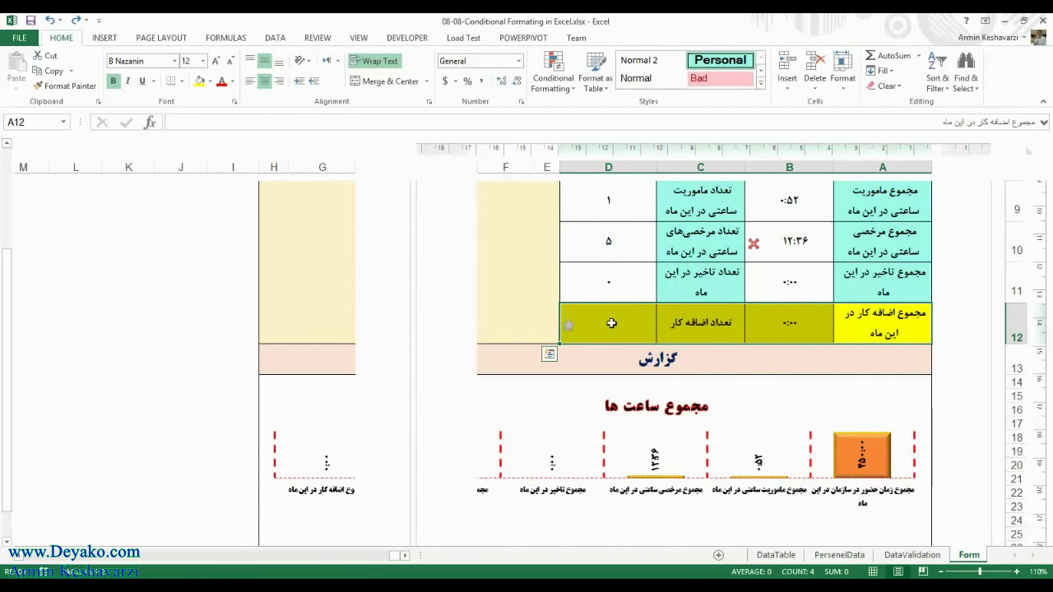
pyautogui.click(614, 198)
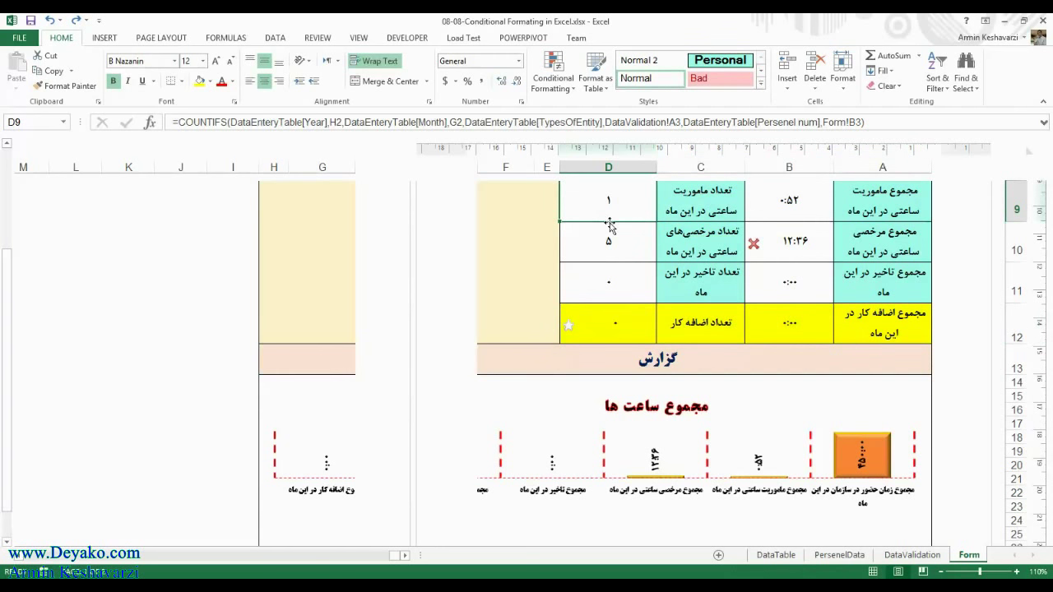
# Select the form cells down to D8 and bring up Conditional Formatting.
pyautogui.moveTo(881, 327)
pyautogui.mouseDown()
pyautogui.moveTo(862, 200)
pyautogui.moveTo(718, 325)
pyautogui.mouseUp()
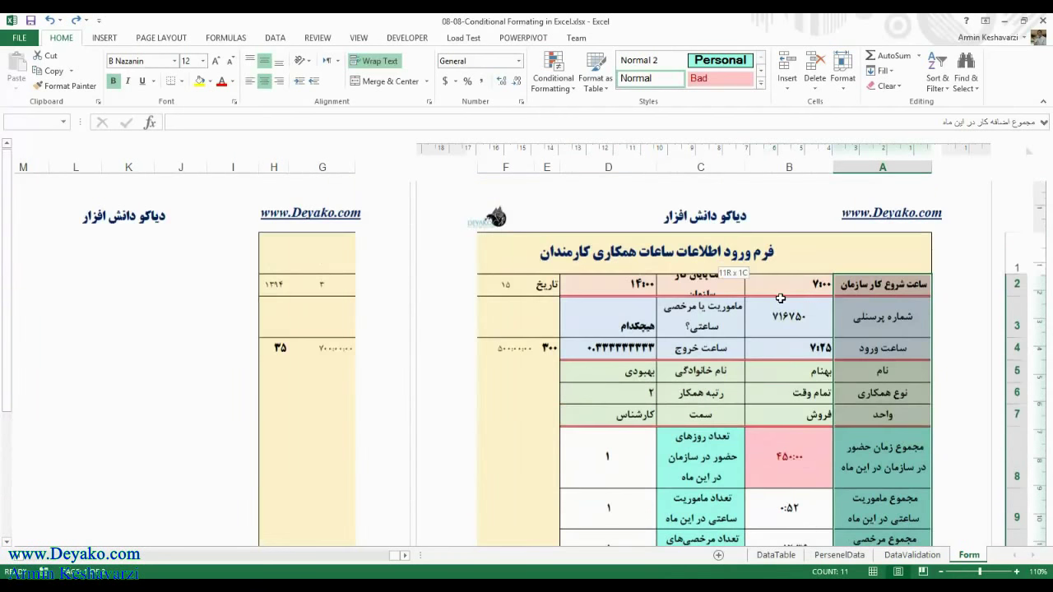
pyautogui.moveTo(717, 326)
pyautogui.mouseDown()
pyautogui.moveTo(629, 516)
pyautogui.moveTo(617, 468)
pyautogui.mouseUp()
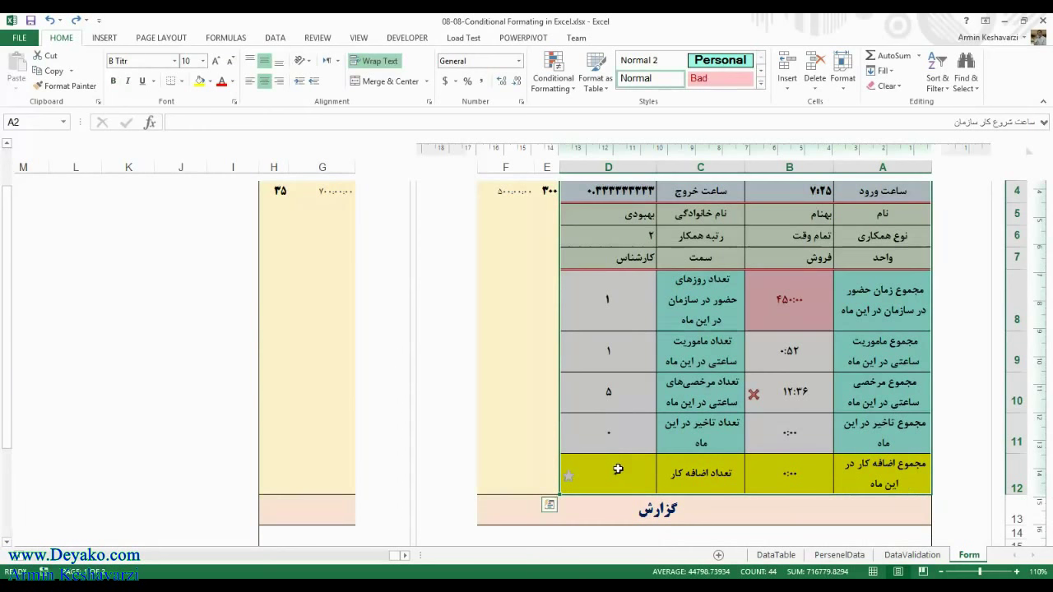
pyautogui.click(608, 303)
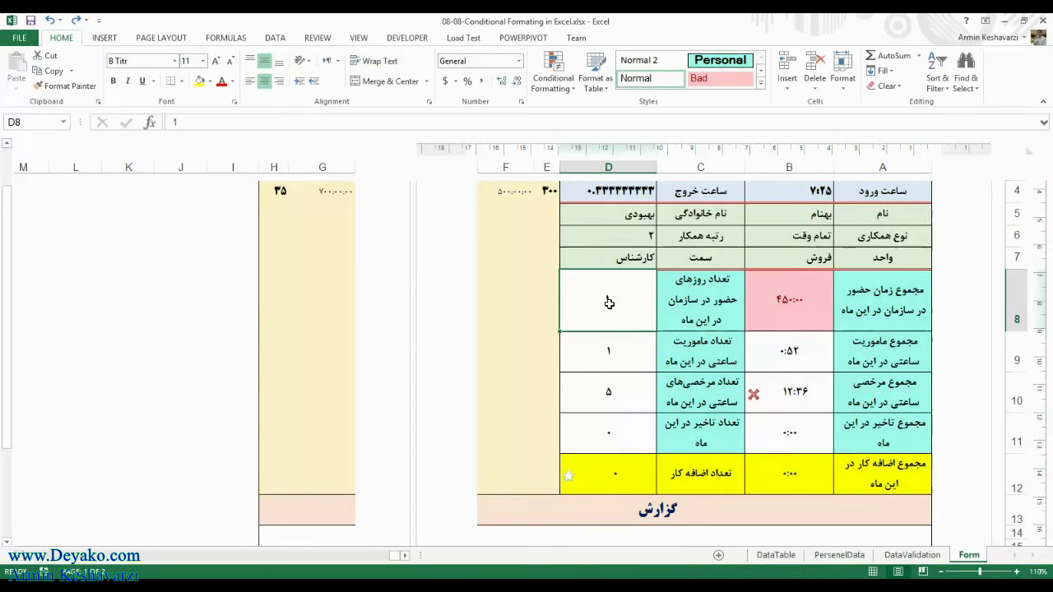
pyautogui.click(552, 78)
pyautogui.click(621, 480)
pyautogui.click(621, 477)
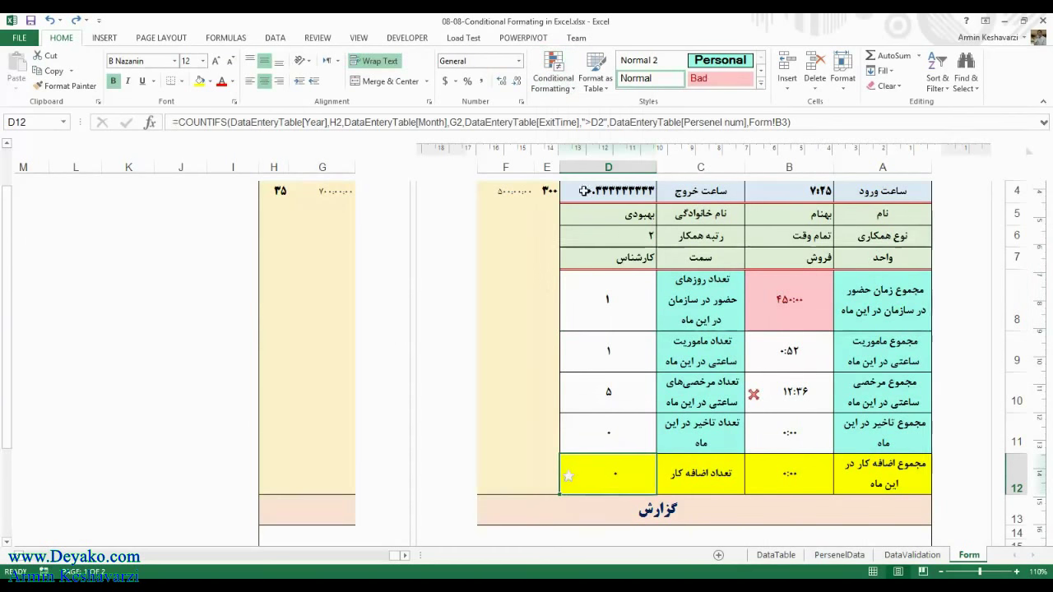
# Change the D8=1 rule's range from $A$12:$D$12 to $A$1:$D$12 and apply it.
pyautogui.click(551, 78)
pyautogui.click(576, 283)
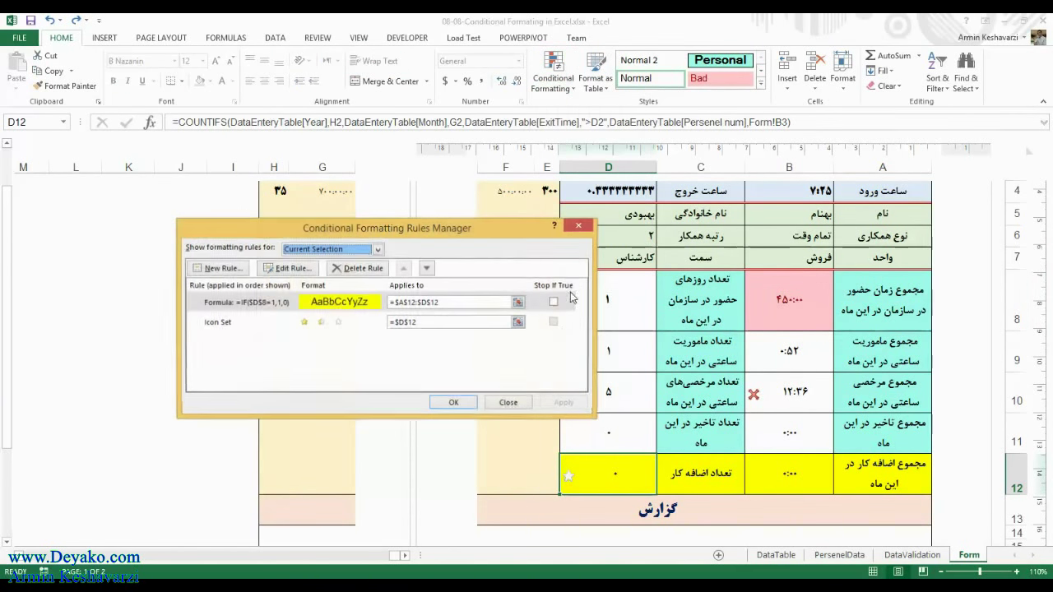
pyautogui.click(413, 301)
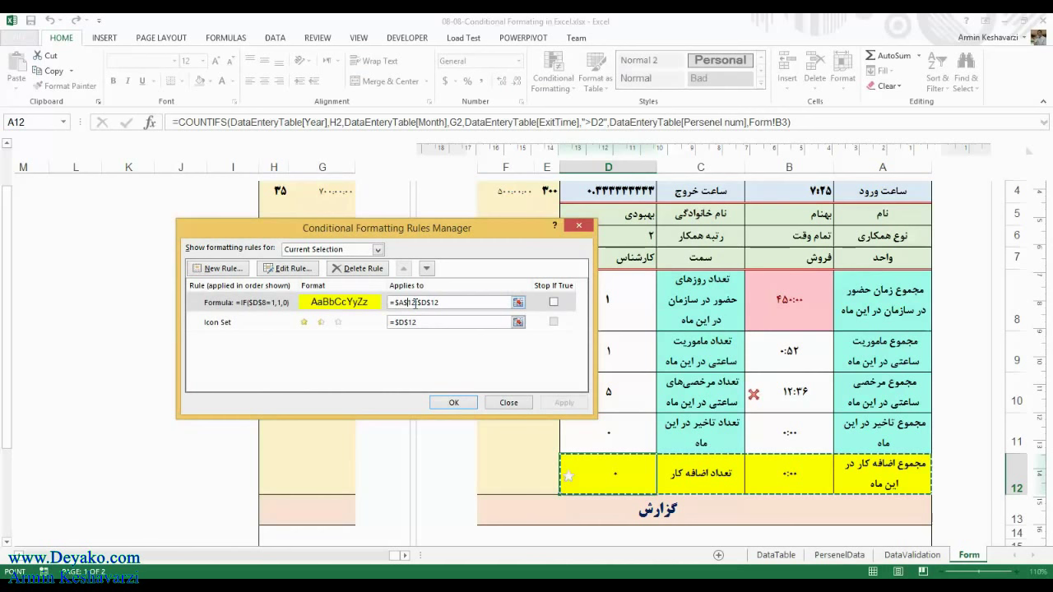
pyautogui.click(426, 304)
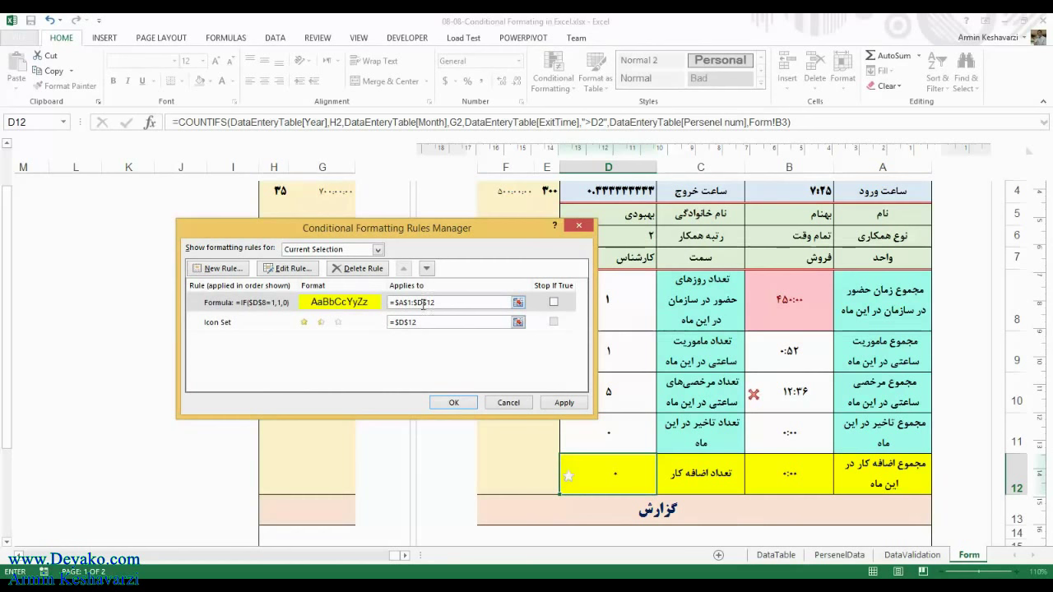
pyautogui.click(564, 404)
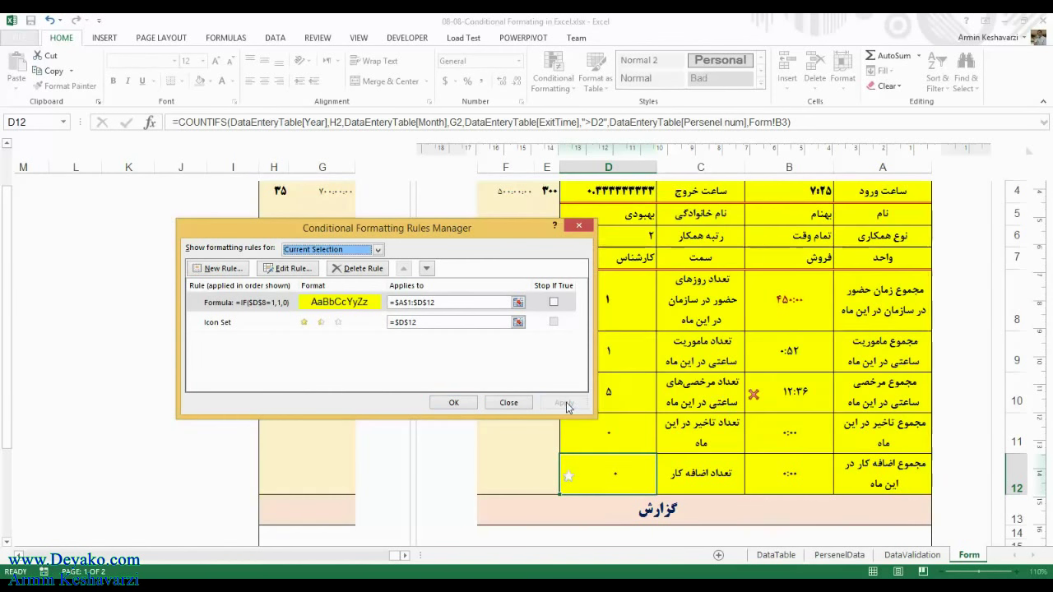
pyautogui.click(459, 403)
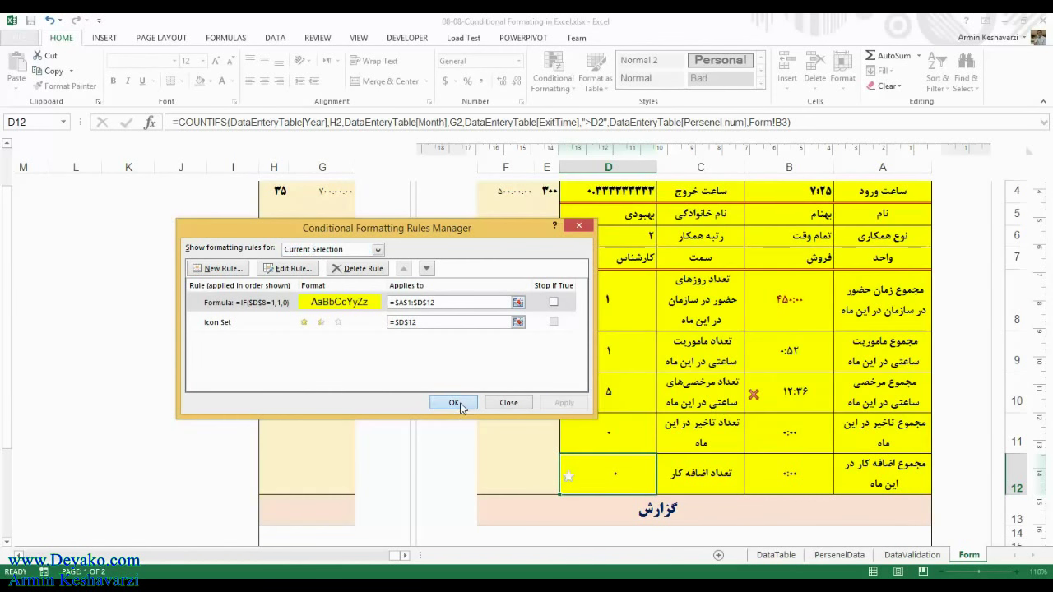
pyautogui.moveTo(608, 473); pyautogui.dragTo(789, 300)
pyautogui.scroll(3, 673, 460)
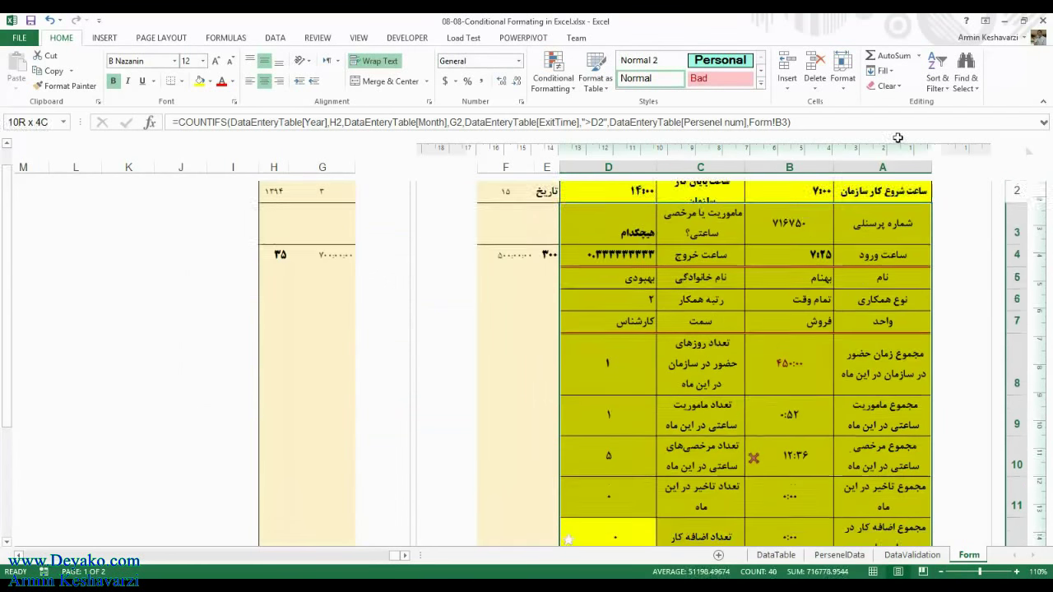
pyautogui.click(590, 461)
pyautogui.write('2')
pyautogui.press('Return')
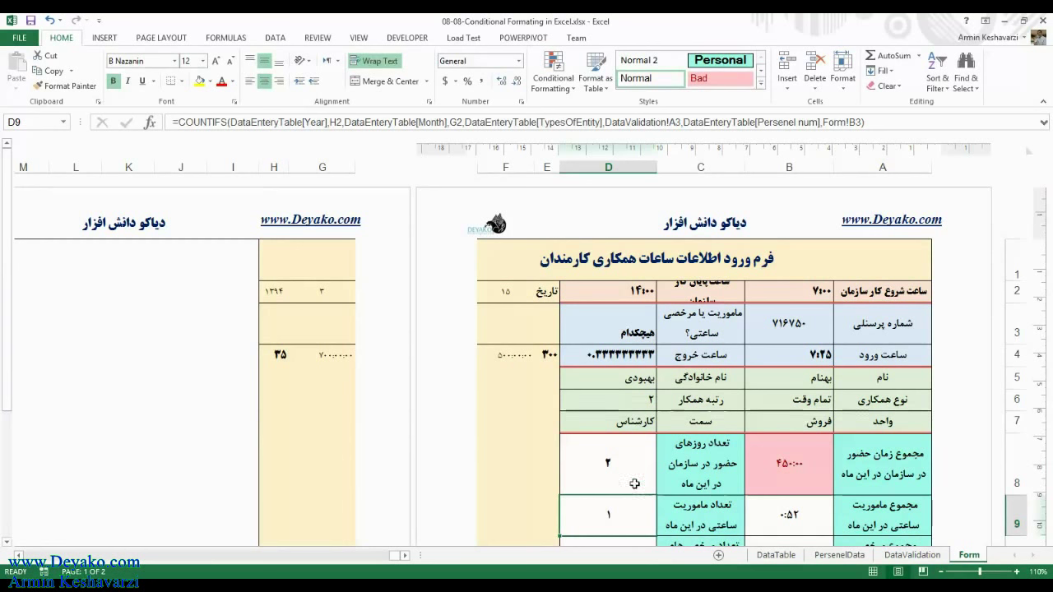
pyautogui.click(634, 480)
pyautogui.write('1')
pyautogui.press('Return')
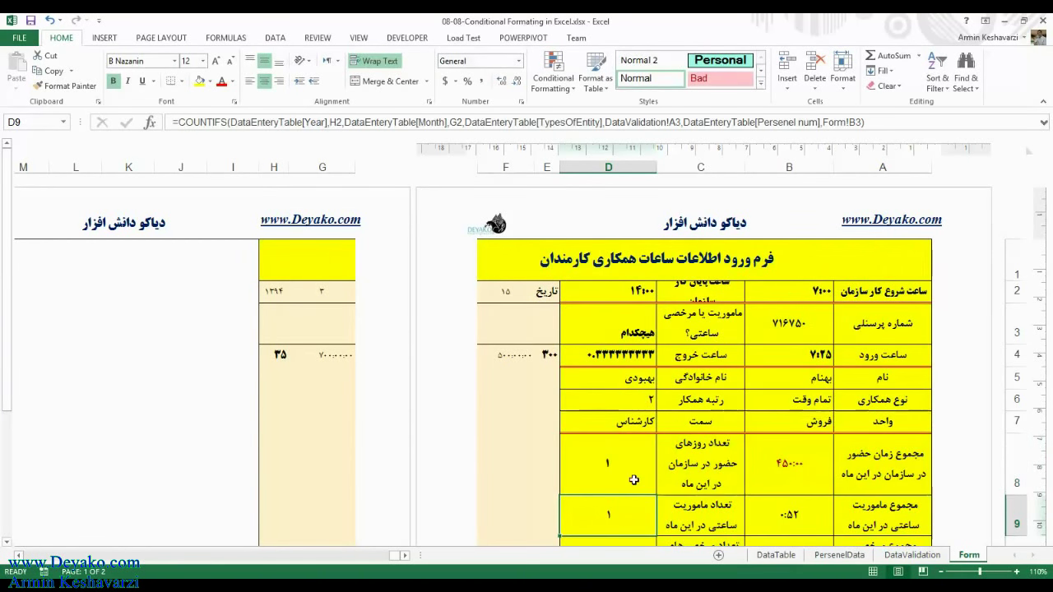
pyautogui.click(628, 492)
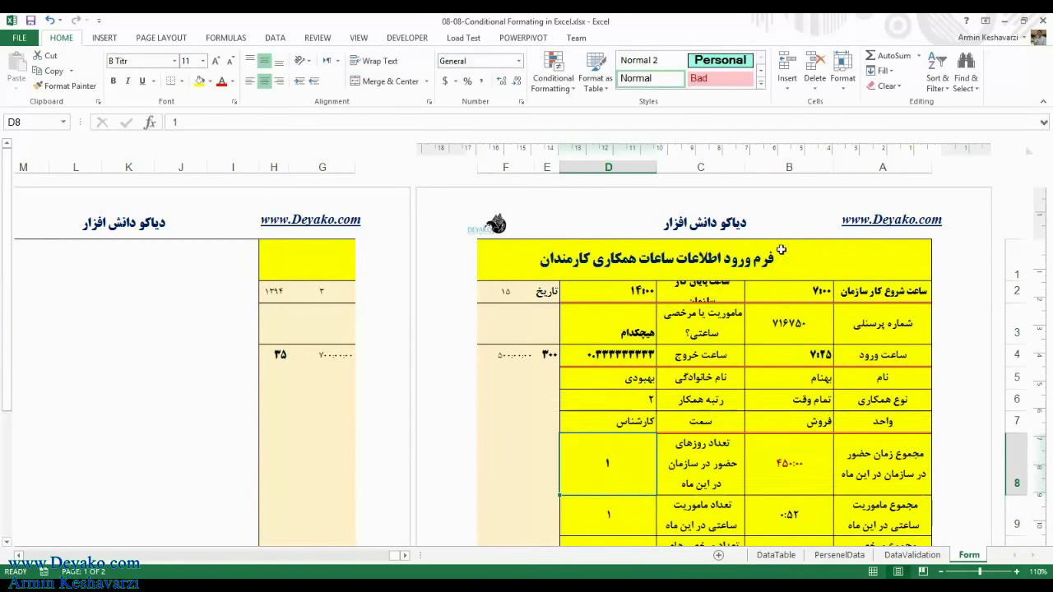
pyautogui.click(657, 260)
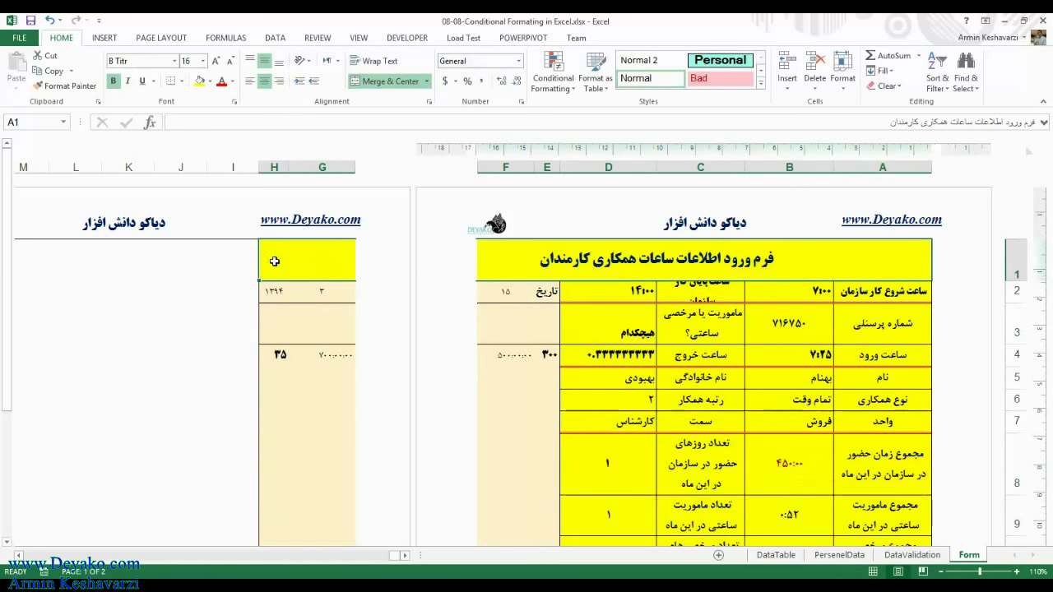
pyautogui.click(618, 335)
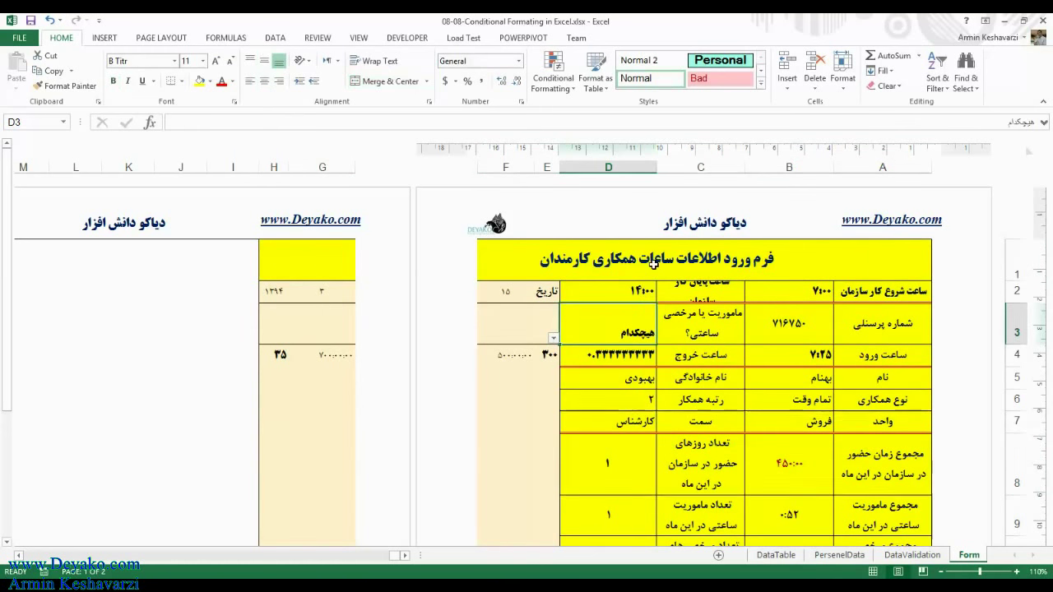
pyautogui.click(700, 355)
pyautogui.click(624, 251)
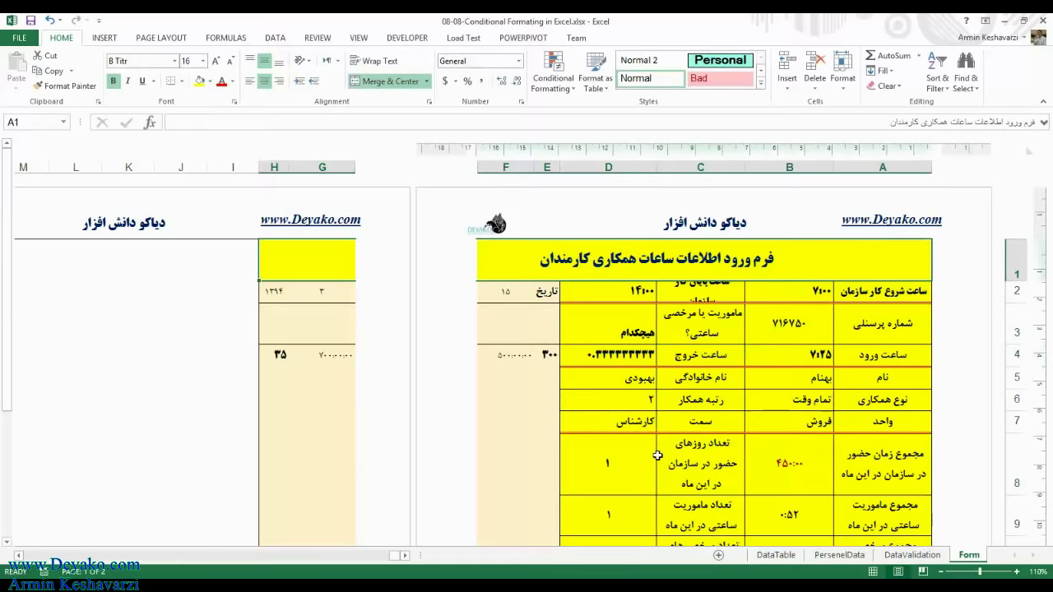
pyautogui.click(606, 514)
pyautogui.click(601, 470)
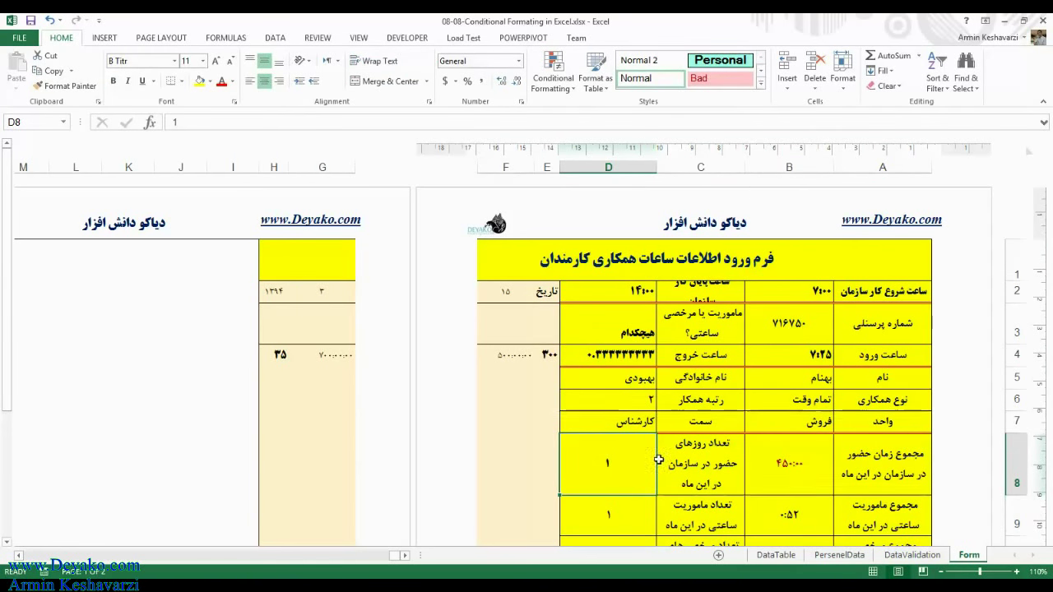
pyautogui.click(831, 261)
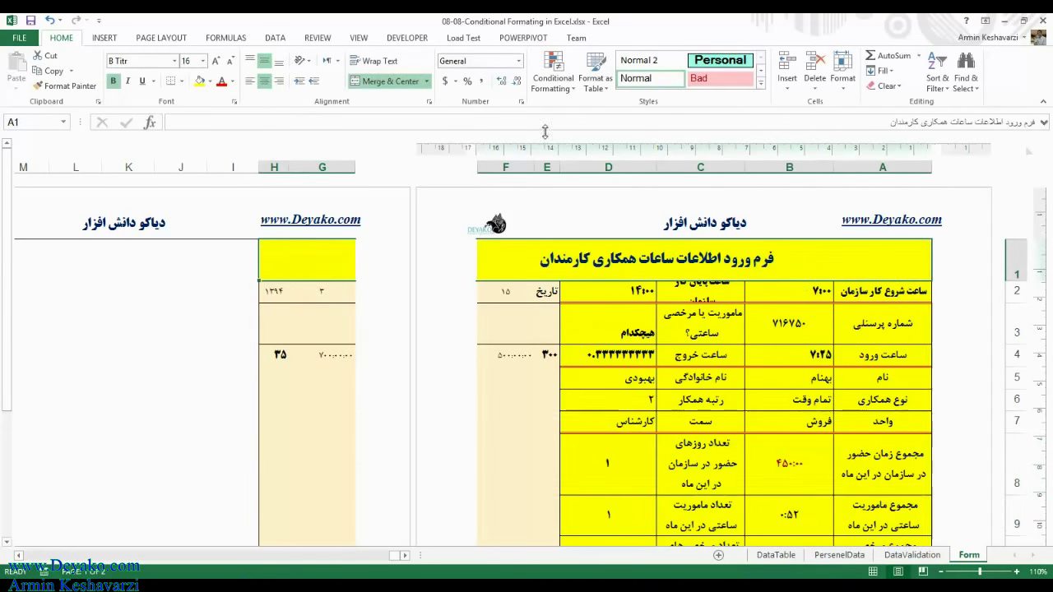
pyautogui.click(553, 72)
# Edit the D8=1 rule's range from $A$1:$D$12 back to $A$12:$D$12 and apply it.
pyautogui.click(586, 281)
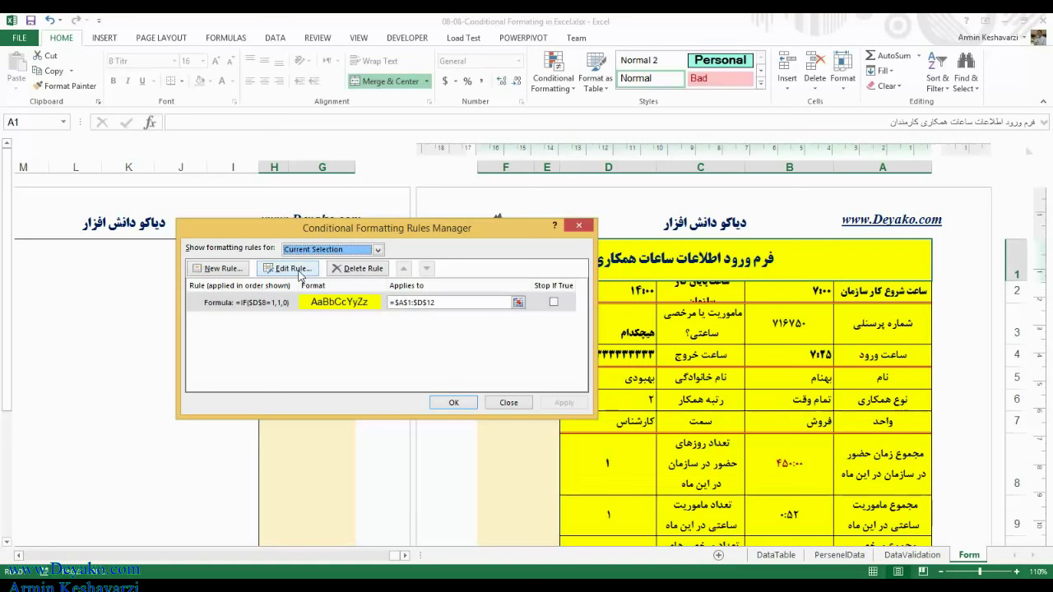
pyautogui.click(412, 302)
pyautogui.write('2')
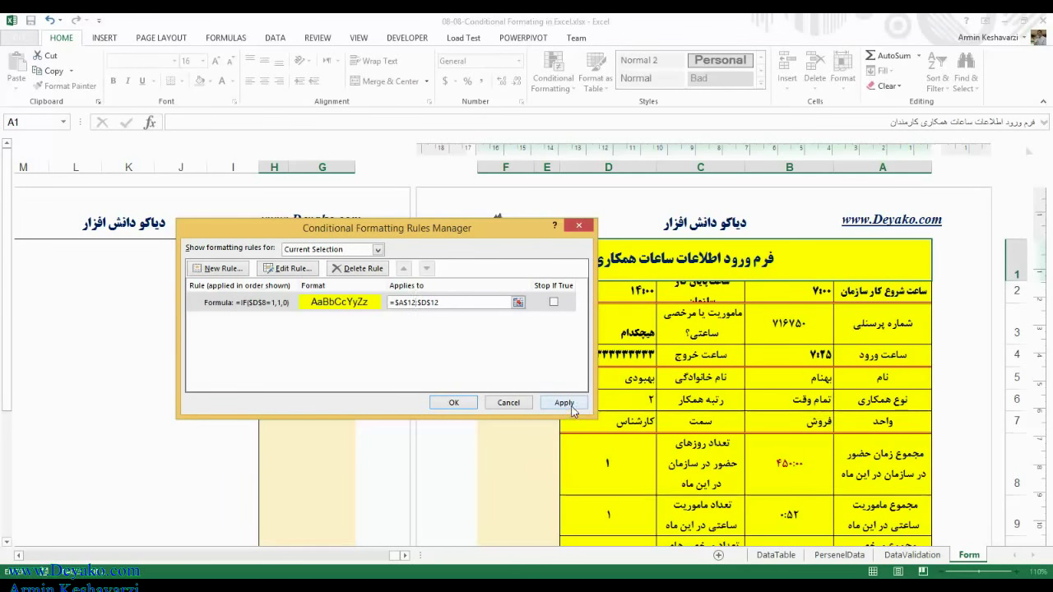
pyautogui.click(564, 403)
pyautogui.click(454, 403)
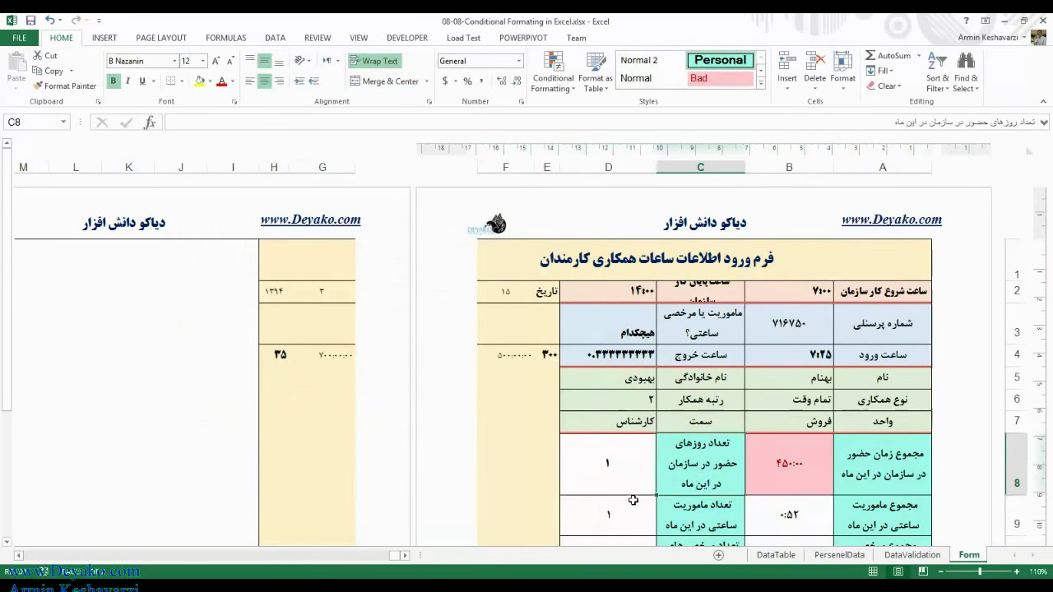
pyautogui.moveTo(609, 465); pyautogui.dragTo(647, 505)
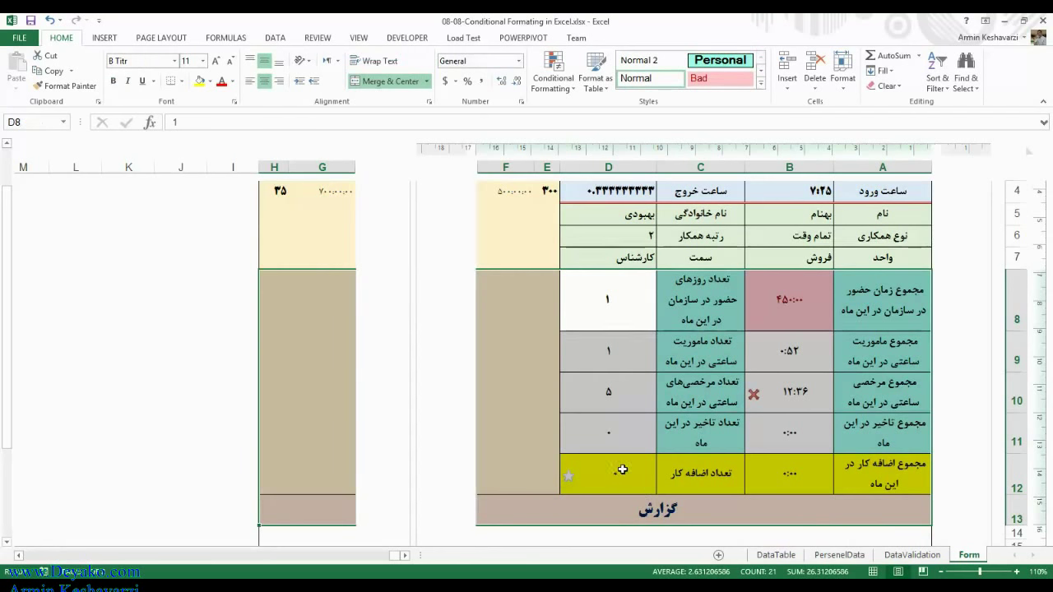
pyautogui.click(623, 469)
pyautogui.moveTo(849, 461)
pyautogui.mouseDown()
pyautogui.moveTo(623, 477)
pyautogui.moveTo(618, 463)
pyautogui.mouseUp()
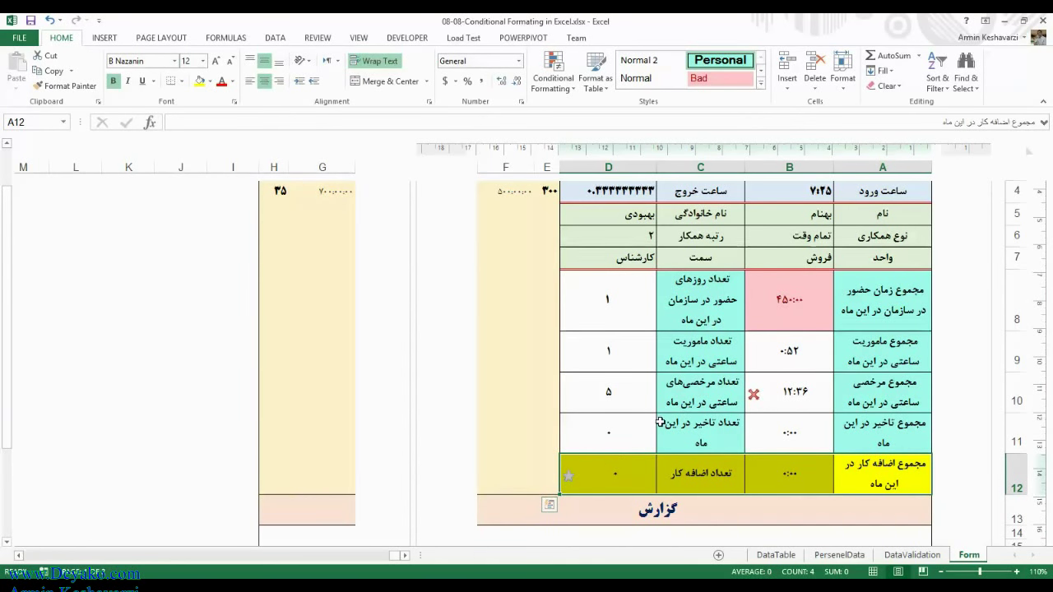
pyautogui.click(857, 473)
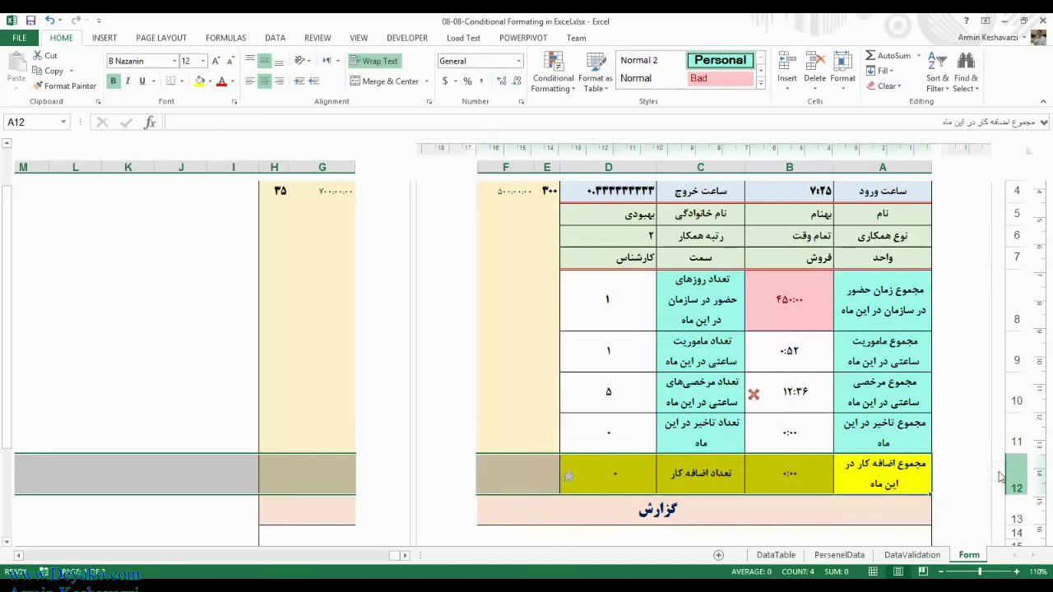
pyautogui.moveTo(858, 473); pyautogui.dragTo(601, 473)
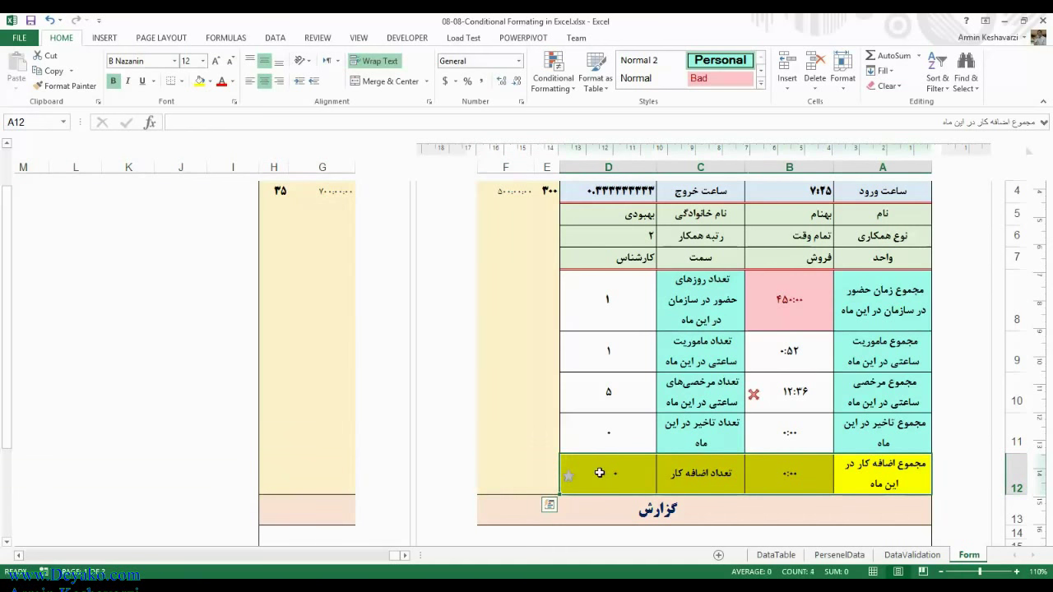
pyautogui.click(904, 471)
pyautogui.moveTo(783, 475); pyautogui.dragTo(329, 476)
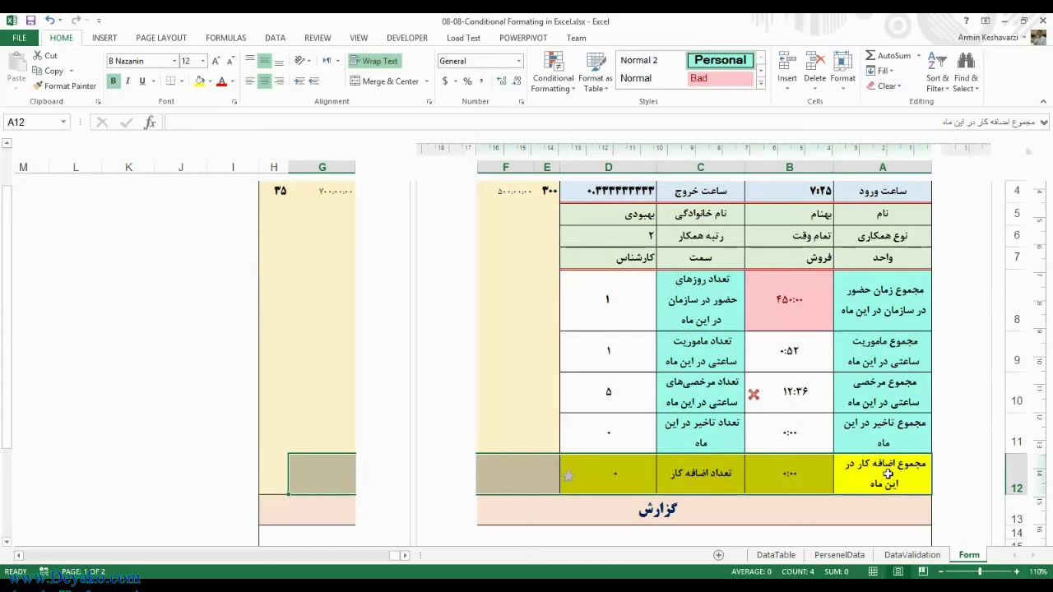
pyautogui.click(888, 473)
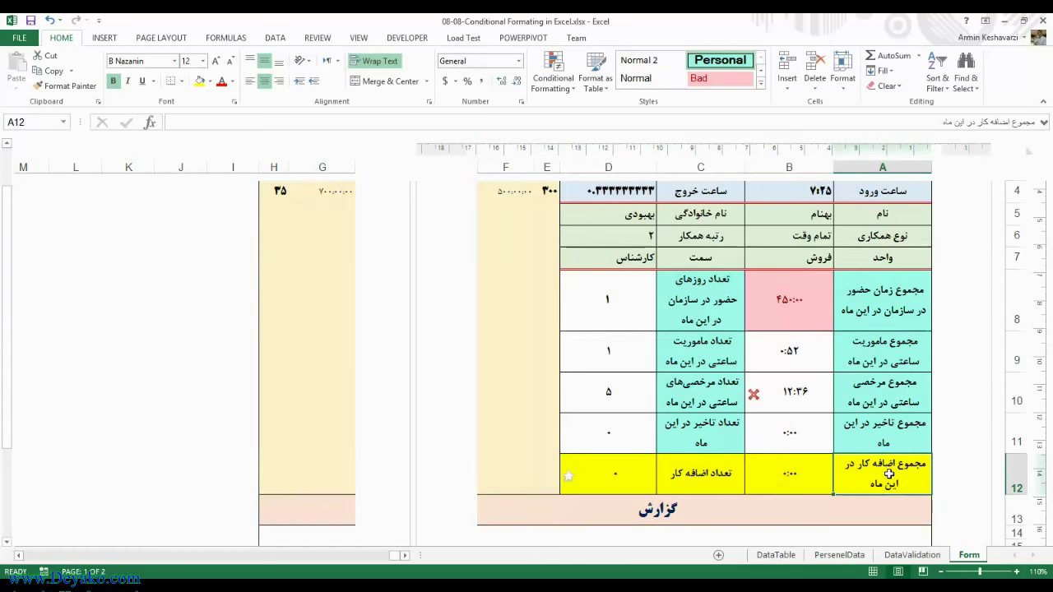
pyautogui.moveTo(624, 480); pyautogui.dragTo(838, 463)
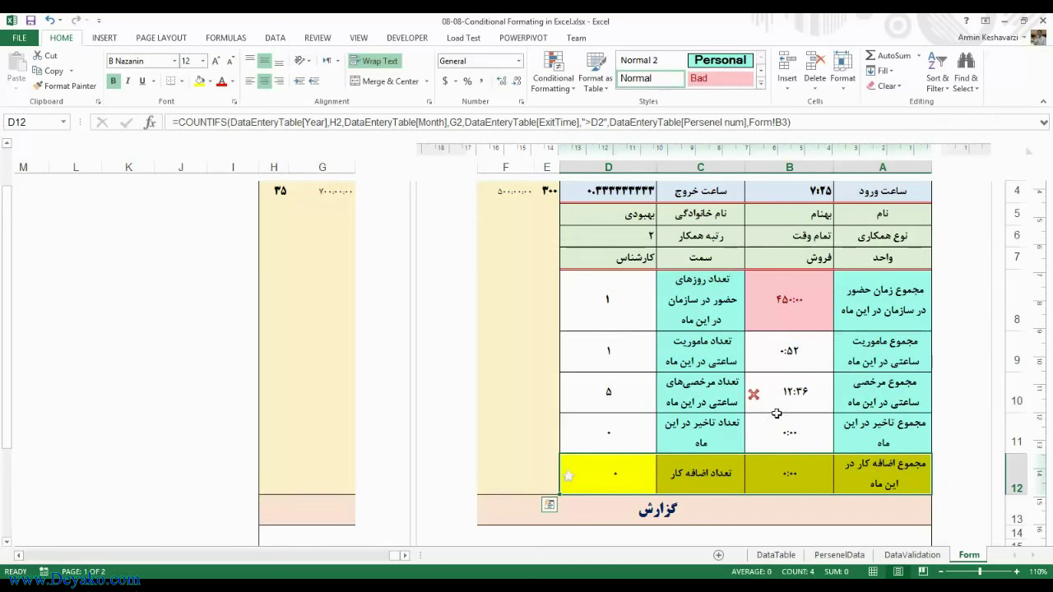
pyautogui.click(628, 313)
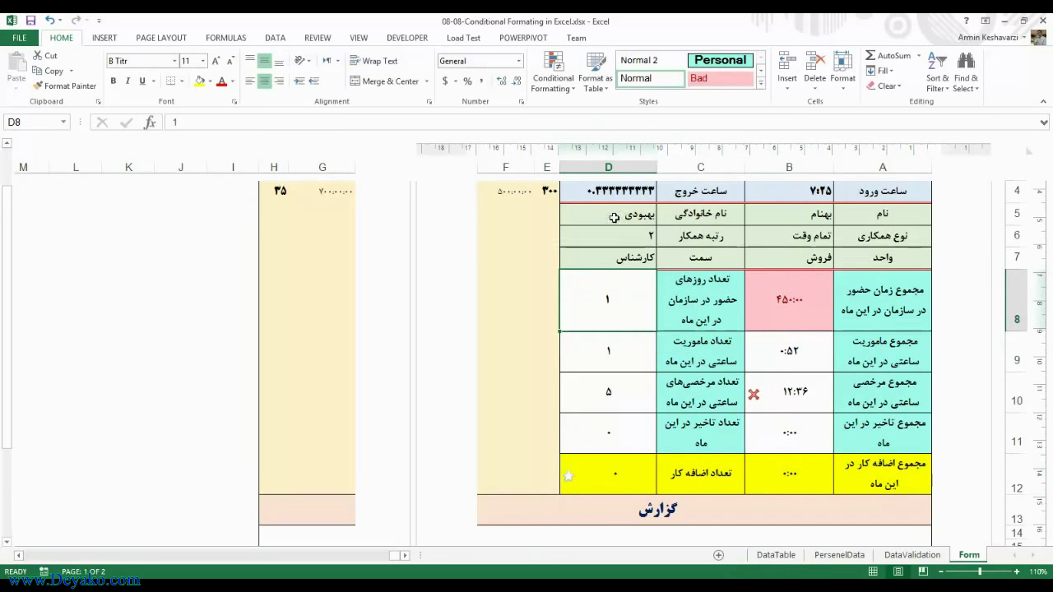
pyautogui.click(552, 74)
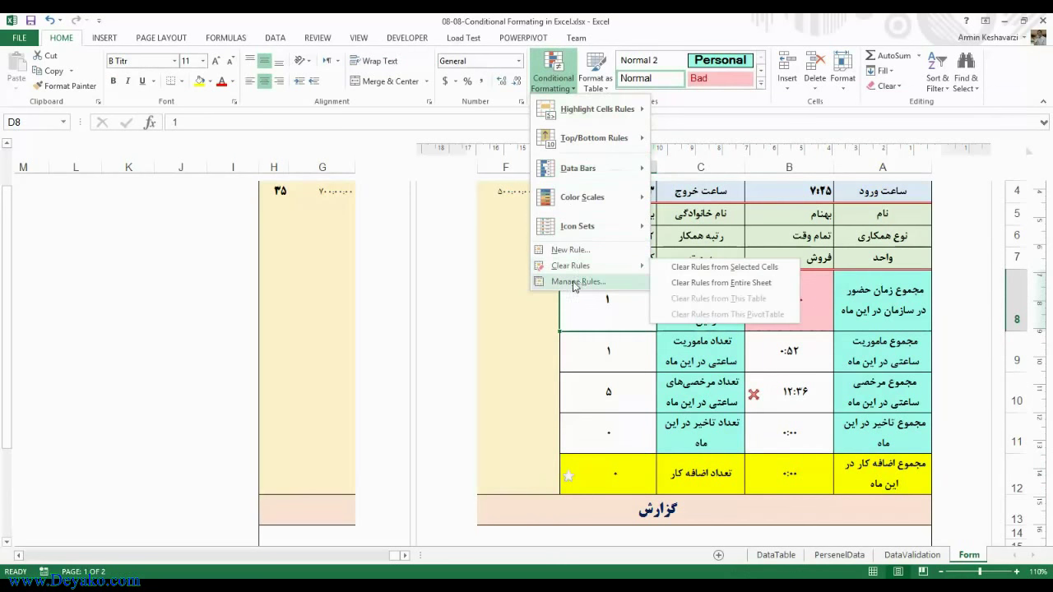
pyautogui.click(576, 282)
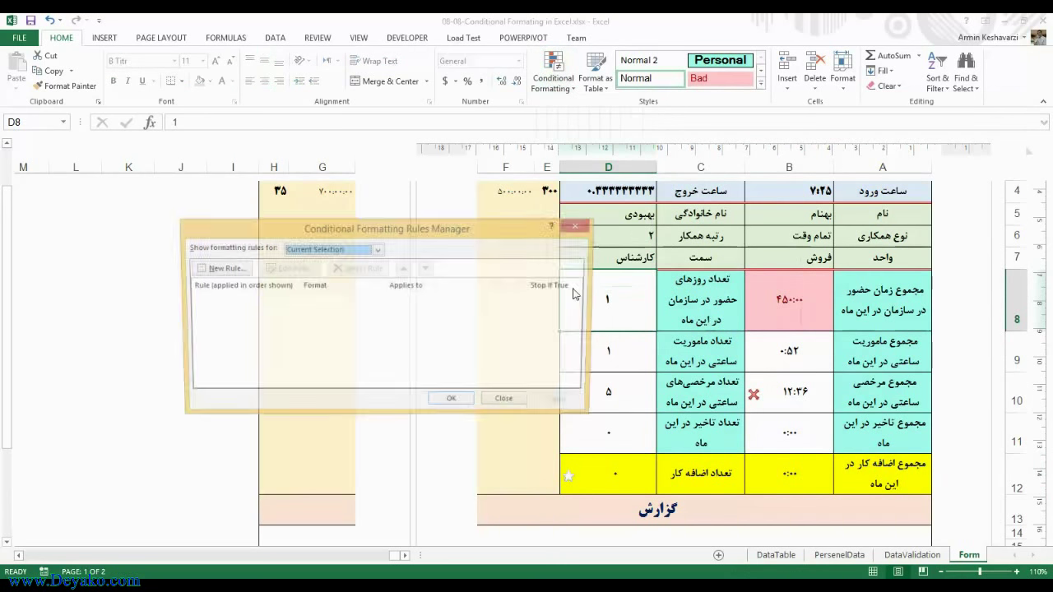
pyautogui.click(509, 402)
pyautogui.click(612, 475)
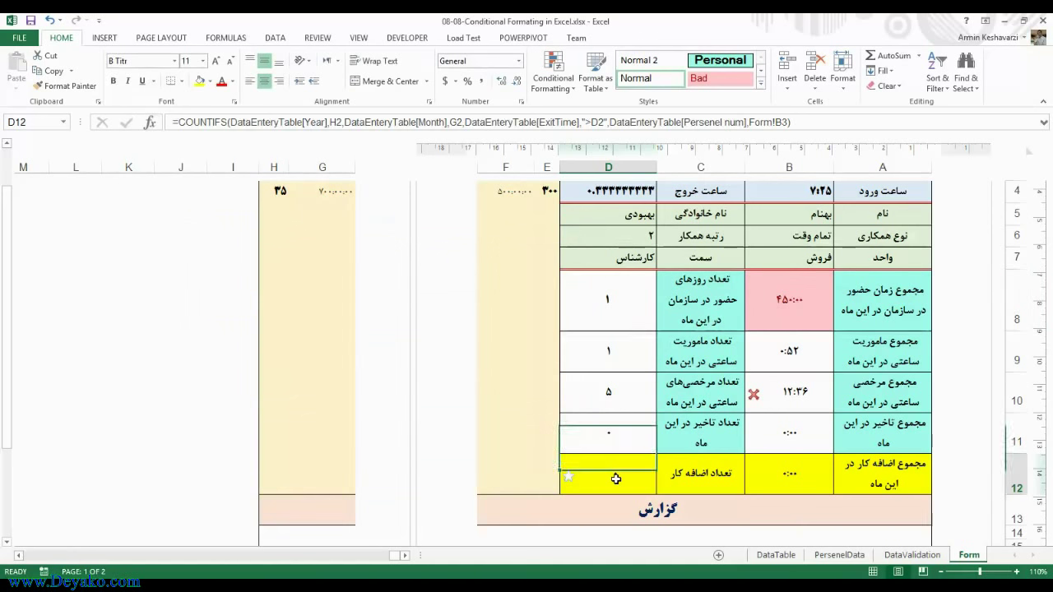
pyautogui.click(552, 83)
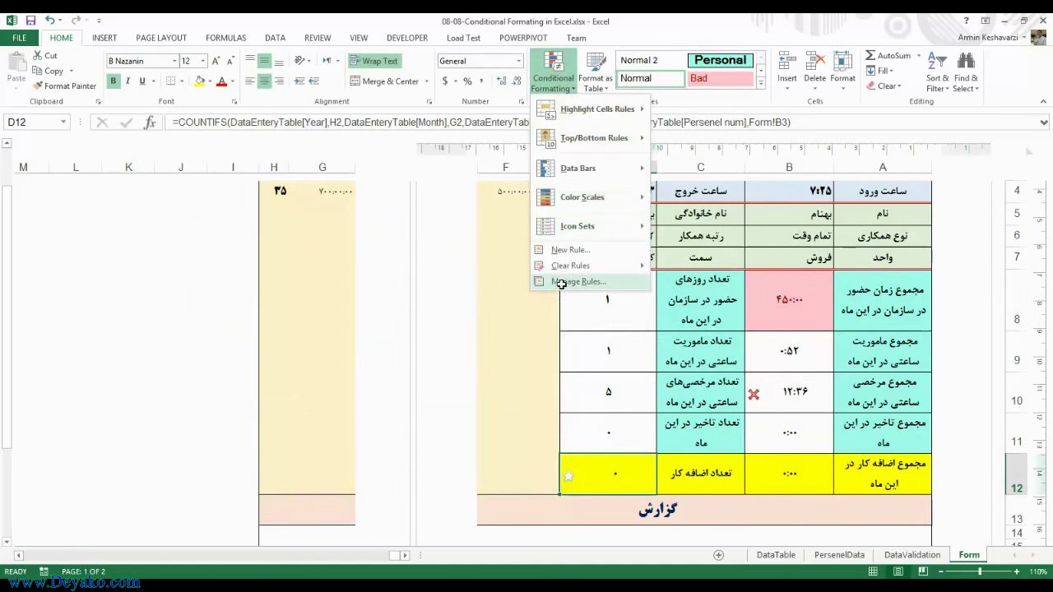
pyautogui.click(576, 281)
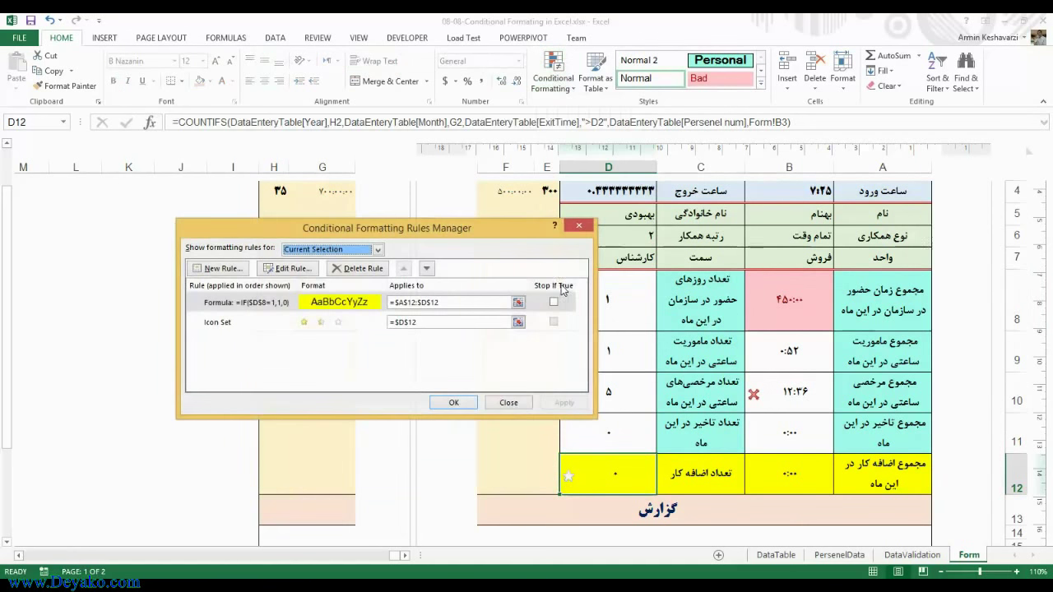
pyautogui.click(440, 303)
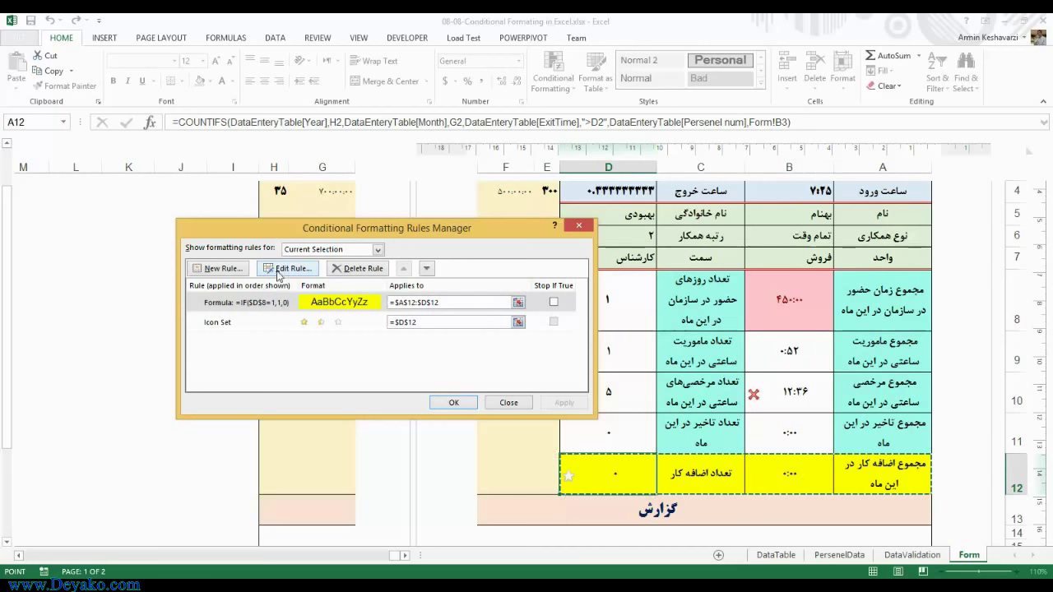
pyautogui.click(287, 270)
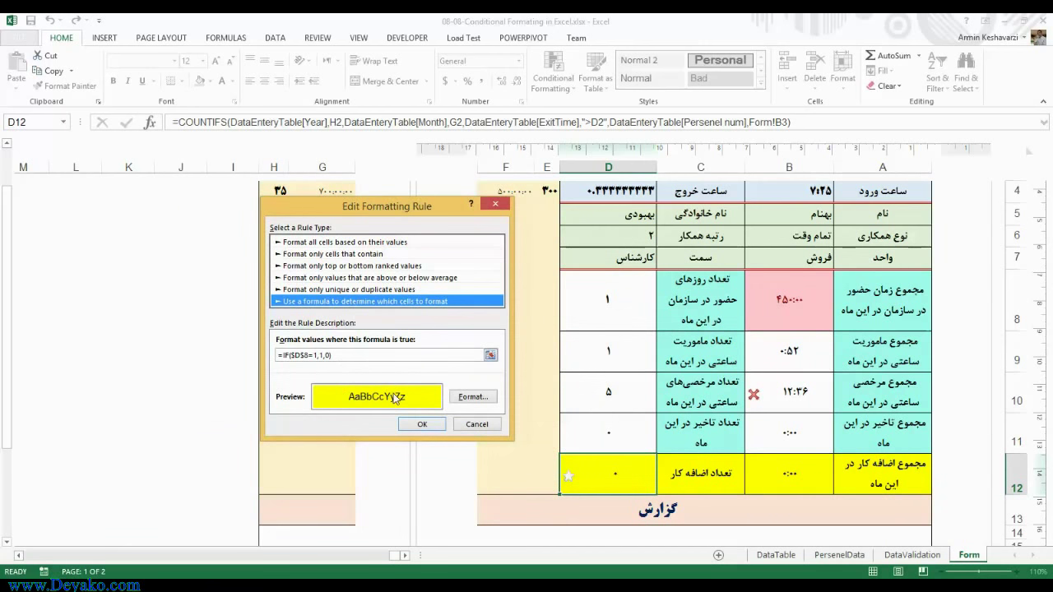
pyautogui.click(420, 423)
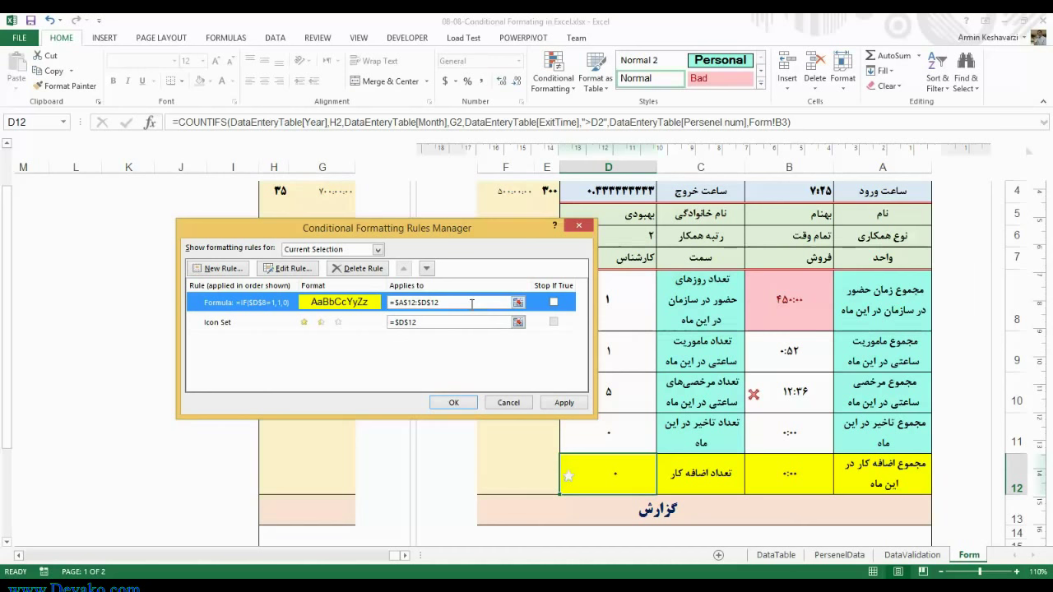
pyautogui.click(519, 405)
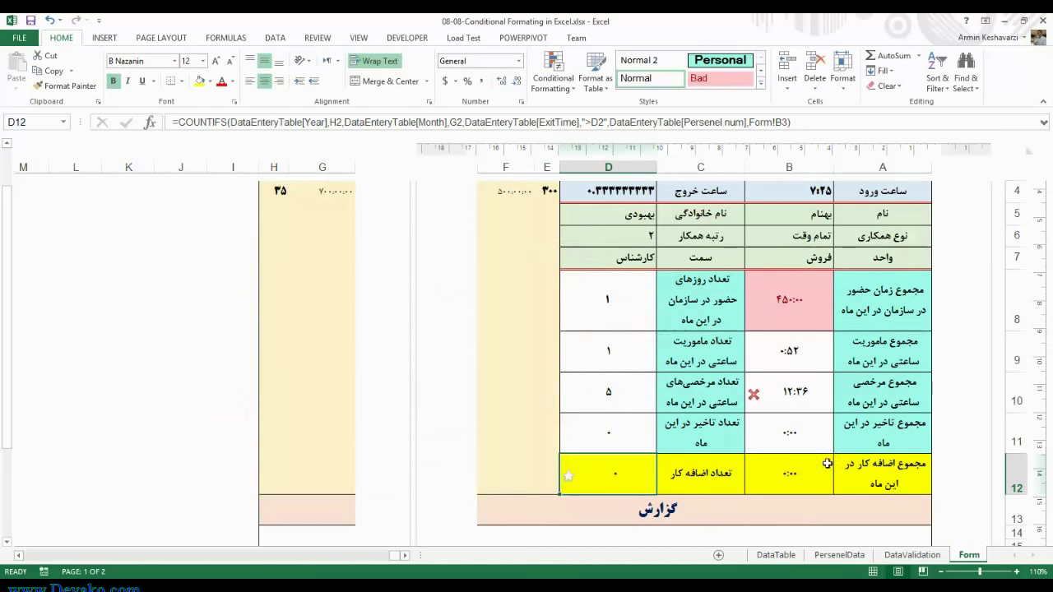
pyautogui.click(857, 466)
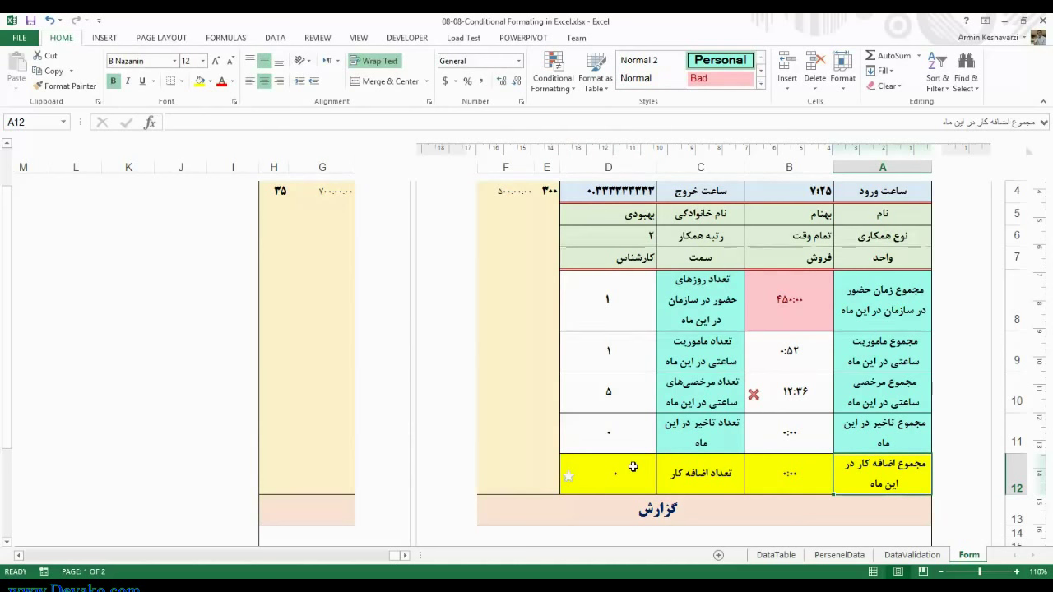
pyautogui.click(632, 467)
pyautogui.moveTo(633, 467)
pyautogui.mouseDown()
pyautogui.moveTo(688, 483)
pyautogui.moveTo(872, 473)
pyautogui.mouseUp()
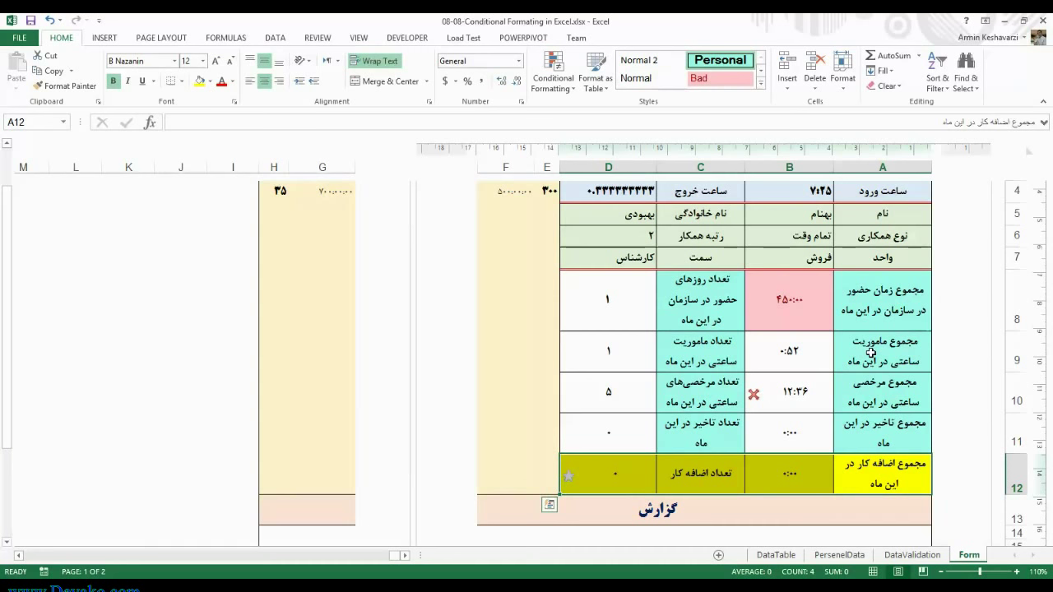
pyautogui.moveTo(893, 308); pyautogui.dragTo(620, 453)
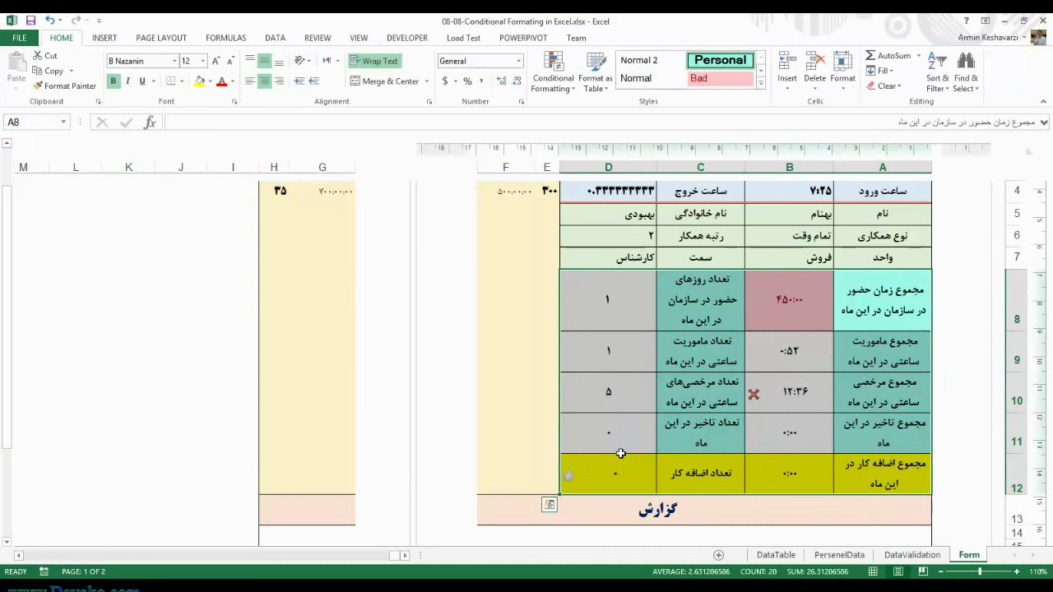
pyautogui.click(620, 451)
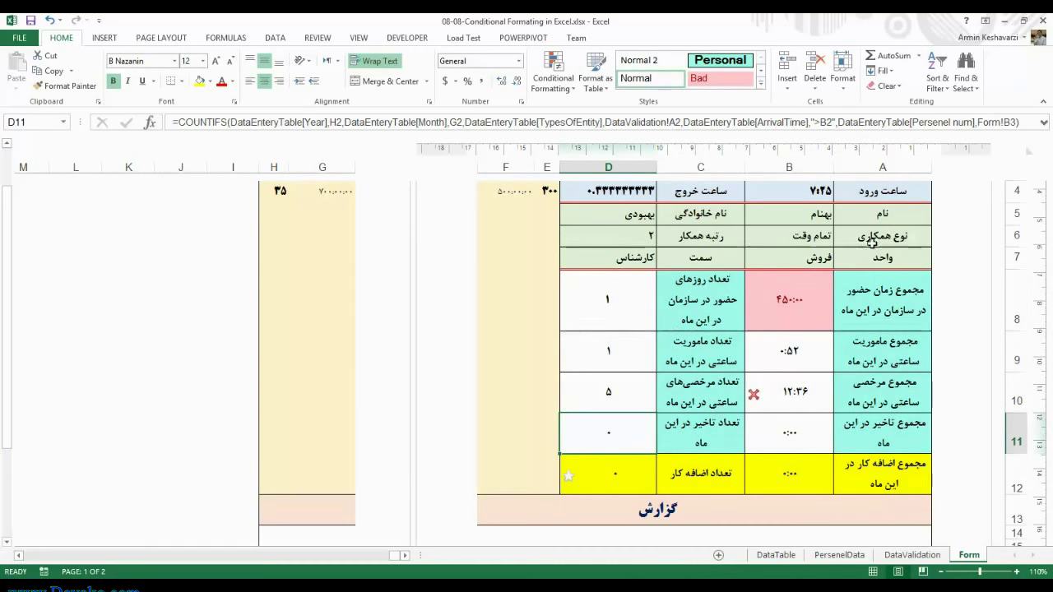
pyautogui.moveTo(790, 392); pyautogui.dragTo(790, 354)
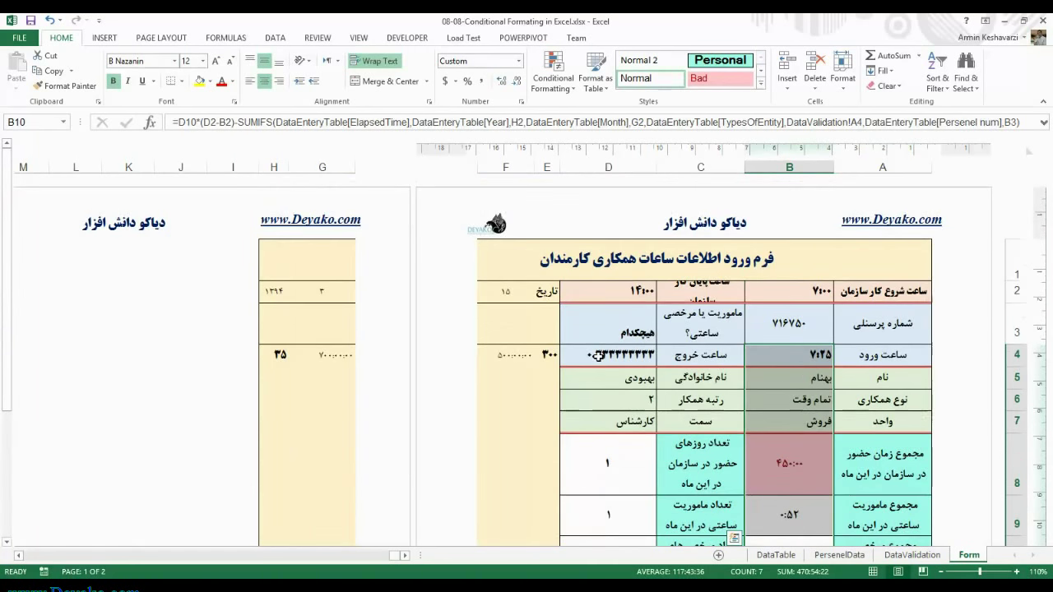
pyautogui.scroll(-1, 598, 356)
pyautogui.moveTo(608, 257); pyautogui.dragTo(699, 393)
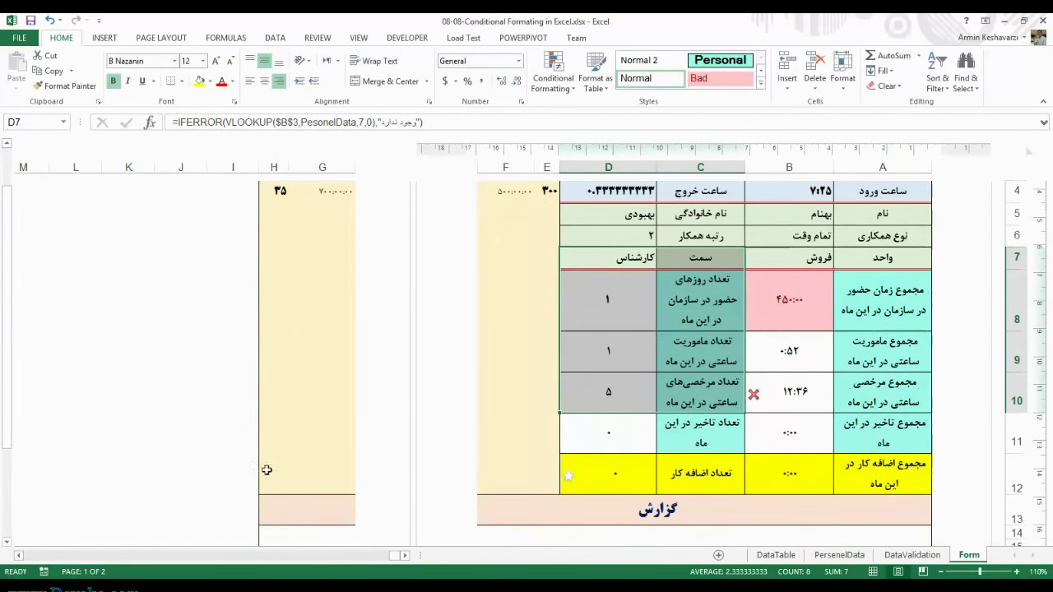
pyautogui.moveTo(256, 586)
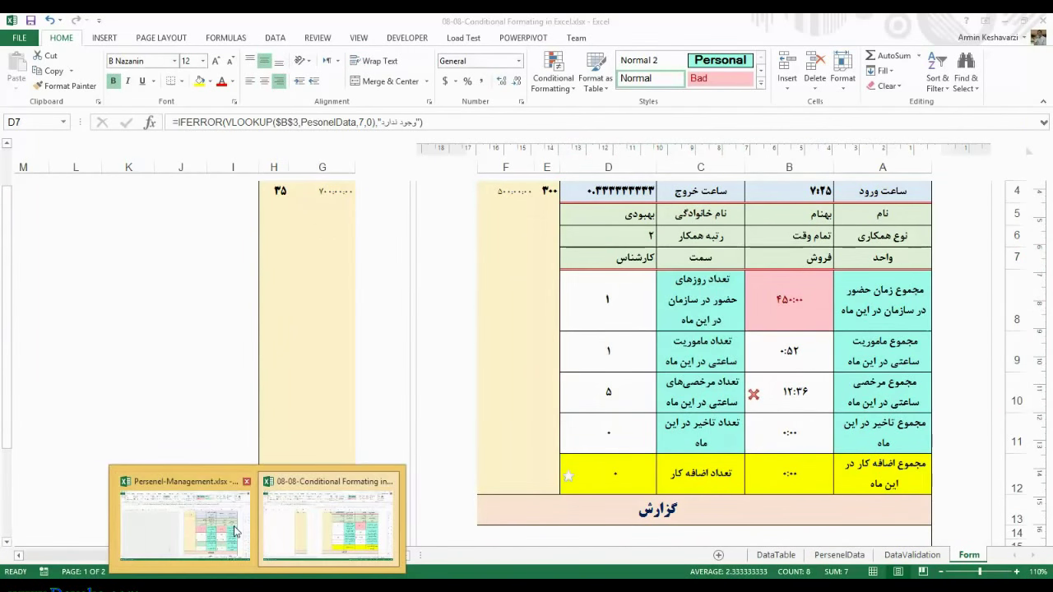
pyautogui.click(236, 532)
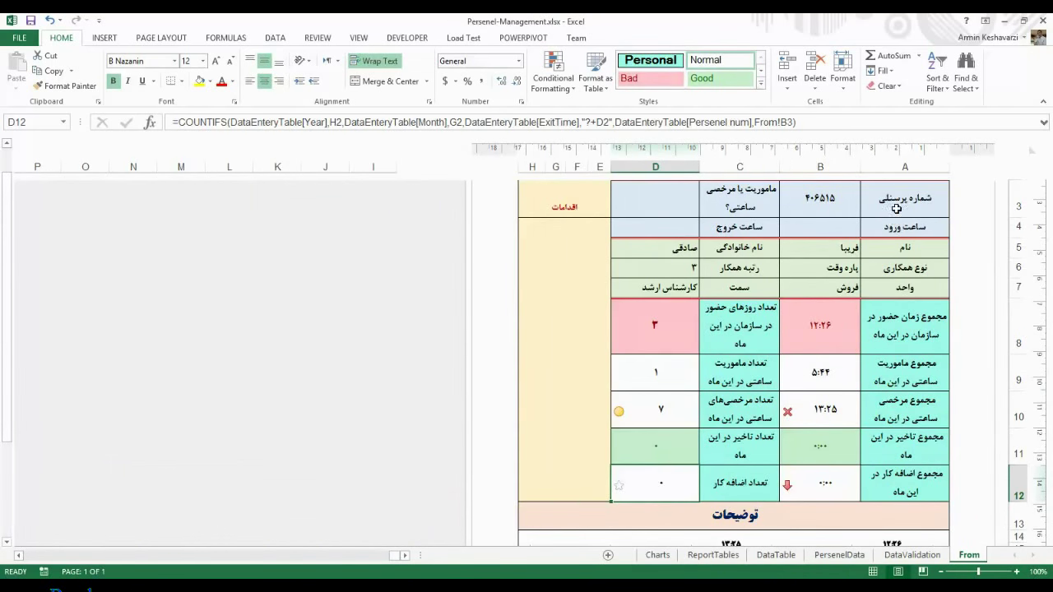
pyautogui.moveTo(897, 209); pyautogui.dragTo(658, 486)
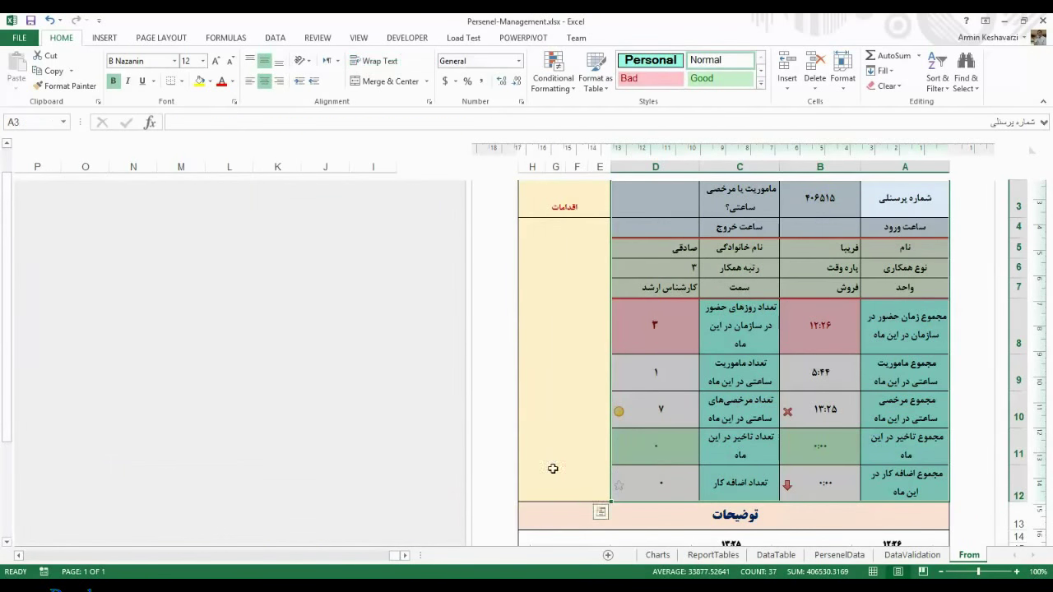
pyautogui.moveTo(257, 586)
pyautogui.click(329, 526)
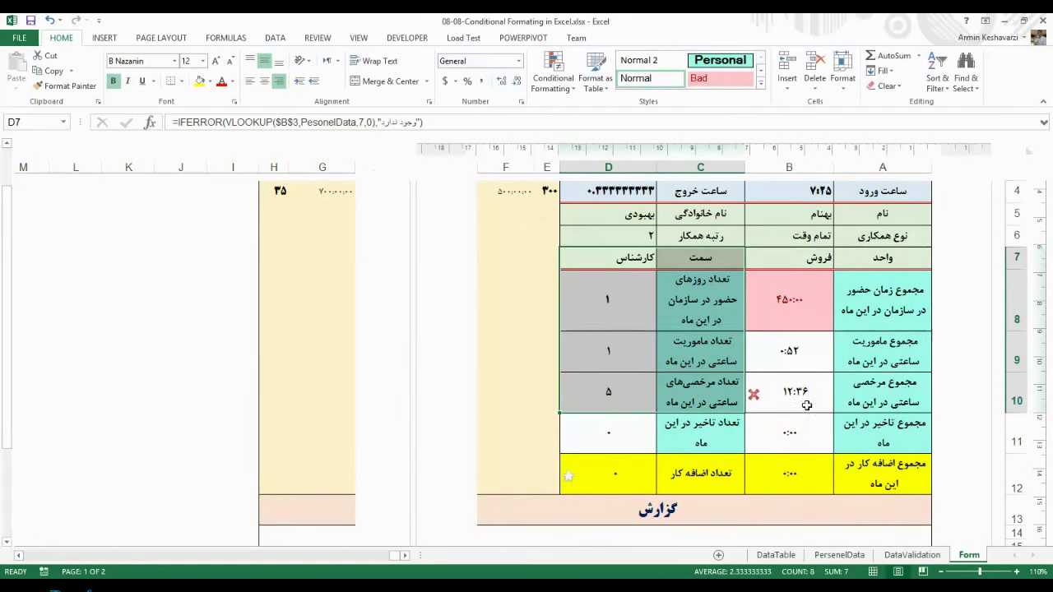
pyautogui.moveTo(257, 585)
pyautogui.click(181, 502)
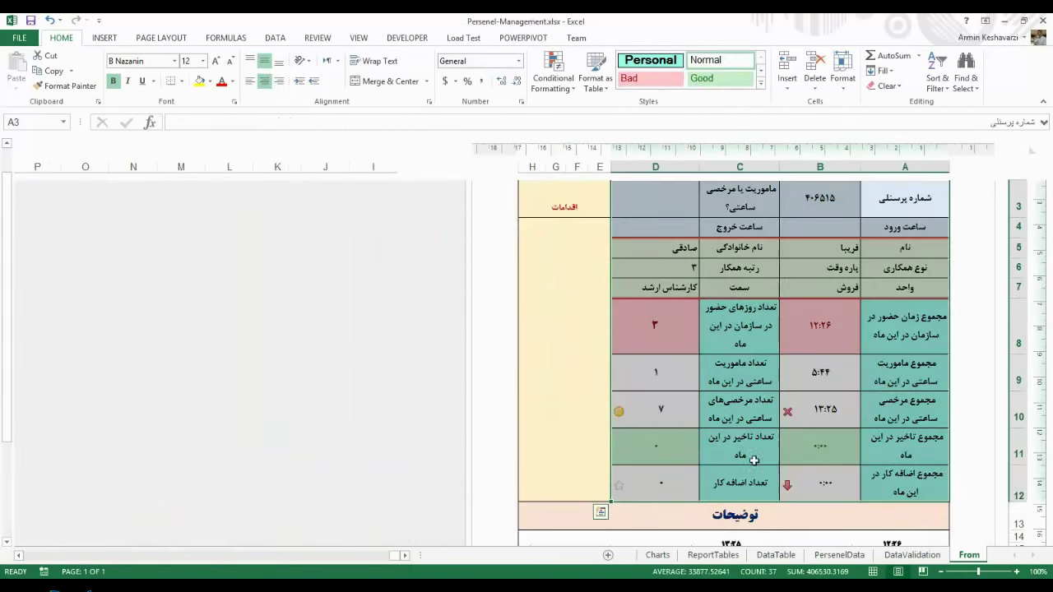
pyautogui.click(833, 431)
pyautogui.moveTo(807, 411); pyautogui.dragTo(670, 497)
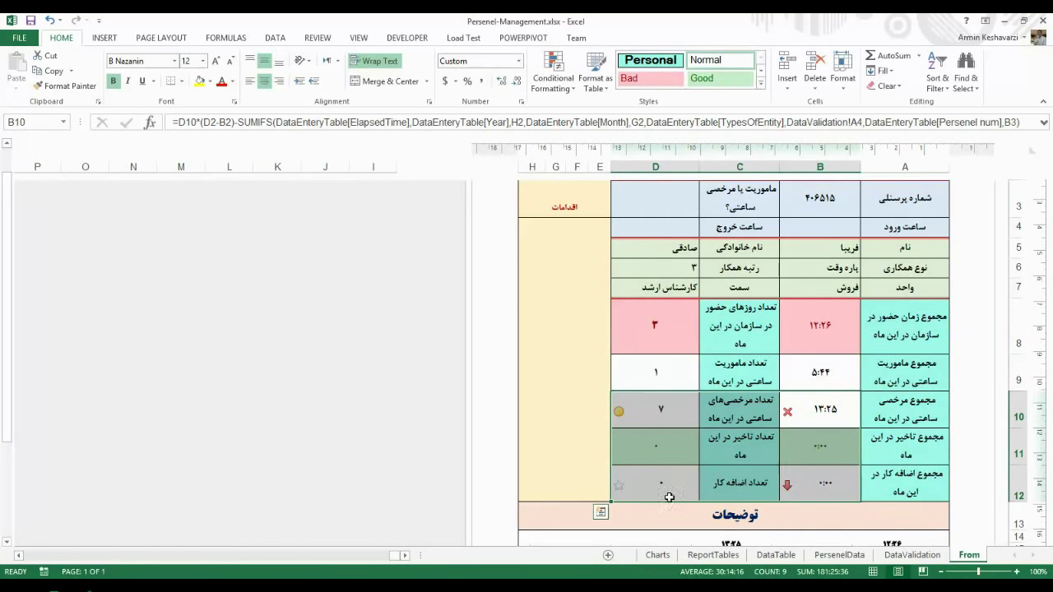
pyautogui.moveTo(279, 586)
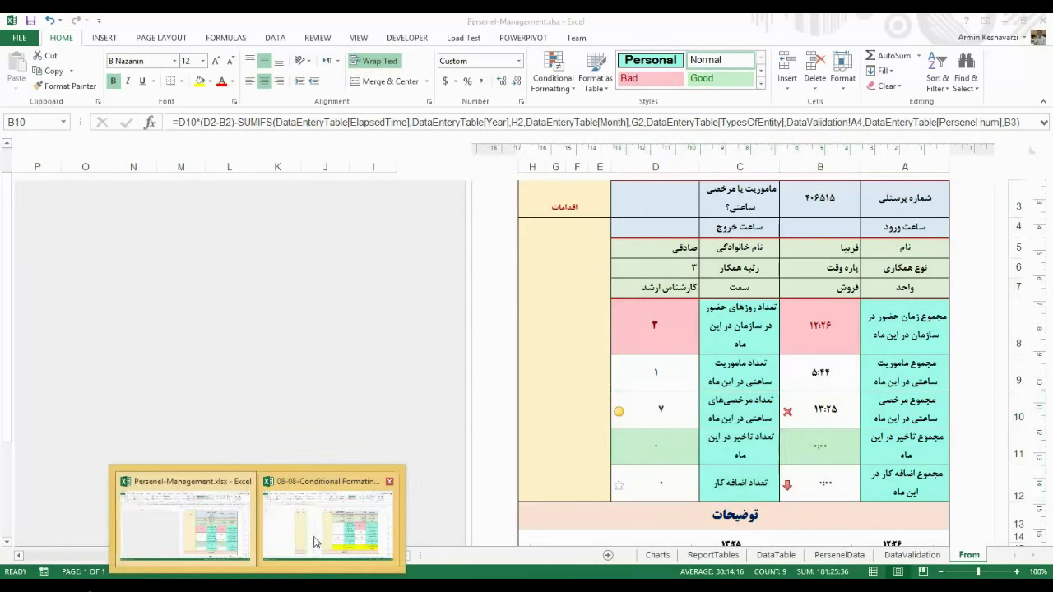
pyautogui.click(346, 523)
pyautogui.click(852, 308)
pyautogui.scroll(1, 852, 309)
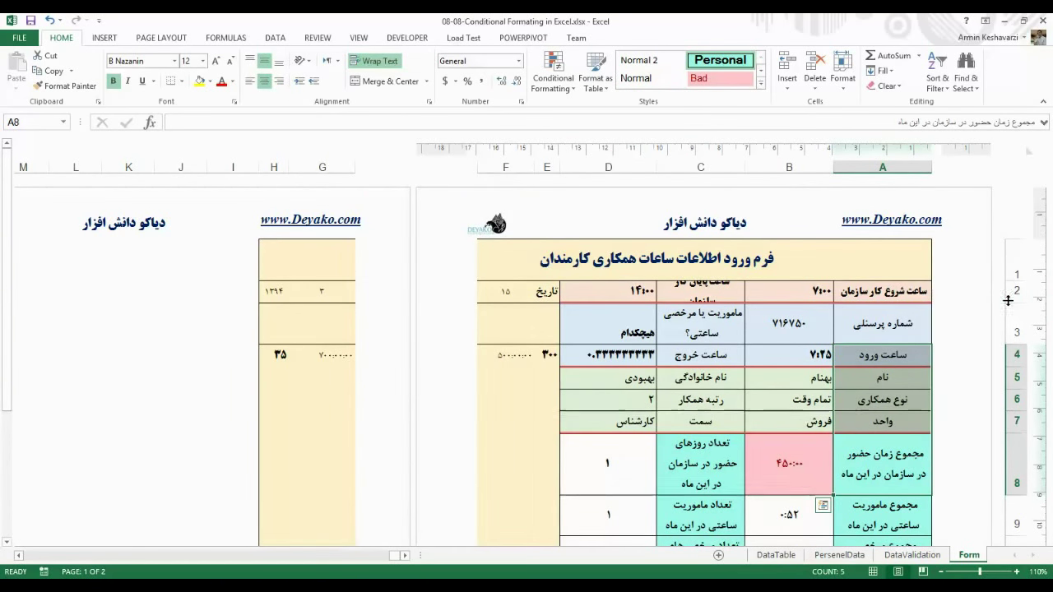
pyautogui.click(724, 303)
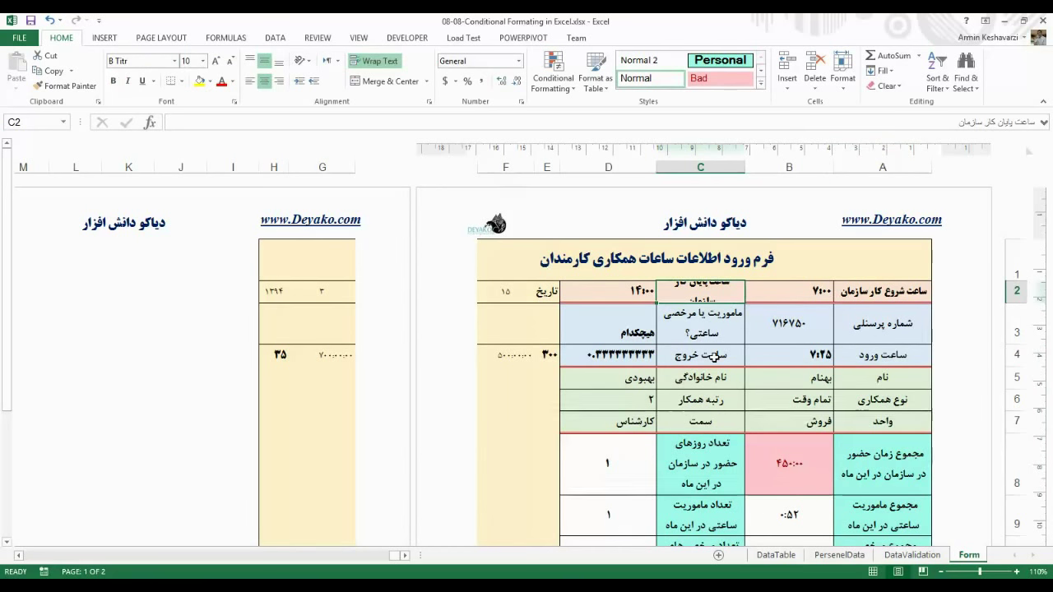